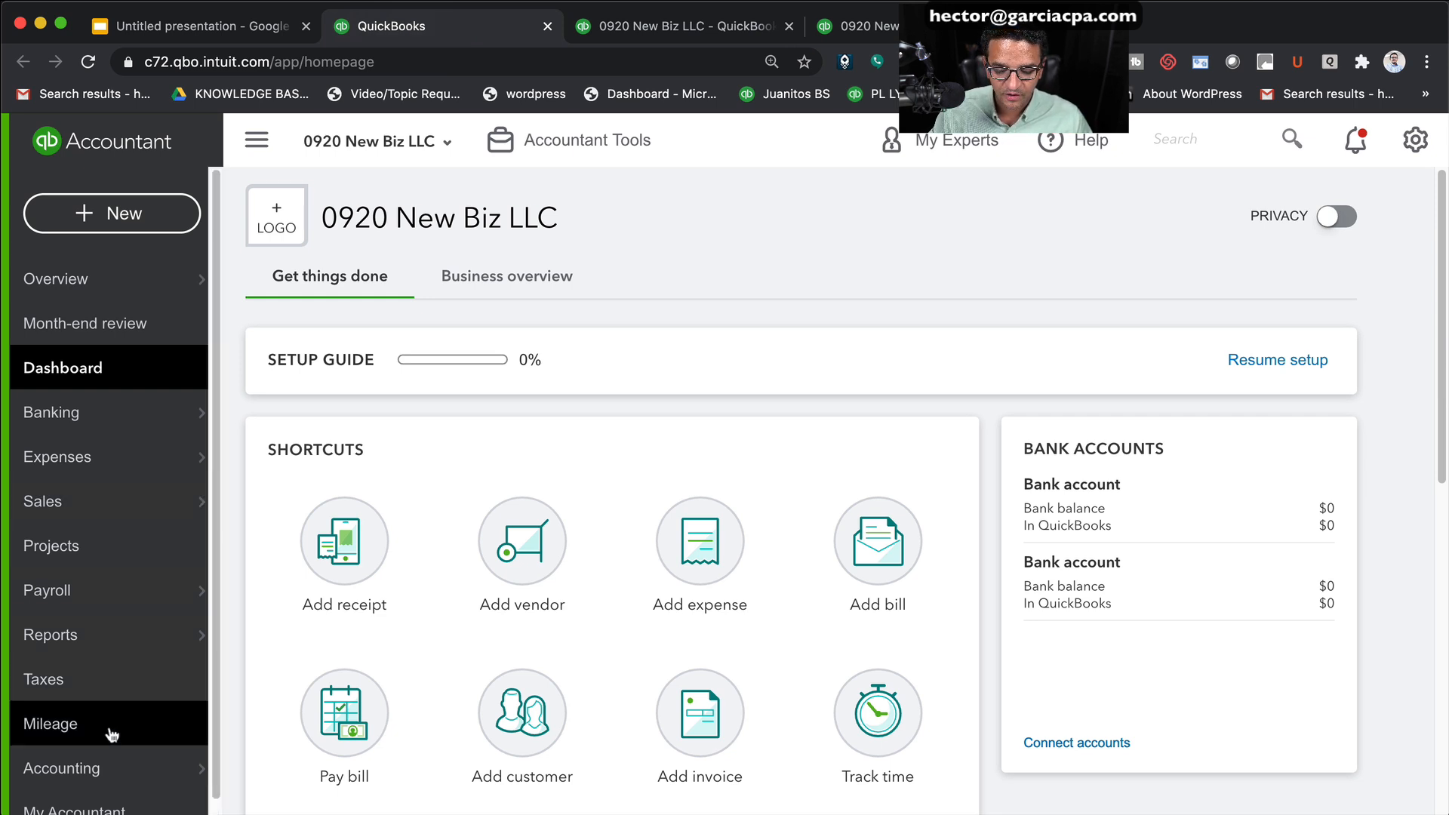
Open the company's Chart of Accounts and start a new account
mouse_move(48, 781)
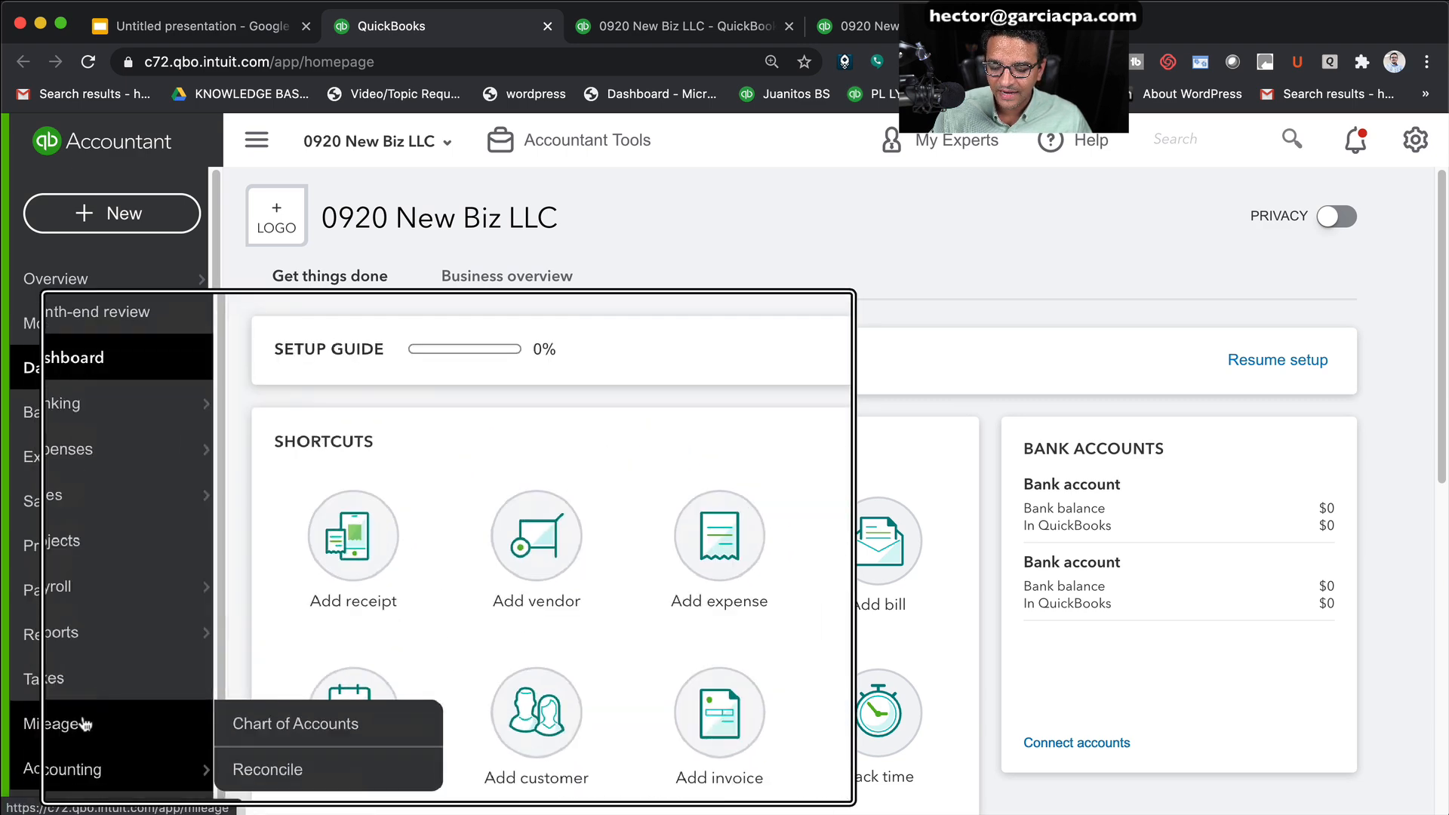
left_click(269, 725)
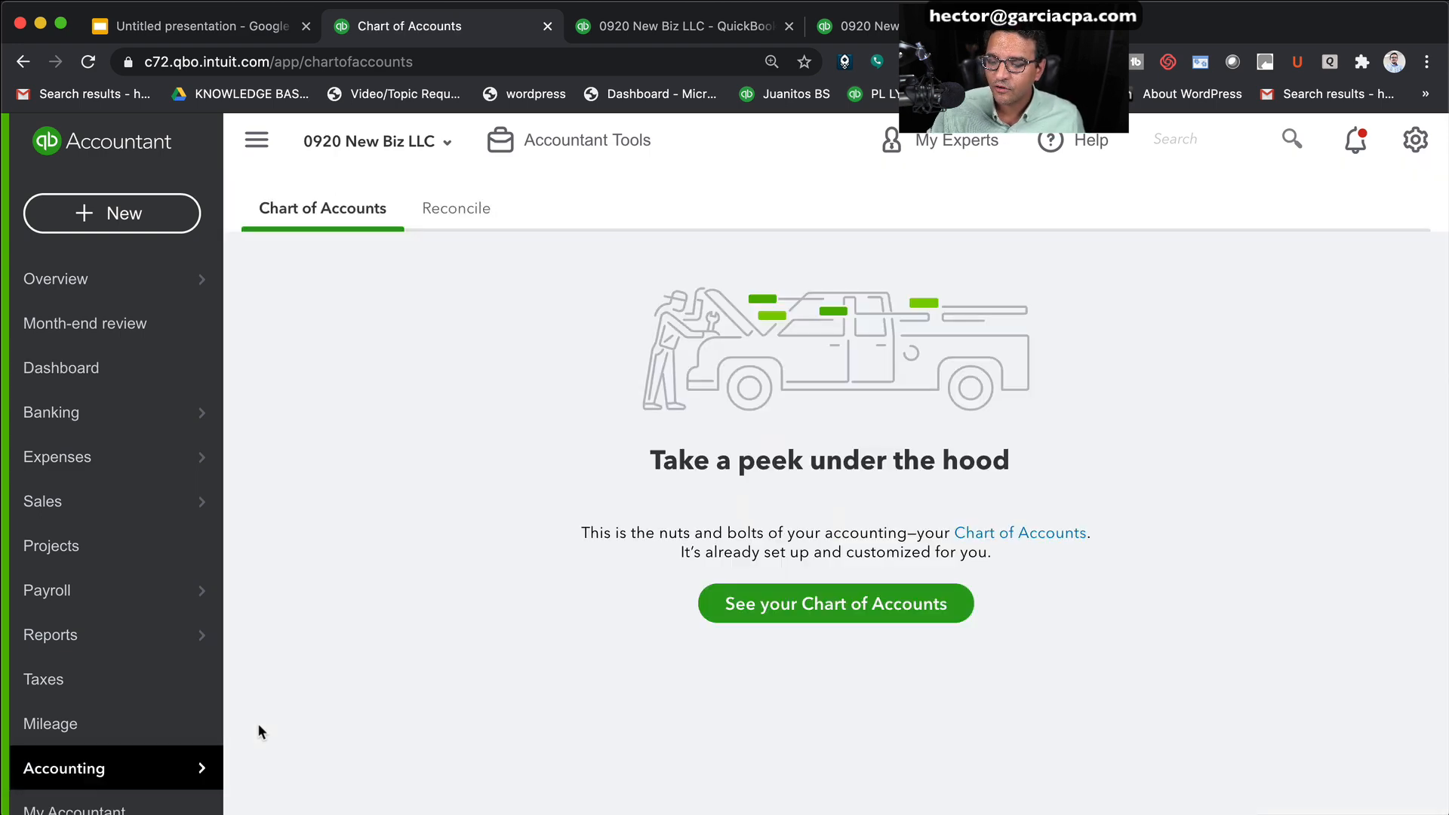
left_click(799, 604)
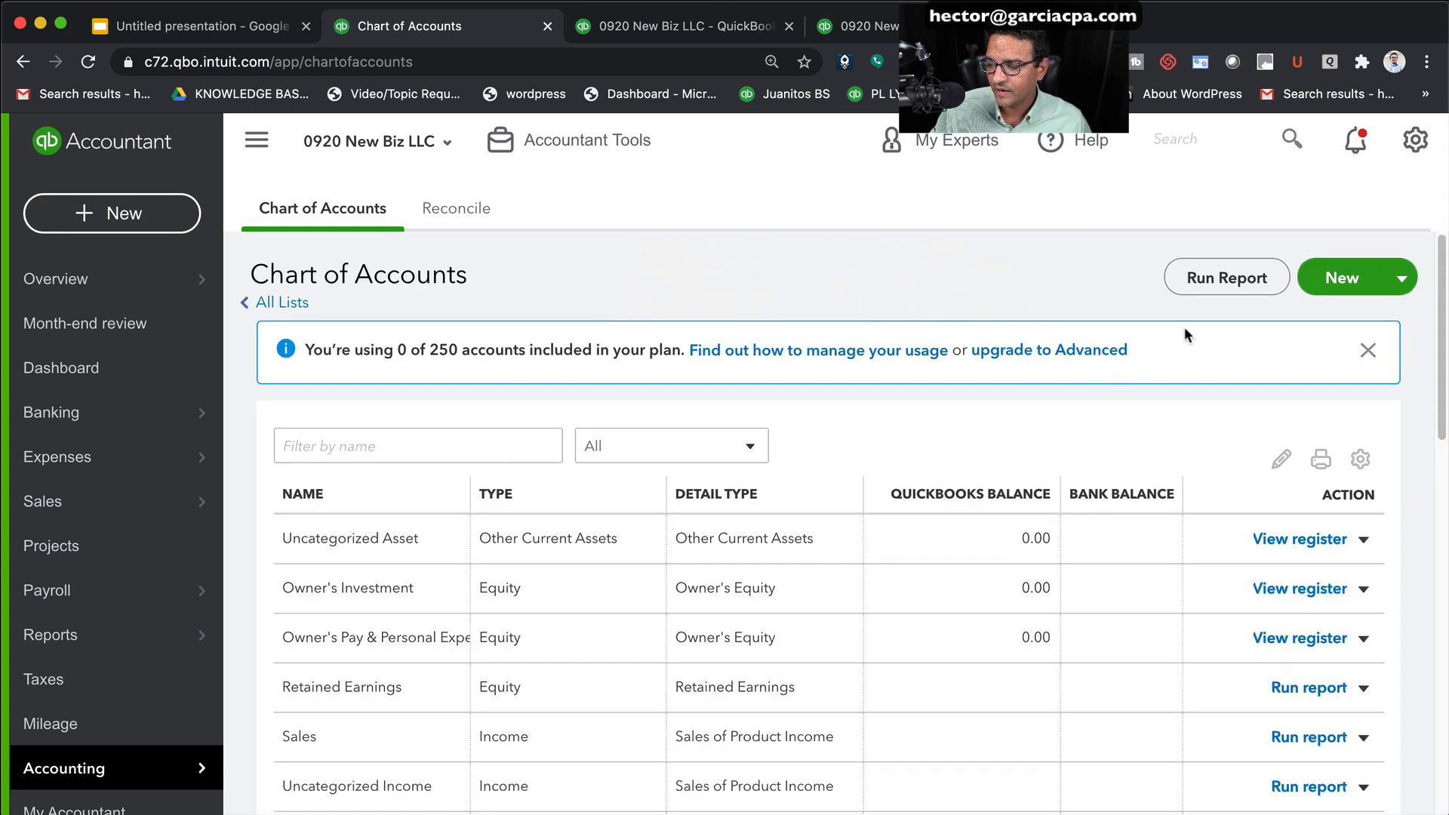
left_click(1346, 280)
Look through the available account types for the new account, trying Income, Other Income and Expenses
left_click(400, 274)
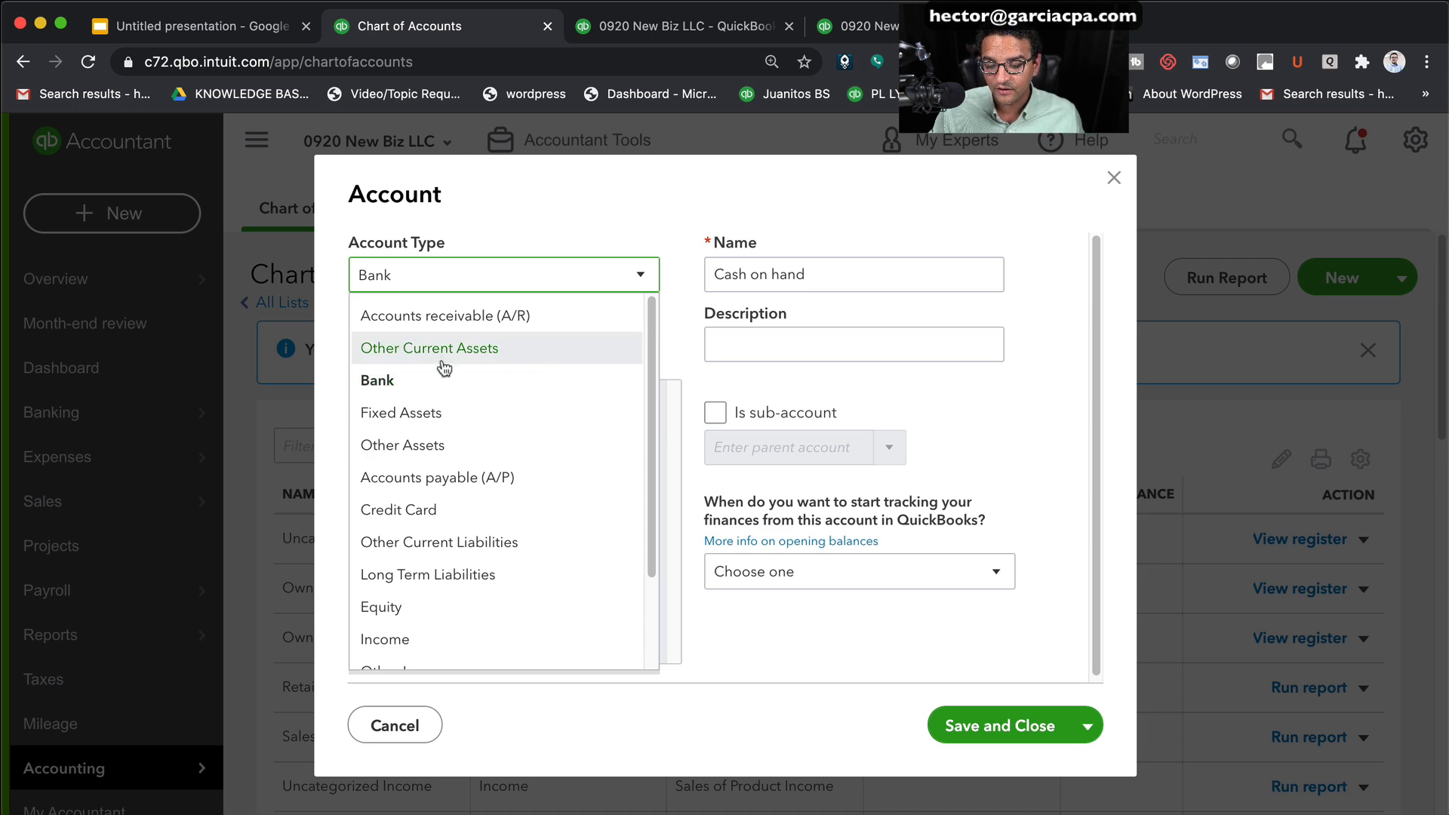
scroll(441, 328, "up", 3)
scroll(441, 328, "down", 3)
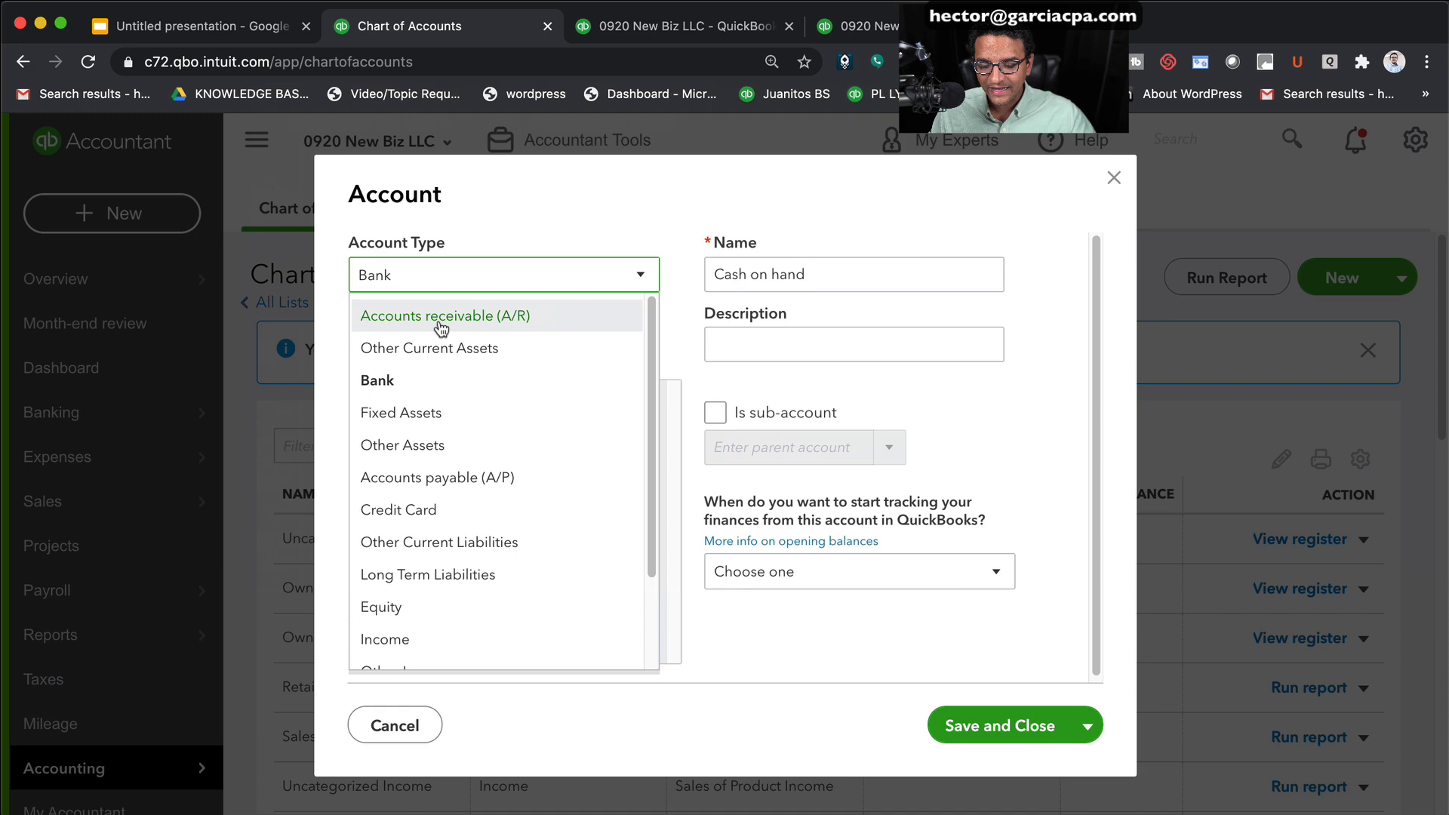
scroll(410, 612, "up", 3)
scroll(410, 612, "down", 3)
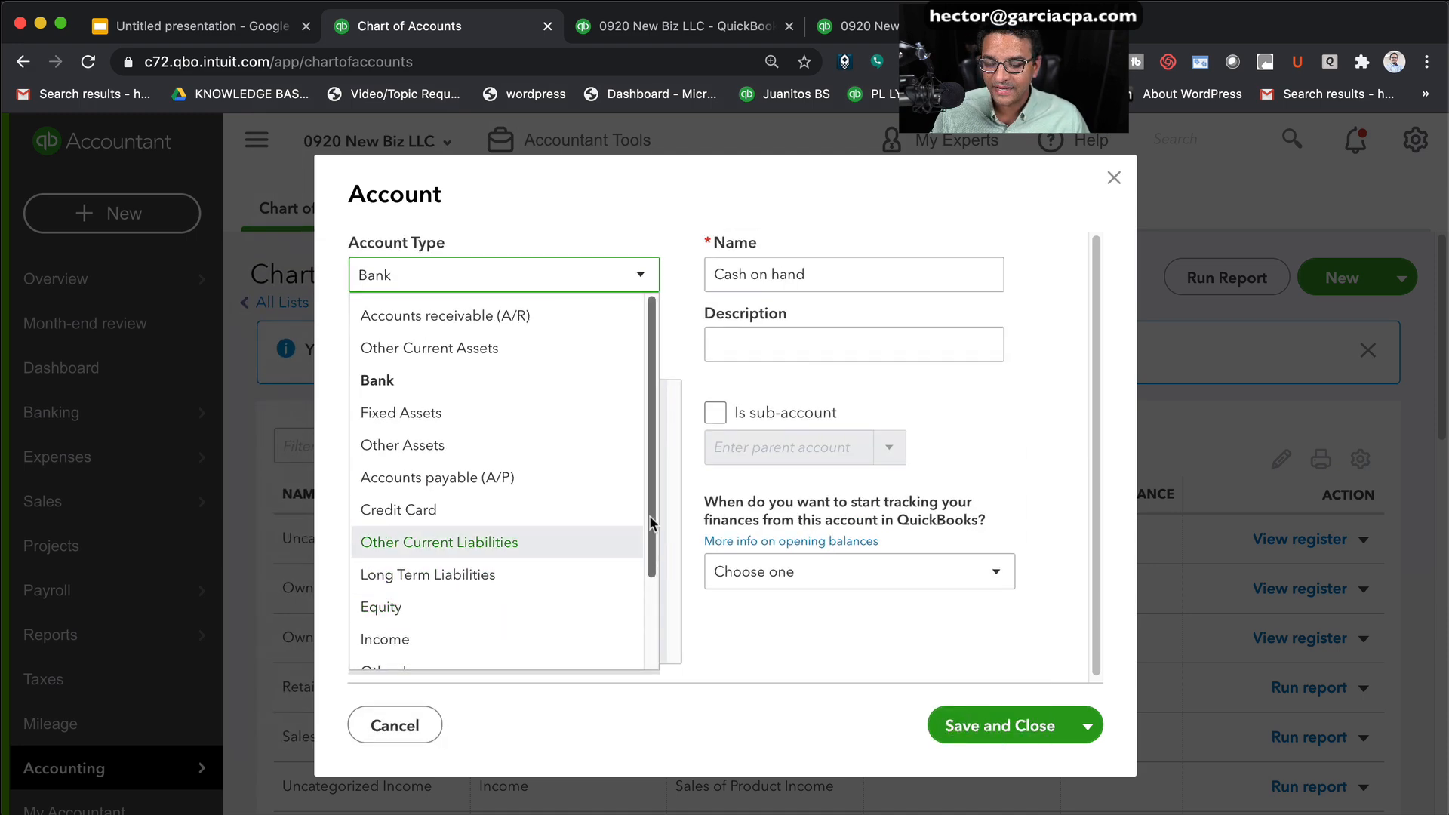
scroll(408, 528, "down", 3)
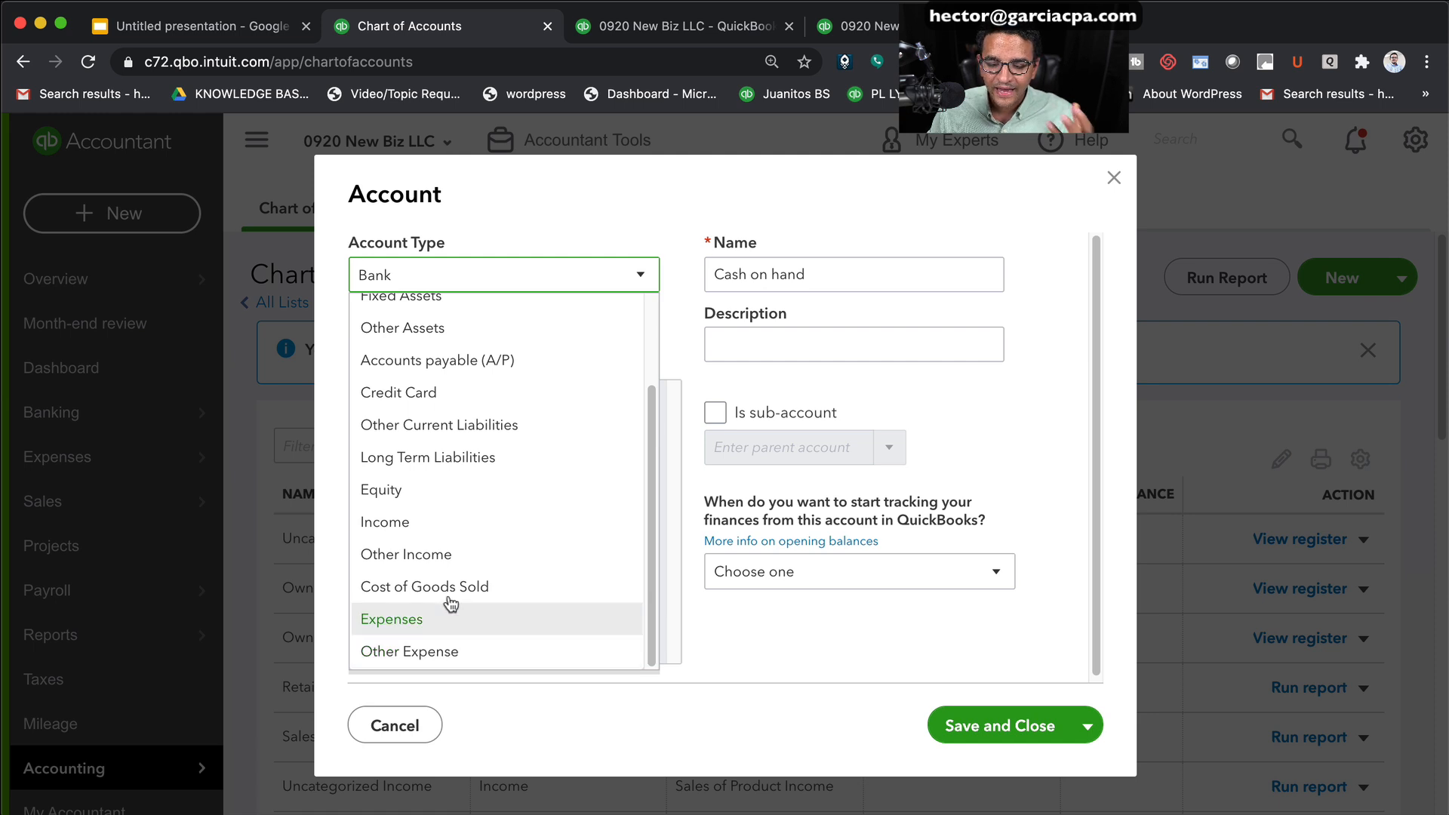
left_click(427, 525)
left_click(377, 283)
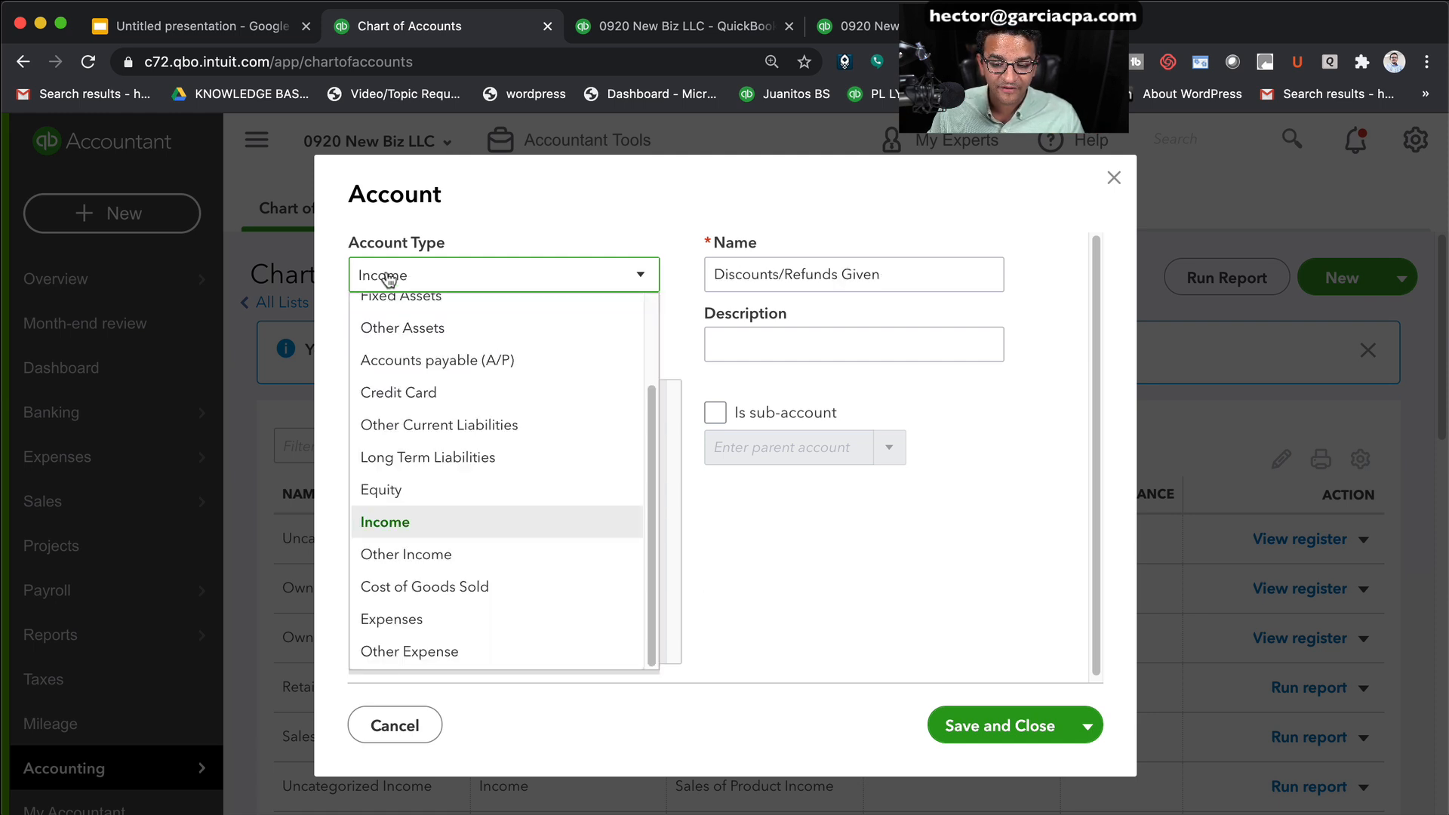
left_click(430, 559)
left_click(428, 275)
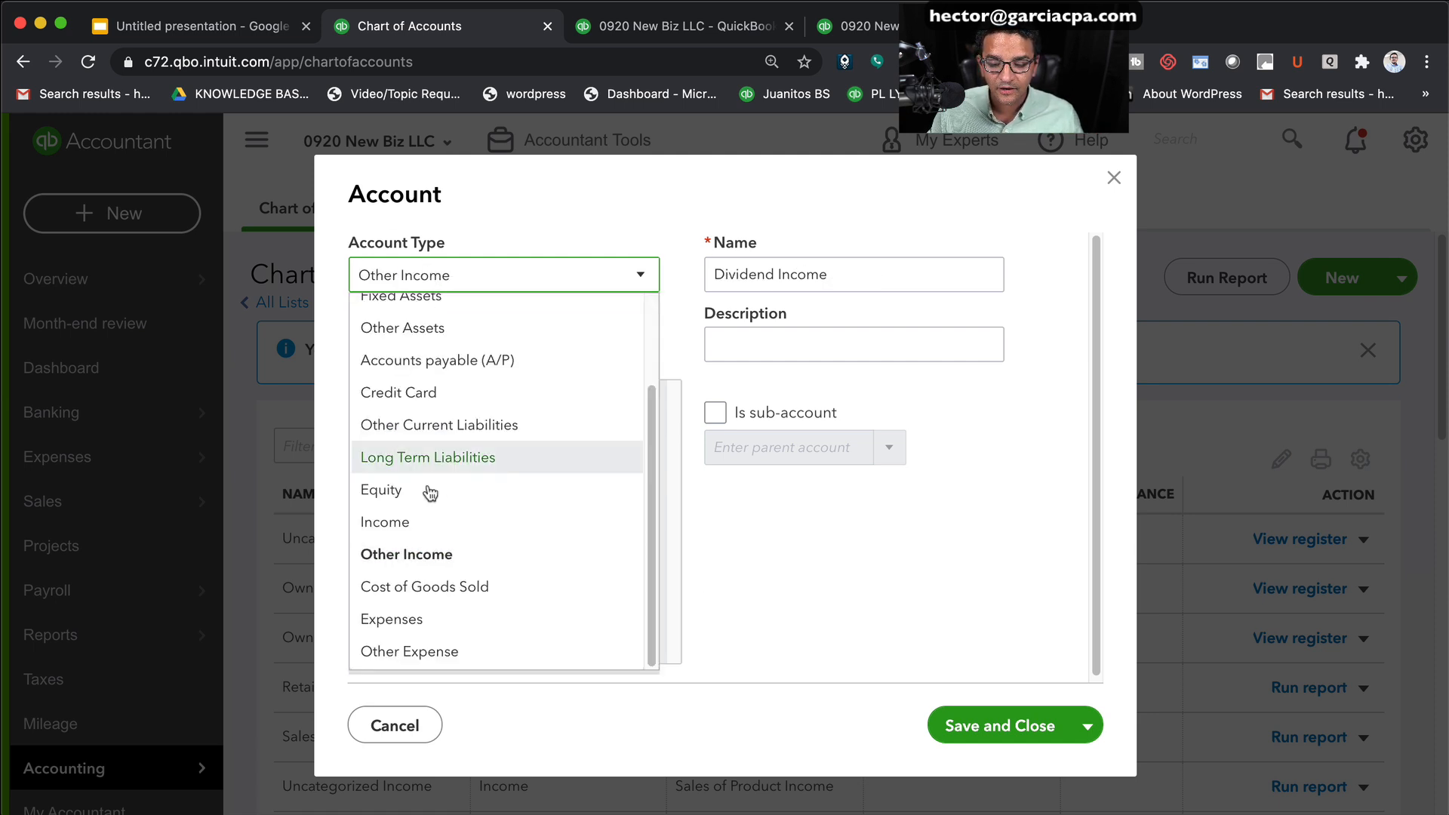
left_click(429, 617)
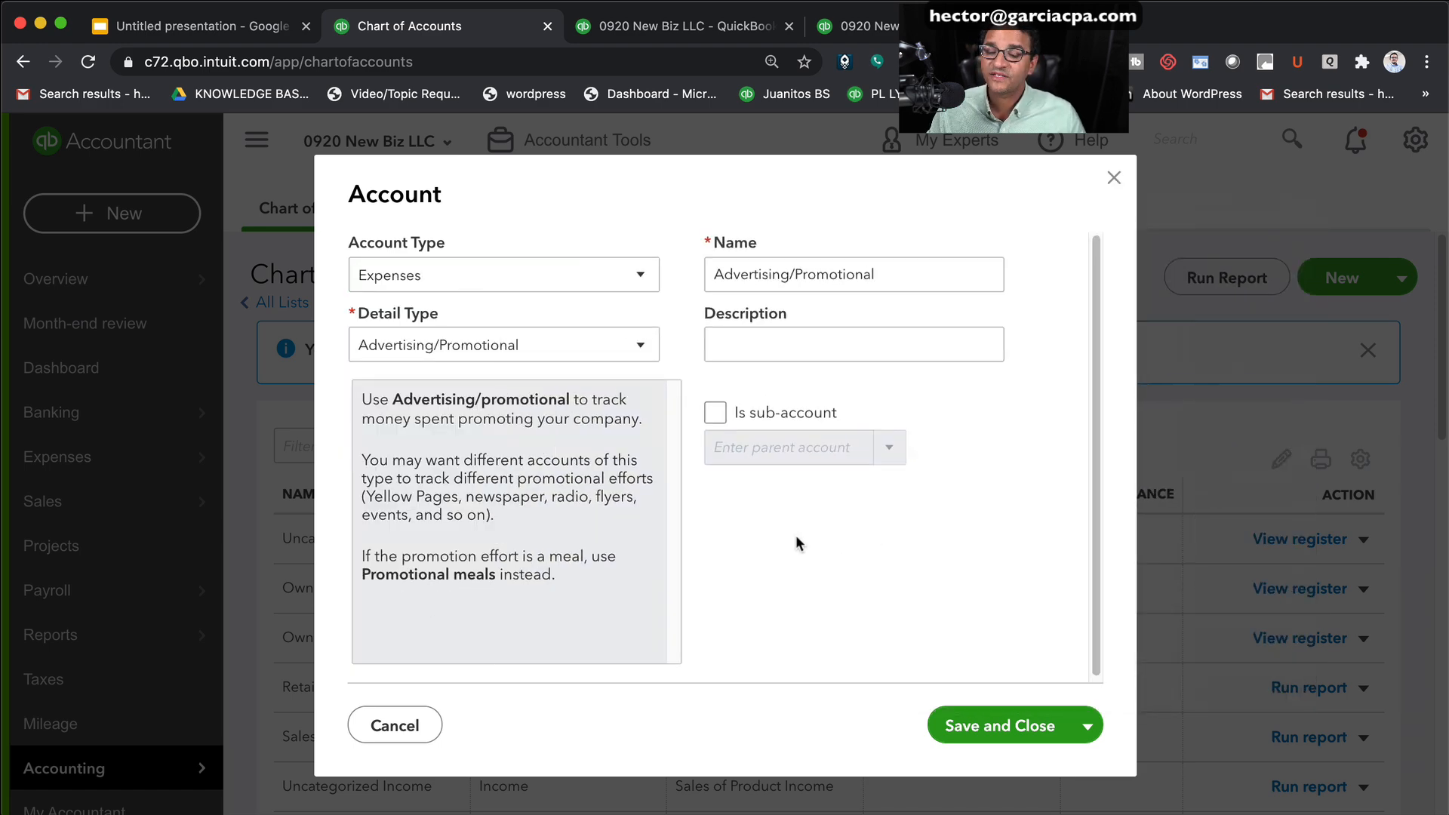
Set the new account's type to Fixed Assets and its detail type to Vehicles
left_click(546, 279)
scroll(510, 388, "up", 3)
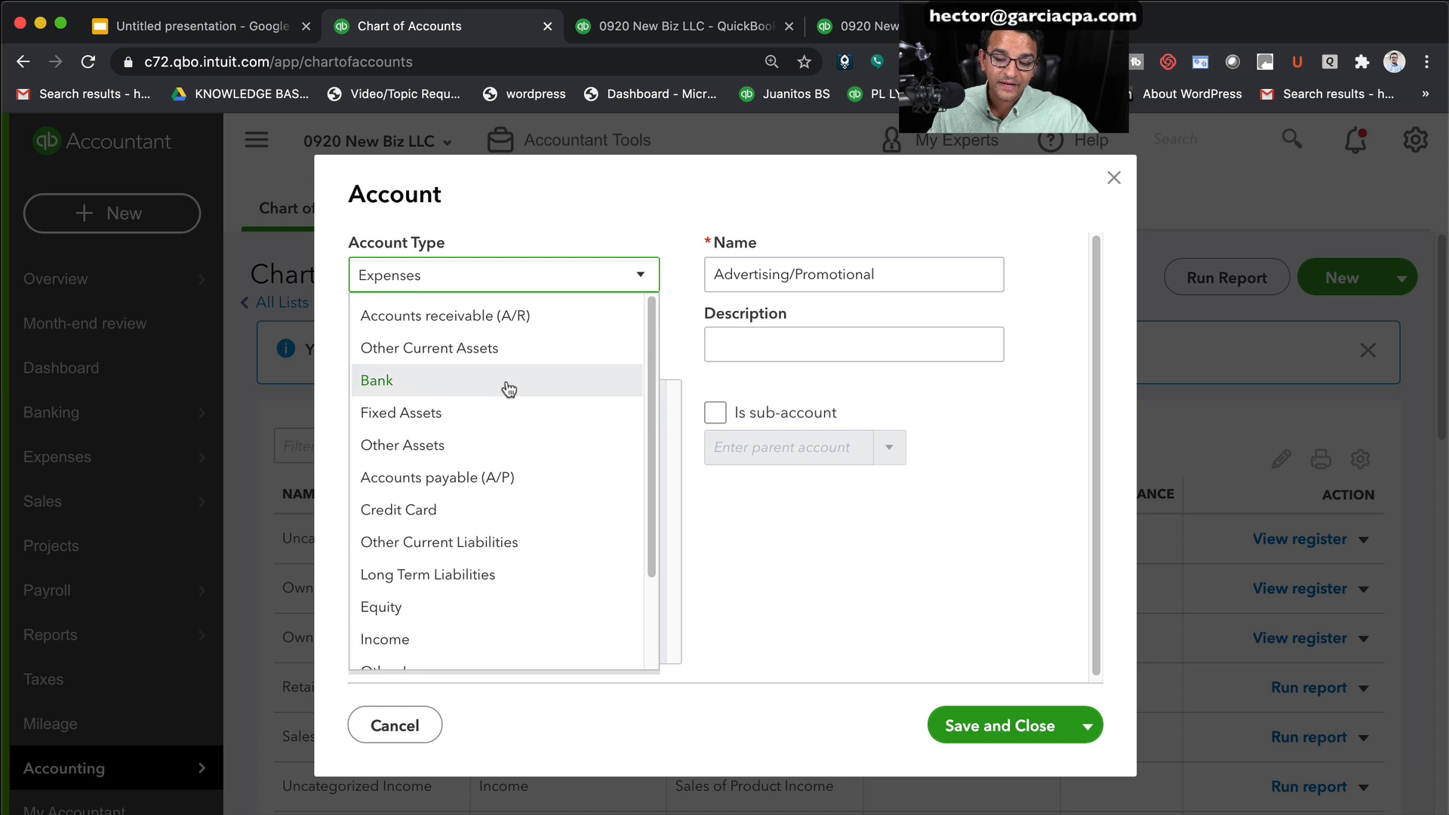
left_click(448, 412)
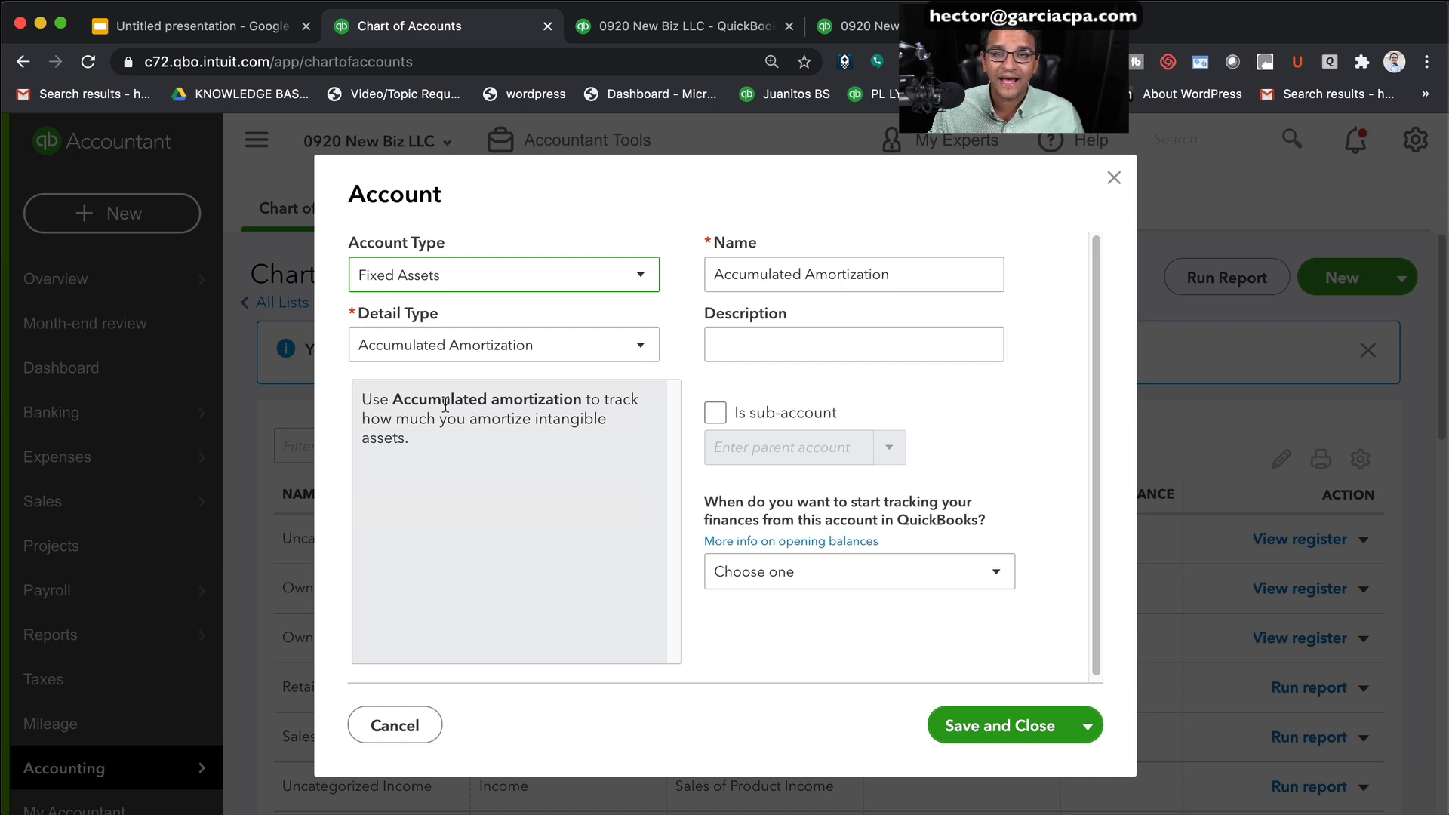
left_click(514, 343)
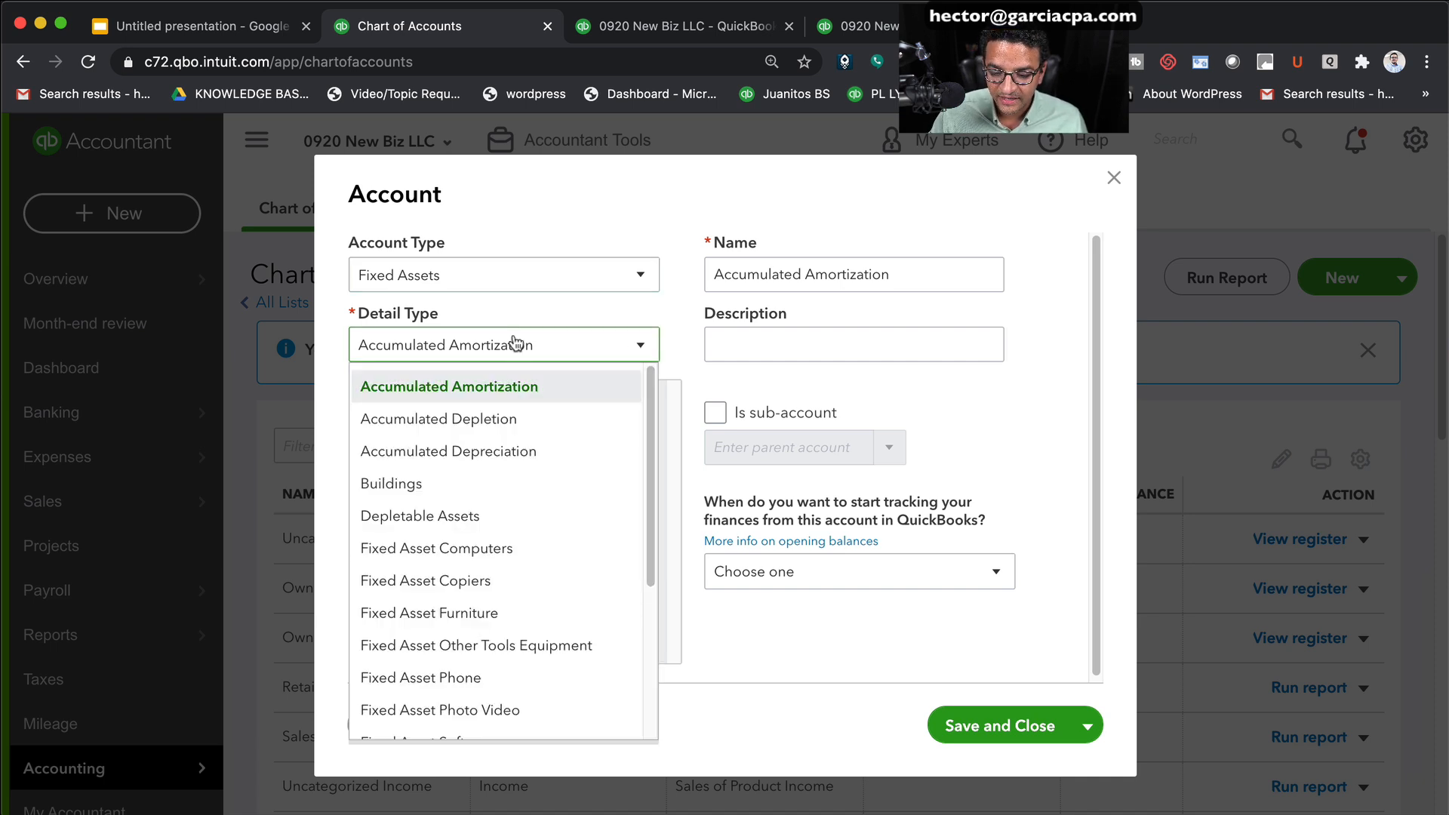
scroll(548, 474, "down", 5)
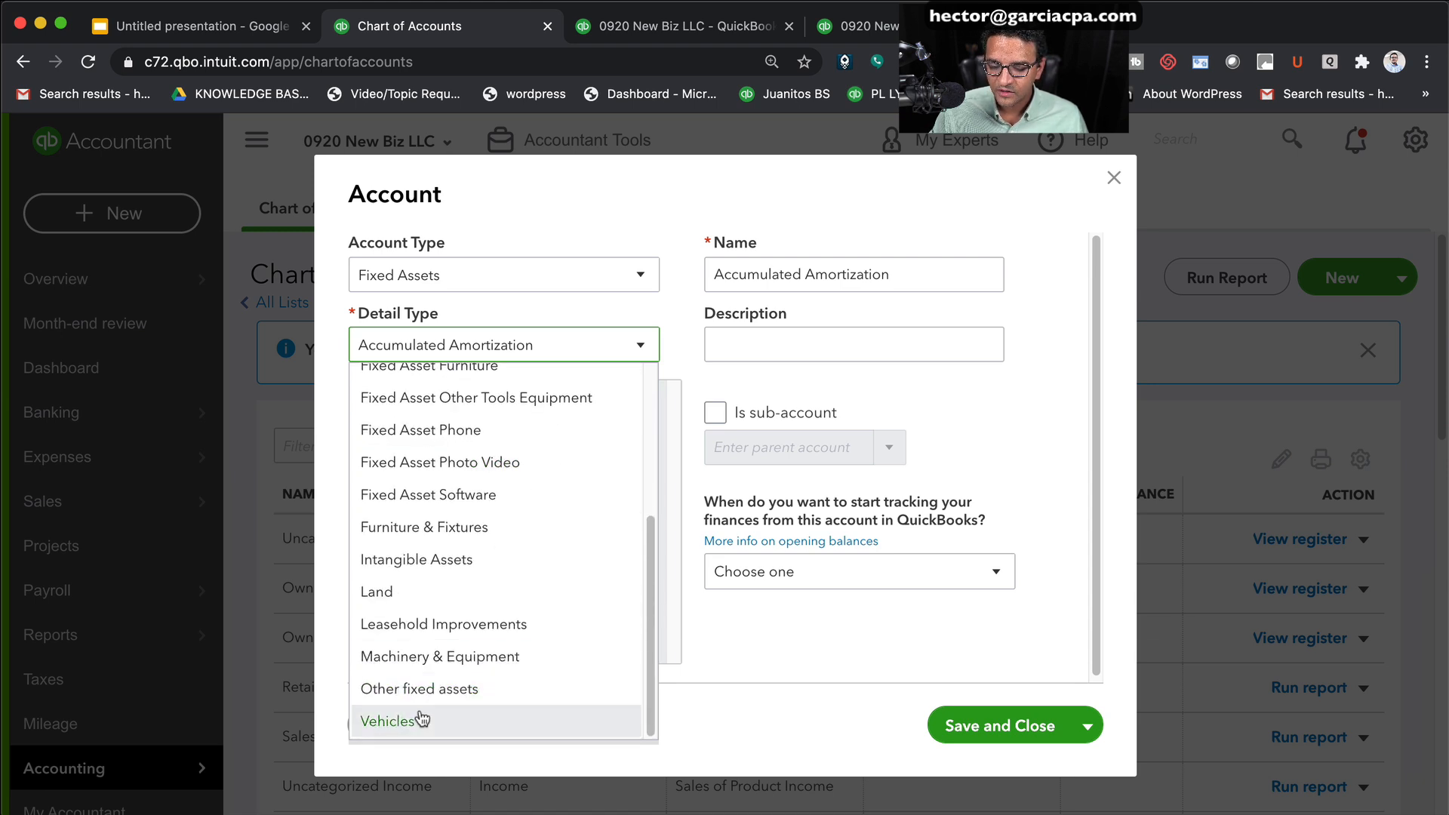
left_click(419, 724)
Name the new vehicle account Toyota 2020 Tundra
double_click(851, 261)
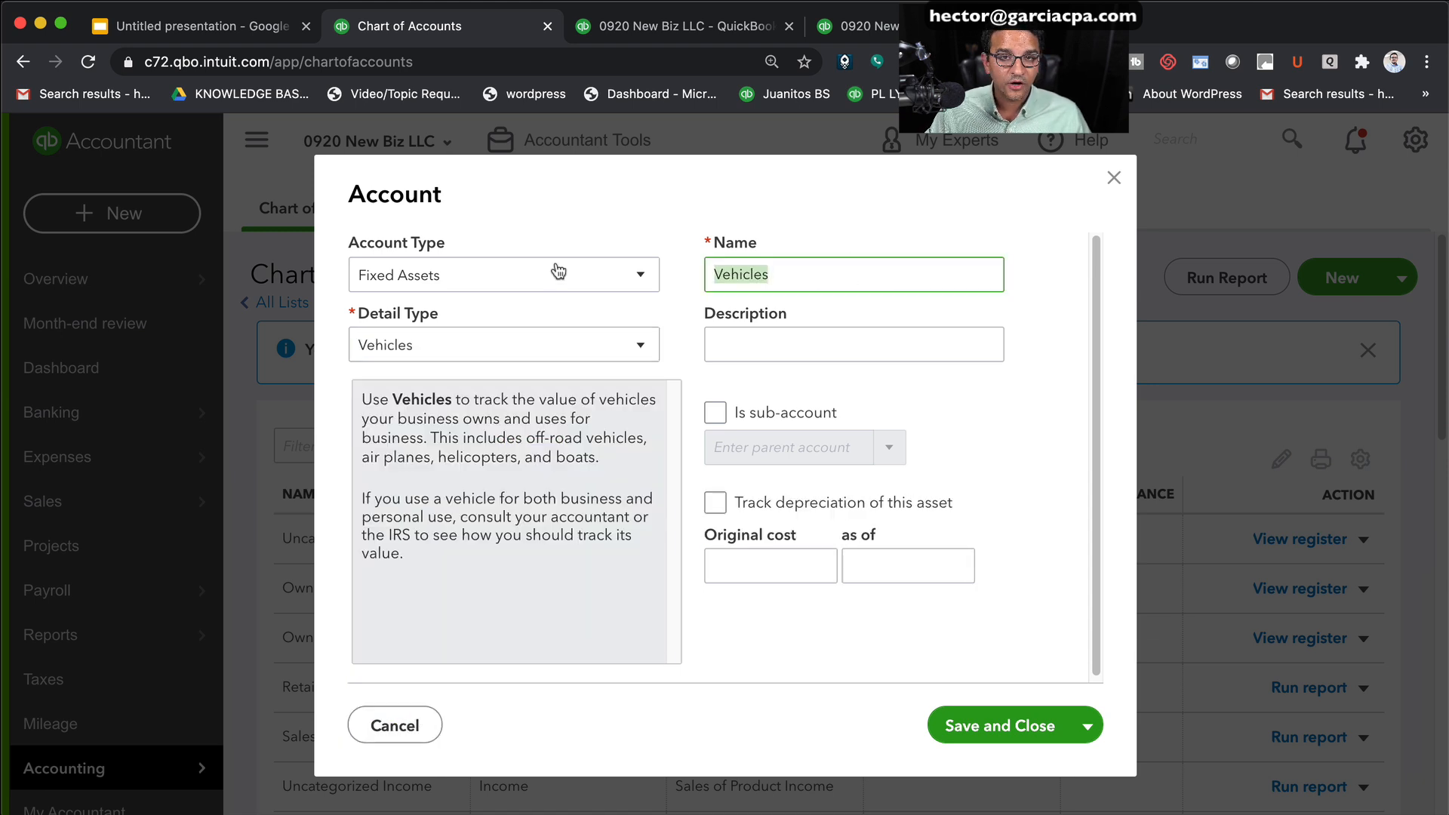
type("Toyot")
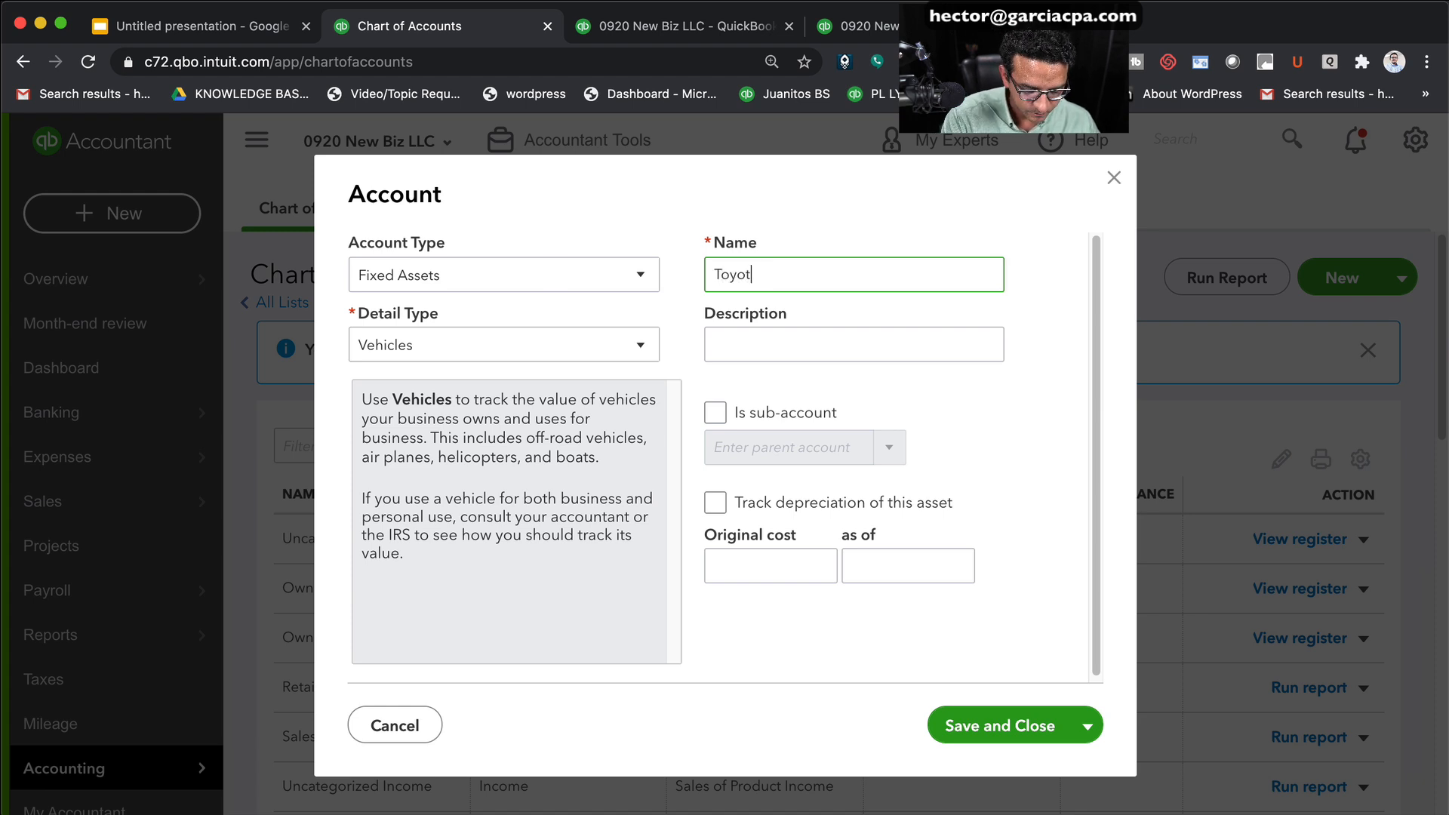
type("a 2020 ")
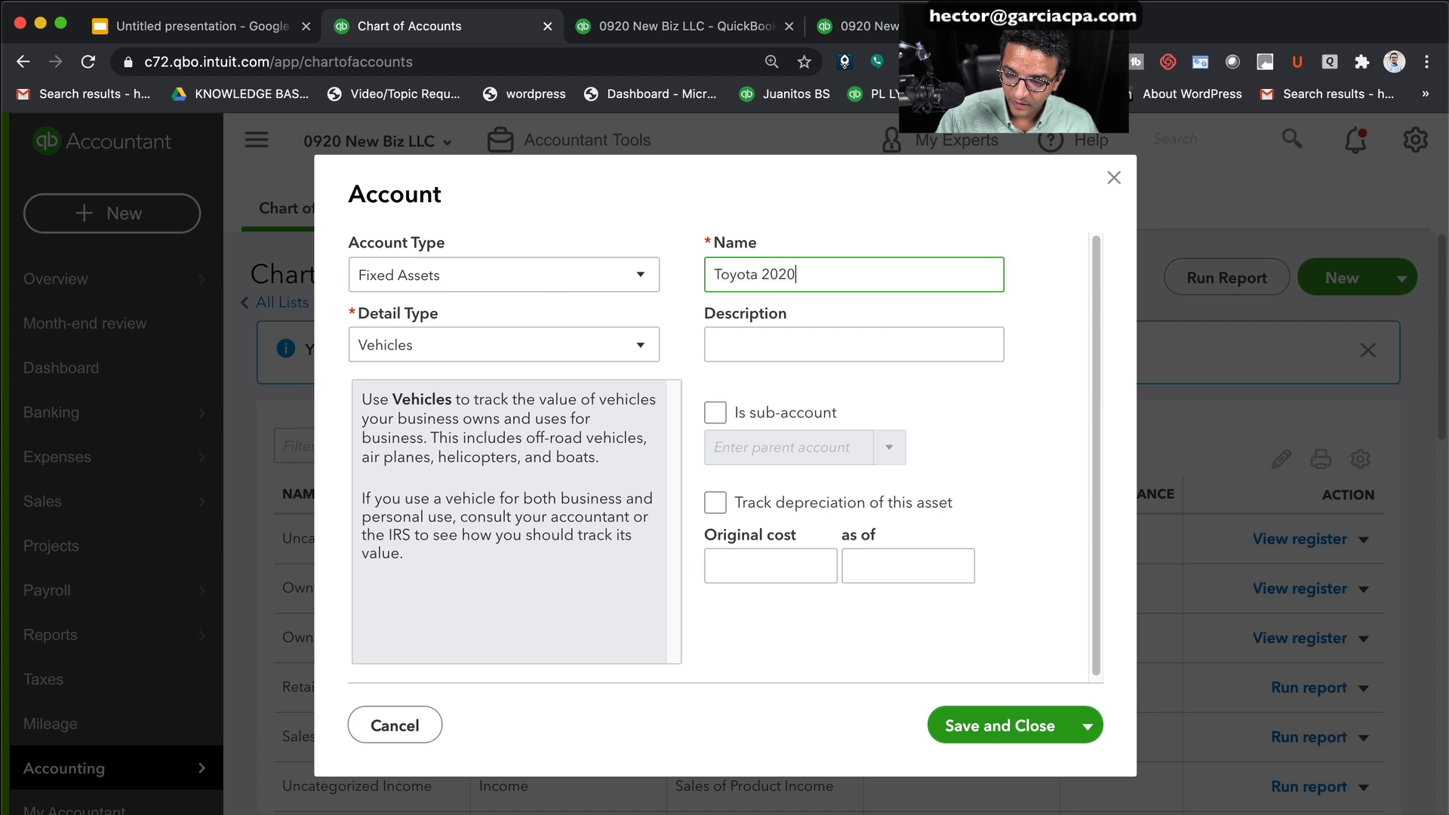
type("Tundra")
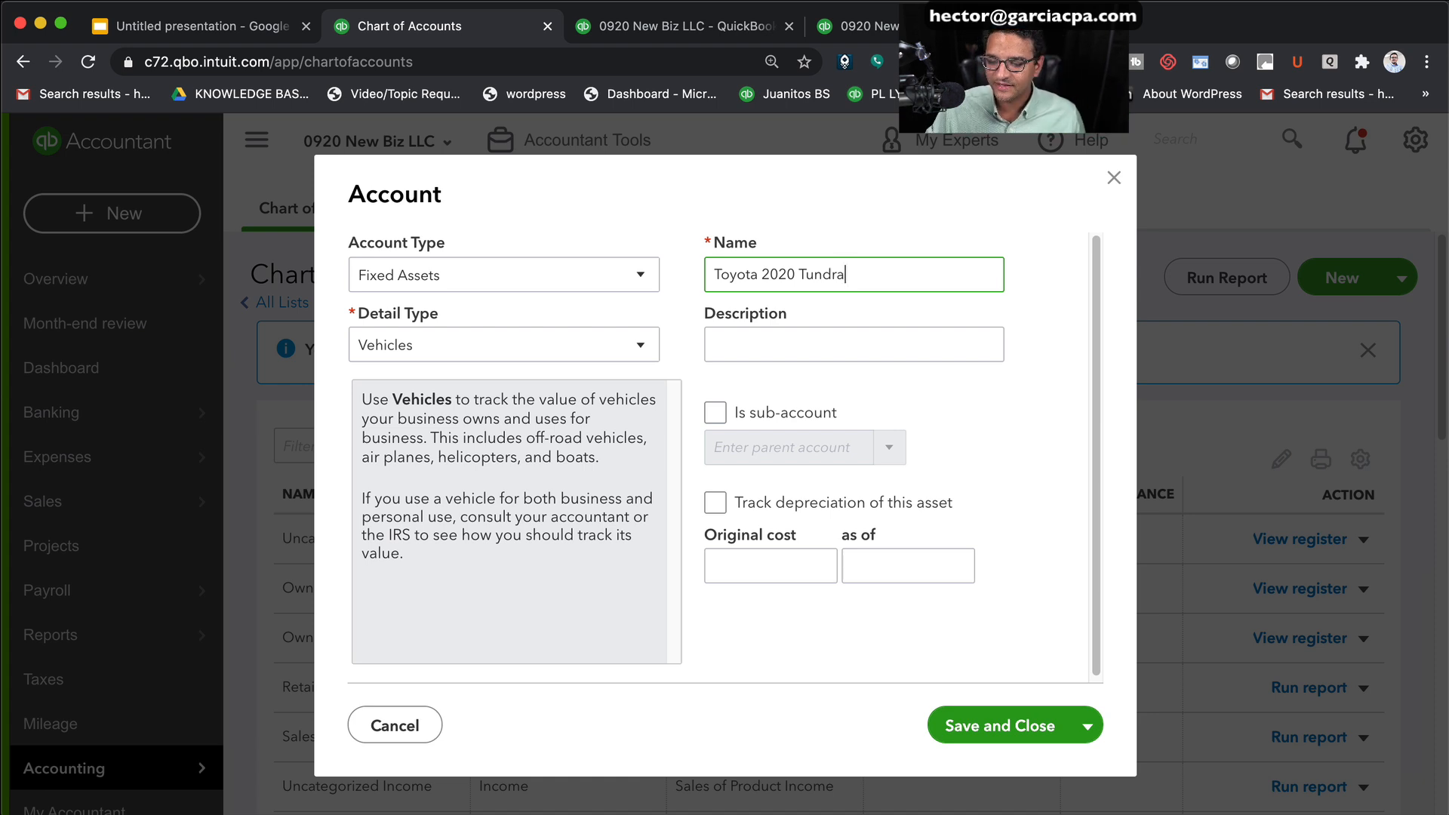
Enter an original cost of 32,500 as of 08/31/2019 for the vehicle and save the account
left_click(730, 563)
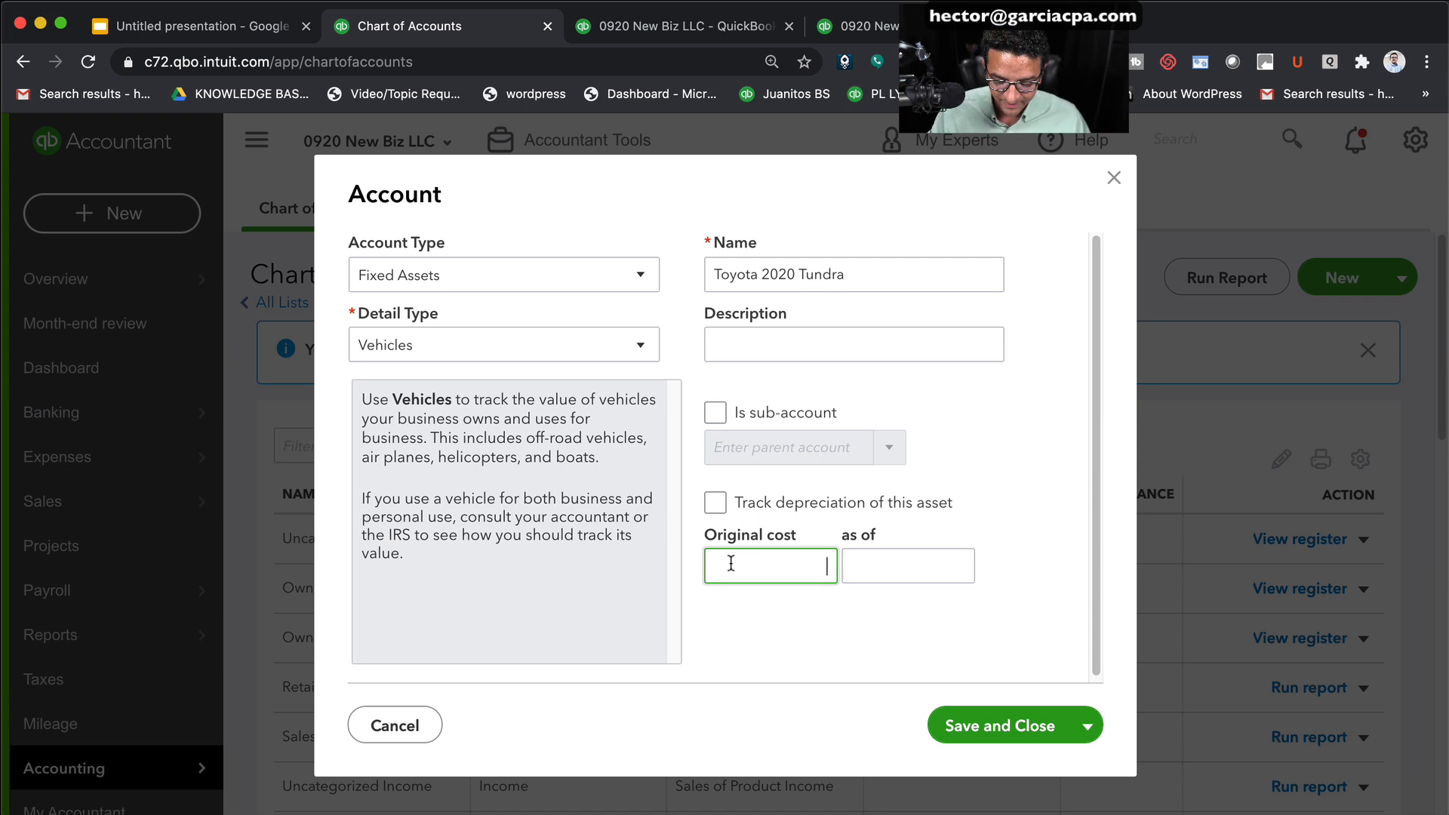
type("32,")
type("5")
type("00")
key("Tab")
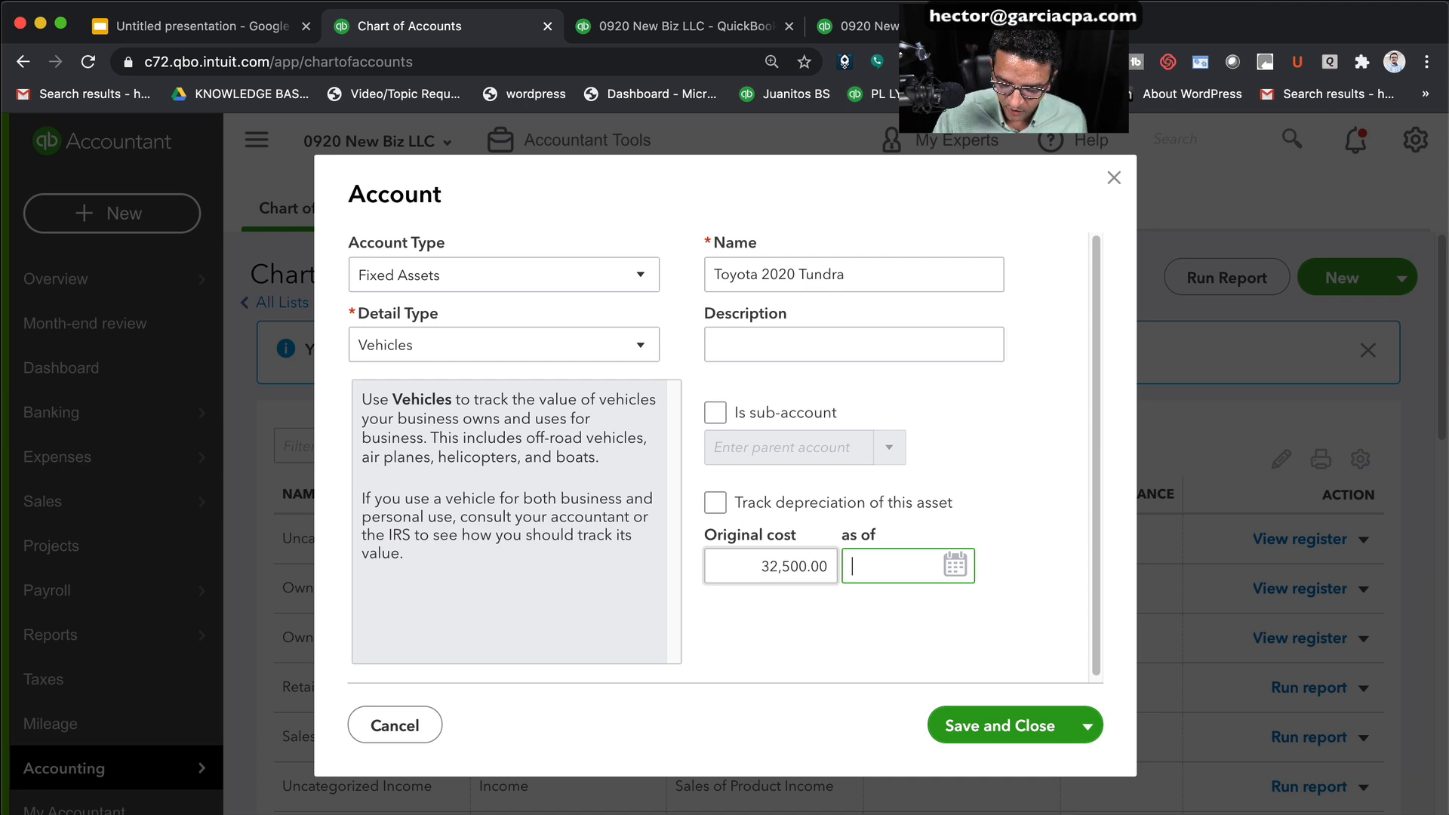
type("08/31/2019")
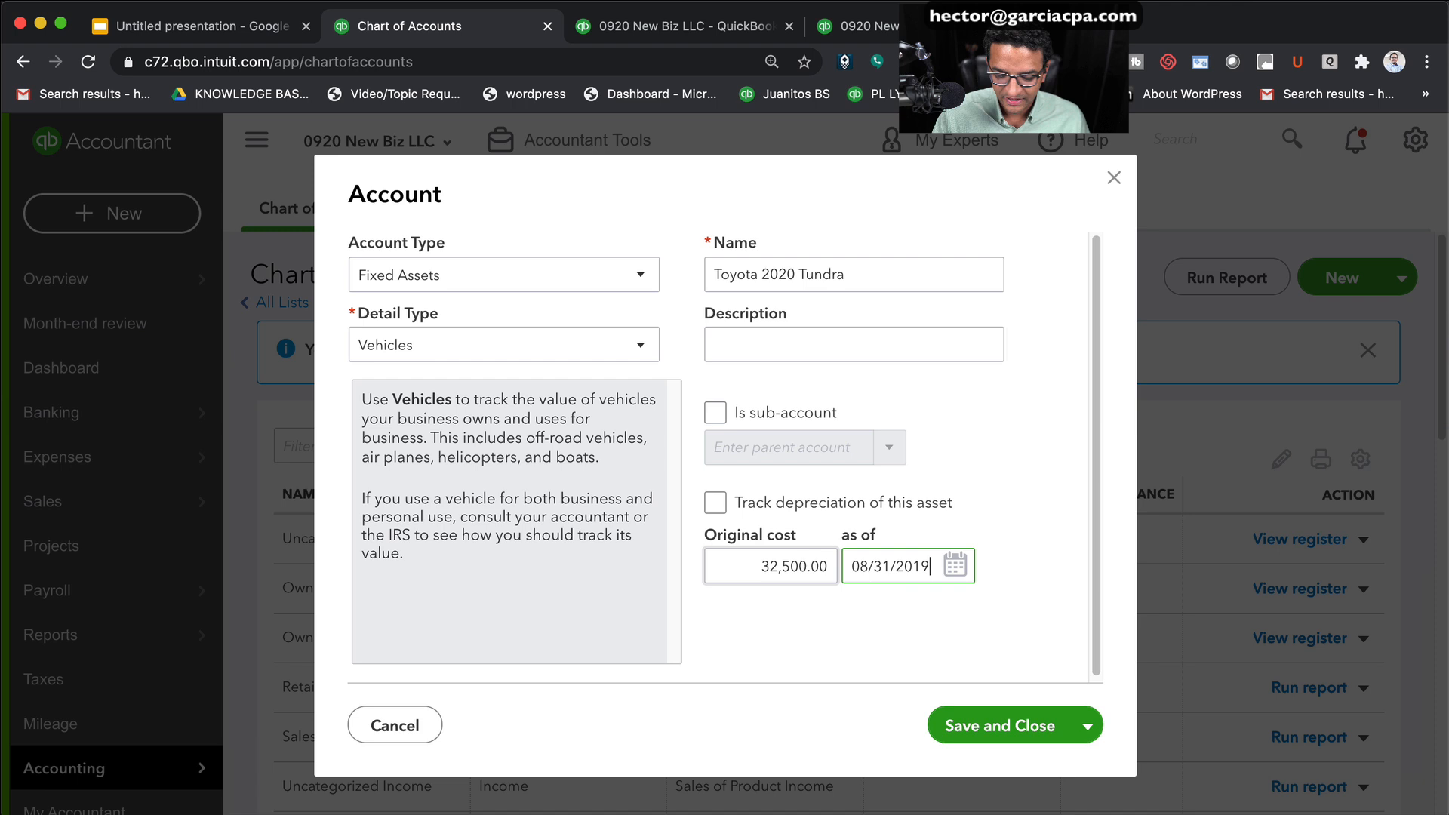
key("Tab")
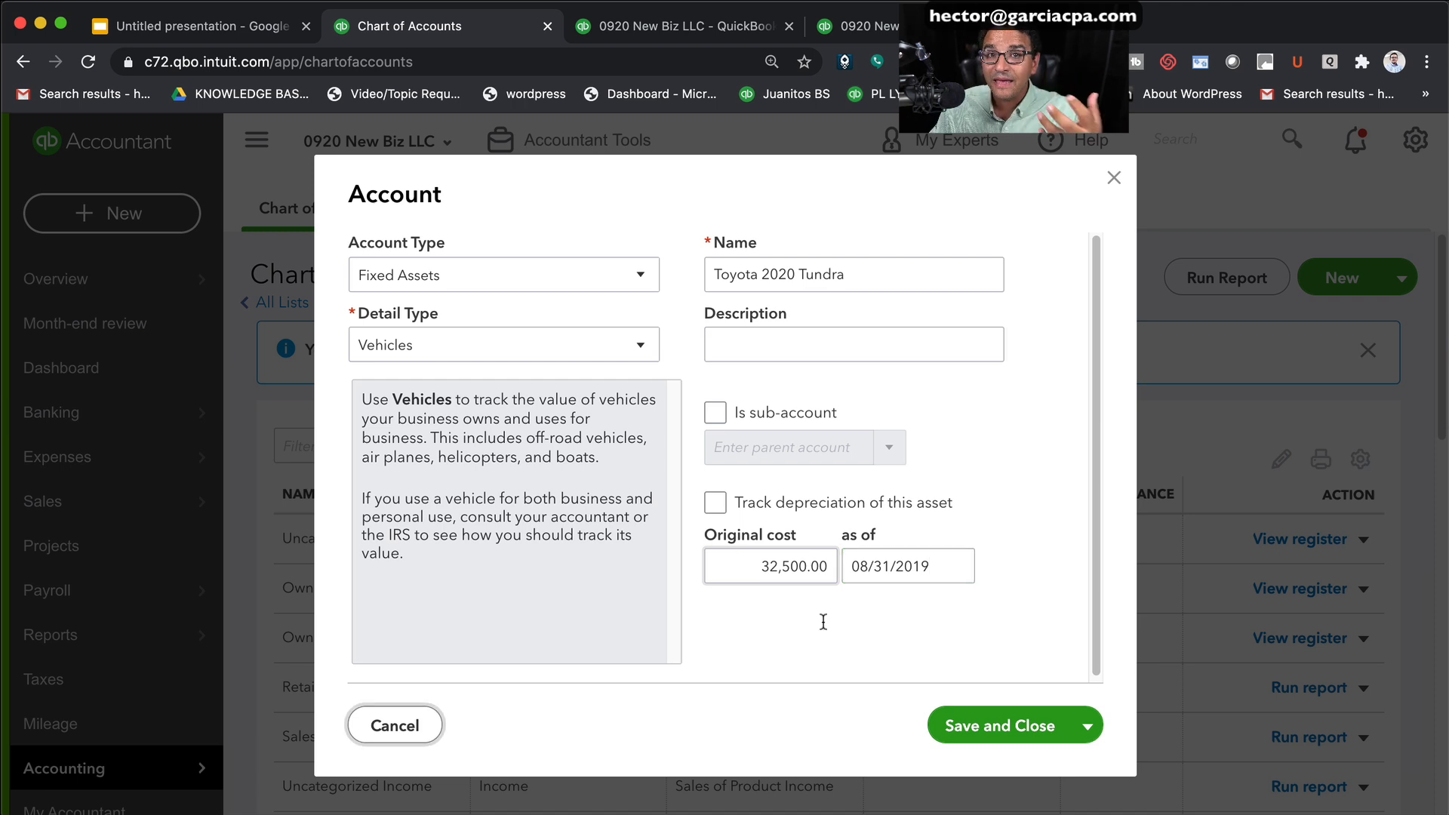
left_click(1012, 726)
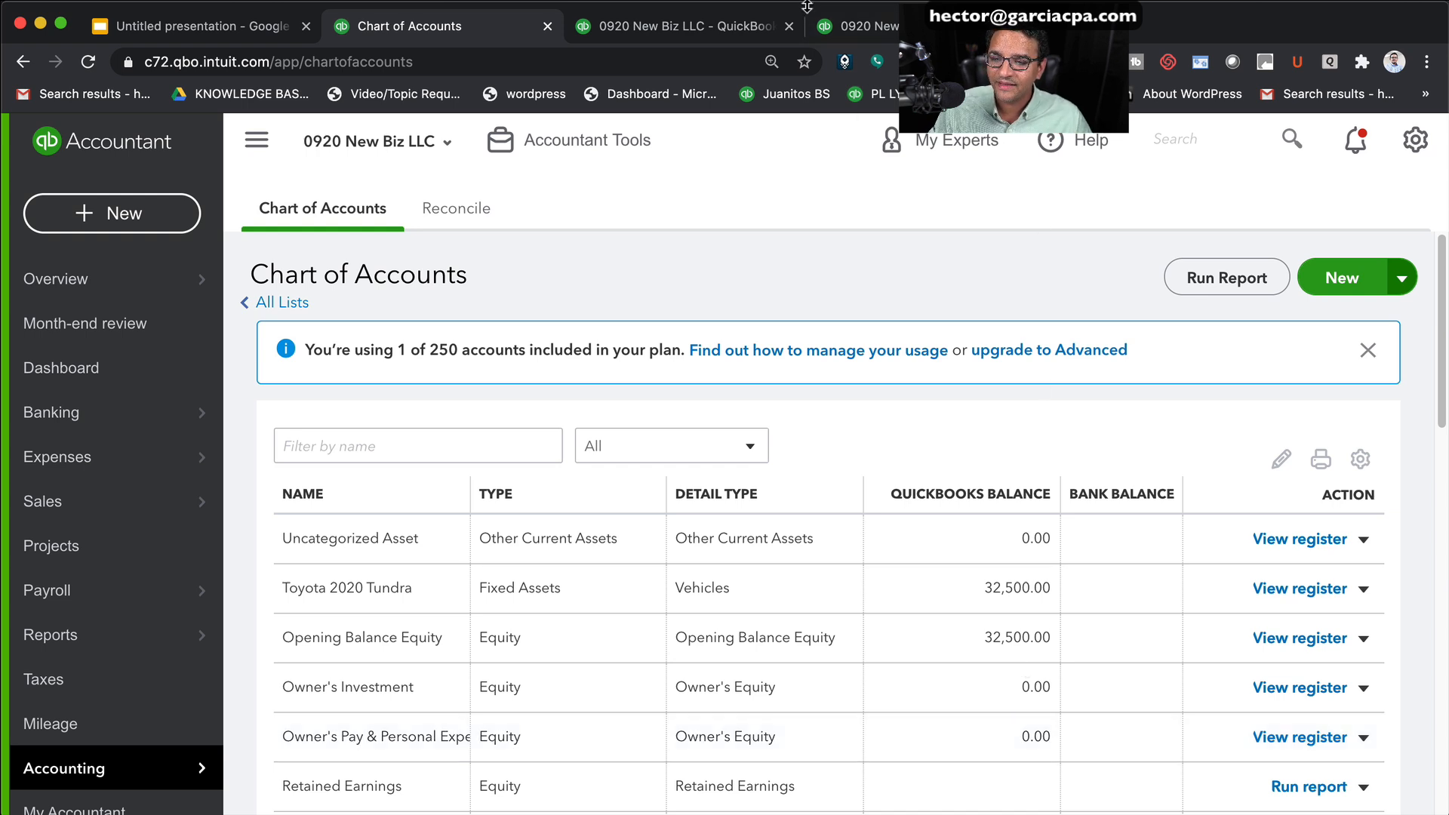
Rerun the Balance Sheet report and examine how the vehicle's opening balance is recorded in assets and equity
left_click(720, 27)
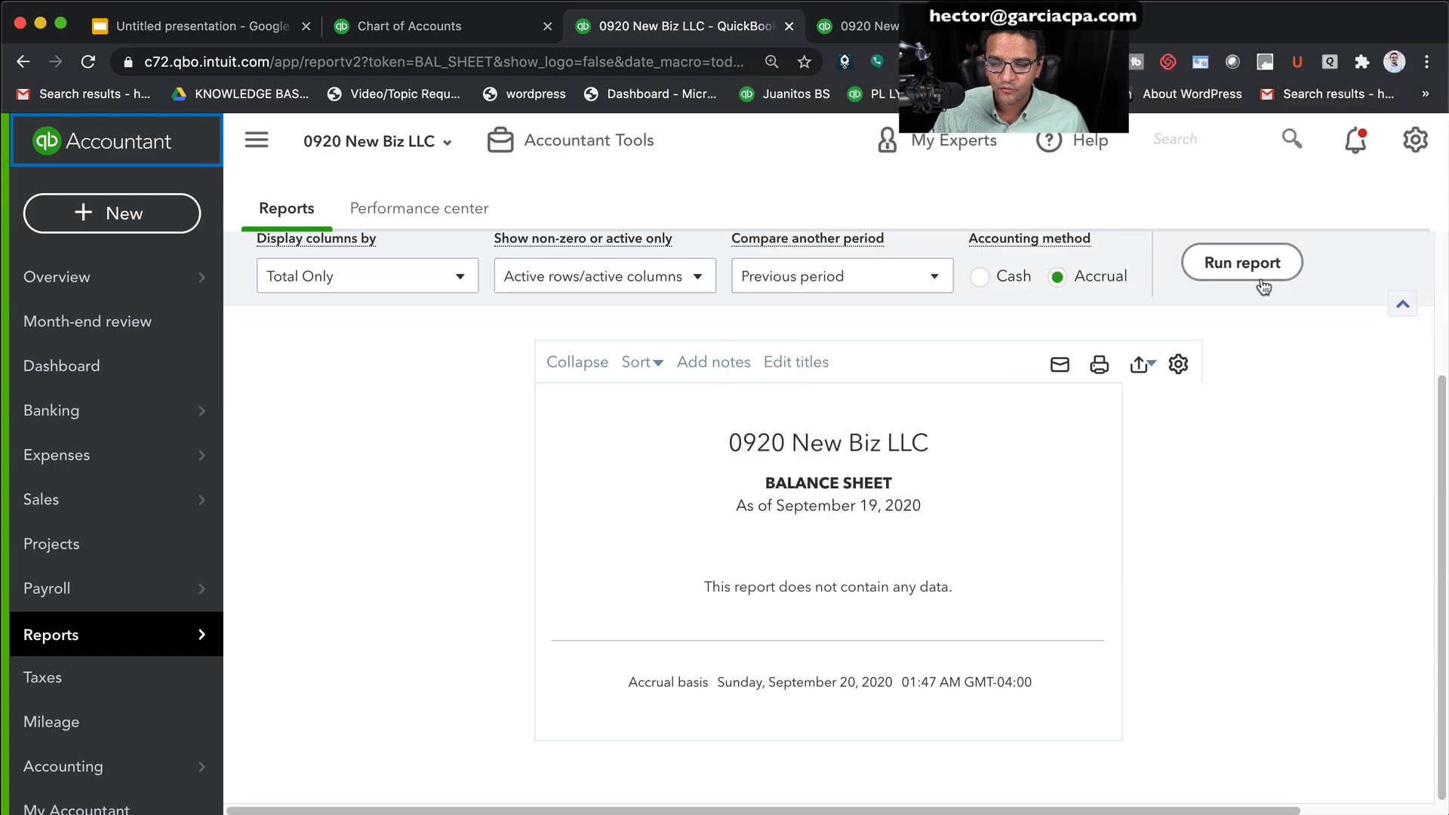
left_click(1242, 263)
scroll(1245, 591, "down", 2)
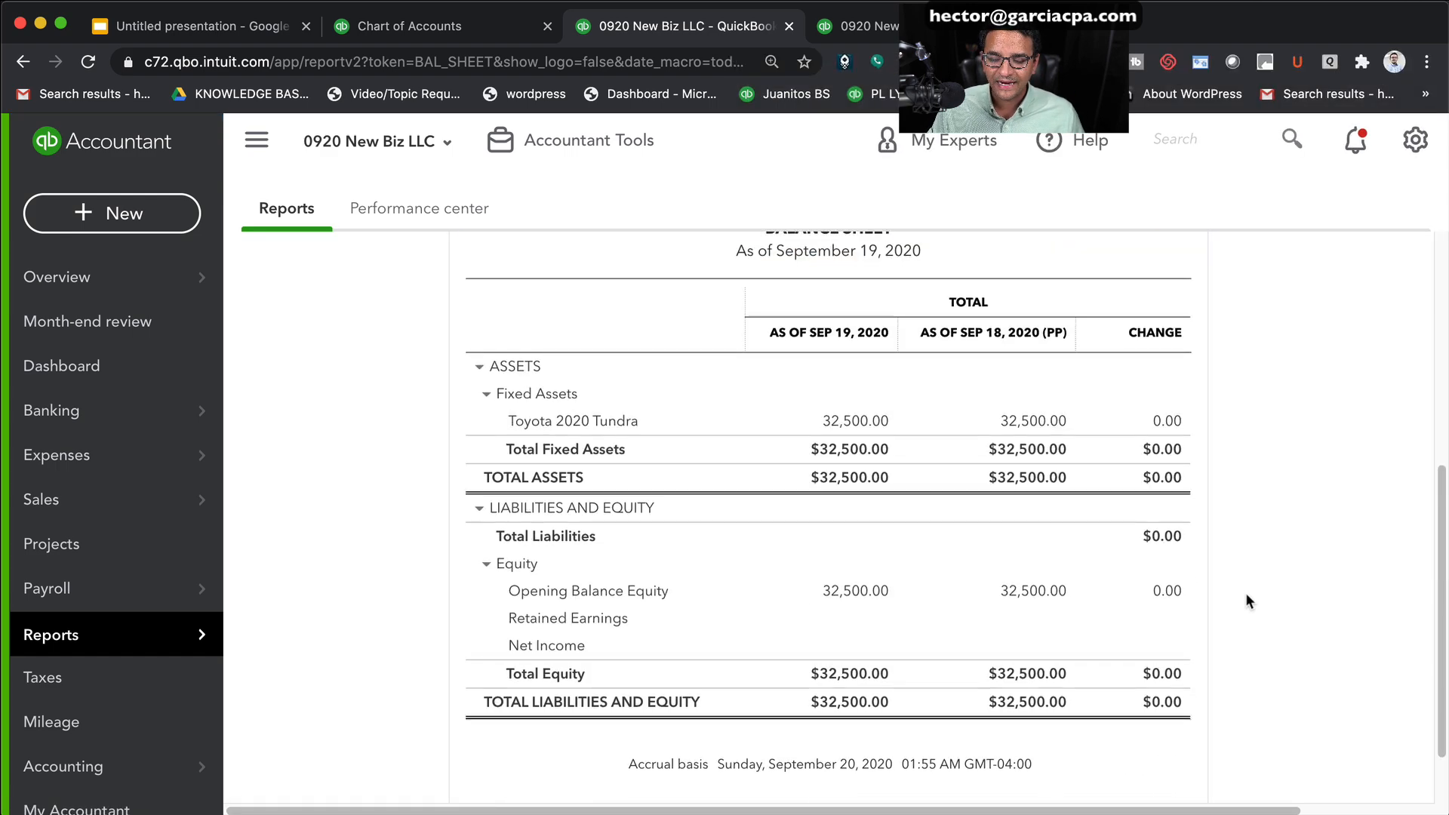
scroll(1246, 592, "up", 1)
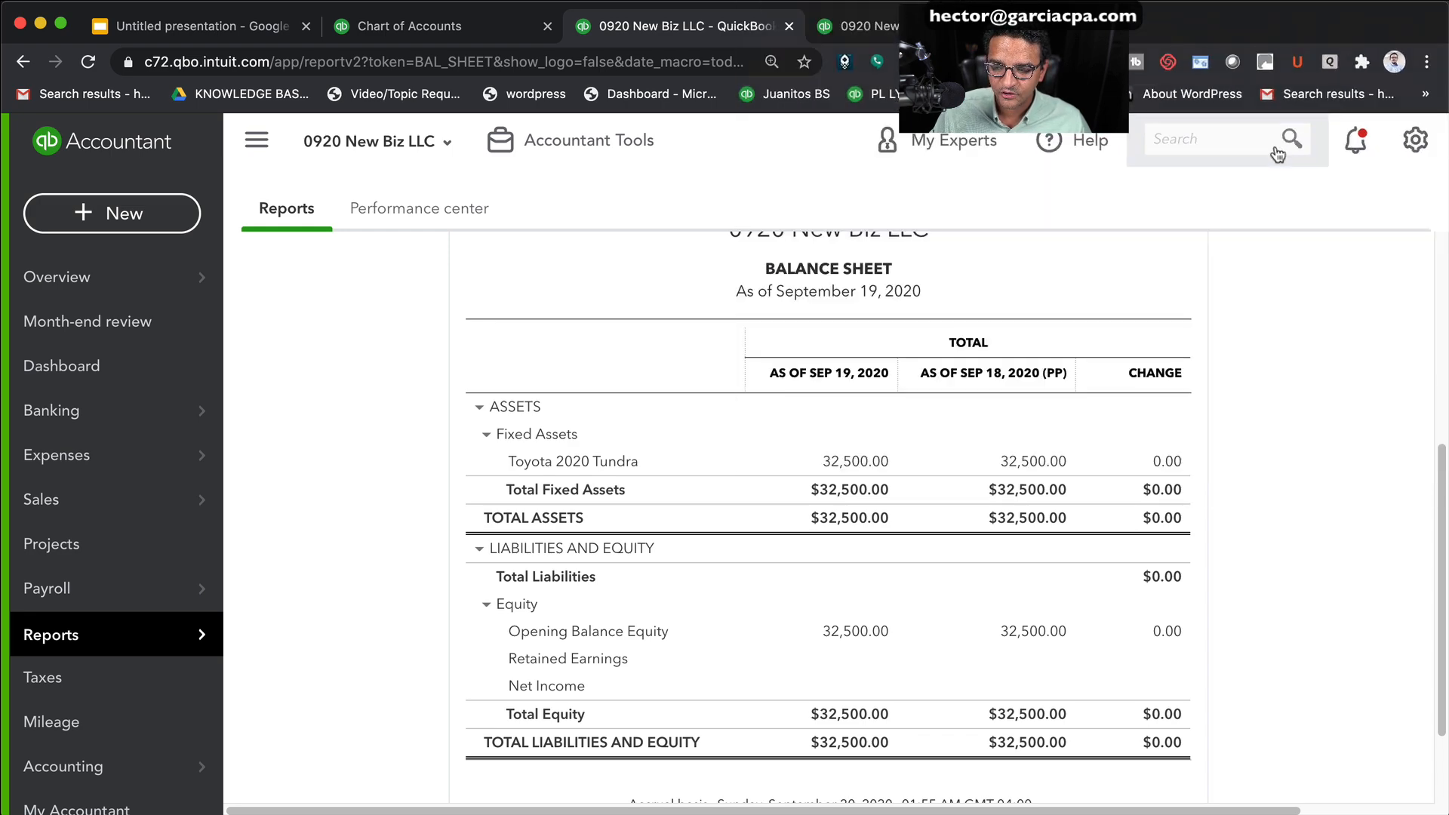
Open the 08/31/2019 journal entry, change the line 2 account from Opening Balance Equity to Retained Earnings, and save it
left_click(1251, 143)
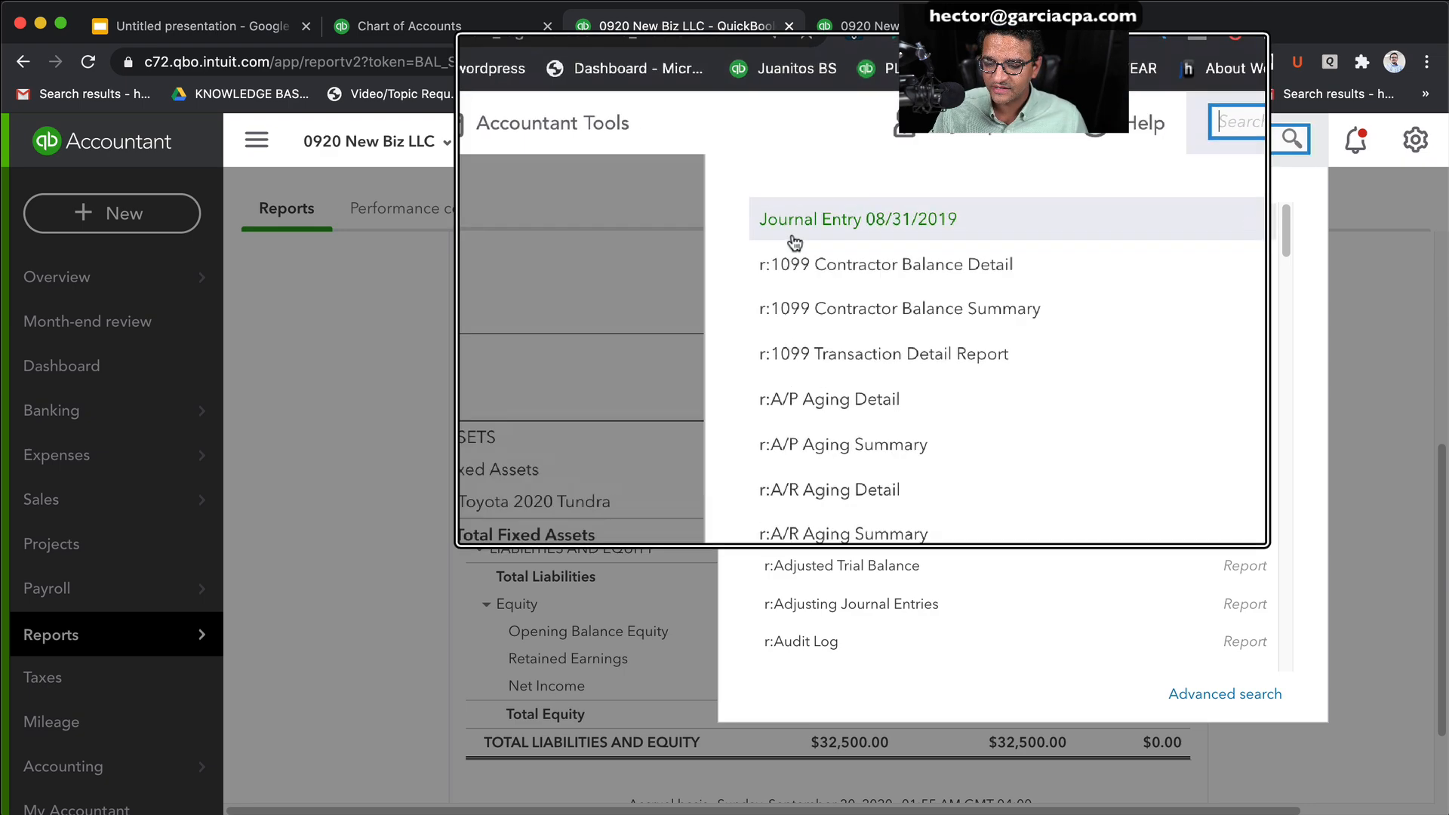
left_click(858, 221)
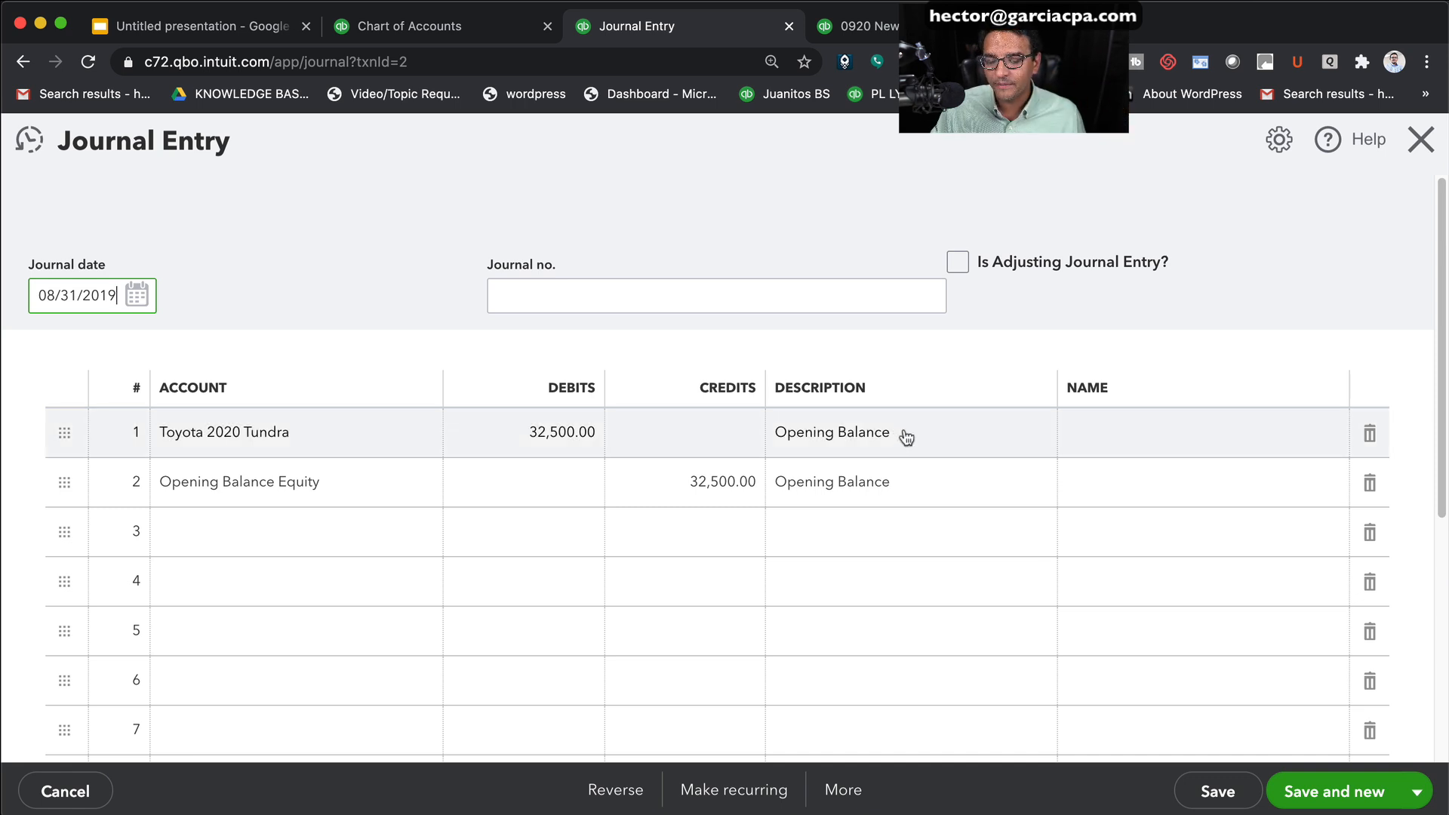
left_click(241, 483)
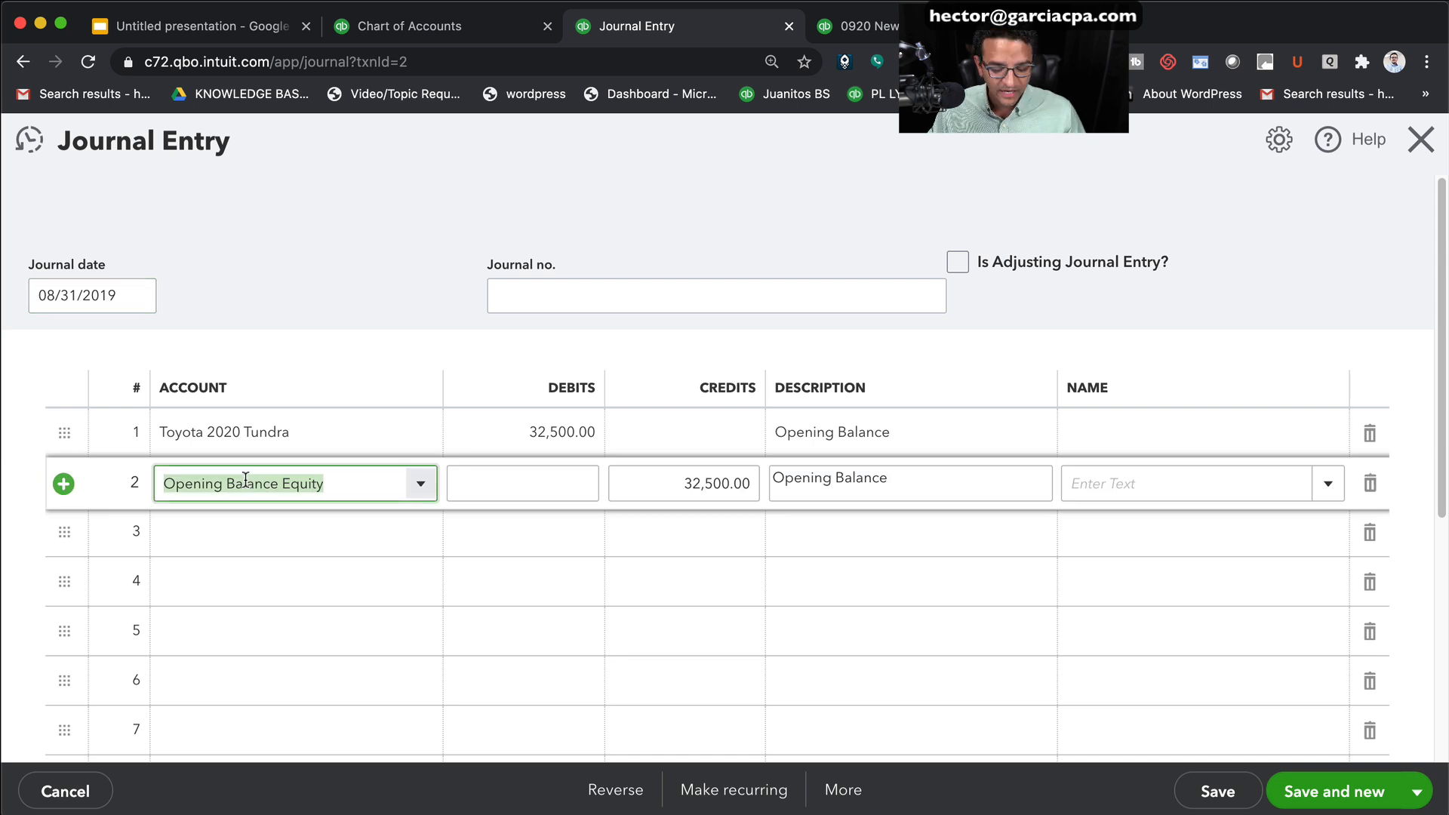
type("Retained Earnings")
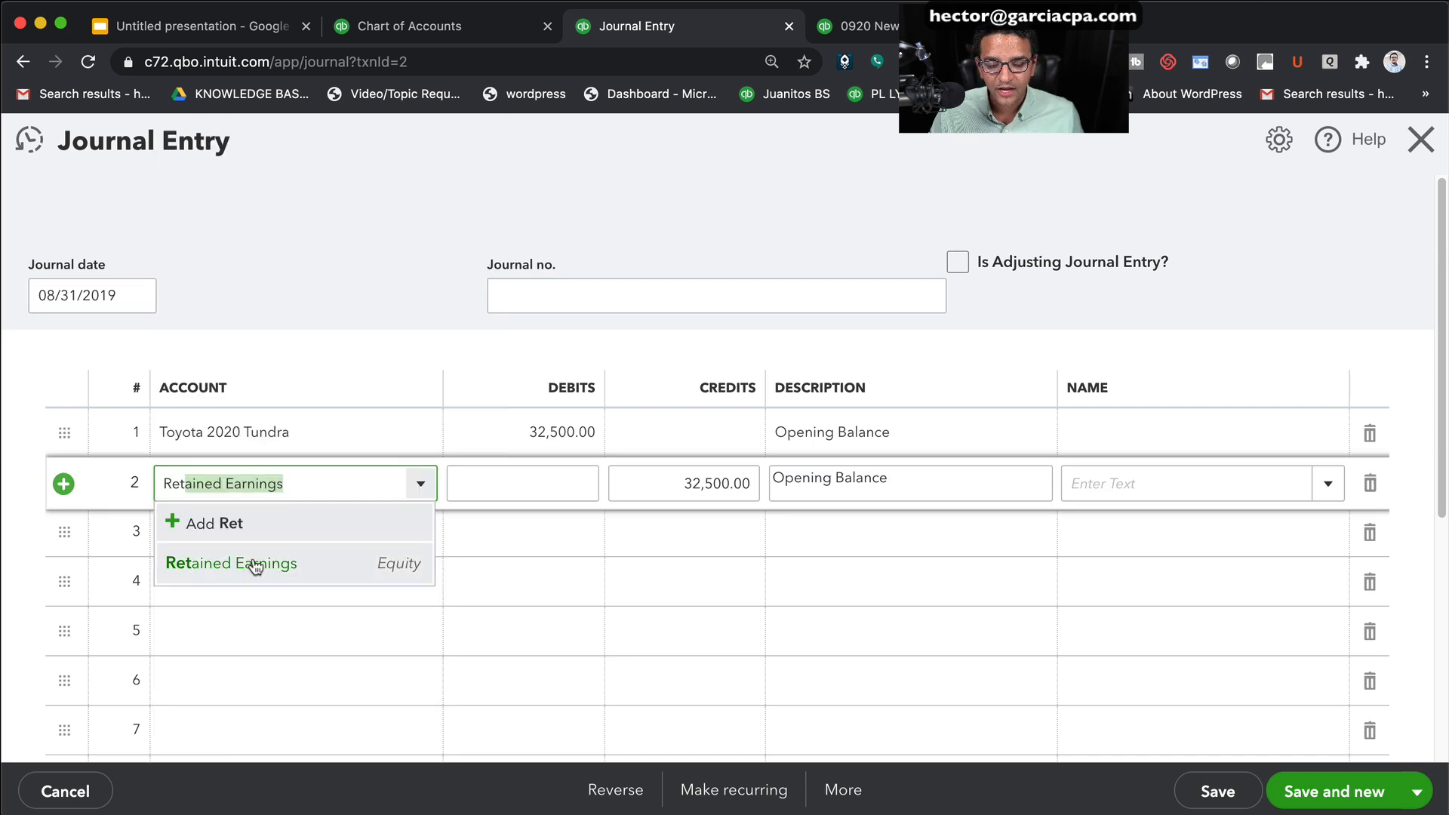
left_click(256, 562)
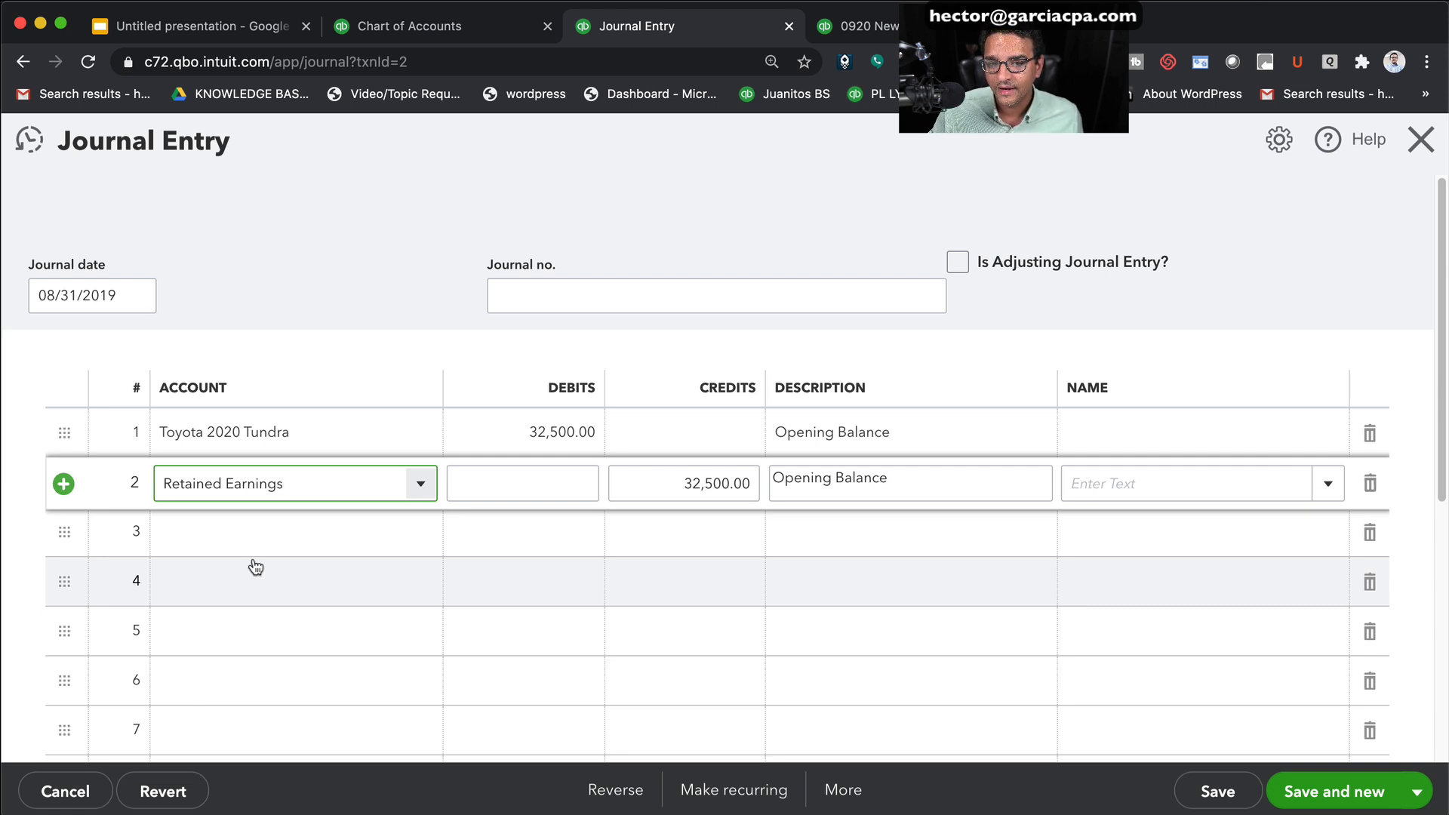
left_click(1214, 790)
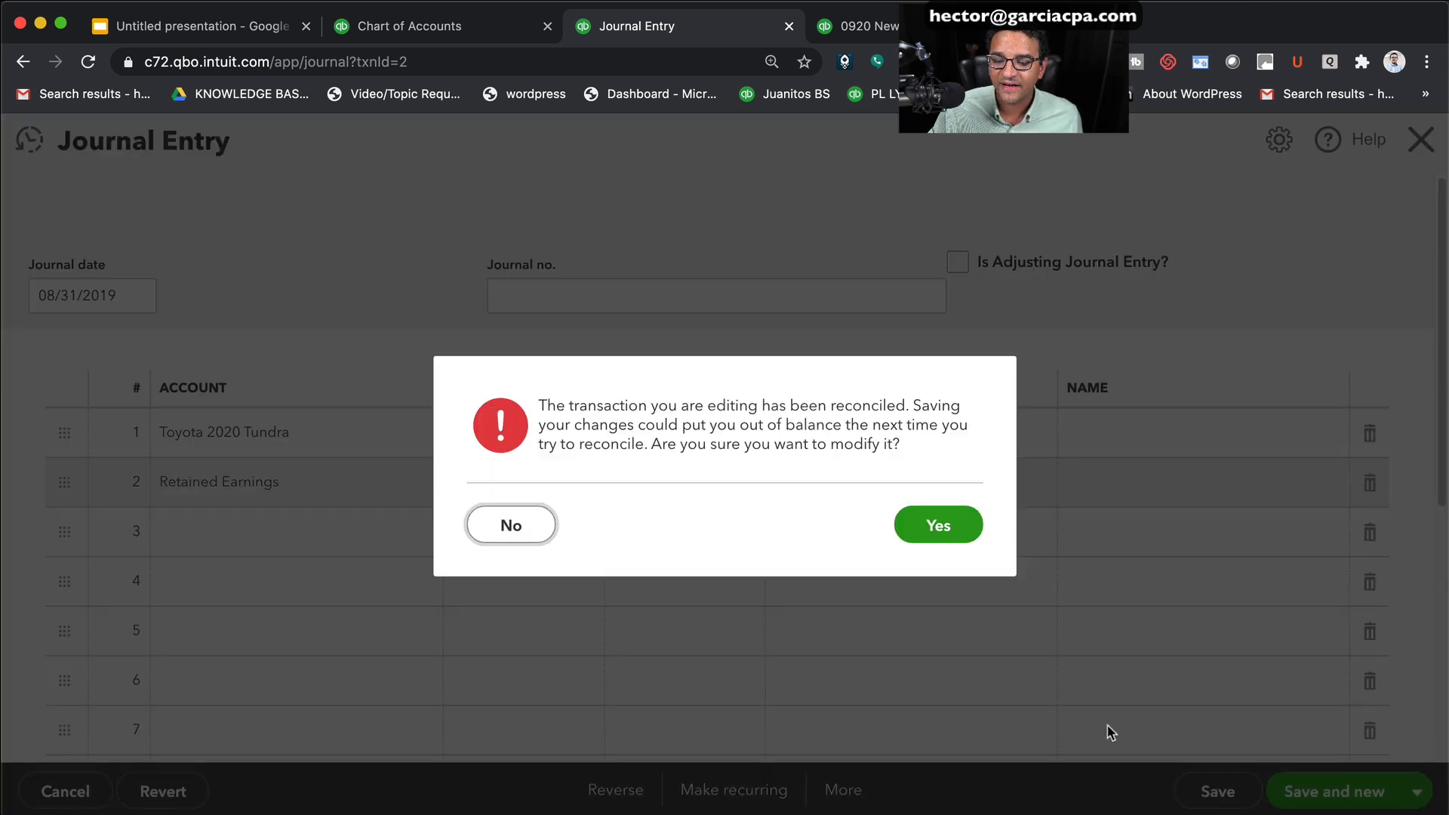
left_click(982, 523)
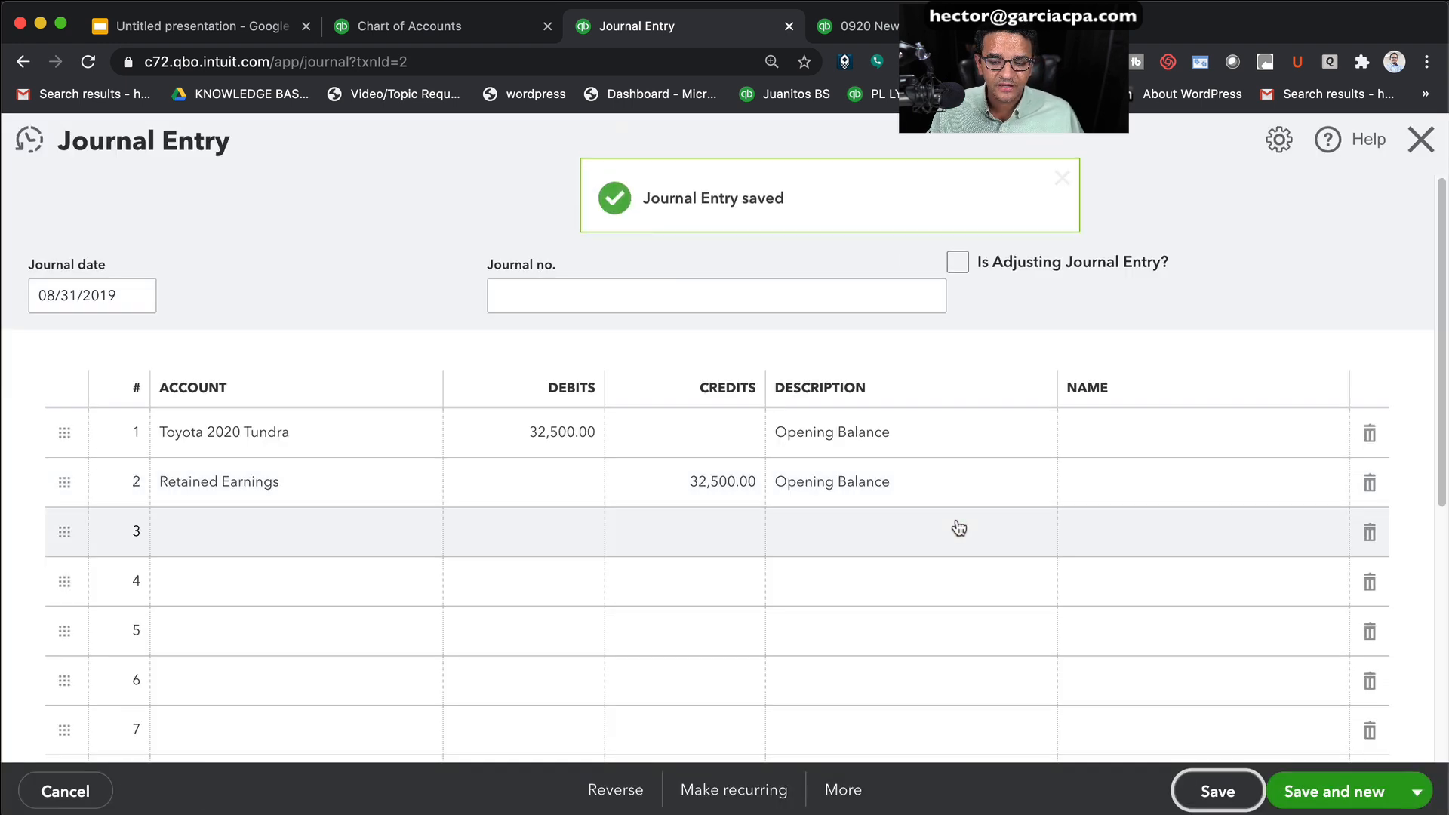
Close the journal entry and view the Balance Sheet as of August 31, 2020 to check the equity section
left_click(435, 26)
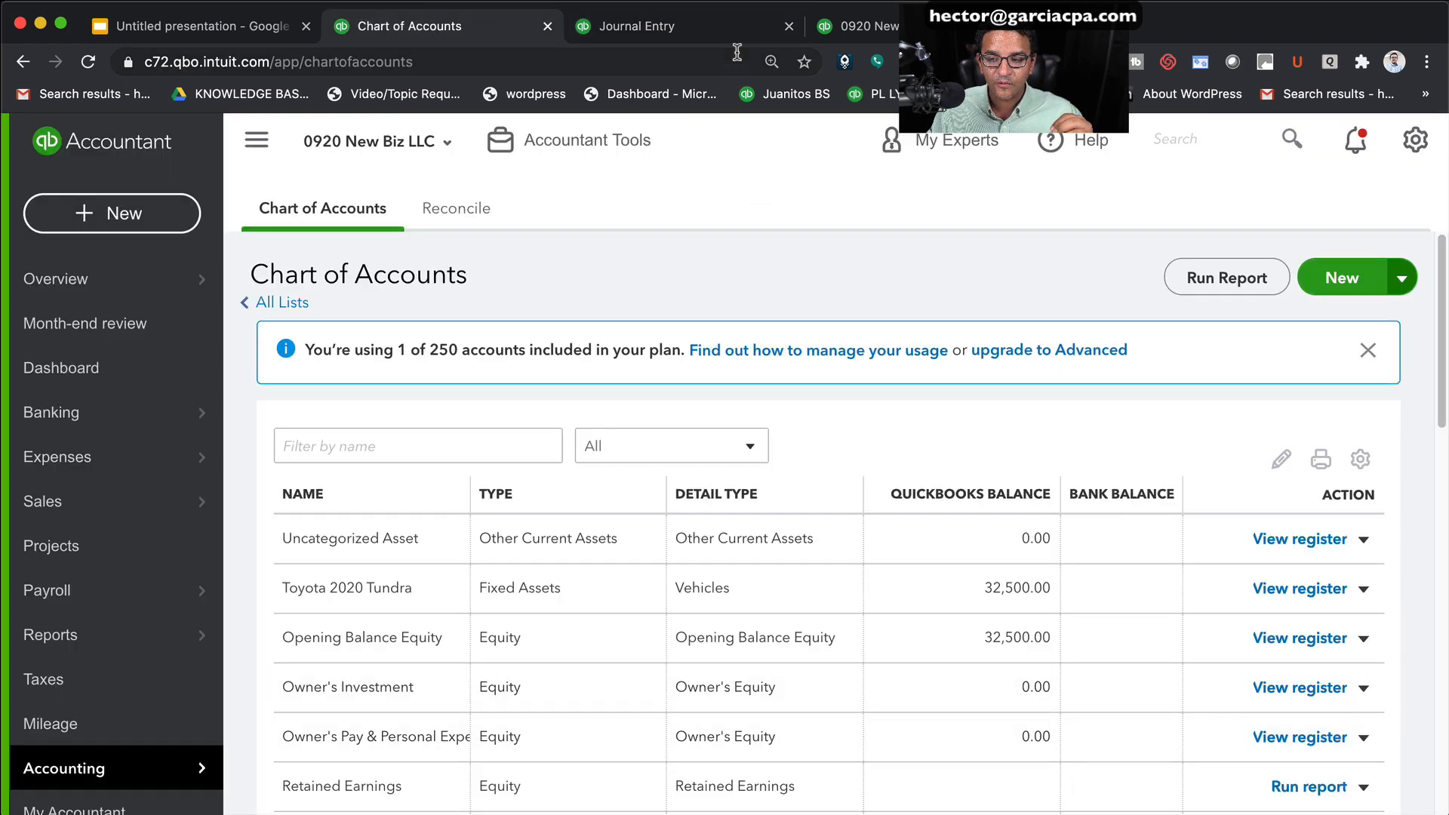
left_click(743, 29)
left_click(1419, 144)
scroll(1205, 586, "down", 3)
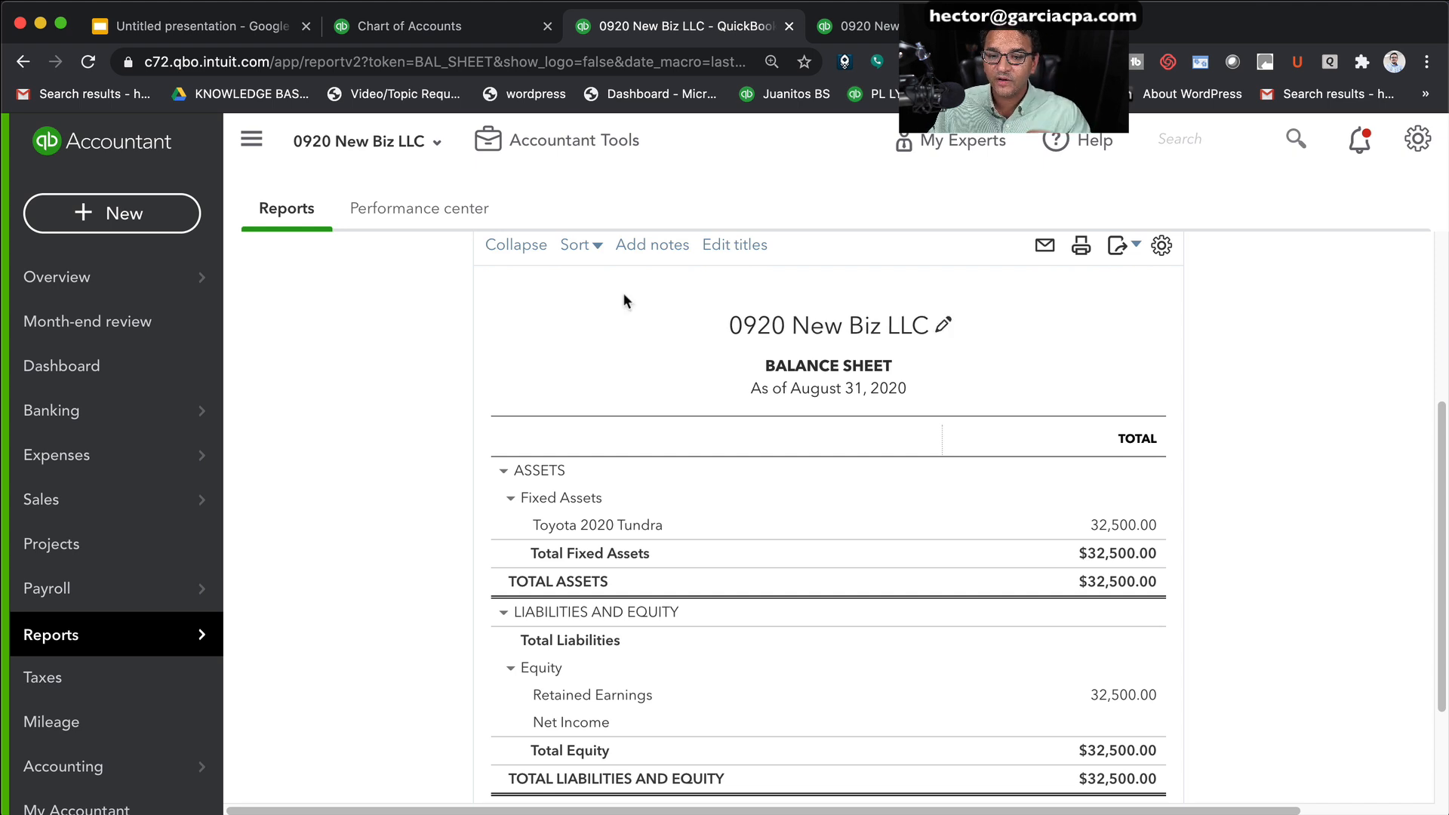
Switch to the Google Slides presentation and view the New Account item on the Opening Balances slide
left_click(206, 34)
left_click(598, 384)
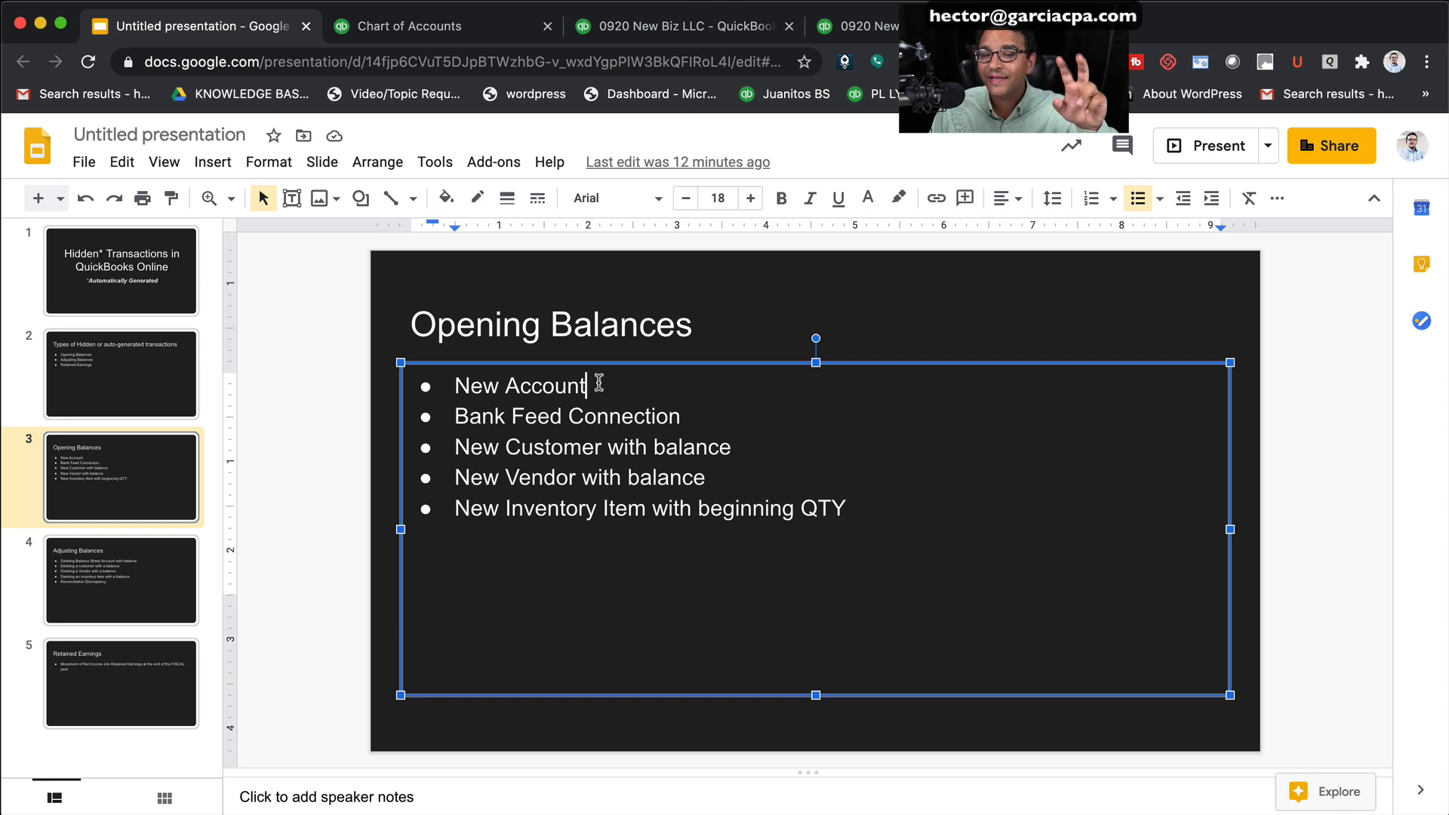
Switch back to QuickBooks Online, go to the Banking page, and start connecting an American Express account
left_click(447, 30)
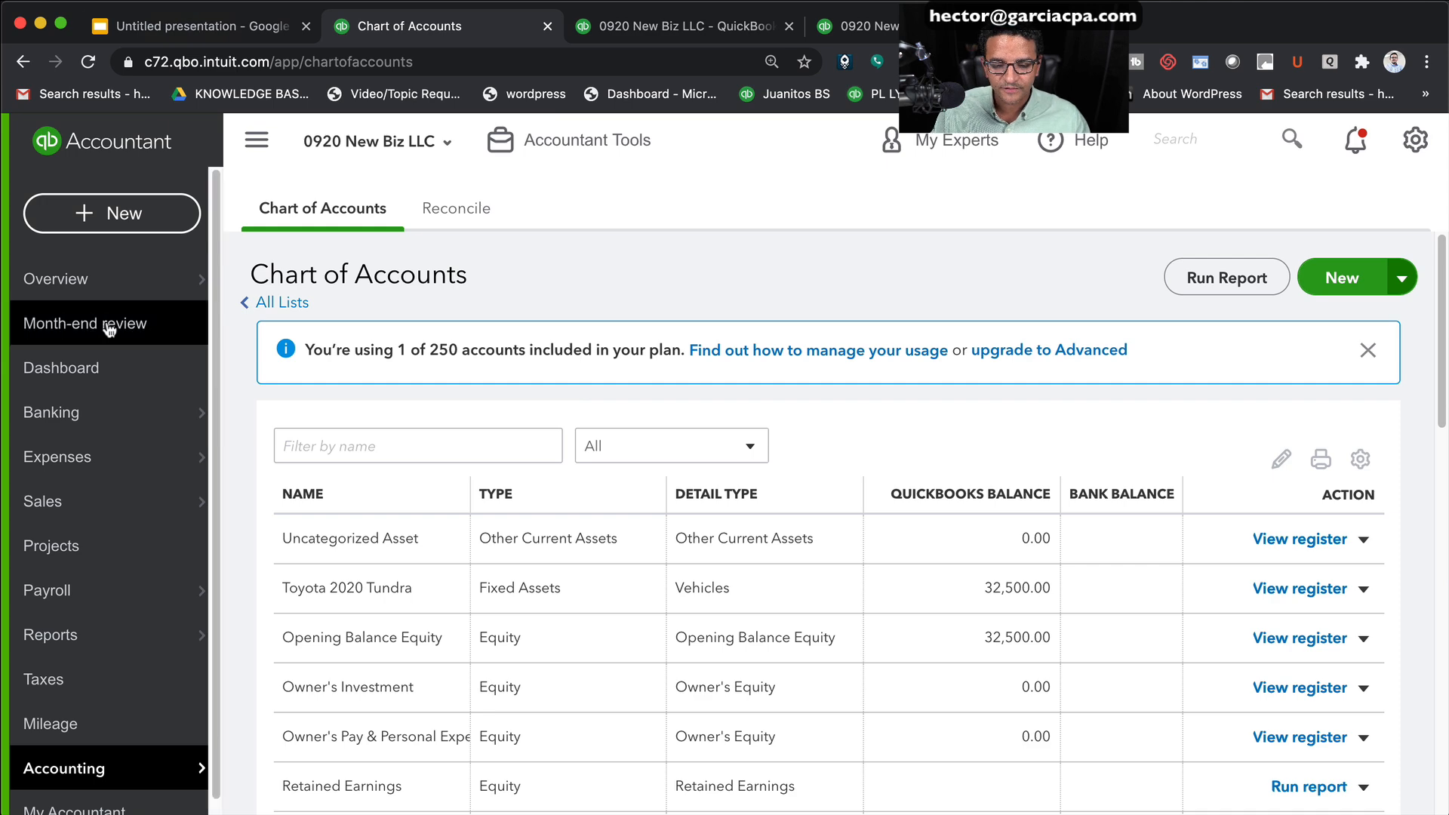
mouse_move(89, 419)
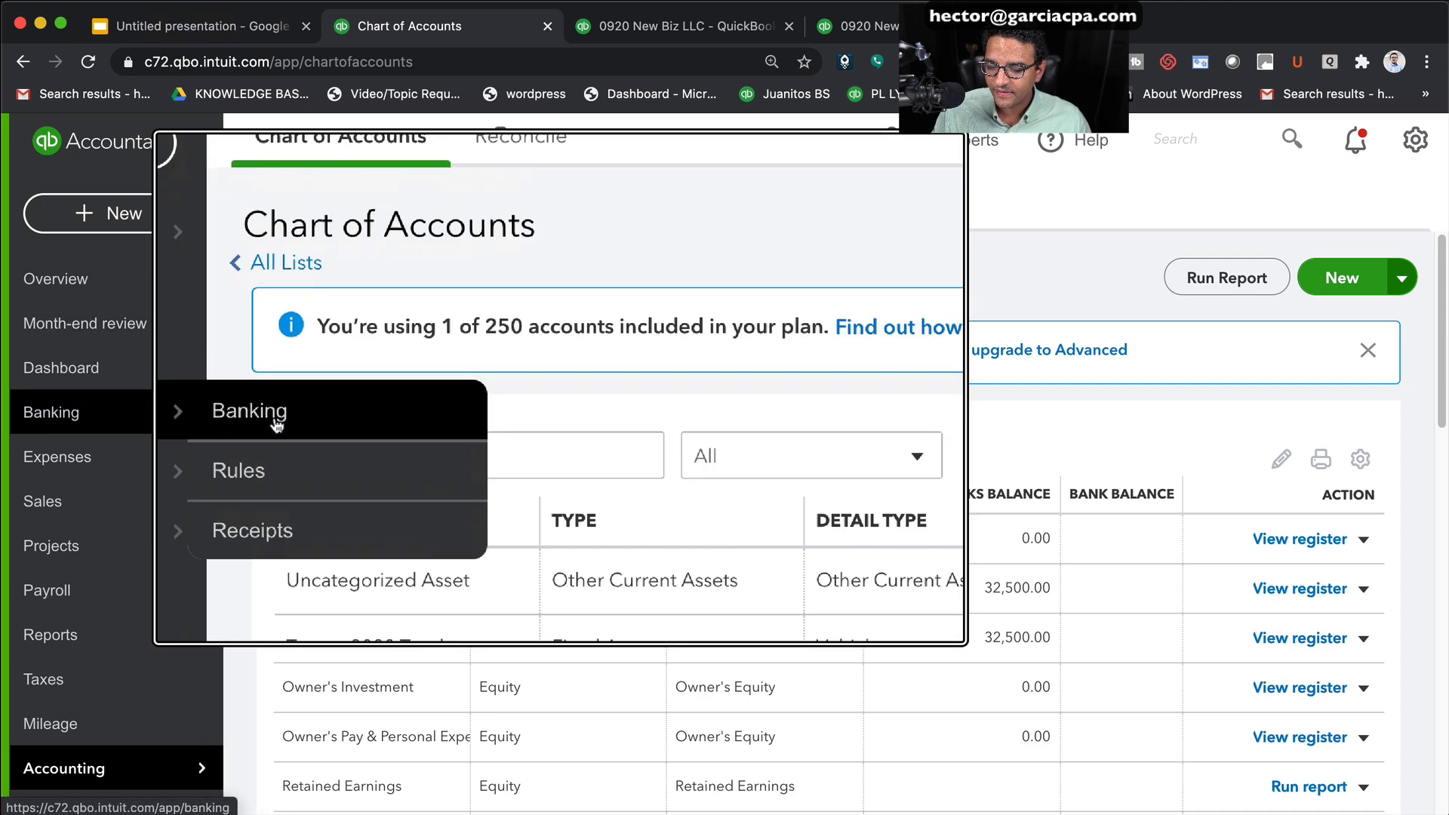
left_click(275, 420)
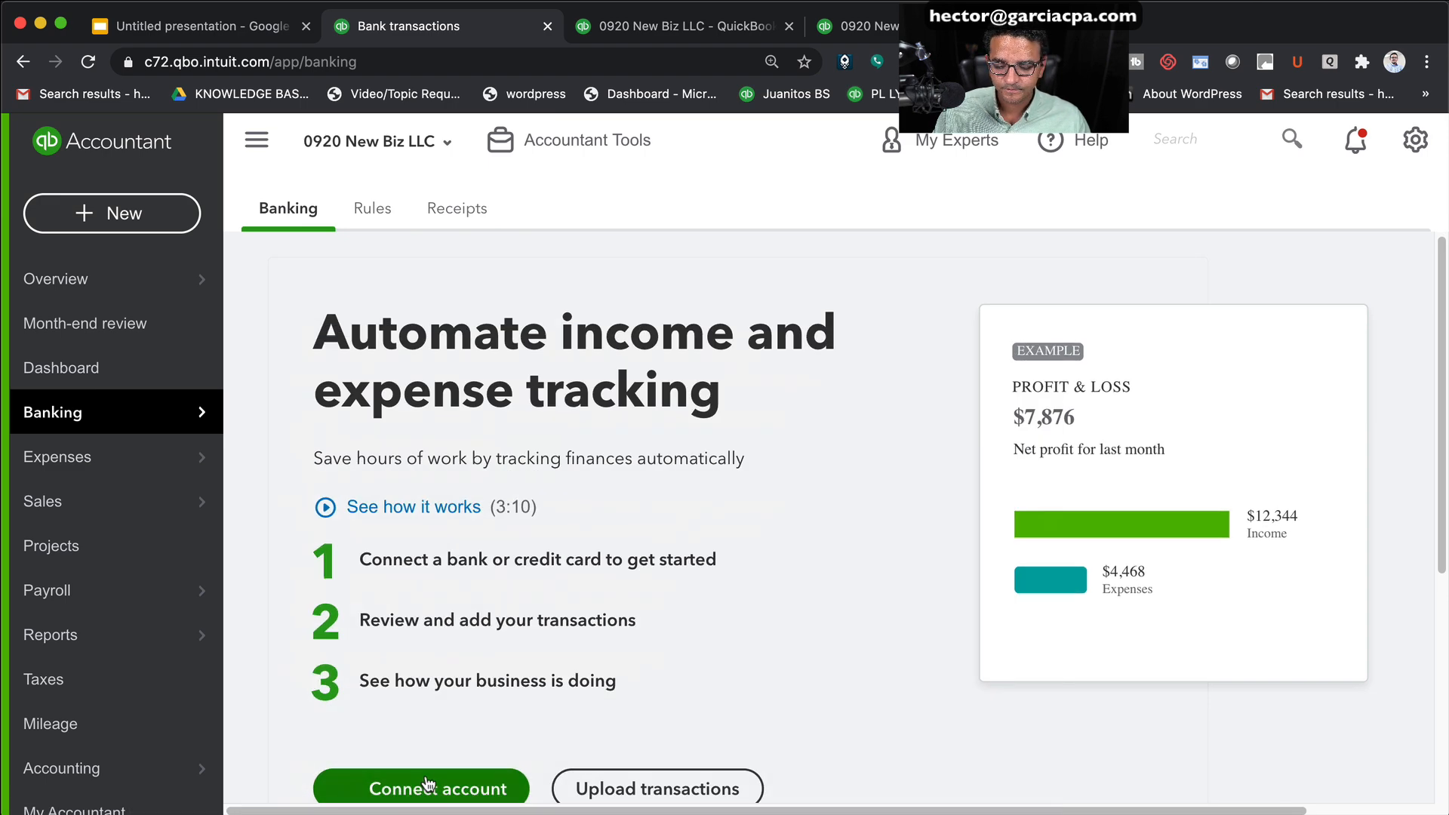
left_click(427, 785)
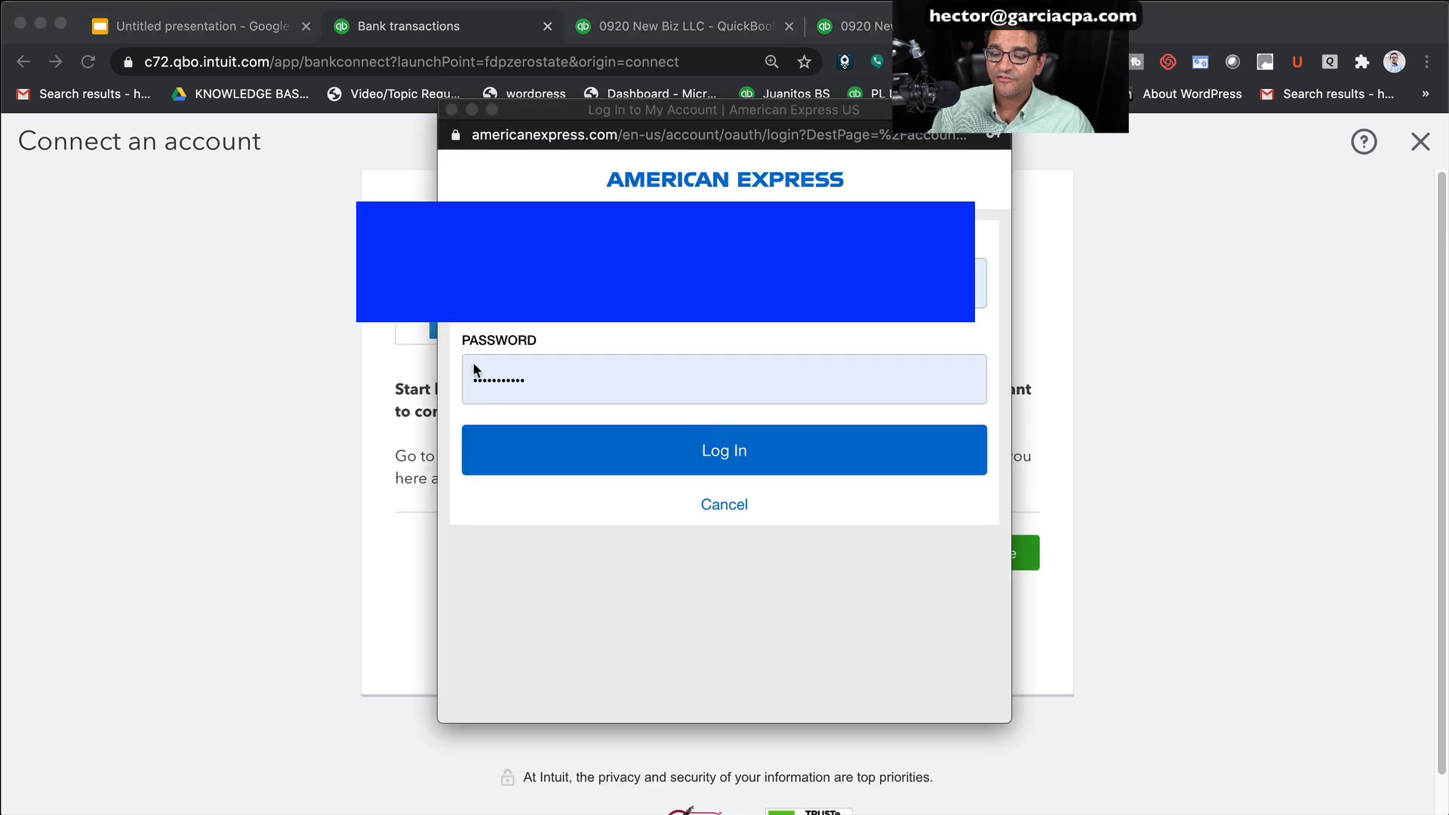
Log in to American Express, dismiss the password manager, and authorize sharing the Amazon Business Prime Card with Intuit
left_click(716, 455)
left_click(717, 455)
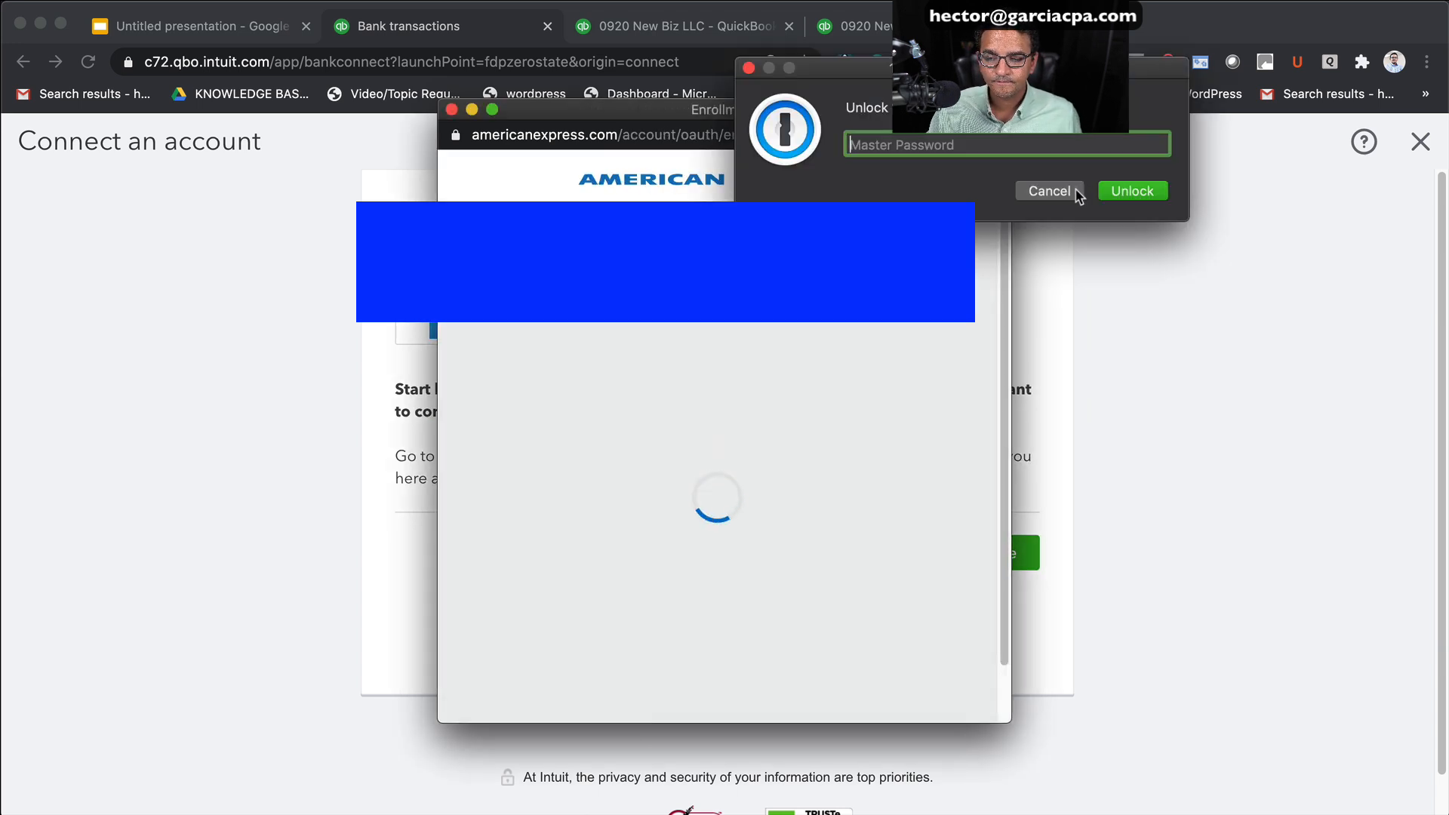
left_click(1071, 191)
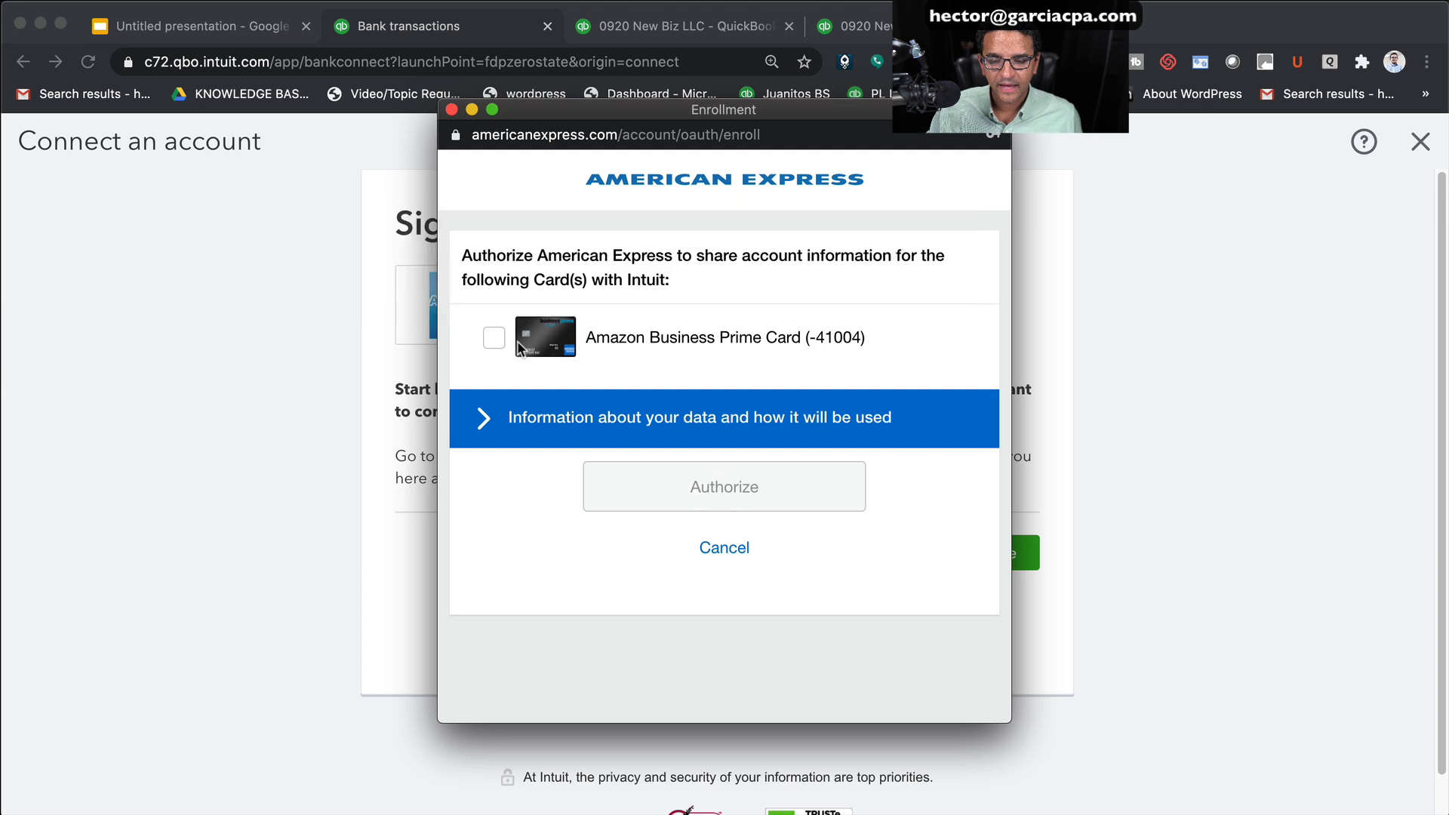
left_click(487, 339)
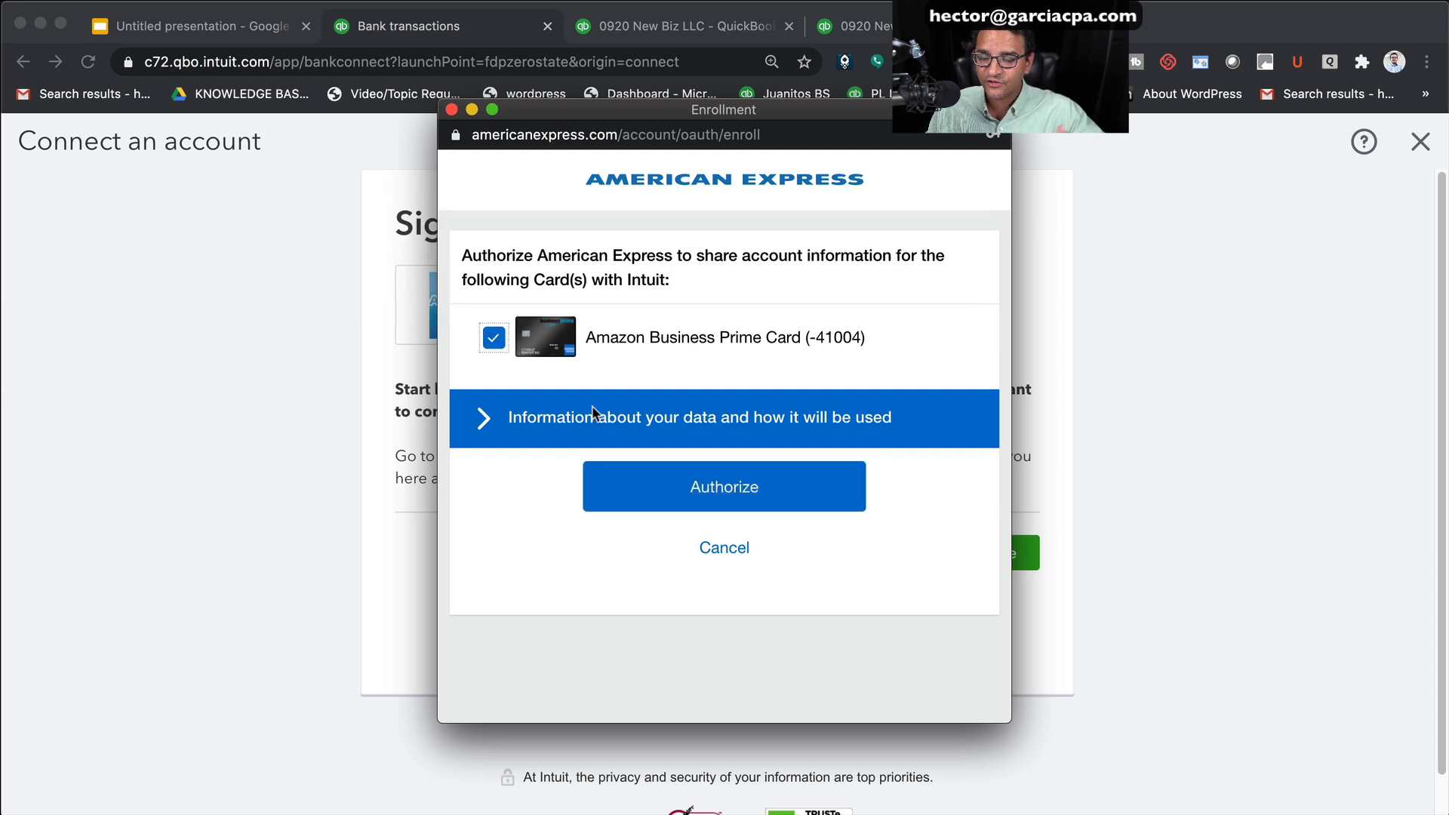
left_click(727, 499)
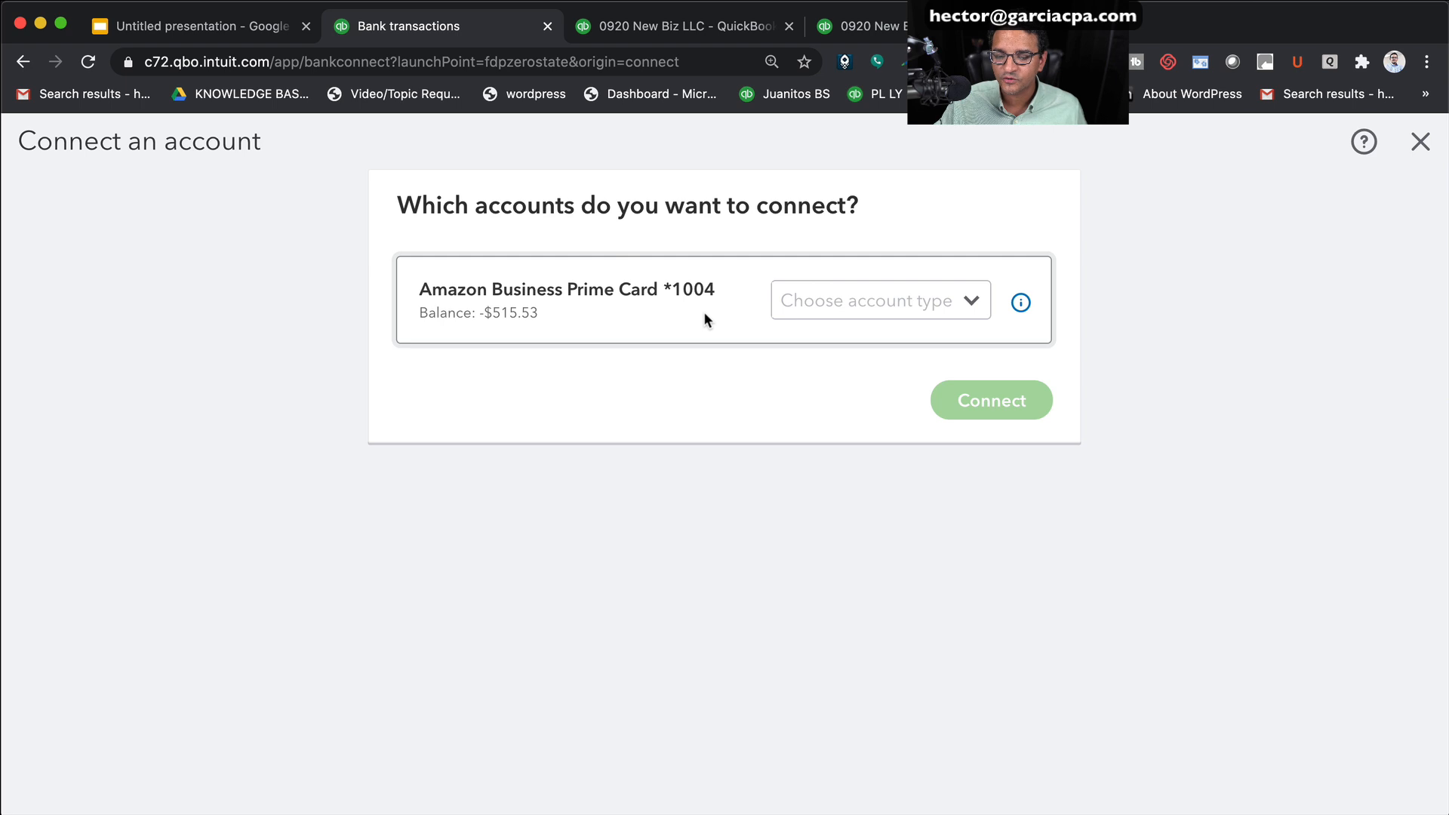
Connect the Amazon Business Prime Card as a credit card, pulling transactions from This month (09/01/2020), and dismiss the setup message
left_click(971, 301)
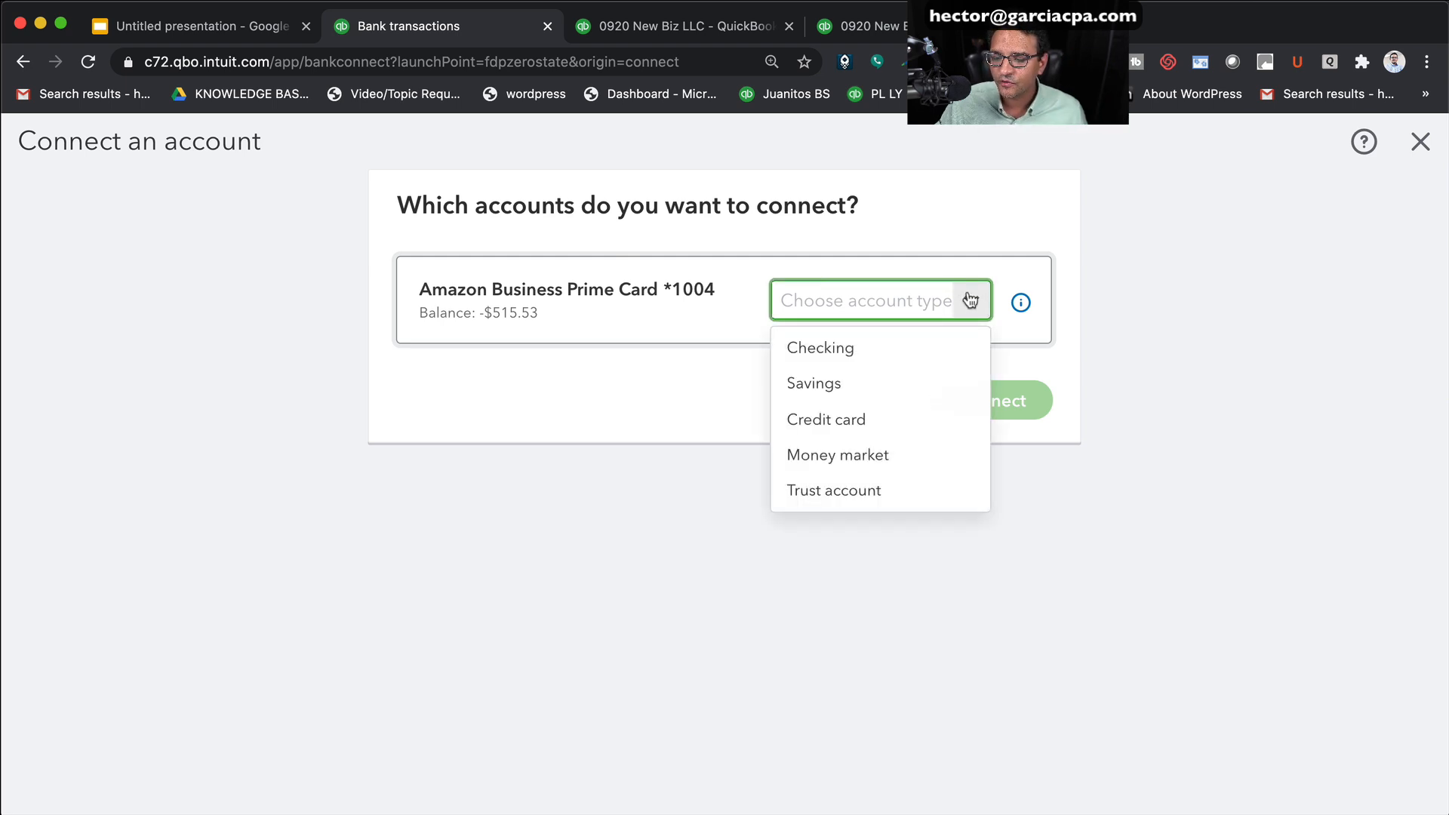
left_click(894, 419)
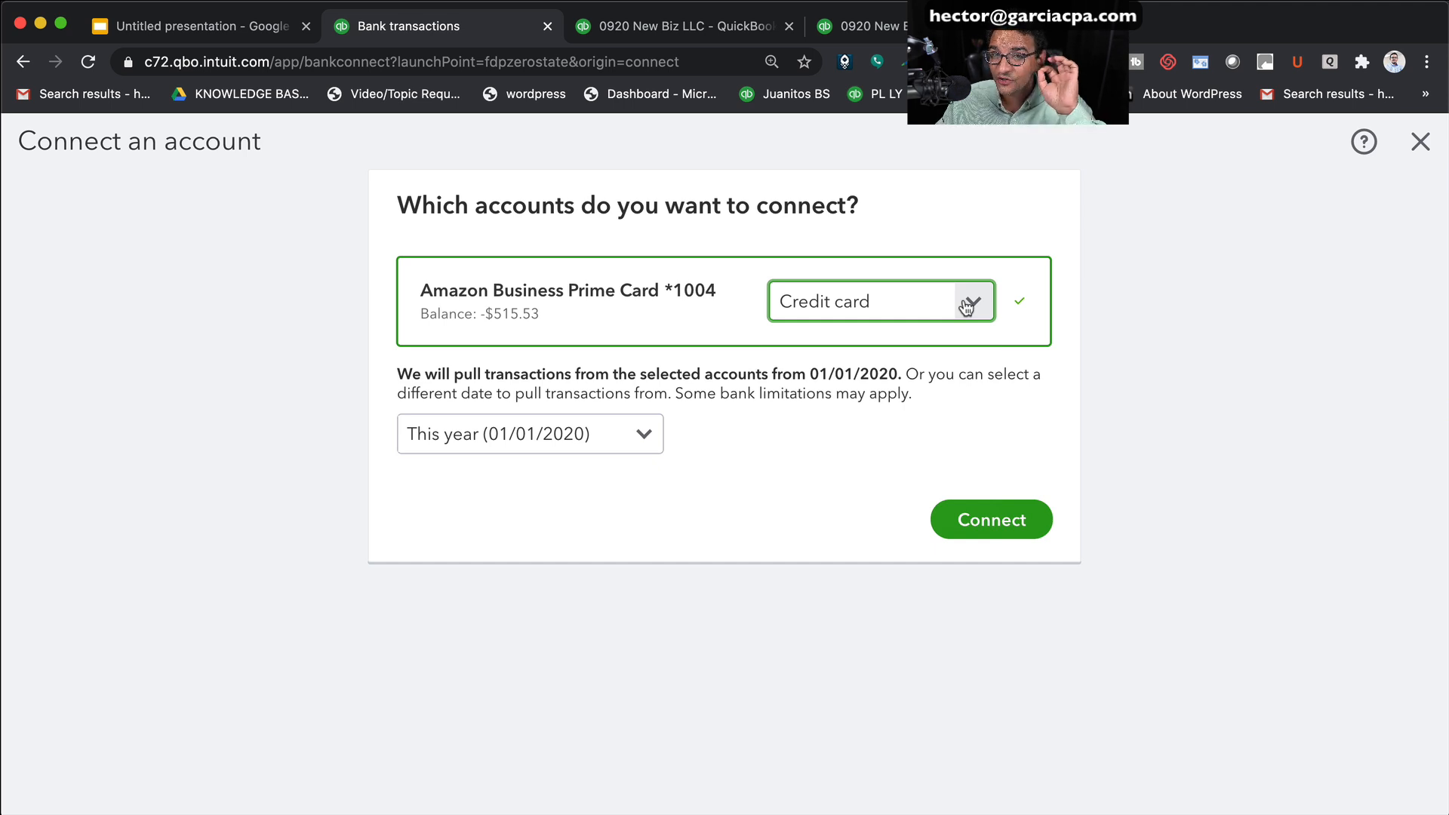
left_click_drag(462, 373, 906, 375)
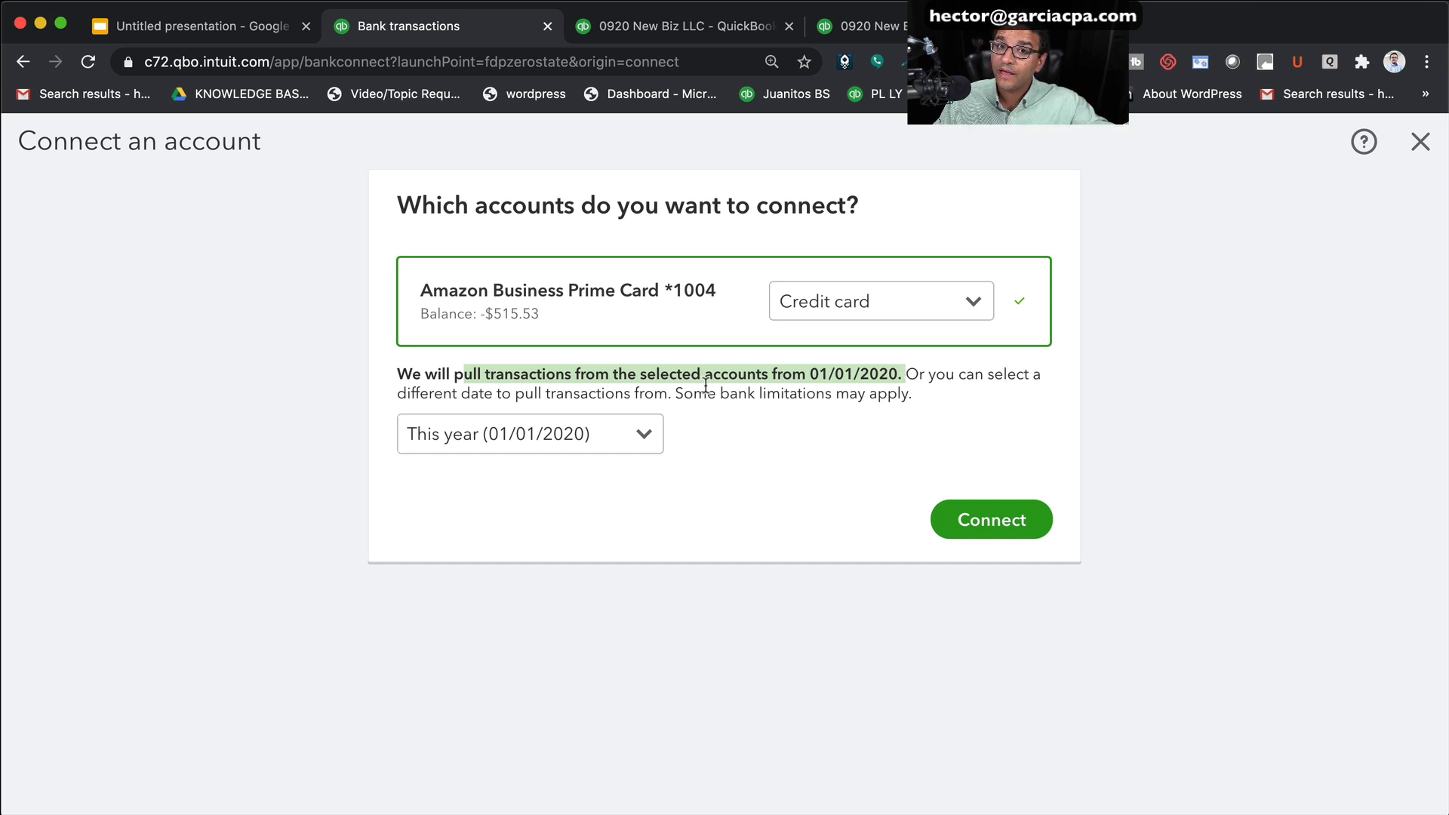
left_click(628, 445)
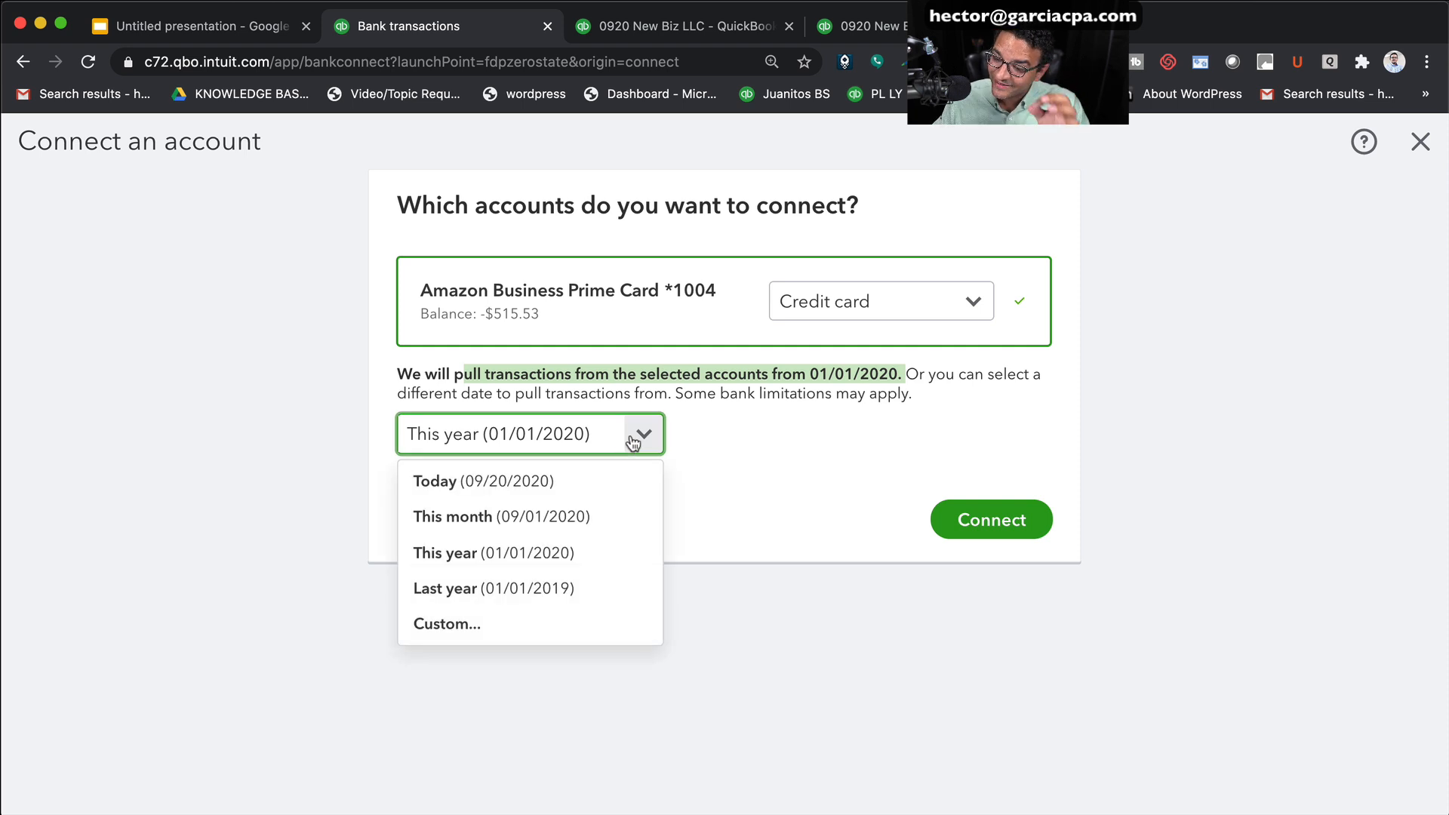
left_click(819, 432)
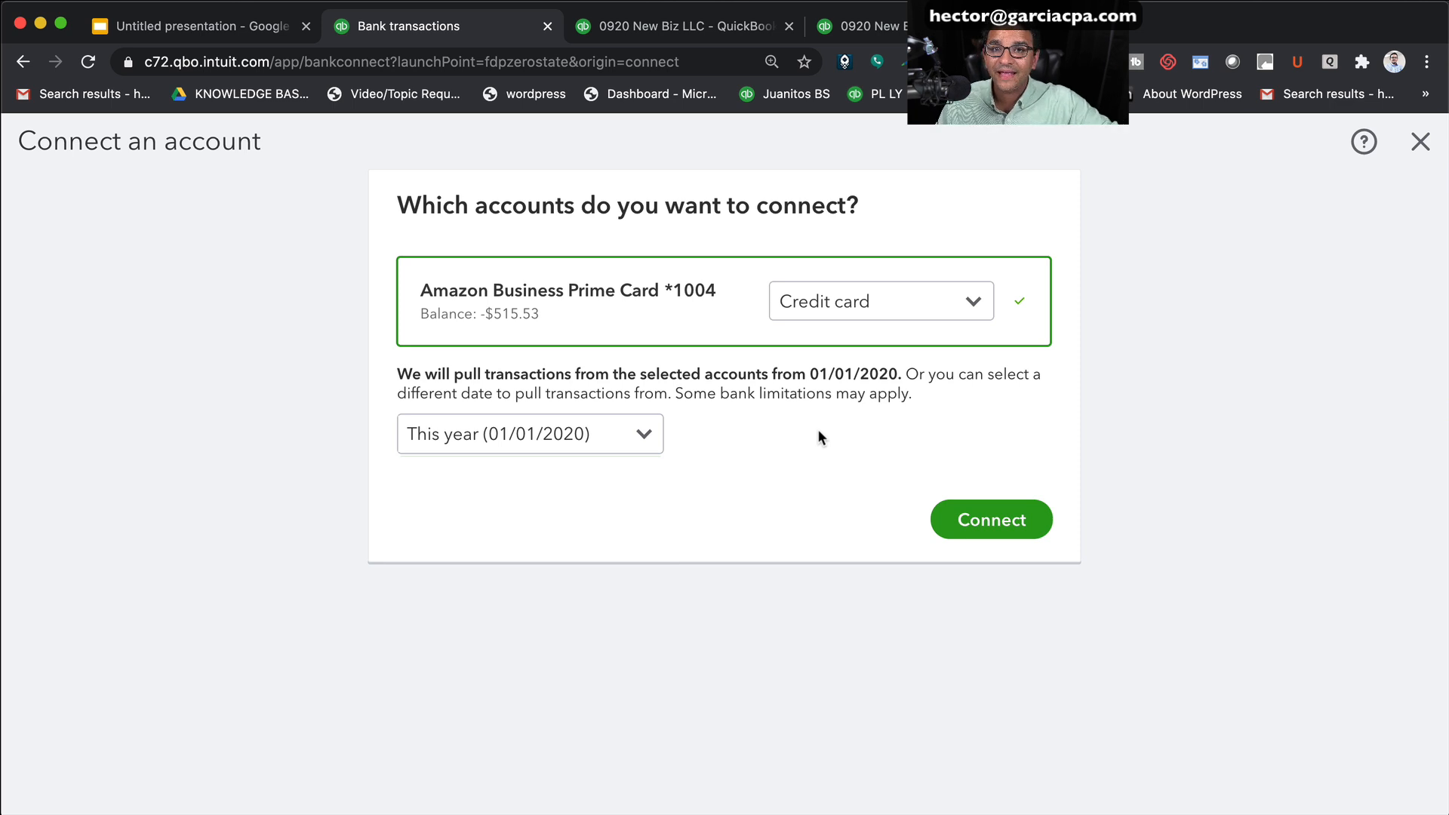
left_click(647, 431)
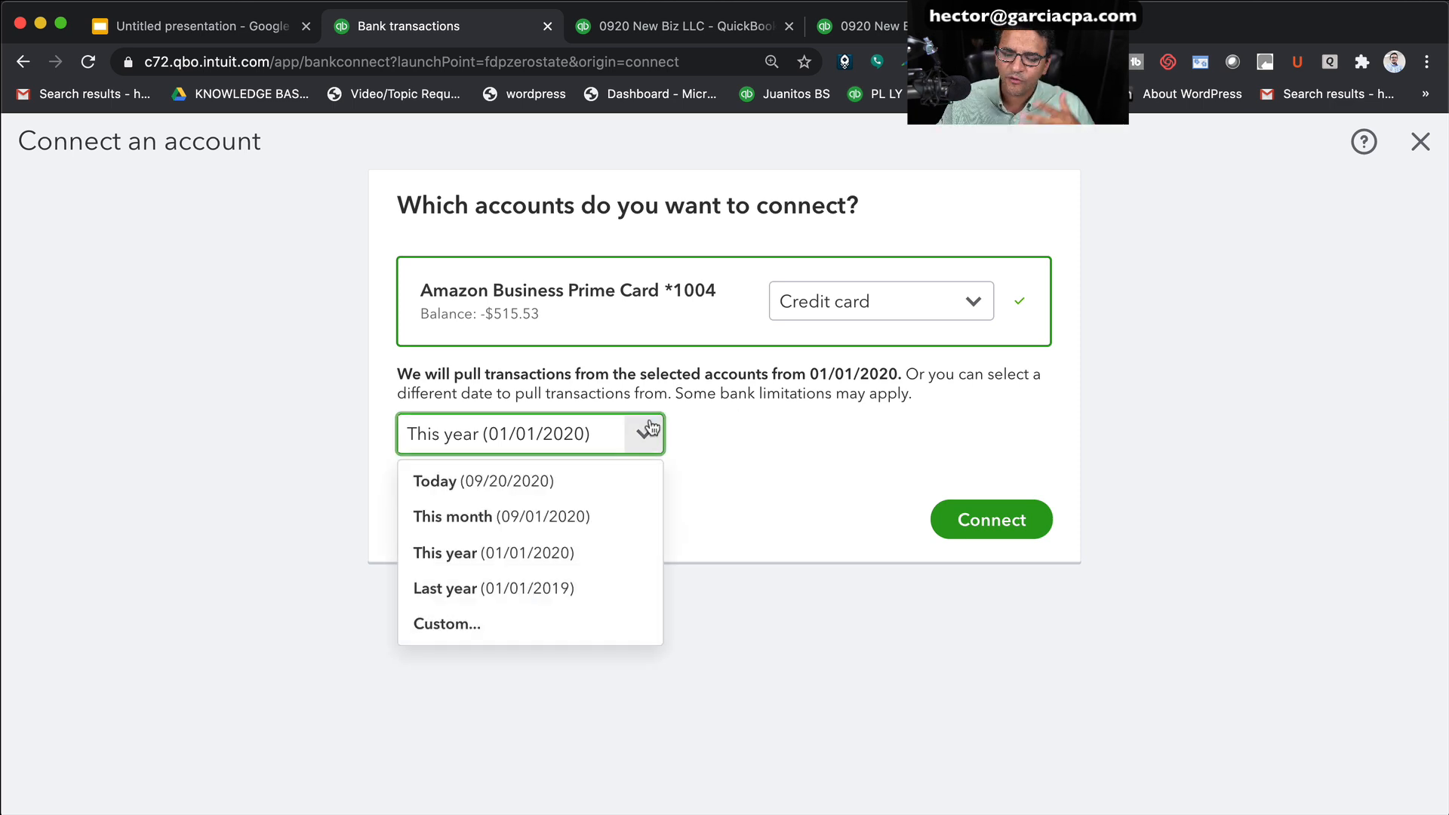
left_click(544, 516)
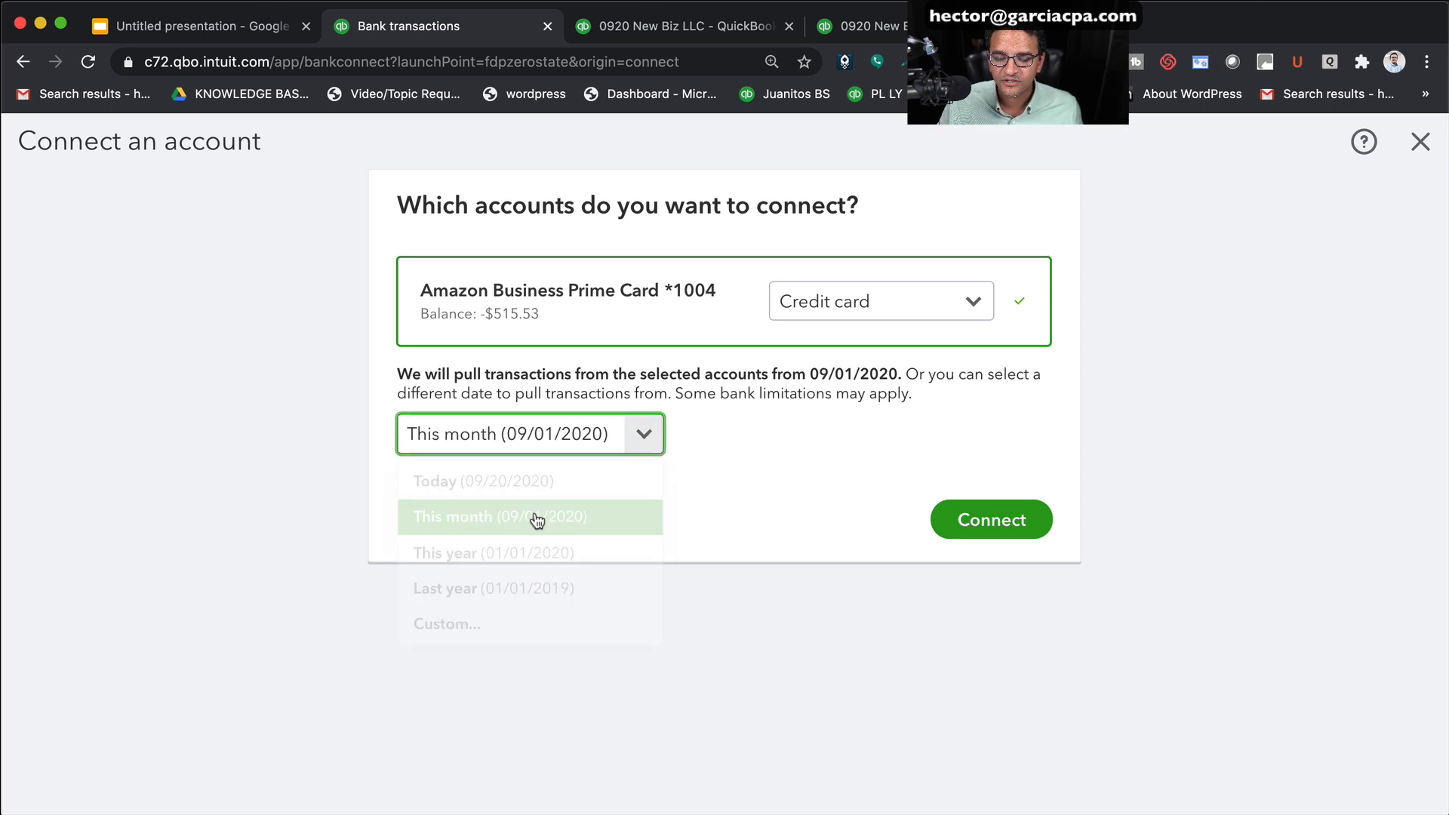
left_click(954, 534)
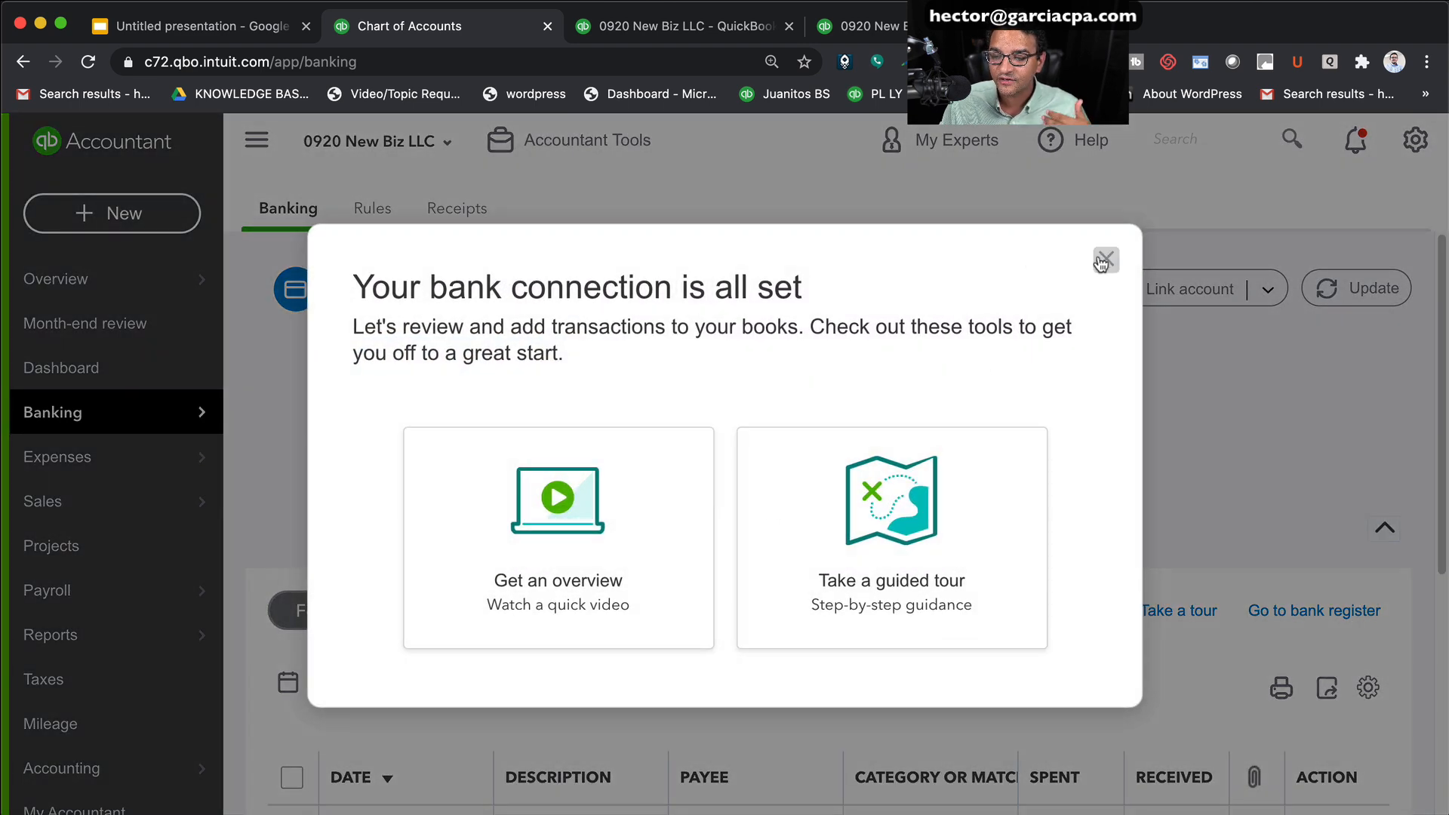
left_click(1106, 258)
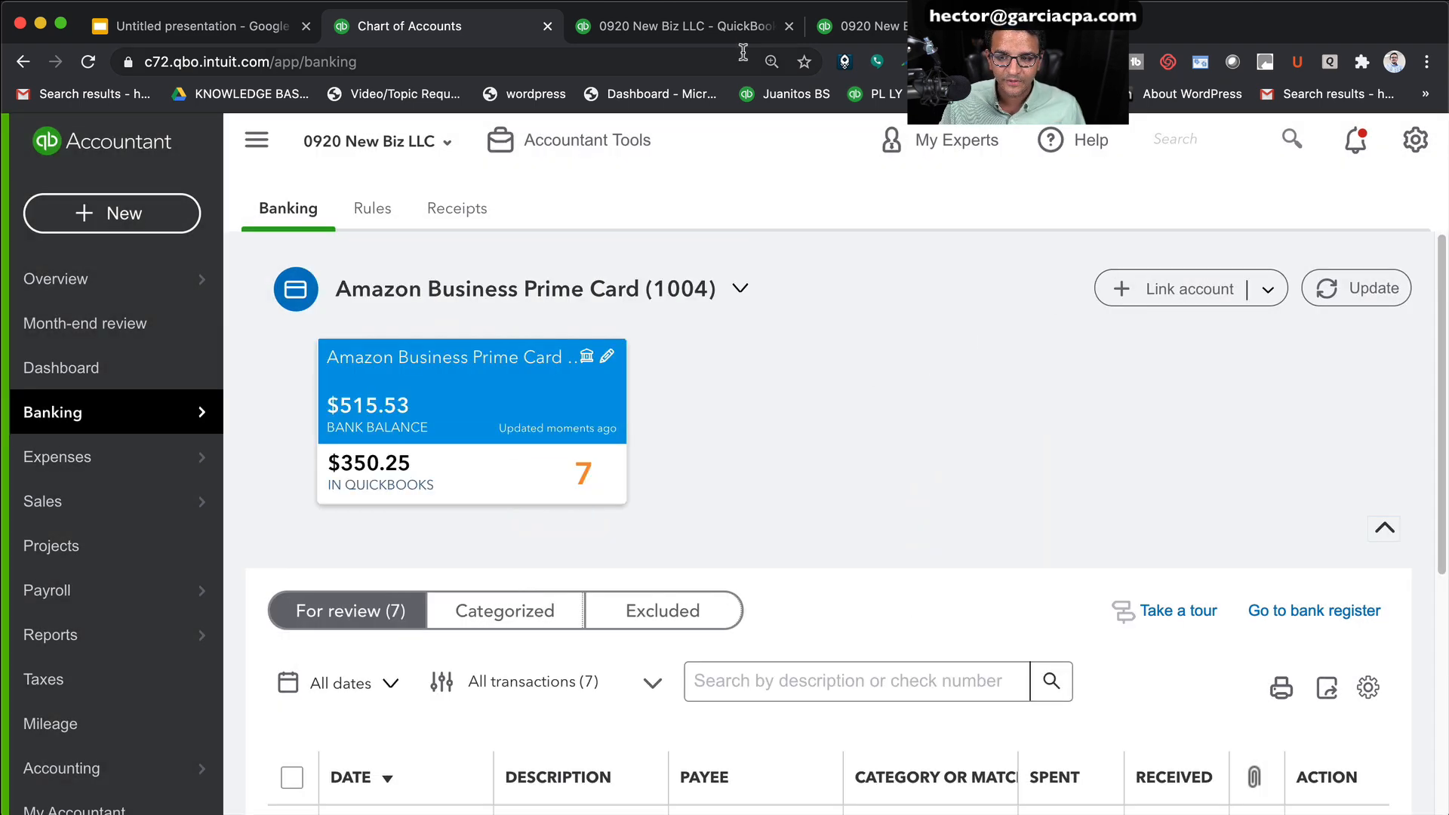
Rerun the Balance Sheet as of August 31, 2020 and check its liabilities section for the credit card
left_click(741, 27)
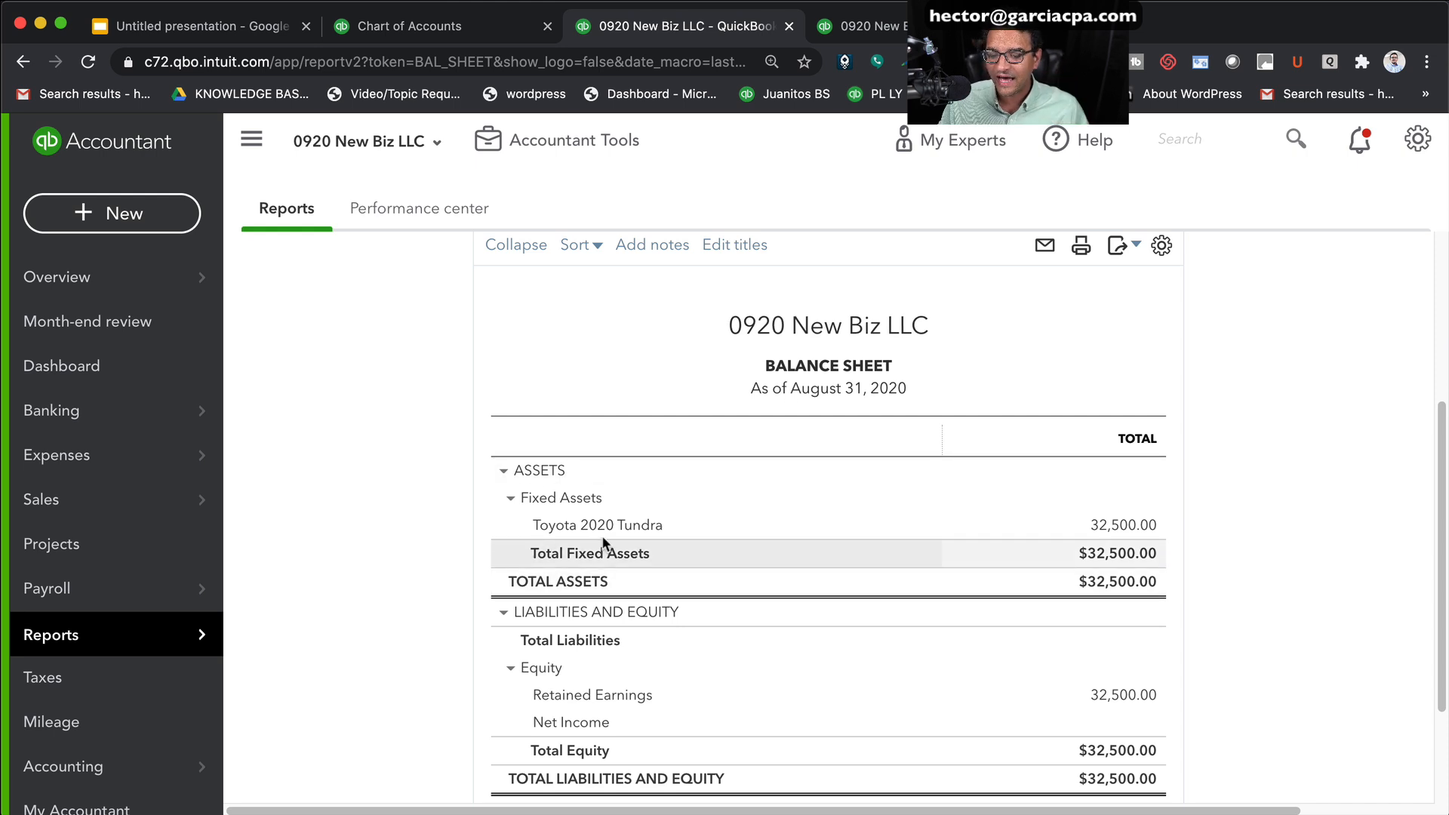
scroll(1057, 377, "up", 3)
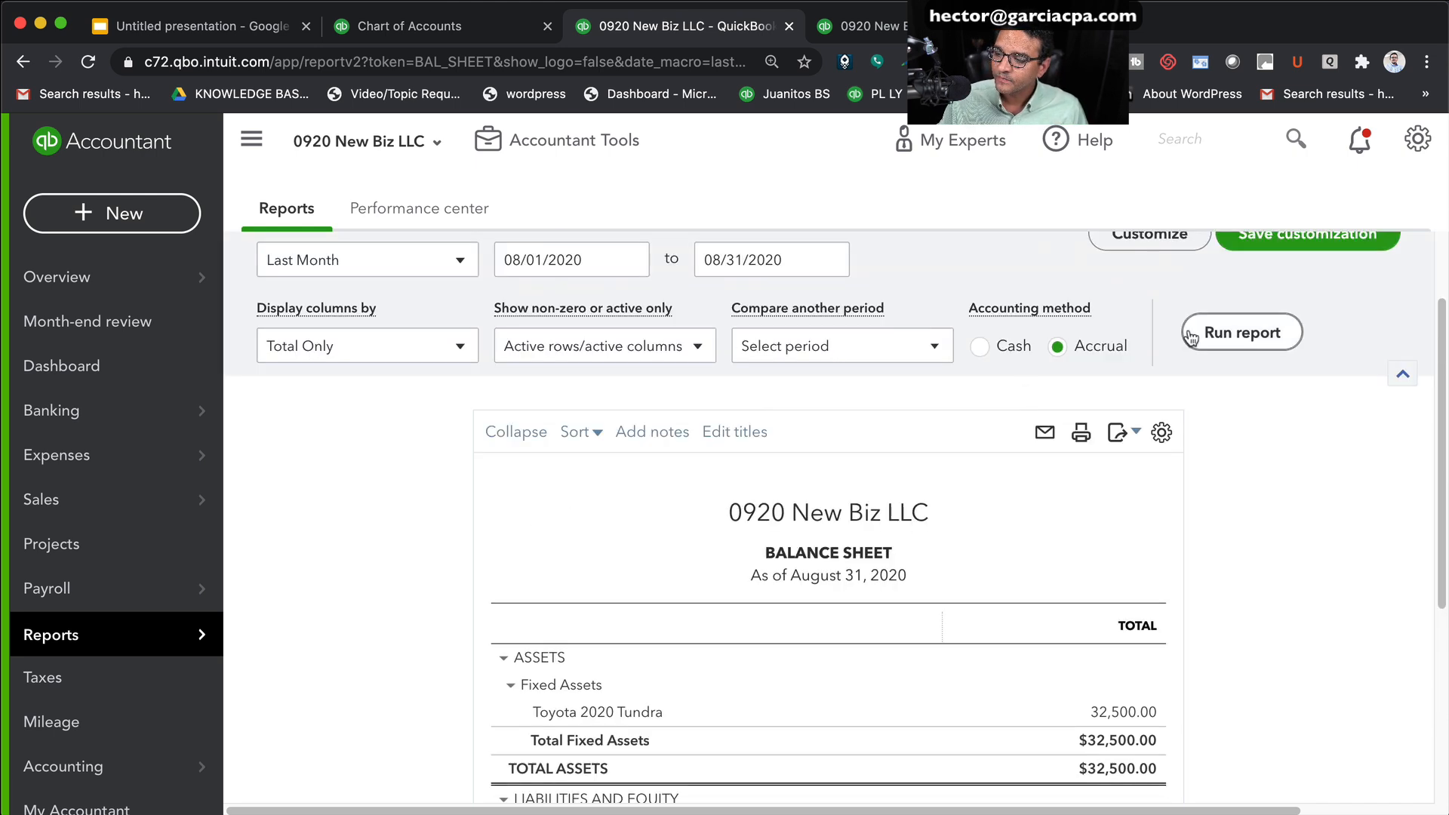
left_click(1277, 331)
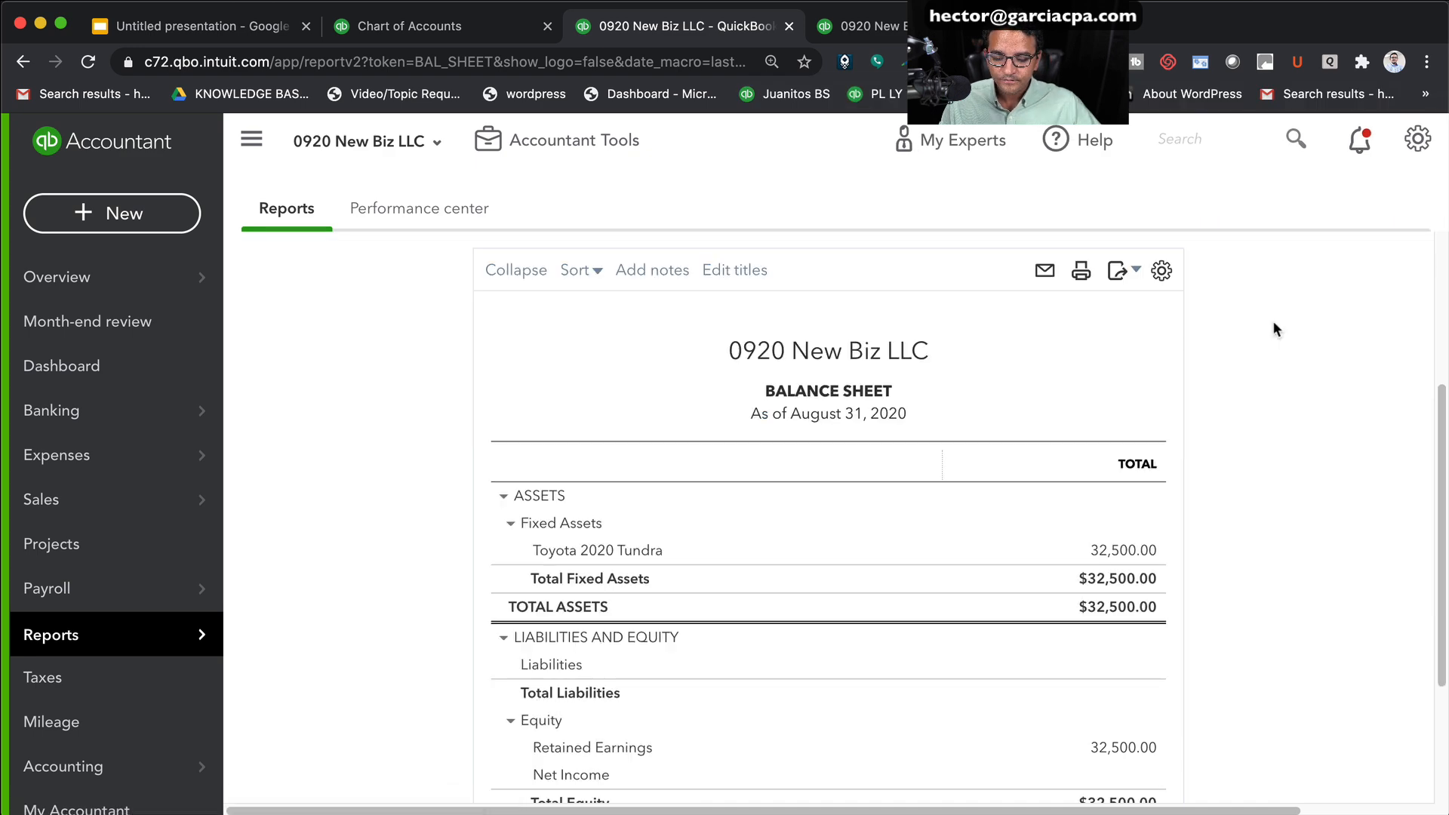
scroll(827, 668, "down", 1)
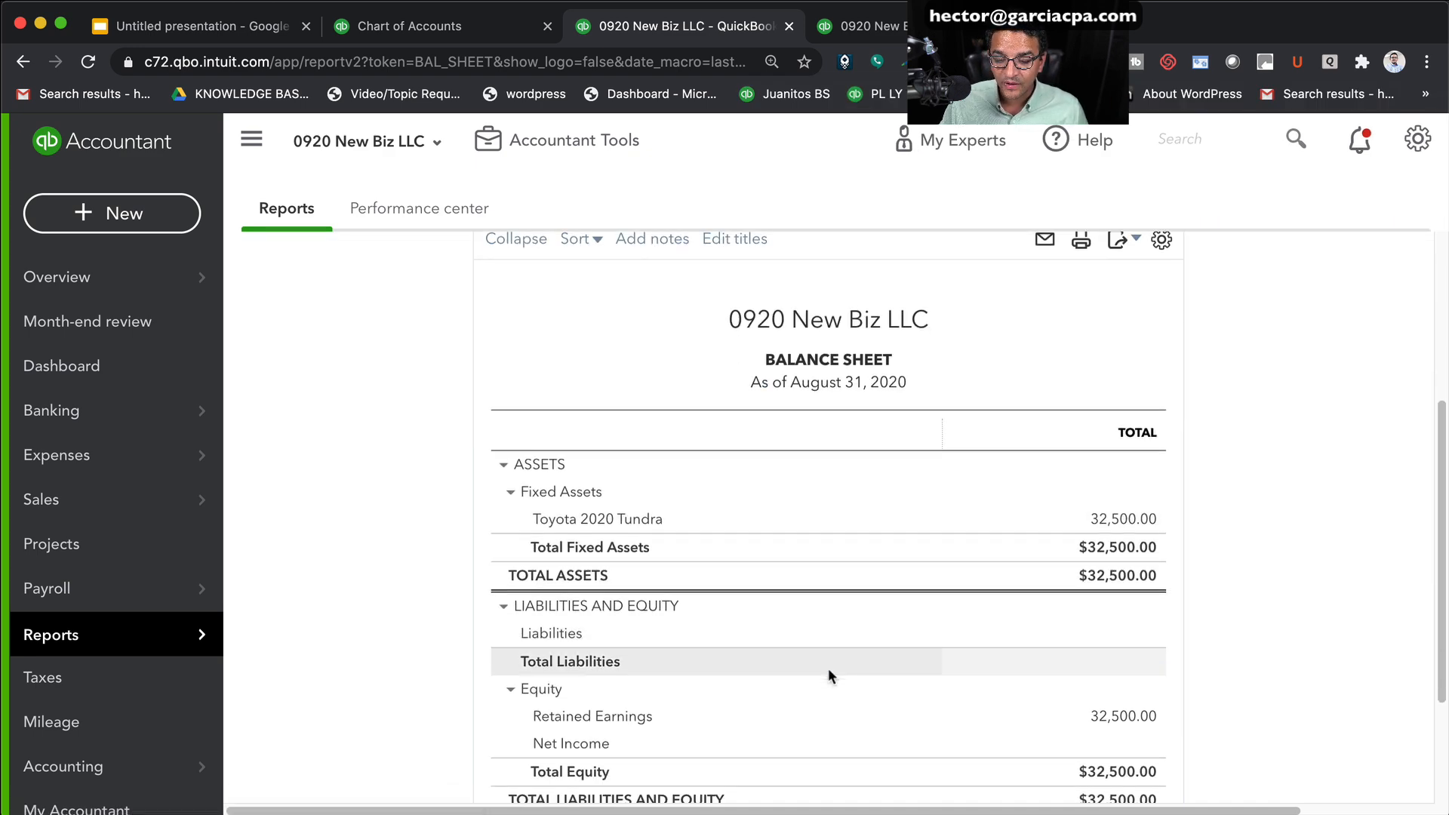
Run the Balance Sheet for All Dates and examine the credit card liability and Opening Balance Equity
scroll(827, 668, "up", 3)
left_click(415, 291)
scroll(301, 327, "up", 5)
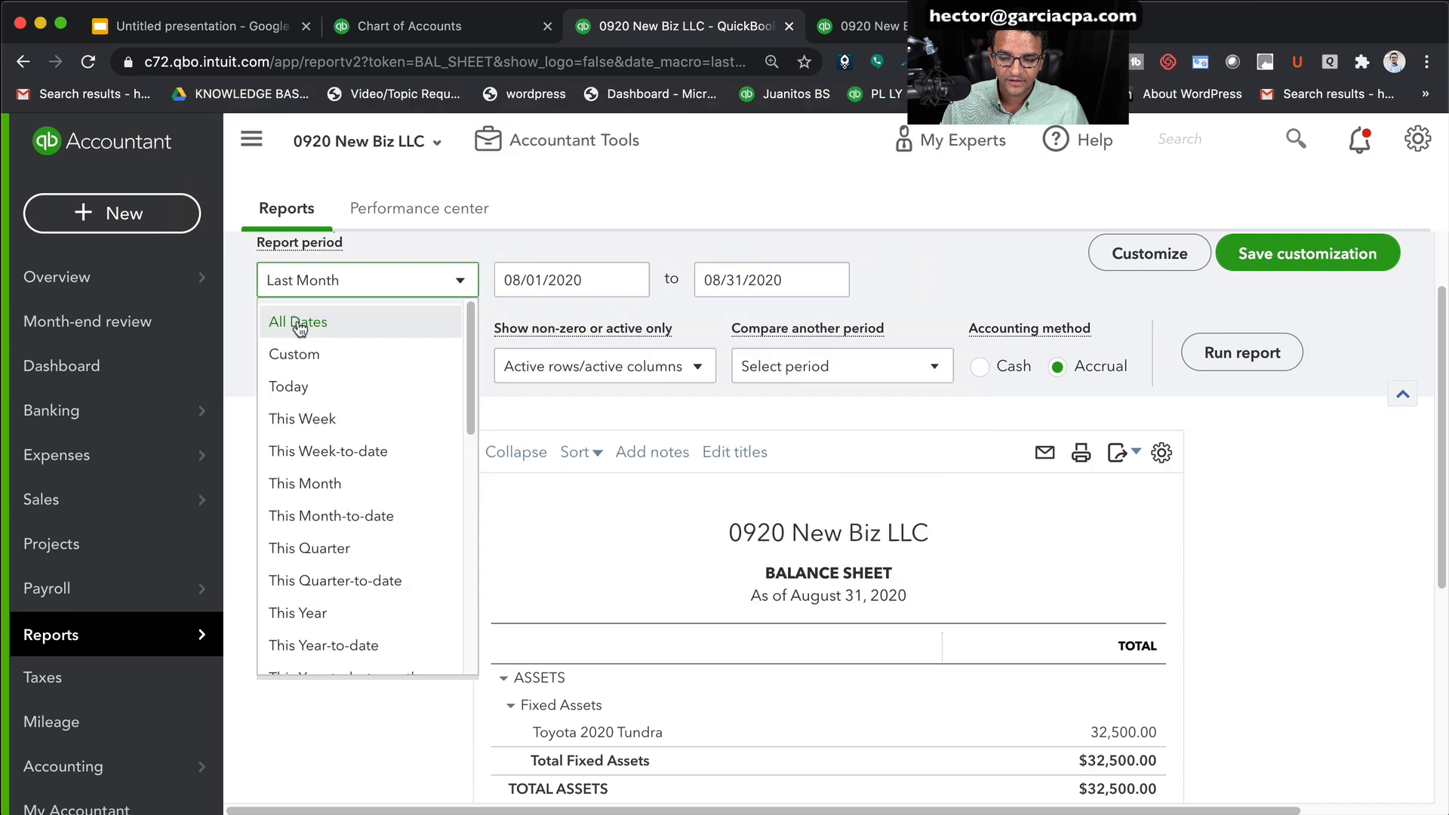
left_click(300, 324)
left_click(1218, 359)
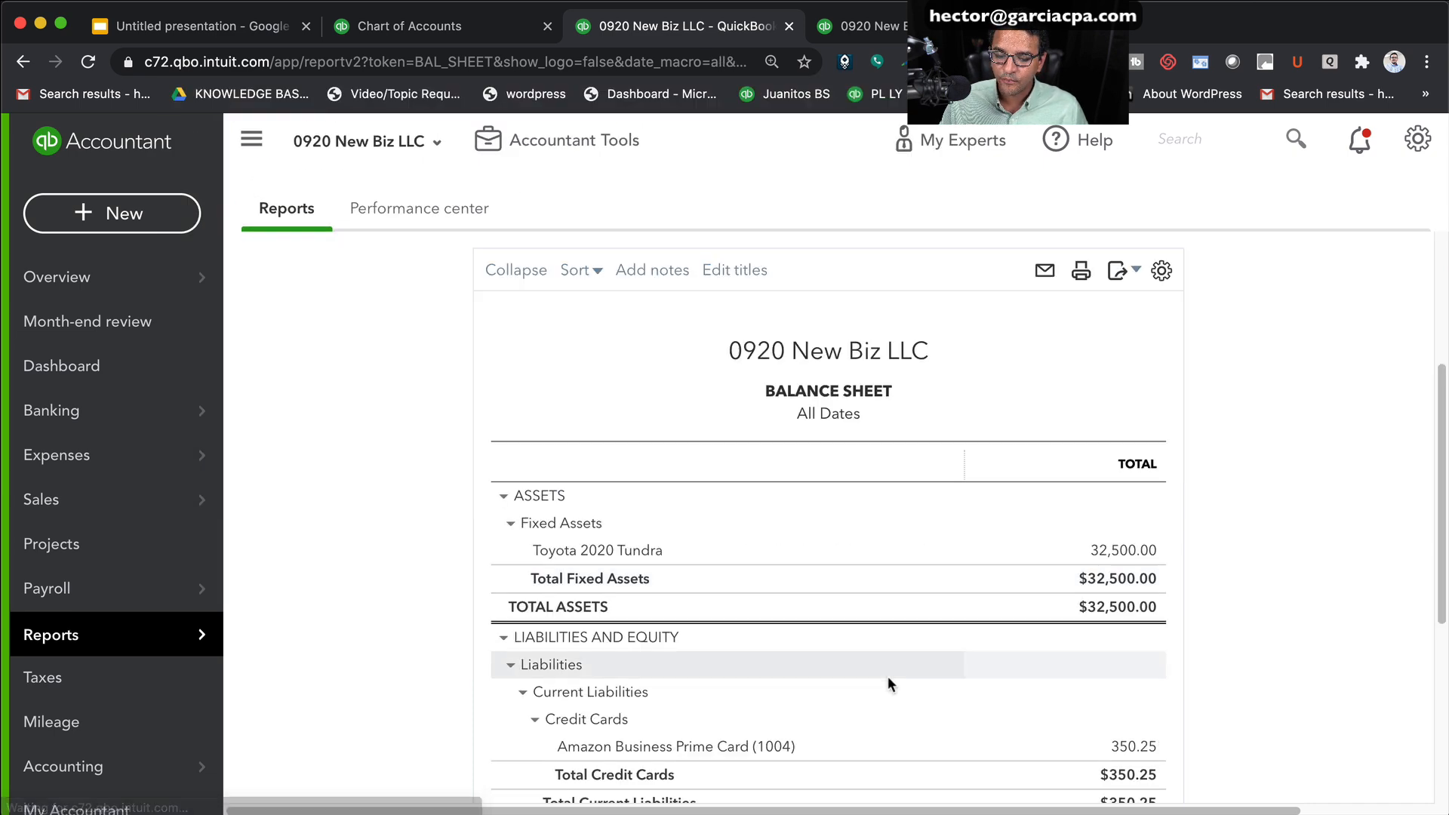
scroll(1285, 572, "down", 3)
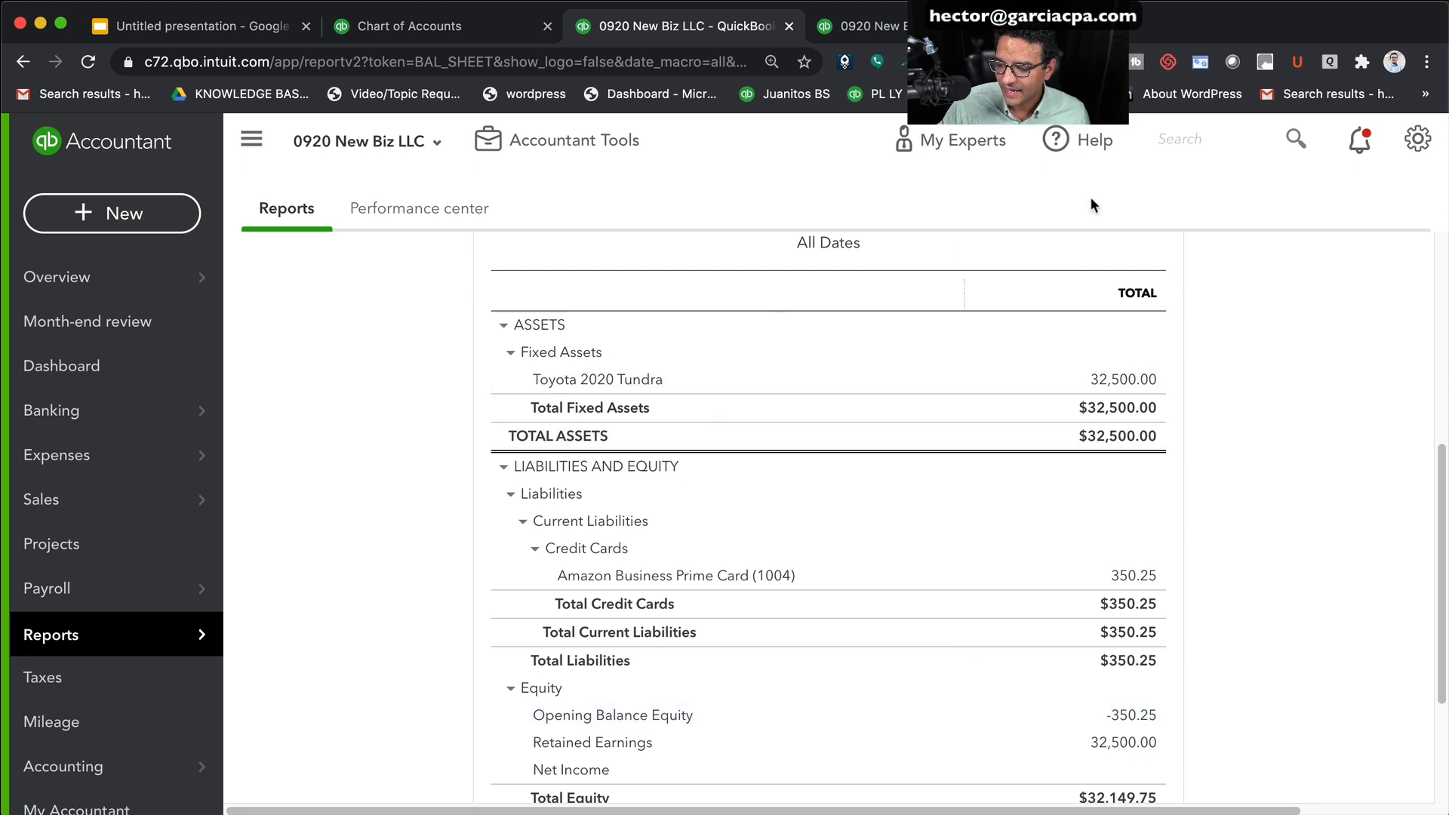
Open the recent 09/03/2020 credit card expense, review its category and memo, and close it
left_click(1172, 151)
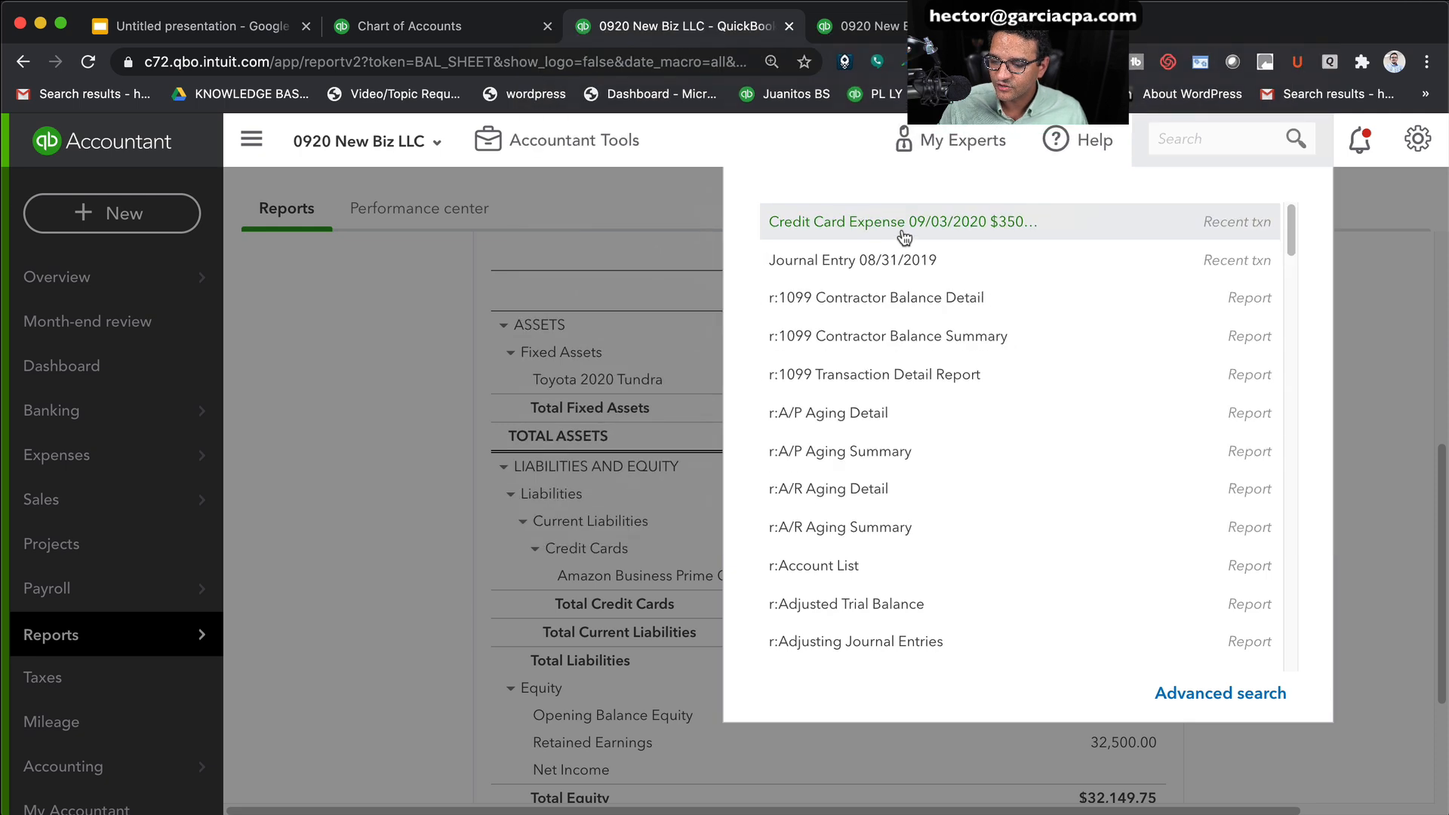
left_click(903, 234)
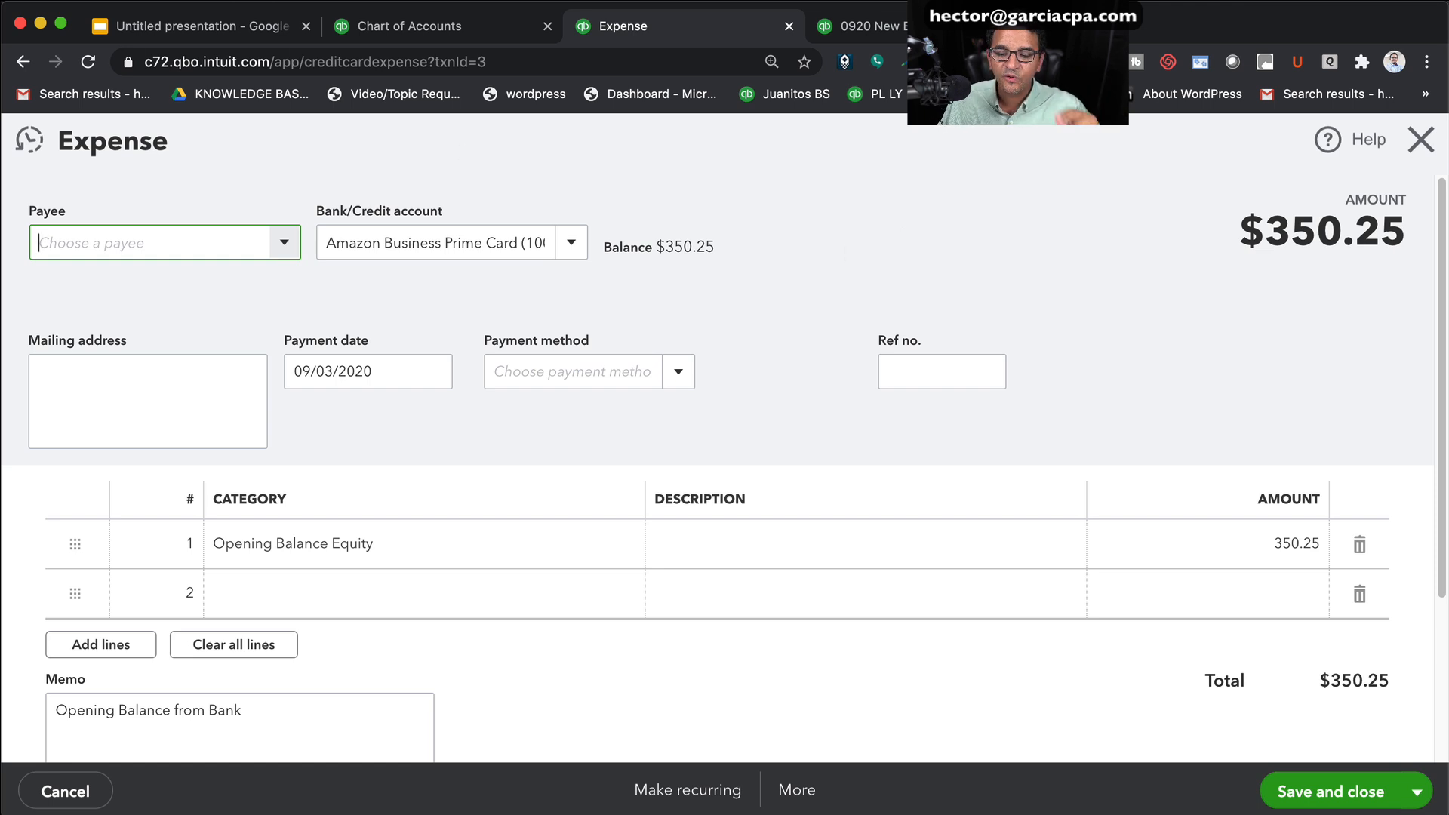
left_click(1416, 141)
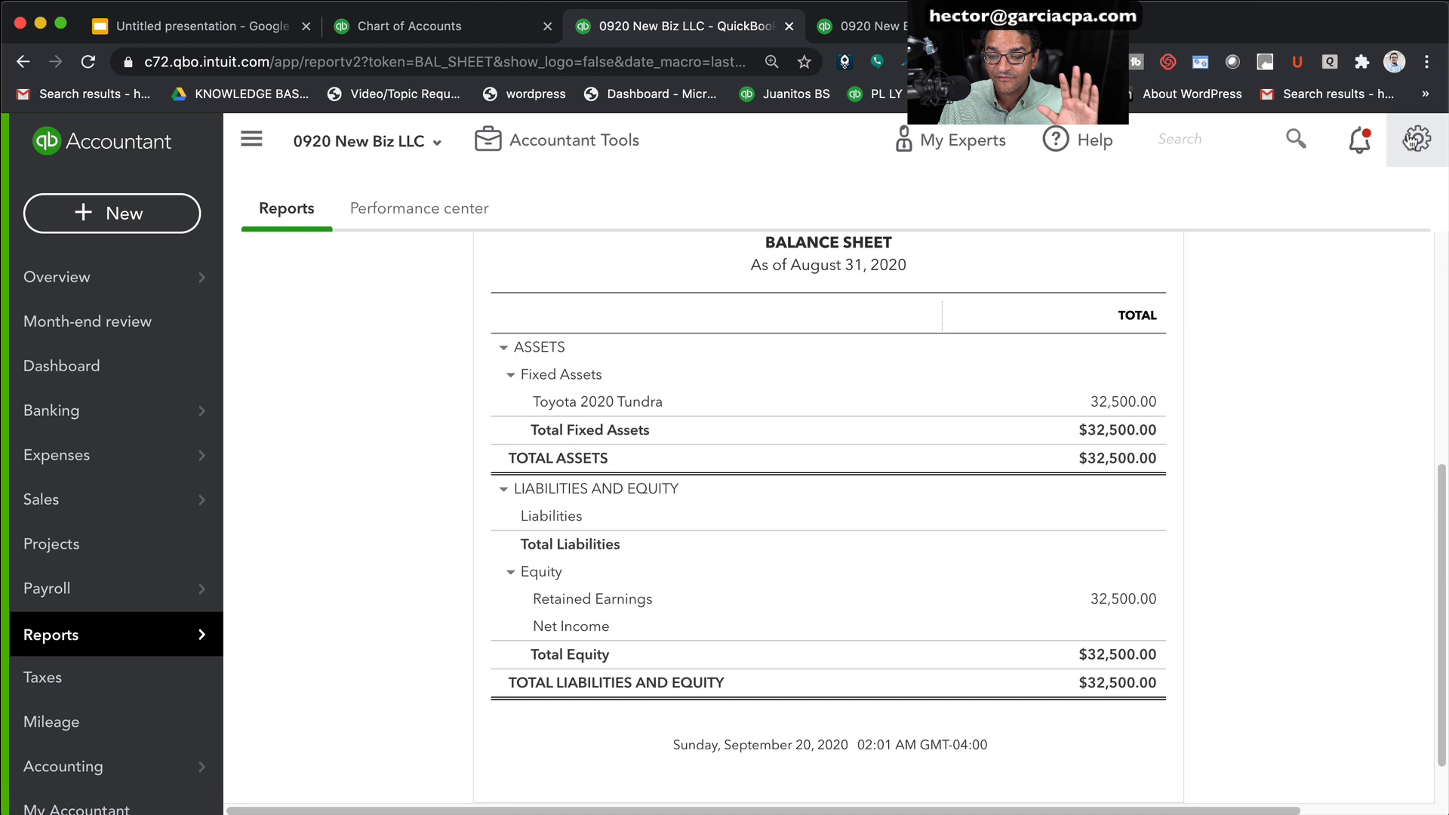
Set the report period back to All Dates, rerun the Balance Sheet, and check the equity section again
scroll(830, 453, "up", 5)
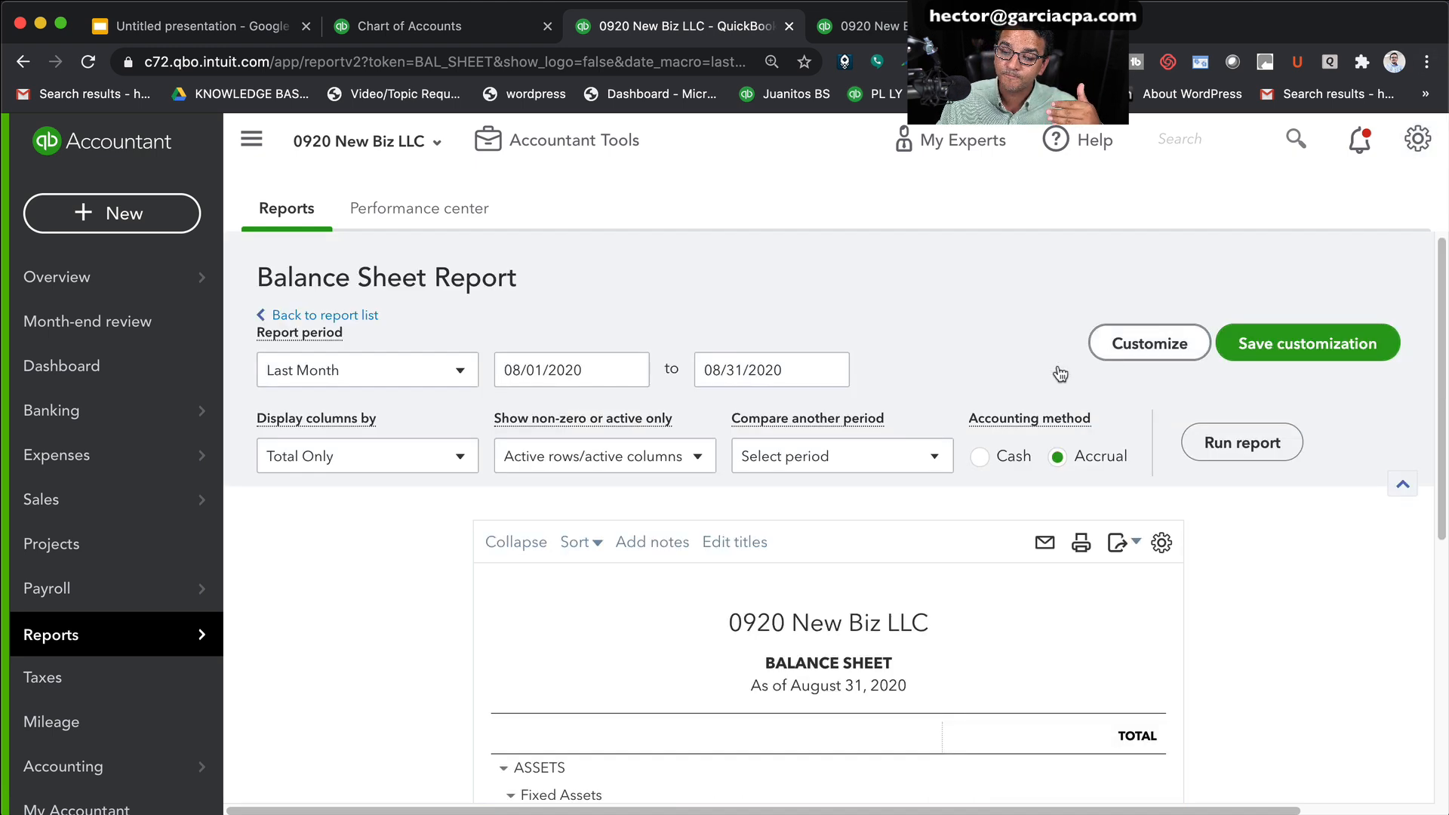
left_click(333, 377)
scroll(326, 408, "up", 5)
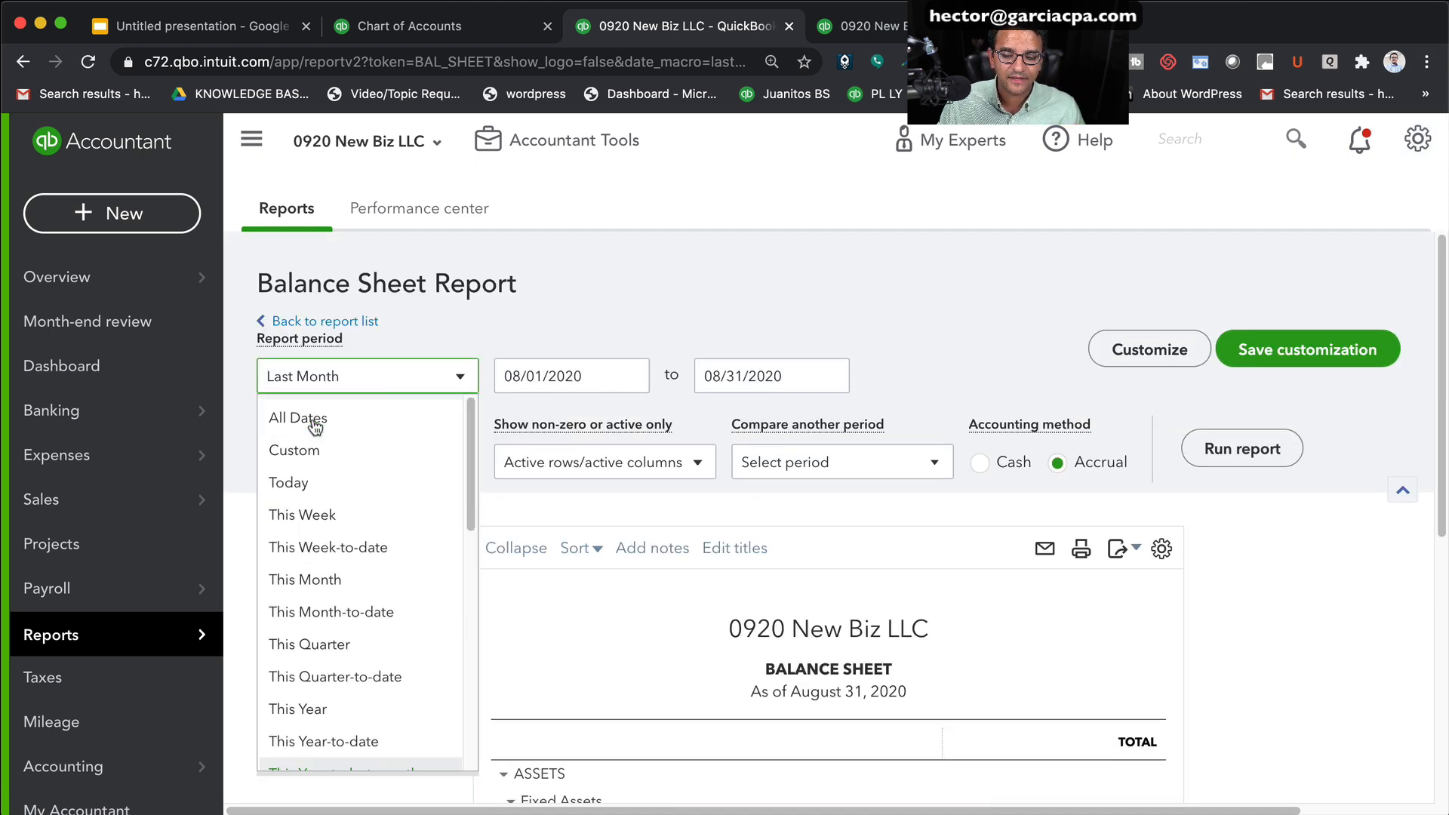
left_click(314, 417)
left_click(1249, 448)
scroll(1265, 583, "down", 5)
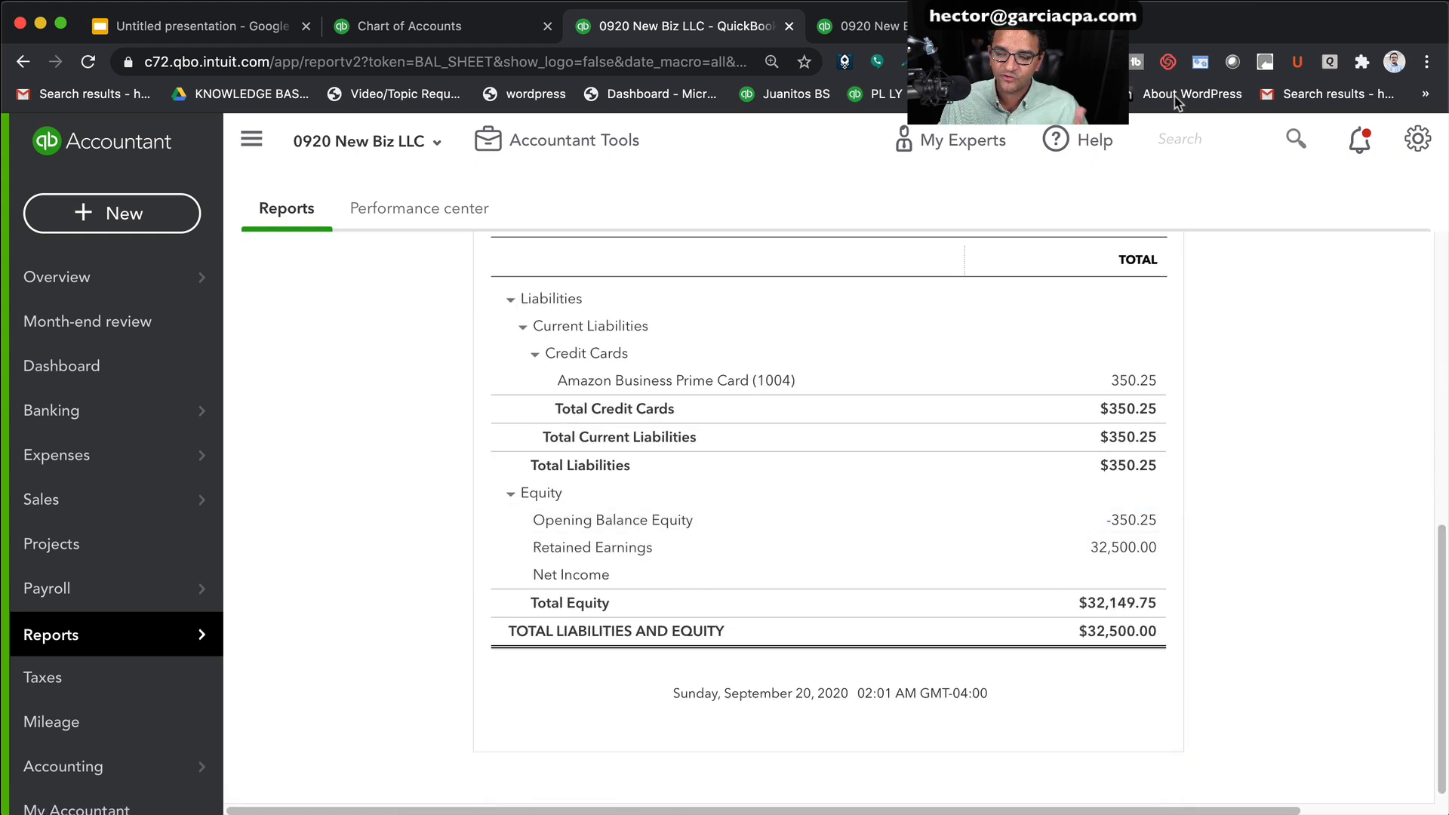
Reopen the 09/03/2020 credit card expense and change the line 1 category to Retained Earnings
left_click(1180, 152)
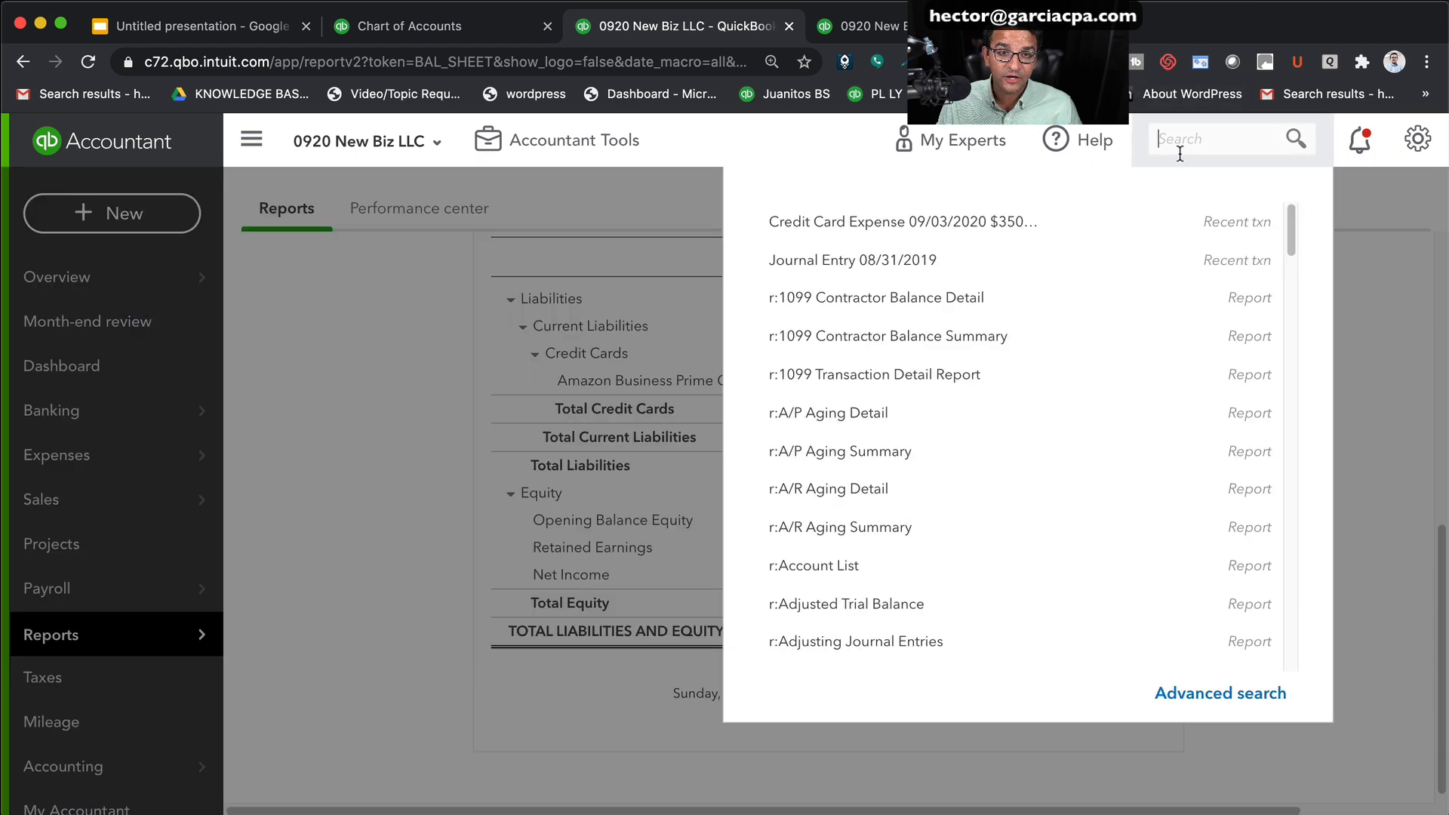
left_click(921, 218)
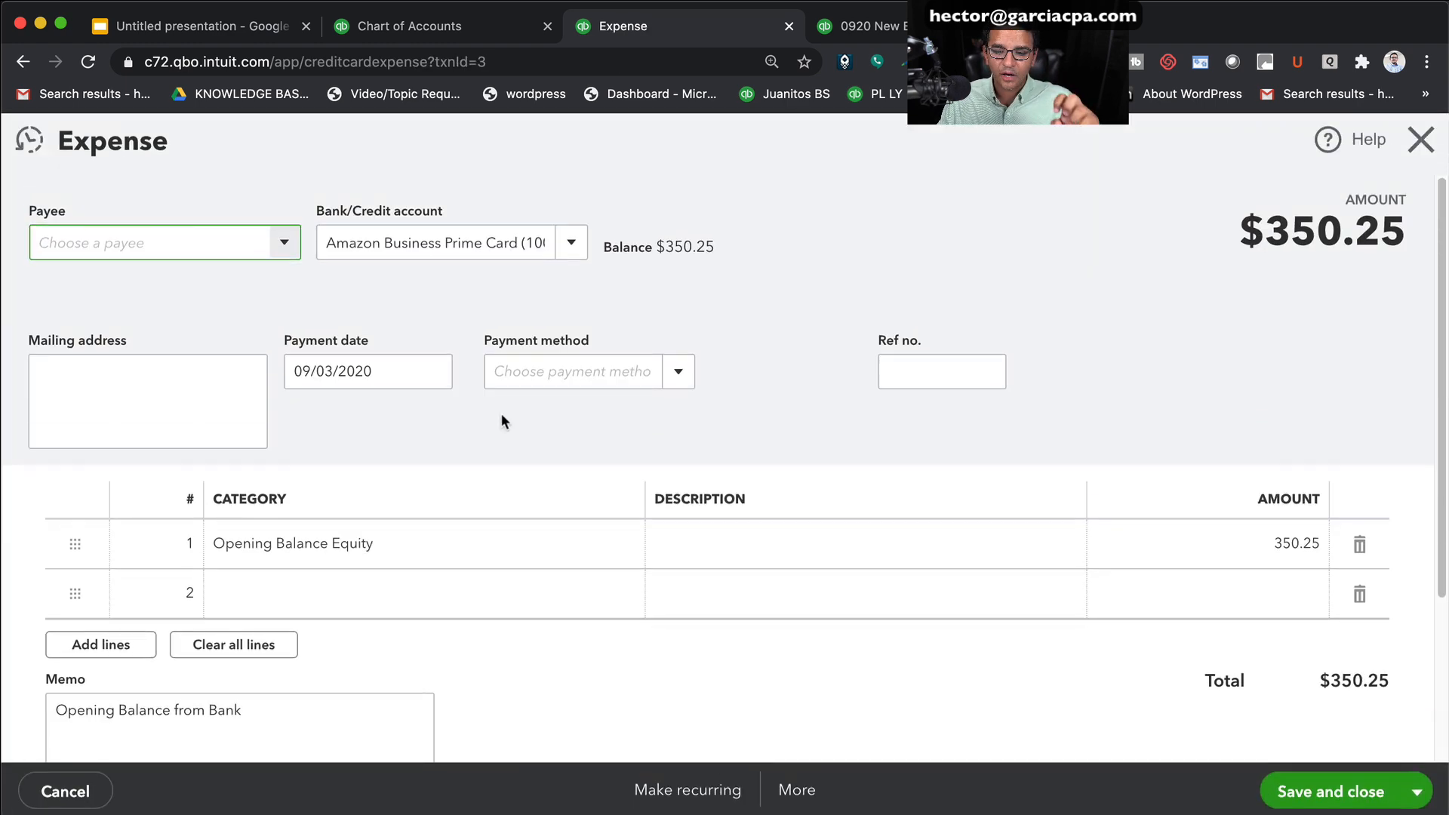
left_click(407, 544)
type("ret")
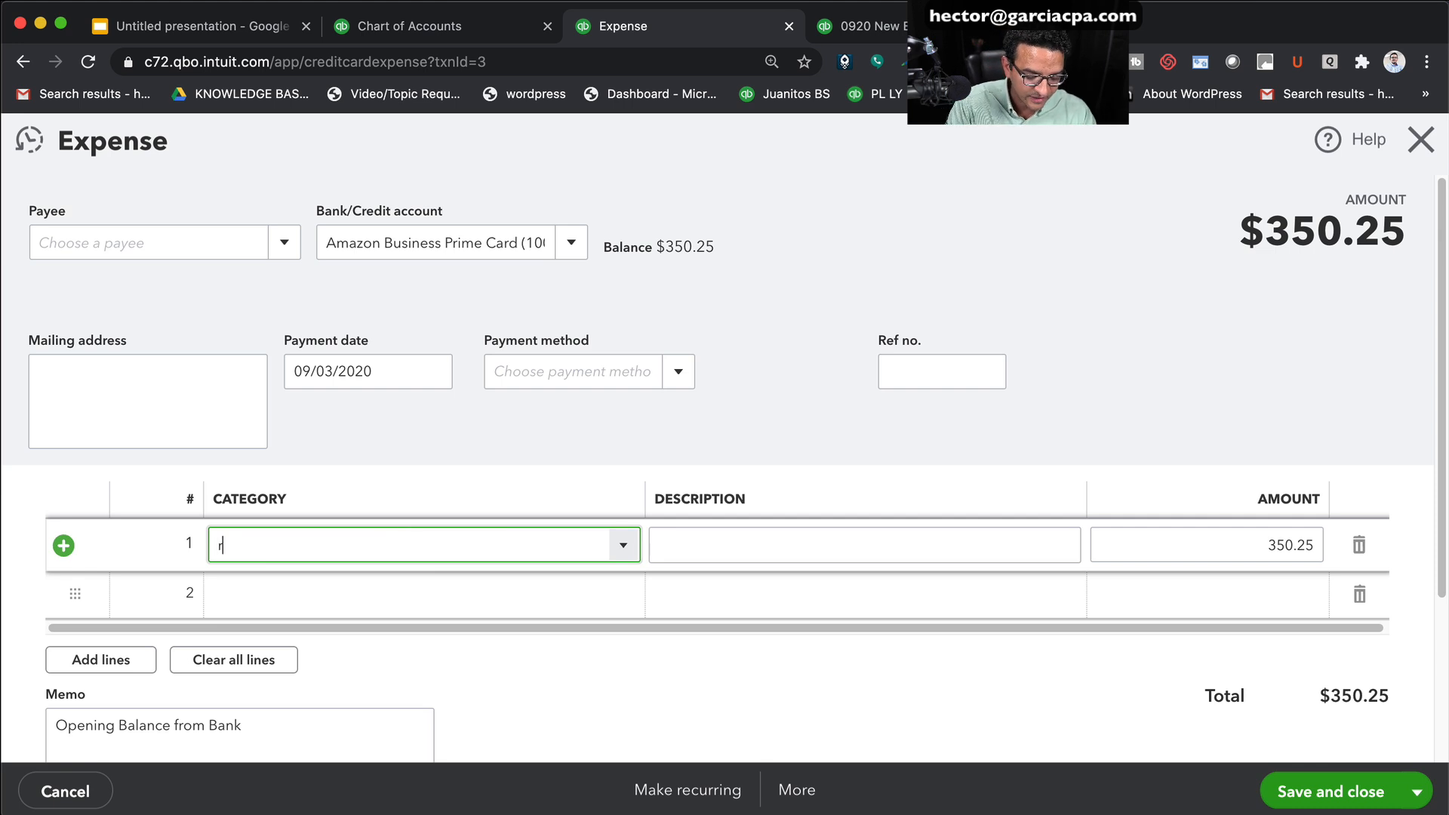
left_click(472, 634)
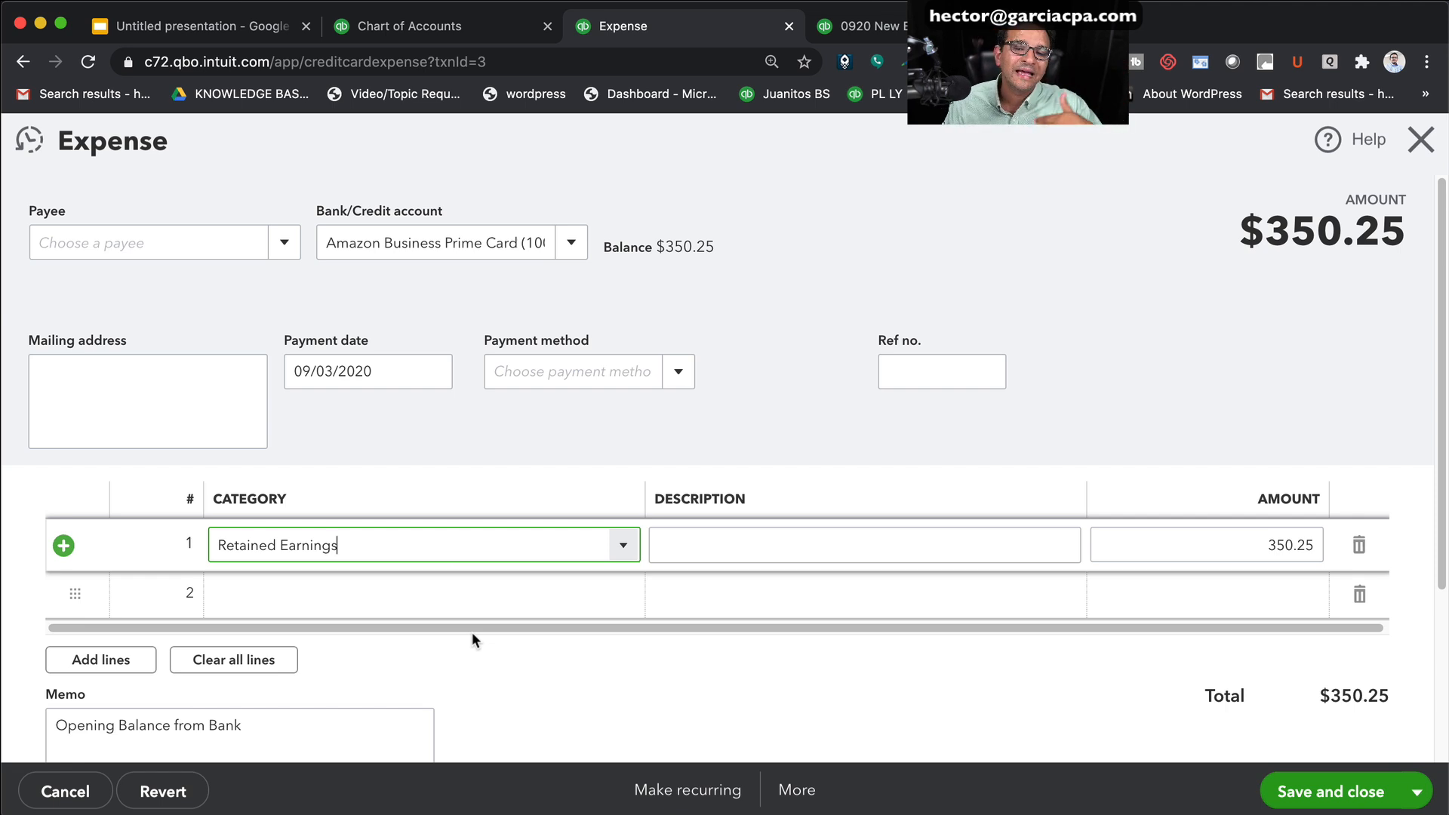
Save and close the 09/03/2020 credit card expense with Retained Earnings as its line 1 category
left_click_drag(368, 550, 170, 541)
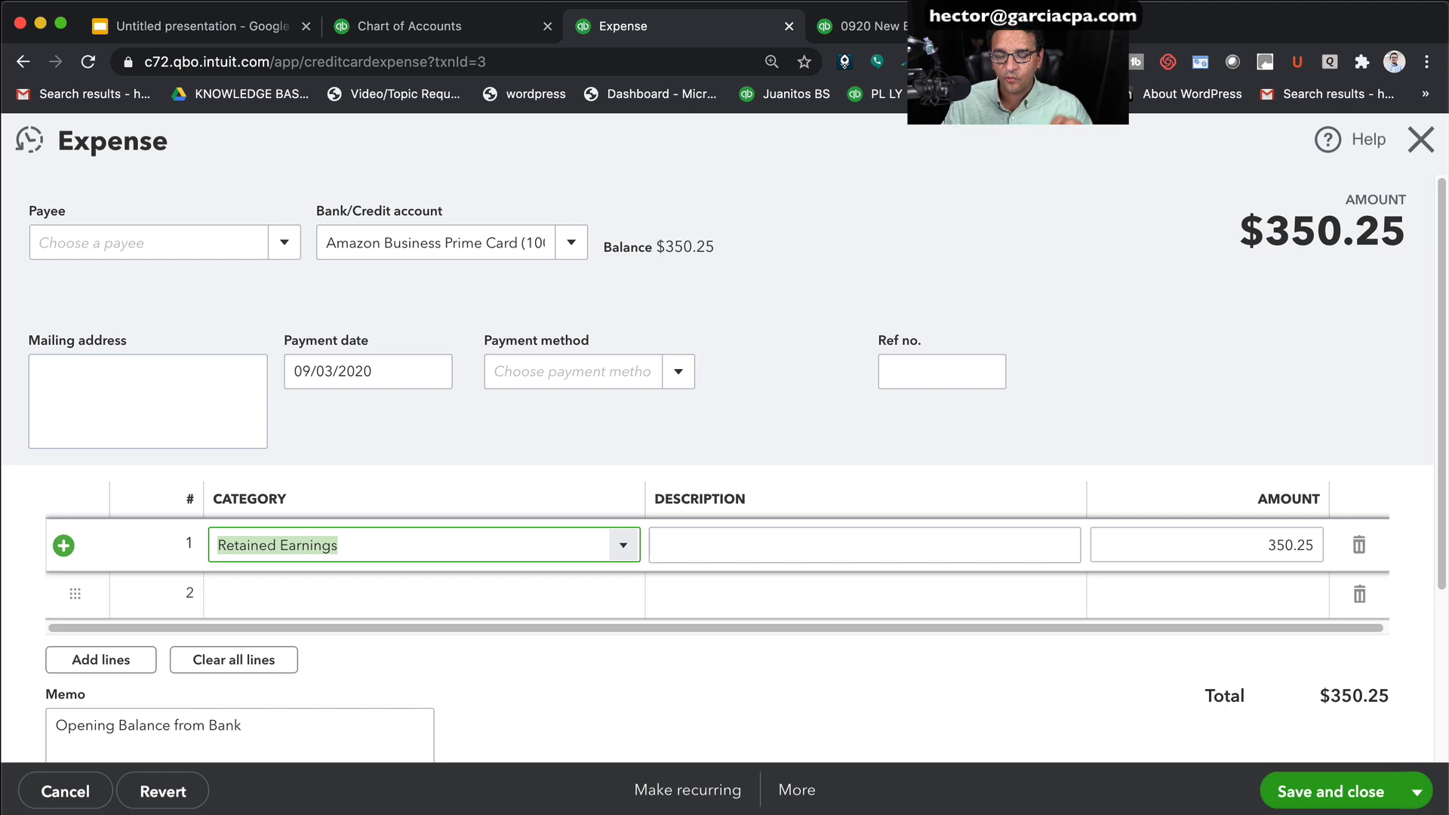
left_click(1317, 790)
left_click(945, 522)
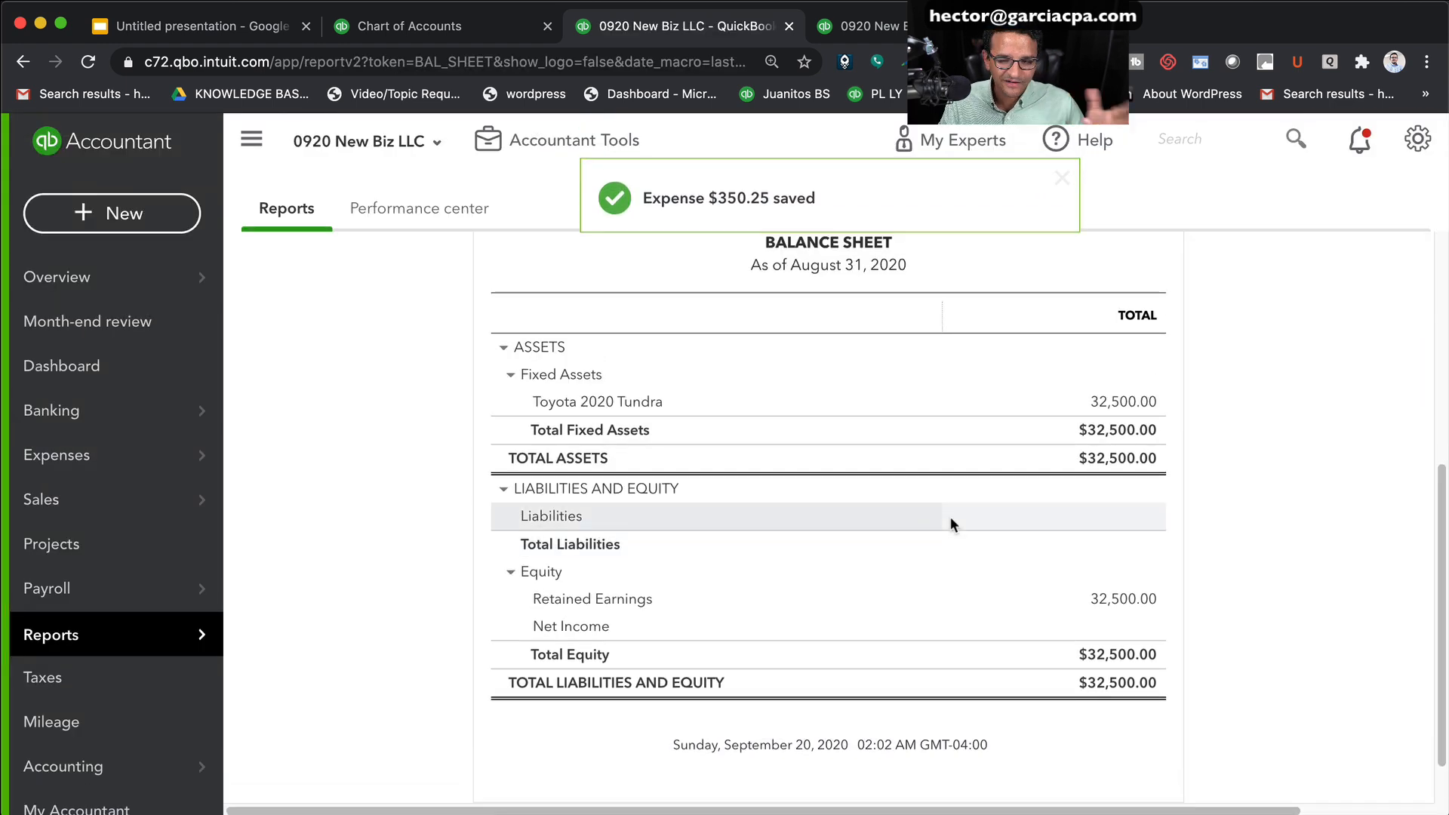
Switch to the Google Slides presentation and review the New Account and Bank Feed Connection bullets on the Opening Balances slide
left_click(198, 41)
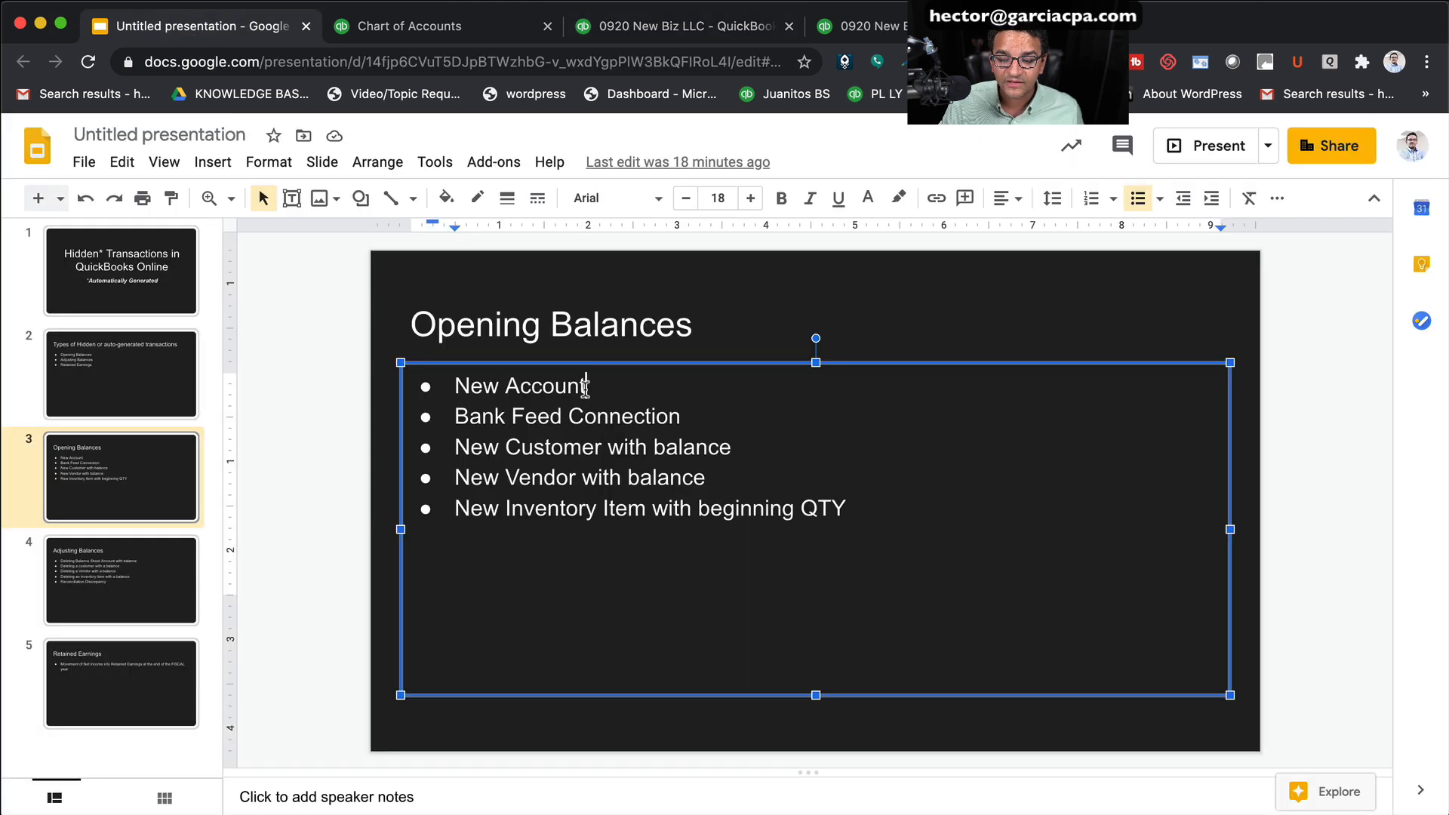
left_click_drag(585, 386, 408, 394)
left_click_drag(693, 419, 355, 430)
left_click(354, 425)
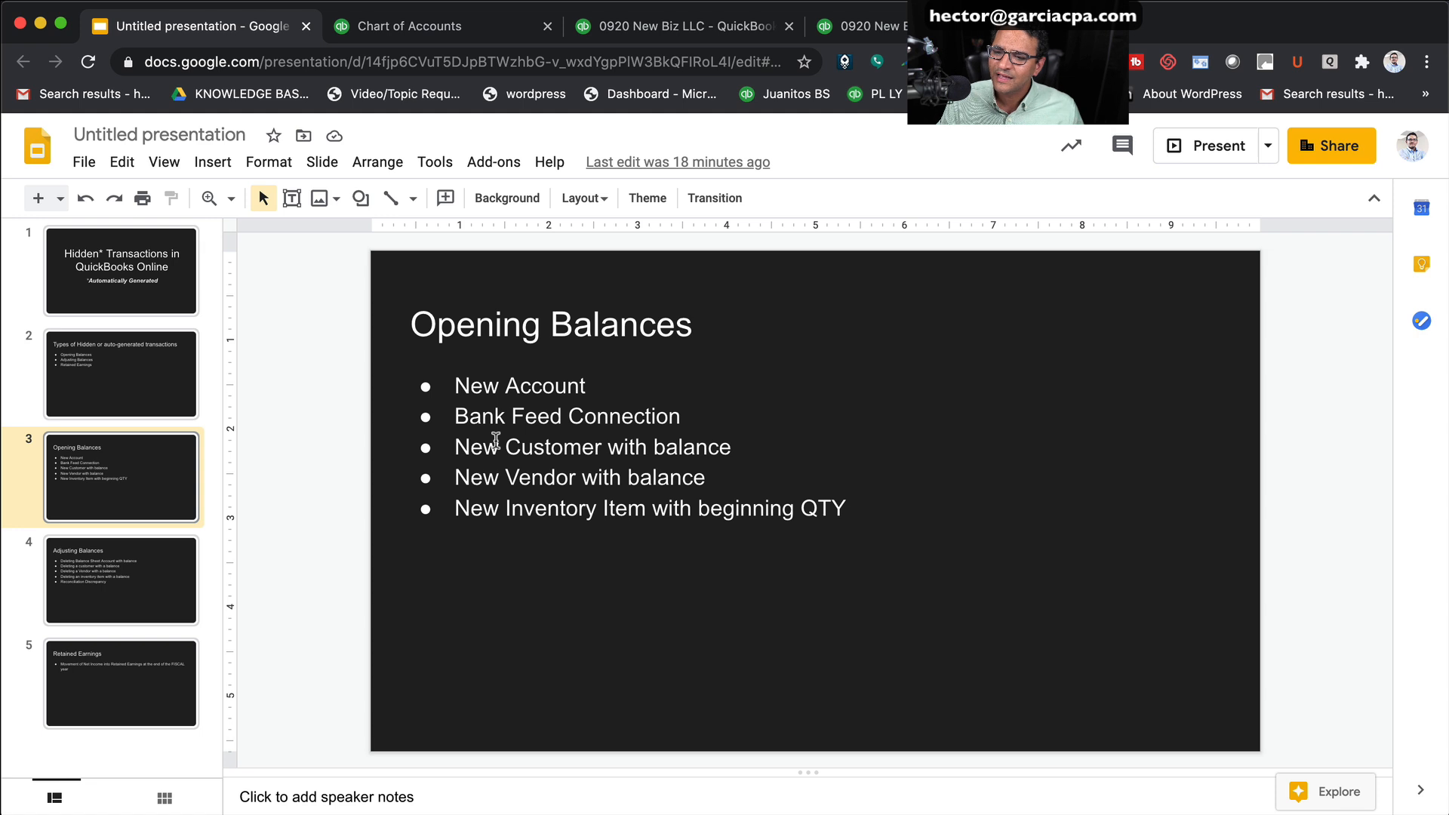
Switch back to QuickBooks Online and start a new customer manually with XXX CORPORATION as company and display name
left_click(474, 28)
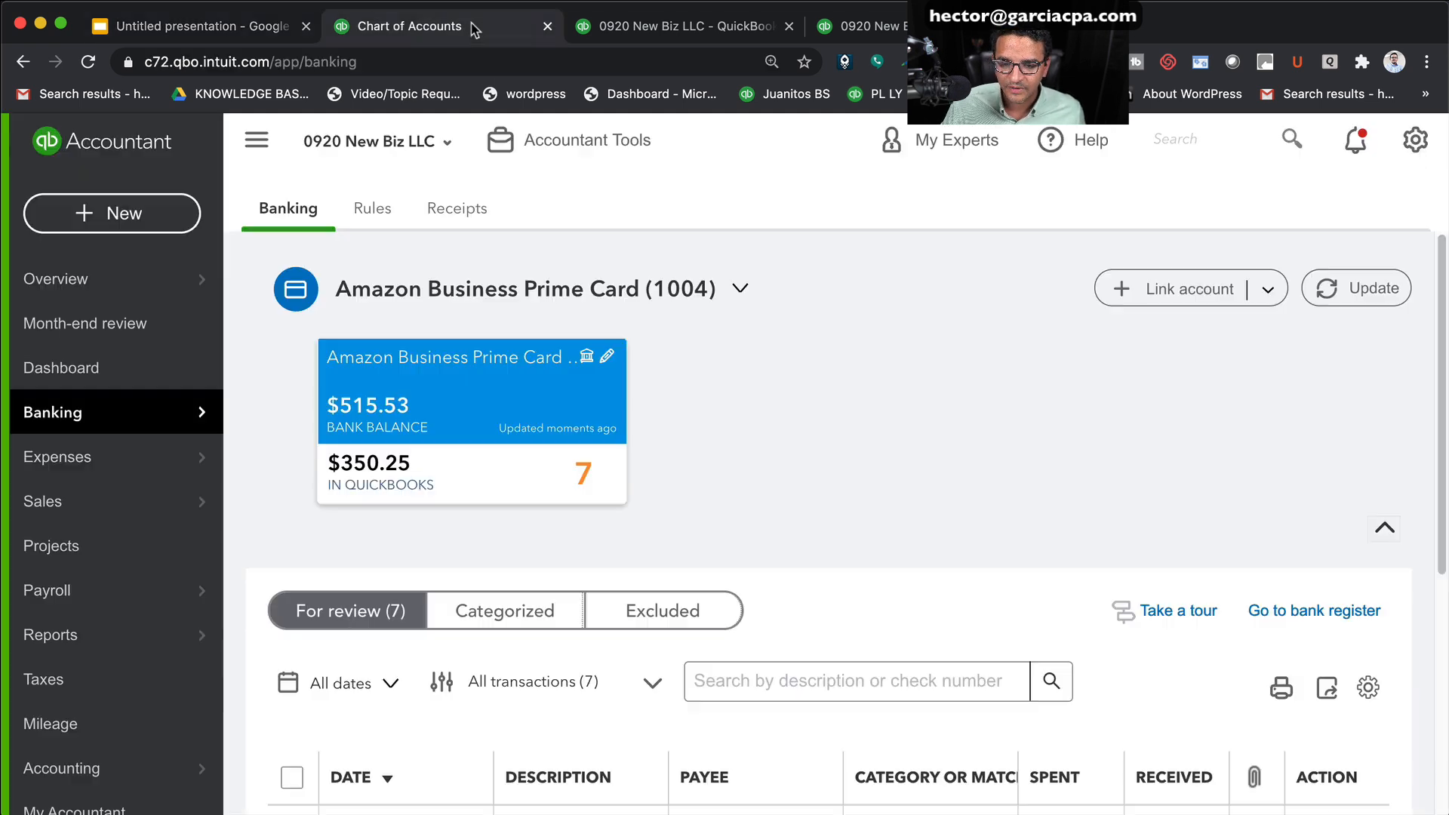
mouse_move(83, 511)
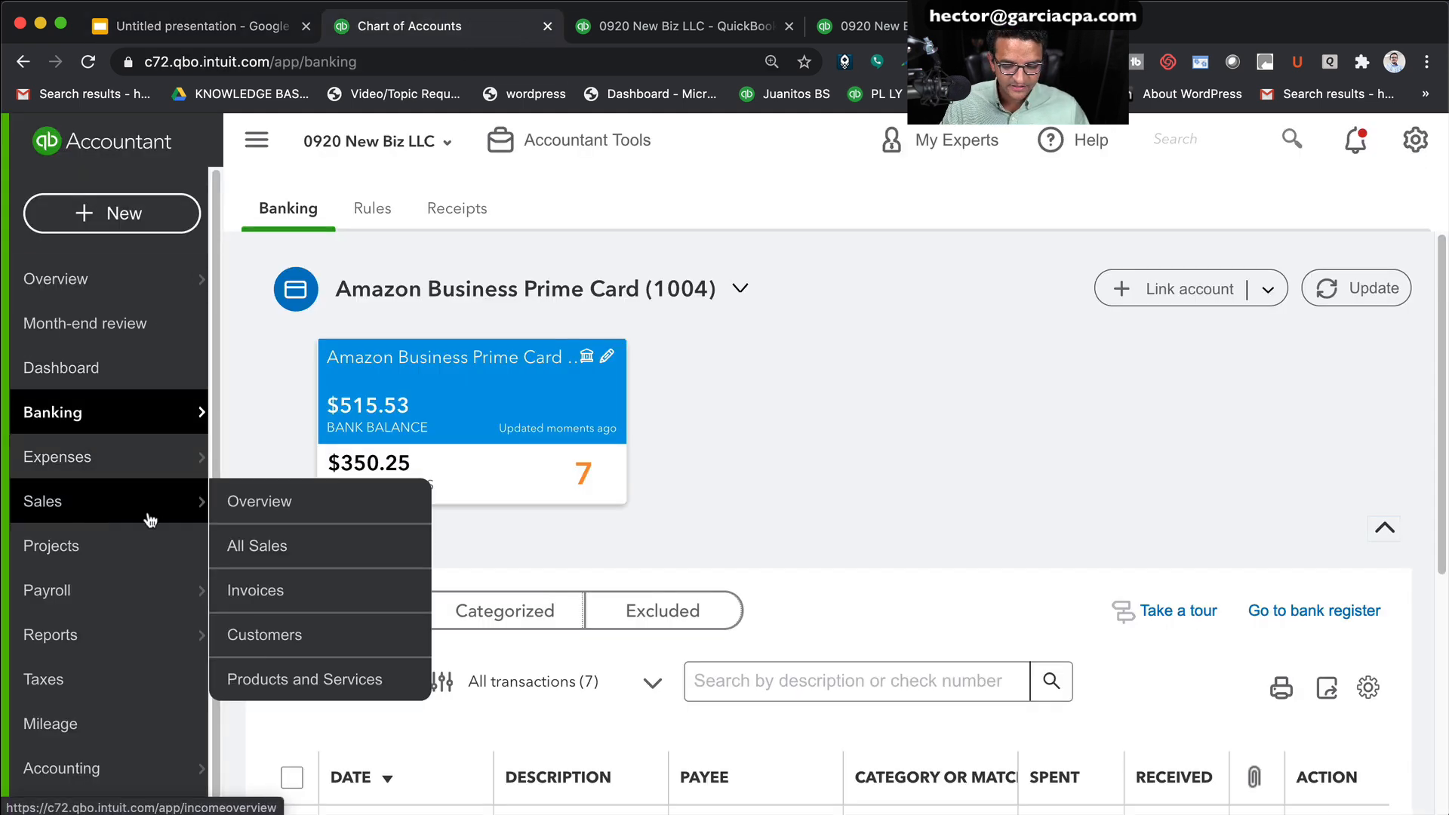
left_click(281, 631)
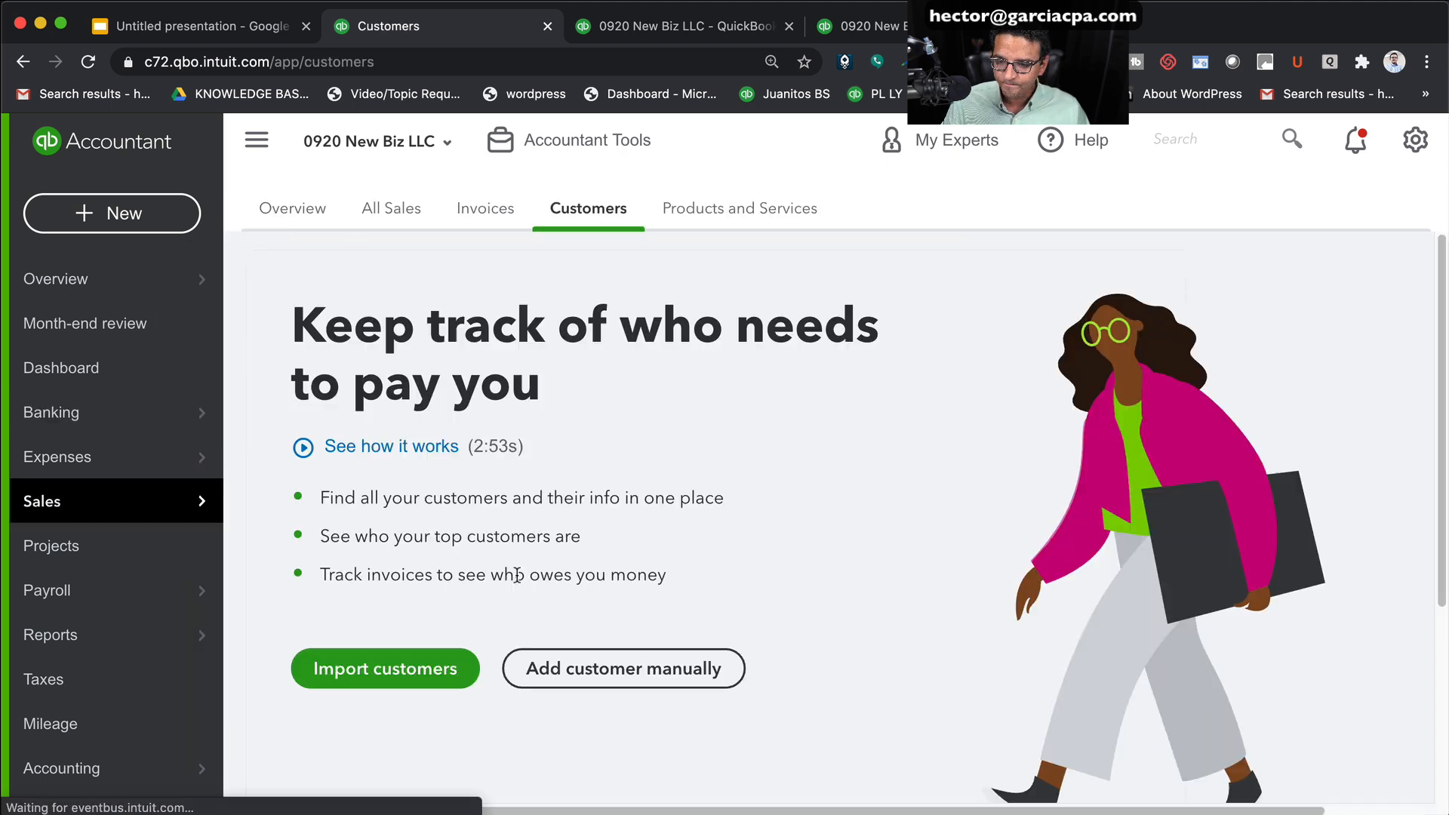
left_click(614, 671)
left_click(362, 338)
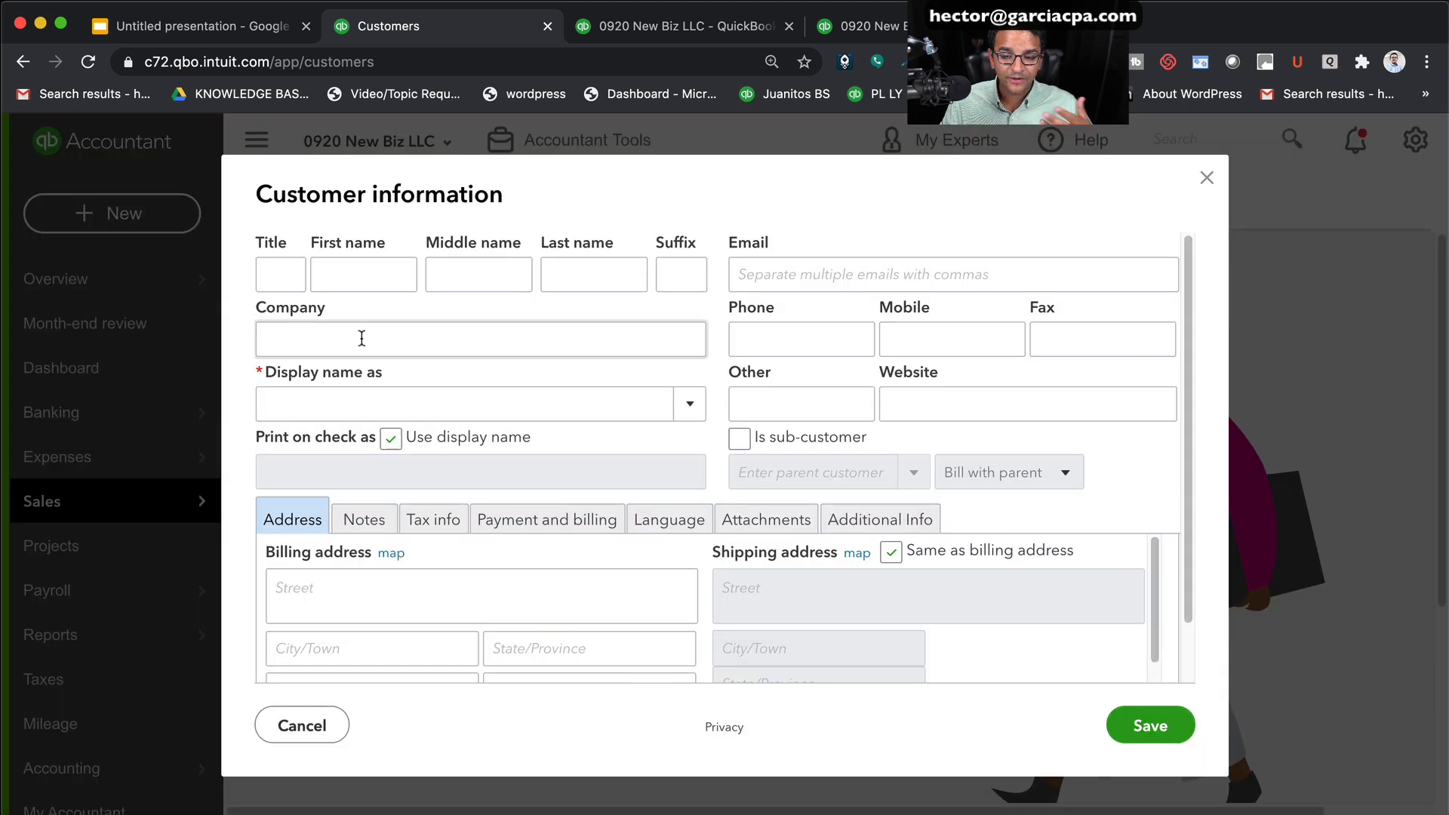
type("XXX")
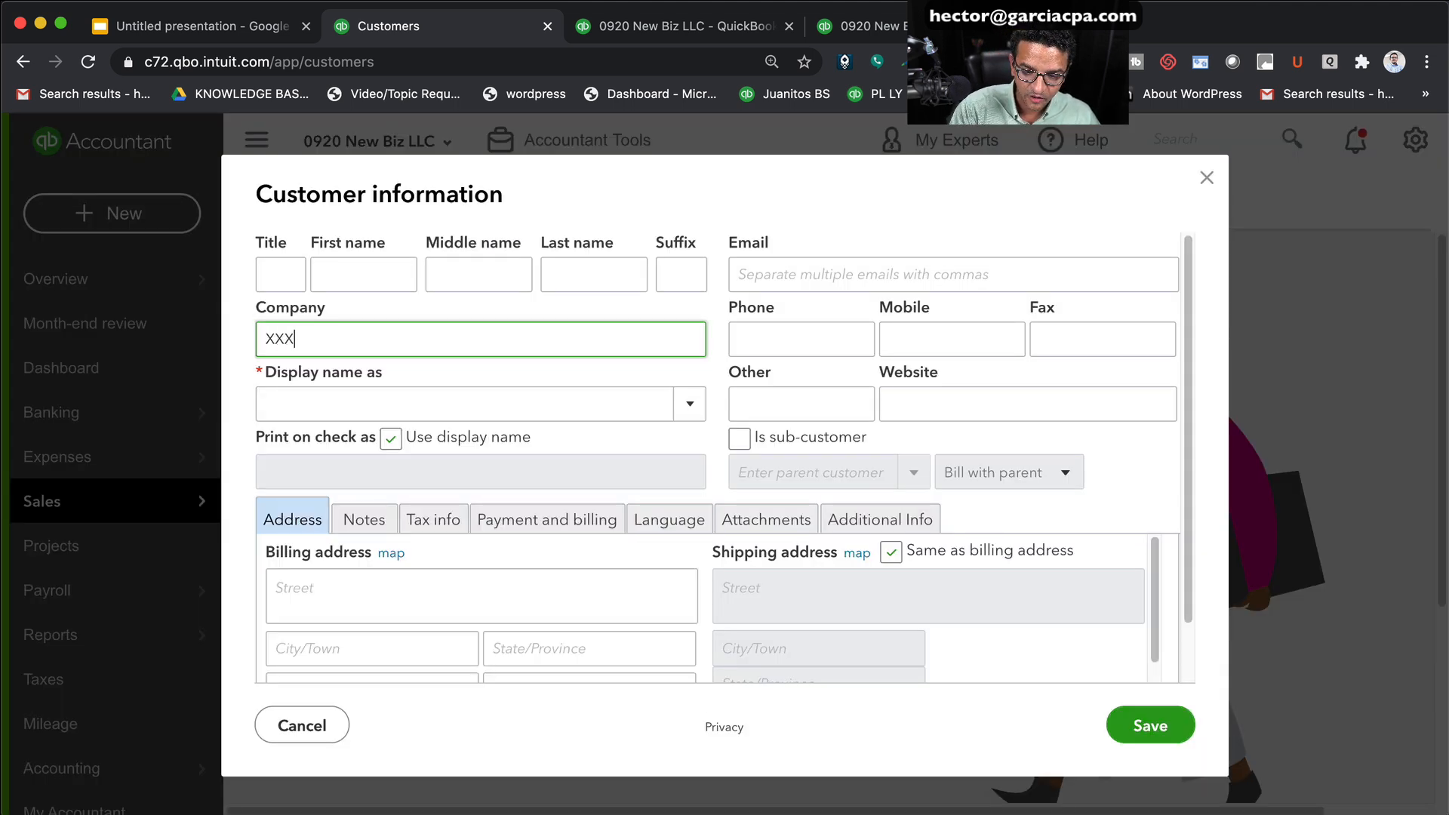
type(" CORPORATION")
key("Tab")
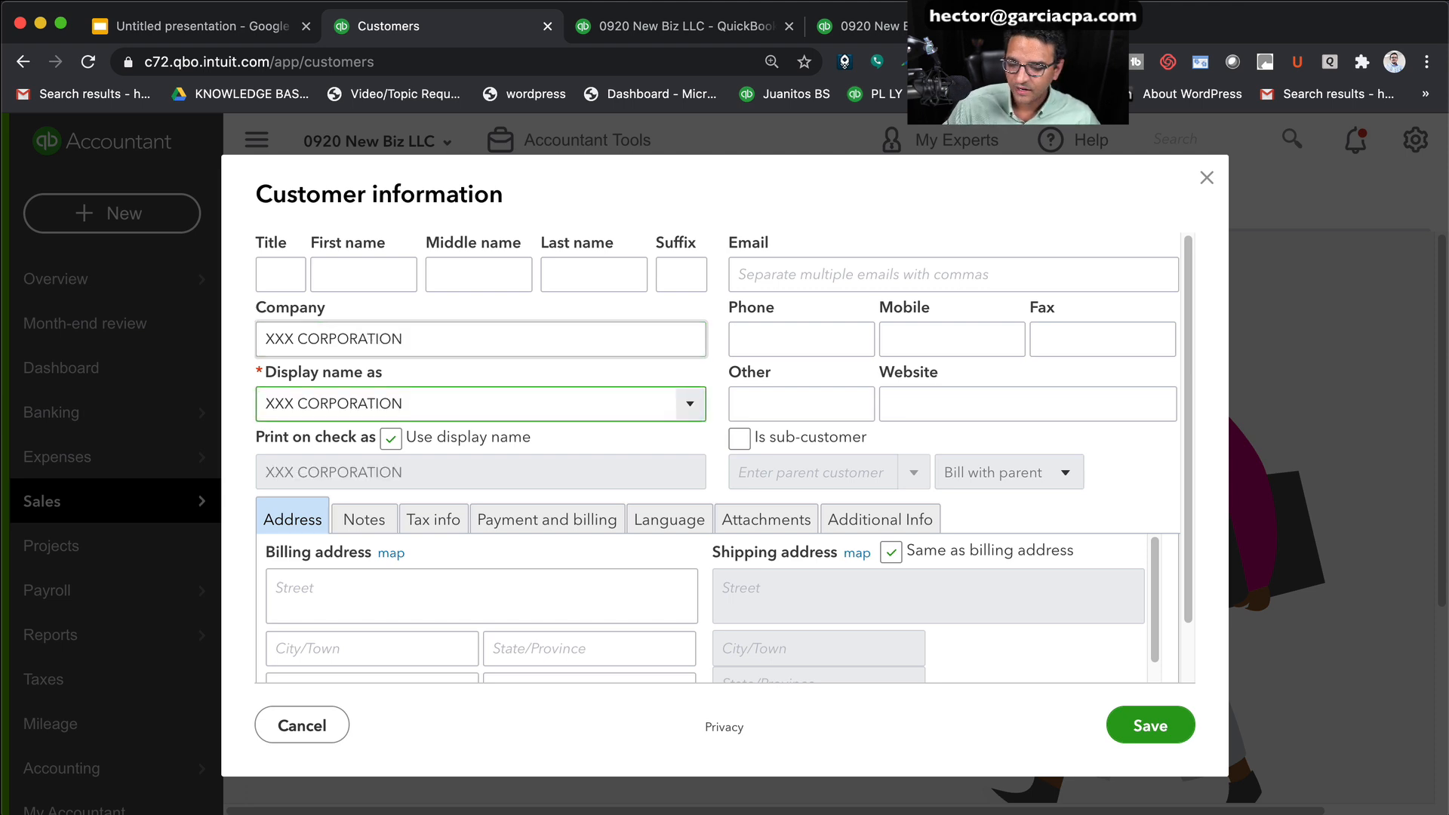
Set the customer's opening balance to 20,000.00 in the payment and billing details
scroll(885, 474, "down", 1)
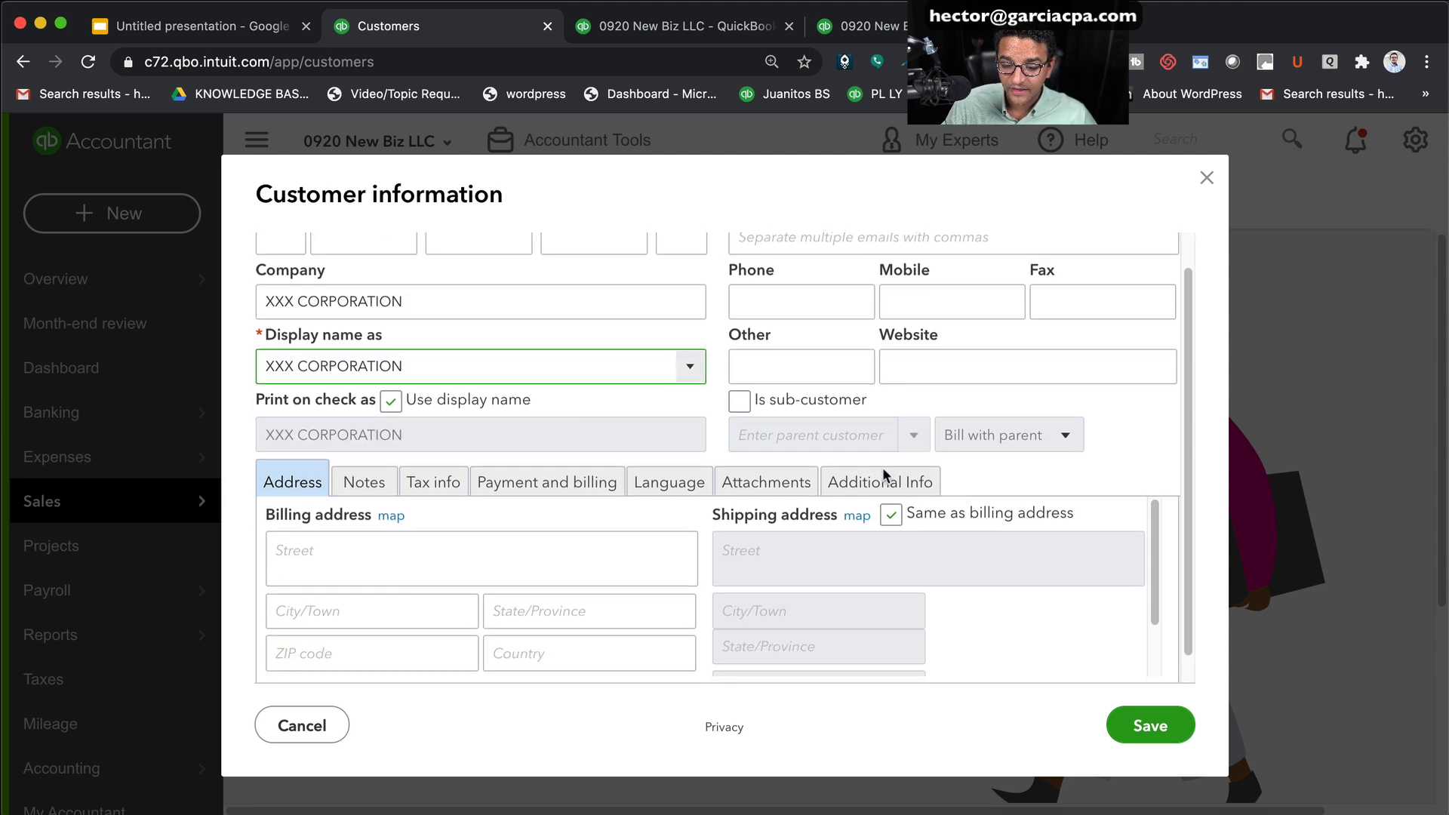
scroll(906, 479, "down", 1)
scroll(1072, 506, "down", 2)
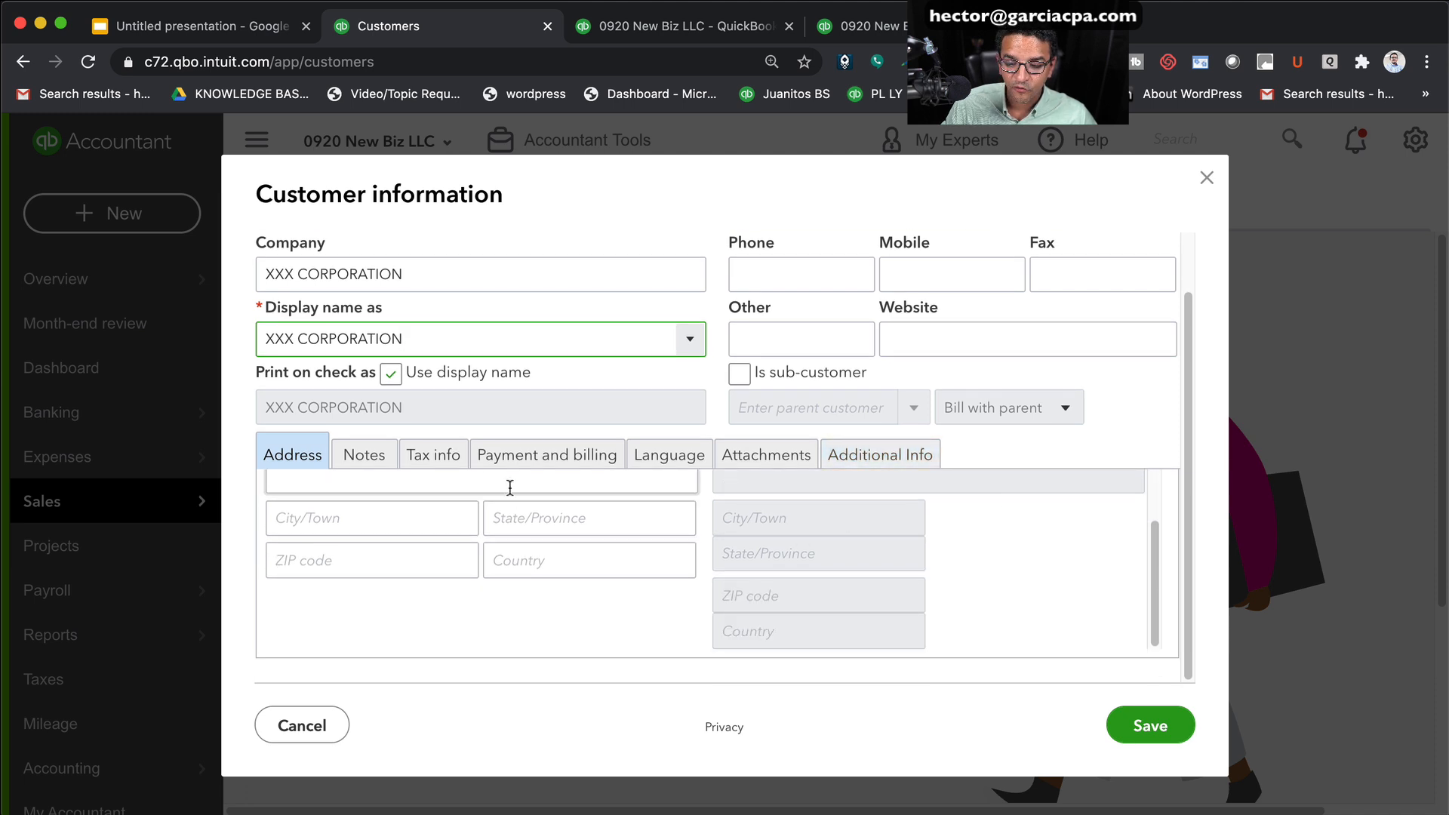
scroll(1085, 486, "up", 2)
scroll(994, 392, "up", 2)
scroll(1019, 430, "down", 2)
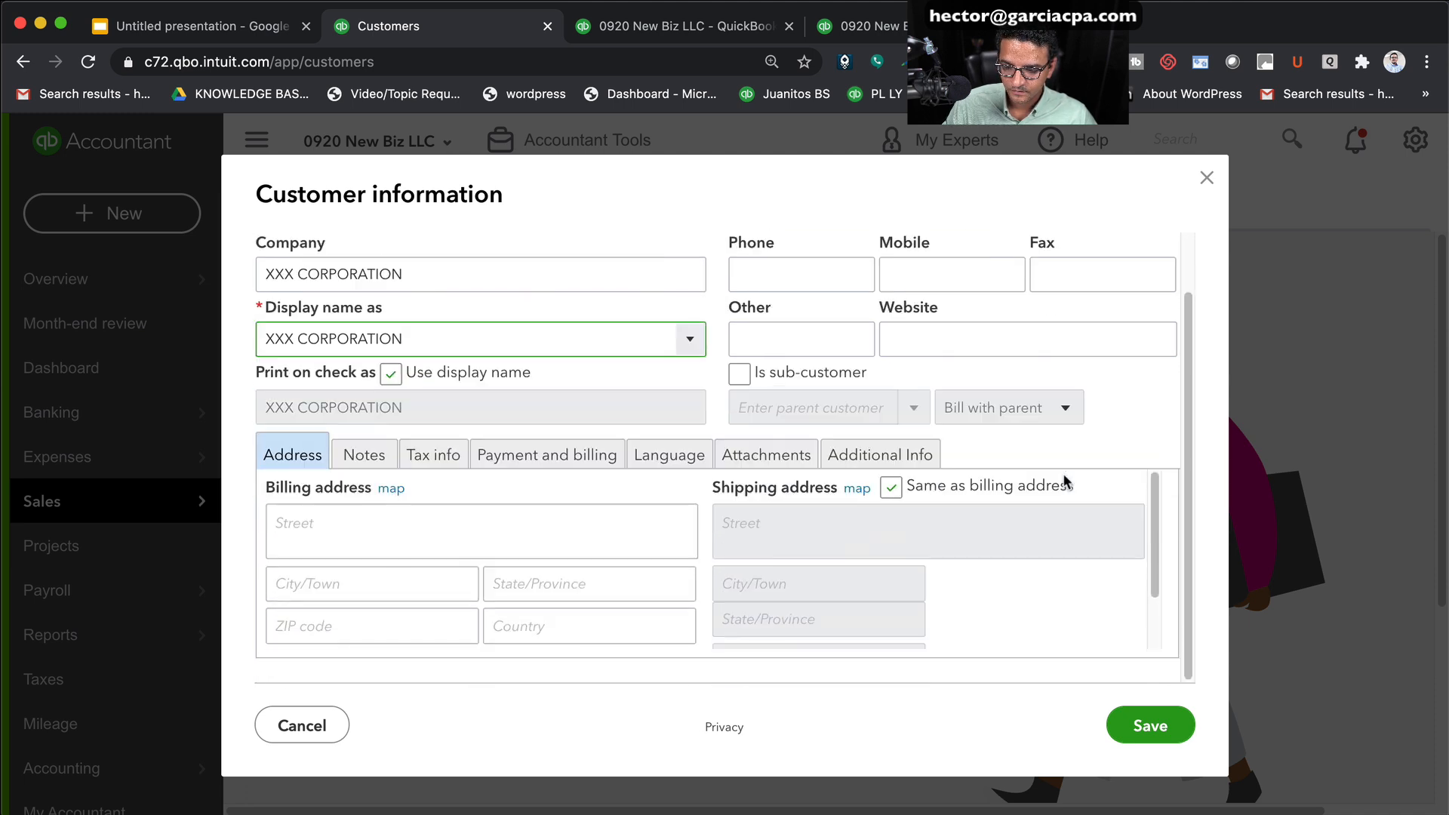
left_click(364, 454)
left_click(431, 454)
left_click(517, 462)
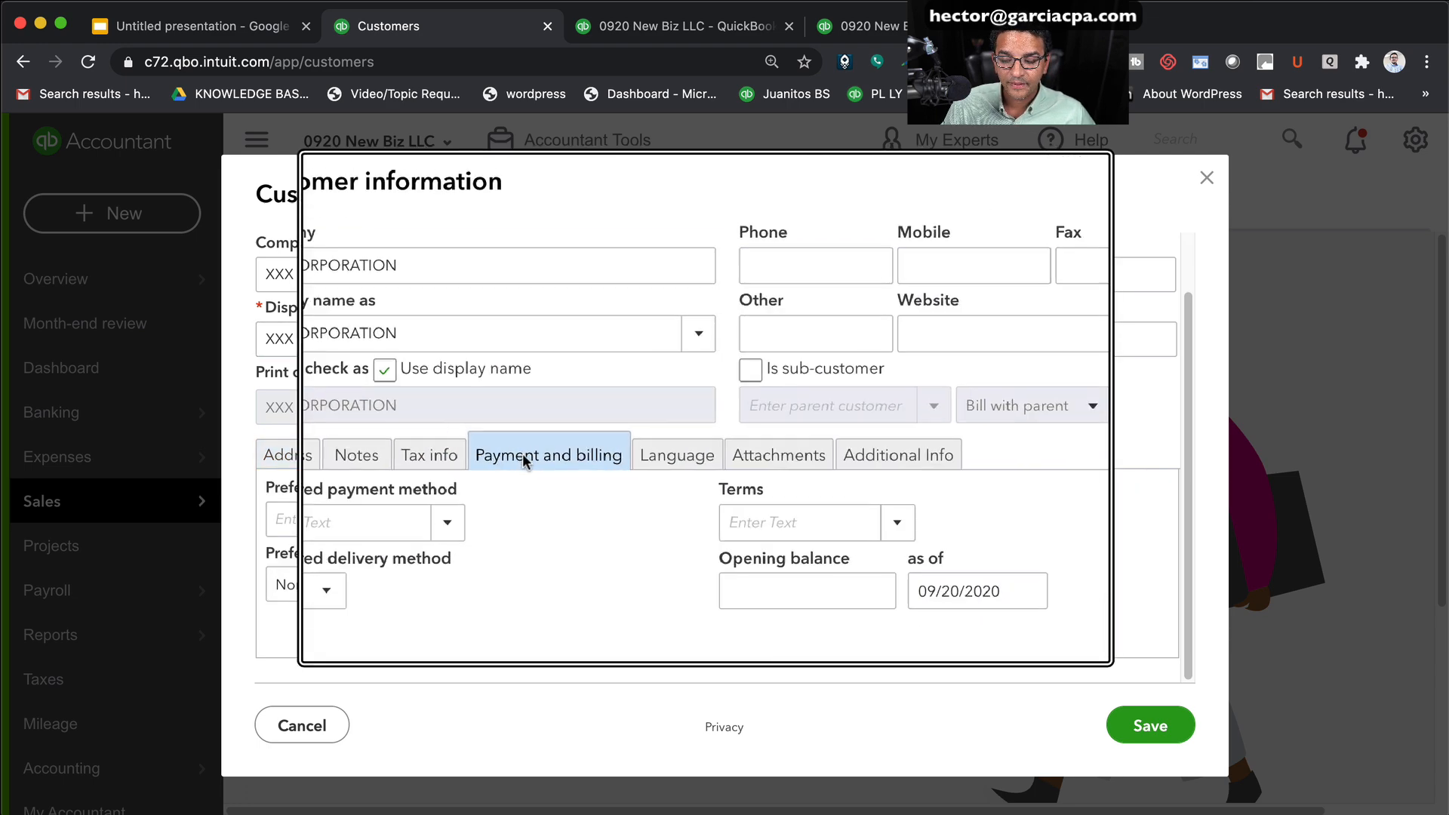
left_click(763, 588)
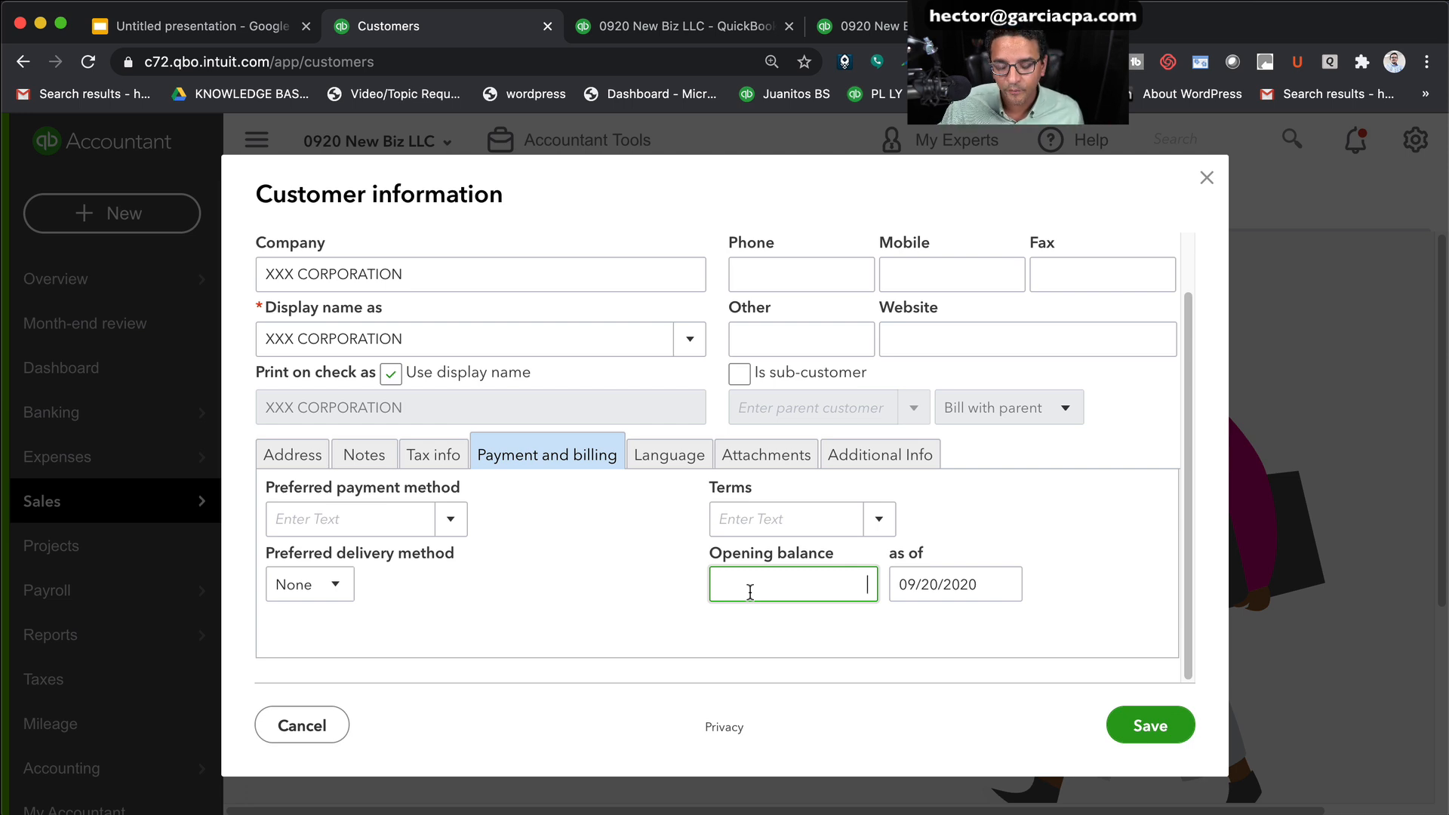
type("20,00")
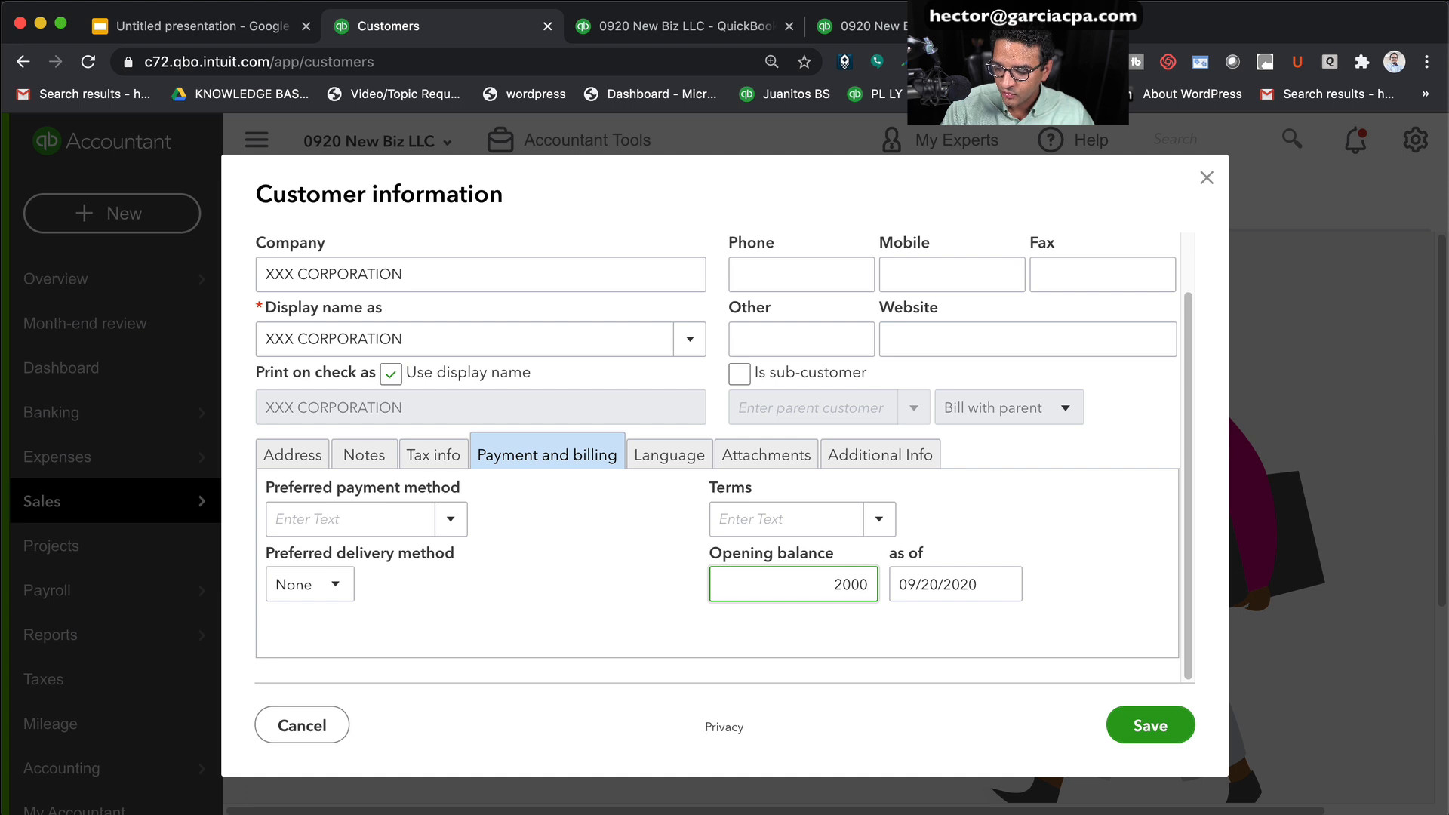
type("0")
key("Tab")
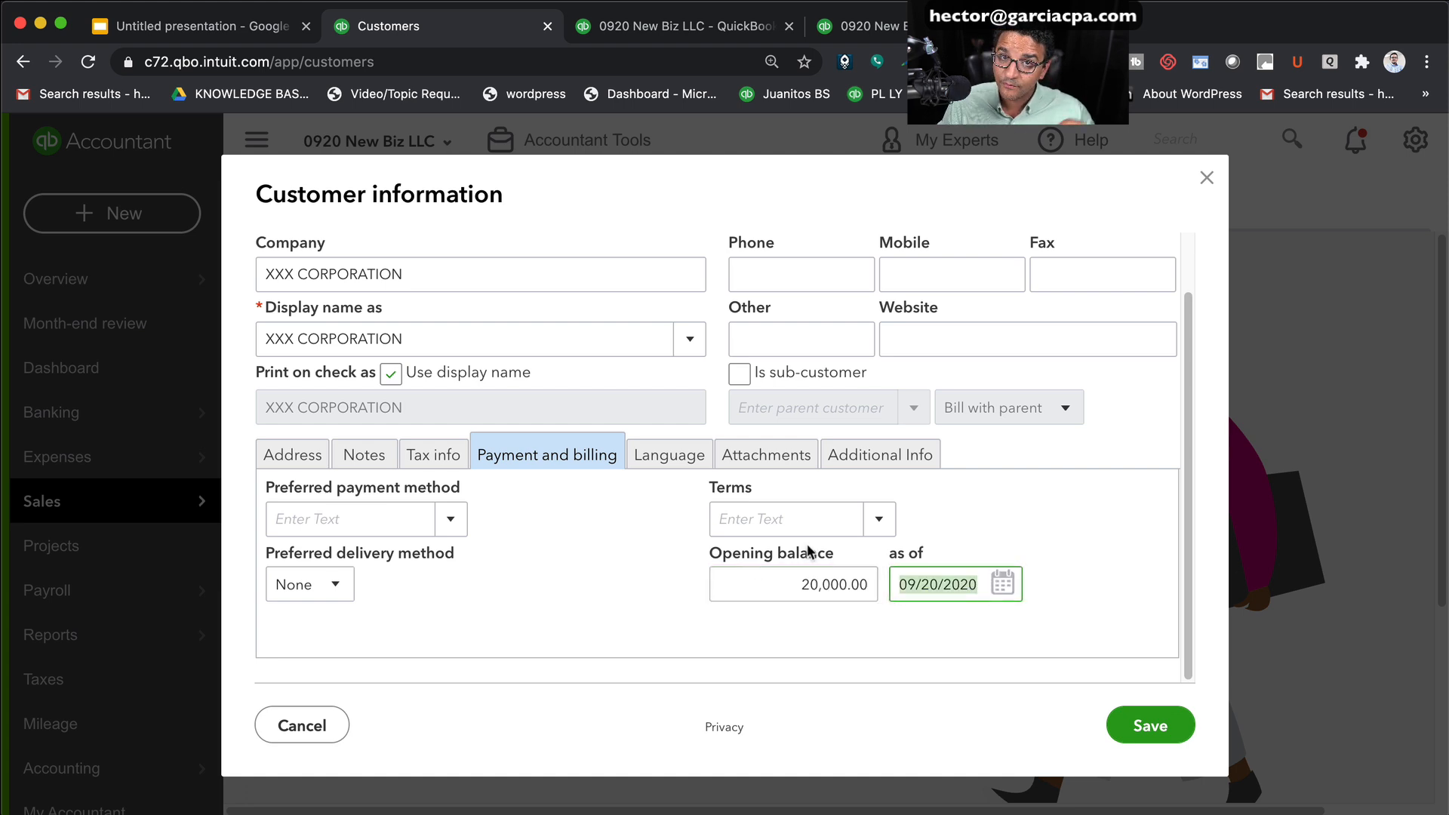
Review the opening balance's as-of date, keep it at 09/20/2020, and save the customer
left_click(938, 584)
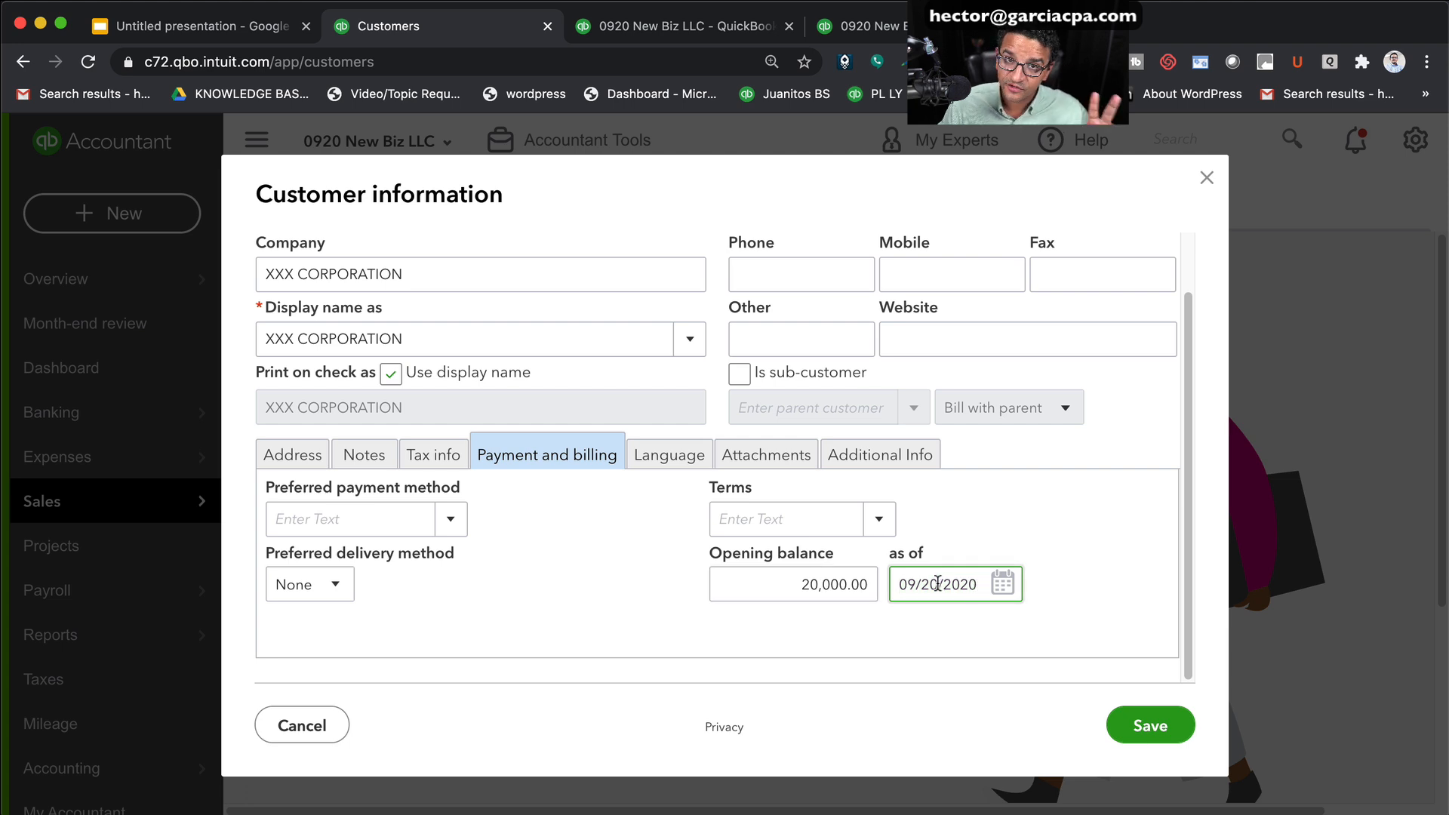
left_click(1002, 584)
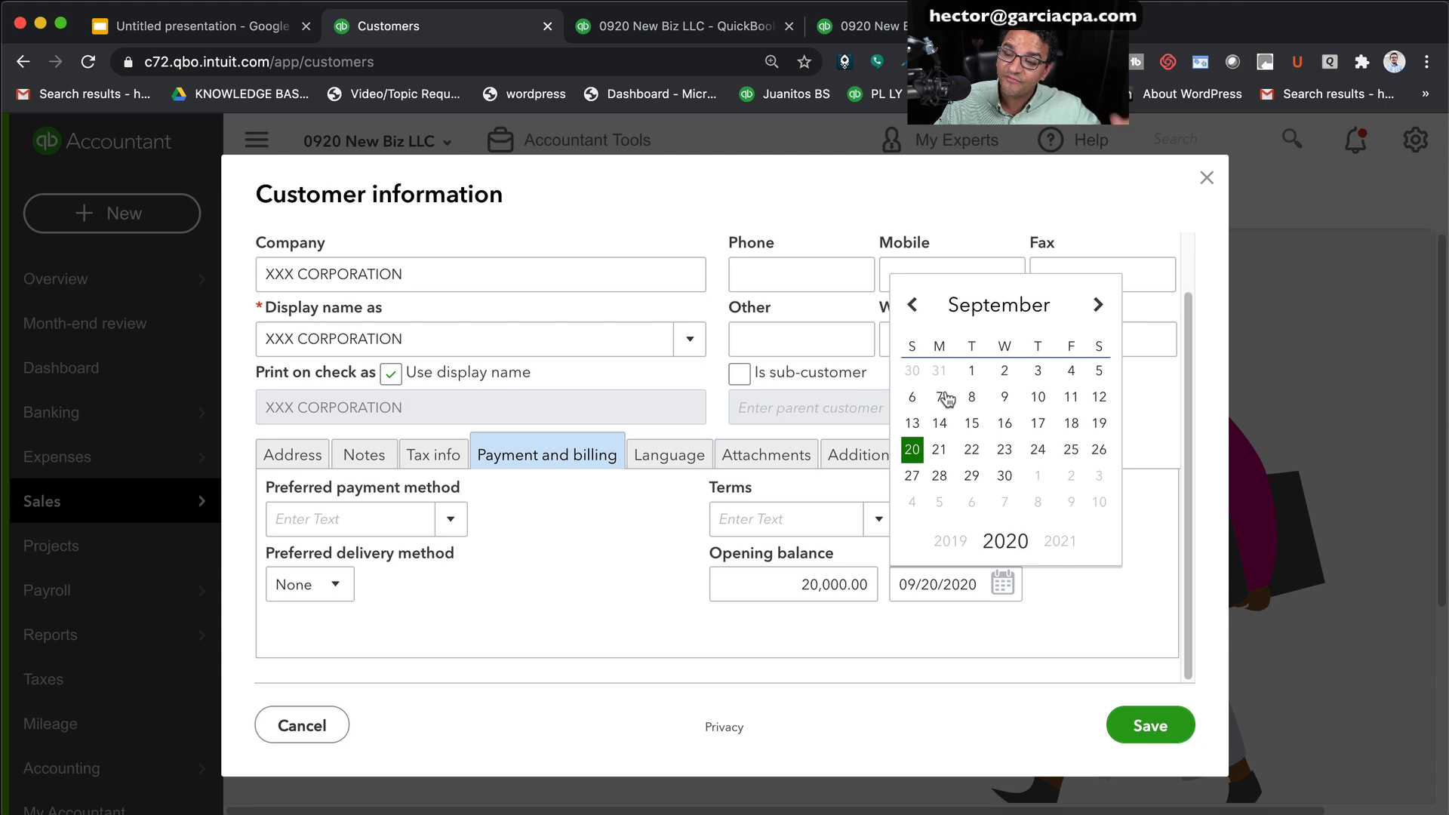
left_click(815, 582)
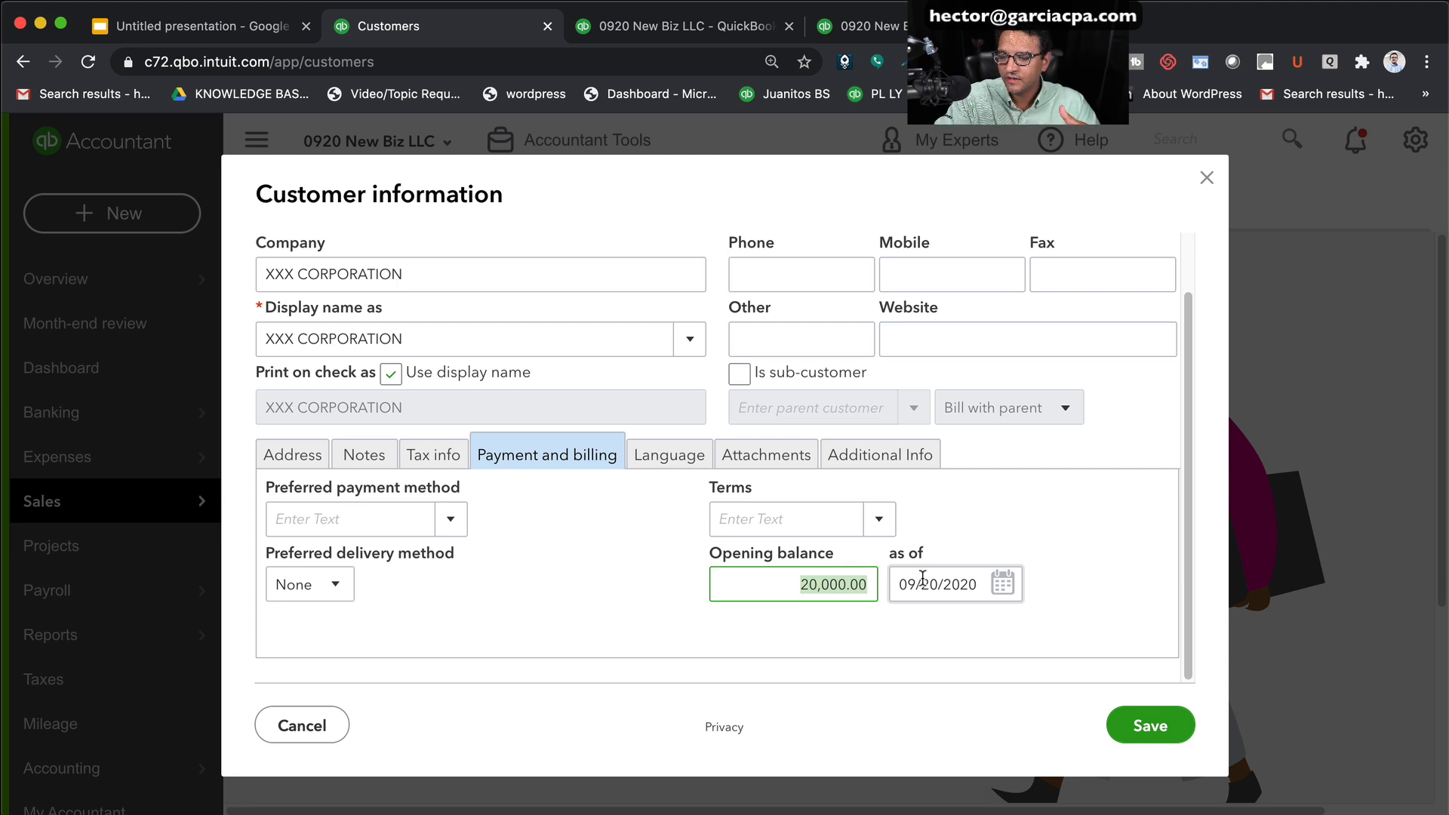
left_click(1138, 713)
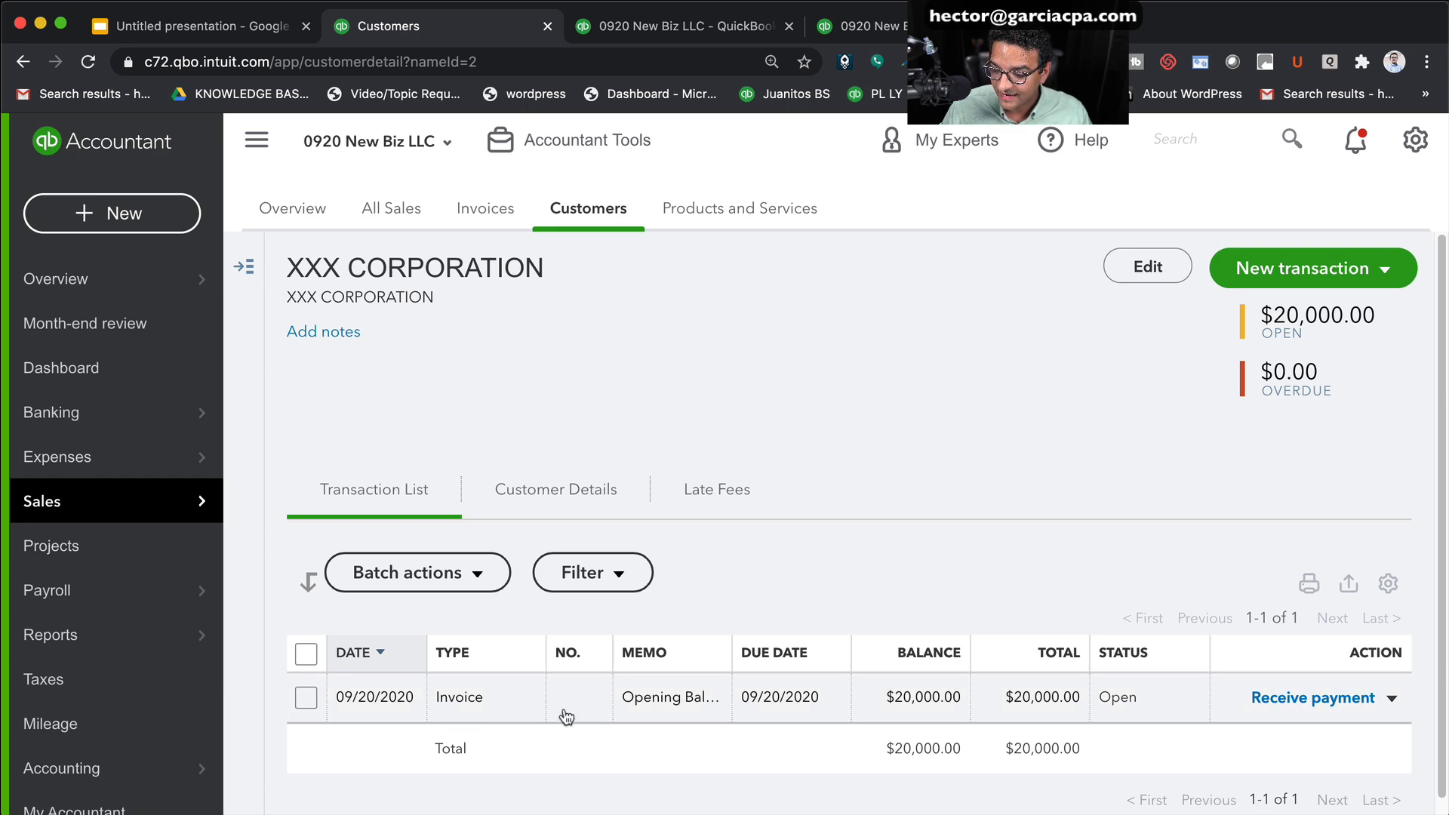
Rerun the Balance Sheet for All Dates and examine Accounts Receivable and the equity section
left_click(687, 30)
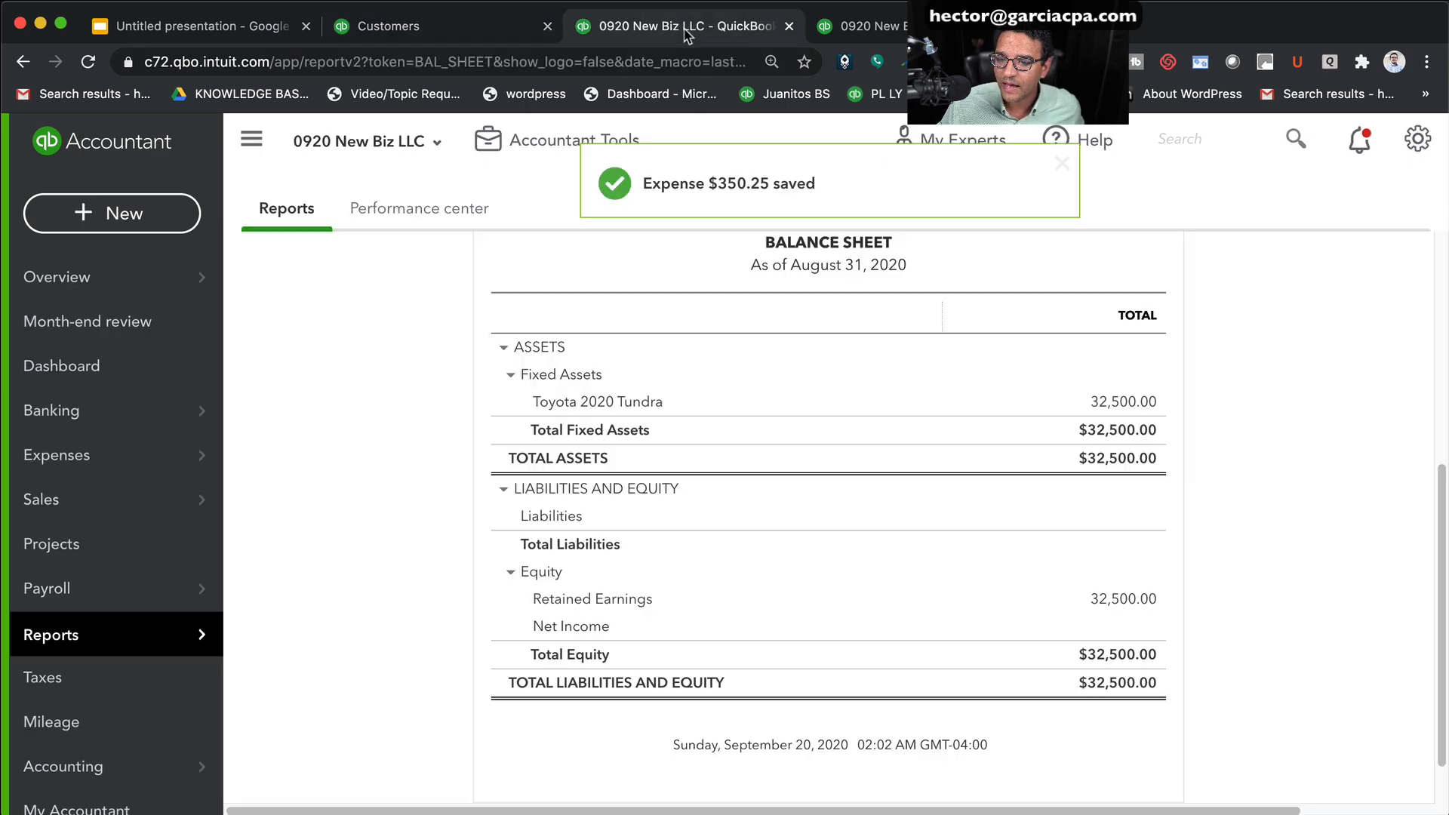
scroll(1201, 462, "up", 5)
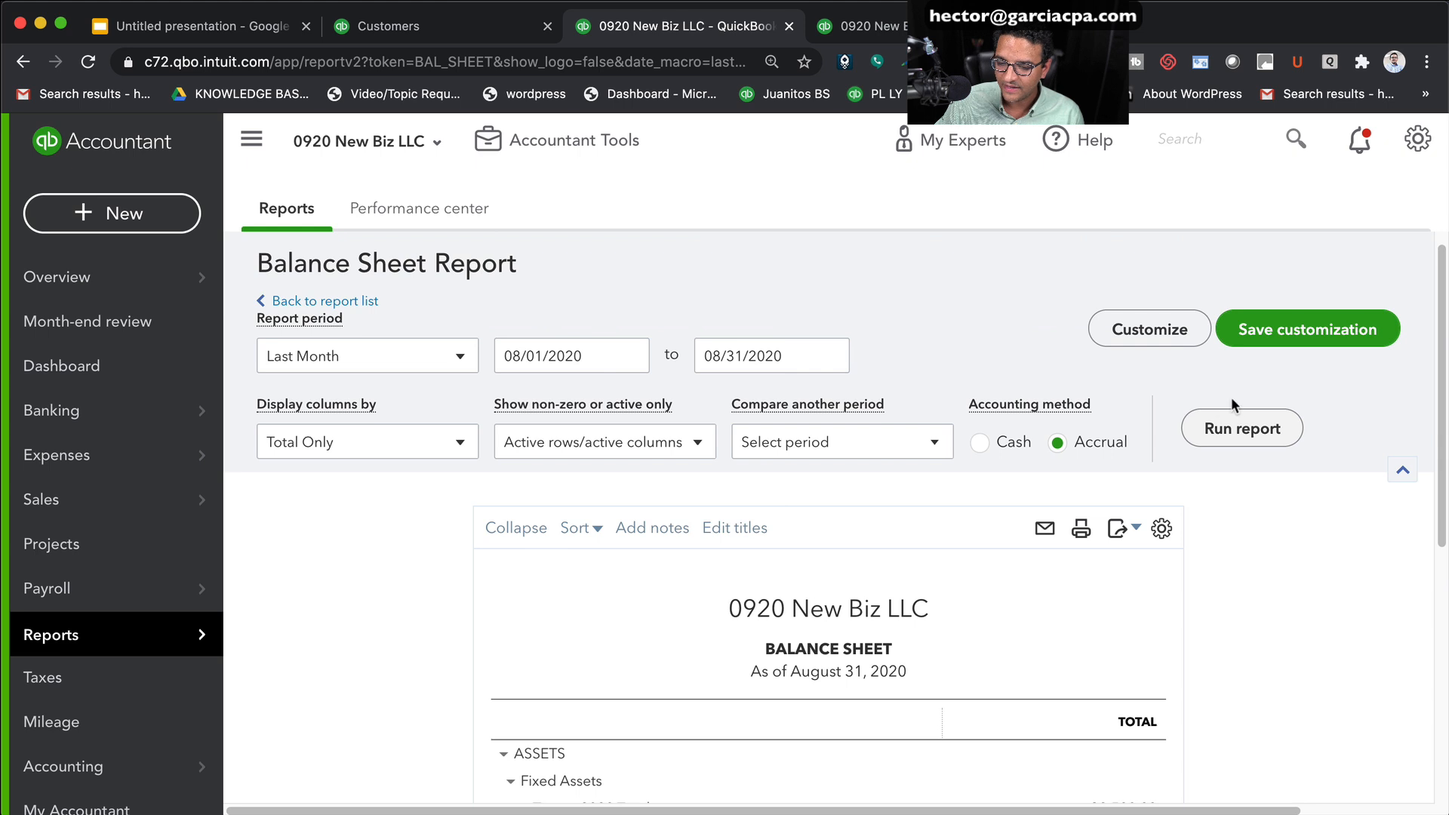
left_click(423, 356)
scroll(302, 468, "up", 3)
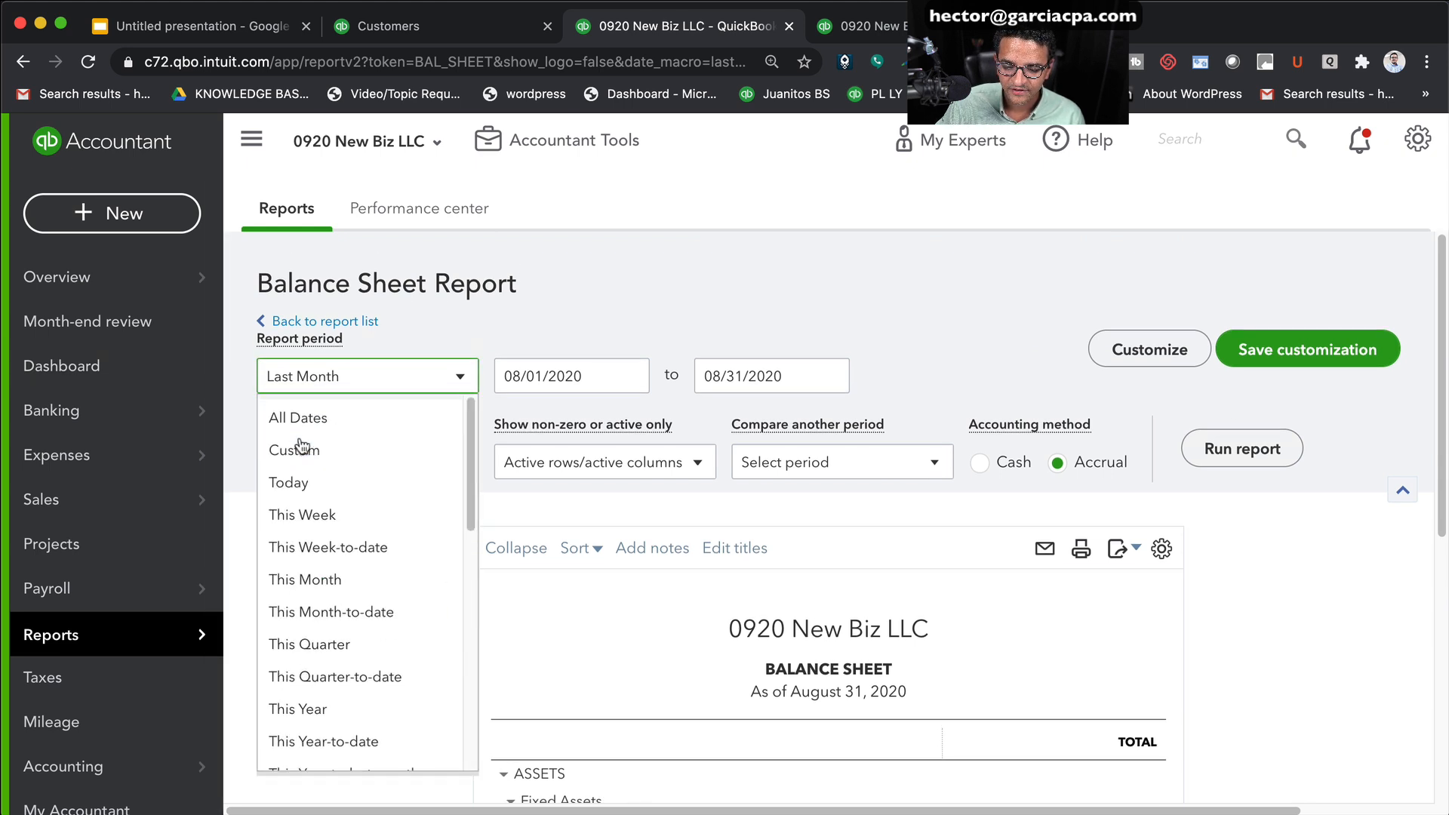
left_click(287, 415)
left_click(1253, 448)
scroll(1275, 471, "down", 6)
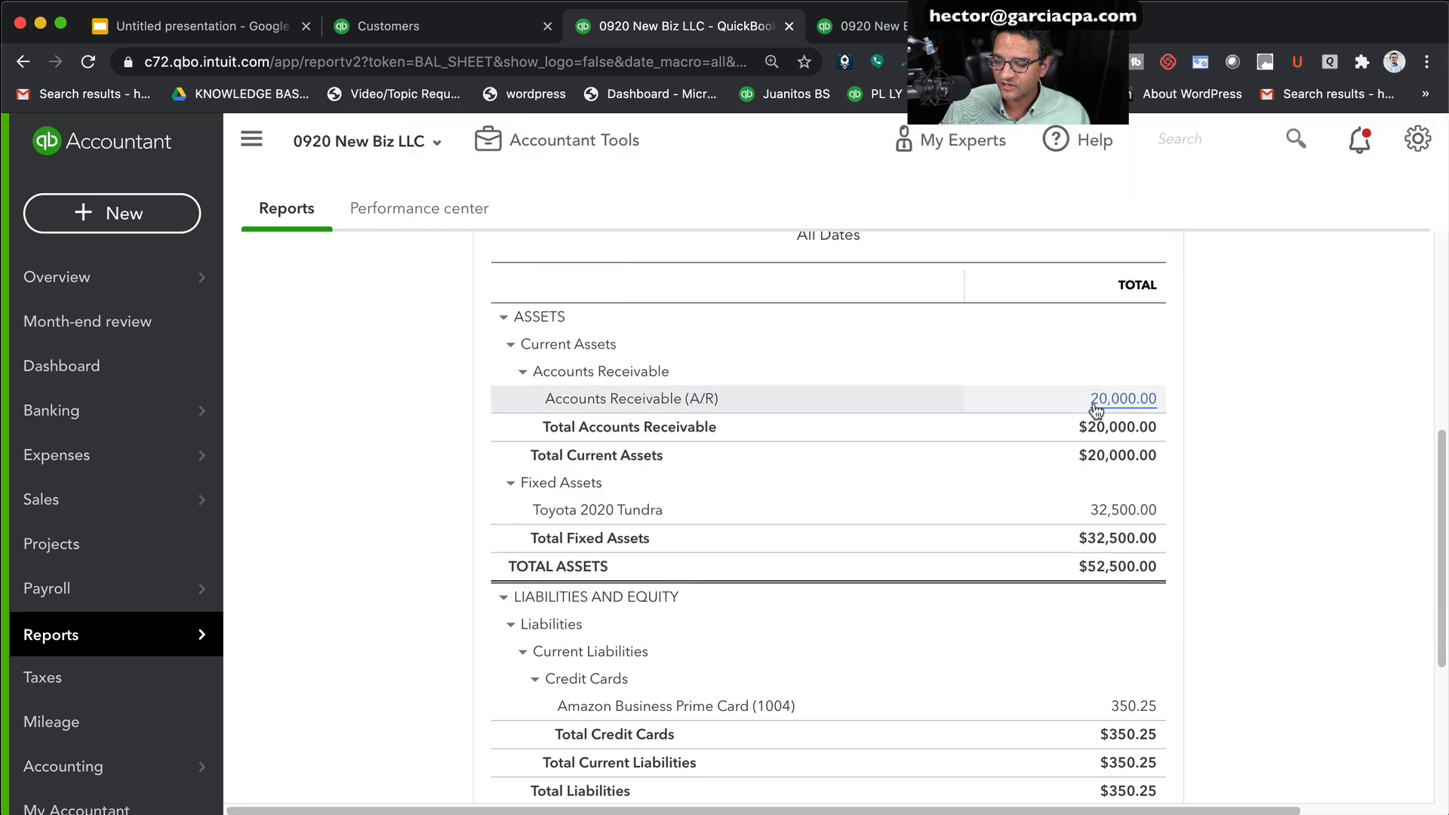
scroll(1155, 479, "down", 4)
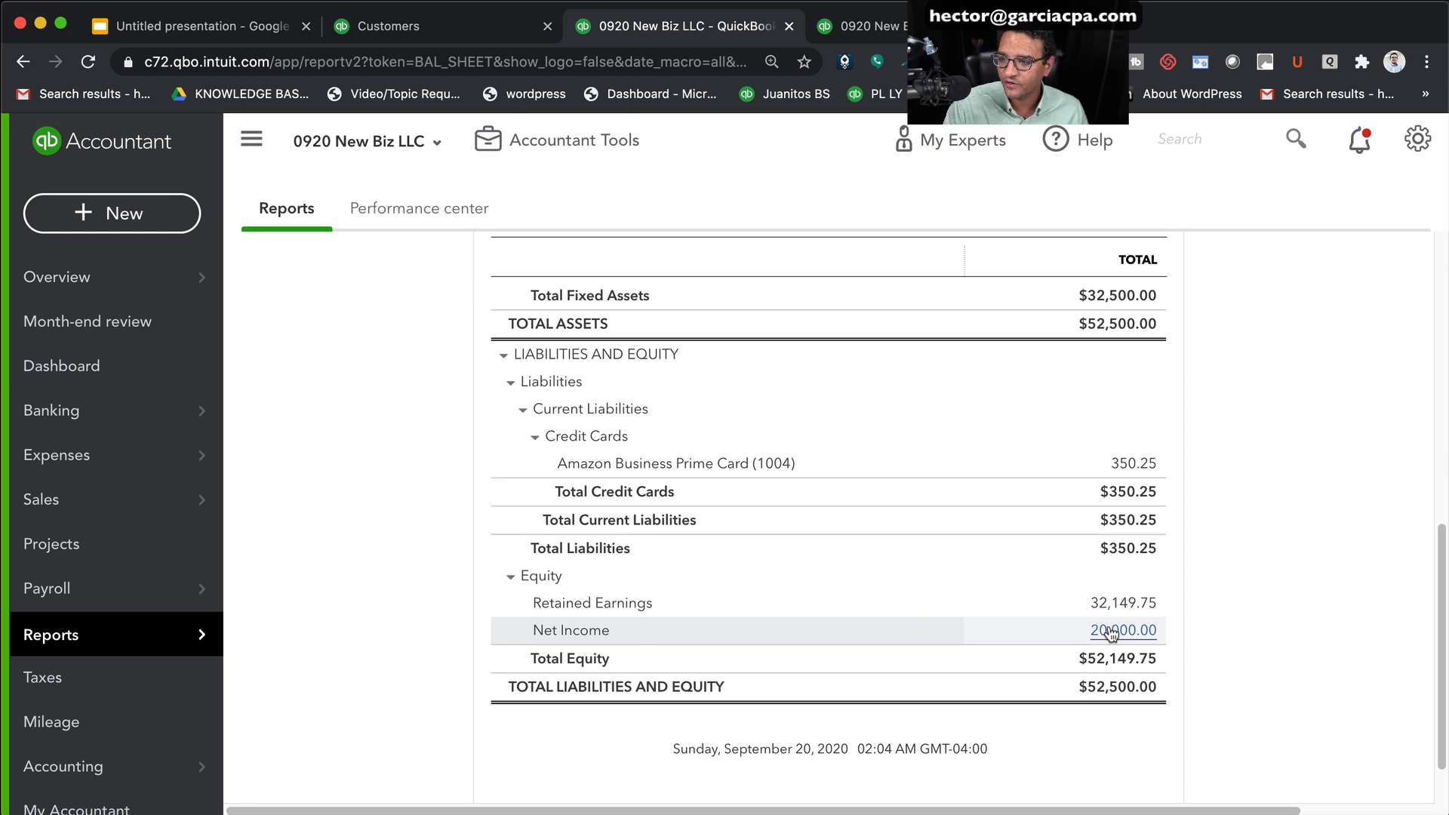
Open the recent 09/20/2020 invoice for XXX CORPORATION and check the product/service choices on line 1
left_click(1185, 140)
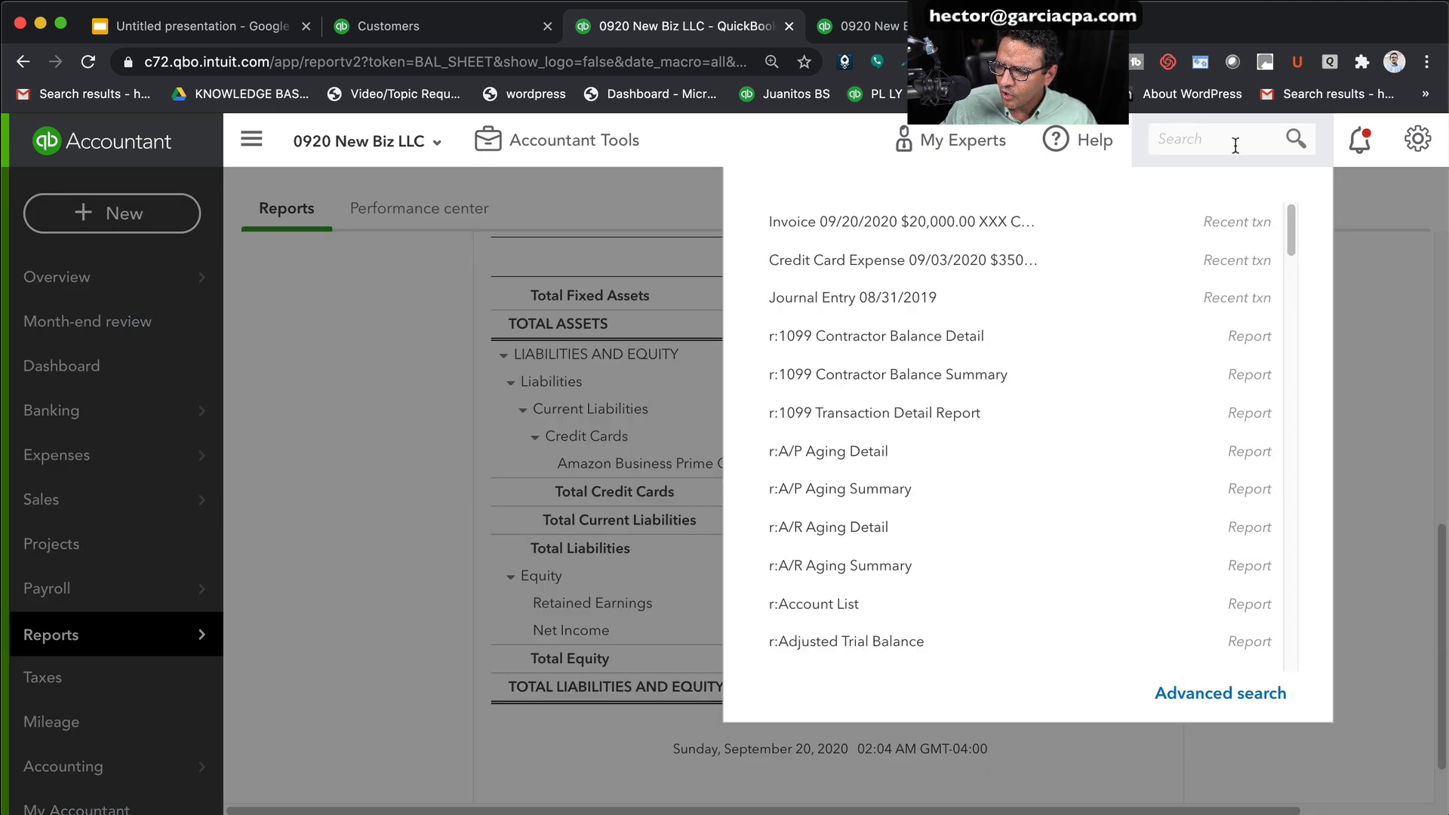
left_click(903, 226)
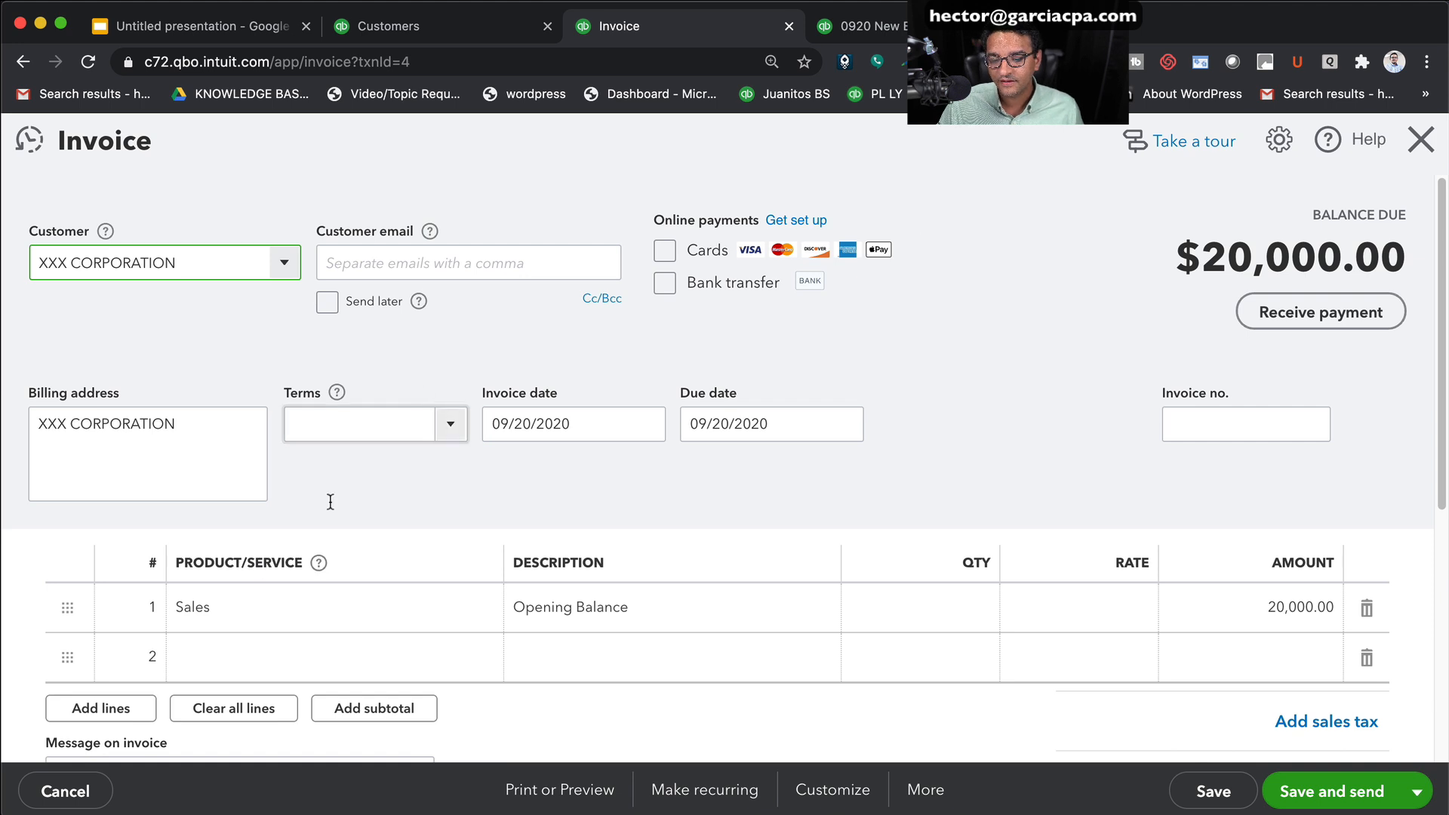
left_click(243, 603)
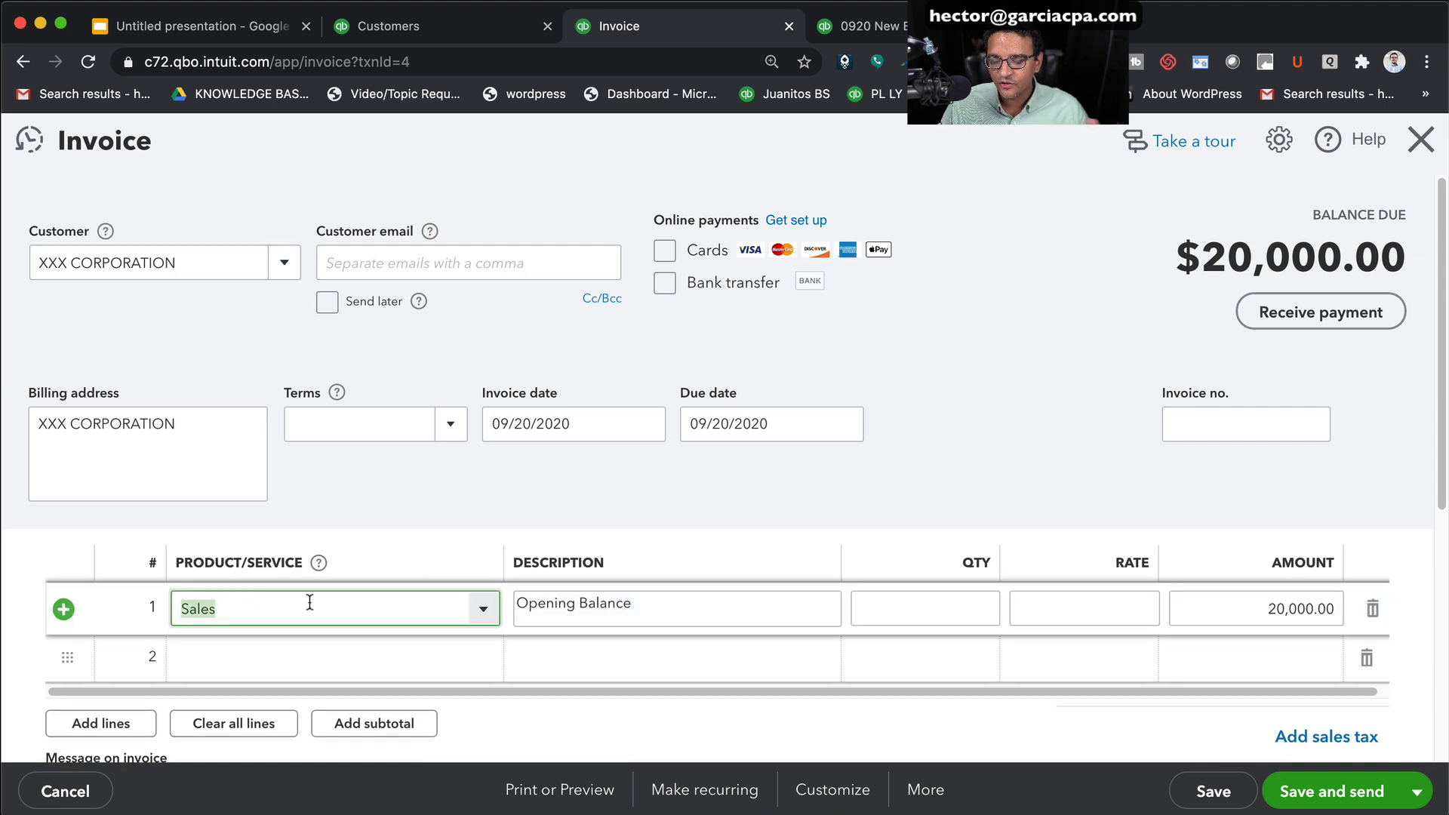
left_click(478, 615)
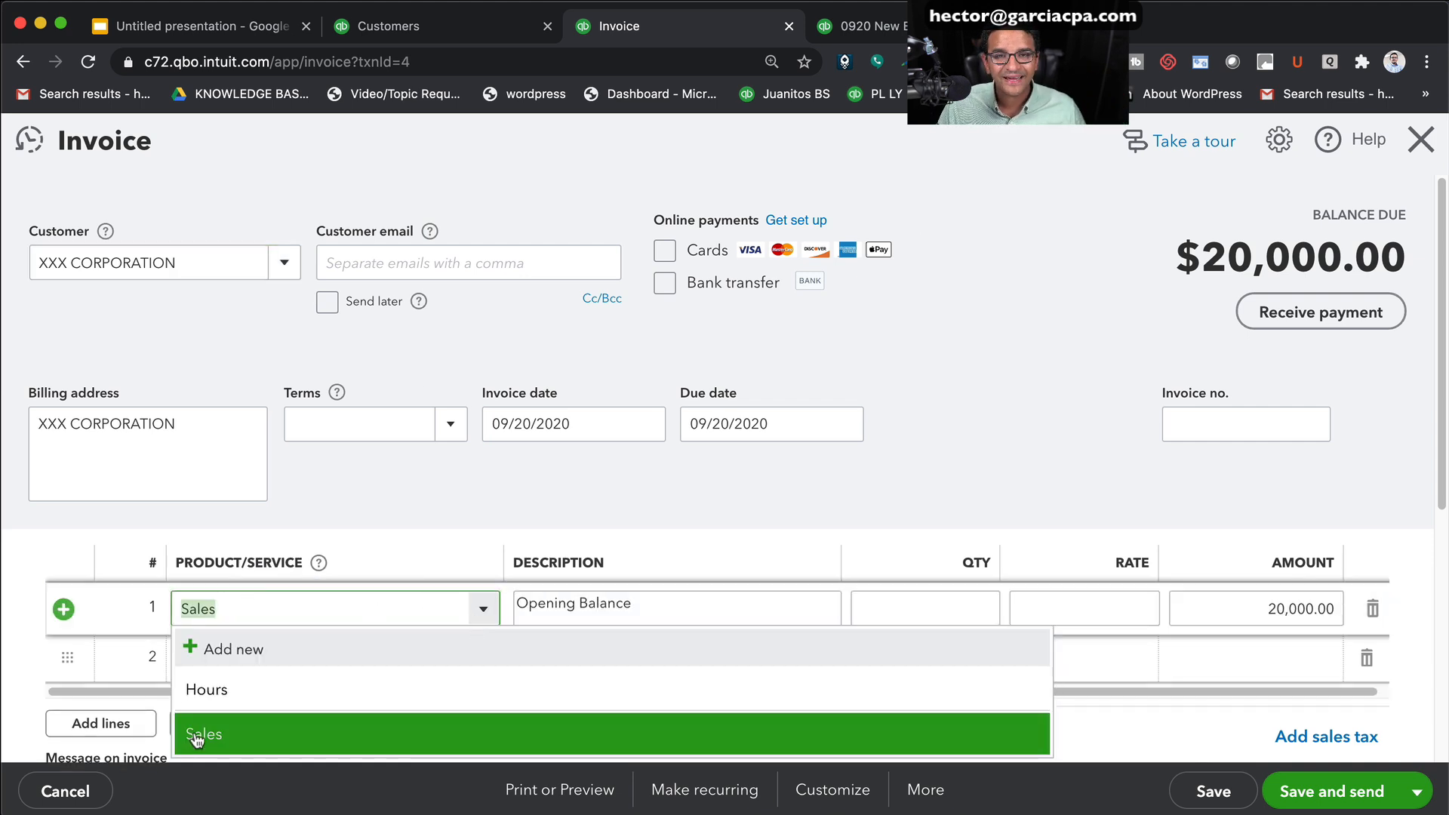
left_click(387, 507)
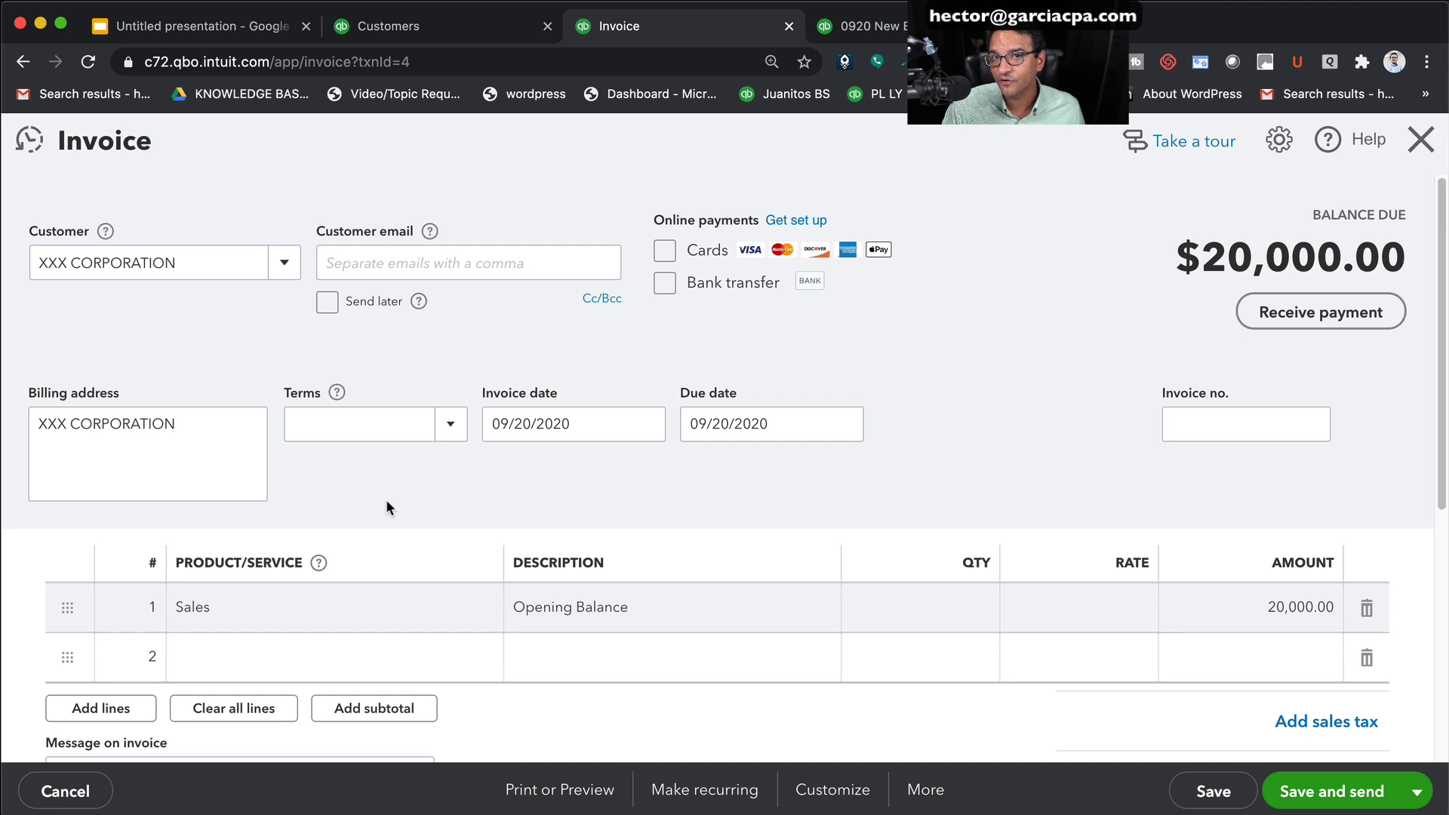
Examine the product/service, description, and amount on the opening balance invoice's first line
left_click(256, 610)
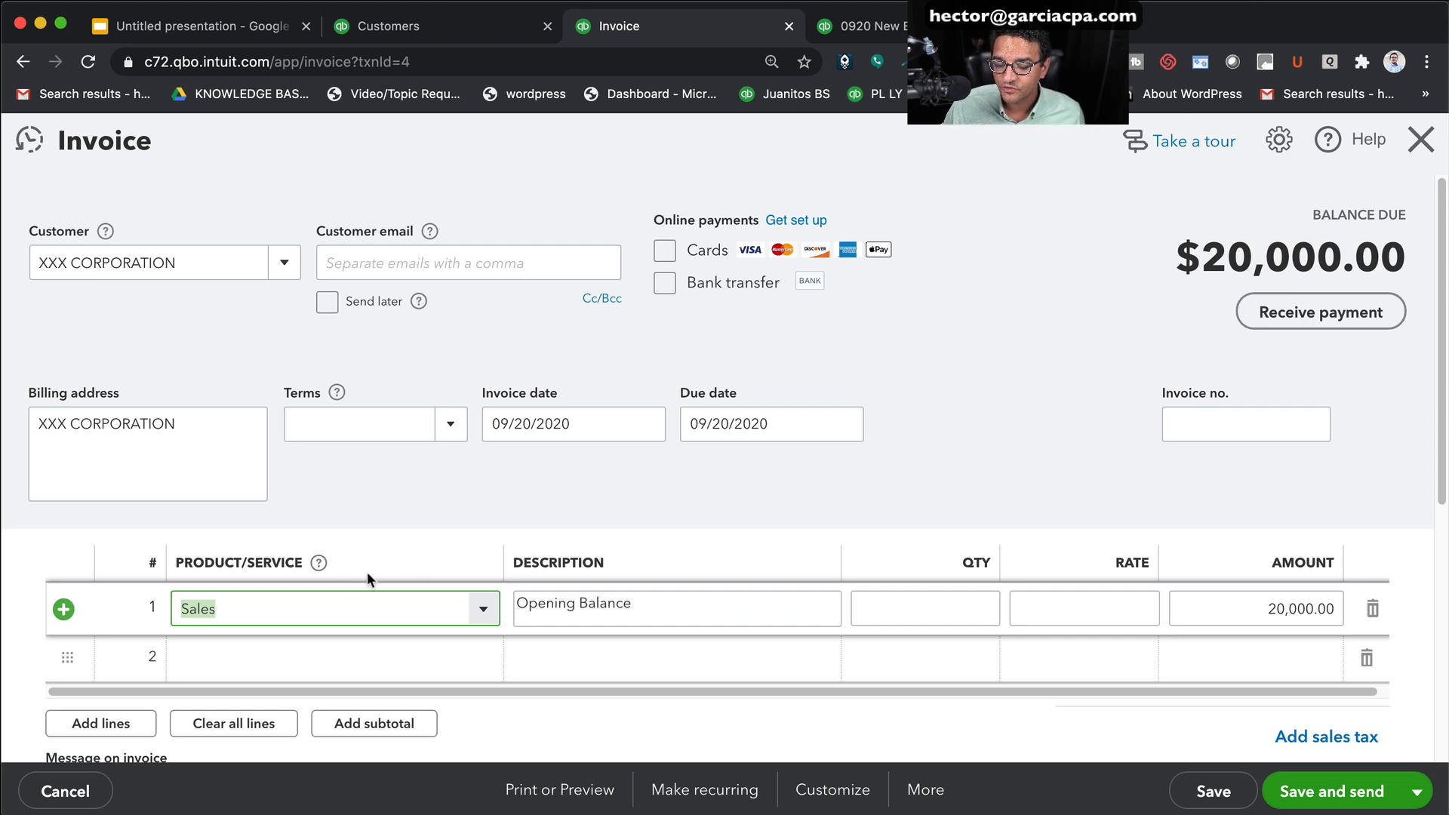
left_click(356, 608)
left_click_drag(356, 608, 101, 580)
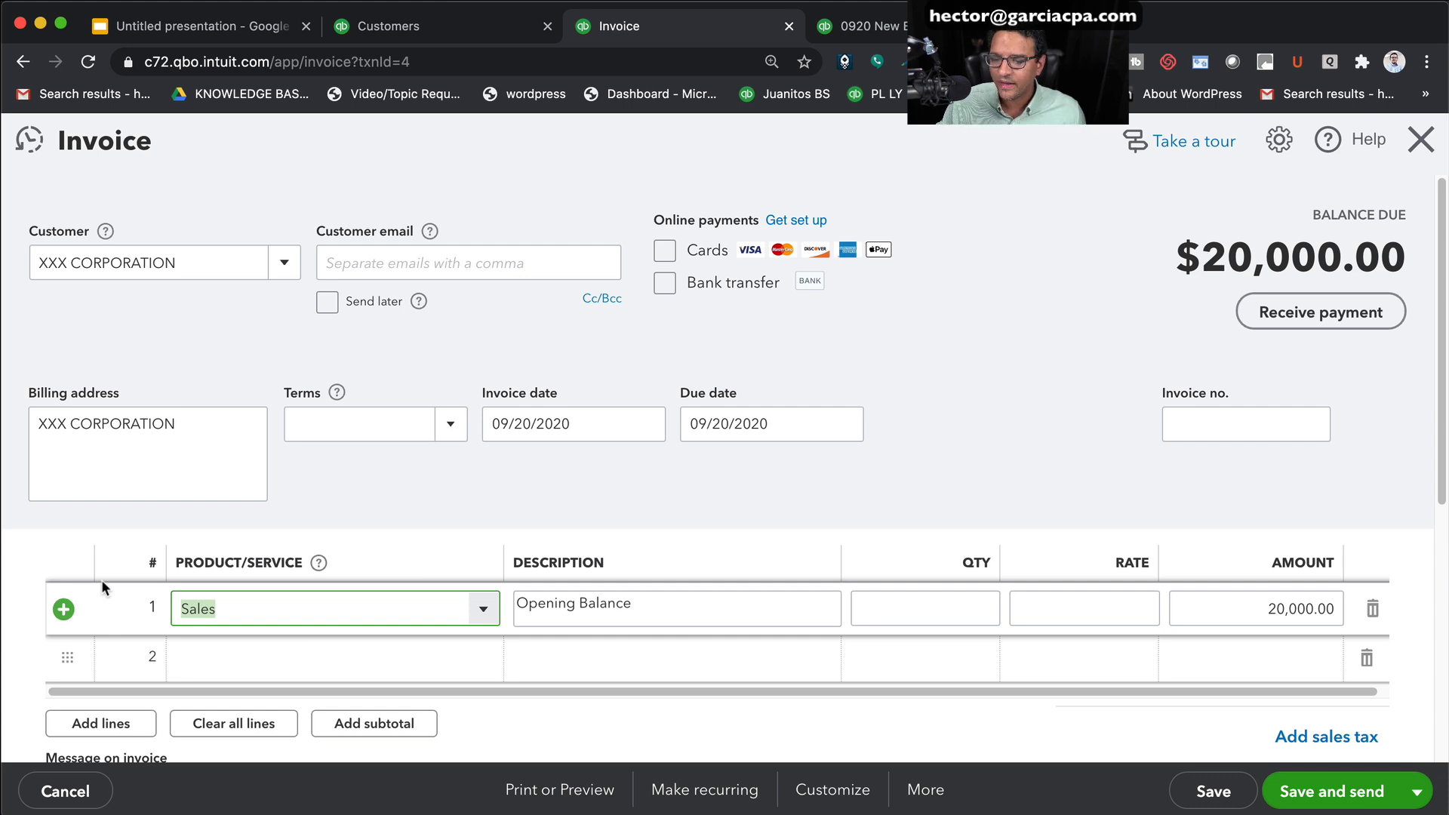
key("Tab")
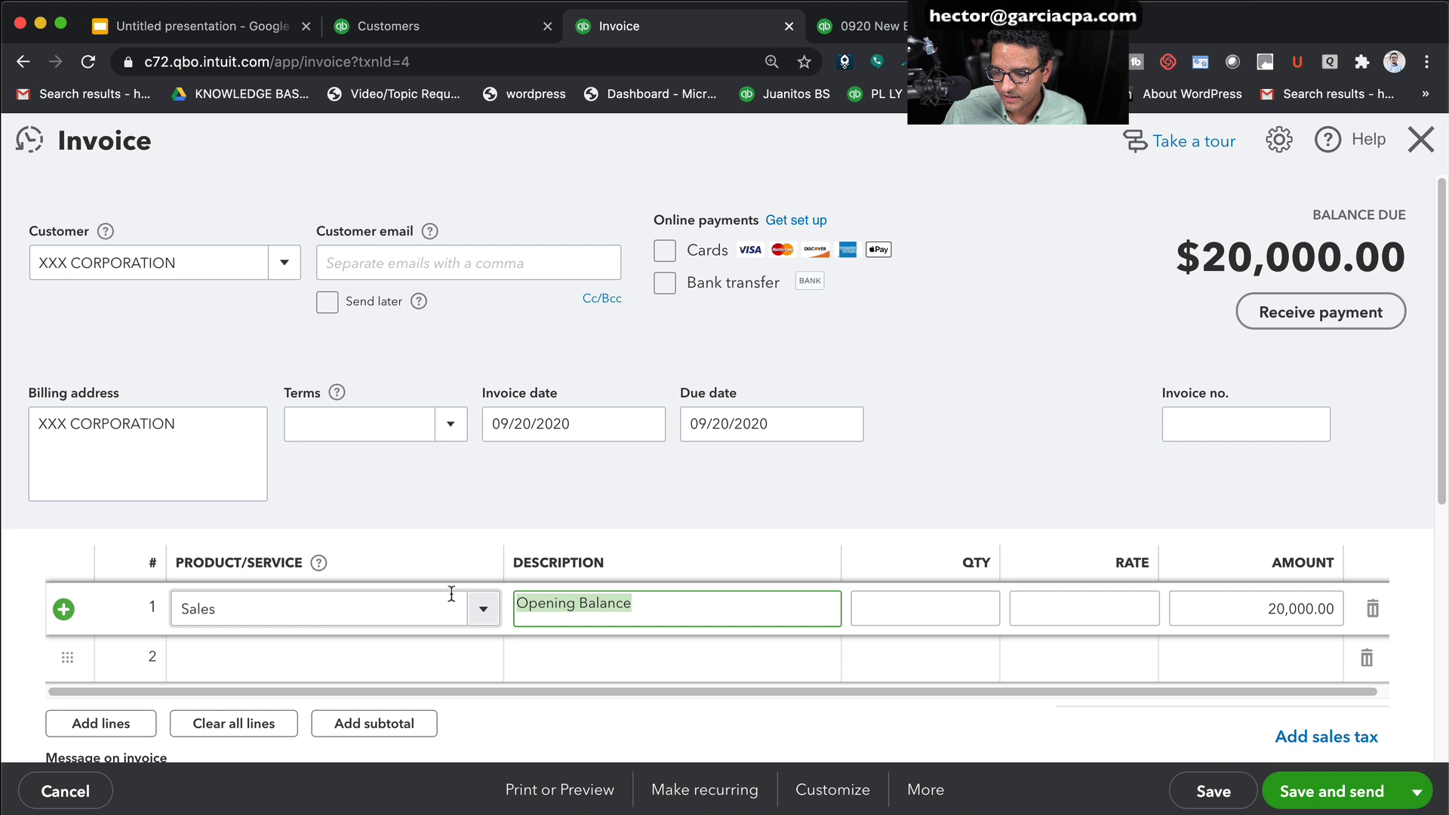
left_click(1246, 604)
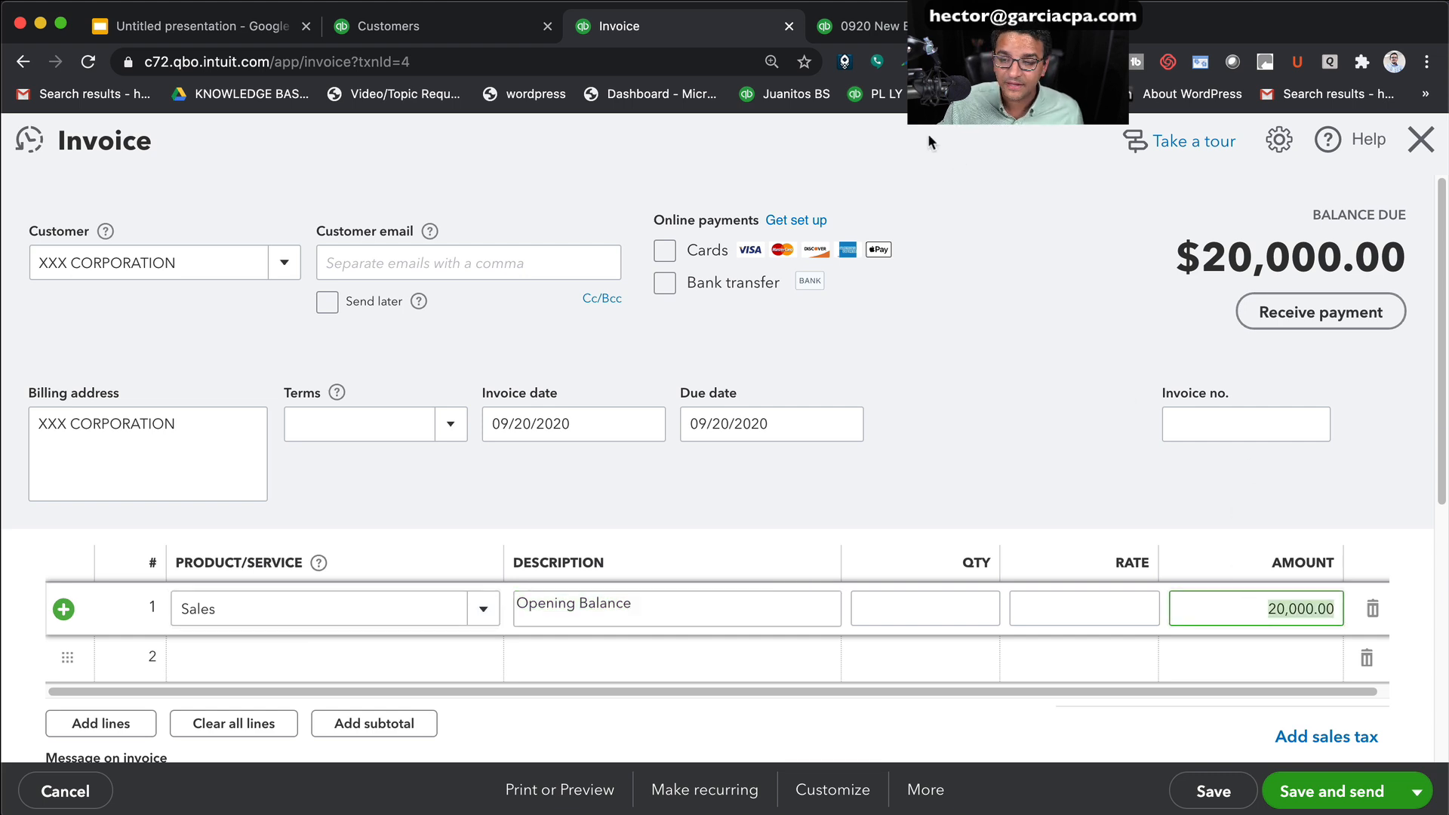
Rerun the Profit and Loss report for All Dates and examine the income and net income lines
left_click(894, 29)
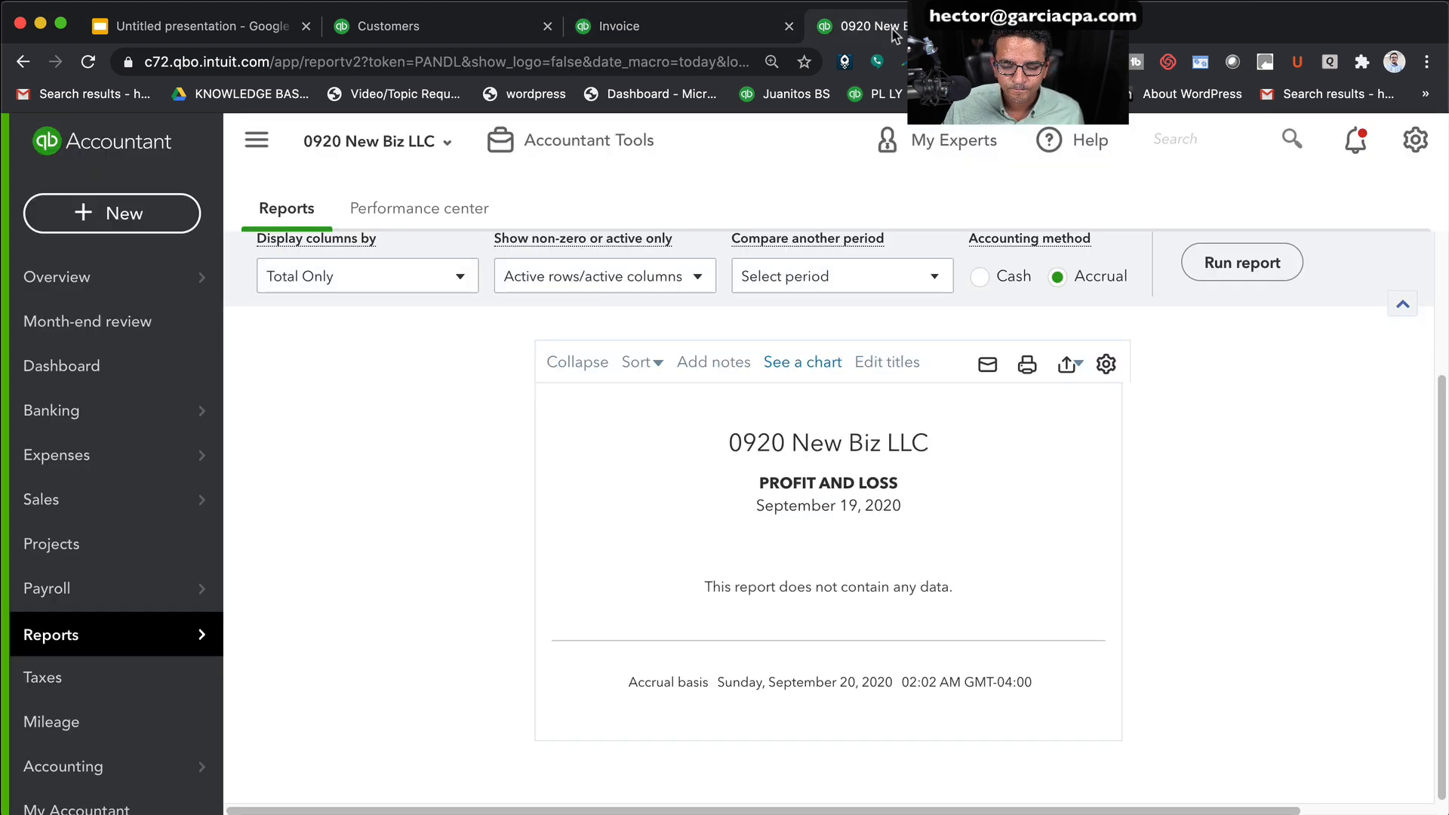
left_click(1240, 264)
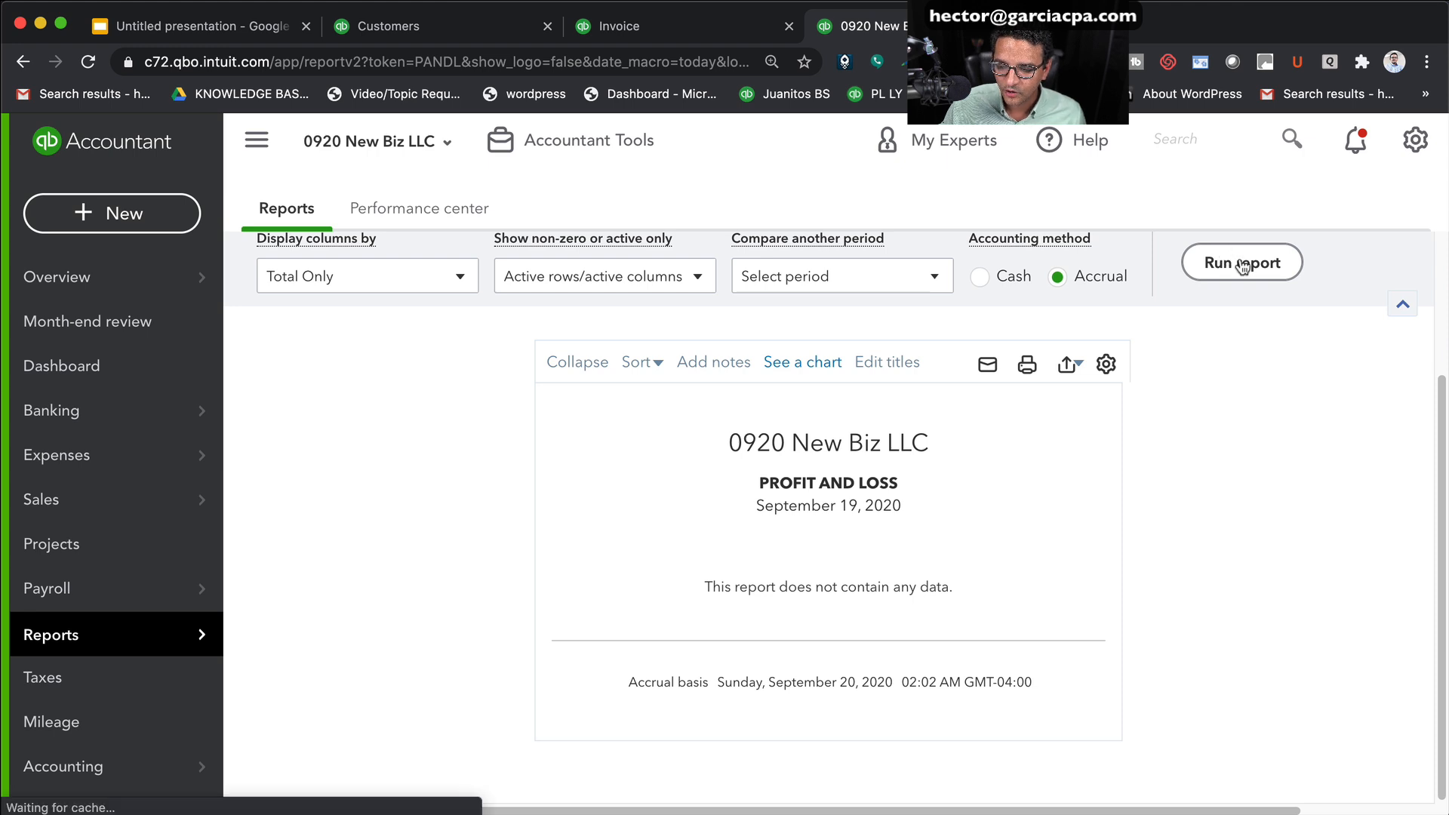
scroll(316, 287, "up", 3)
left_click(365, 381)
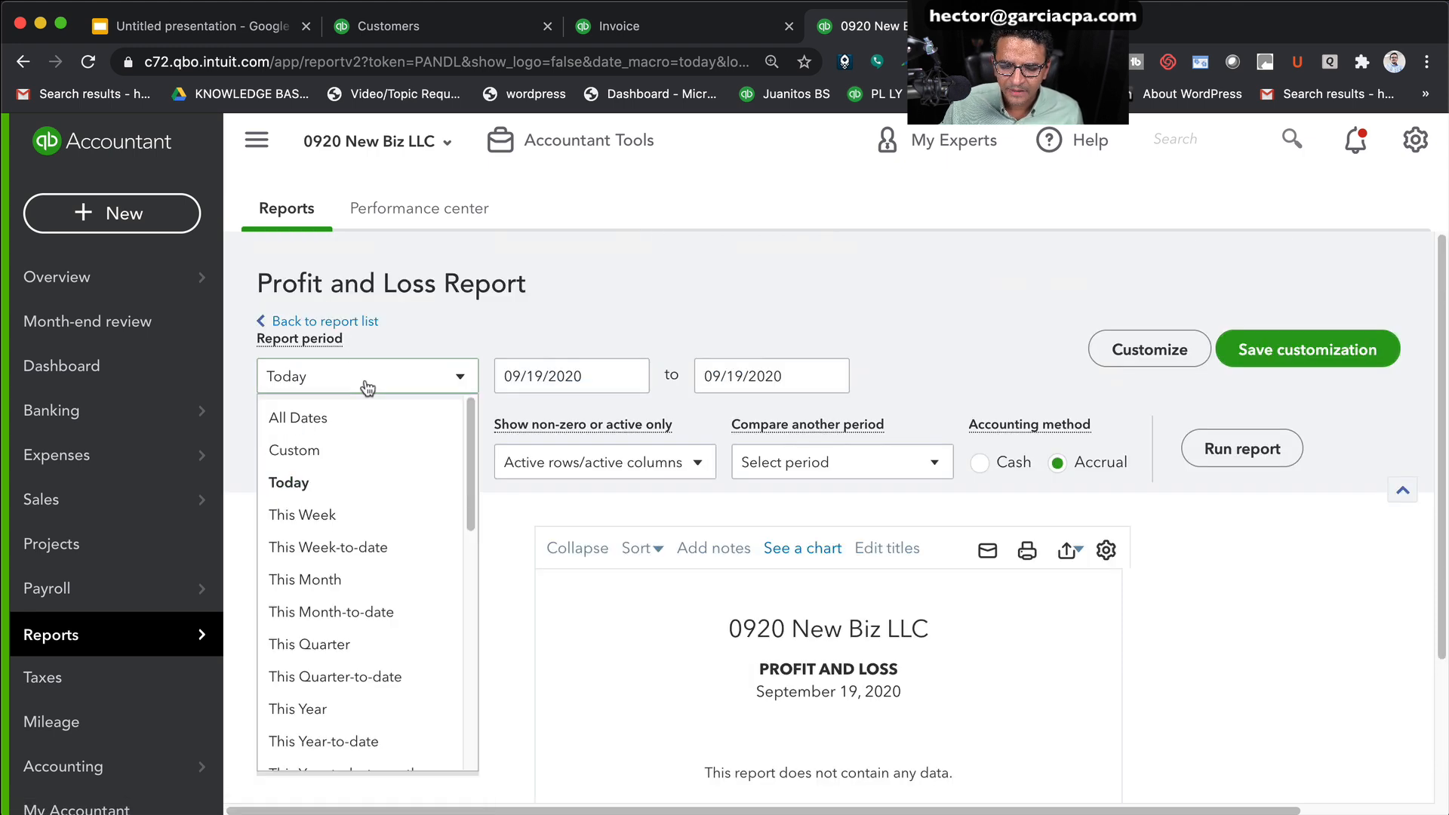
left_click(283, 414)
left_click(1259, 457)
scroll(1175, 545, "down", 4)
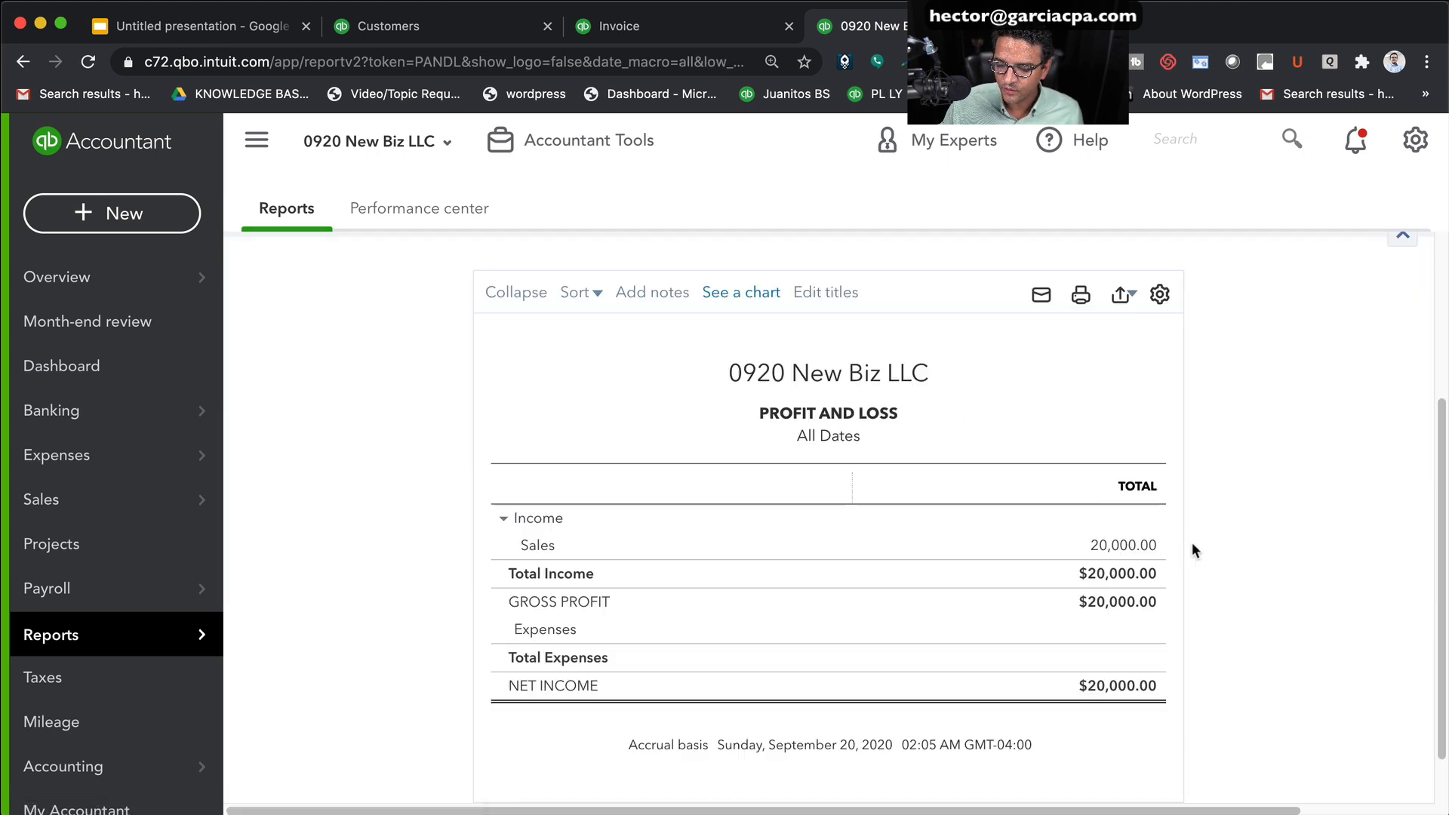
scroll(586, 522, "down", 1)
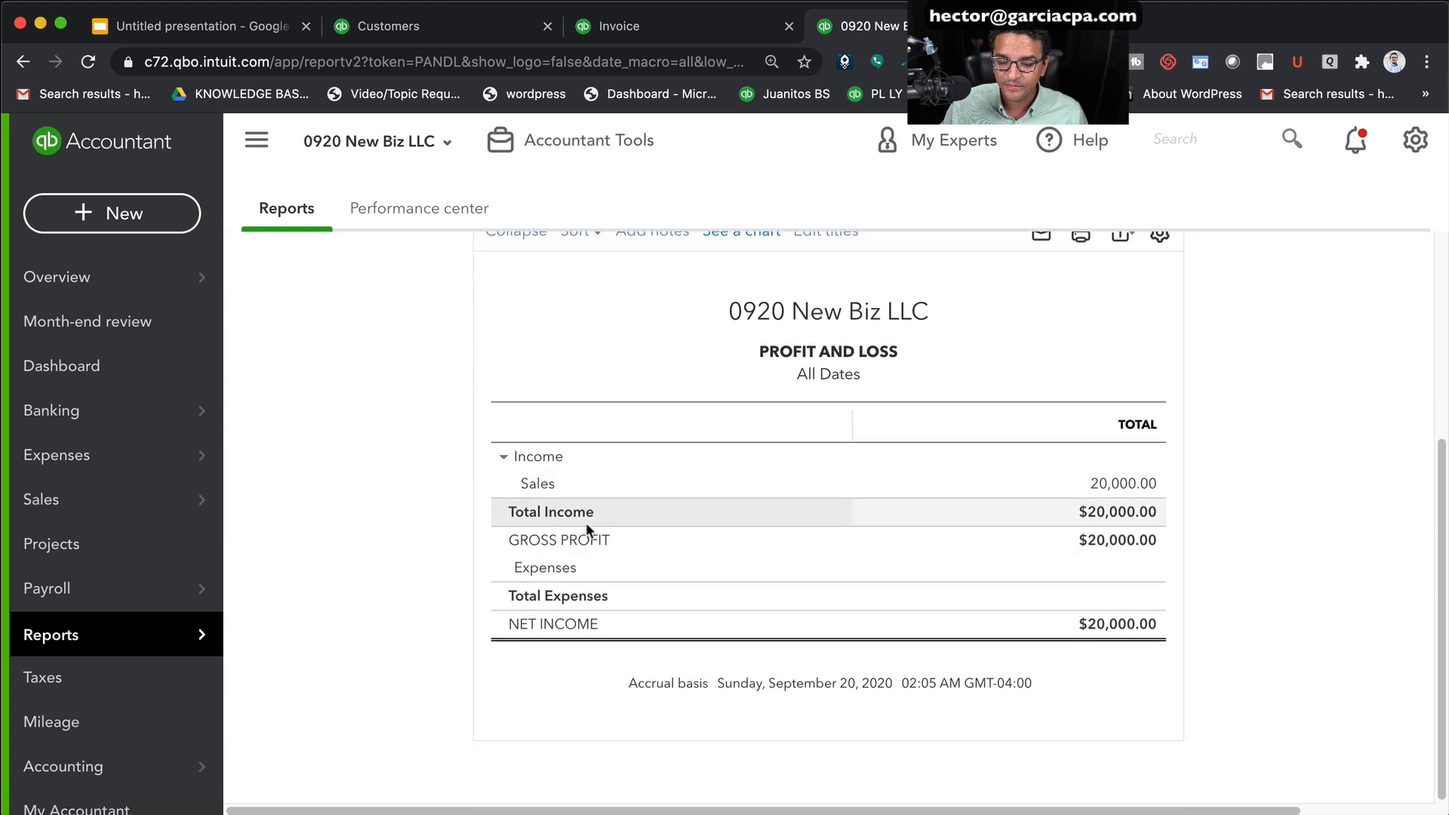
scroll(1136, 498, "up", 3)
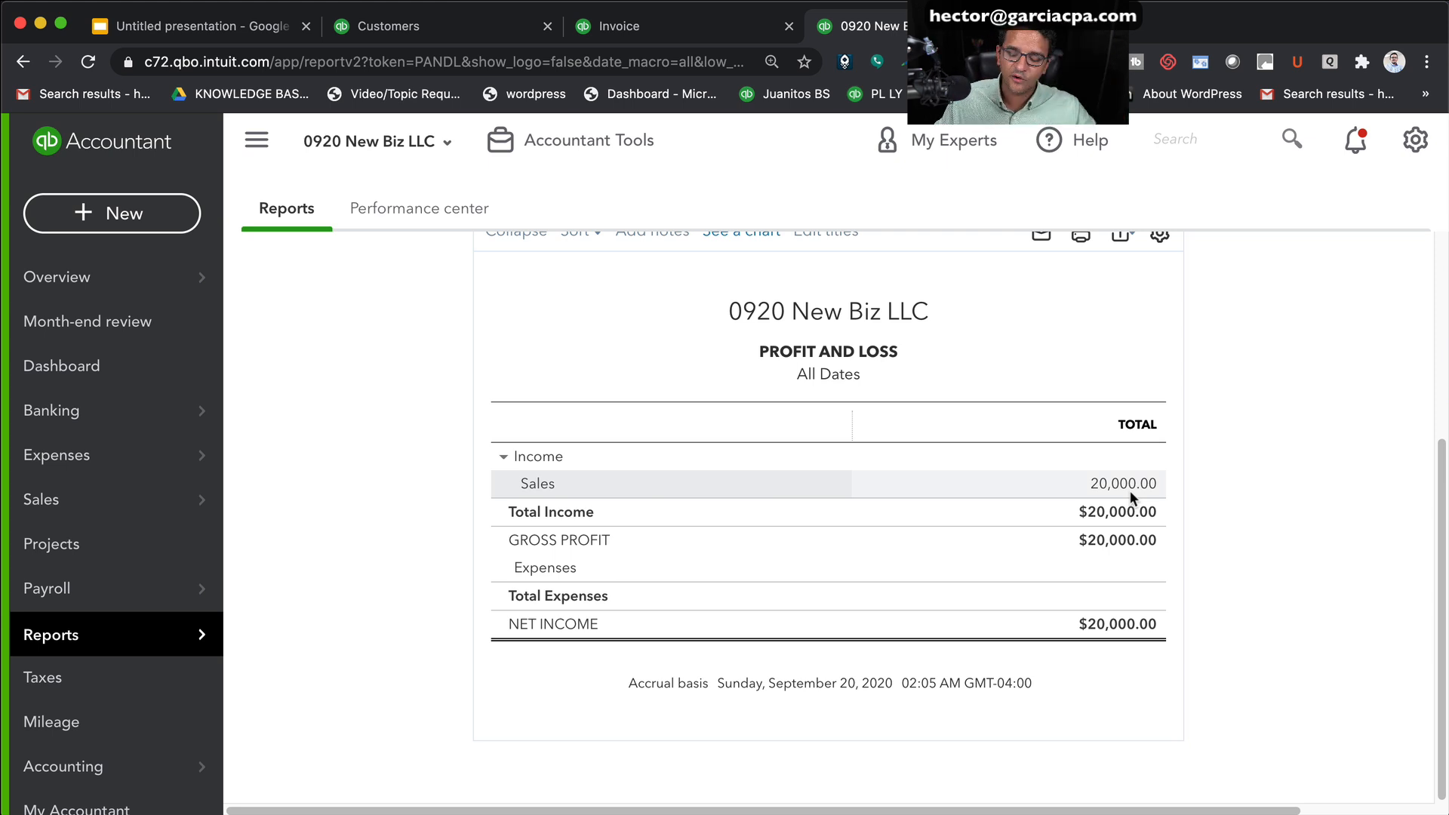
Revisit the XXX CORPORATION customer record and its opening balance invoice, and return to the Profit and Loss report
left_click(529, 26)
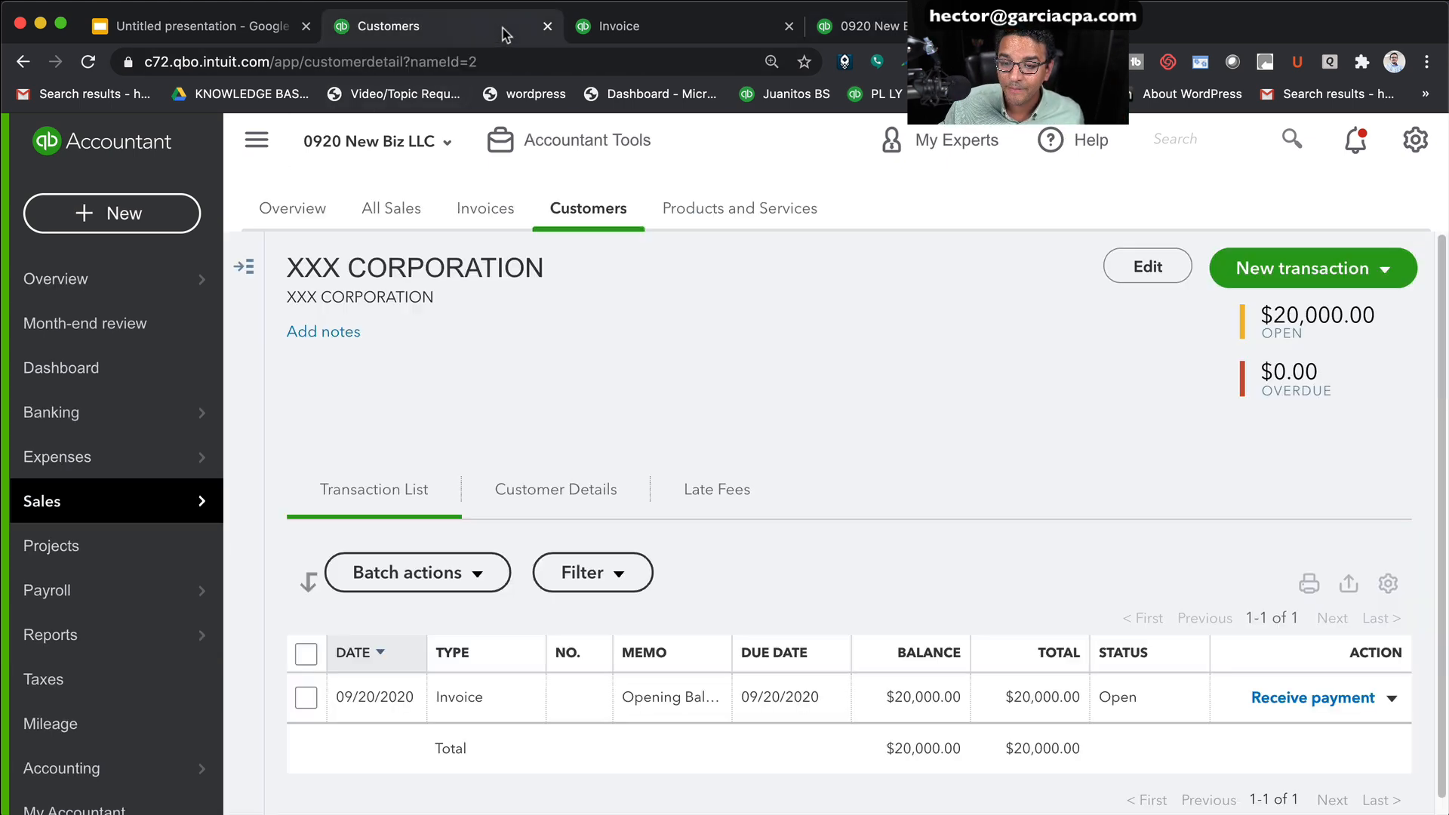
left_click(691, 27)
left_click(879, 27)
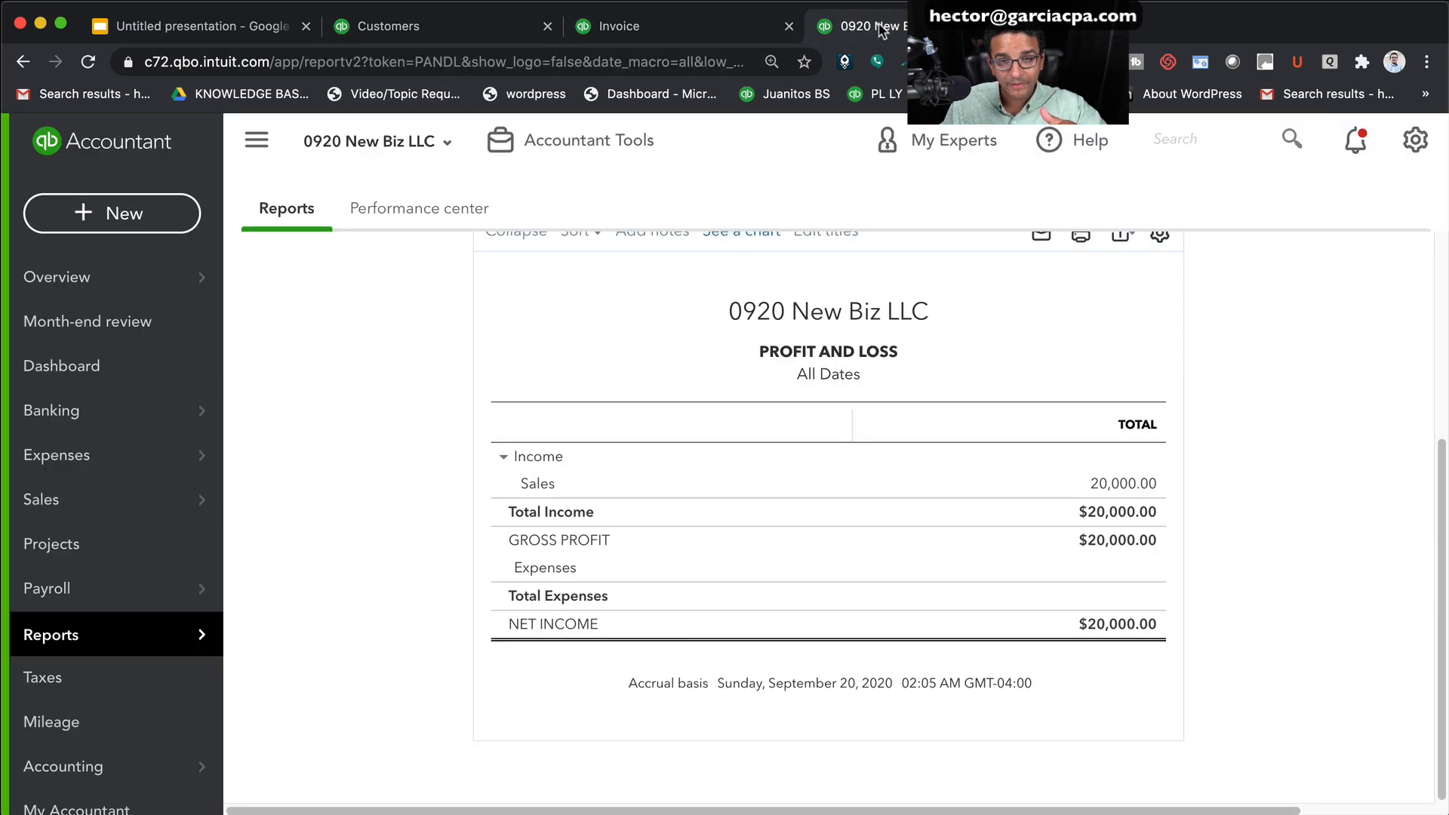
Run the All Dates Profit and Loss report on a cash basis and rerun it on an accrual basis for comparison
scroll(1099, 563, "up", 3)
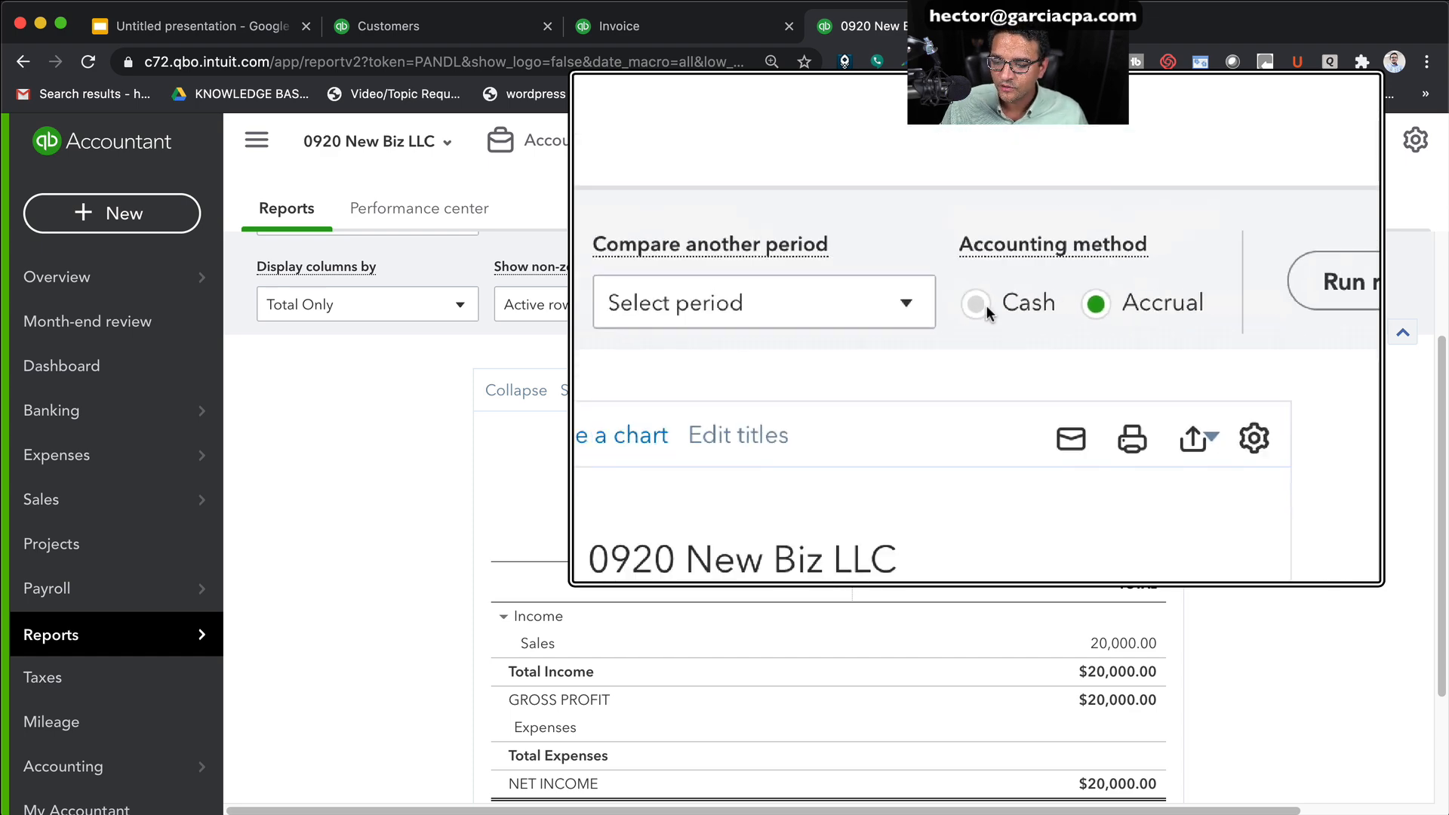
left_click(982, 305)
left_click(1273, 293)
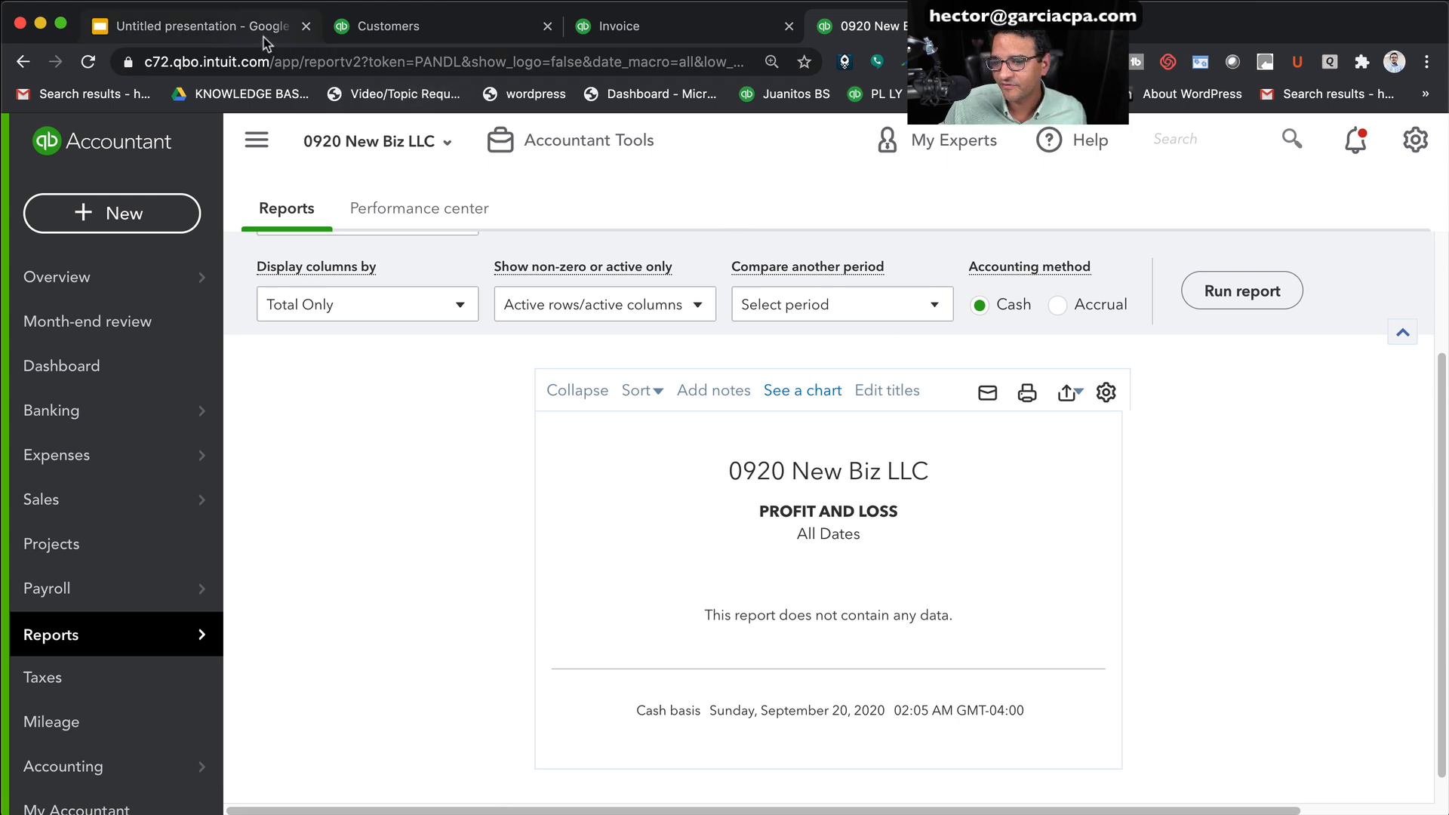
left_click(1058, 304)
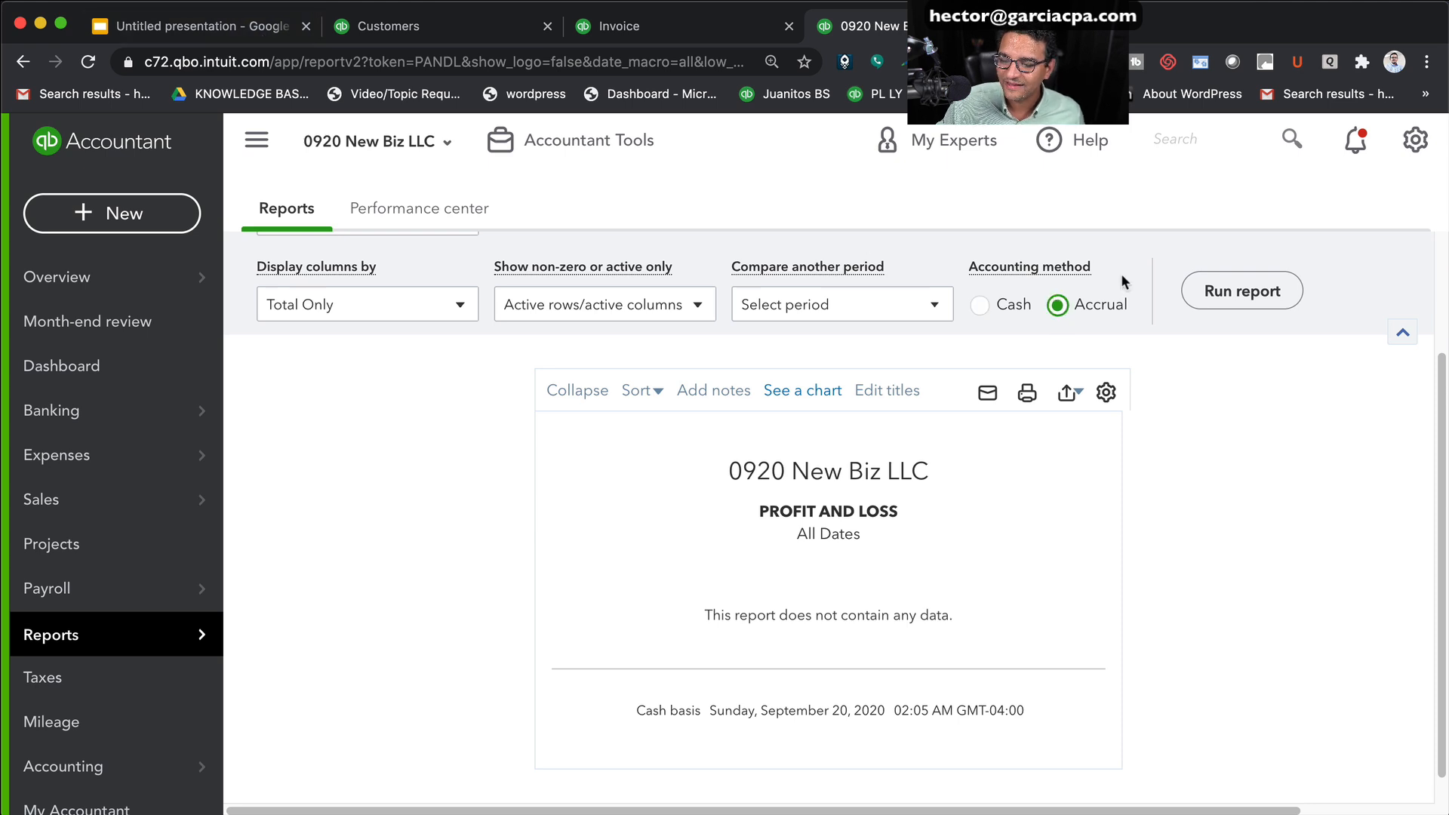
left_click(1211, 291)
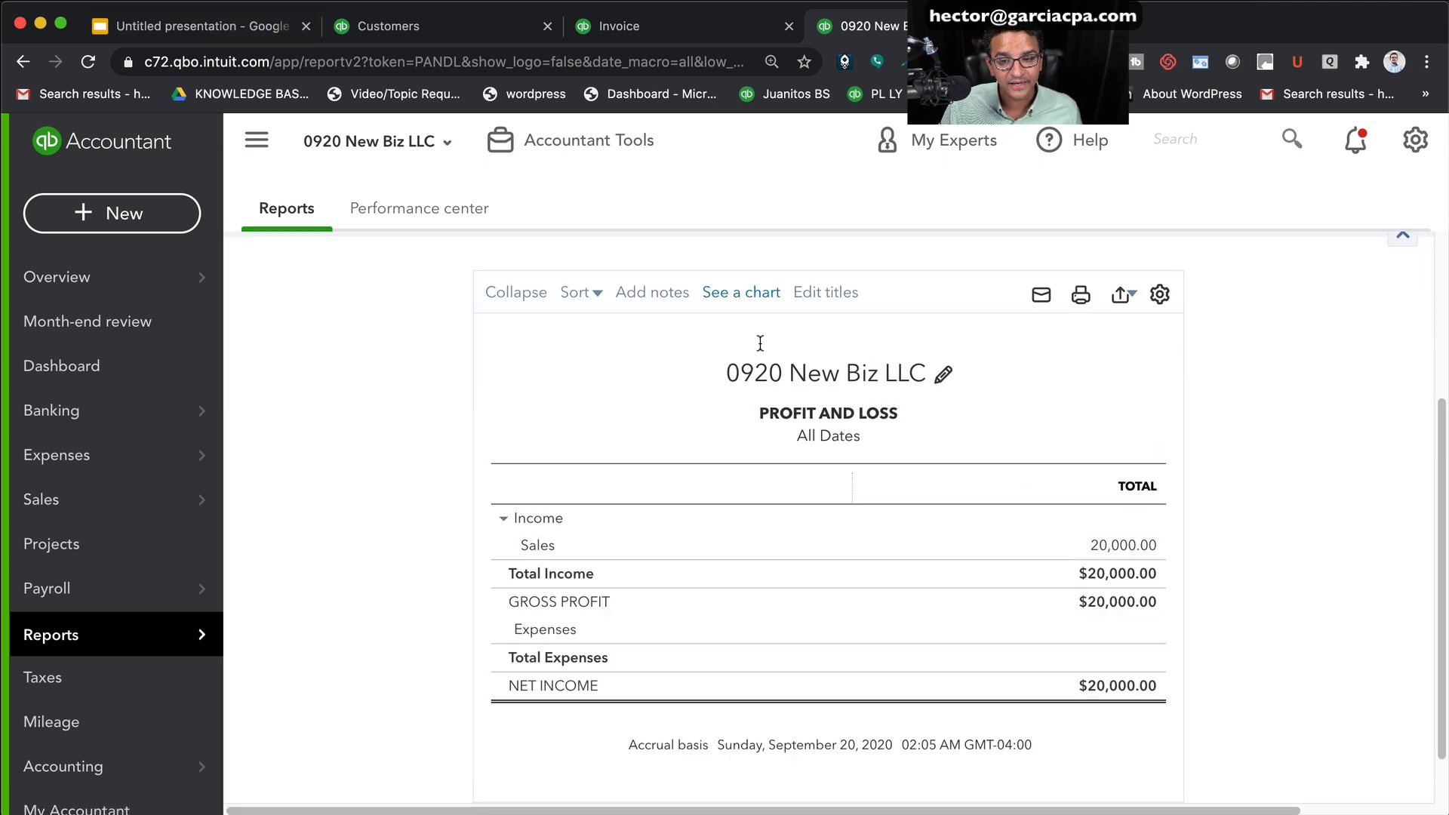
Switch to the Google Slides presentation and highlight the "New Vendor with balance" bullet on the Opening Balances slide
left_click(197, 35)
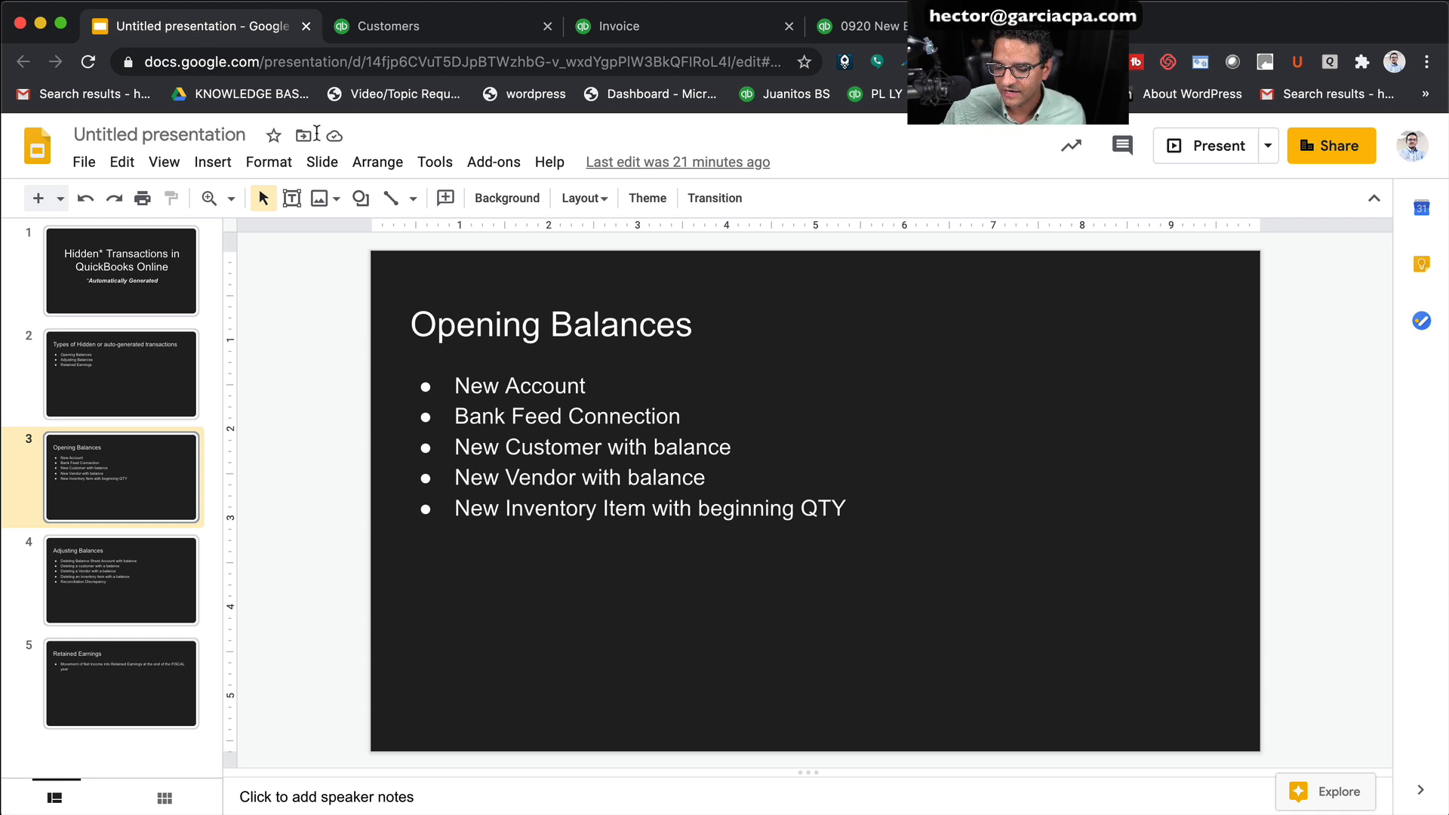
left_click(696, 483)
left_click_drag(714, 479, 411, 474)
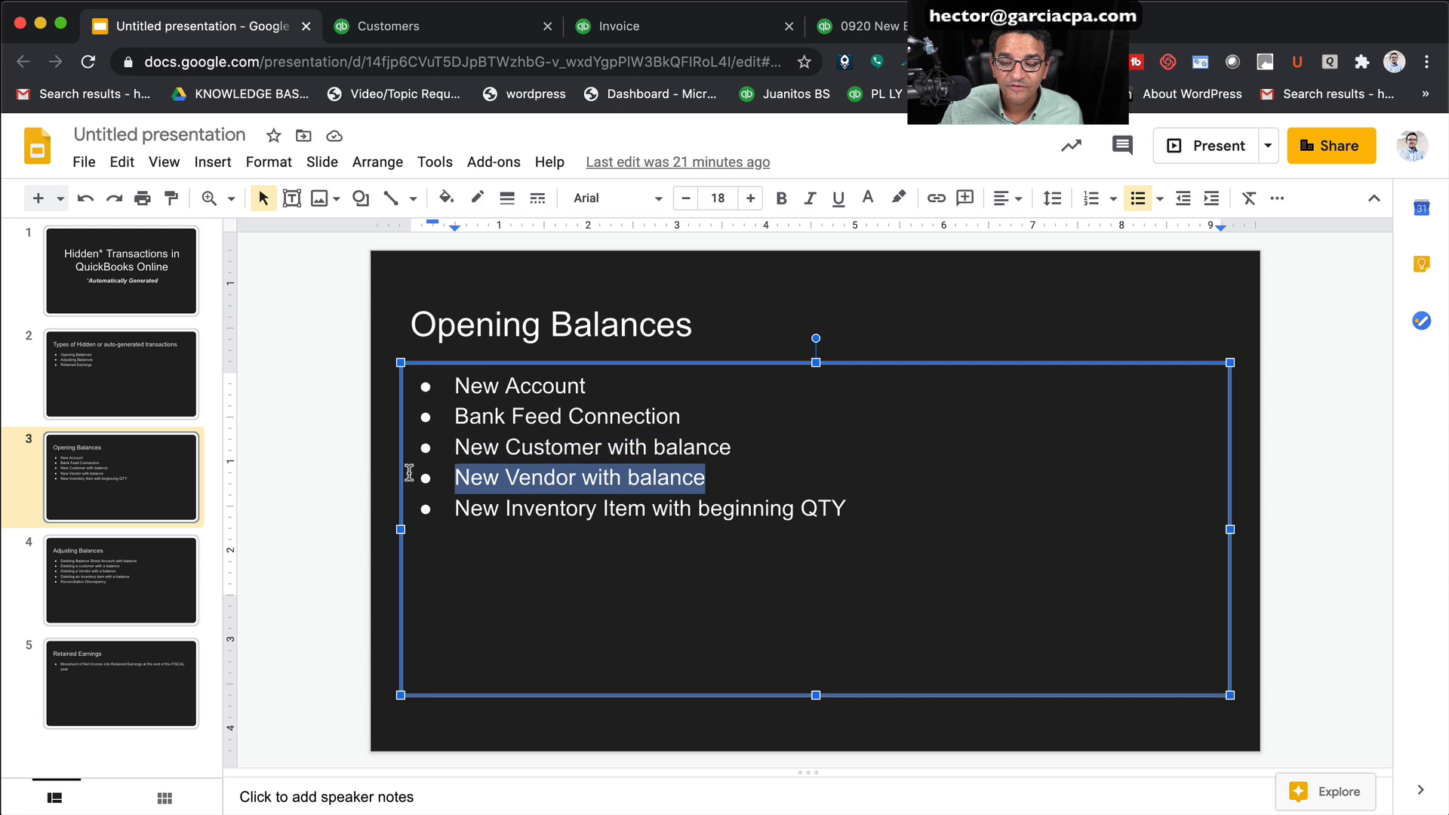
Switch back to QuickBooks Online and start adding a vendor manually with the company name YYY SUPPLIER
left_click(407, 25)
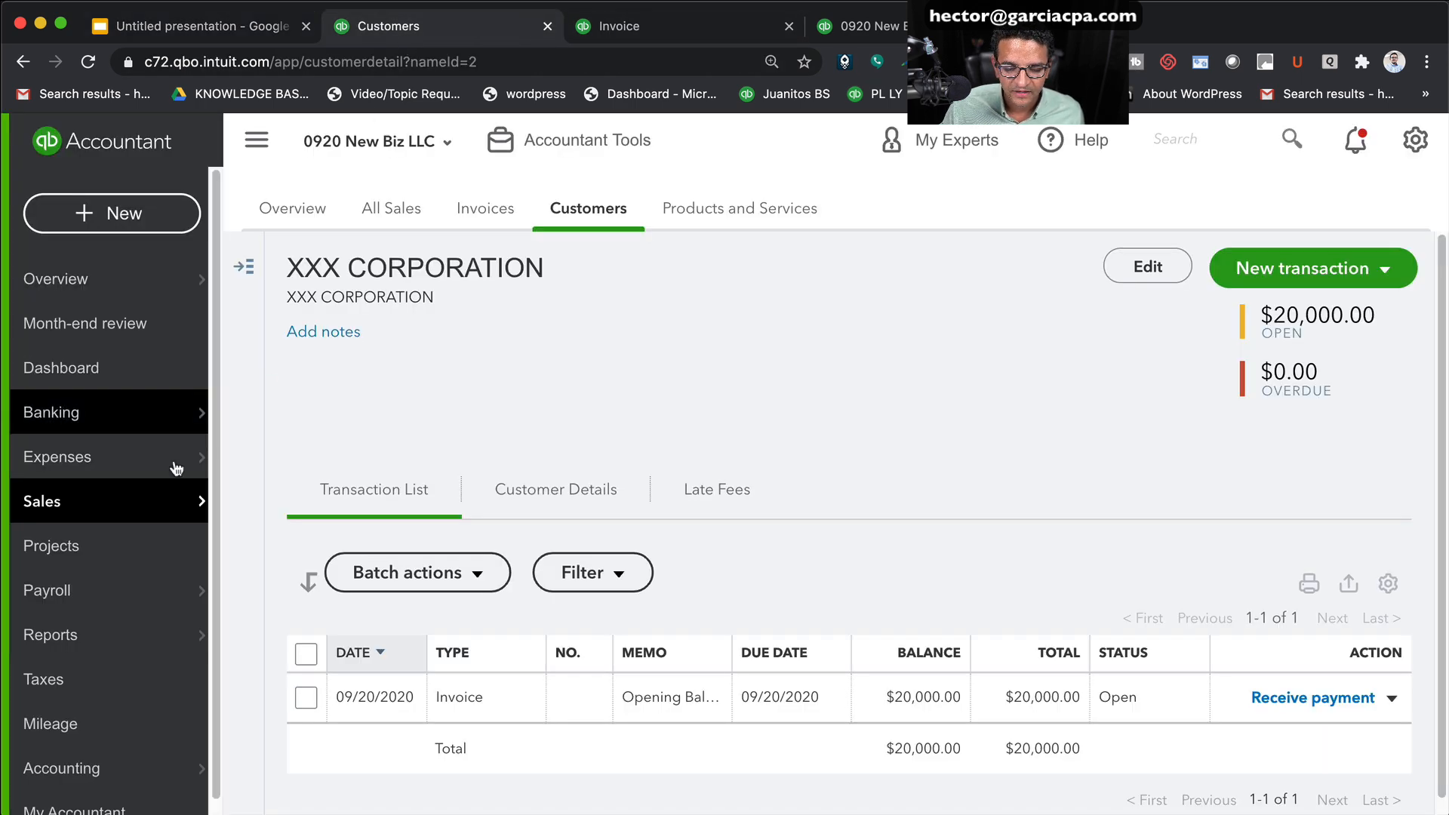
mouse_move(88, 458)
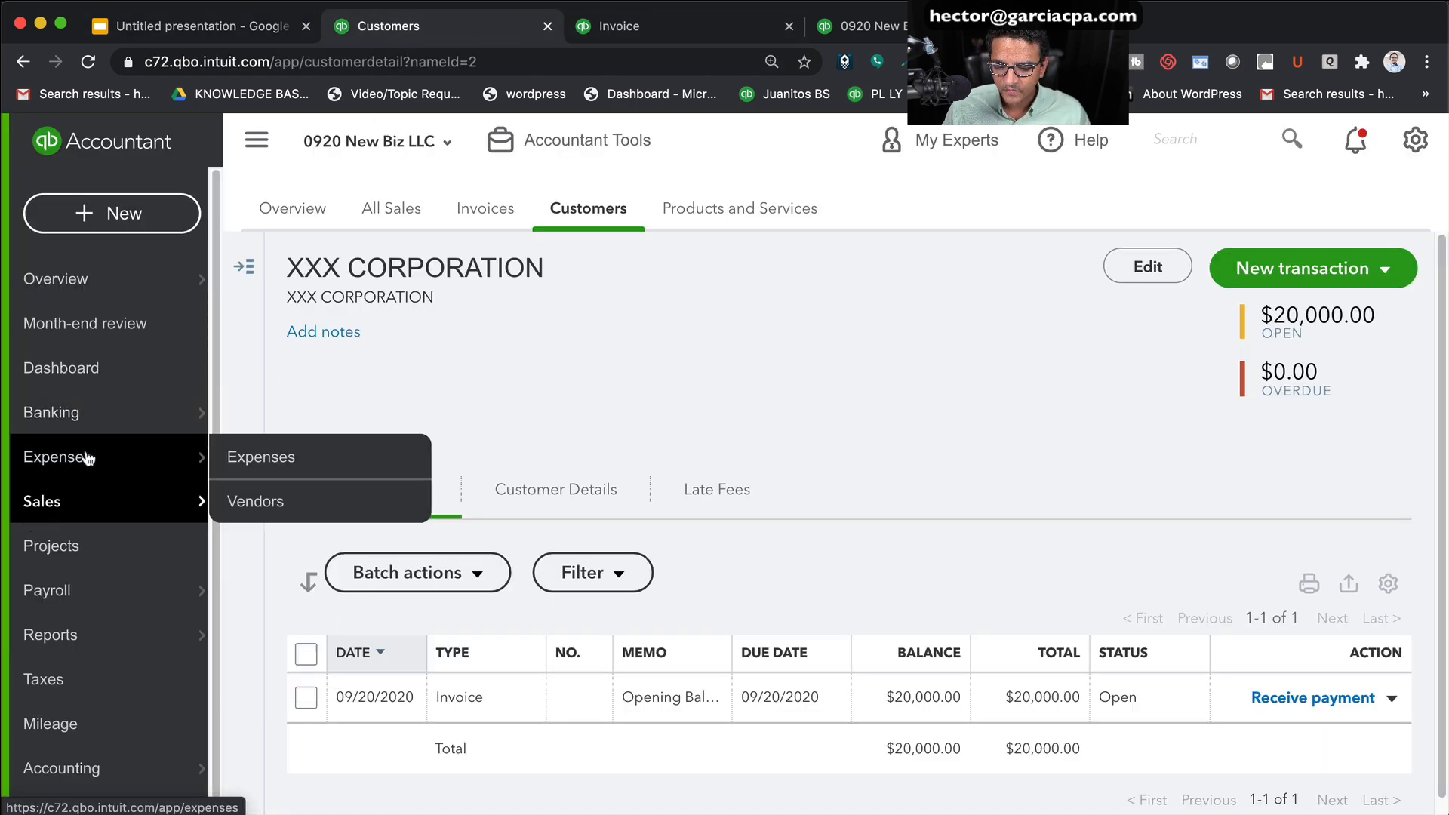
left_click(259, 503)
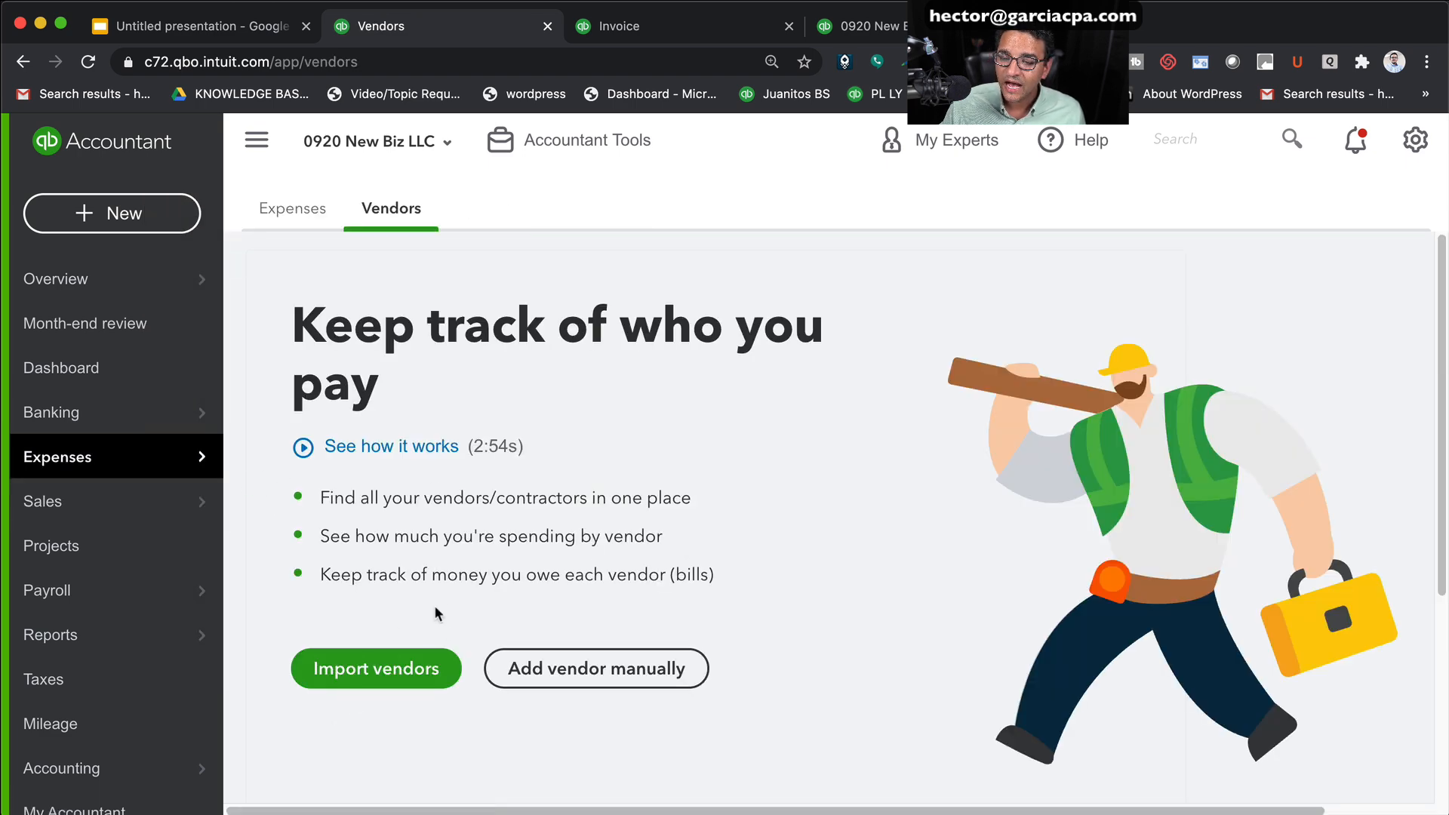
left_click(614, 668)
left_click(375, 338)
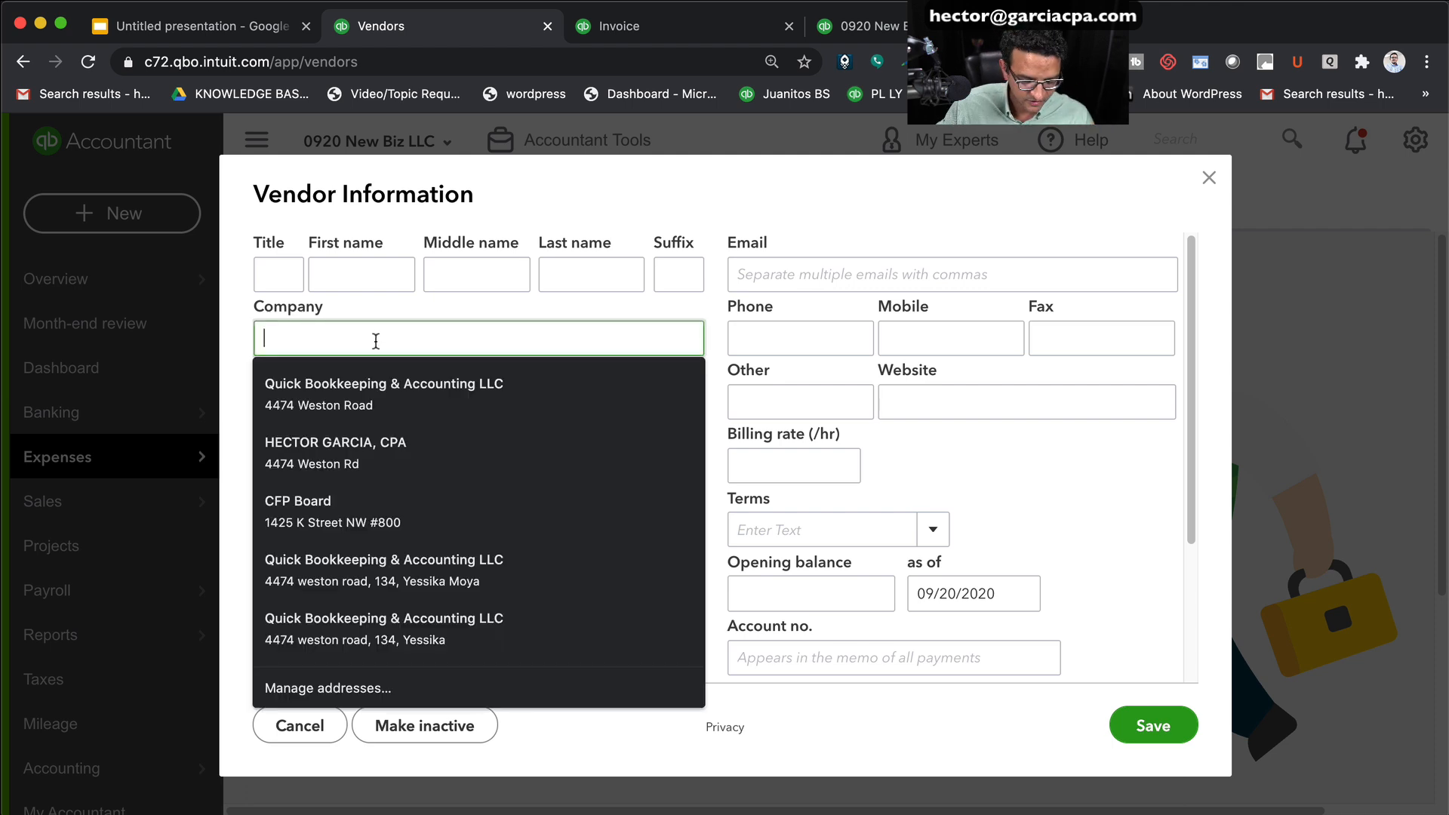
type("YYY")
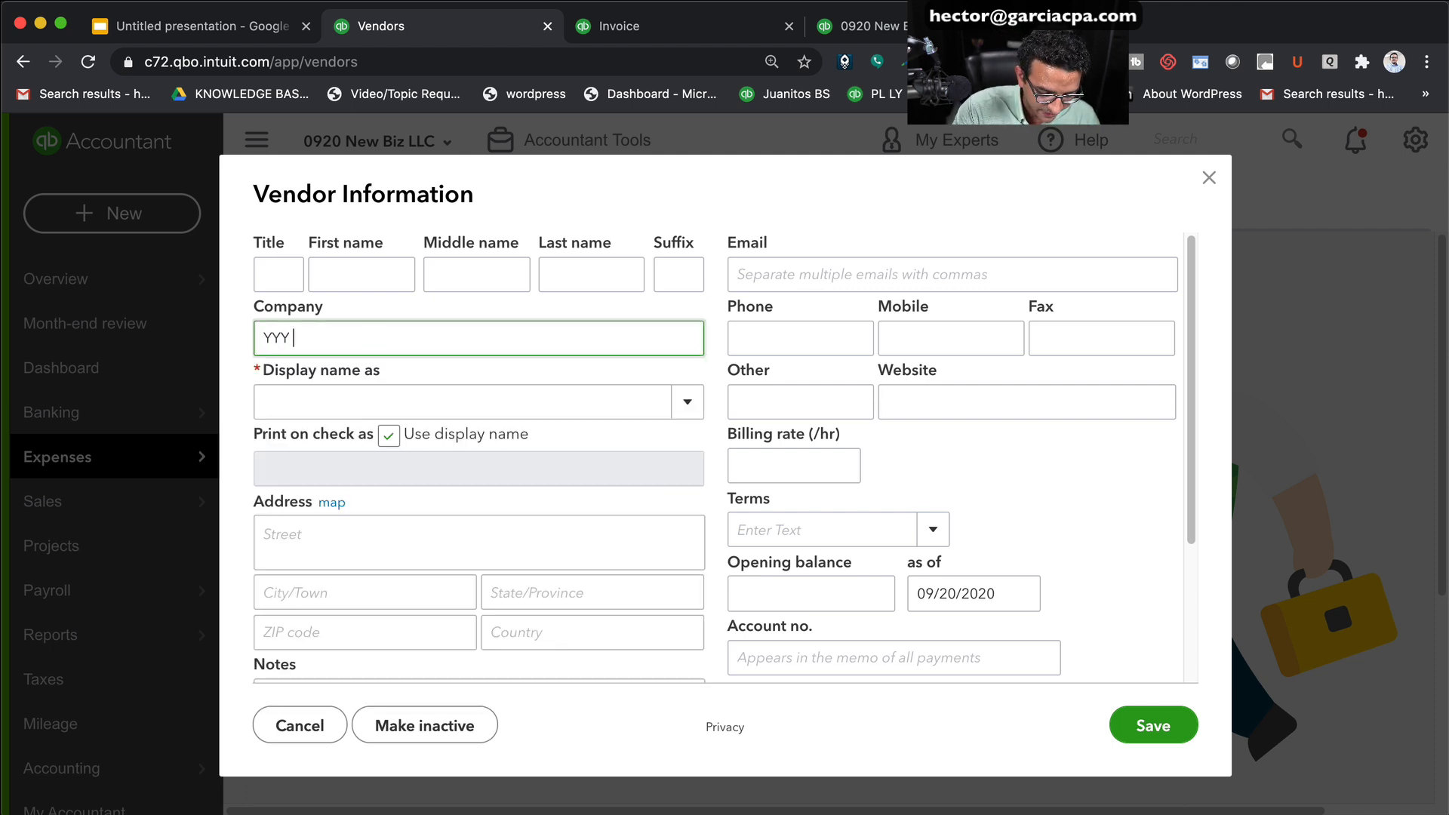
type(" SUPPLIER")
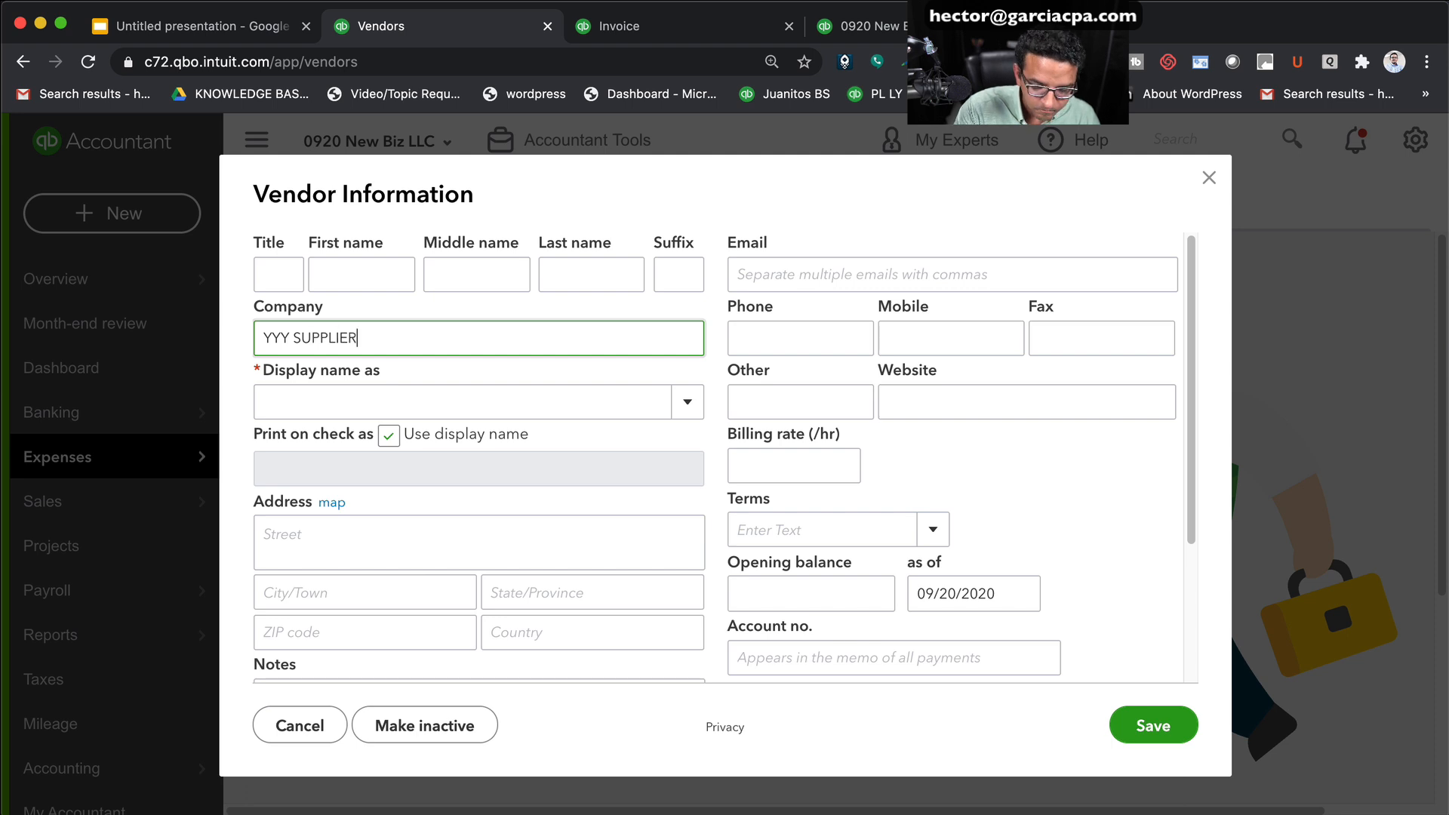
Enter an opening balance of 9,000.00 for the new vendor
scroll(785, 562, "down", 5)
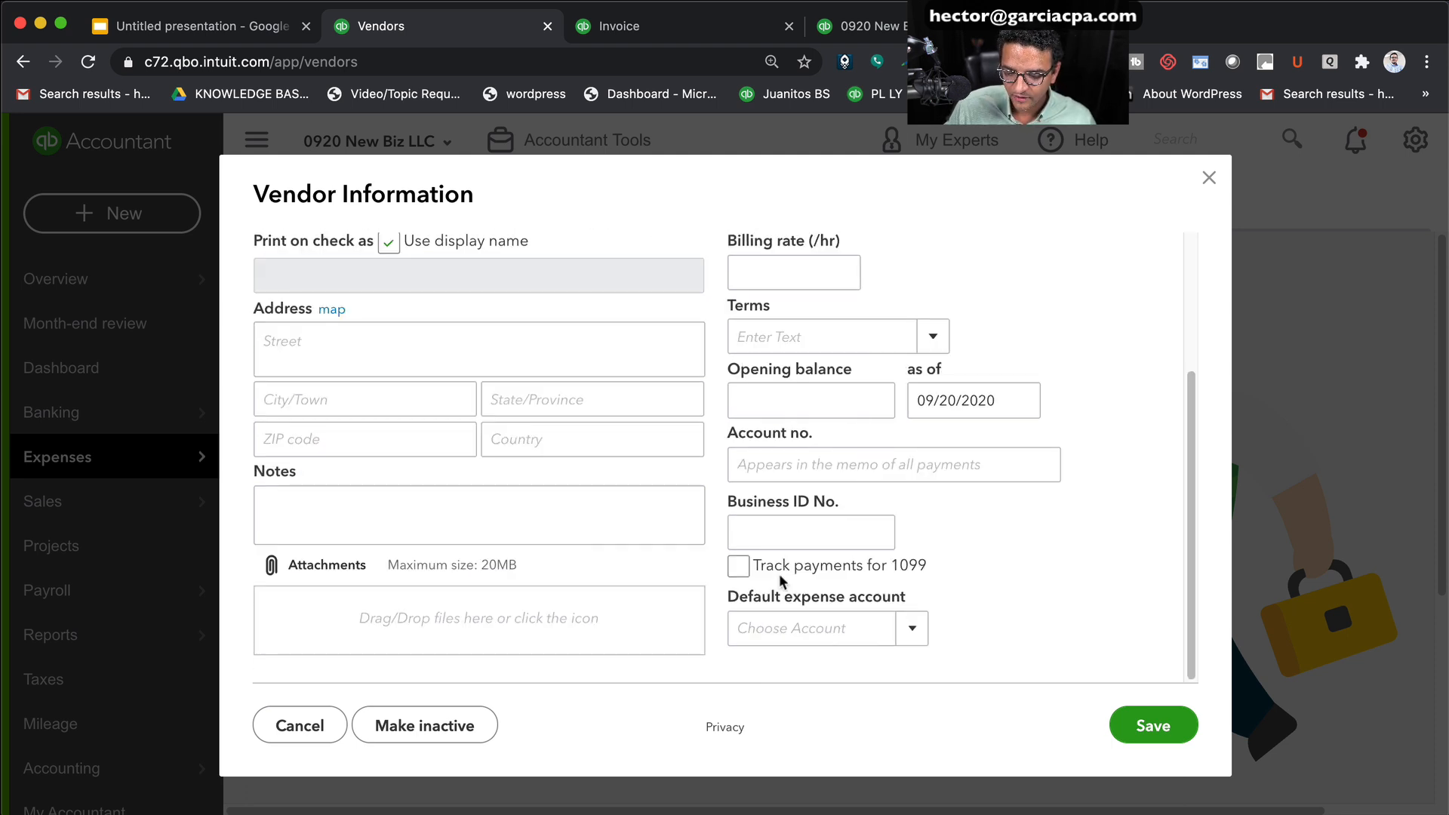
scroll(822, 479, "up", 5)
scroll(736, 521, "down", 4)
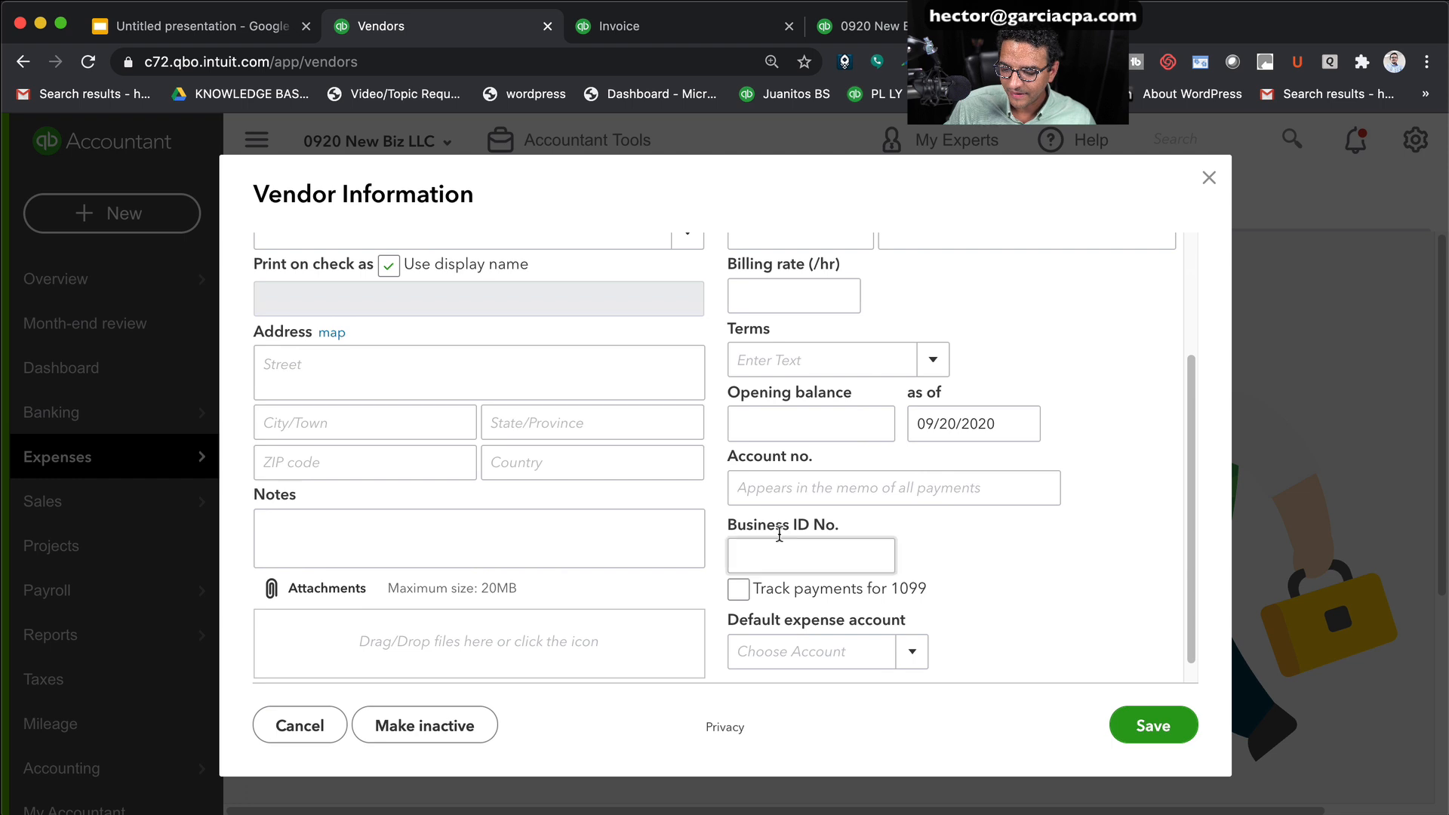
left_click(802, 423)
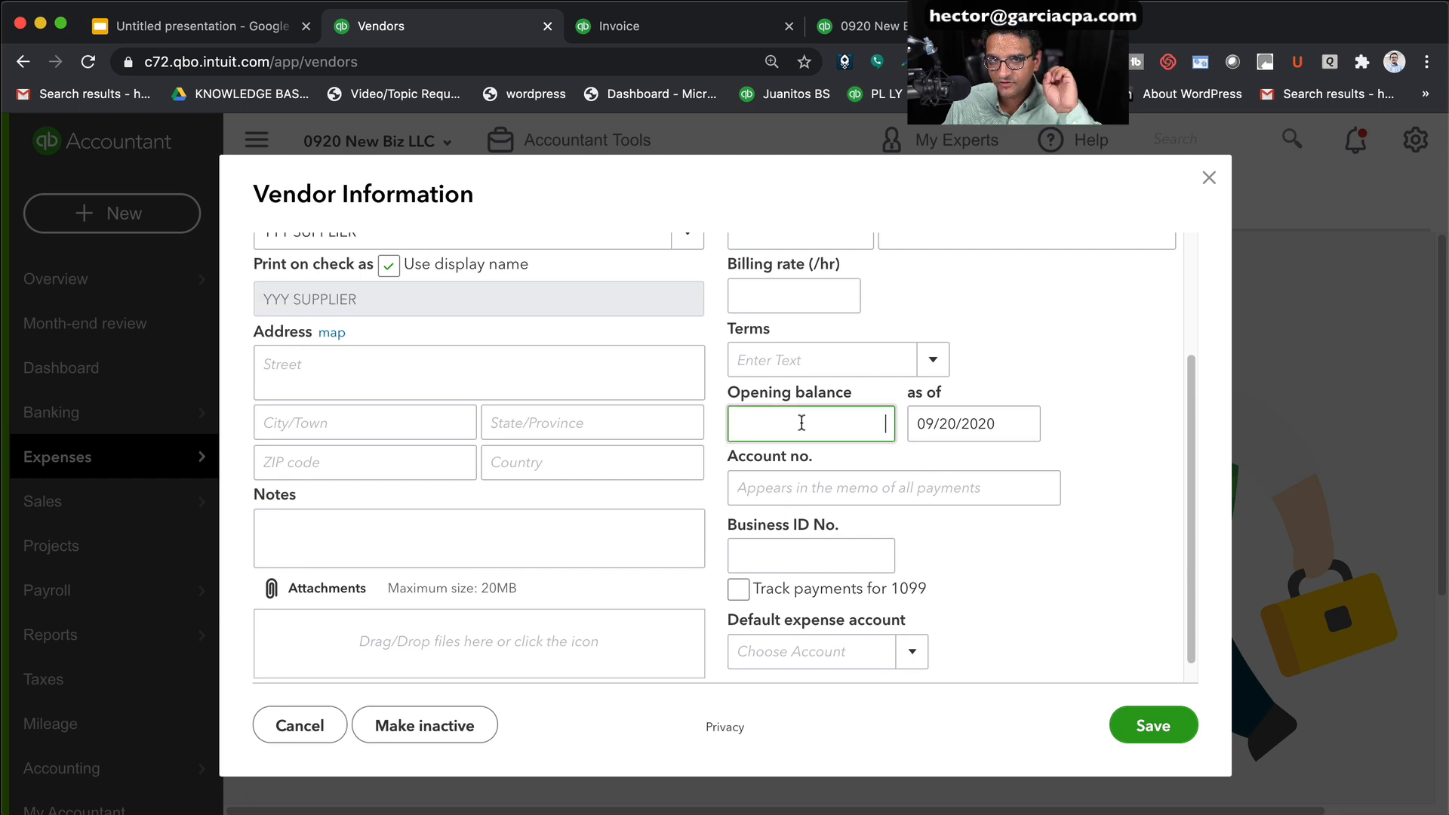
scroll(801, 423, "up", 2)
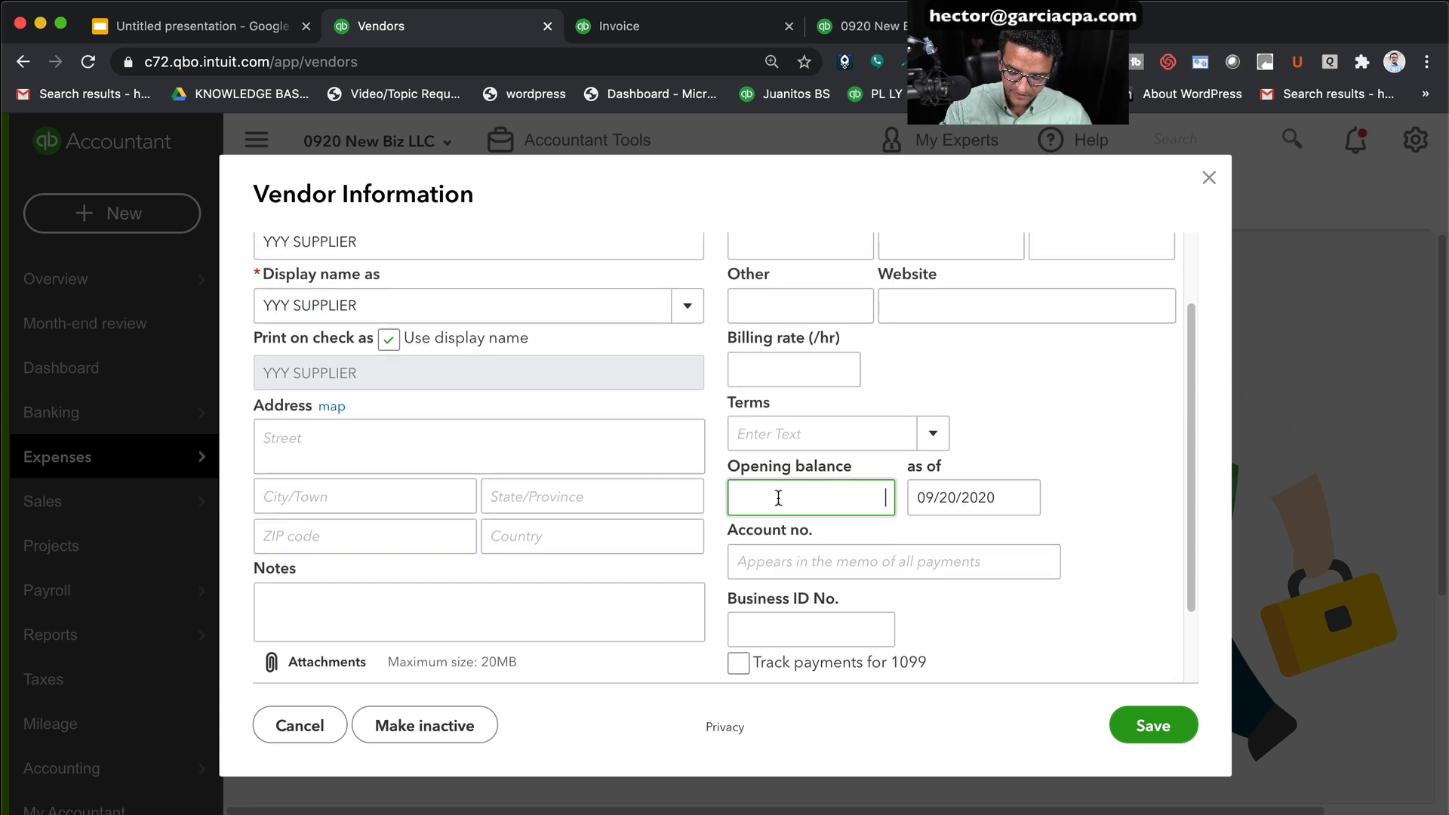
type("9000")
key("Tab")
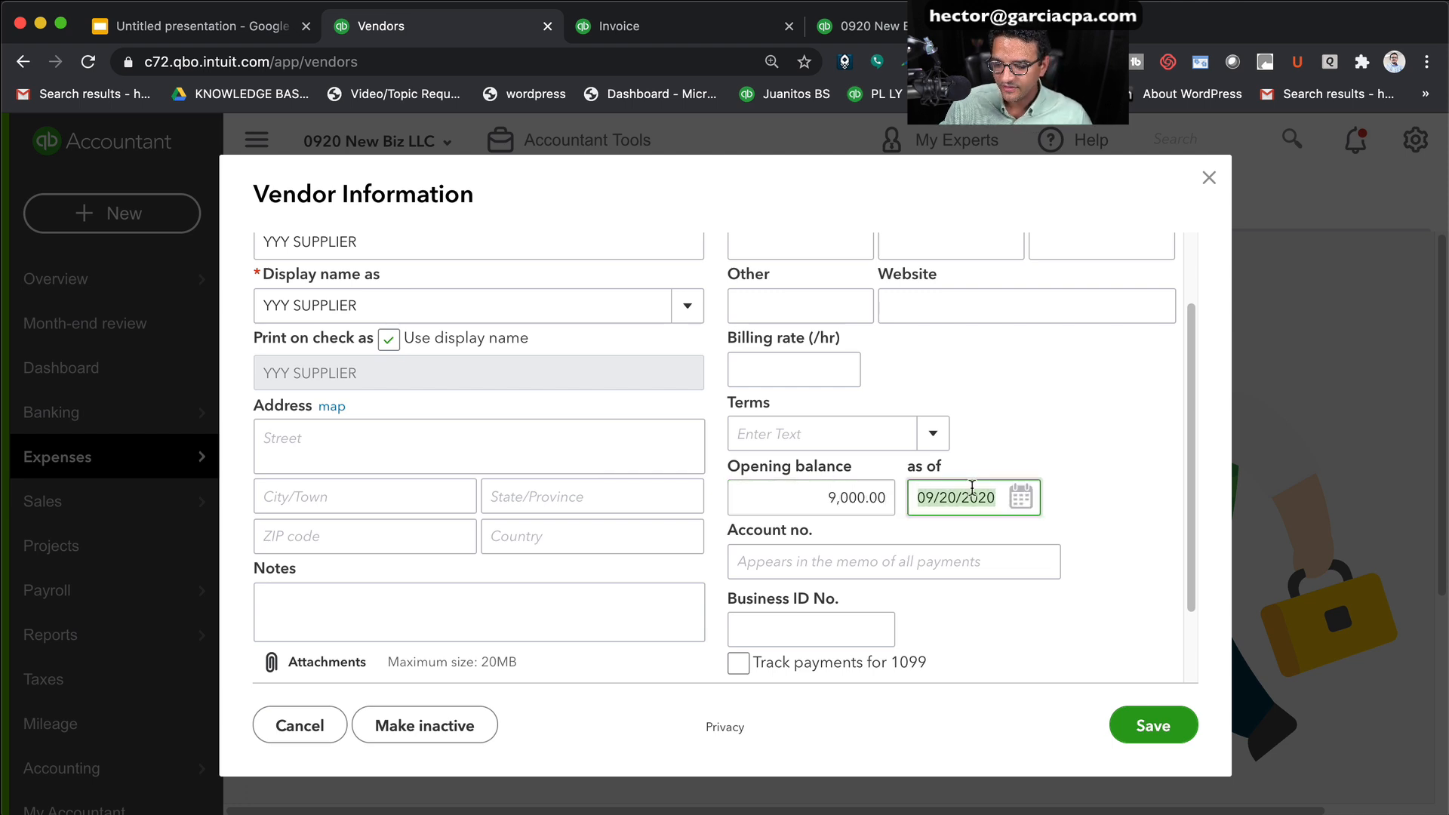
Set the vendor's opening balance as-of date to 09/17/2020 and save the vendor
left_click(973, 488)
left_click(1000, 509)
left_click(1020, 498)
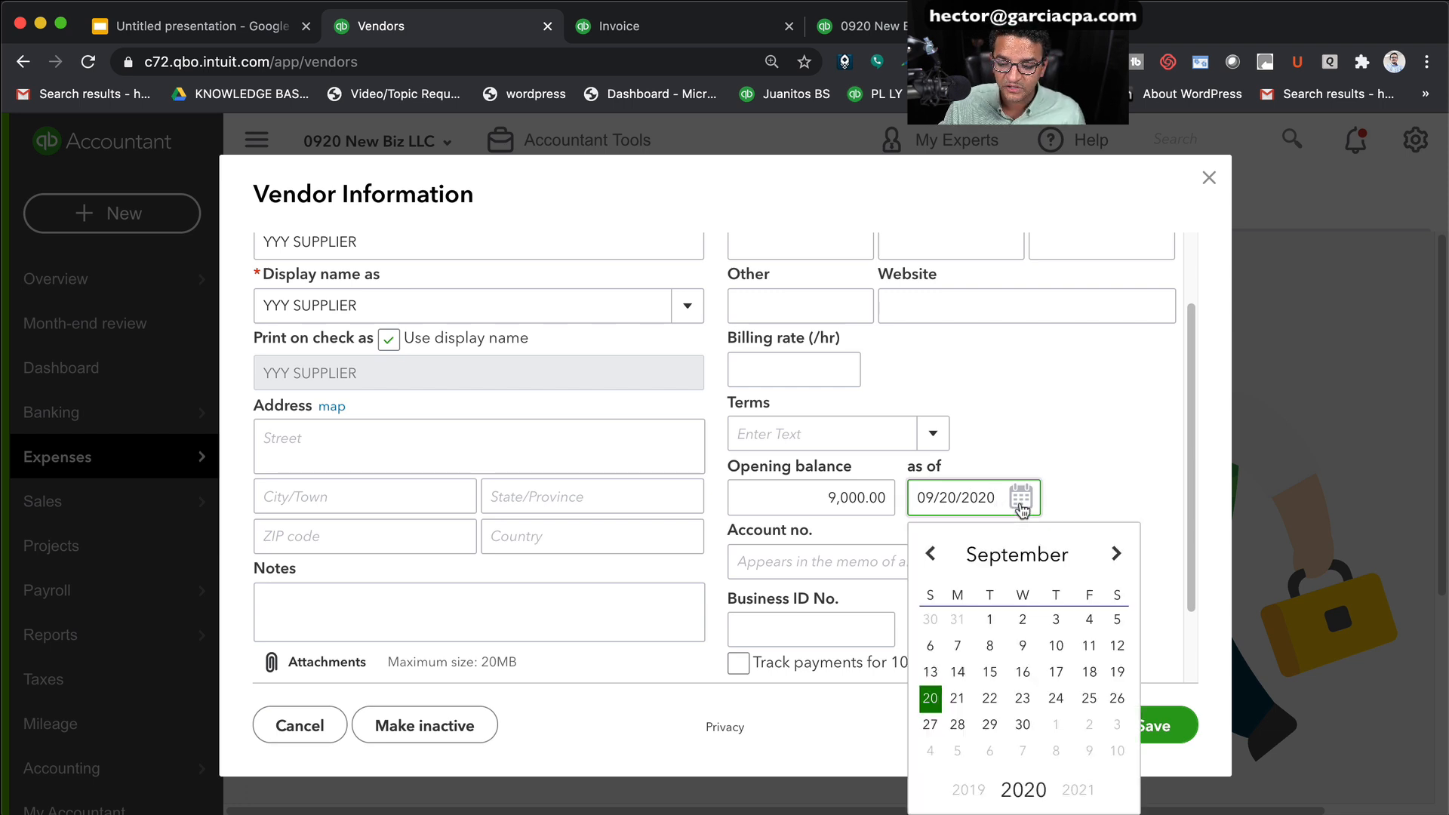
left_click(1056, 672)
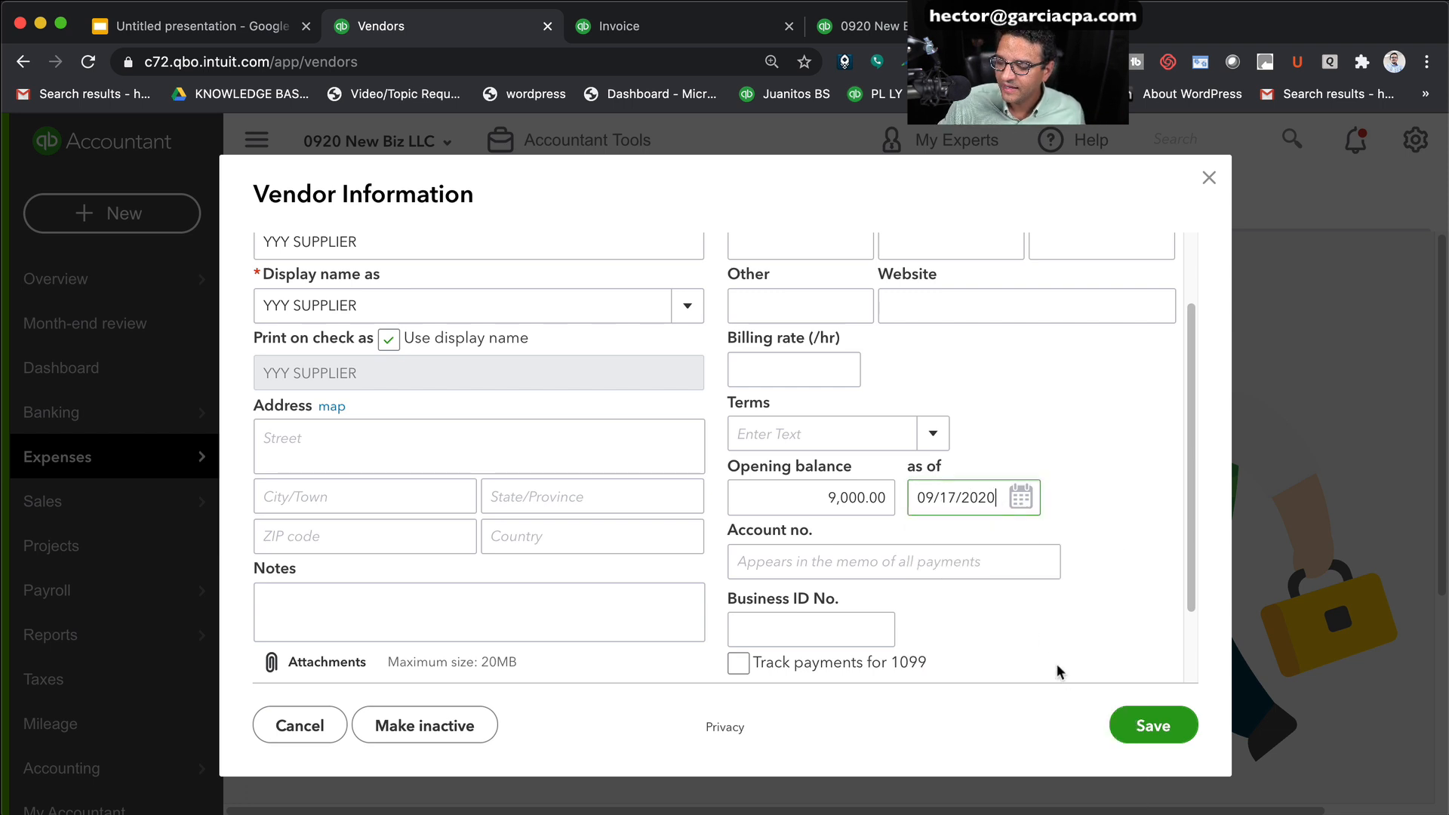
left_click_drag(998, 504, 733, 443)
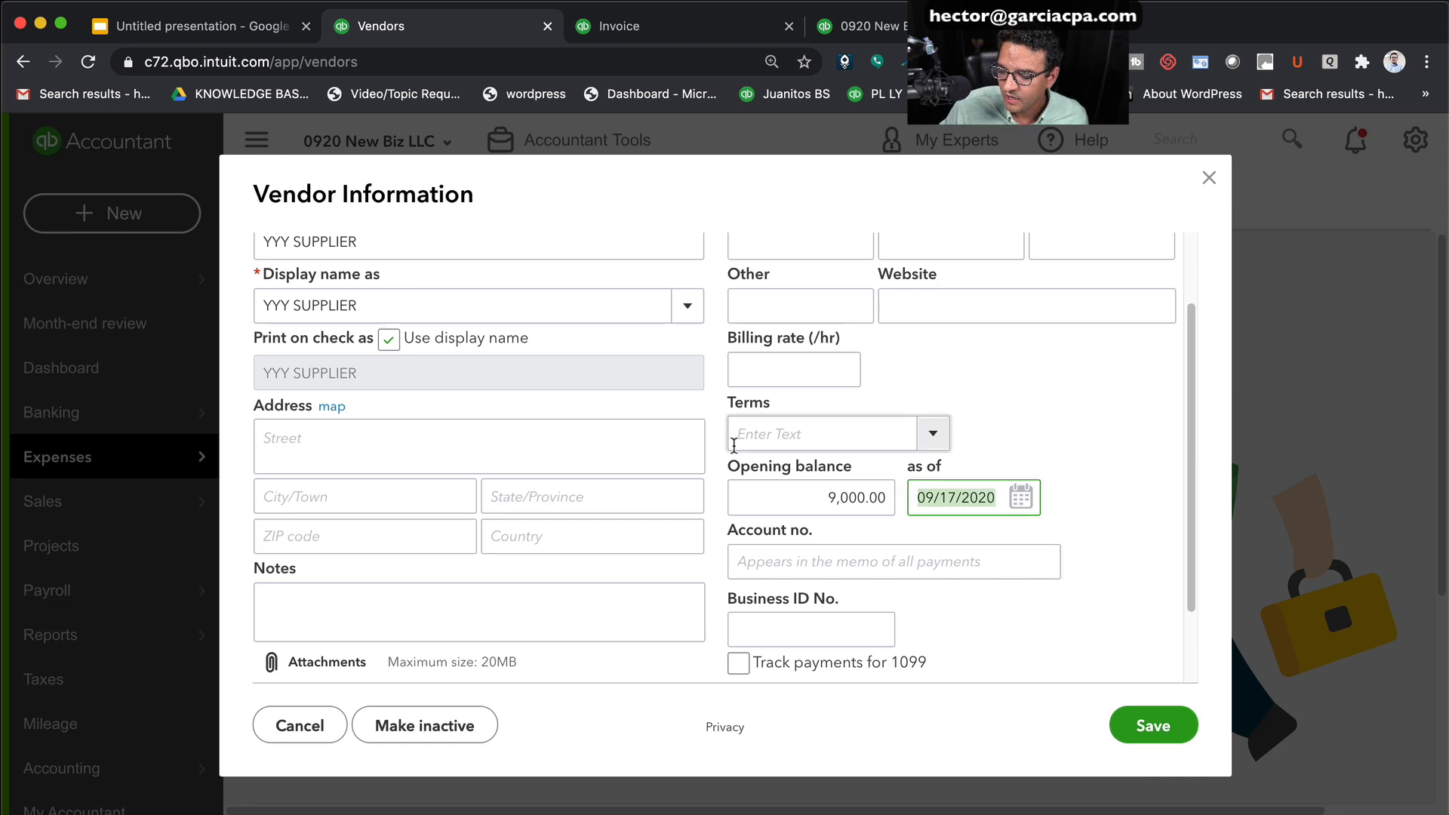
left_click(1151, 723)
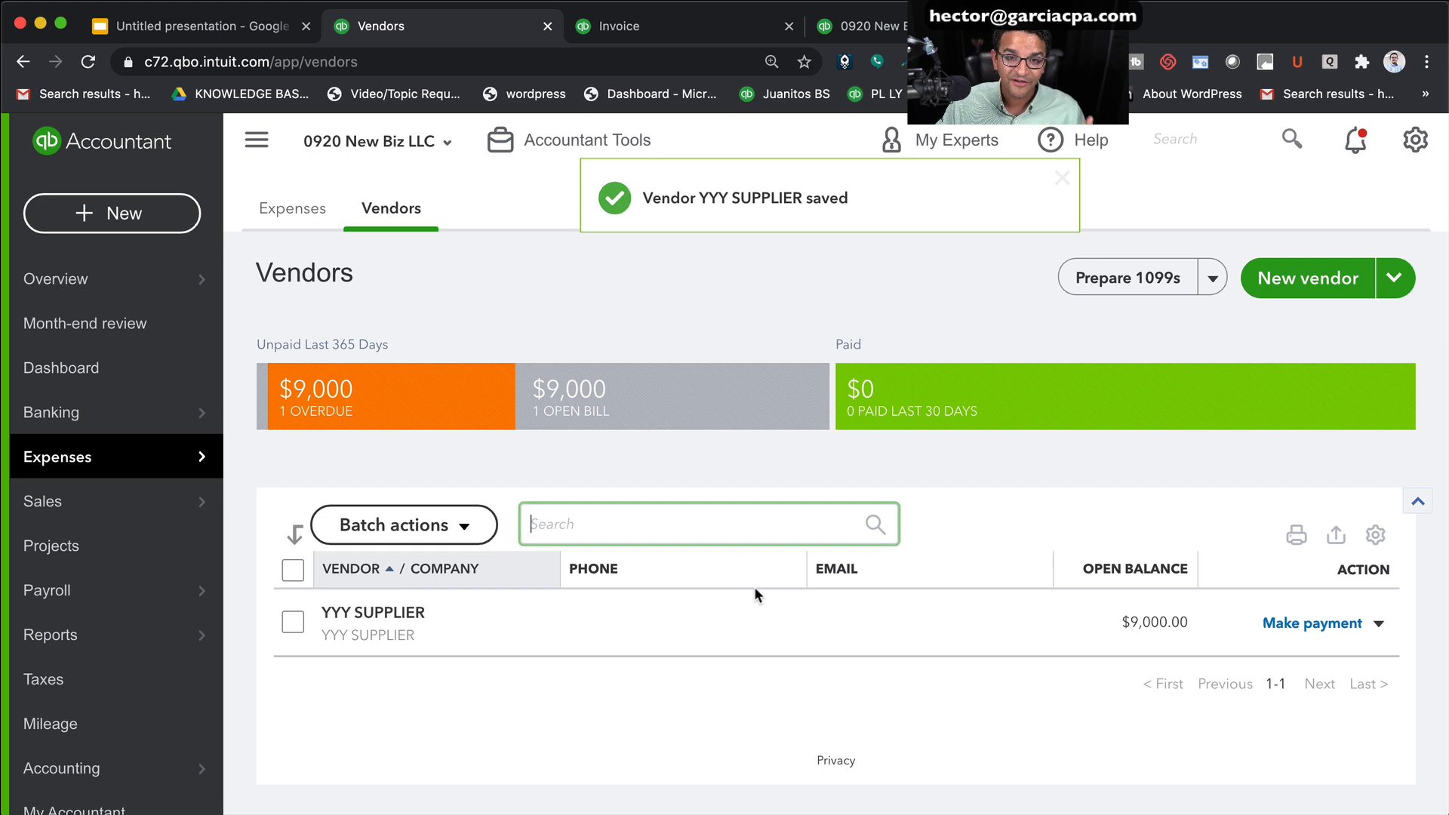
Open YYY SUPPLIER's 09/17/2020 opening balance bill and examine its memo and the category, description, and amount on line 1
left_click(388, 623)
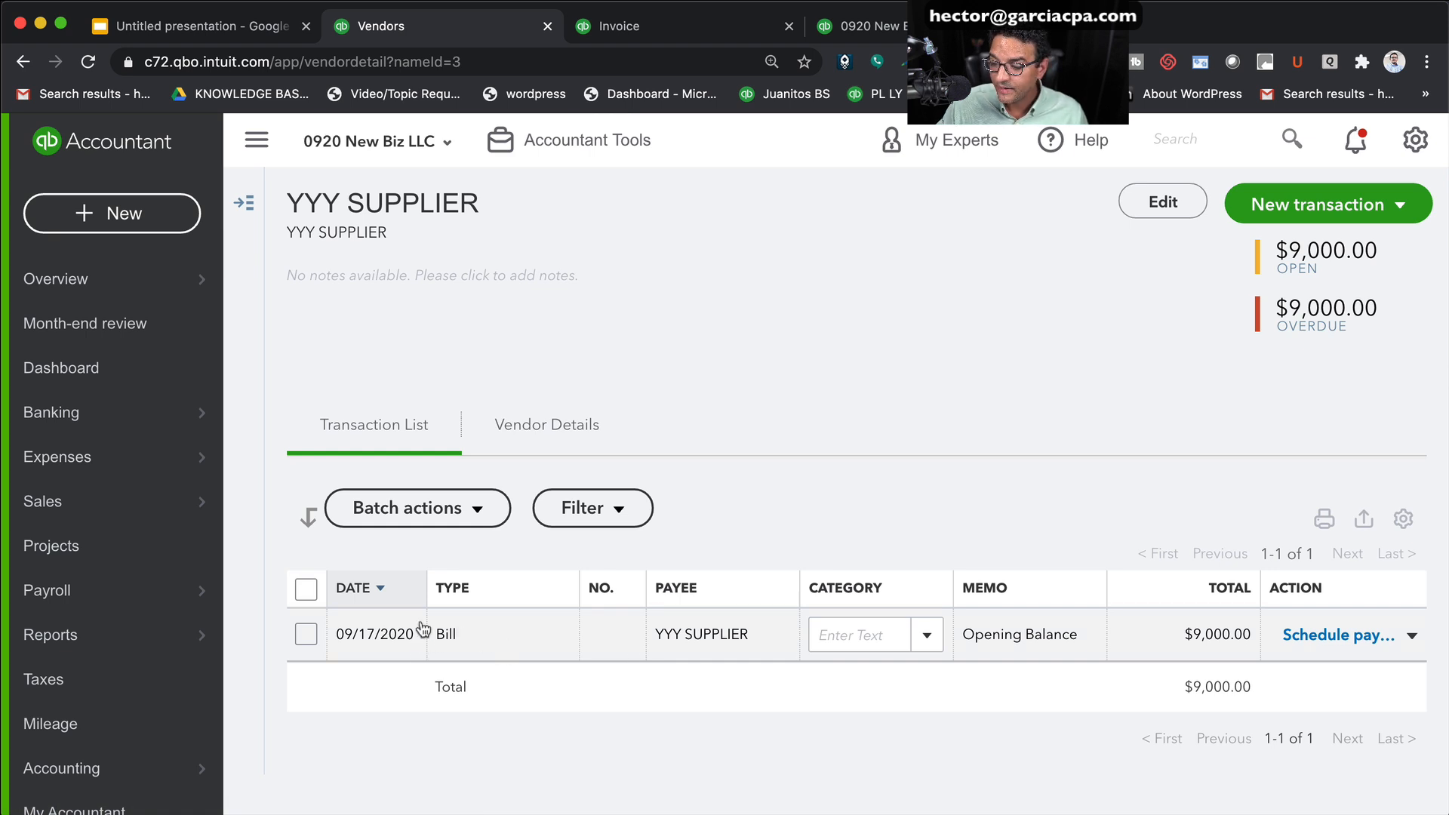
left_click(453, 632)
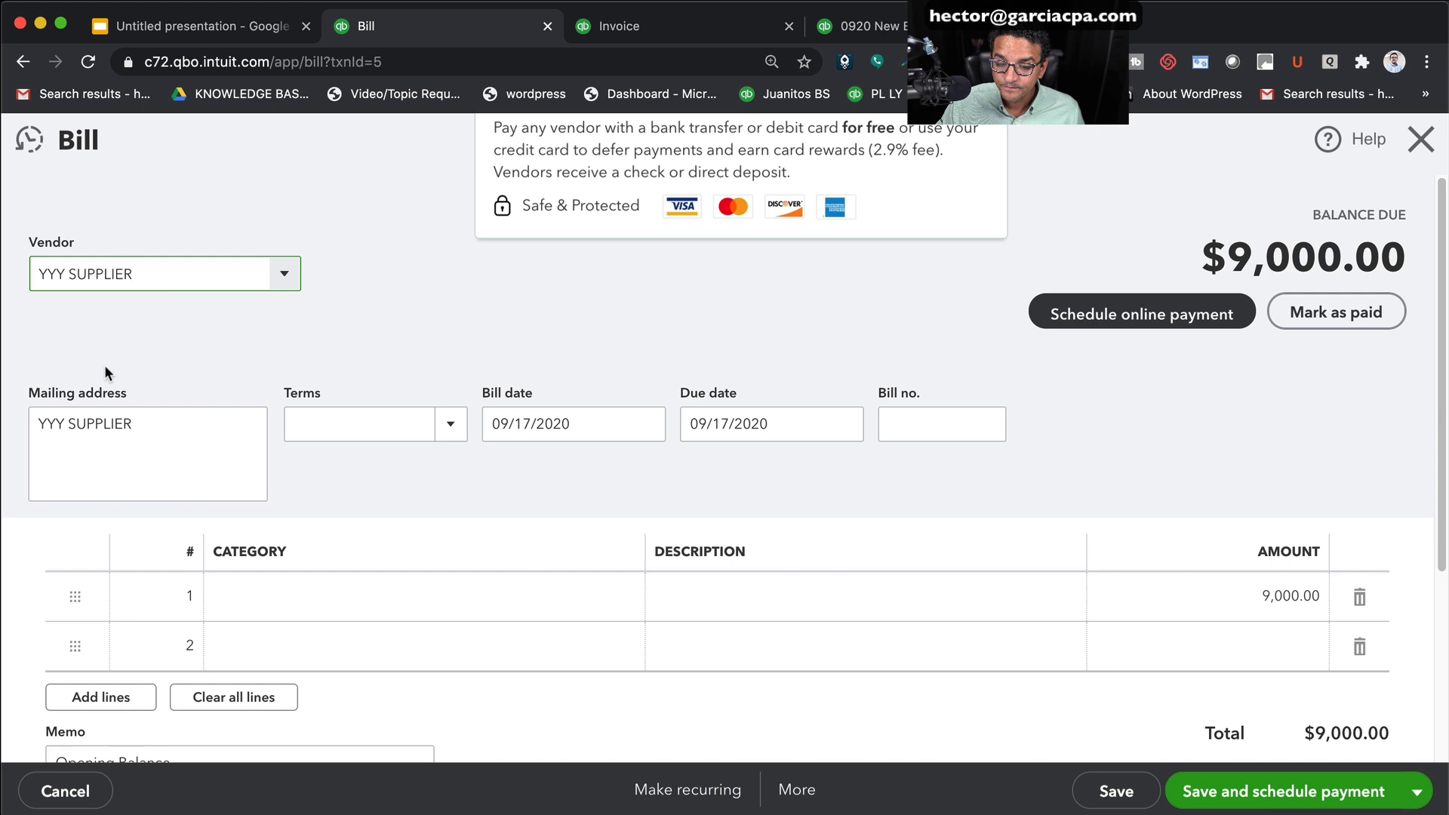
left_click(168, 278)
scroll(561, 498, "down", 5)
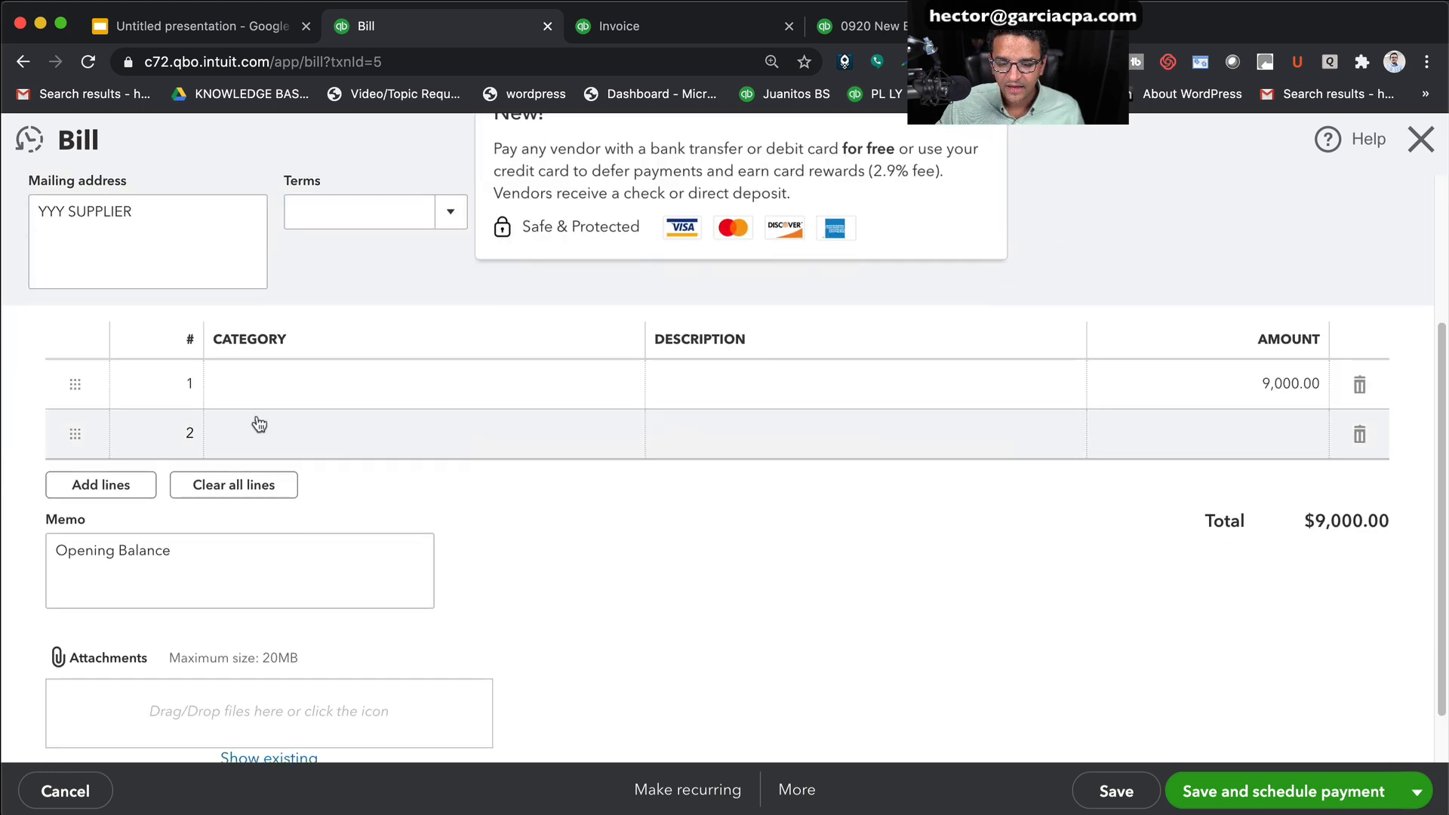
left_click(276, 401)
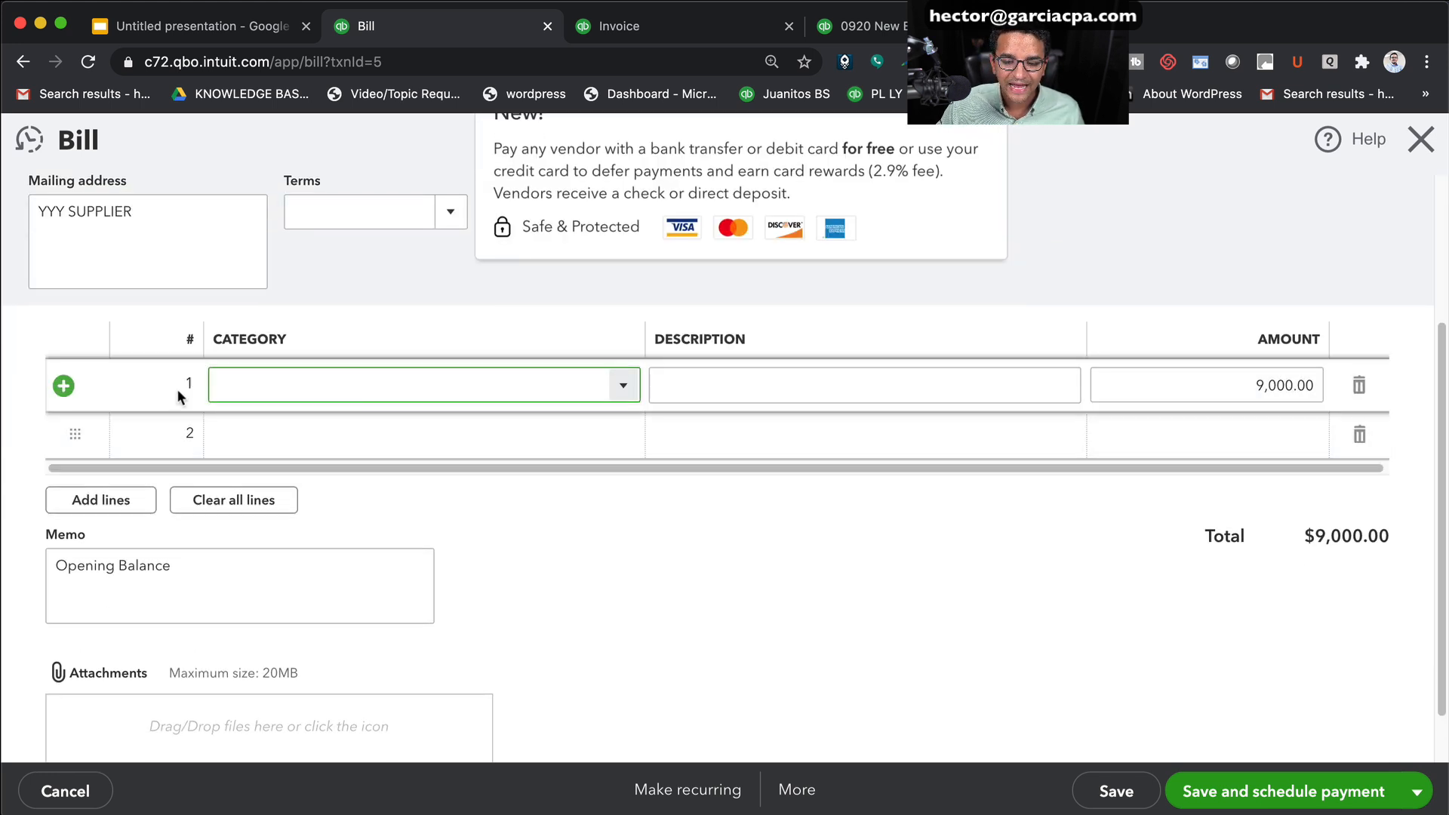
left_click(835, 399)
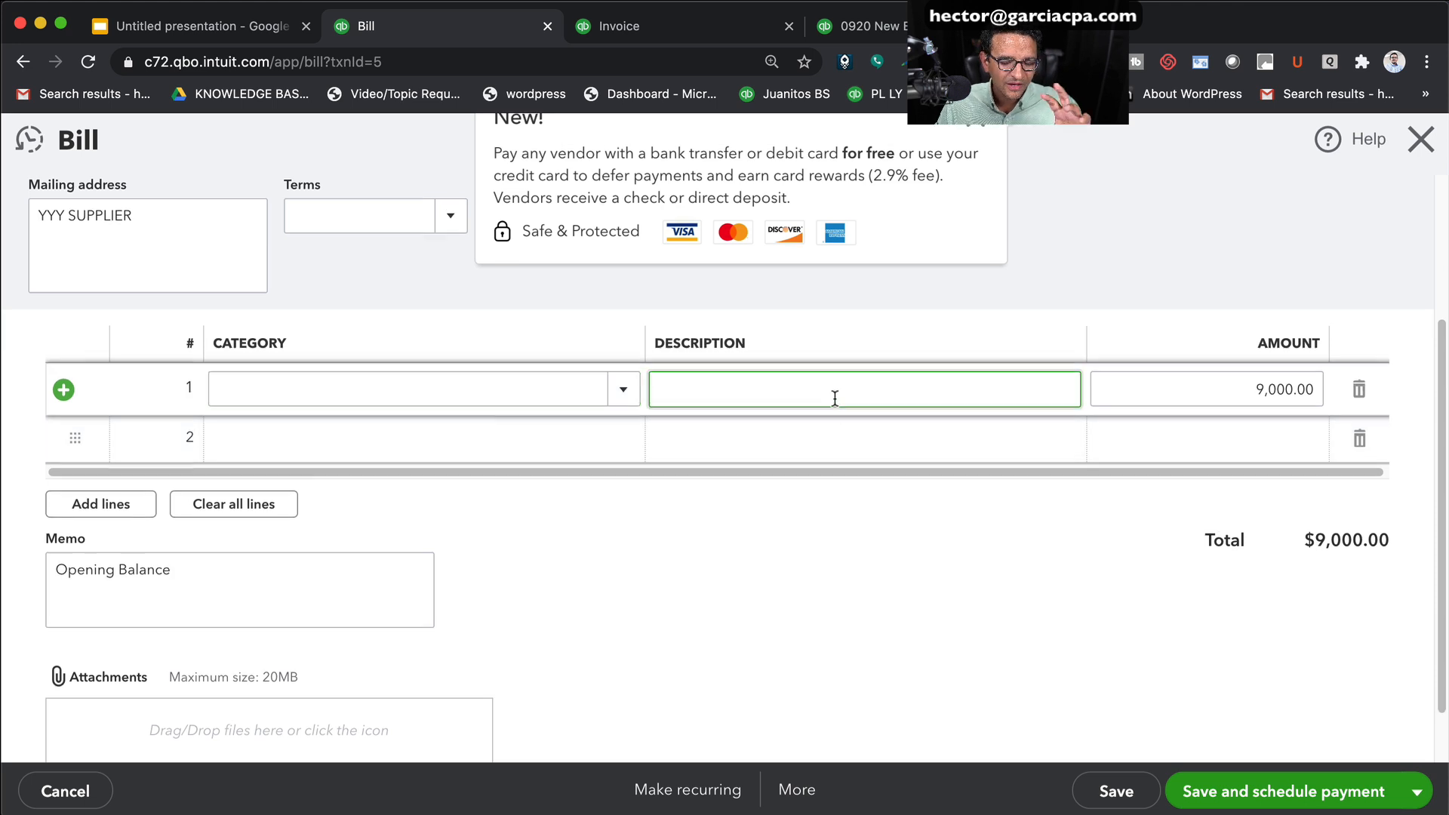
scroll(835, 398, "up", 4)
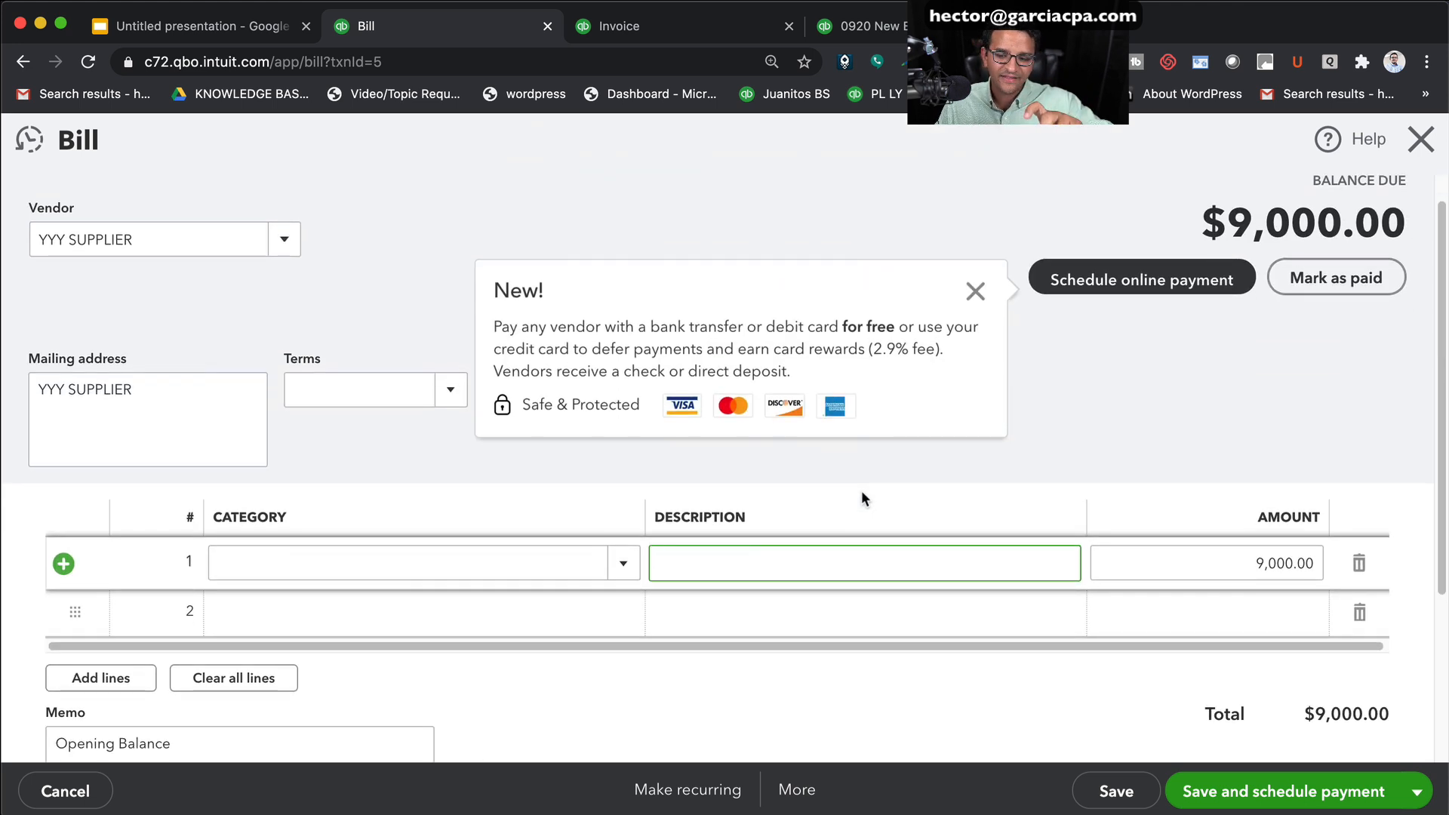
Dismiss the payment promotion, check the category choices for line 1, and save the YYY SUPPLIER bill with its category left blank
left_click(975, 291)
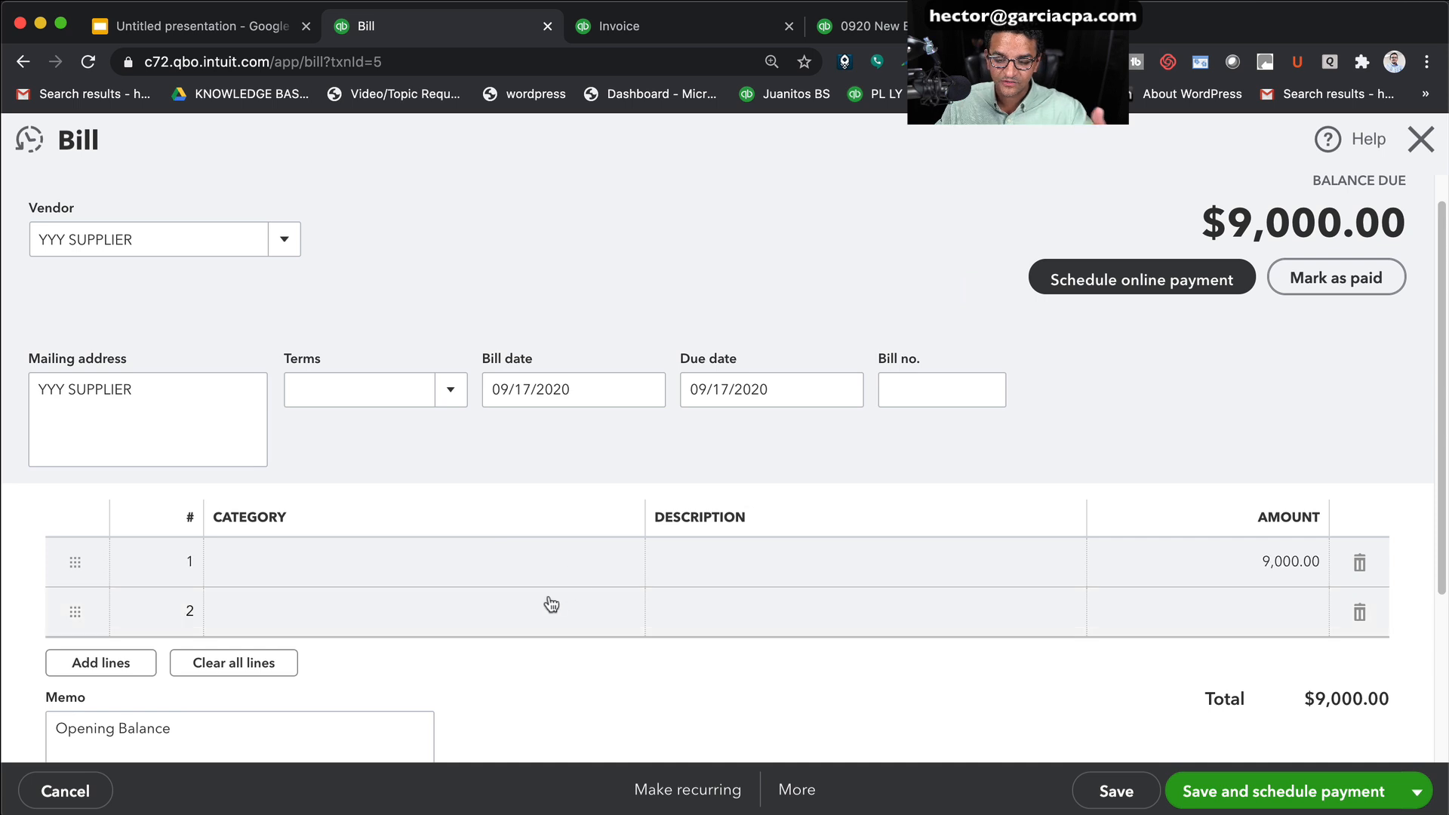
left_click(626, 563)
left_click(626, 566)
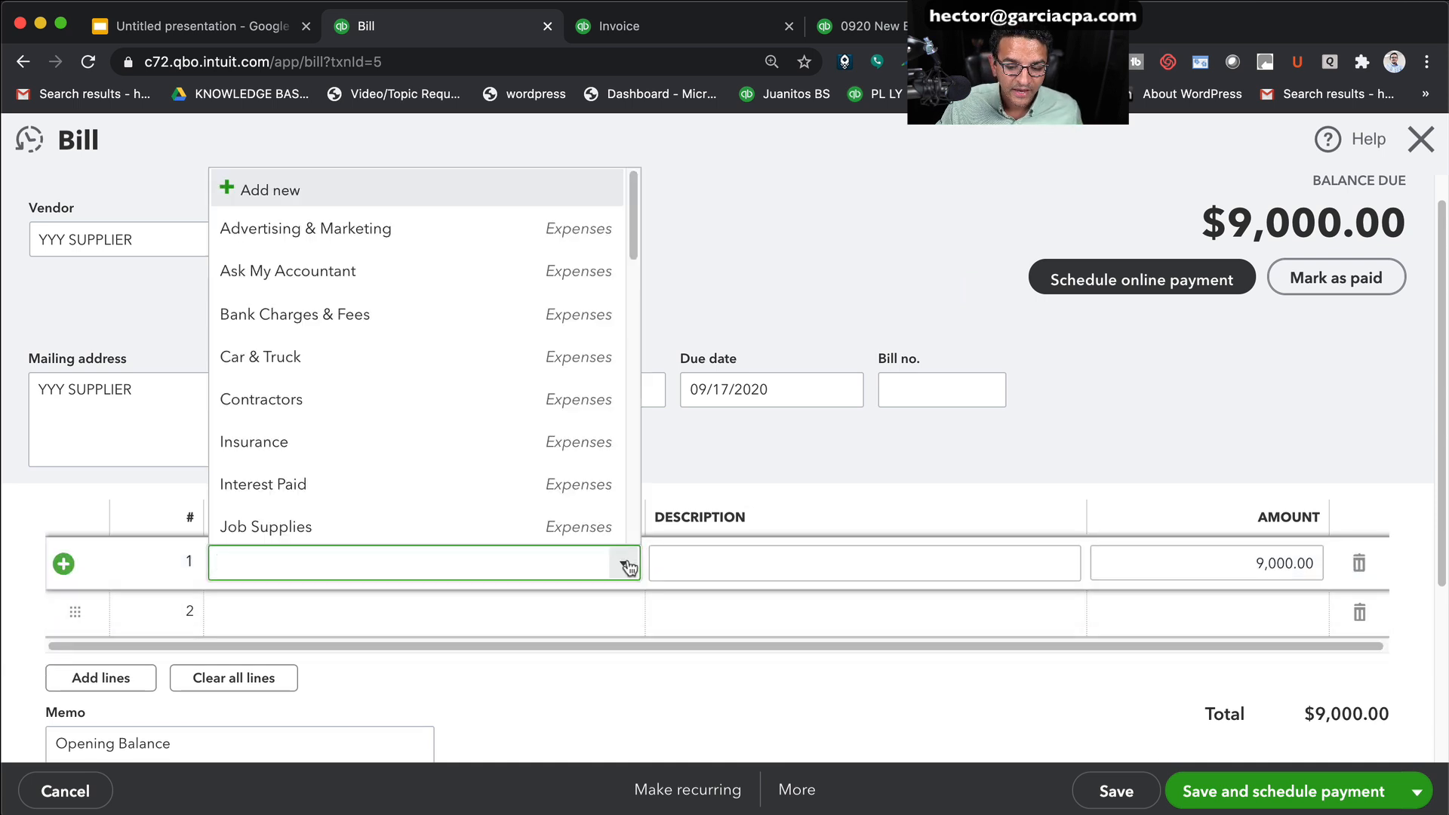
left_click(860, 494)
left_click(1117, 791)
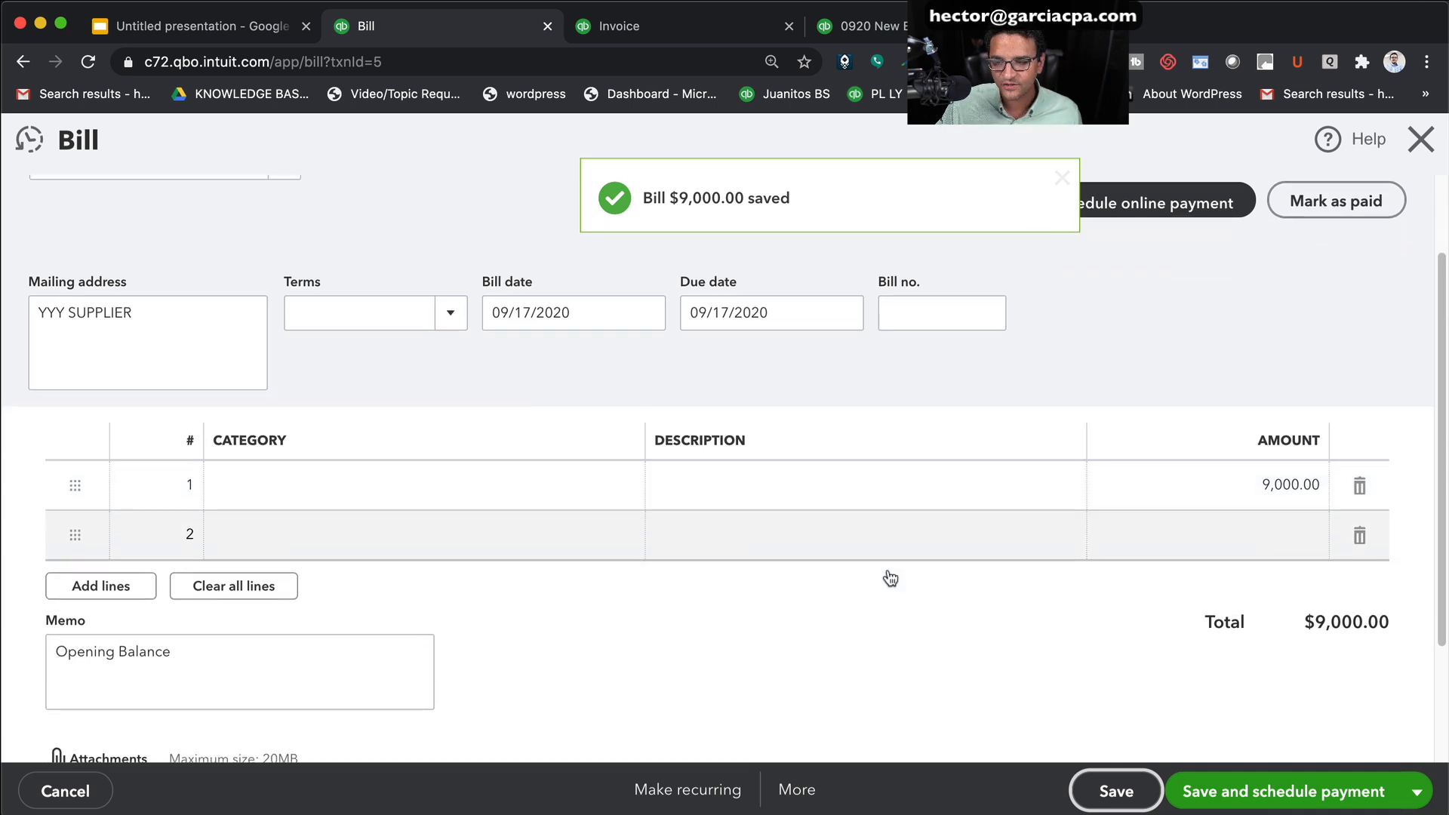
Trace Other Miscellaneous Expense in the refreshed all-dates Profit and Loss report down to the YYY SUPPLIER bill
left_click(851, 20)
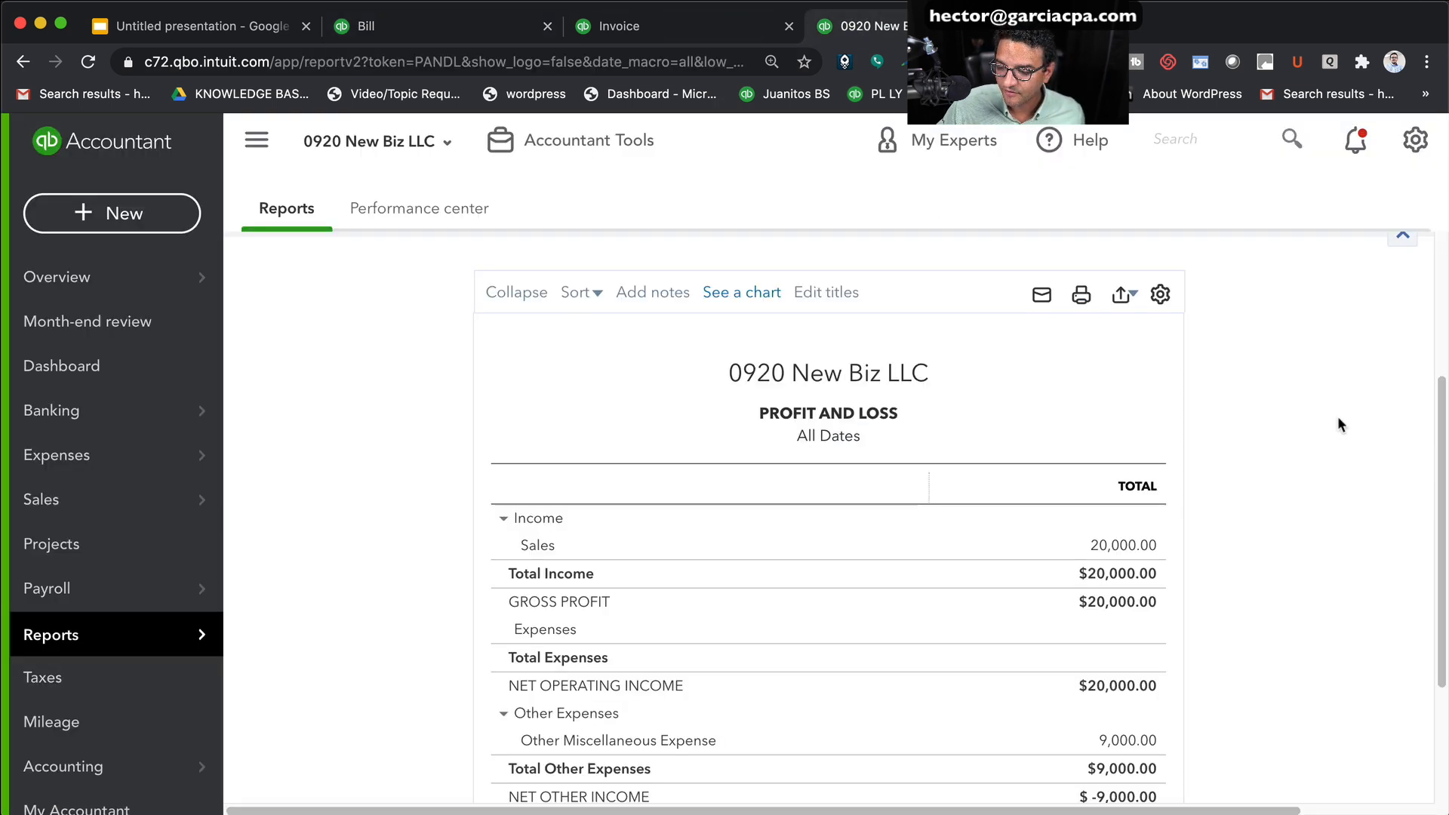
left_click(1229, 372)
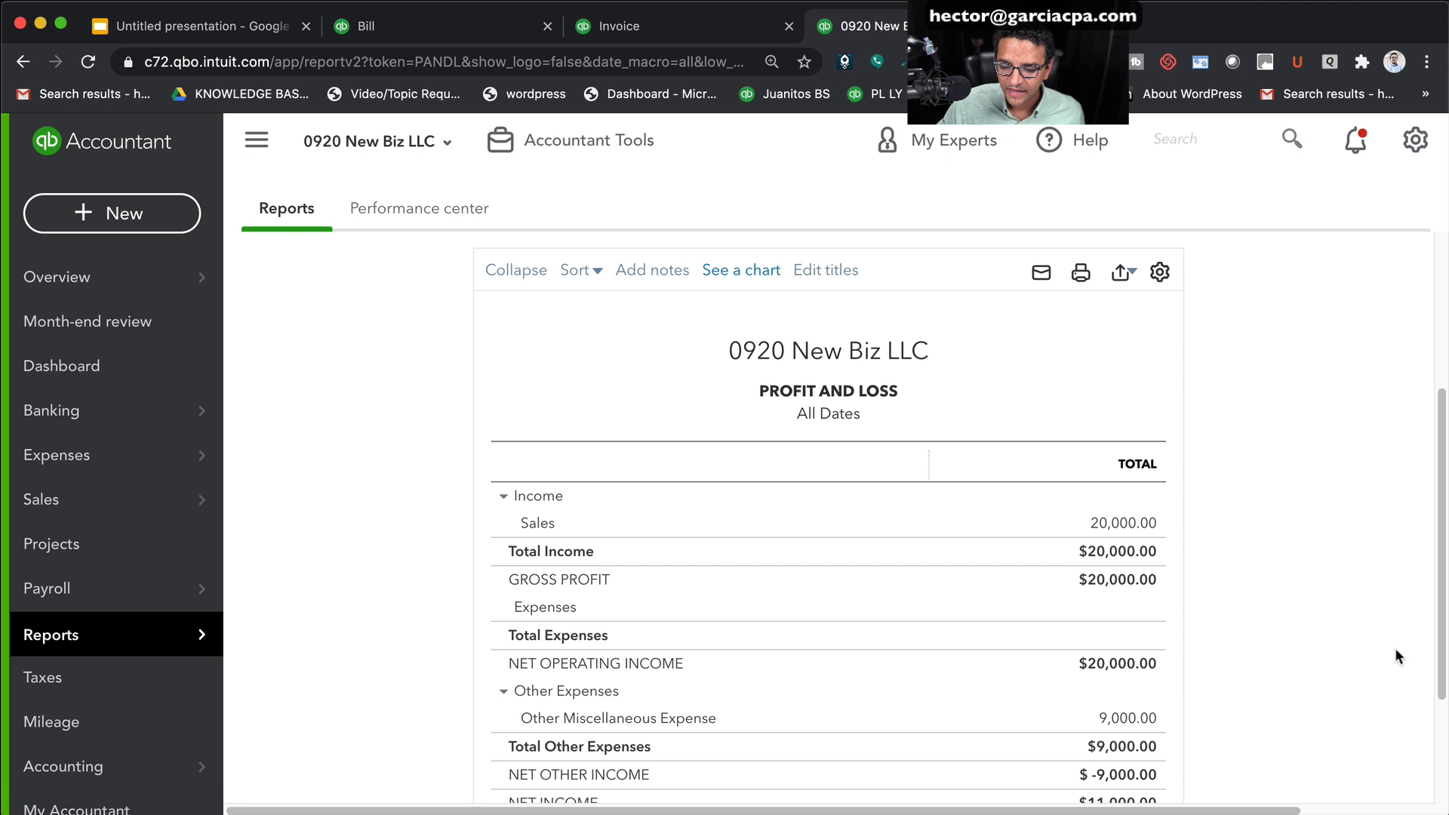
scroll(1395, 647, "down", 3)
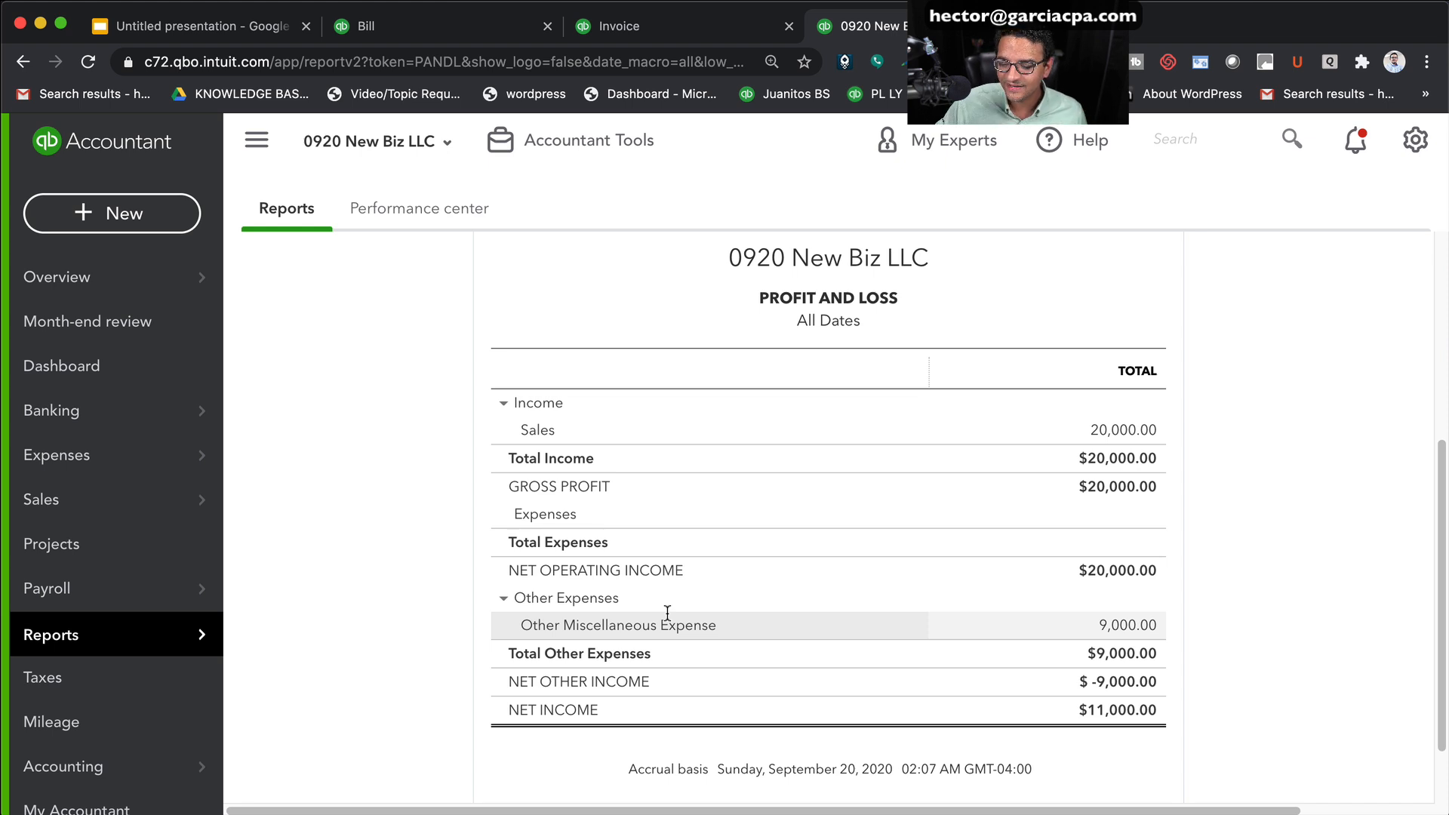
left_click(1117, 626)
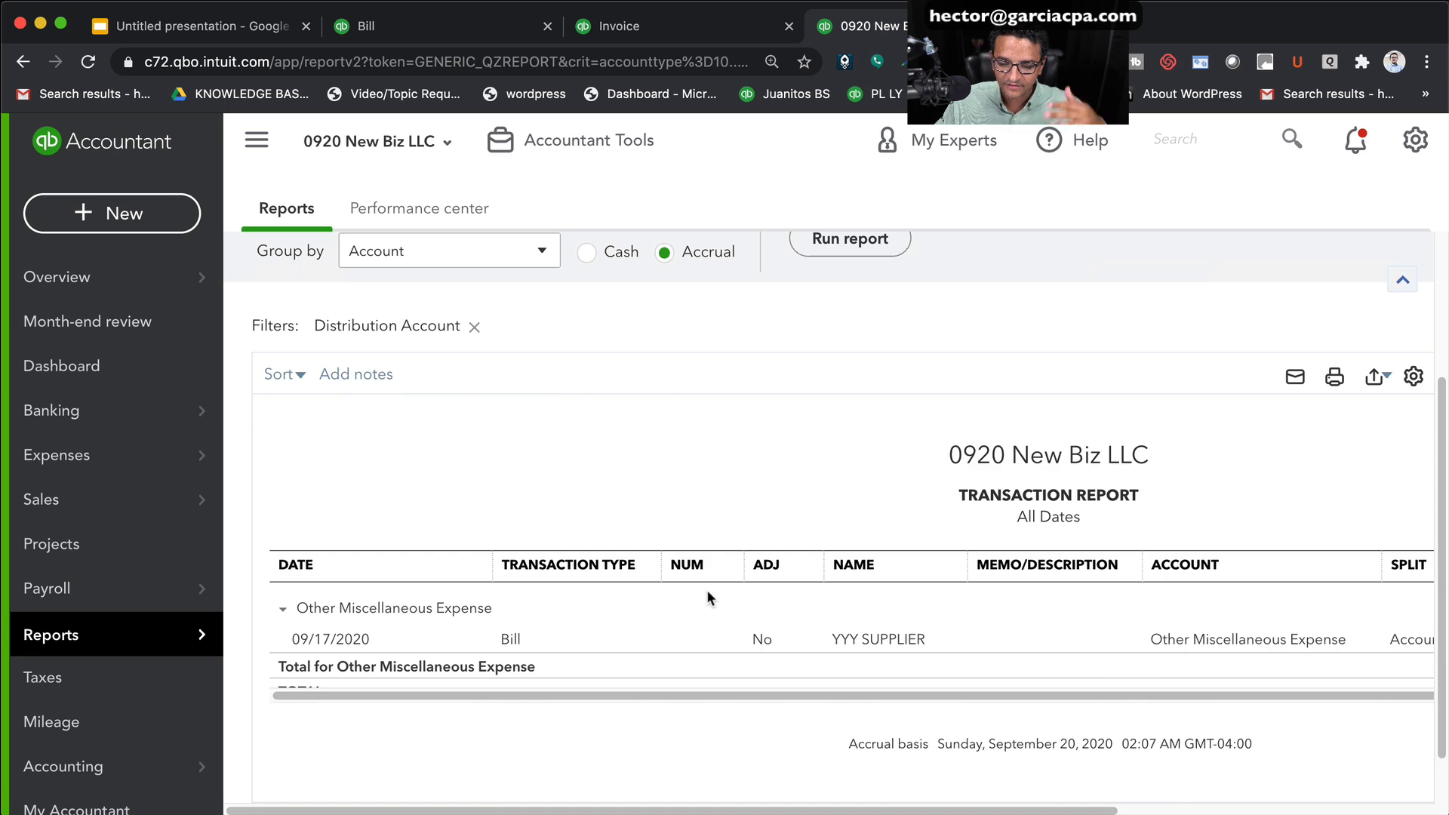
left_click(877, 643)
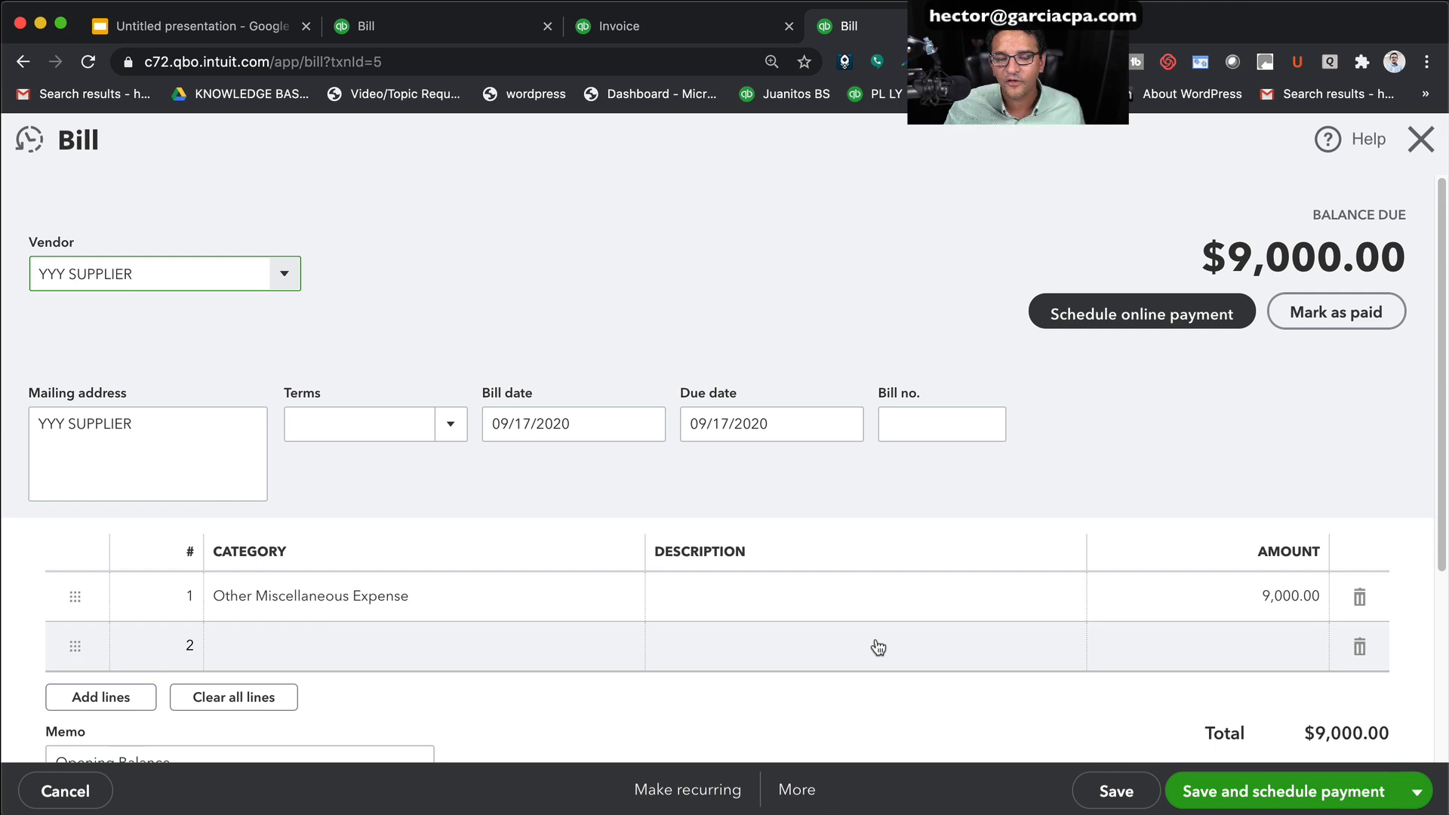
Change the category on line 1 of the YYY SUPPLIER bill to Job Supplies and save the bill
left_click(567, 596)
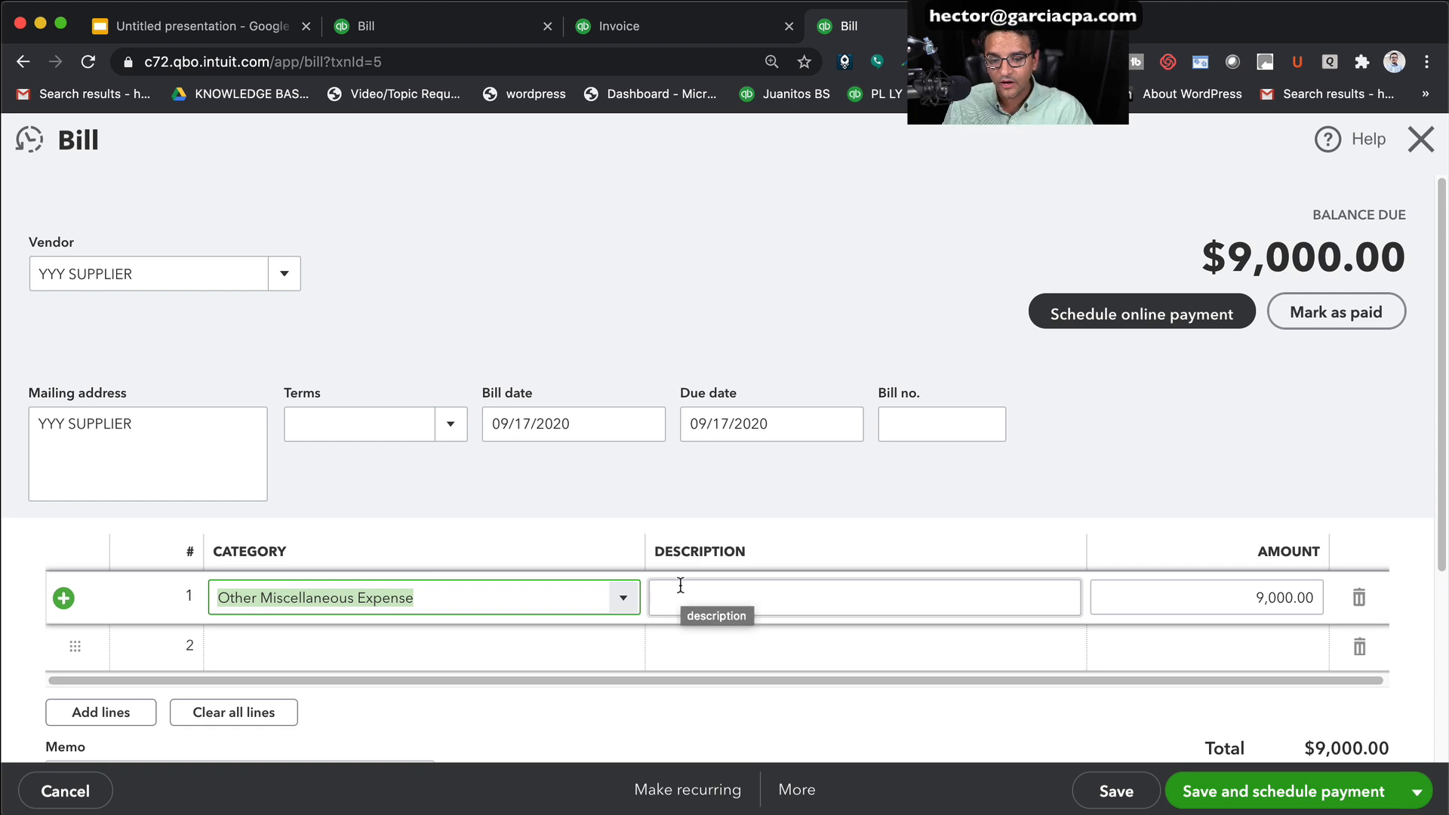
left_click(420, 600)
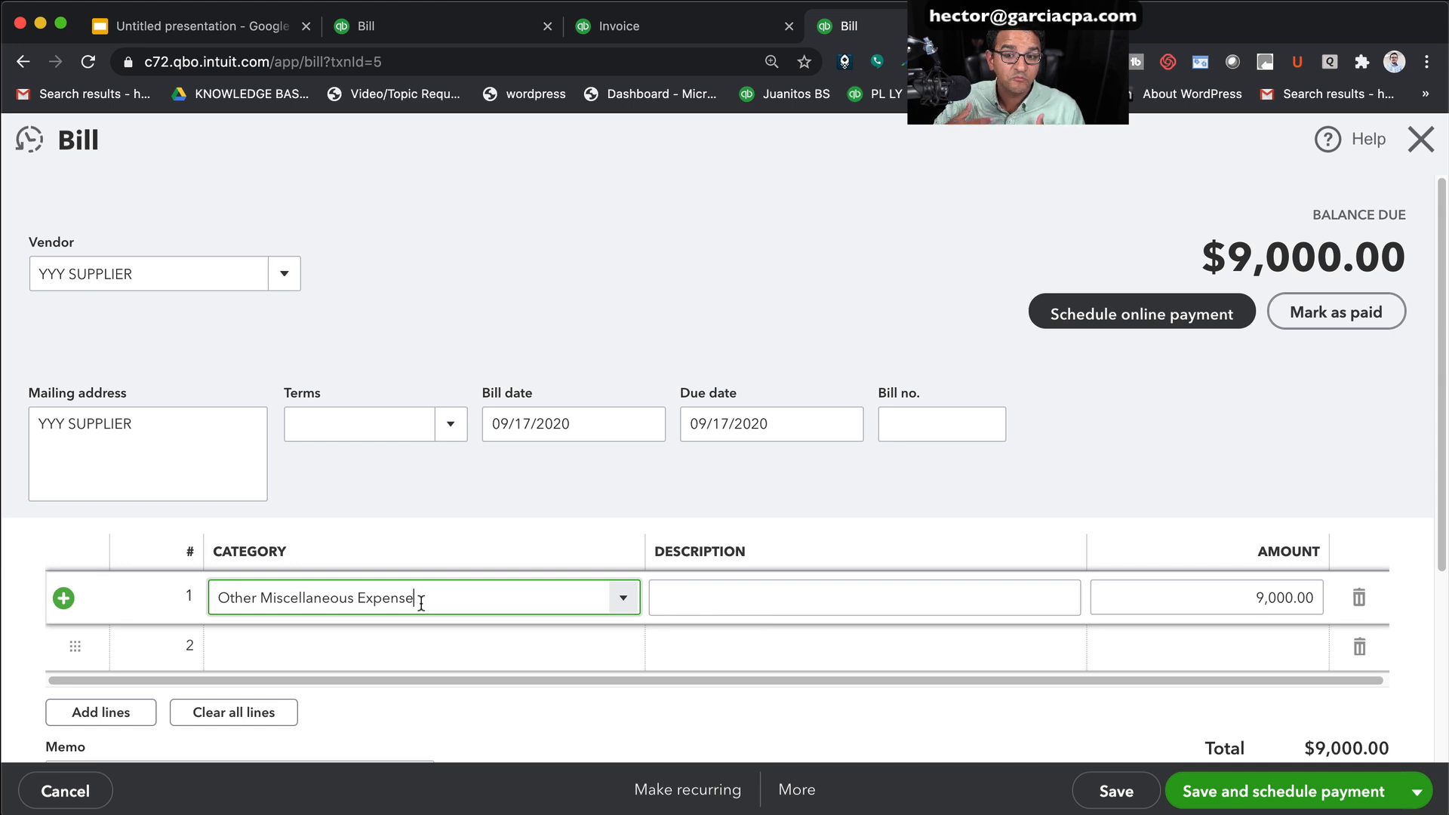
left_click_drag(421, 603, 27, 556)
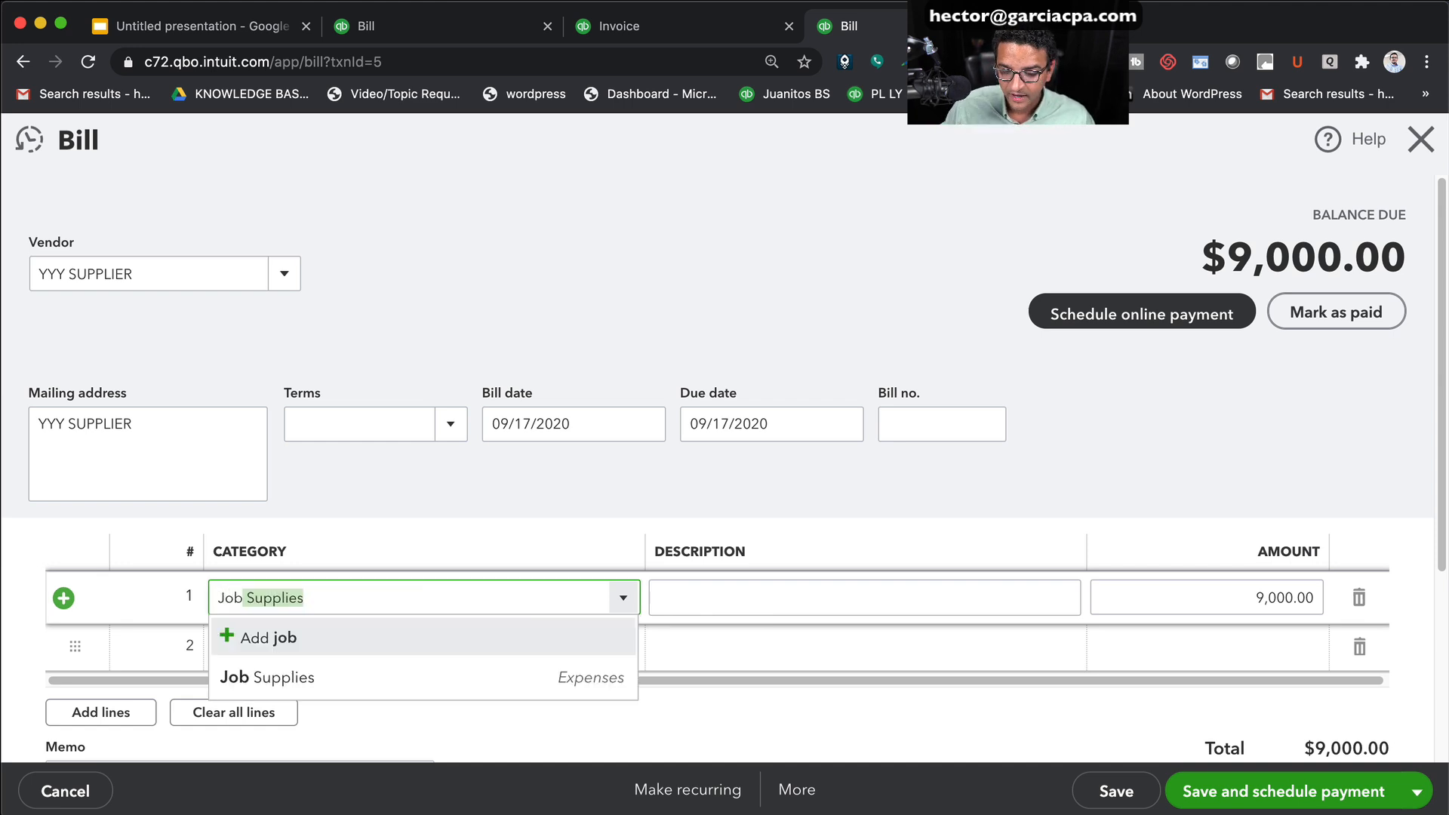
left_click(351, 678)
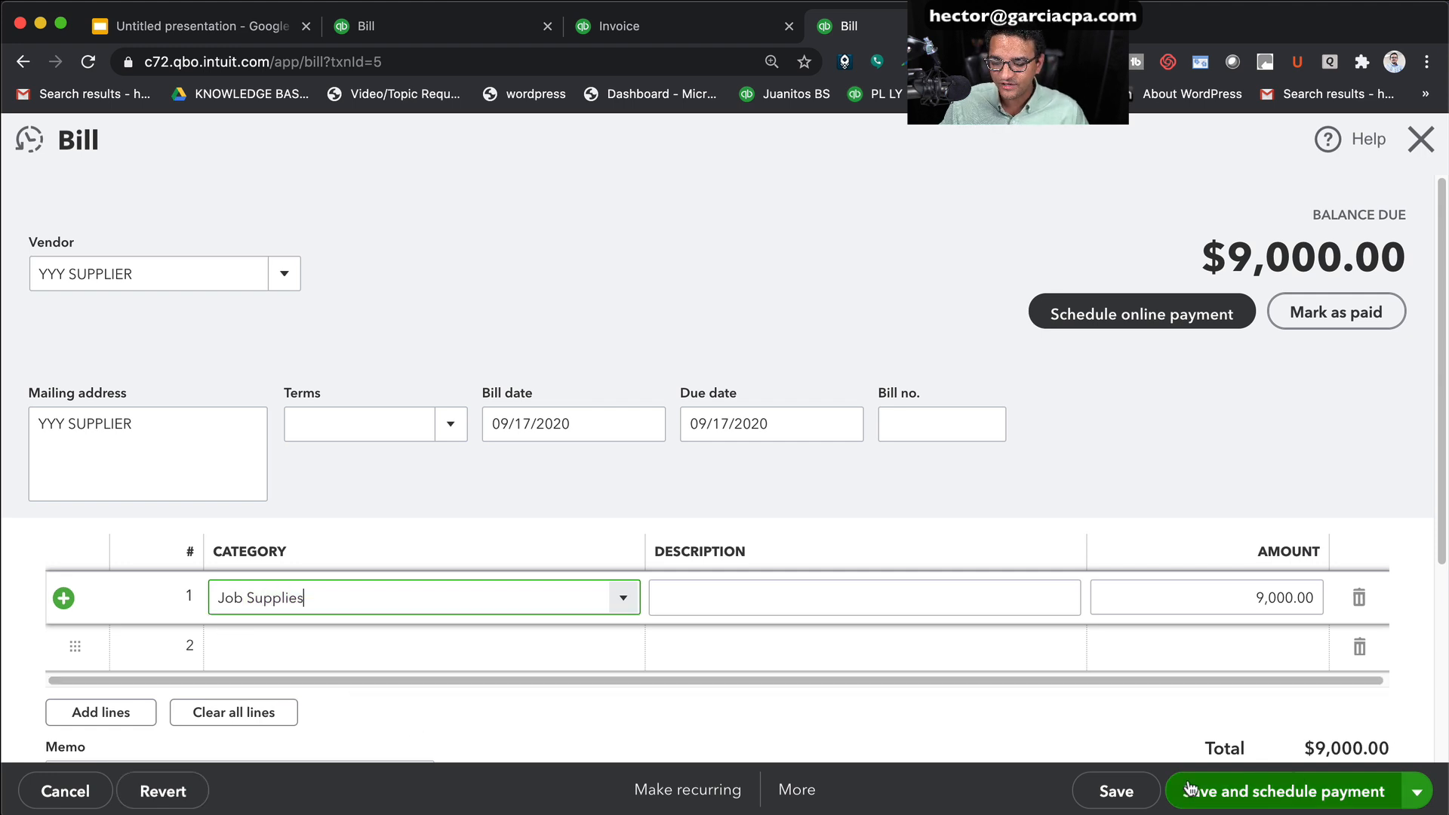
left_click(1092, 796)
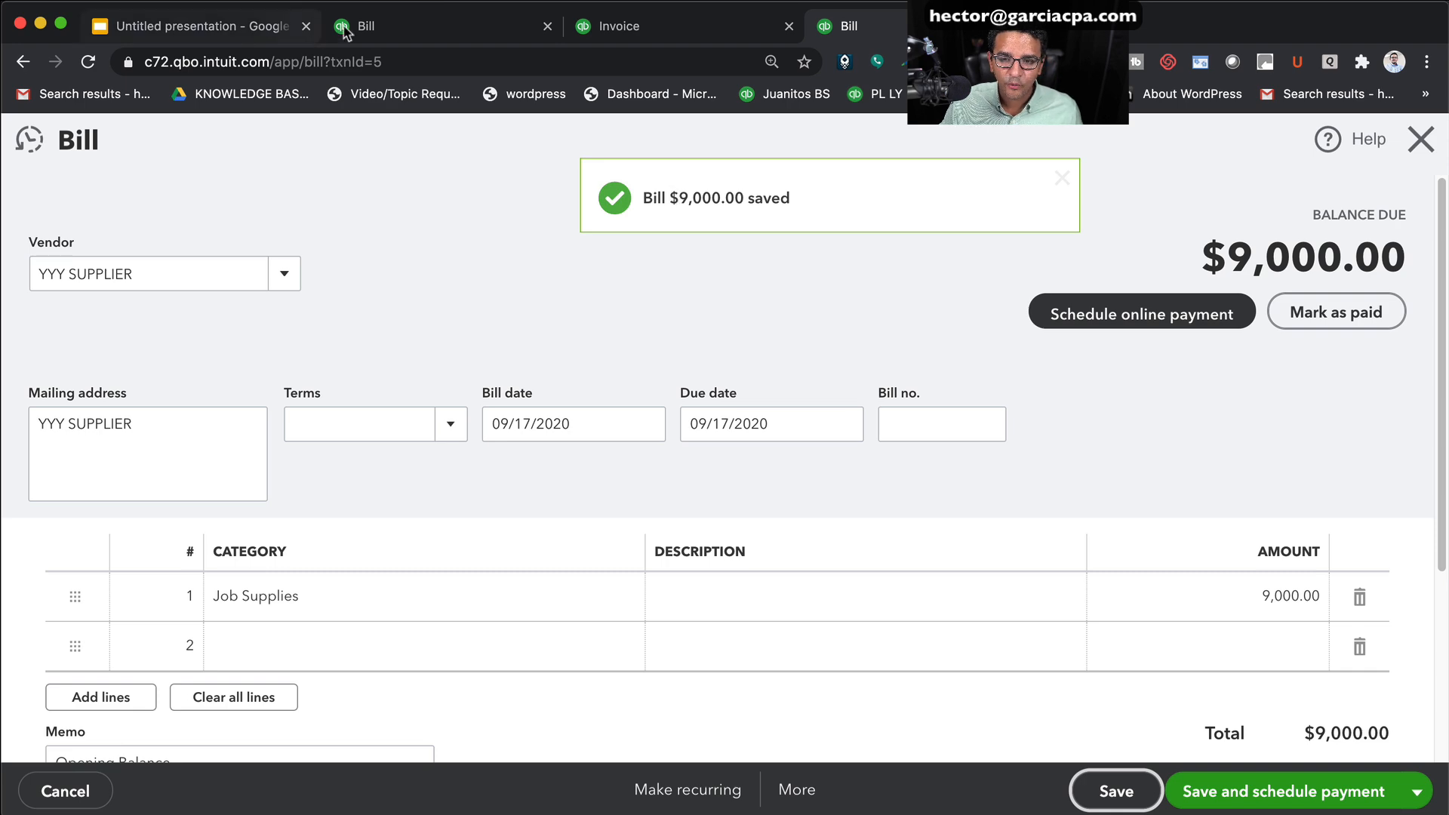
Close the bill, return to the all-dates Profit and Loss report, and review its income and expense lines
left_click(1402, 142)
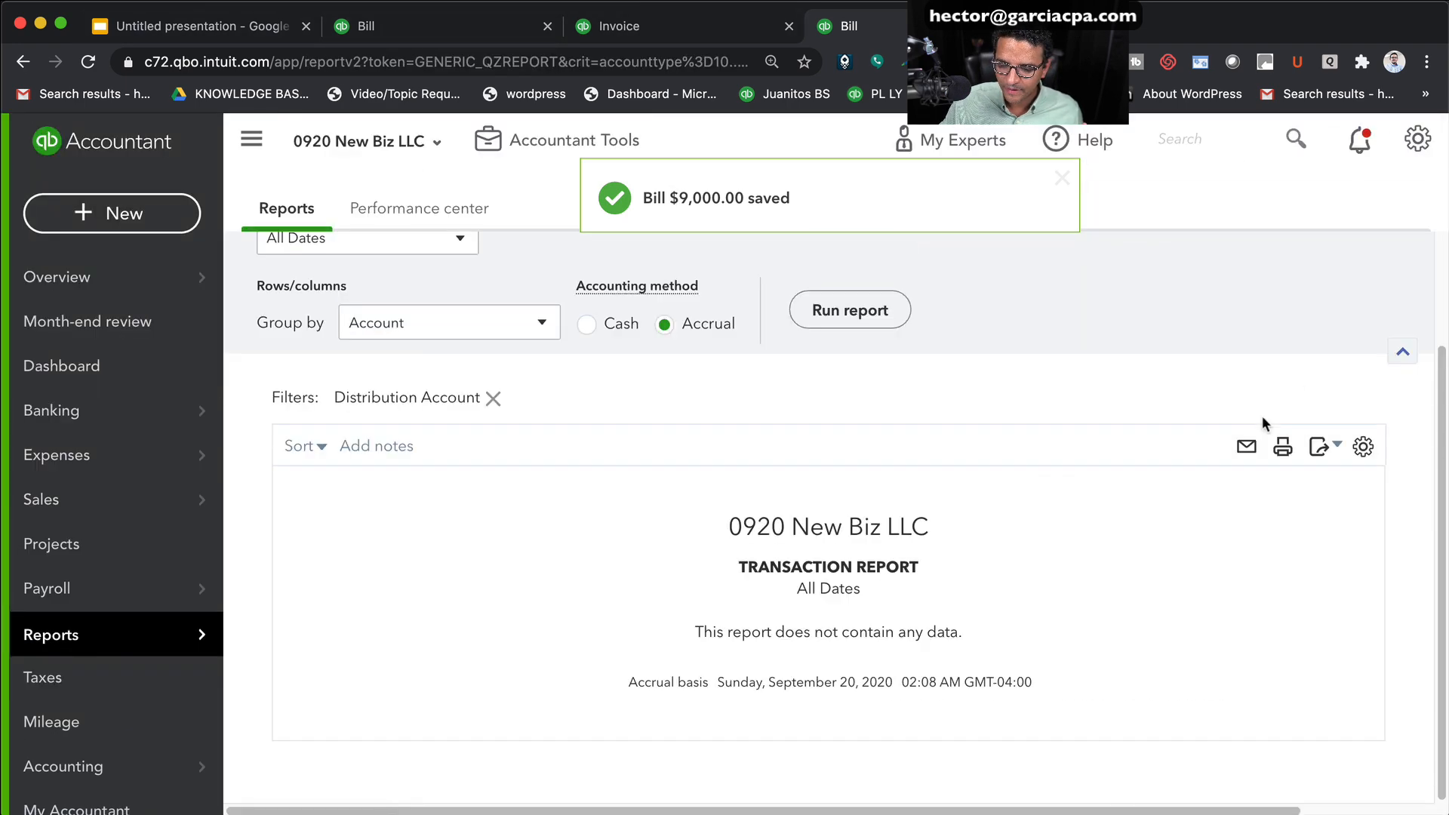
left_click(341, 322)
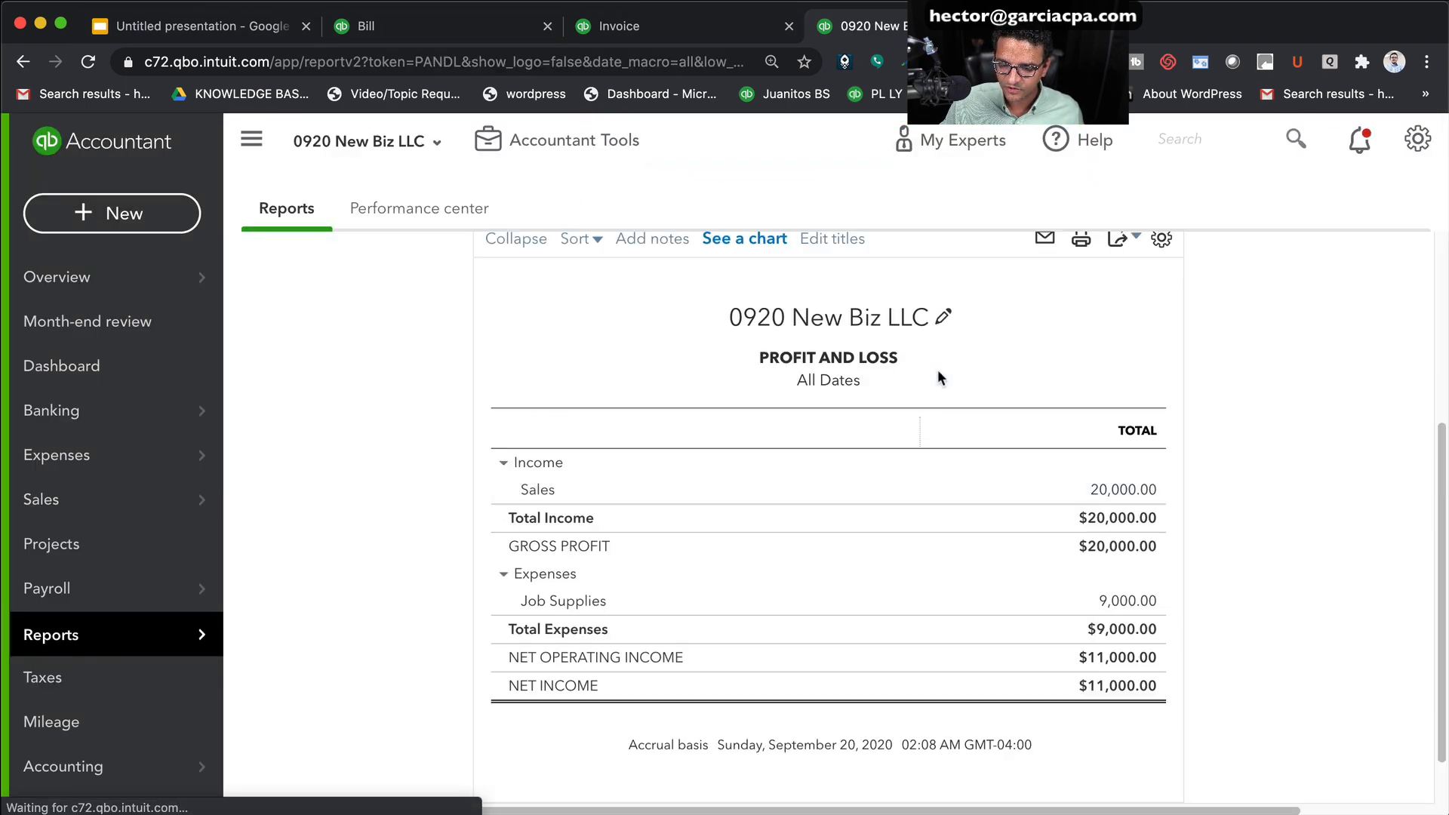
left_click(1230, 457)
scroll(1346, 619, "down", 5)
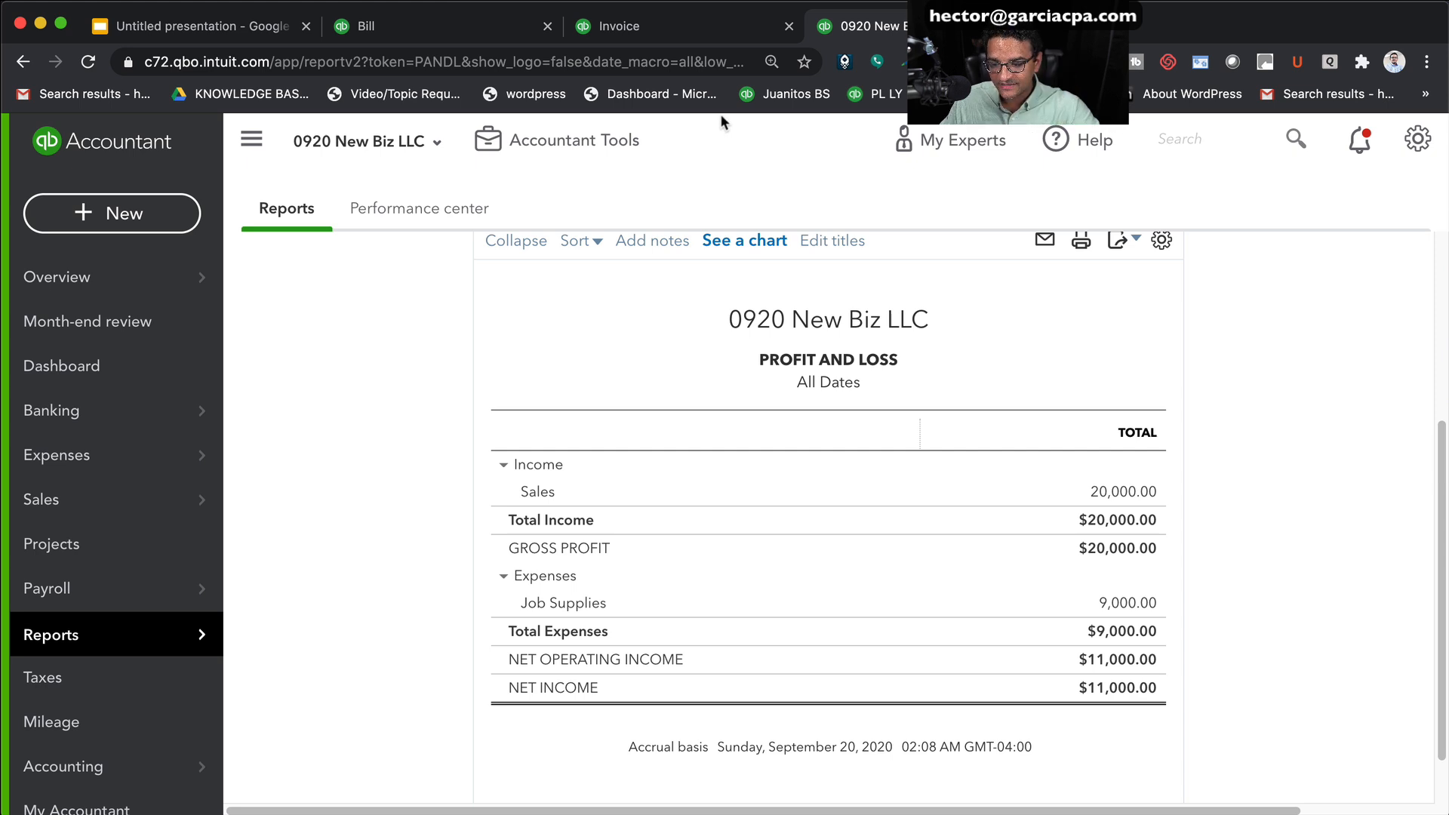
Switch to the Google Slides presentation and highlight the "New Inventory Item with beginning QTY" bullet on the Opening Balances slide
left_click(387, 30)
left_click(264, 31)
left_click(683, 477)
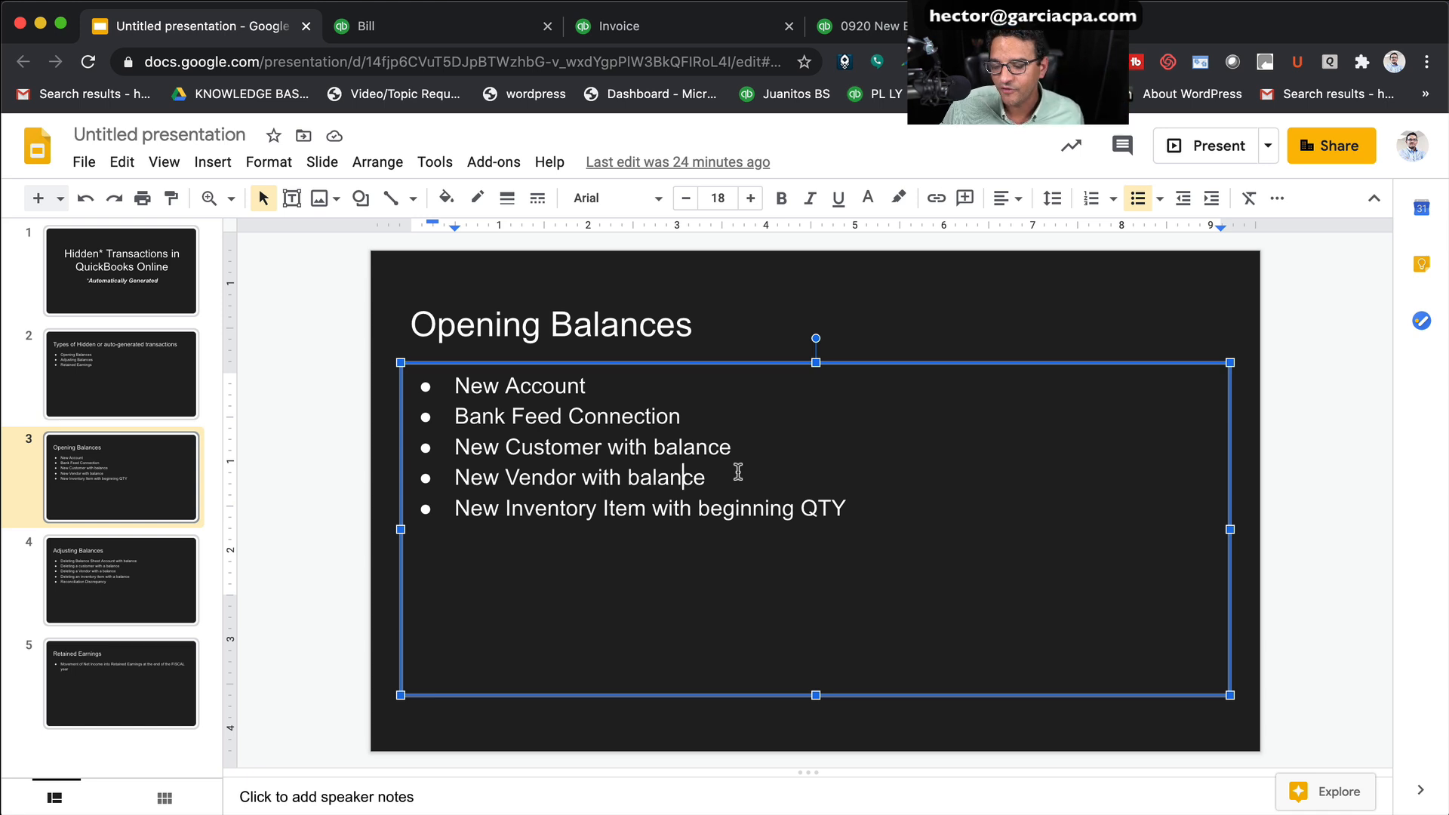
left_click_drag(847, 513, 447, 531)
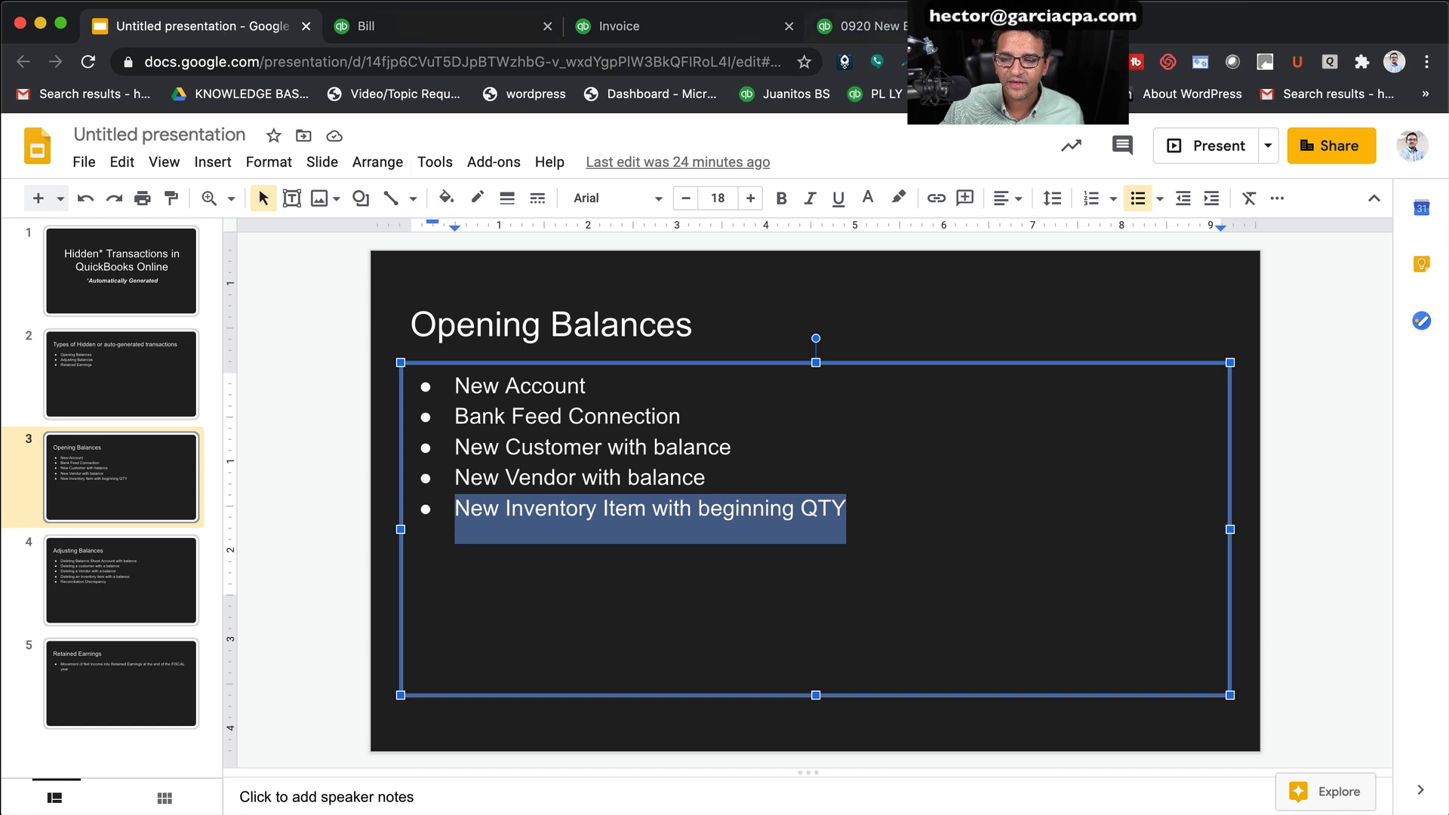
Switch back to QuickBooks Online and start adding a product or service in the Products and Services list
left_click(861, 26)
mouse_move(153, 277)
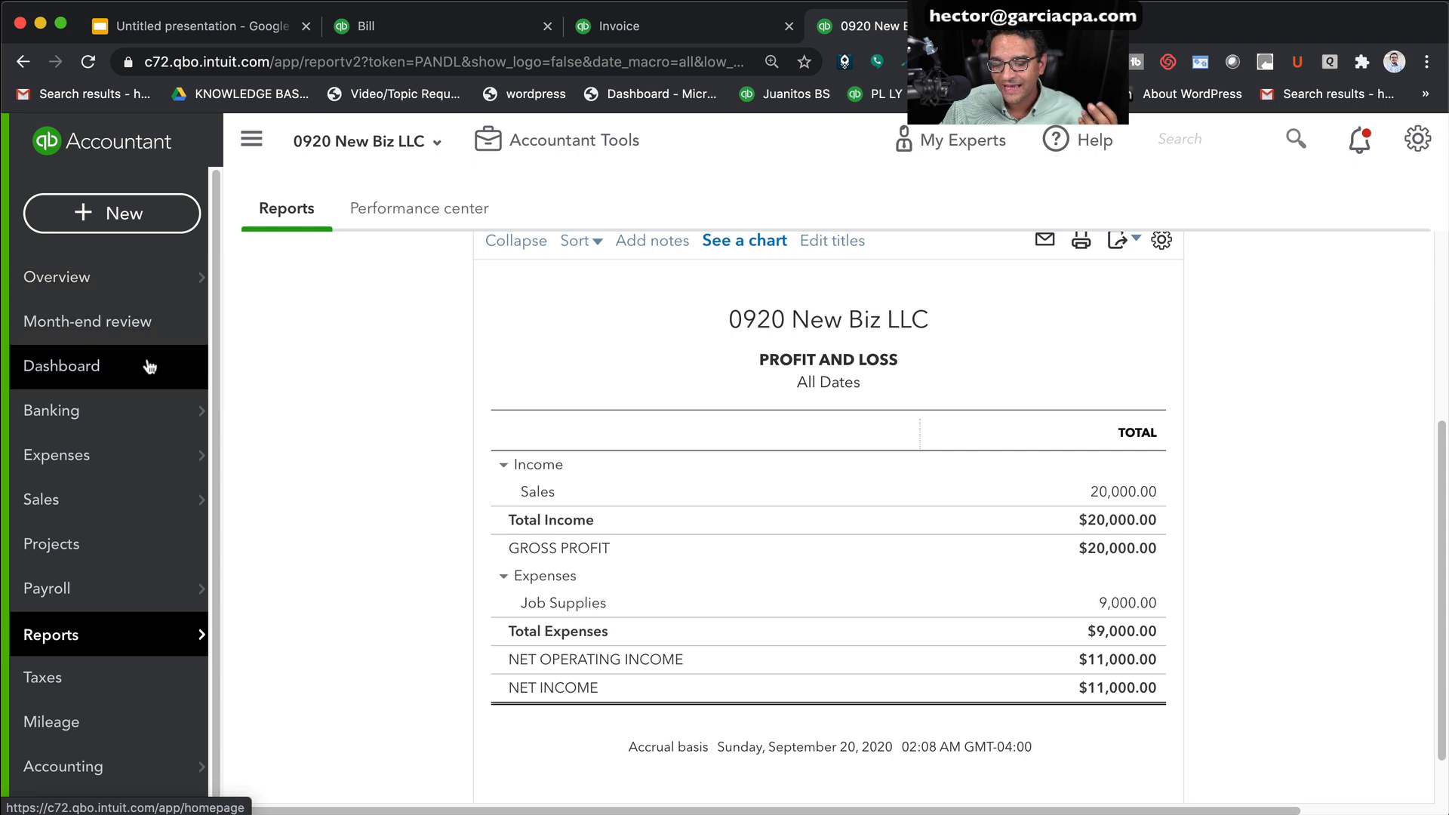
mouse_move(107, 500)
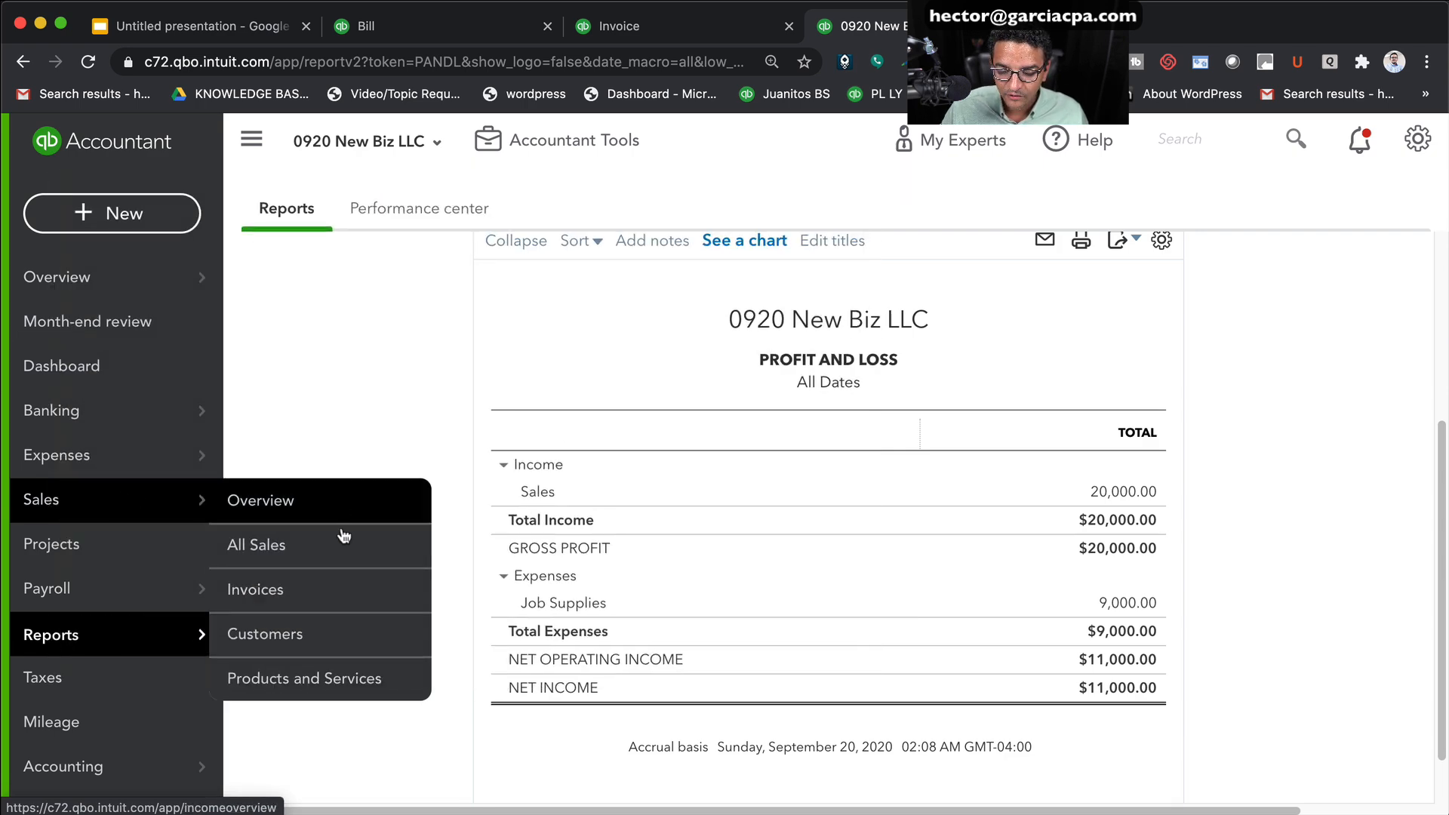
left_click(309, 689)
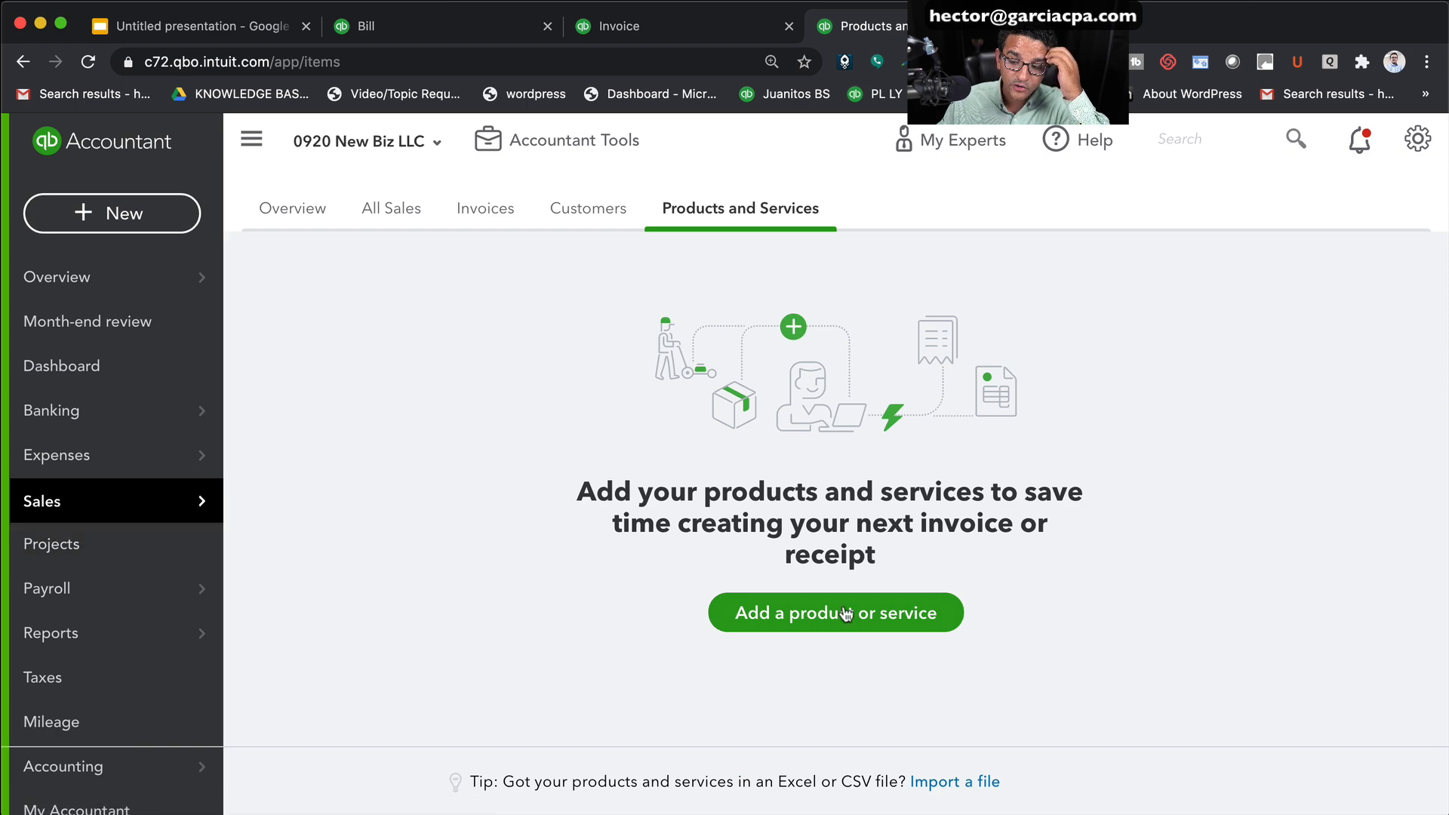
left_click(844, 609)
scroll(1038, 589, "down", 1)
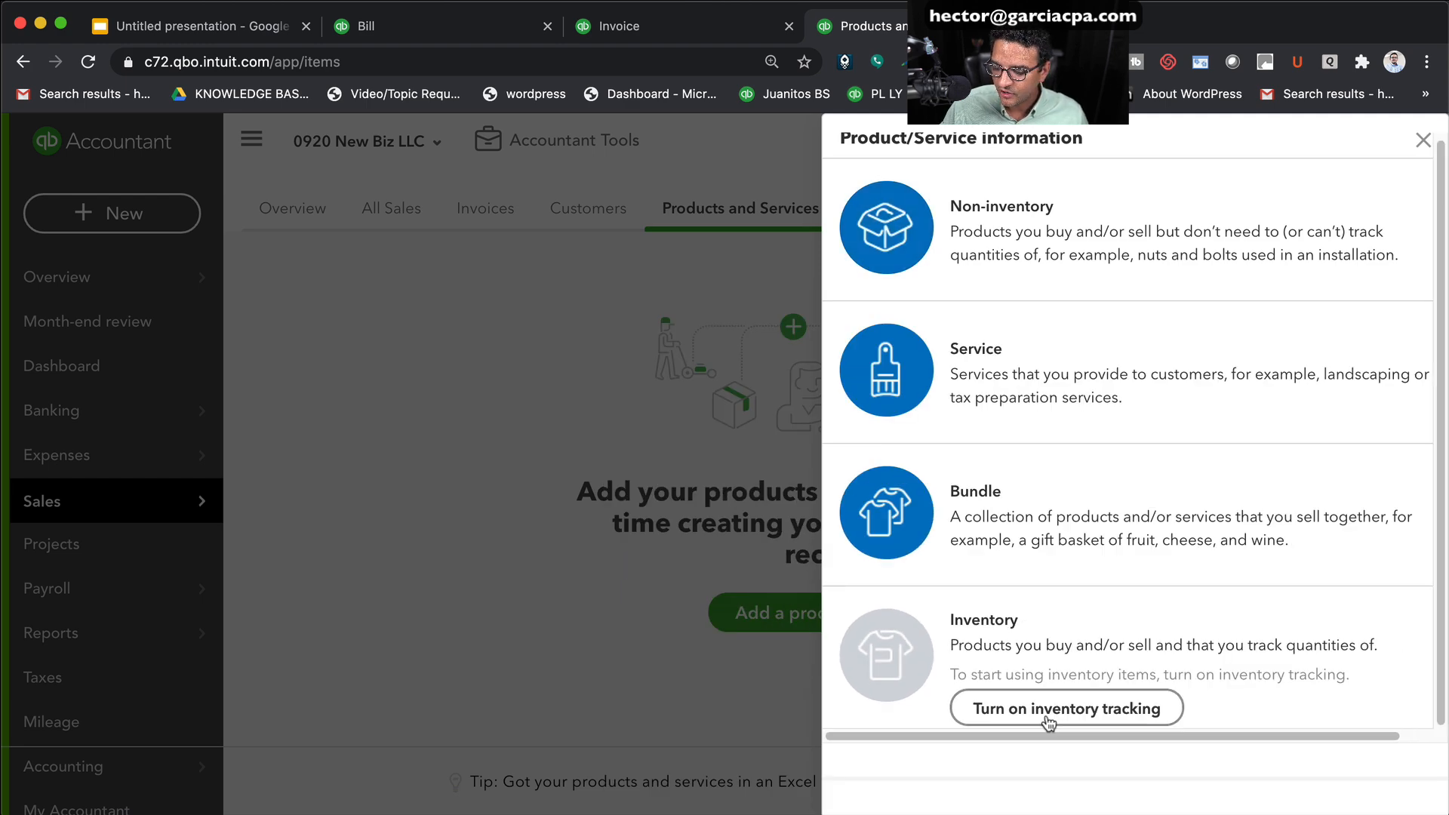
Turn on inventory tracking and choose Inventory as the new item's type
left_click(1047, 713)
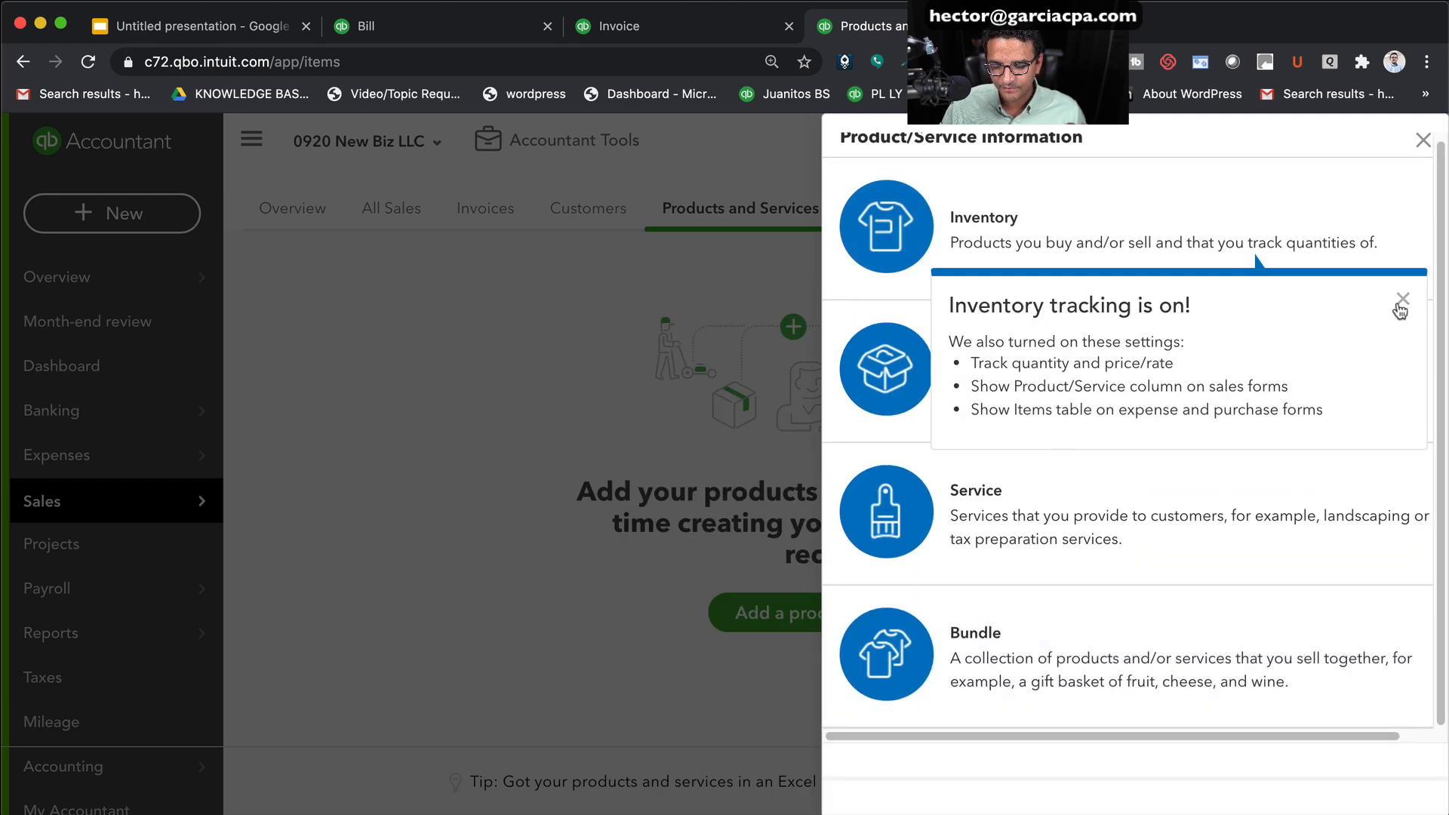
left_click(1401, 302)
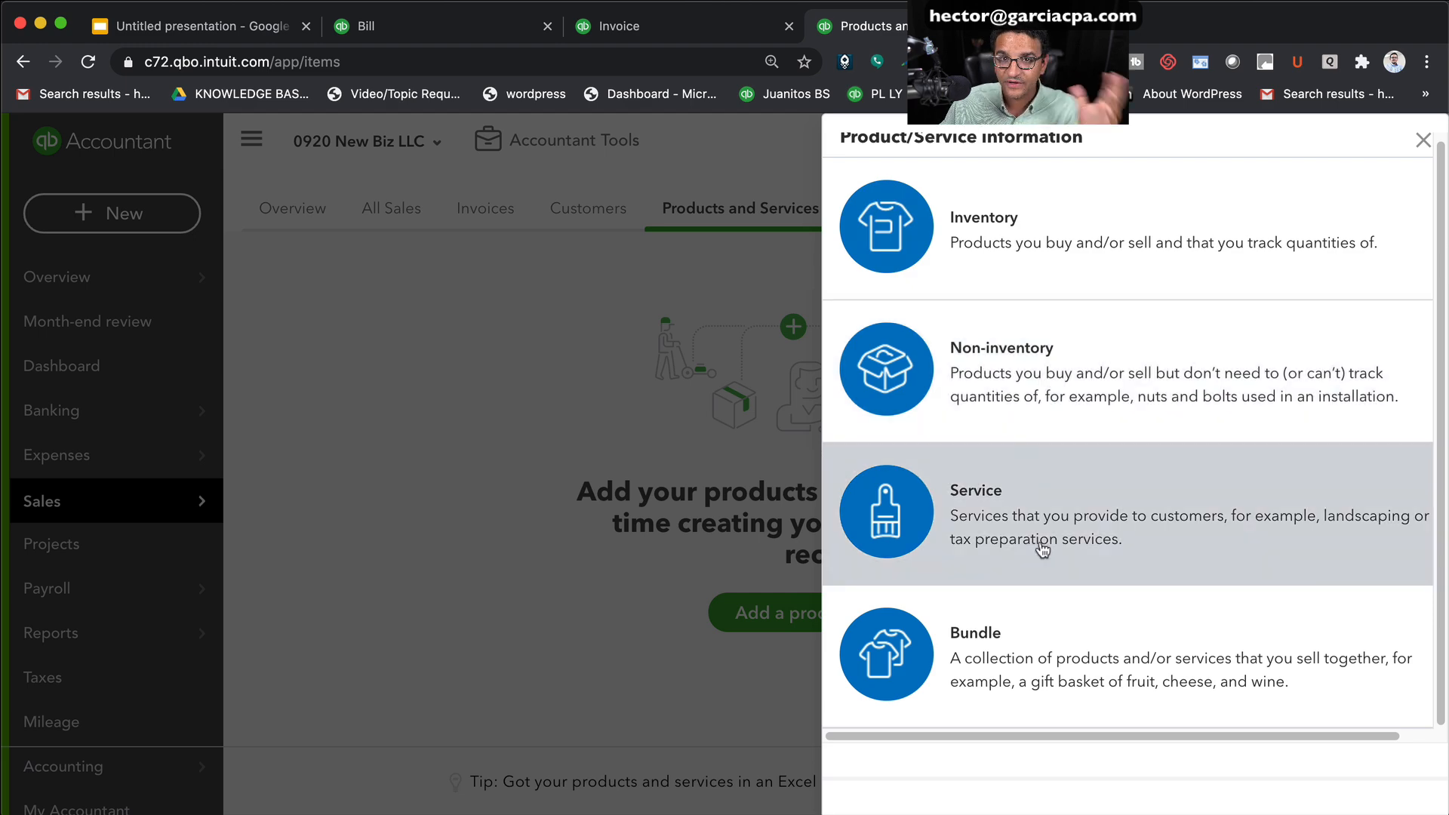
left_click(1029, 242)
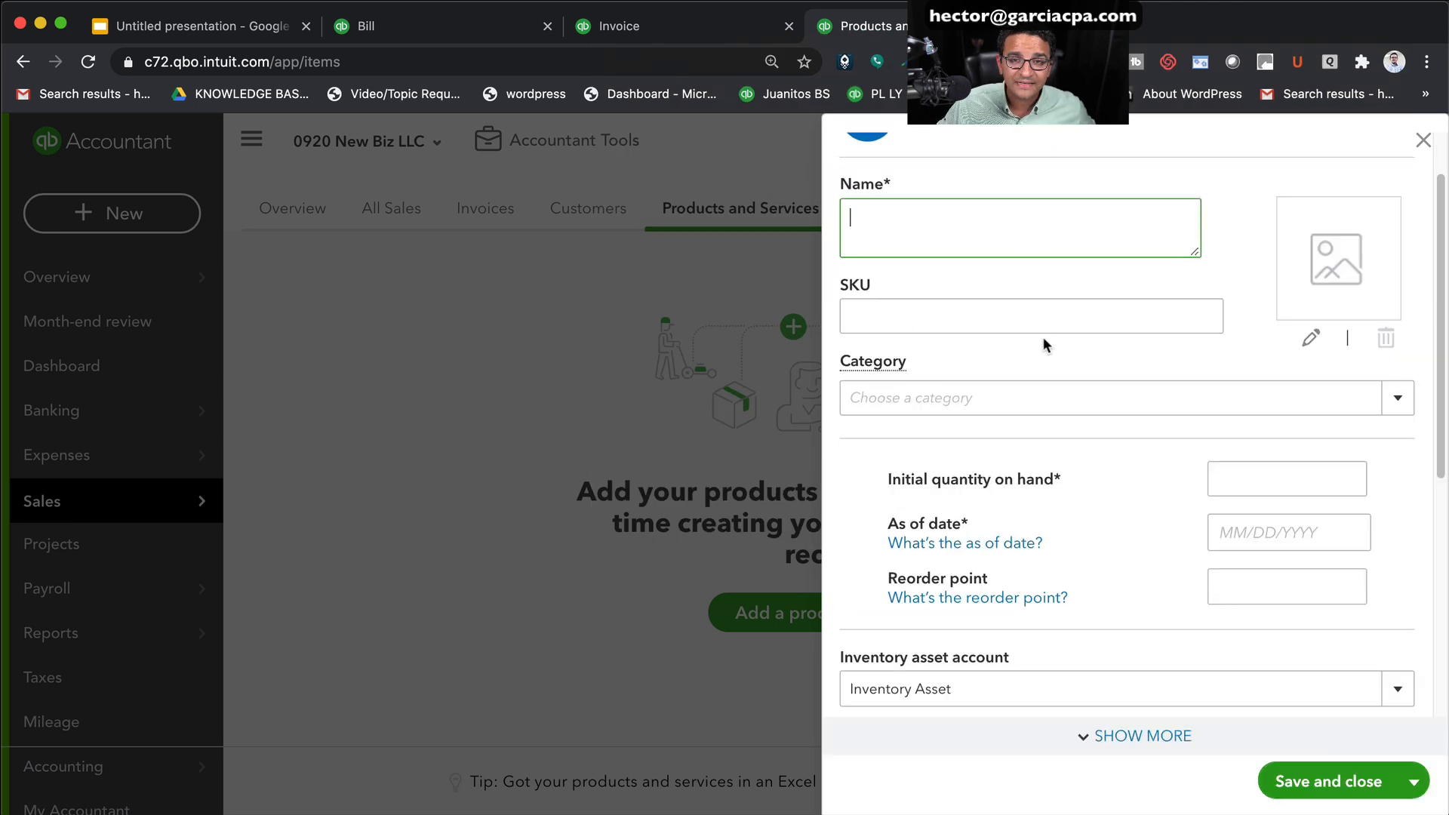
Name the inventory item Widget 1 and set an initial quantity on hand of 17 as of 09/19/2020
type("Widget 1")
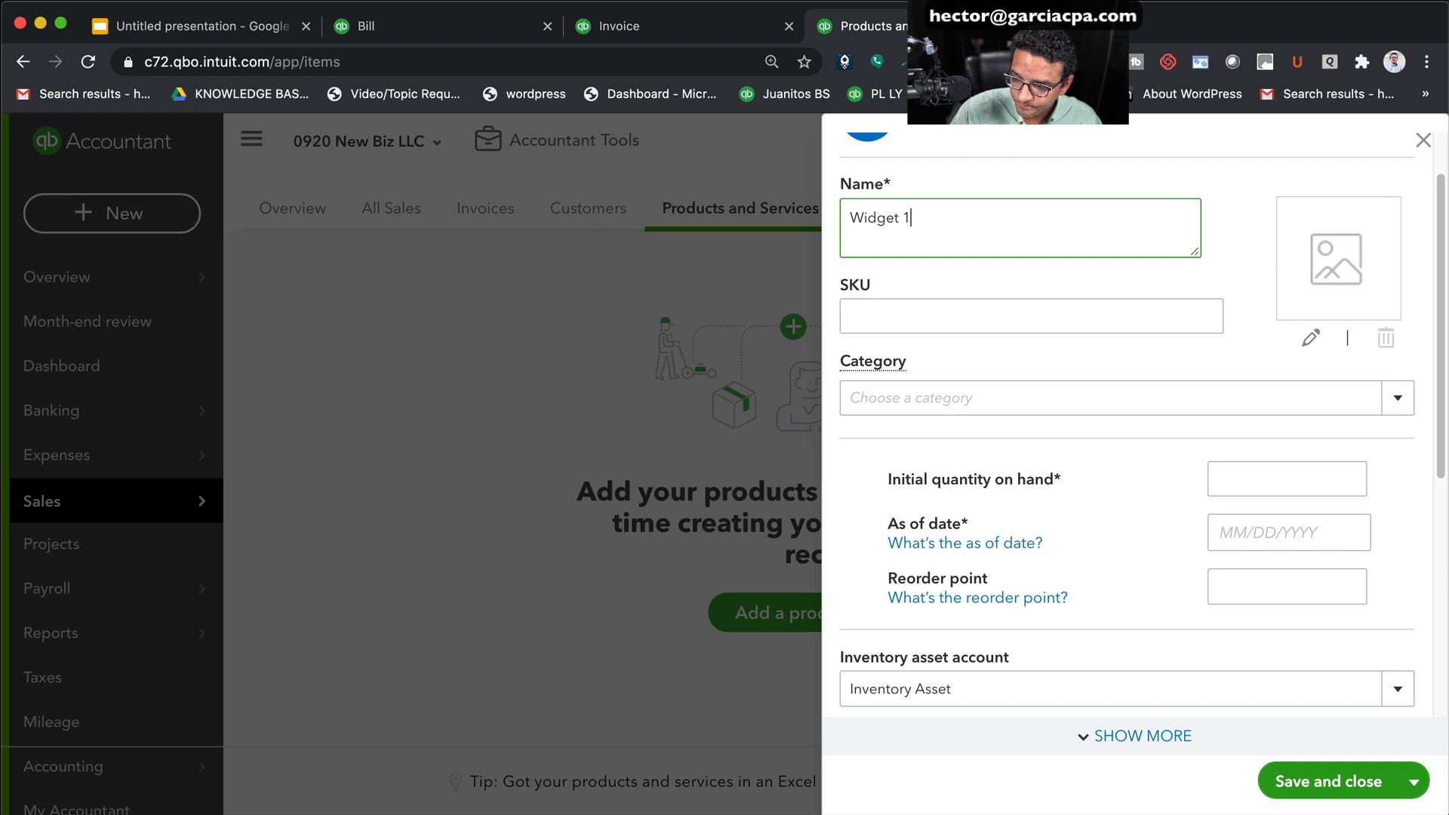
key("Tab")
left_click(1250, 482)
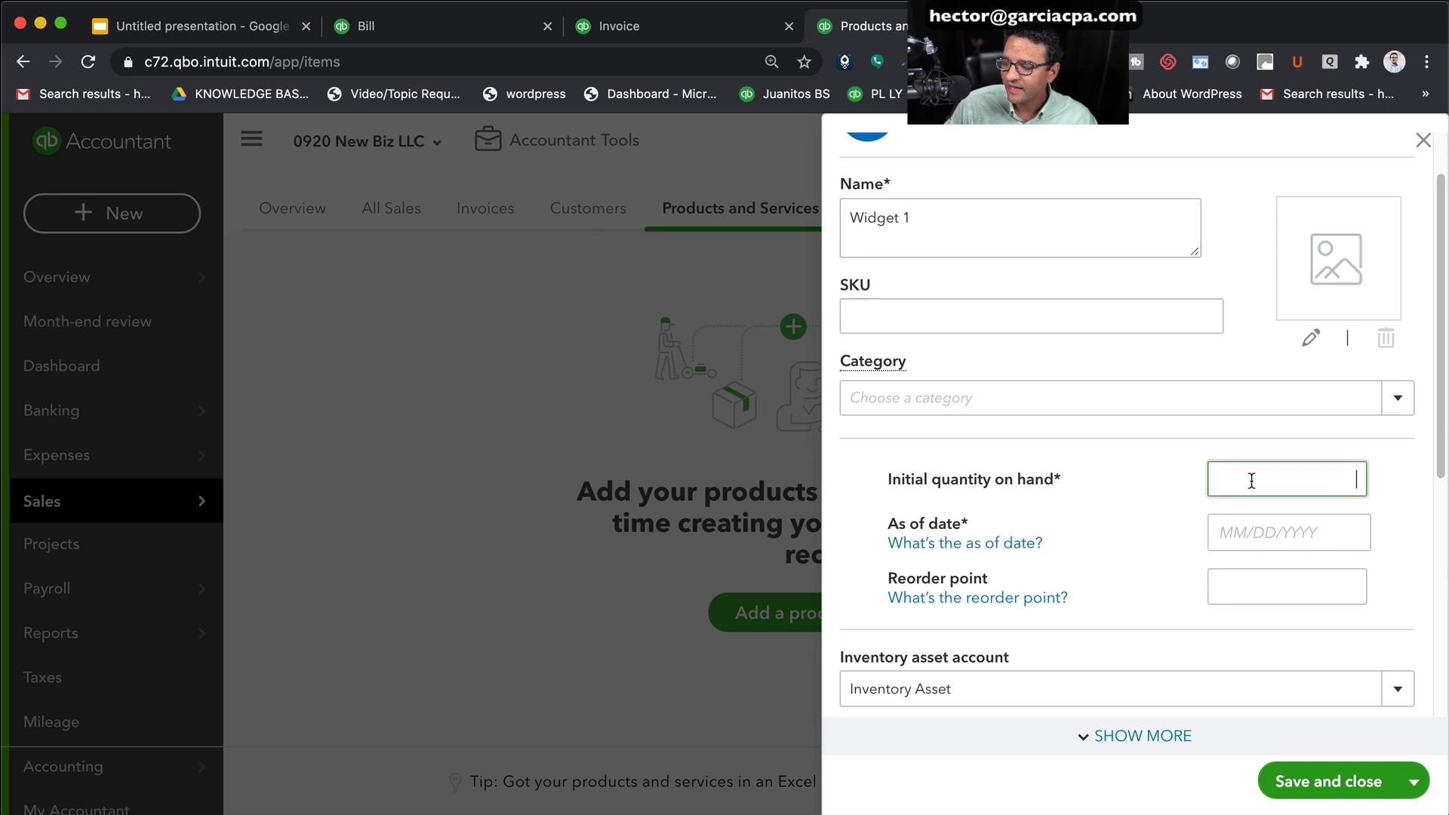
type("17")
key("Tab")
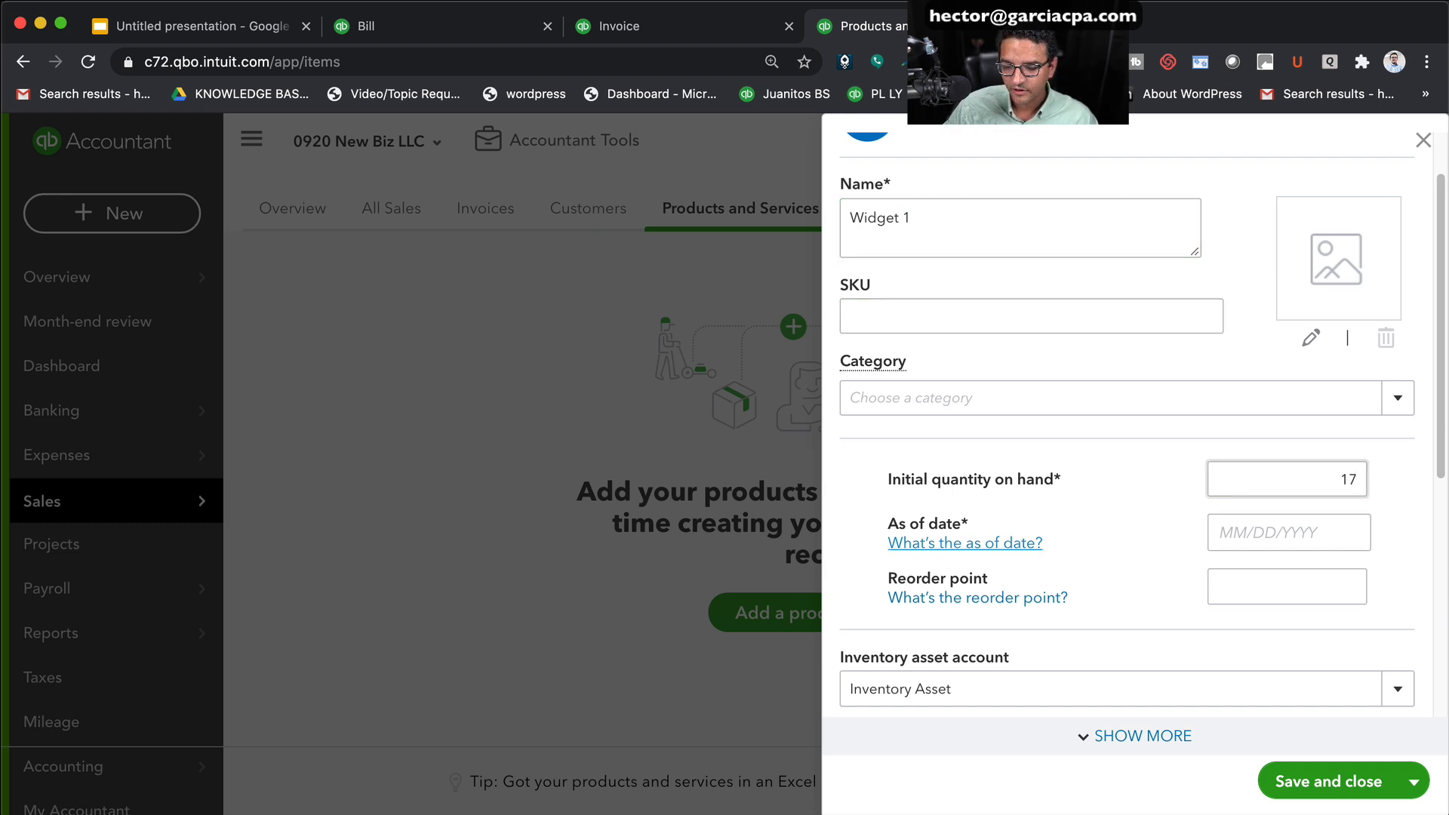
left_click(1249, 539)
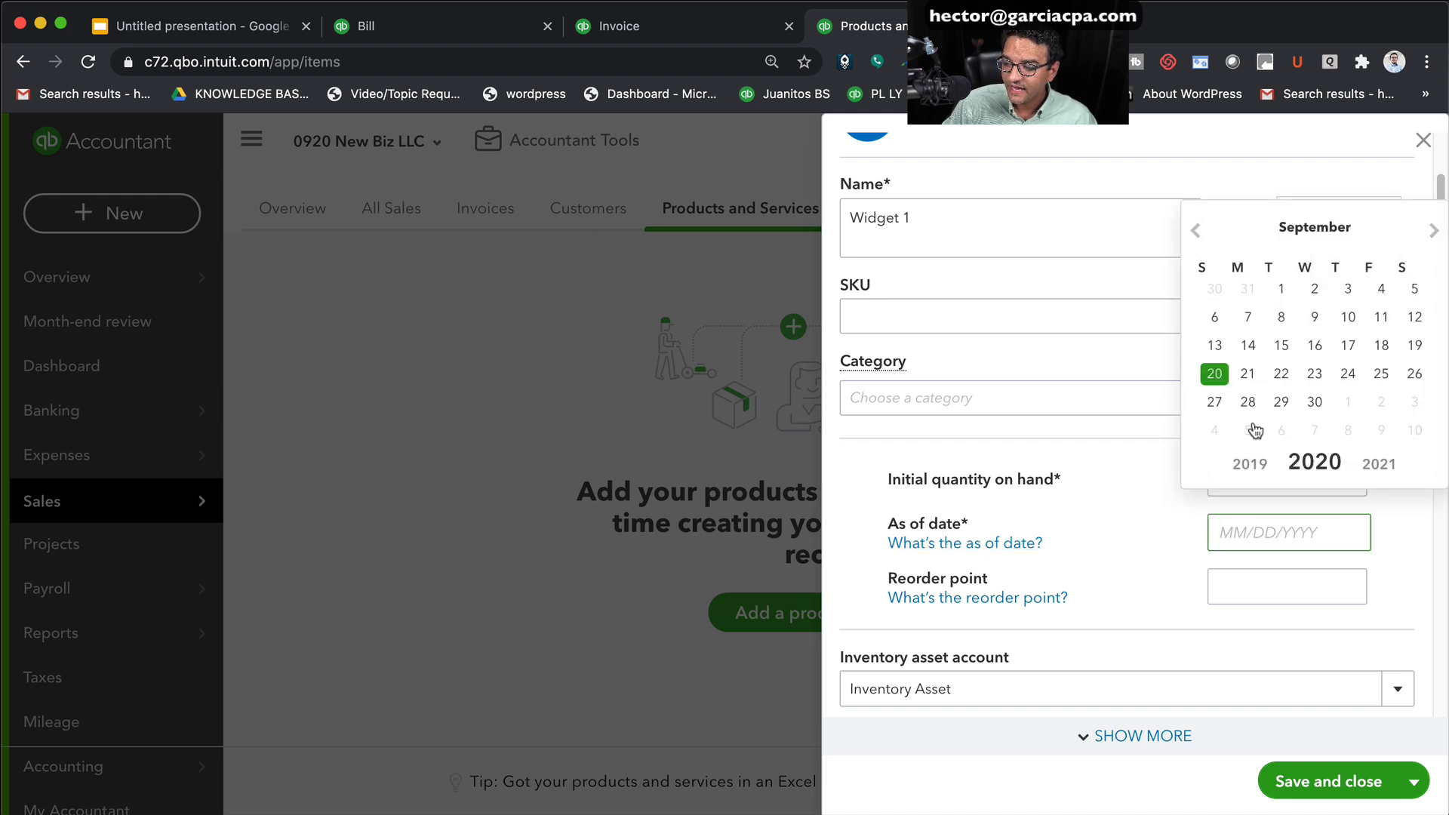
left_click(1415, 345)
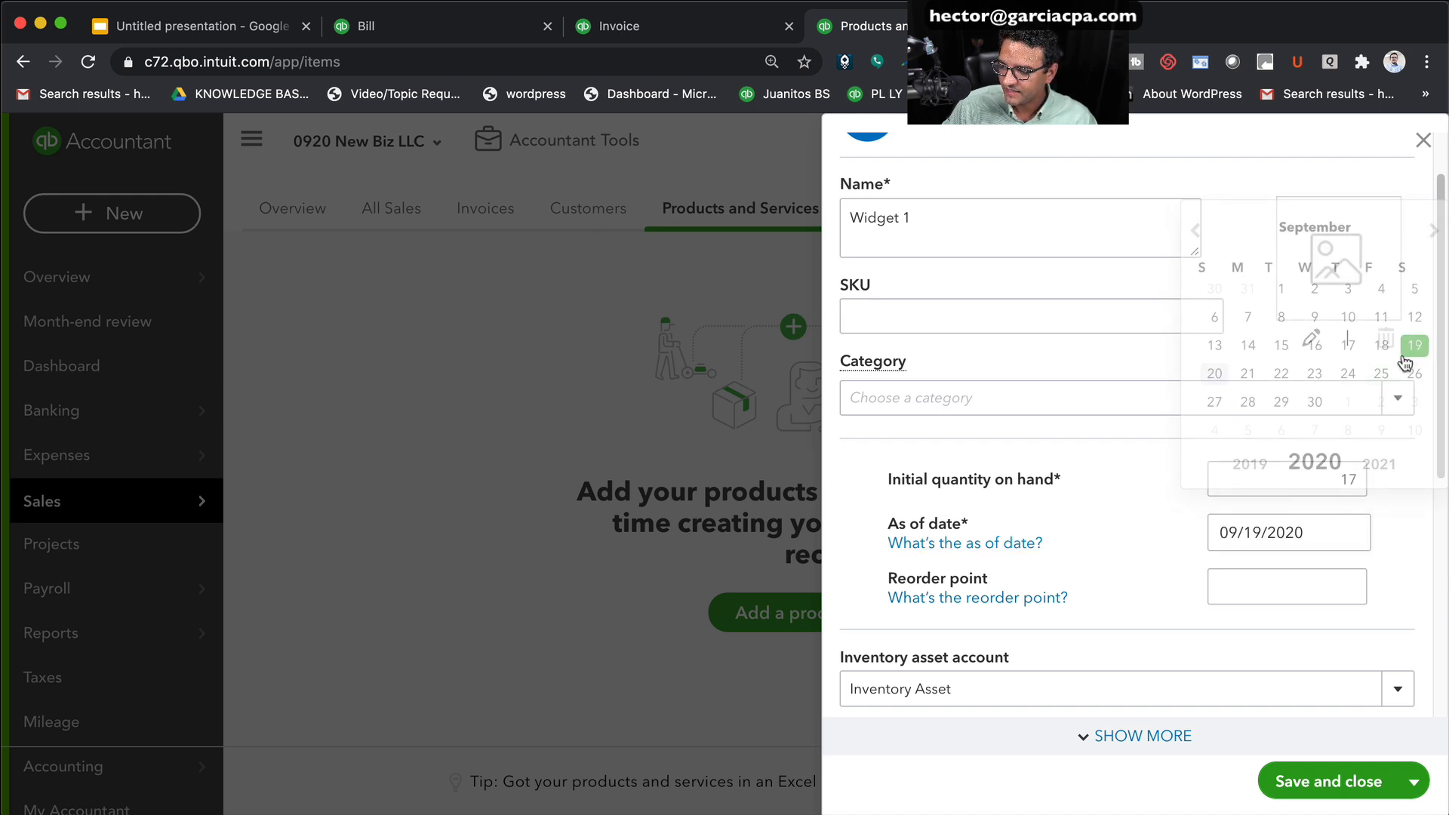
Set Widget 1's sales price to 25 and its cost to 12.50
scroll(1259, 559, "down", 2)
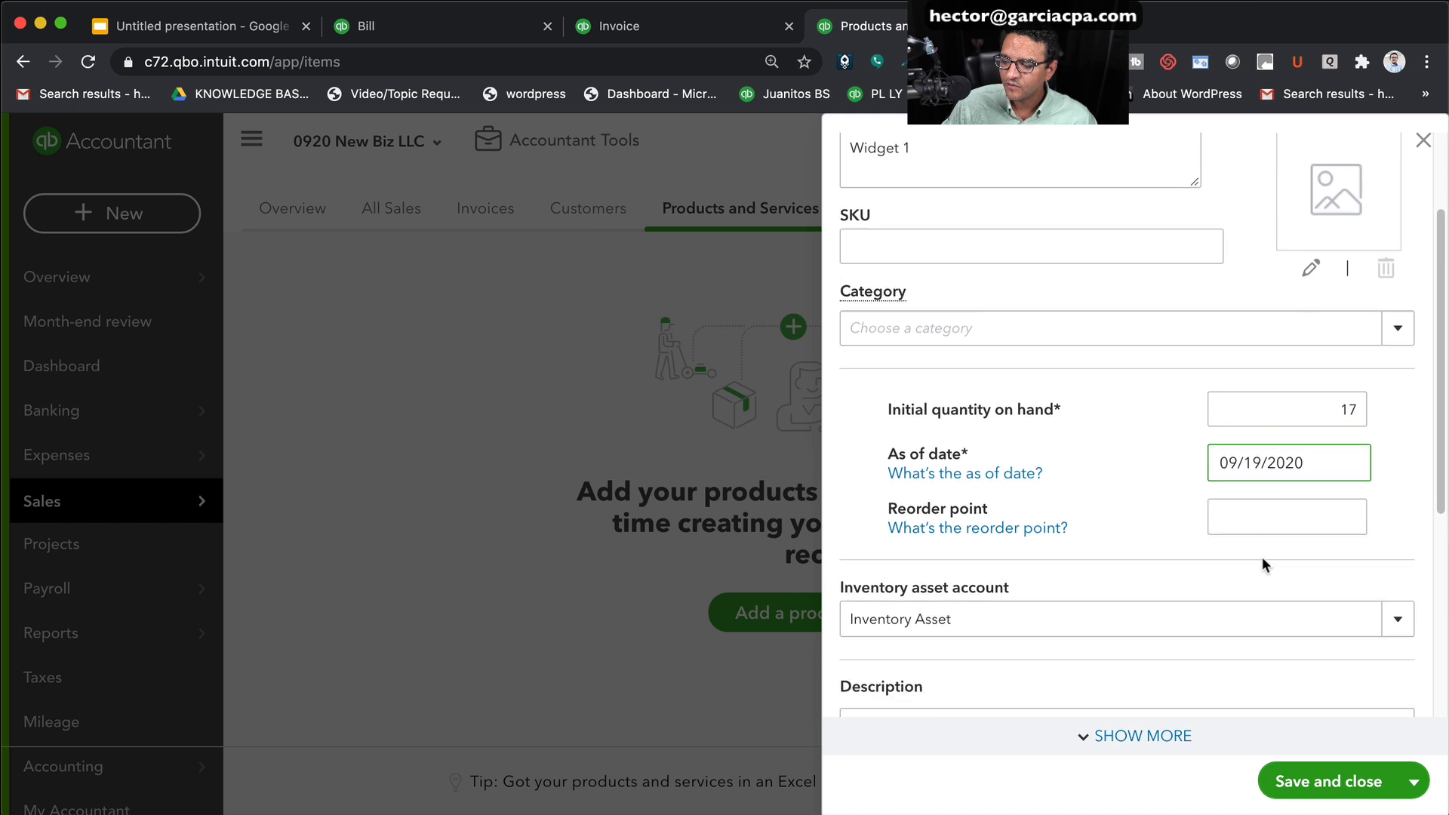
scroll(1265, 565, "down", 5)
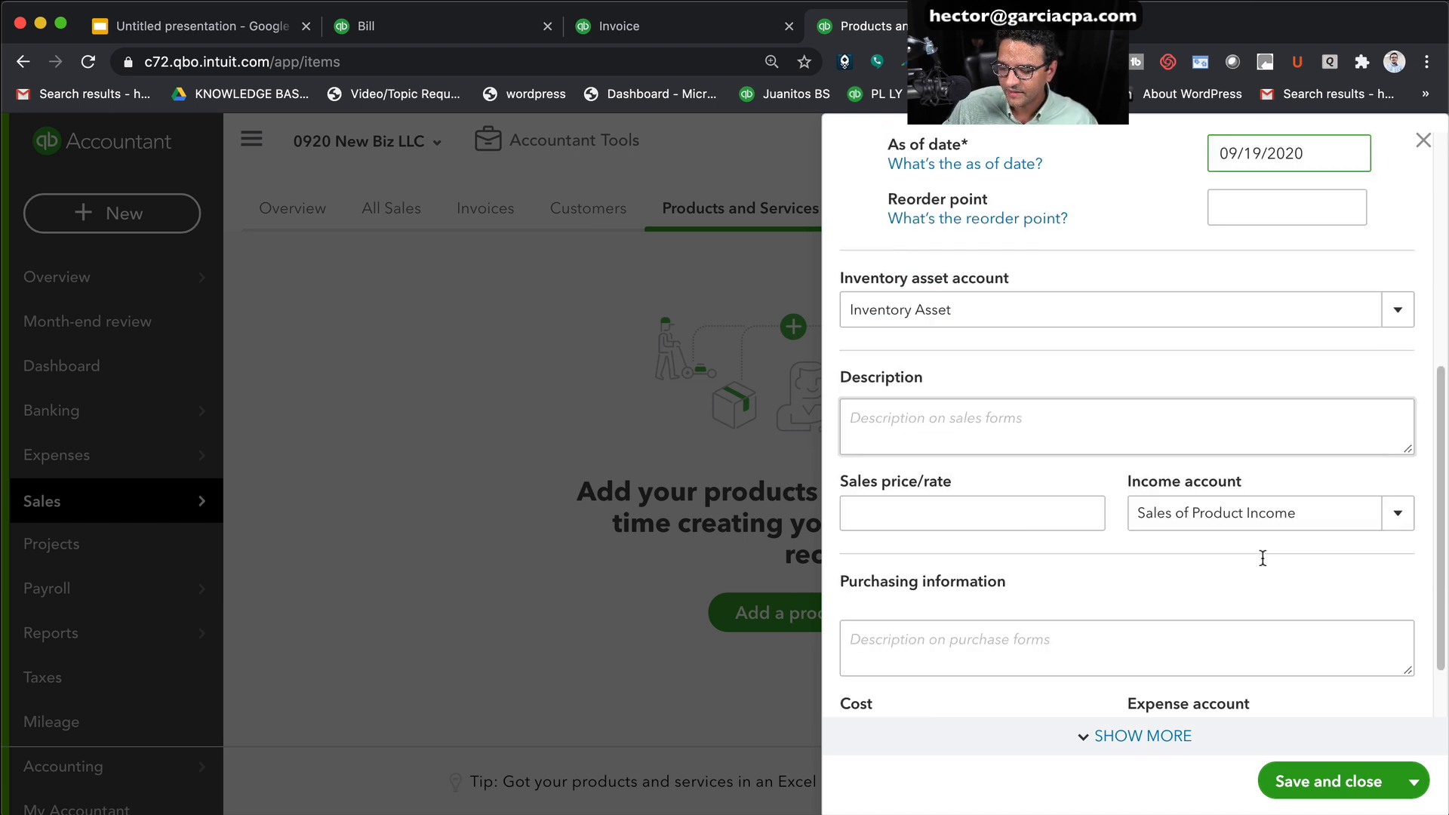
left_click(926, 469)
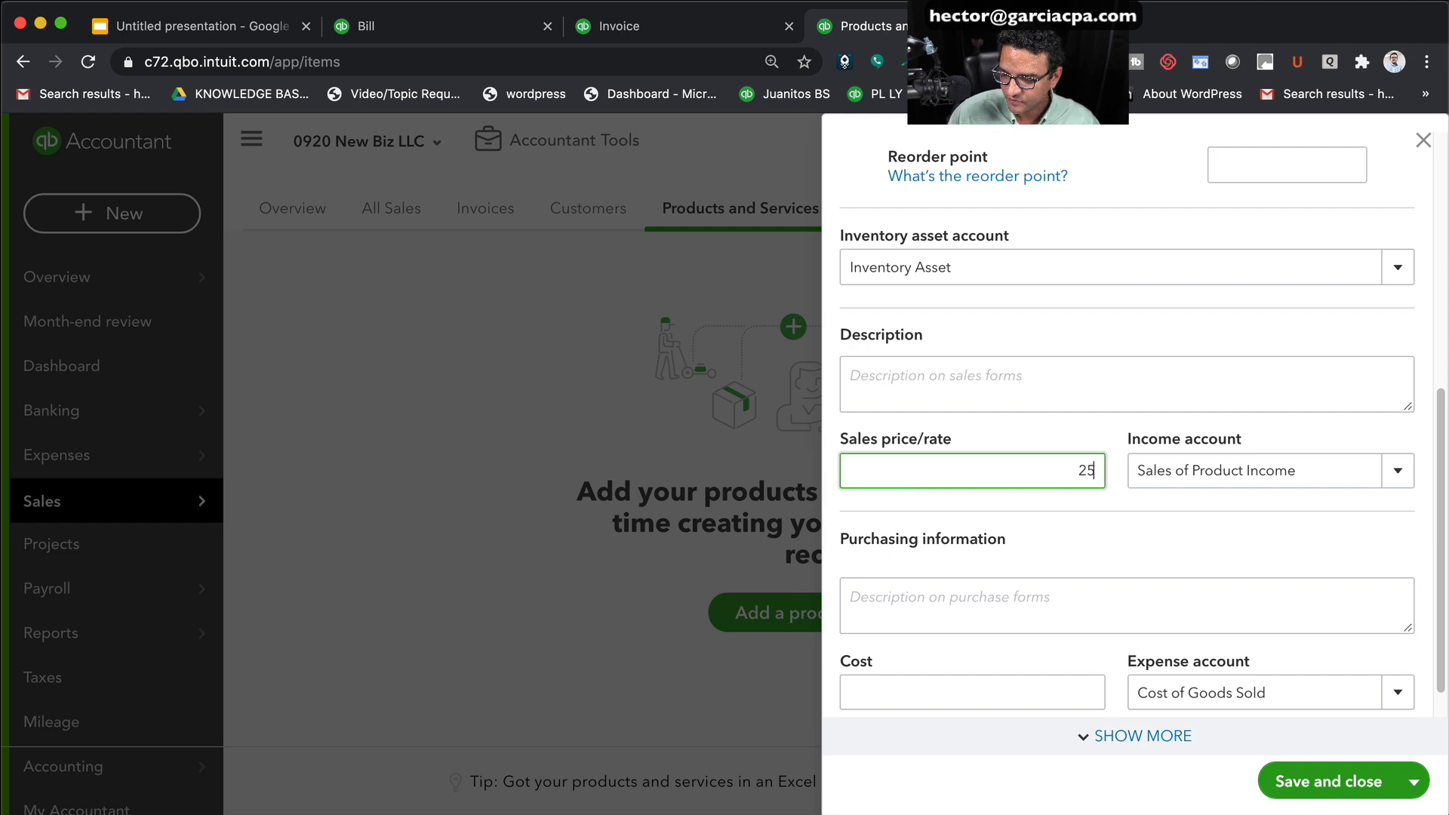
type("25")
key("Tab")
left_click(846, 691)
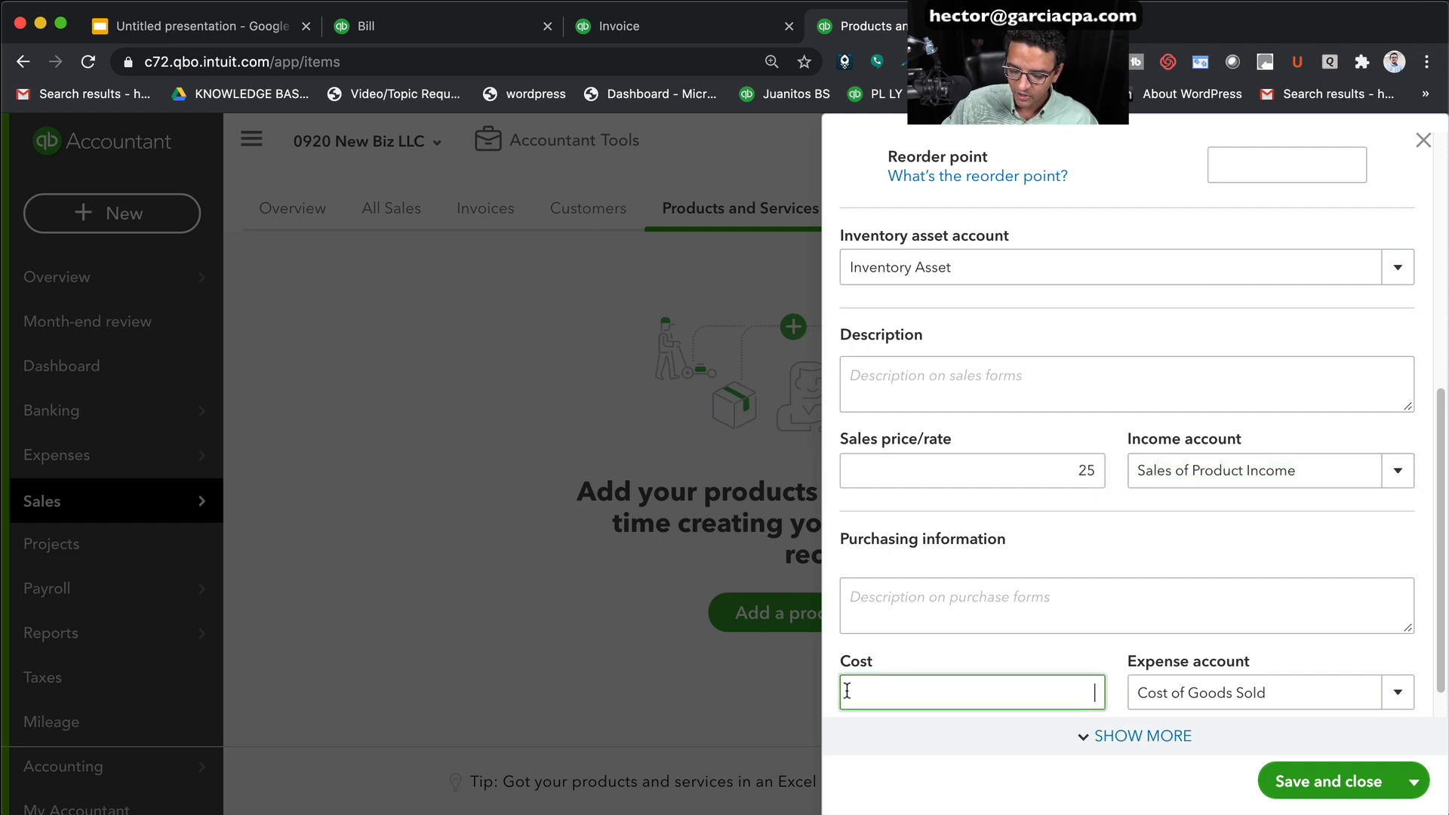
type("12.50")
key("Tab")
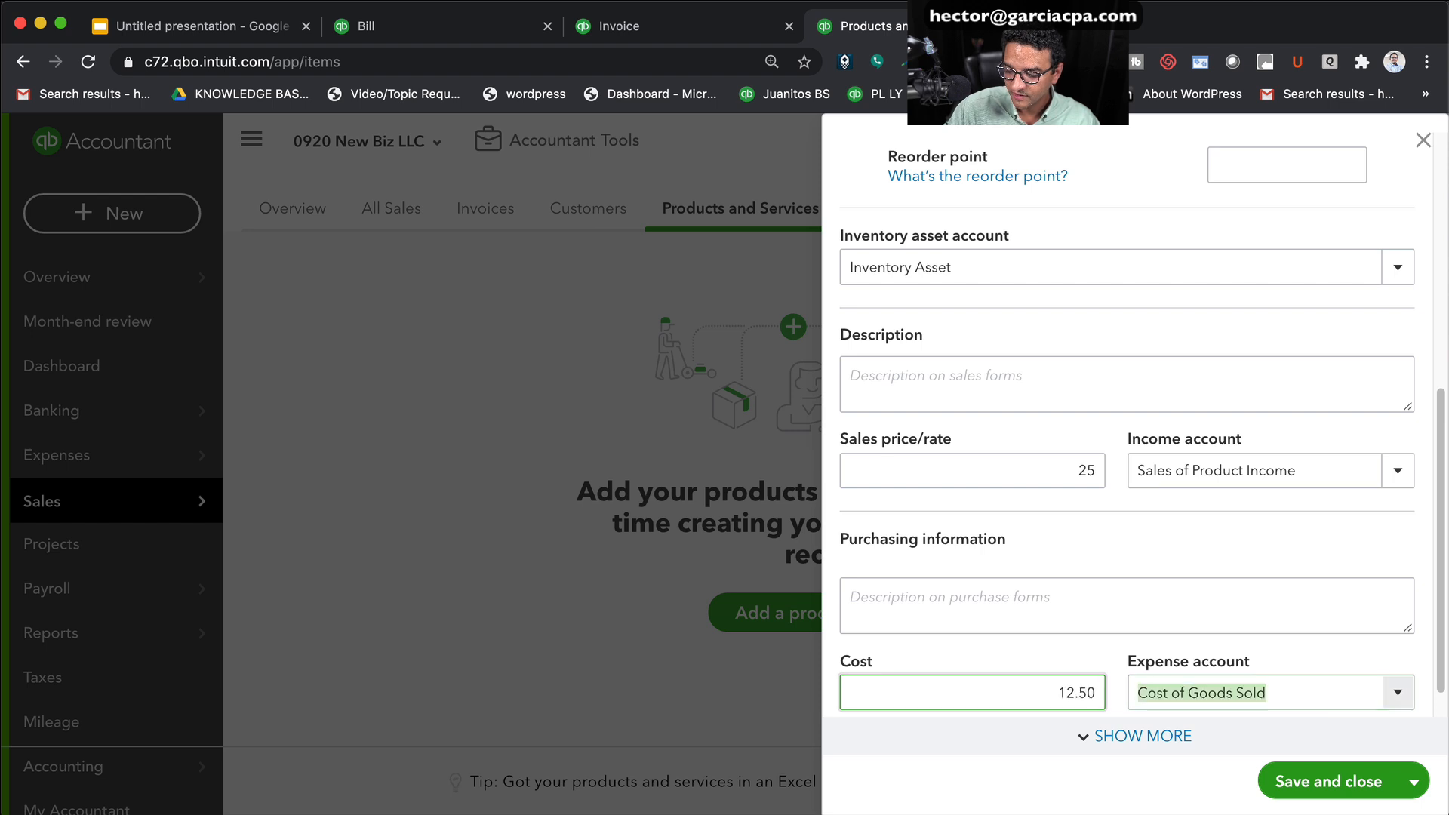
Check Widget 1's initial quantity, as-of date and cost, and save the new inventory item
scroll(1145, 524, "up", 7)
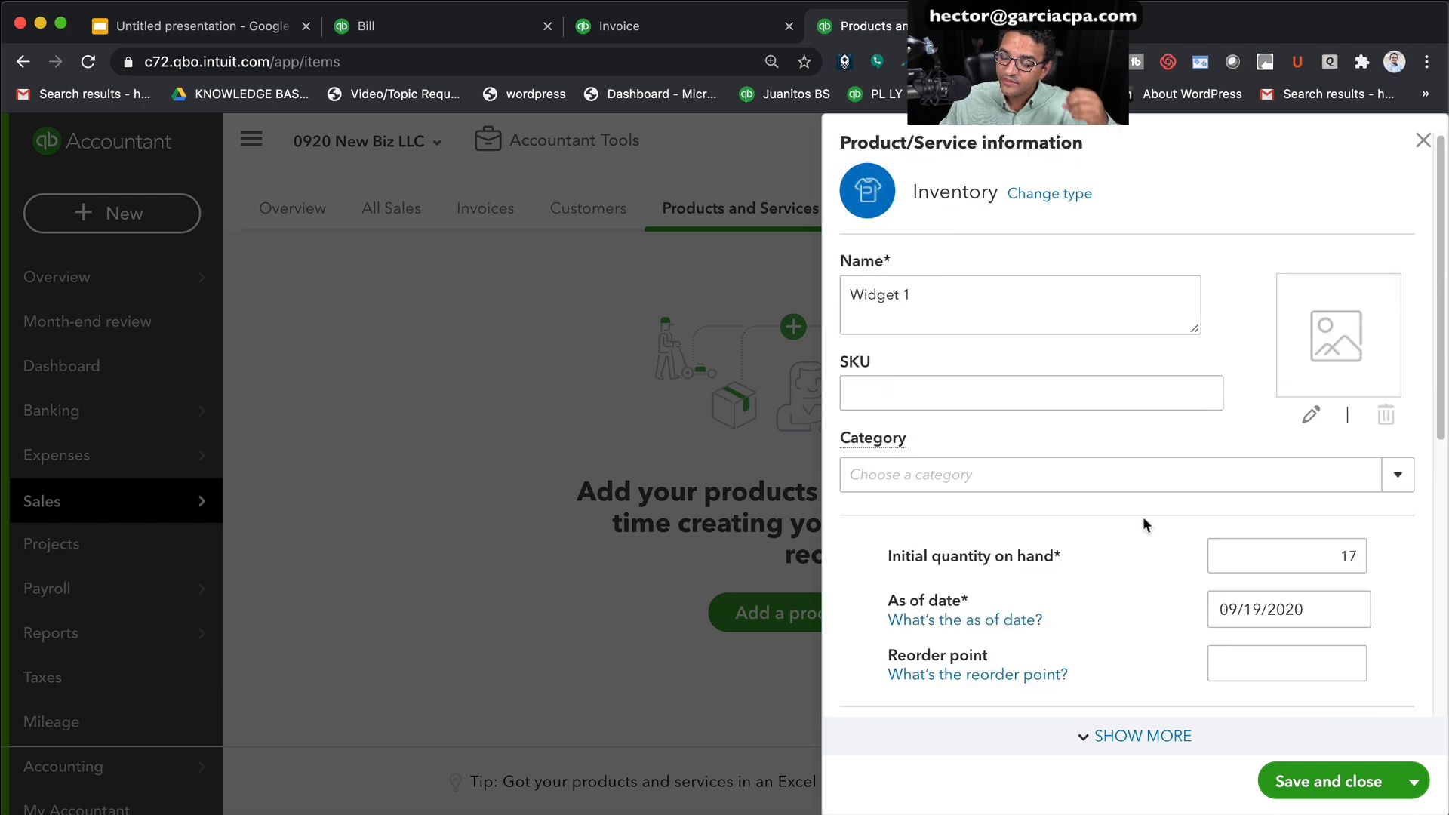
double_click(1296, 552)
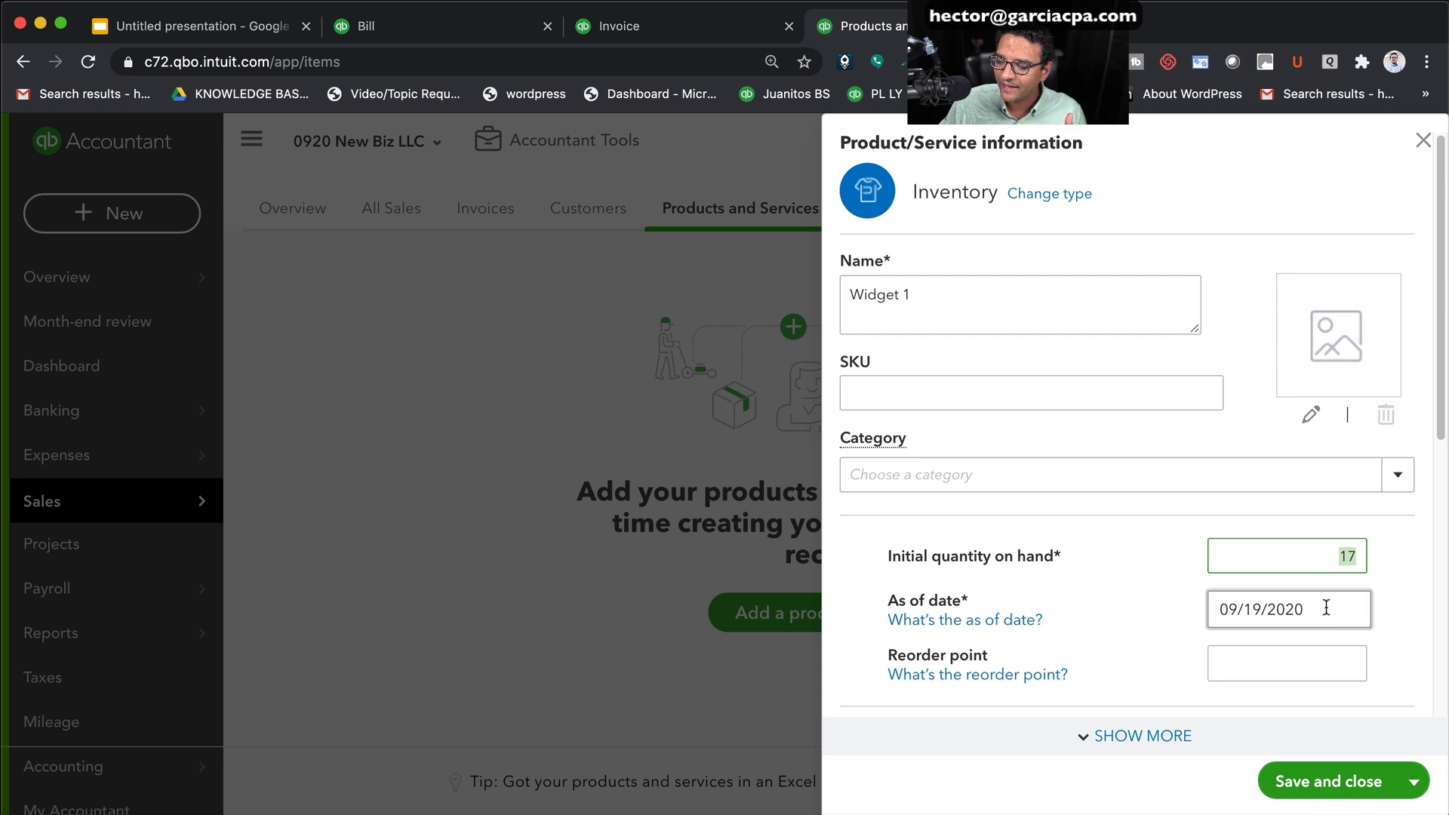
left_click(1321, 608)
left_click(1048, 571)
scroll(1048, 571, "down", 10)
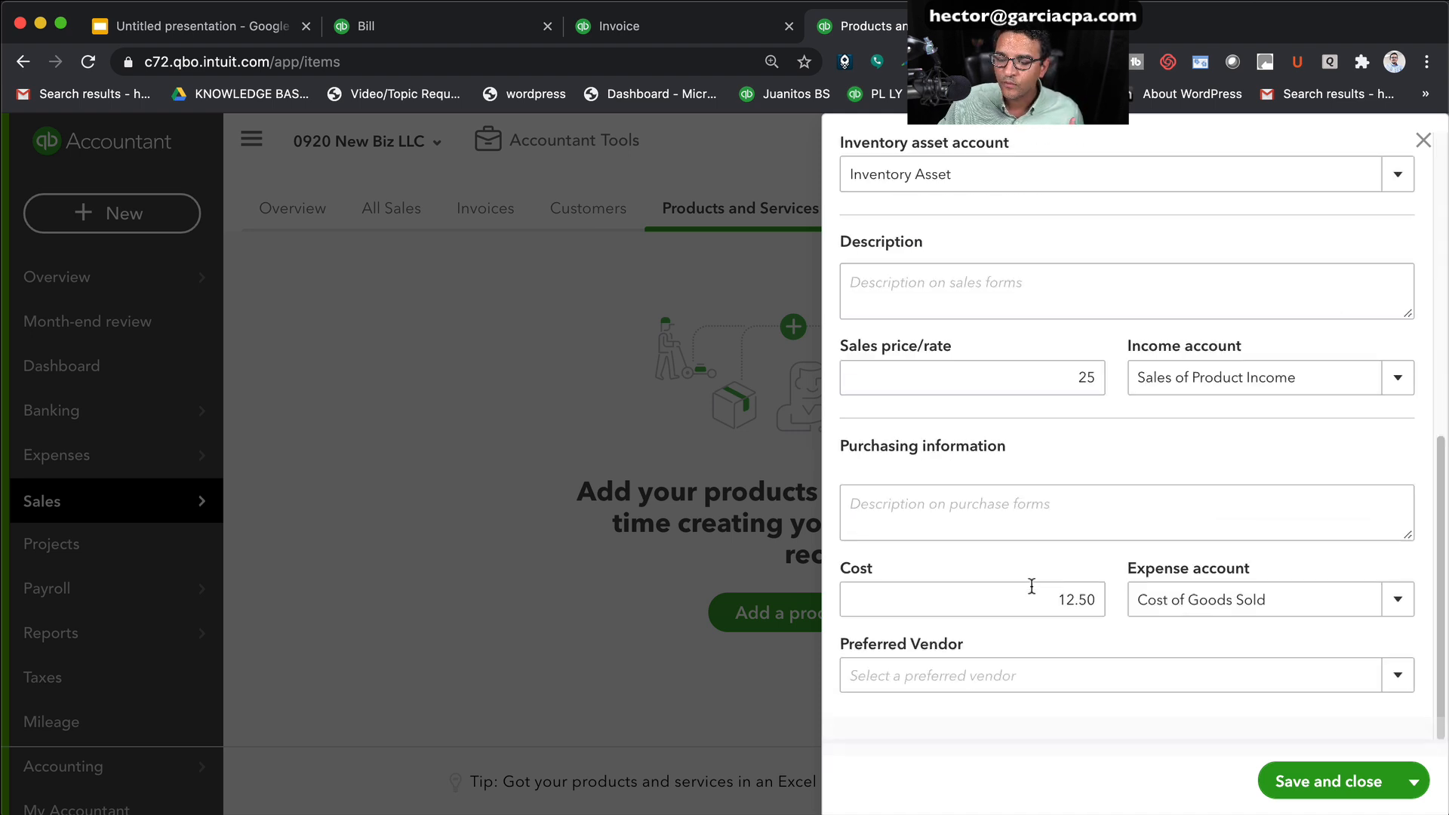
left_click(1326, 773)
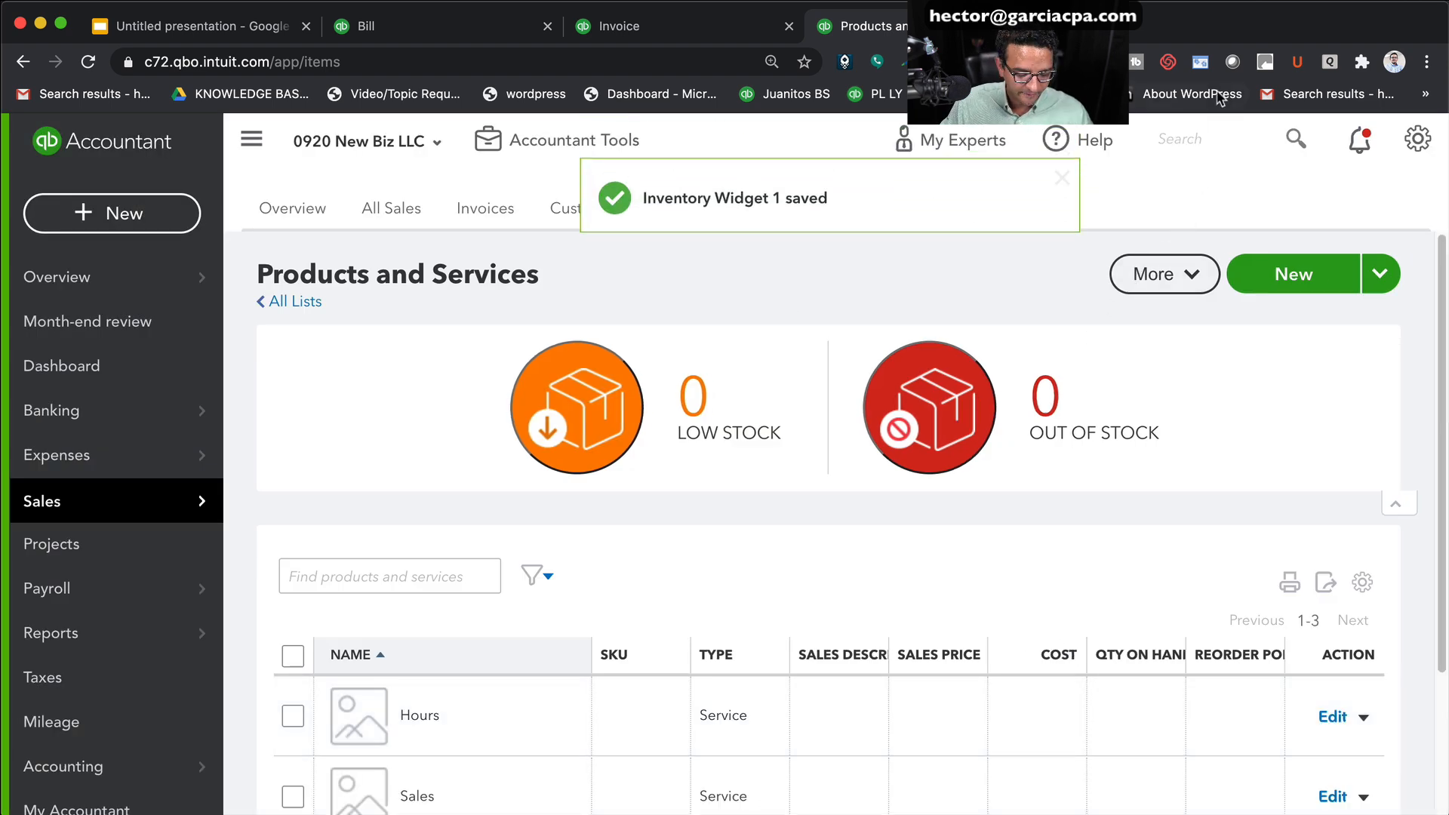
Review the value and inventory adjustment account on Widget 1's recent Inventory Starting Value transaction, and save and close it
left_click(1208, 138)
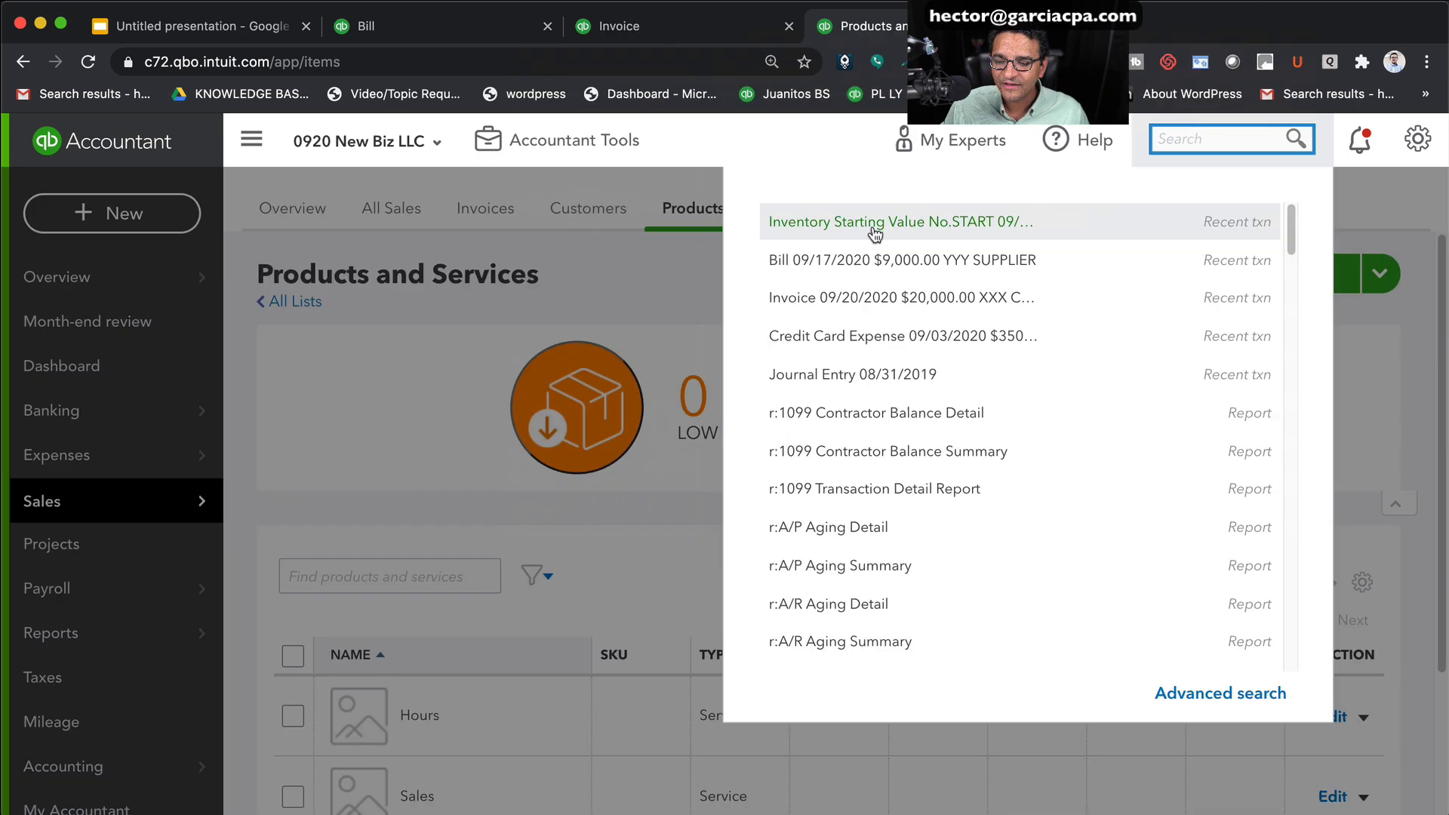
left_click(959, 233)
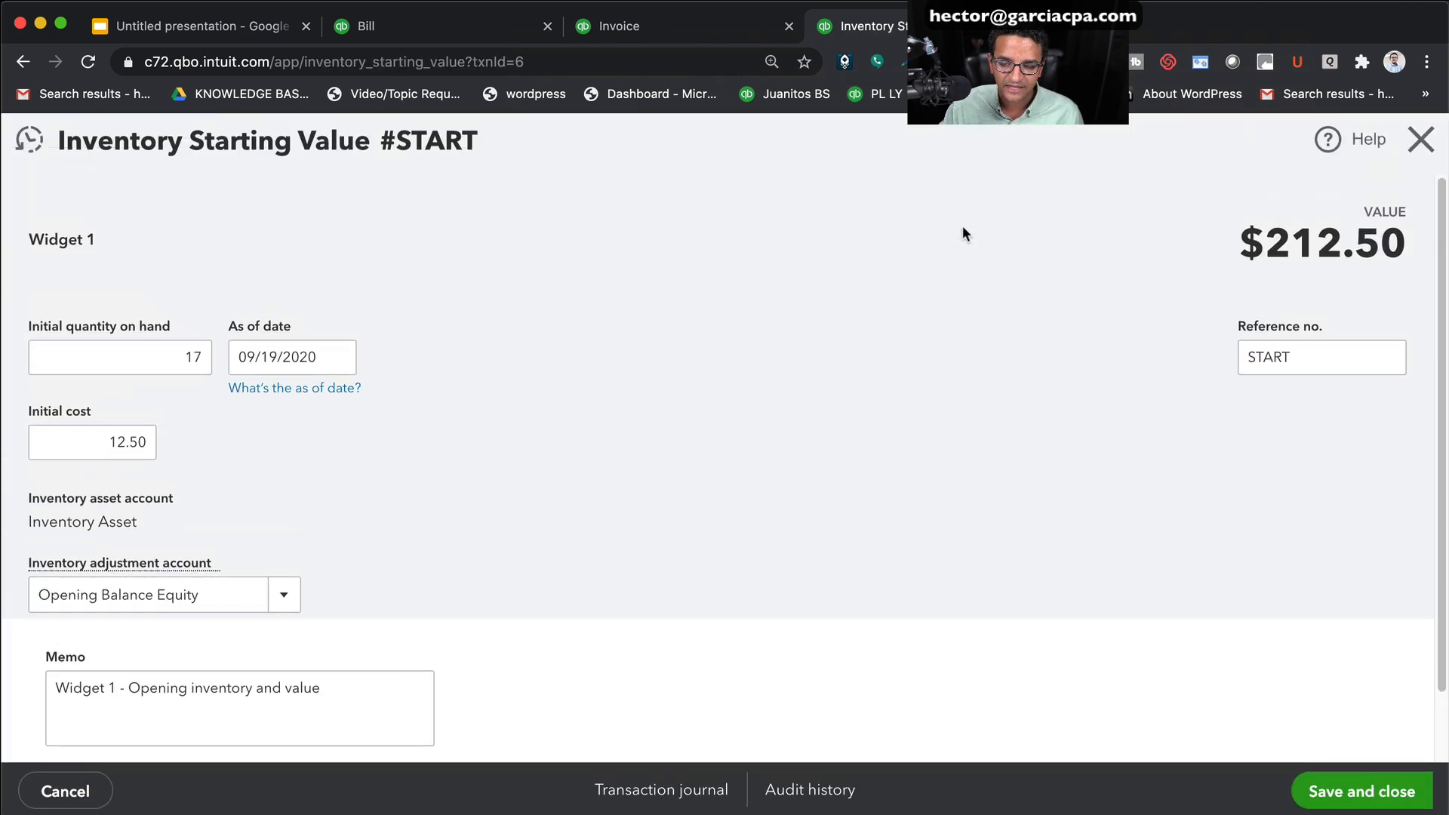
left_click_drag(1262, 243, 1389, 257)
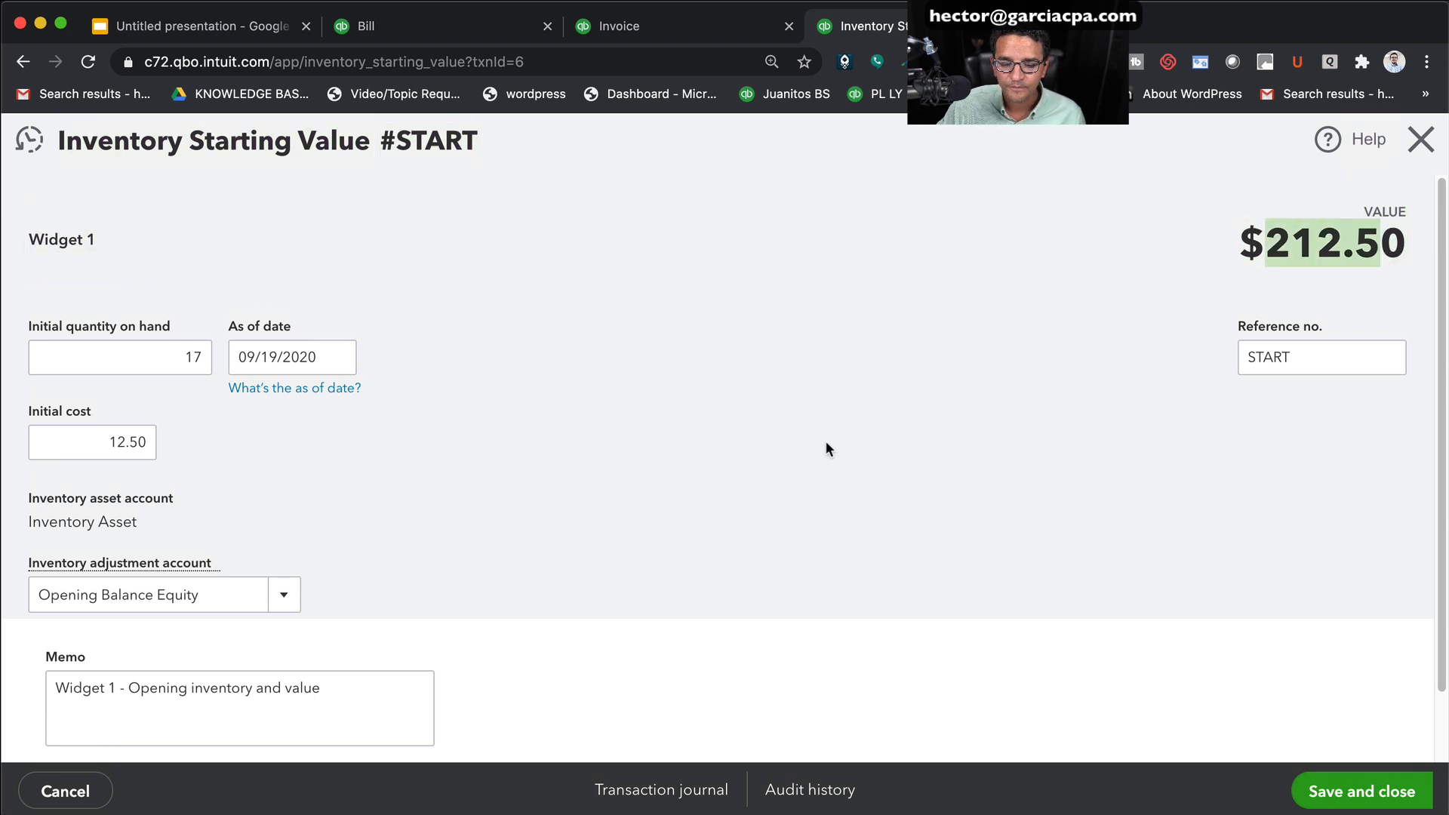
left_click(282, 595)
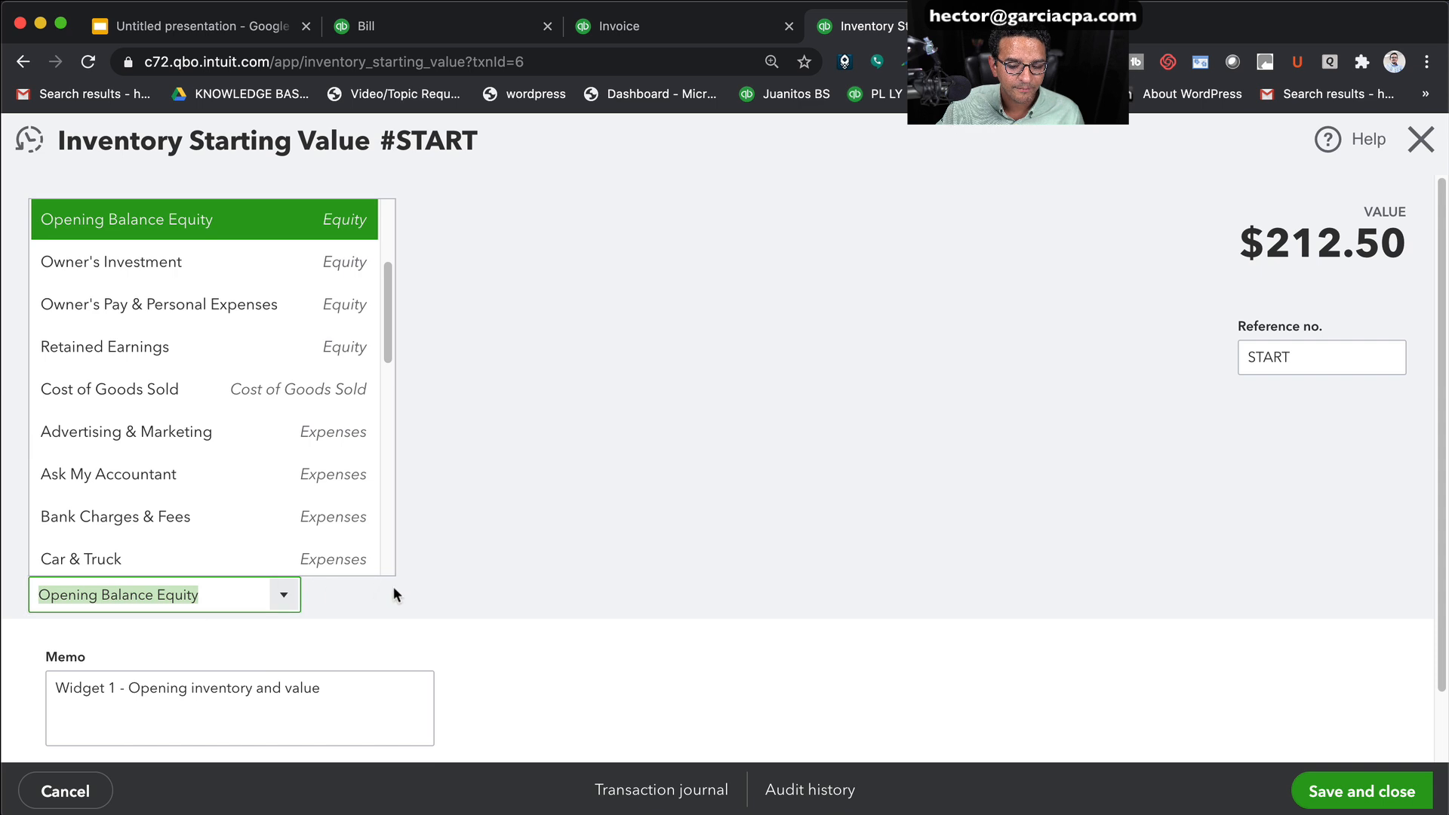
left_click(340, 592)
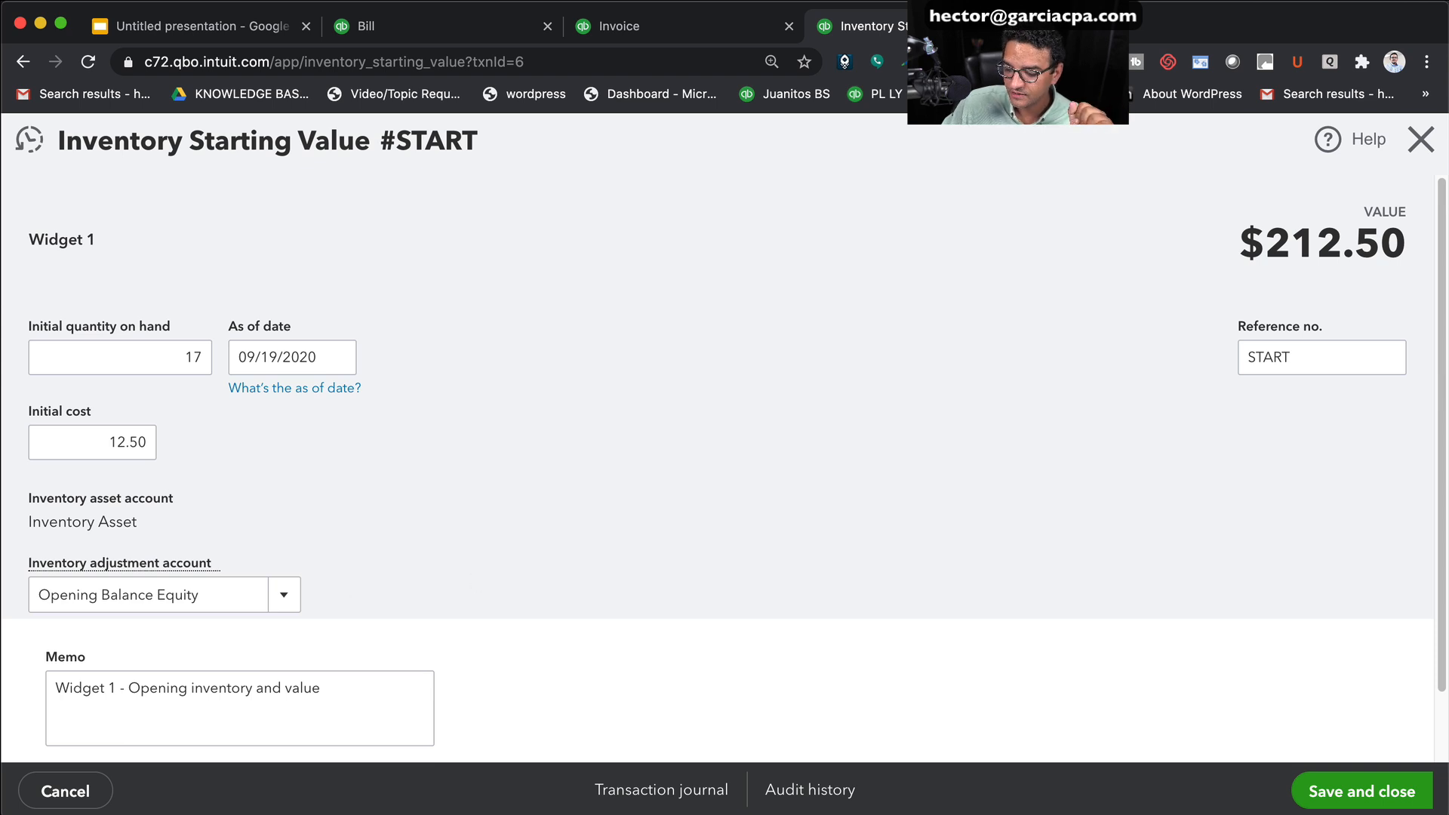
left_click(1329, 791)
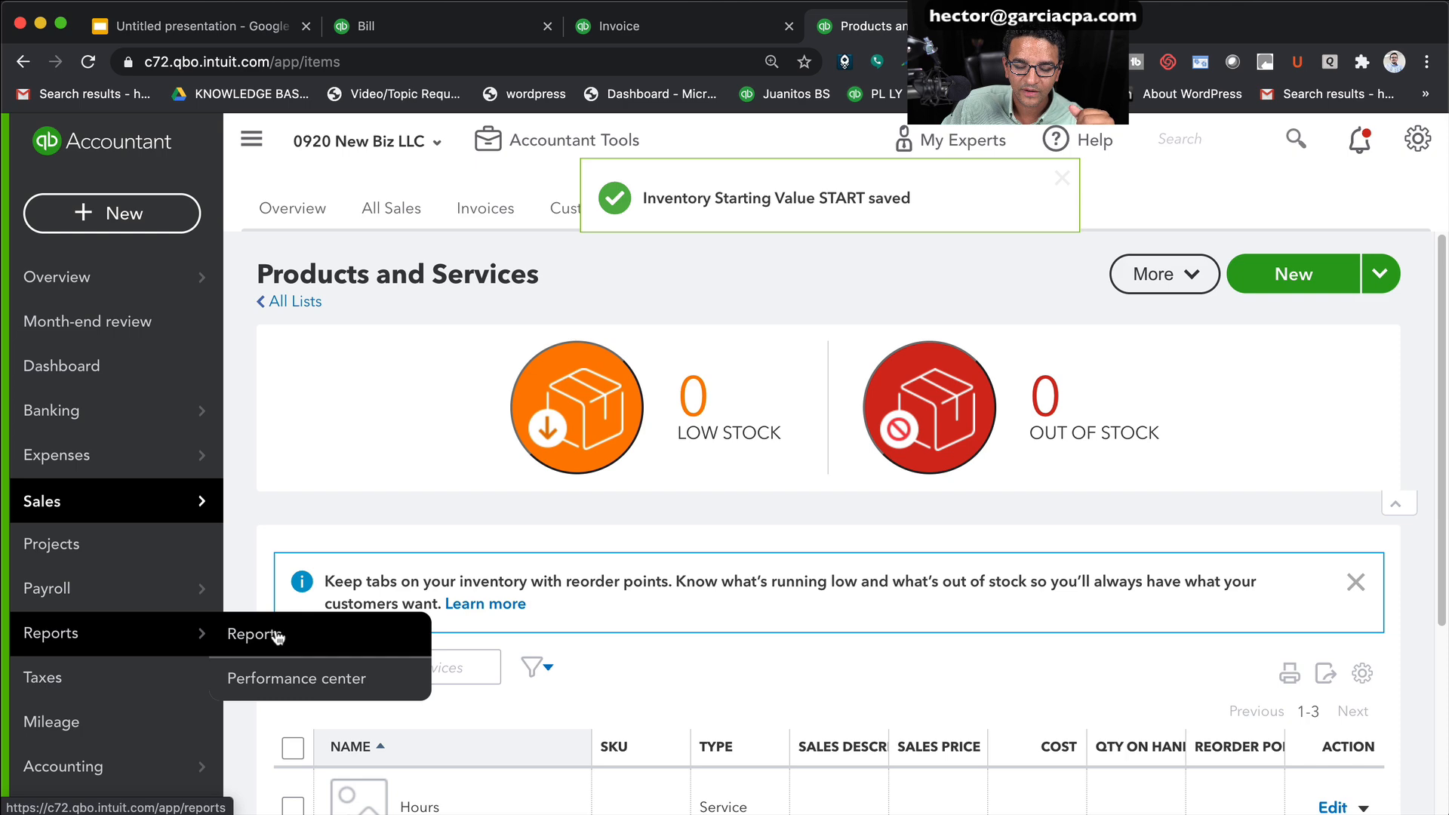
Run the Balance Sheet for All Dates and examine the Inventory Asset balance
left_click(276, 637)
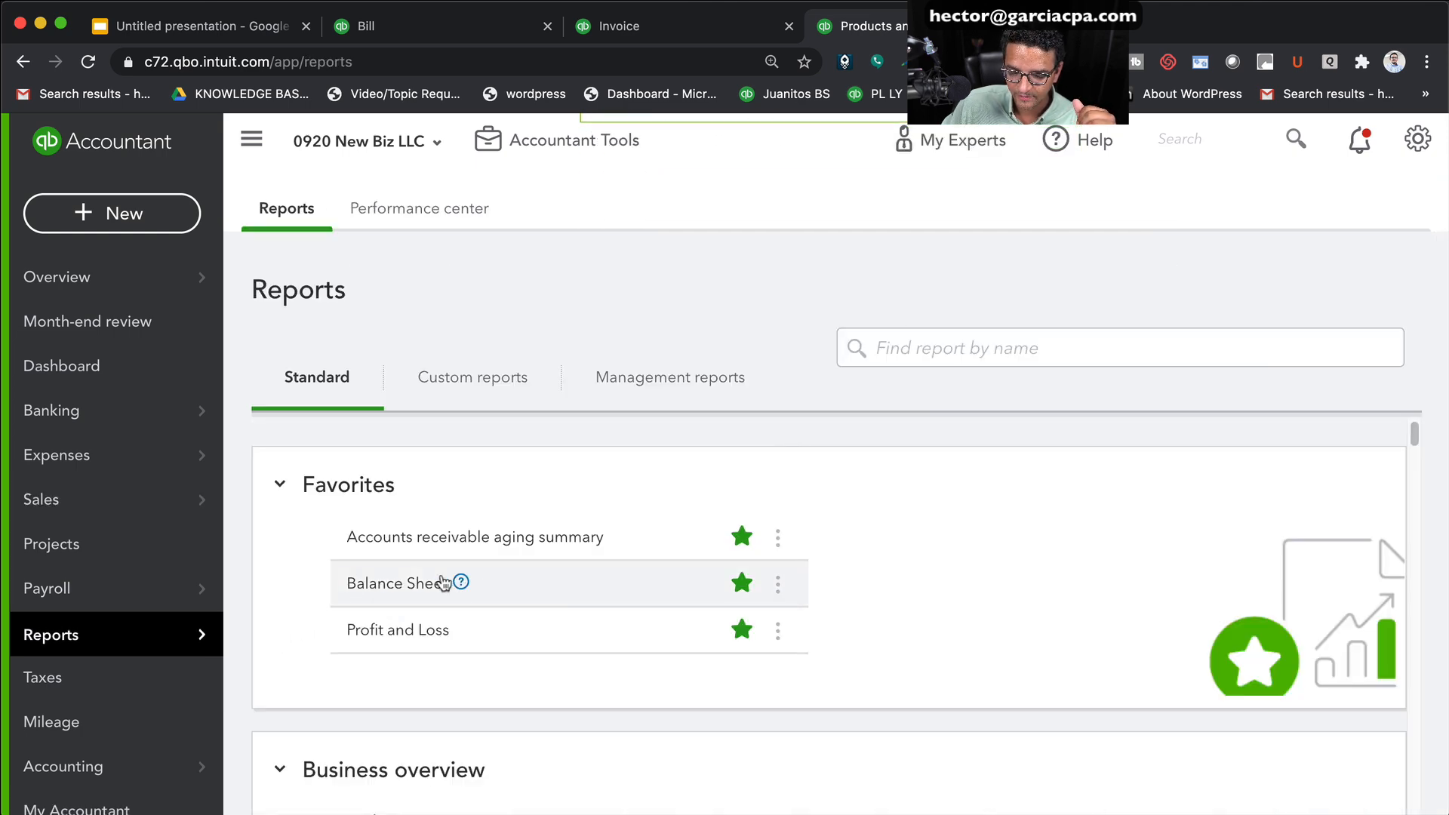
left_click(425, 583)
left_click(366, 376)
scroll(324, 419, "up", 5)
left_click(335, 419)
left_click(1246, 452)
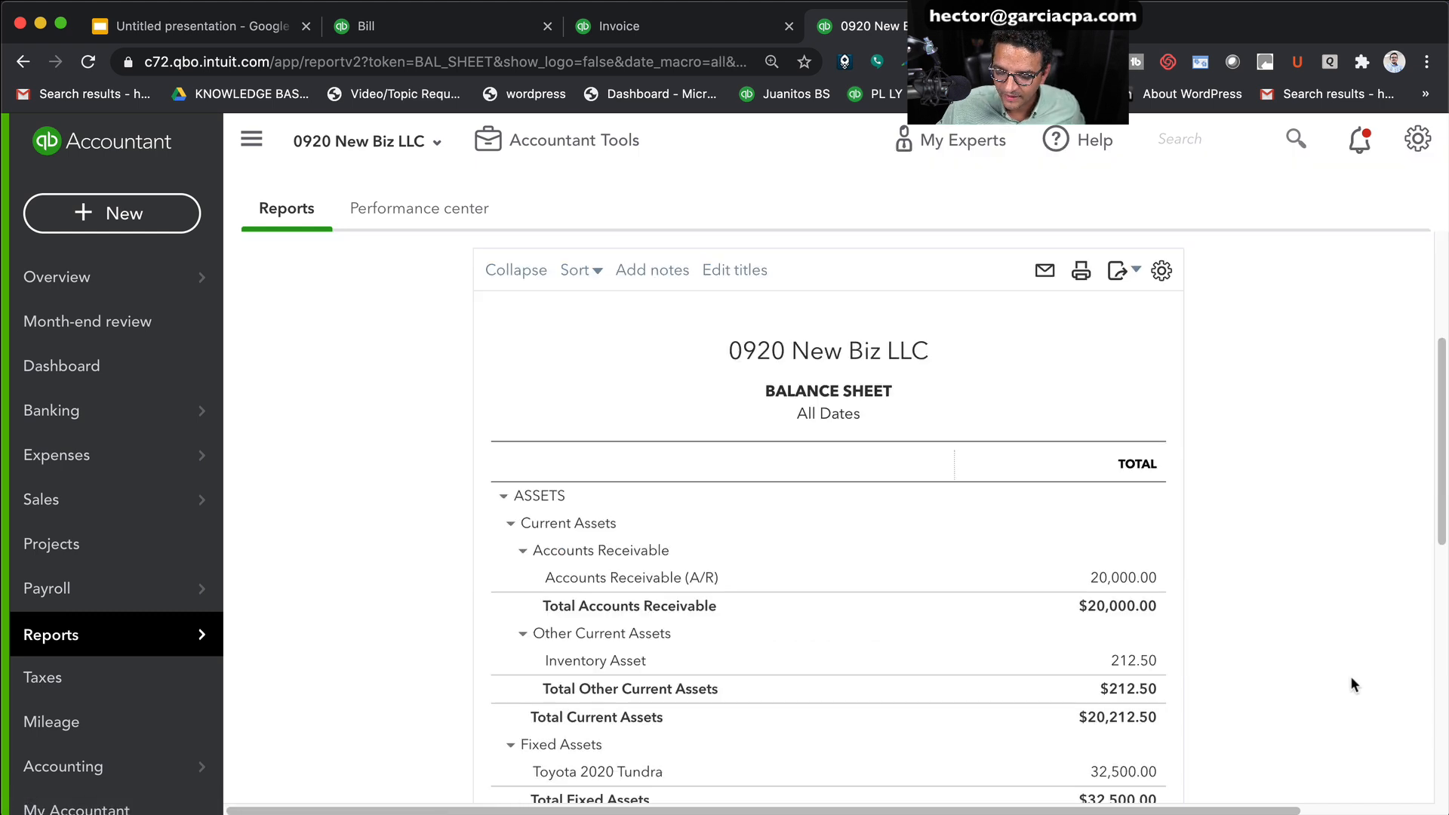
scroll(1351, 676, "down", 3)
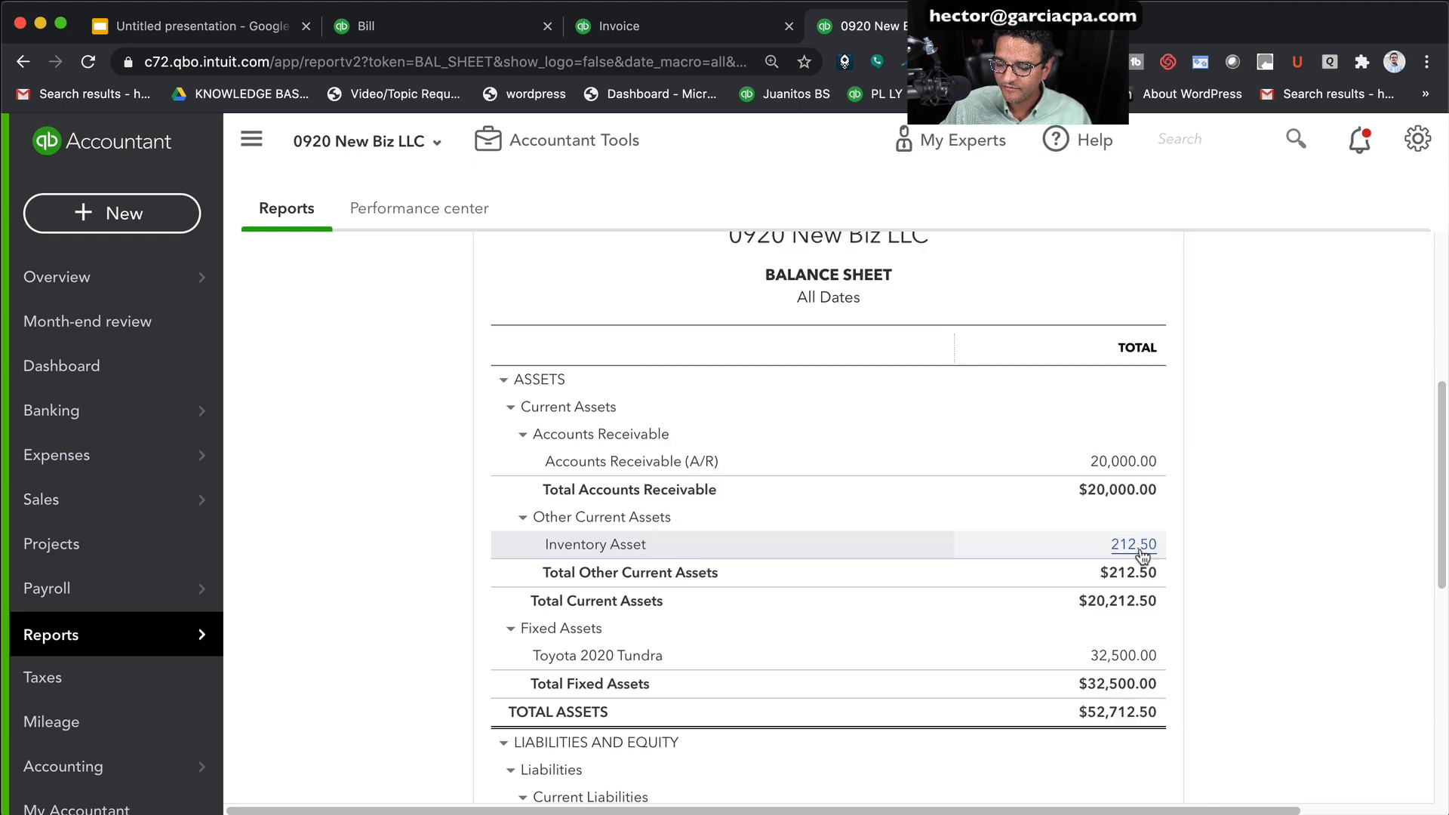
Drill into Opening Balance Equity on the Balance Sheet and open its Inventory Starting Value transaction
scroll(1197, 577, "down", 8)
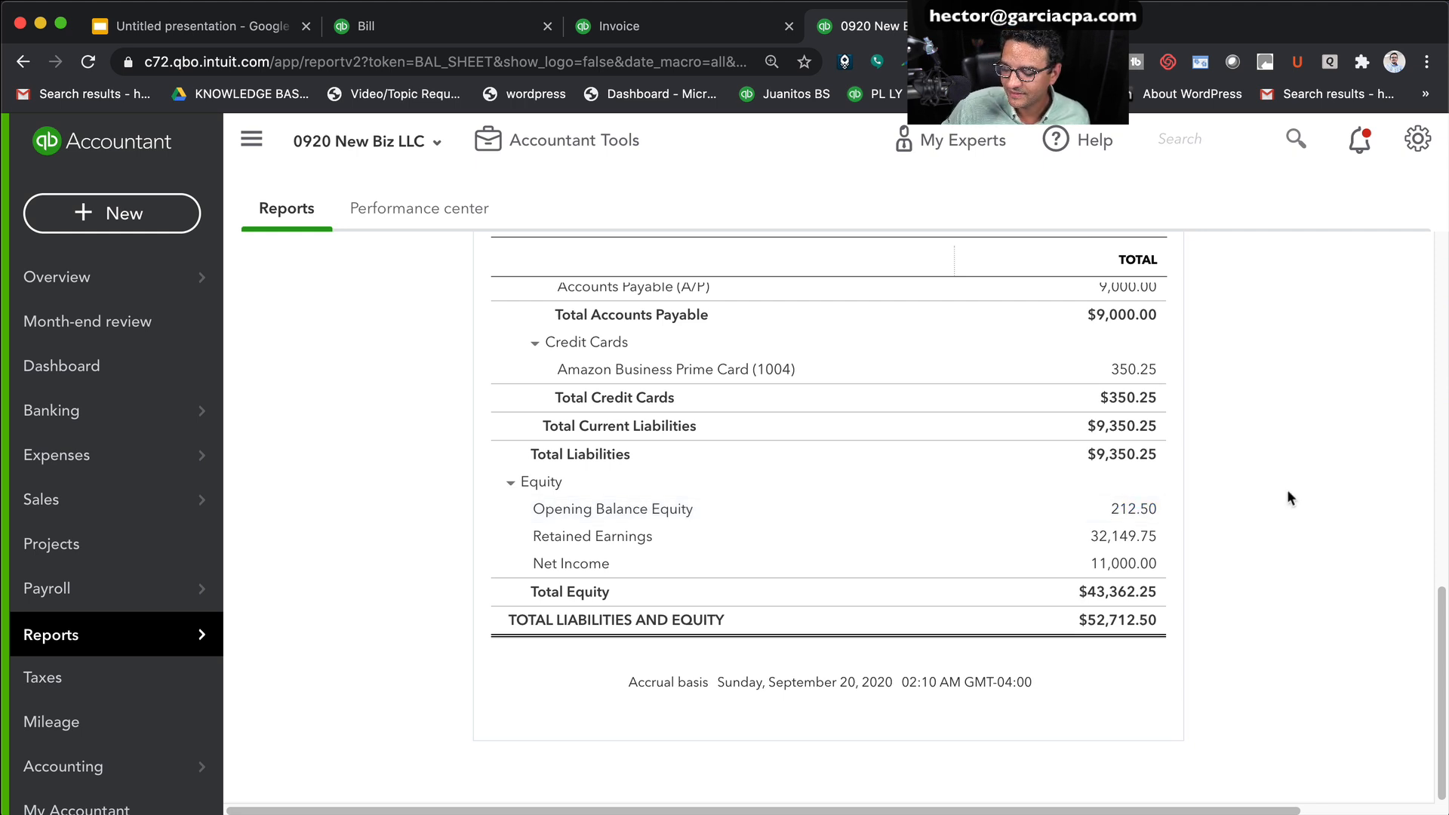
left_click(1134, 509)
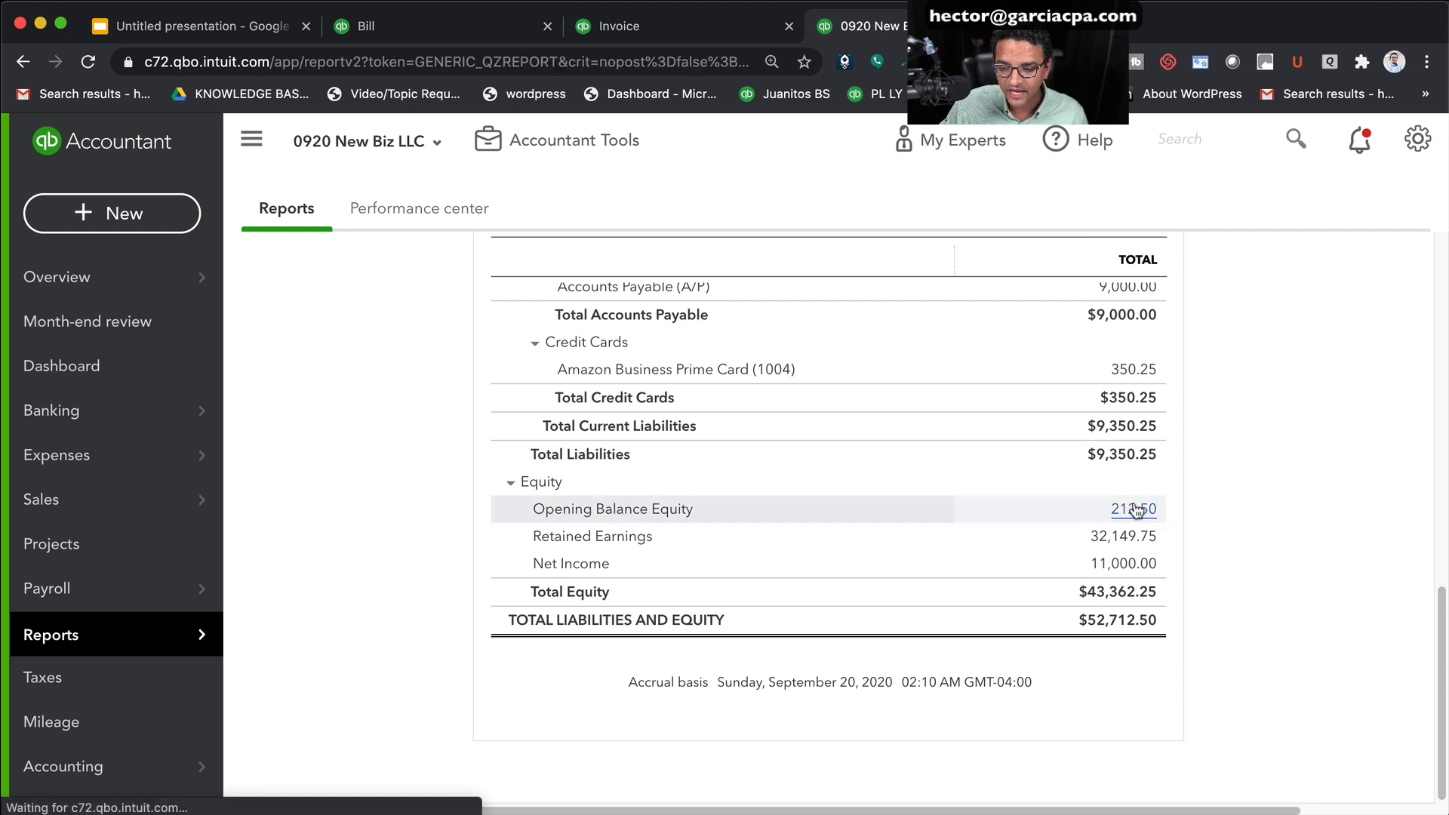
left_click(544, 613)
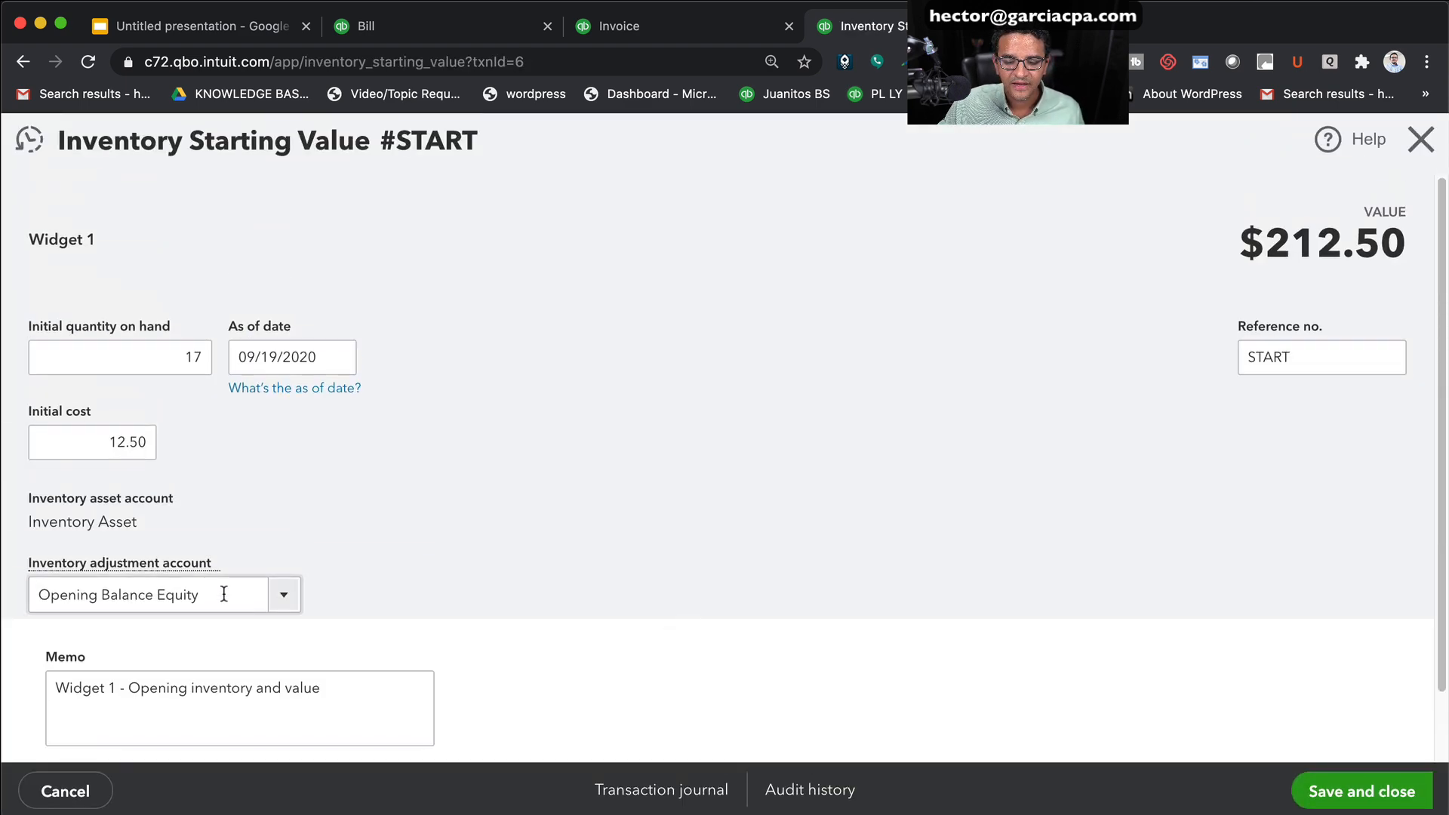
Set the inventory adjustment account of Widget 1's starting value to Cost of Goods Sold
left_click(223, 594)
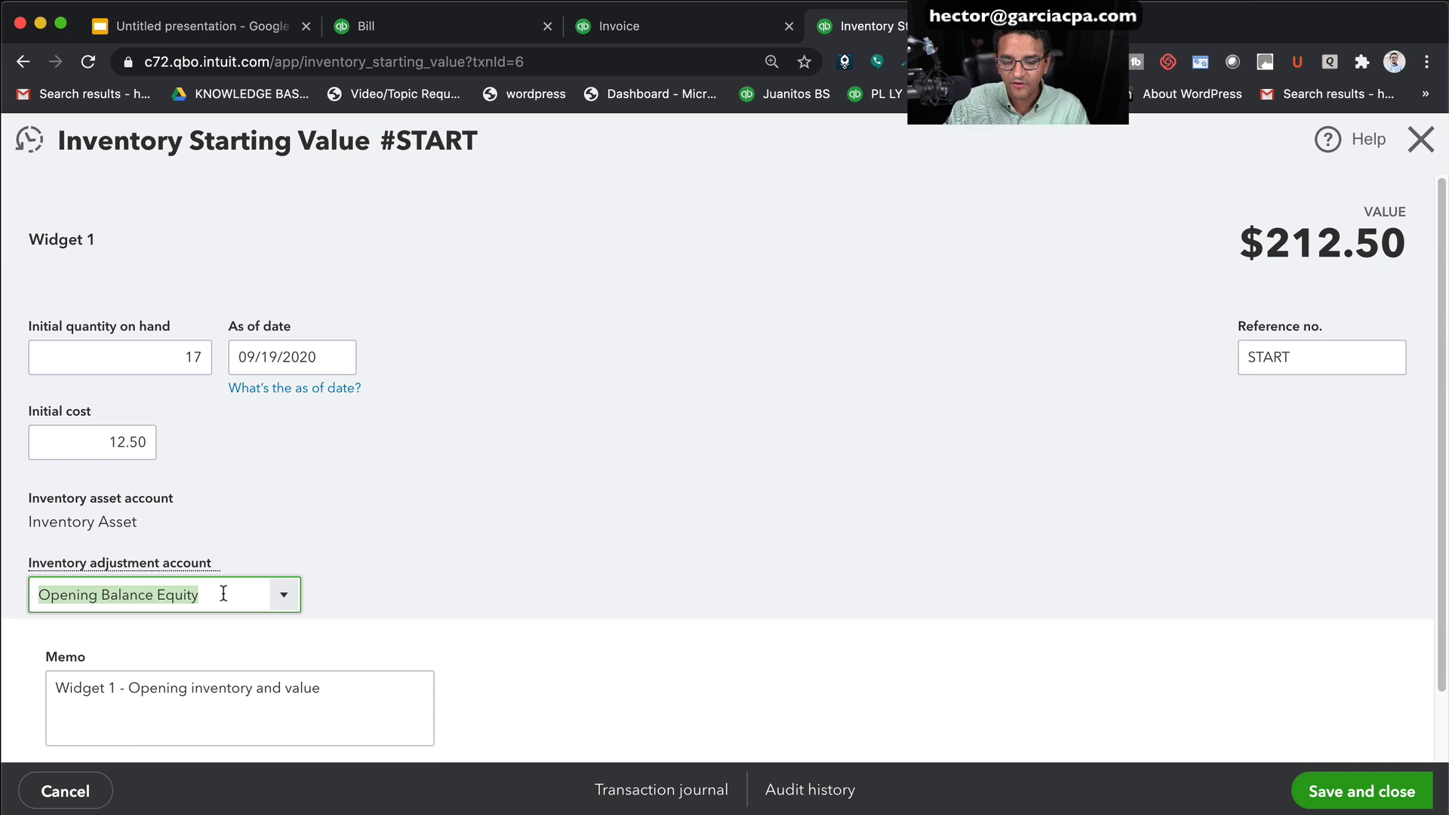
type("cos")
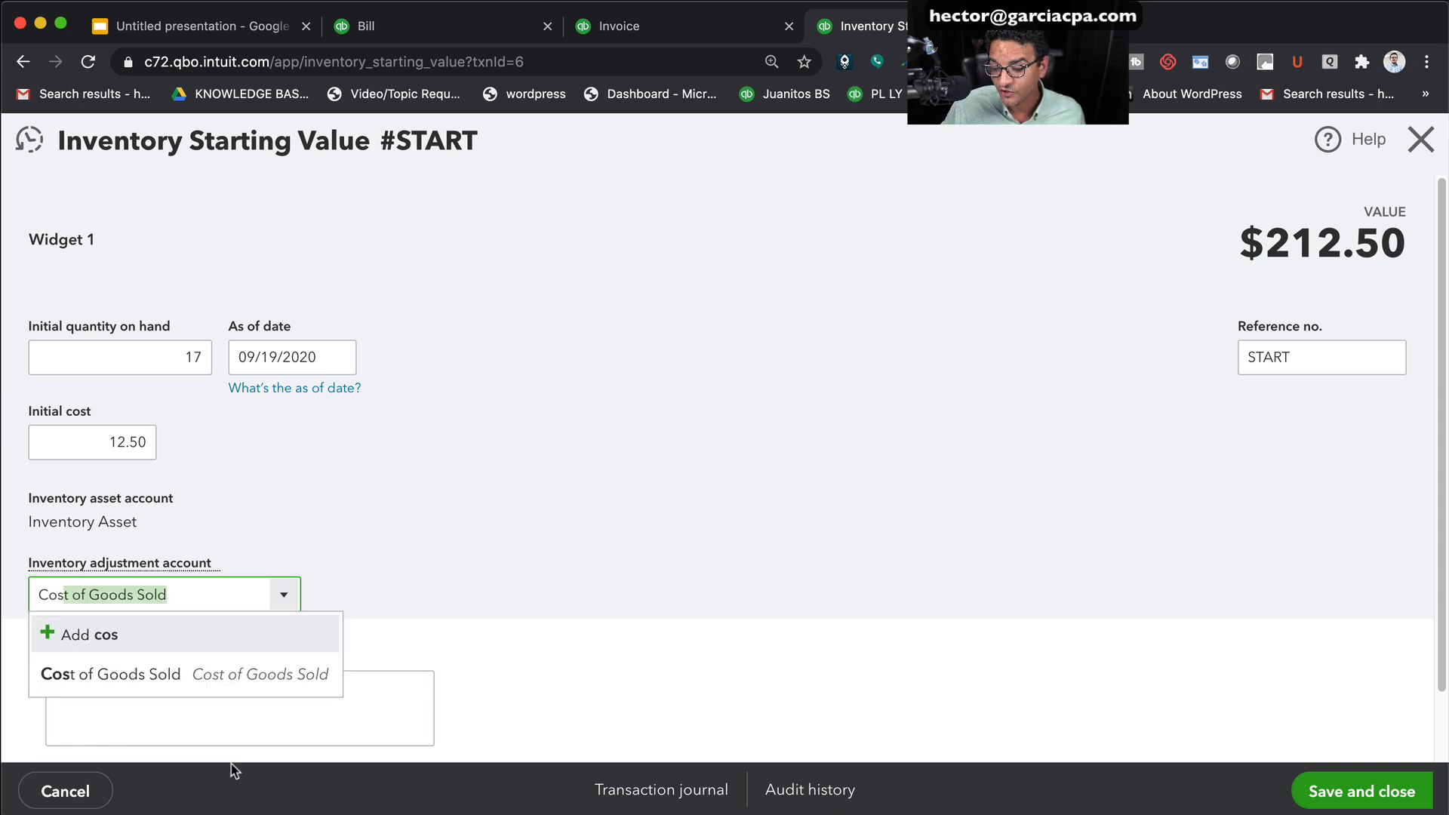
left_click(239, 682)
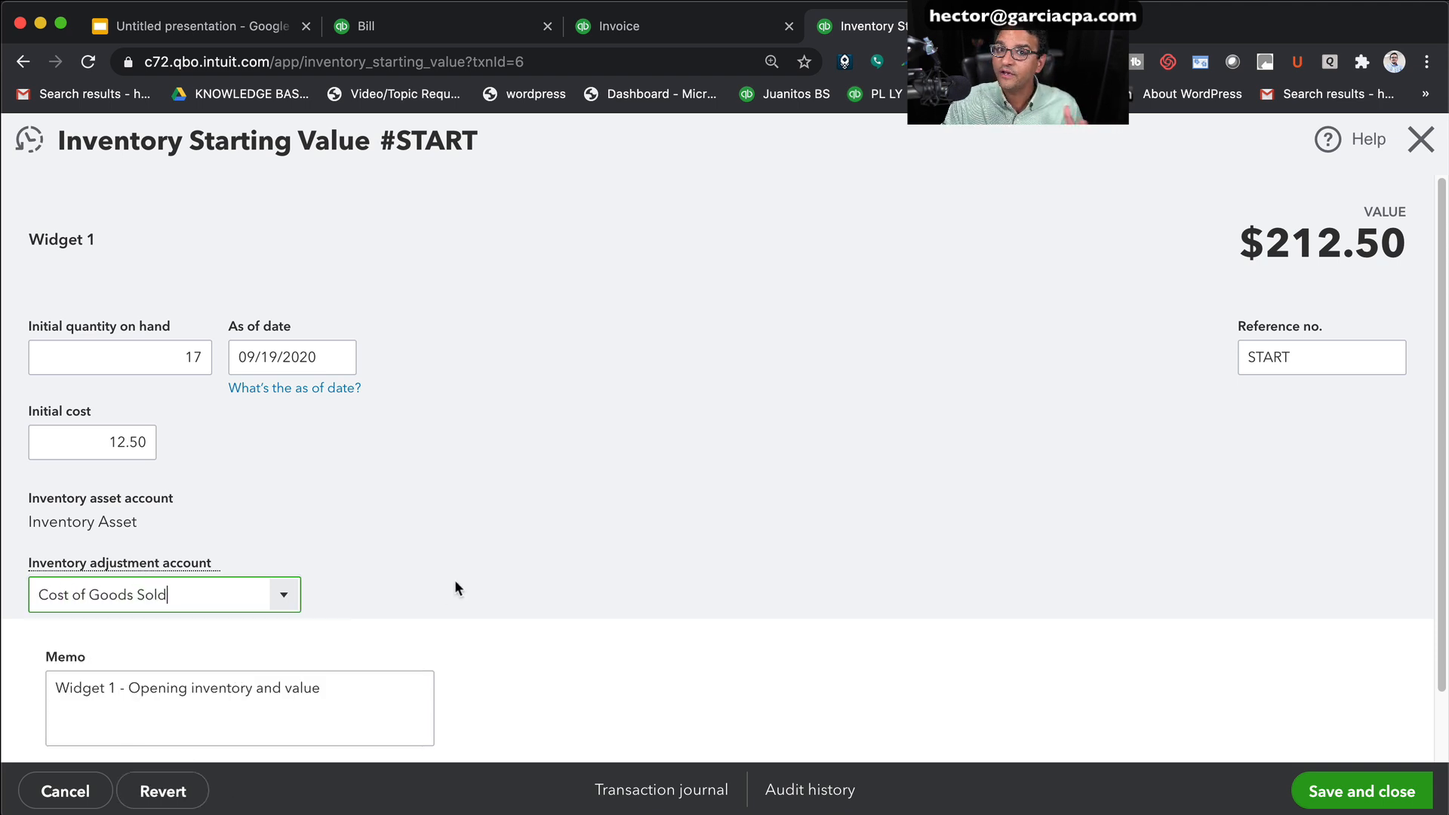
Set the inventory adjustment account of Widget 1's starting value to Retained Earnings and save the transaction
left_click_drag(200, 594, 7, 596)
type("ret")
left_click(129, 680)
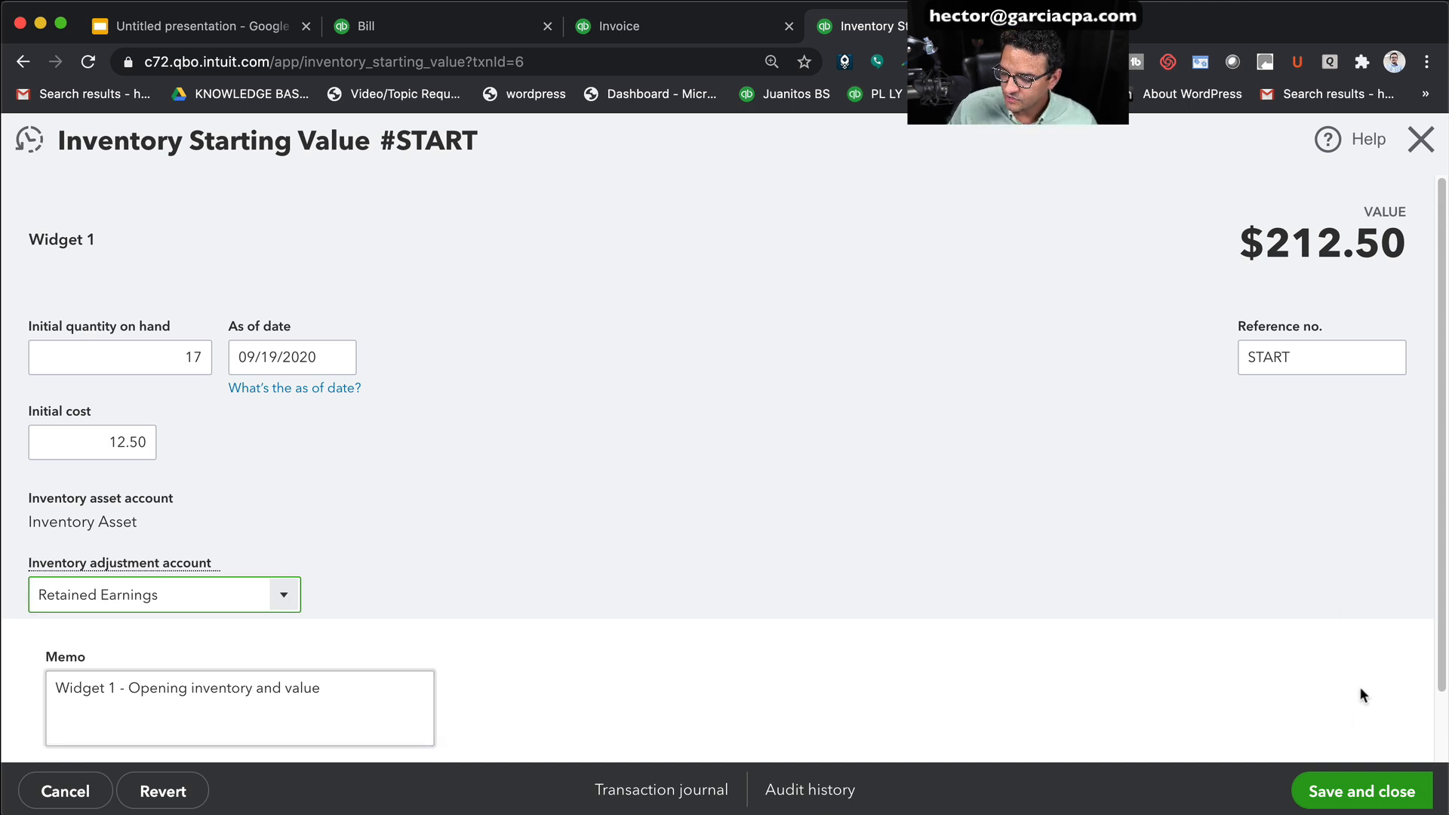
left_click(1337, 792)
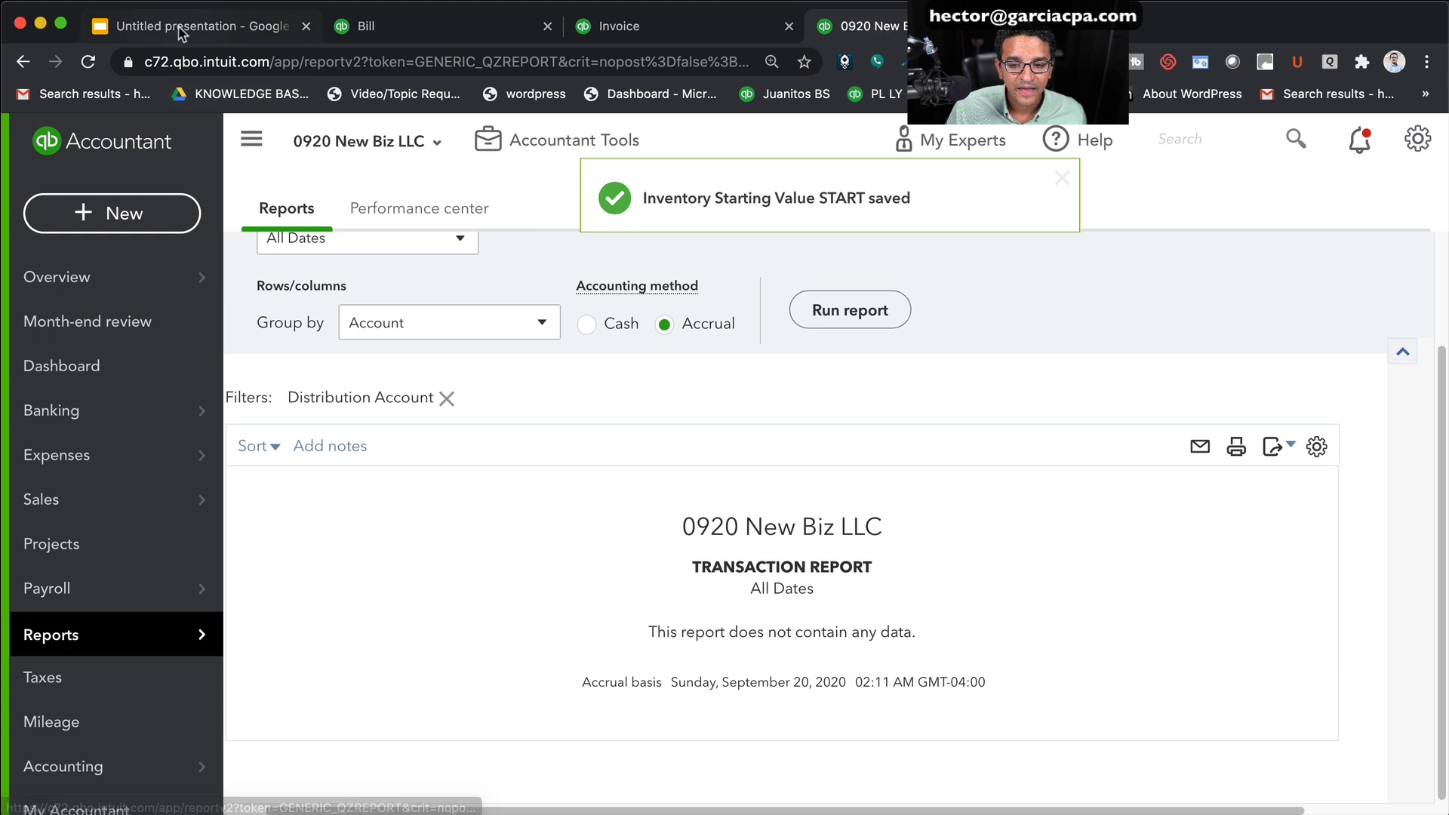
Switch to the Google Slides presentation, highlight the inventory item bullet under Opening Balances, and show the Adjusting Balances slide
left_click(183, 28)
left_click_drag(894, 520, 380, 502)
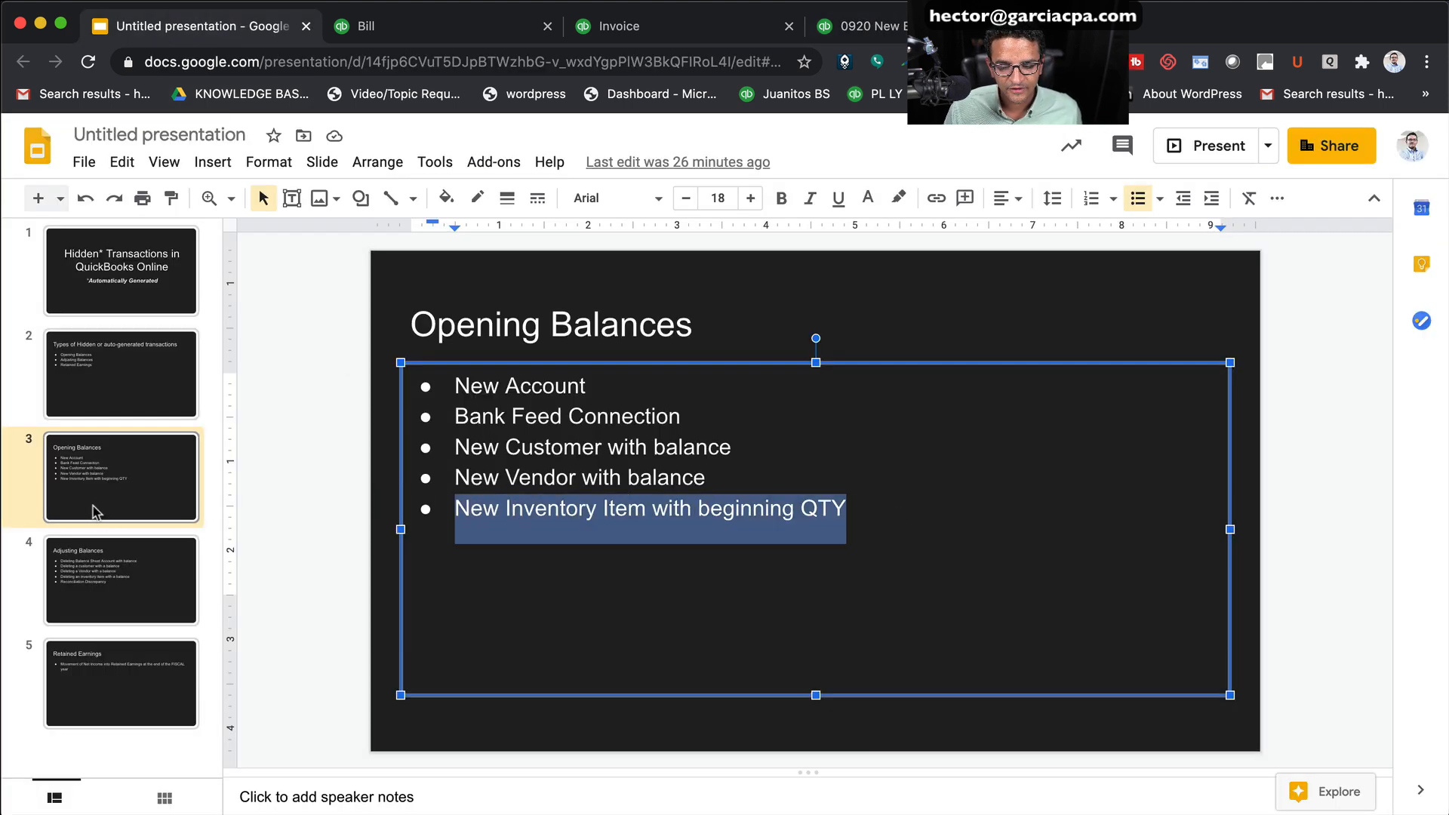
left_click(110, 600)
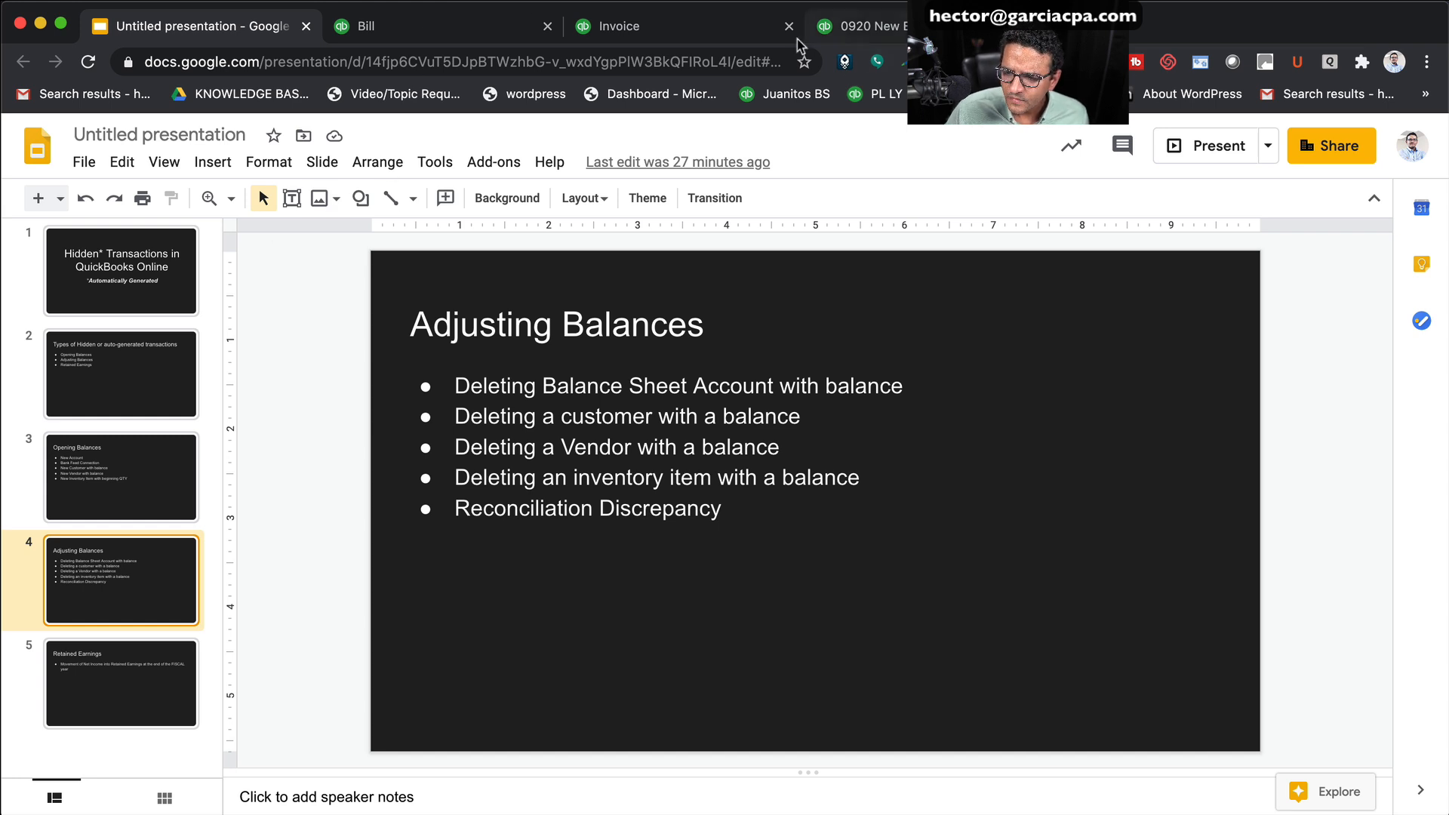
Switch back to QuickBooks Online and start a new invoice
left_click(826, 29)
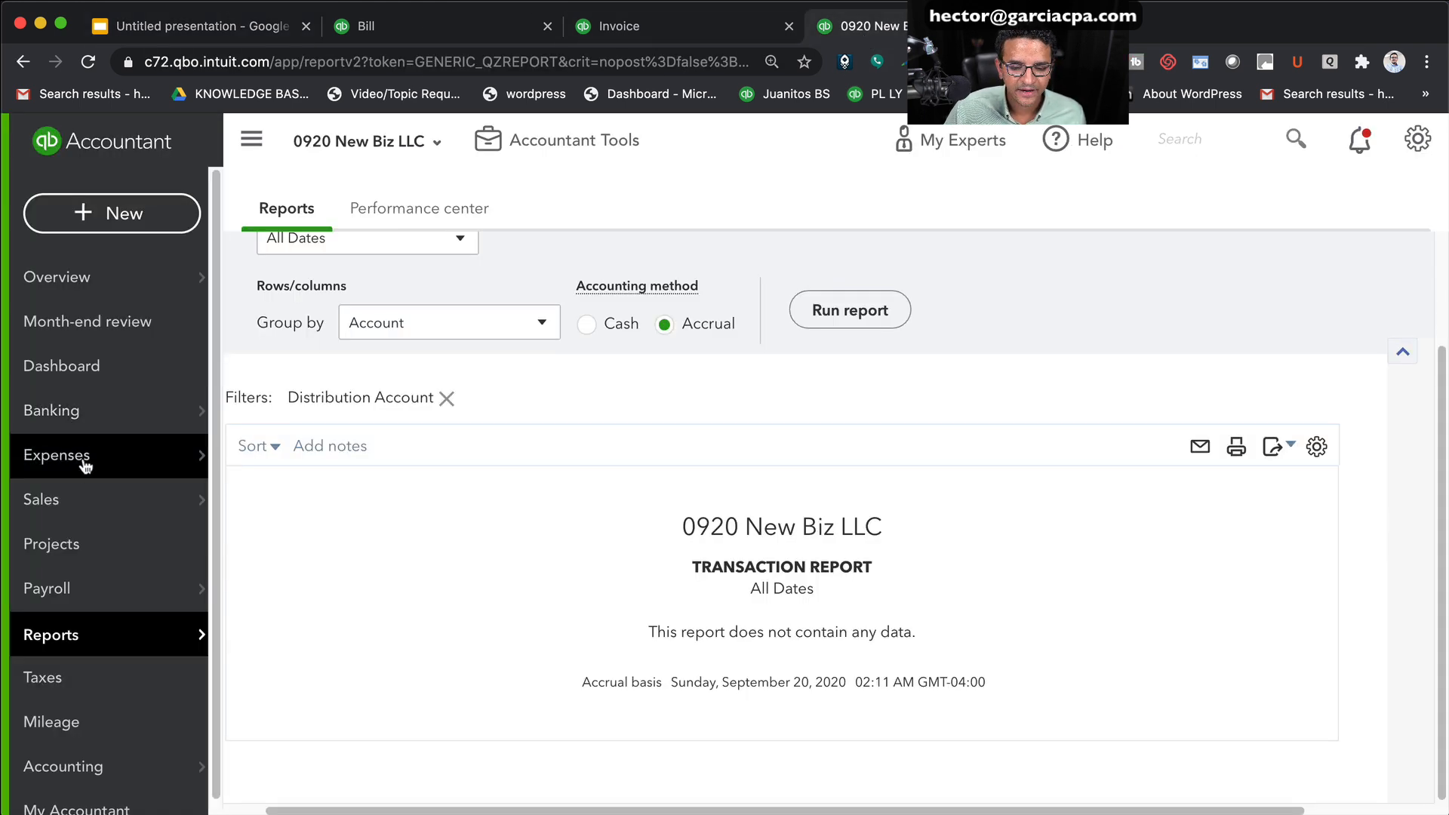
mouse_move(87, 501)
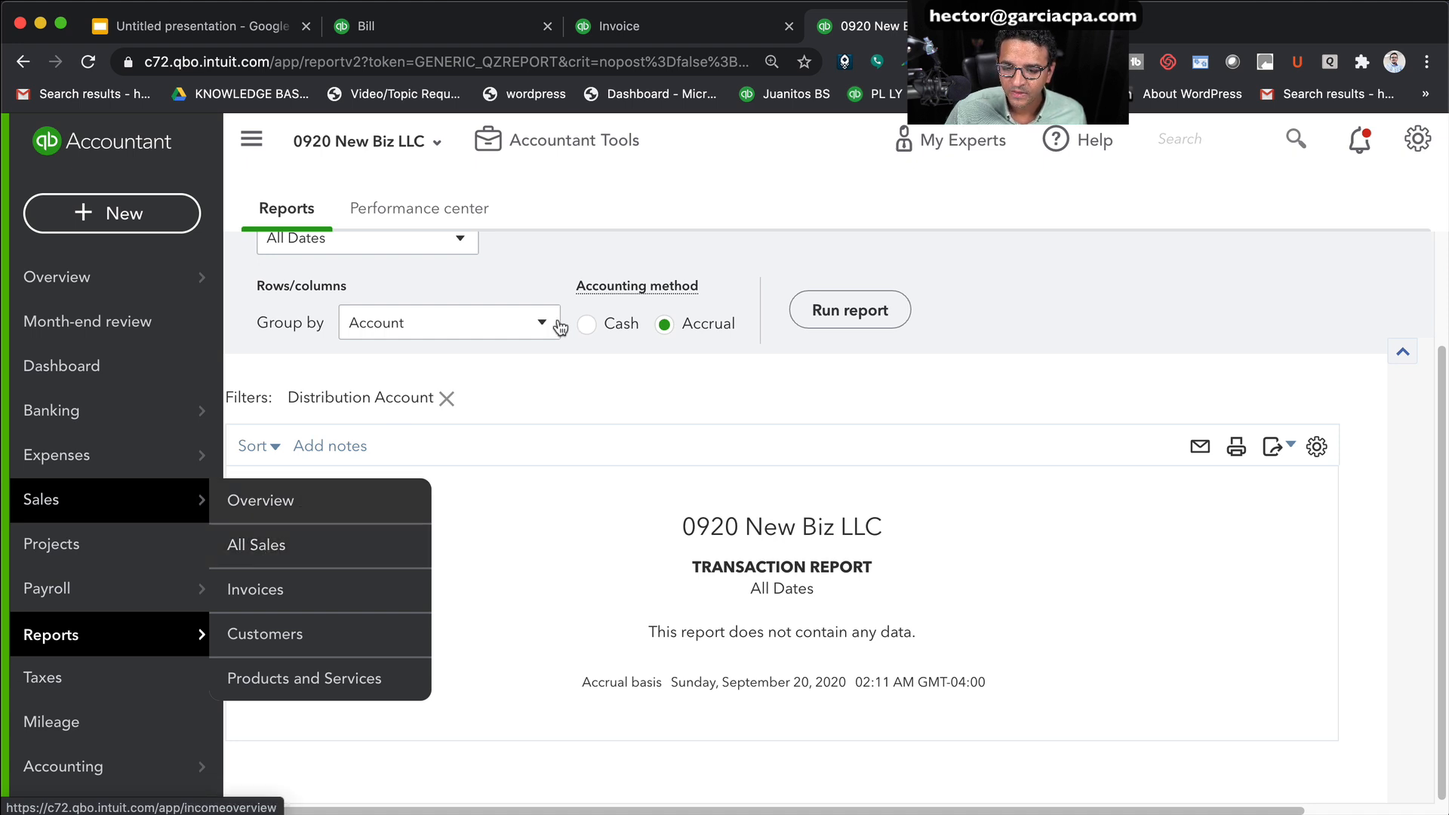
left_click(148, 209)
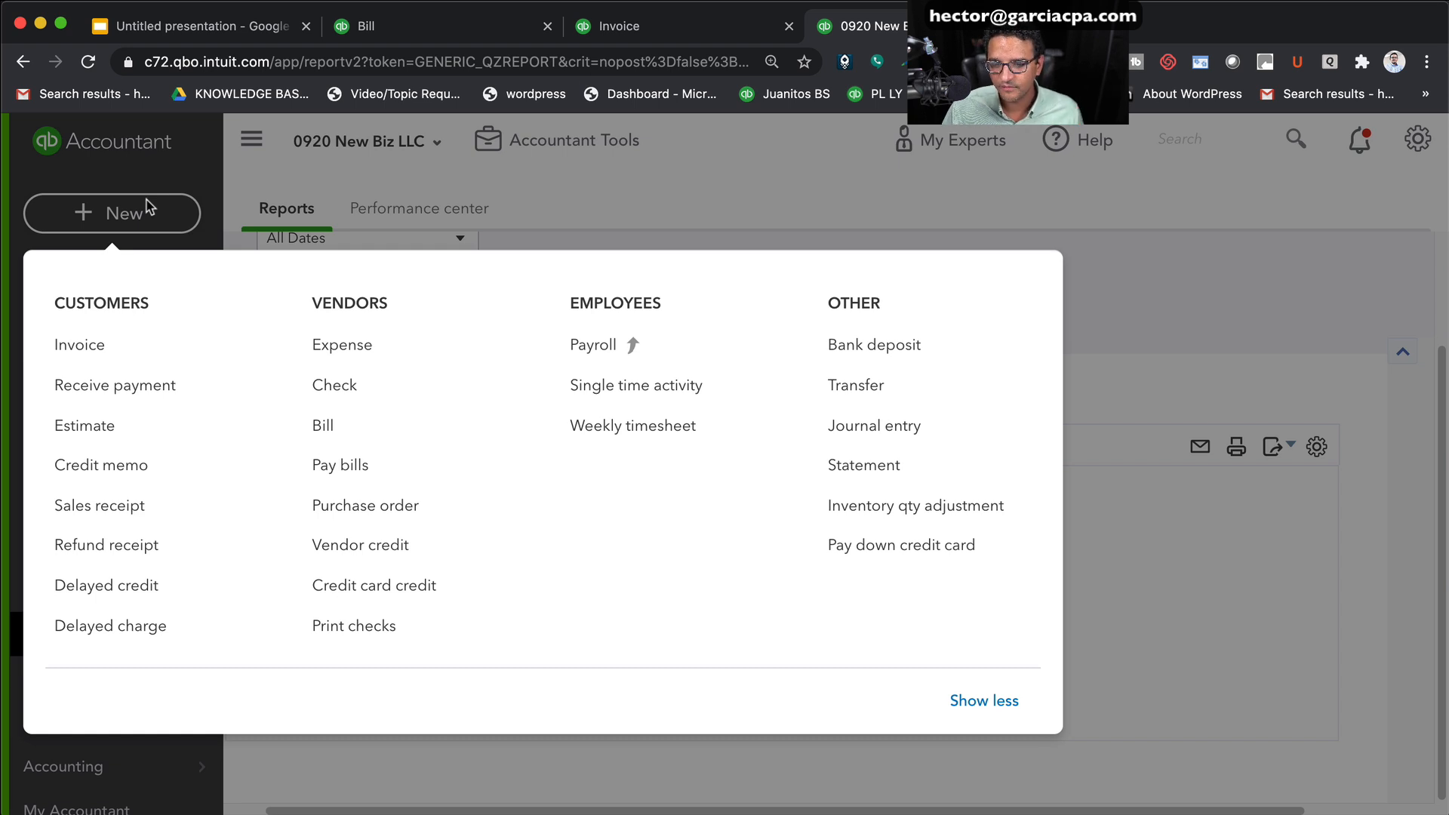
left_click(81, 368)
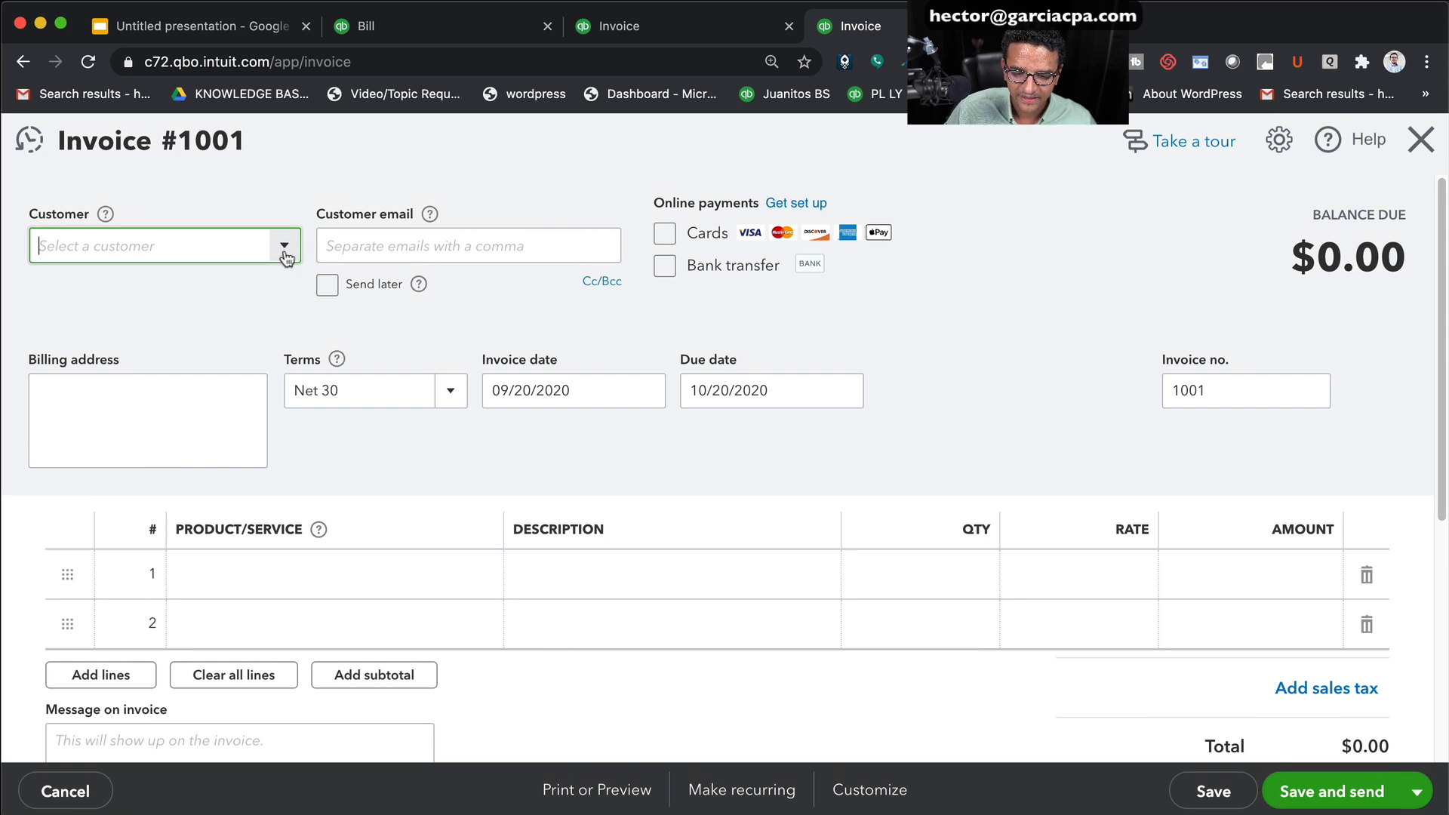
Choose XXX CORPORATION as the invoice's customer and set the invoice date to 09/15/2020
left_click(284, 246)
left_click(106, 324)
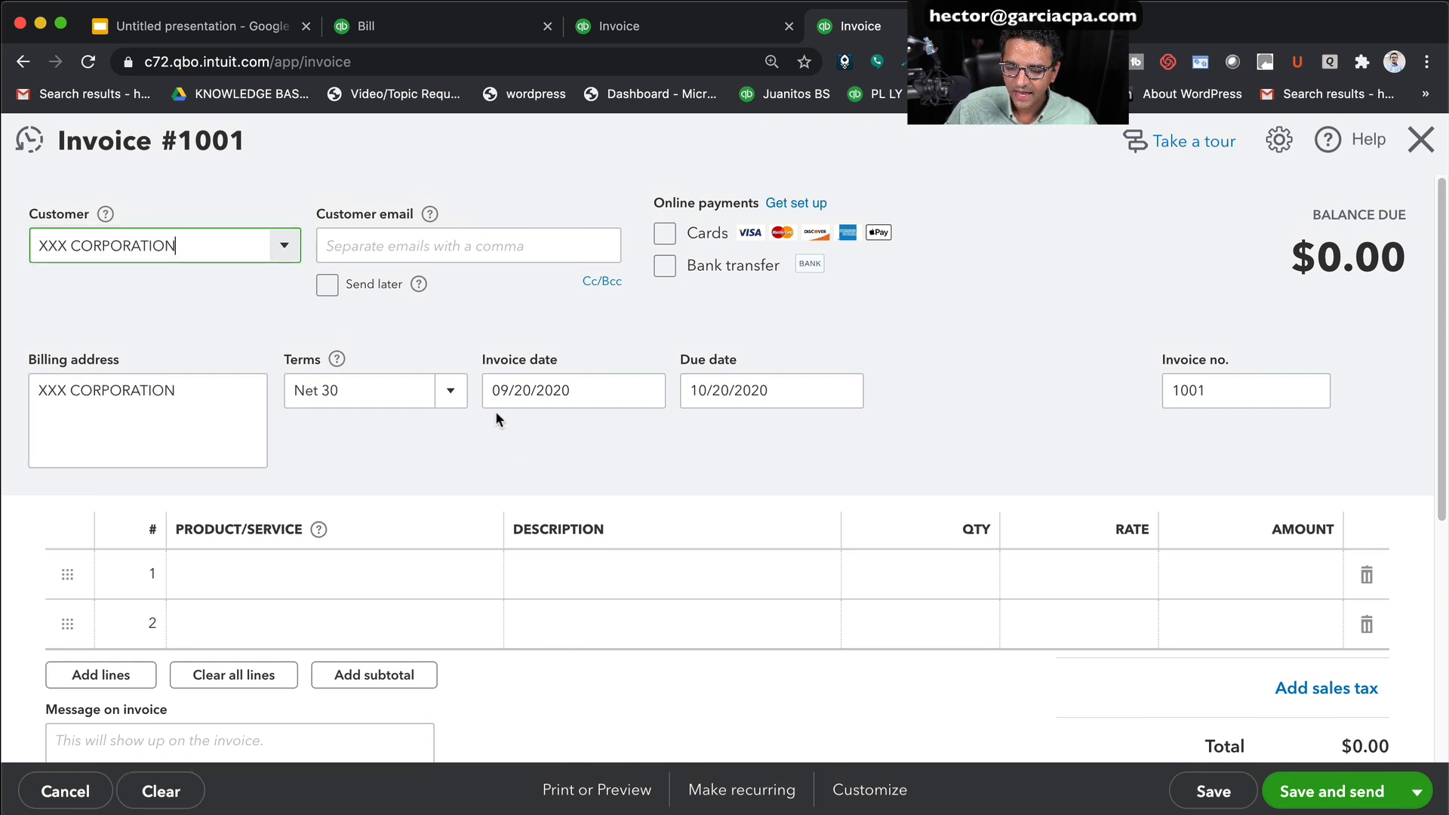
left_click(542, 406)
type("09/15/2020")
Choose Widget 1 as the product on the invoice's first line
left_click(443, 576)
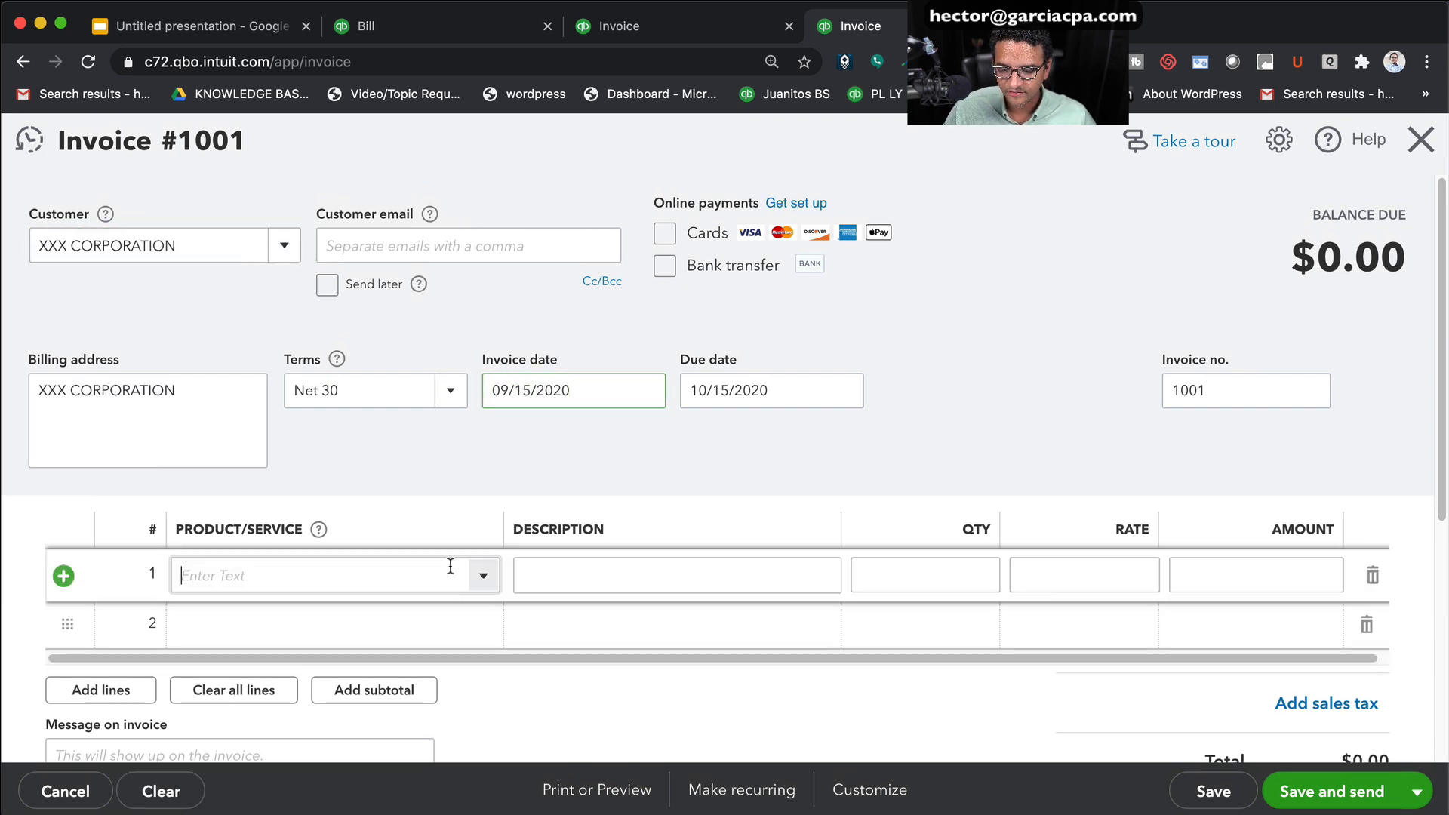
left_click(483, 576)
left_click(243, 695)
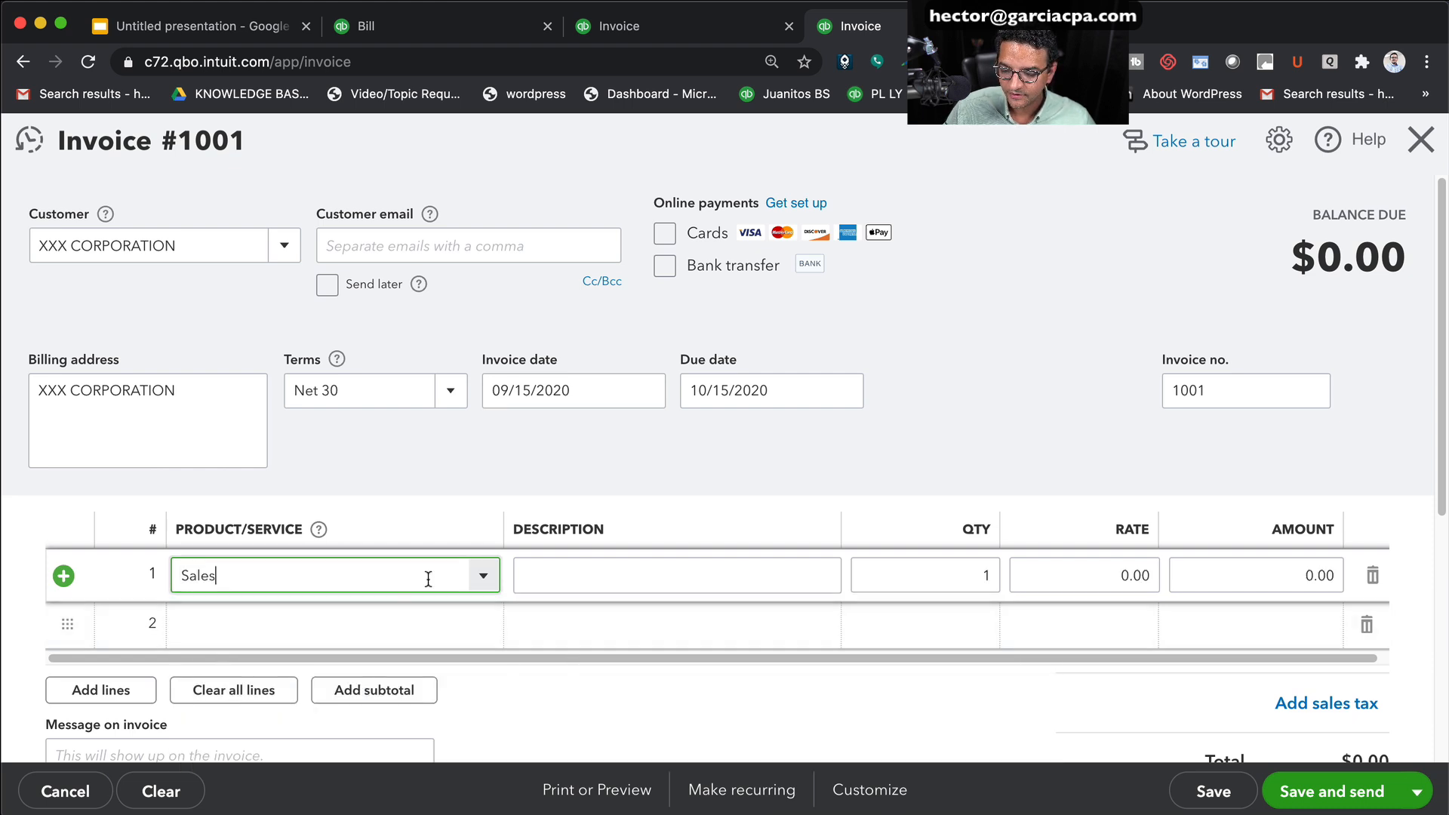
left_click(481, 576)
left_click(282, 748)
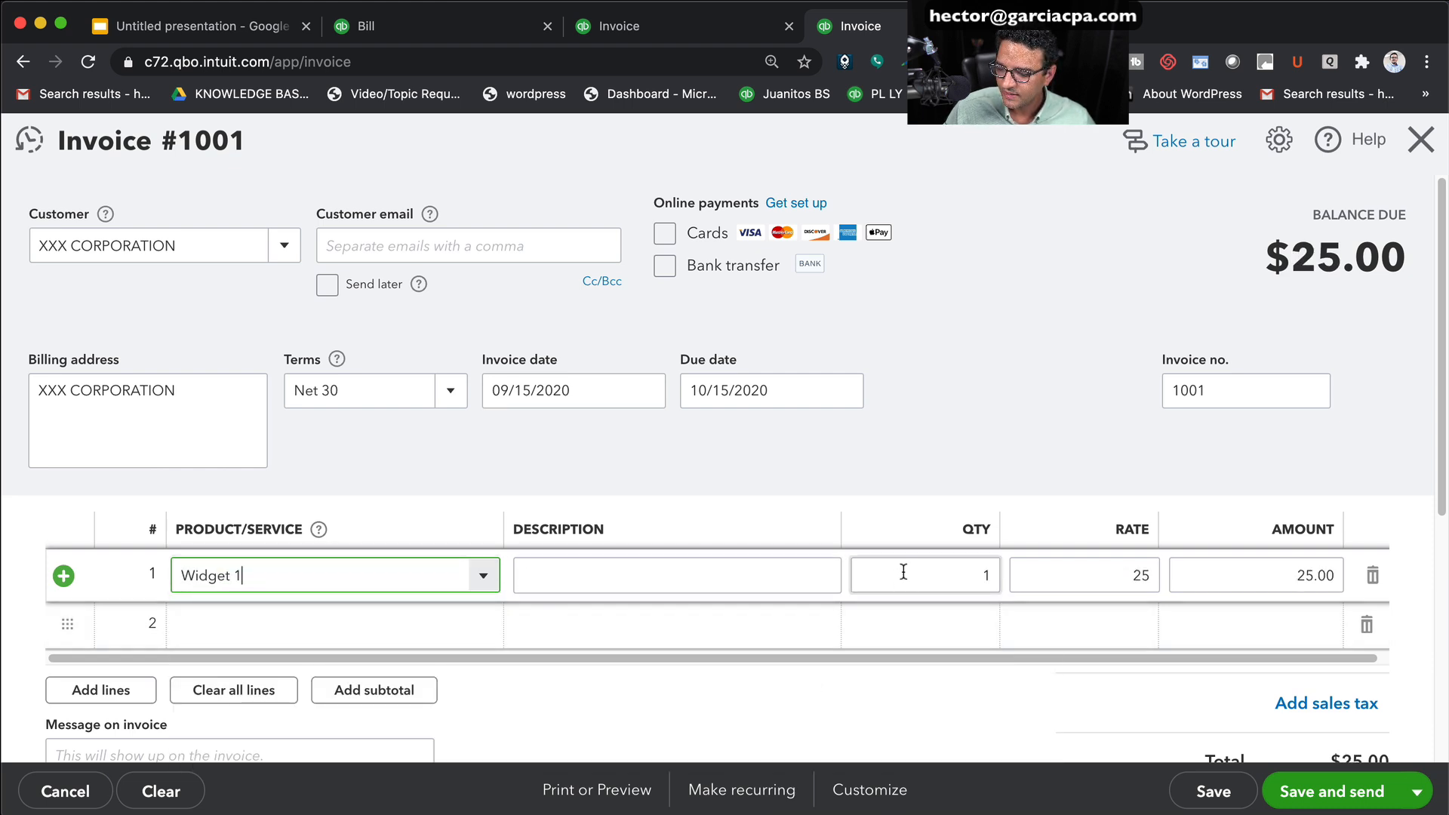
Set the quantity of the Widget 1 line on the invoice to 5
left_click(935, 567)
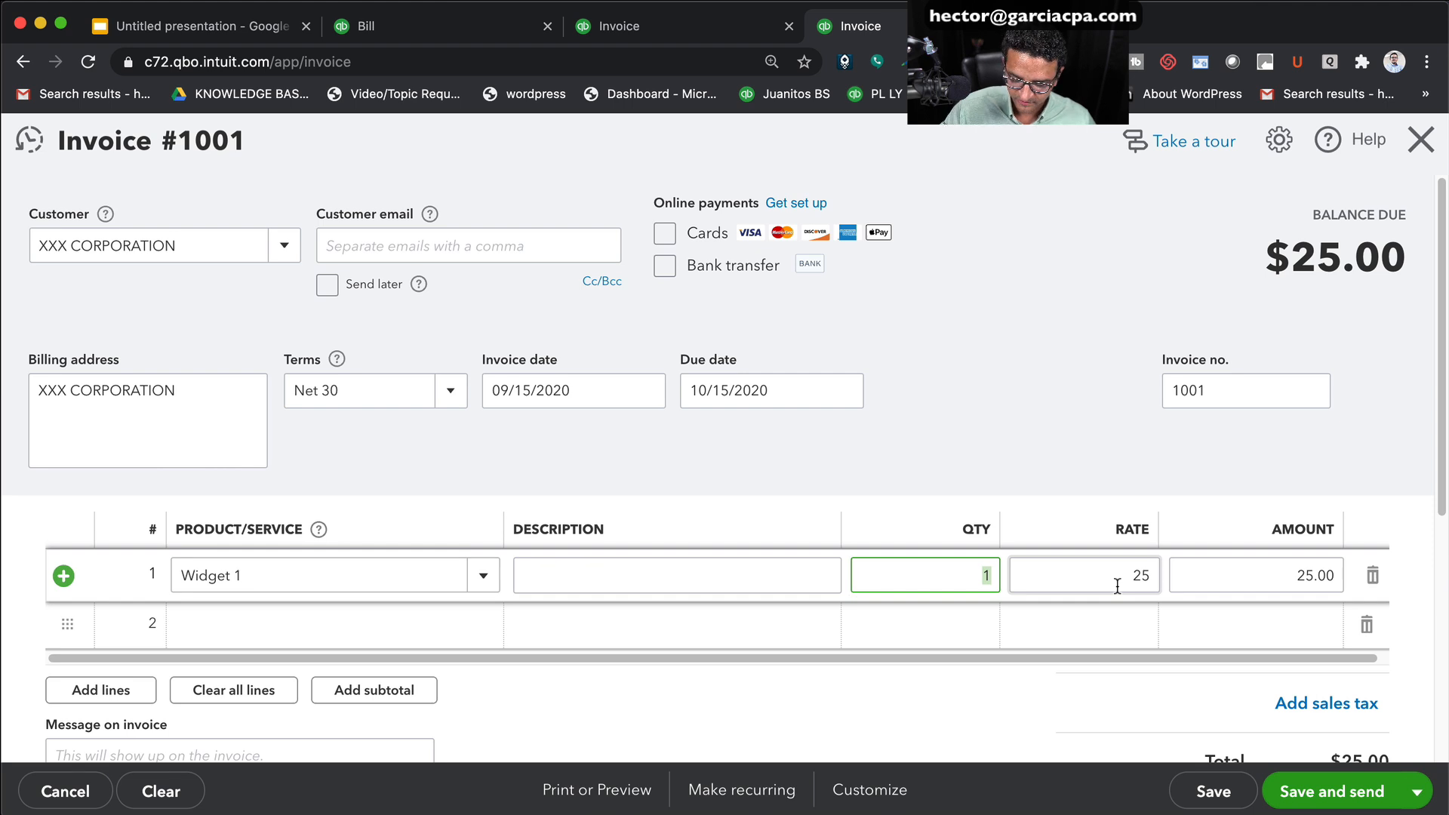
type("5")
key("Tab")
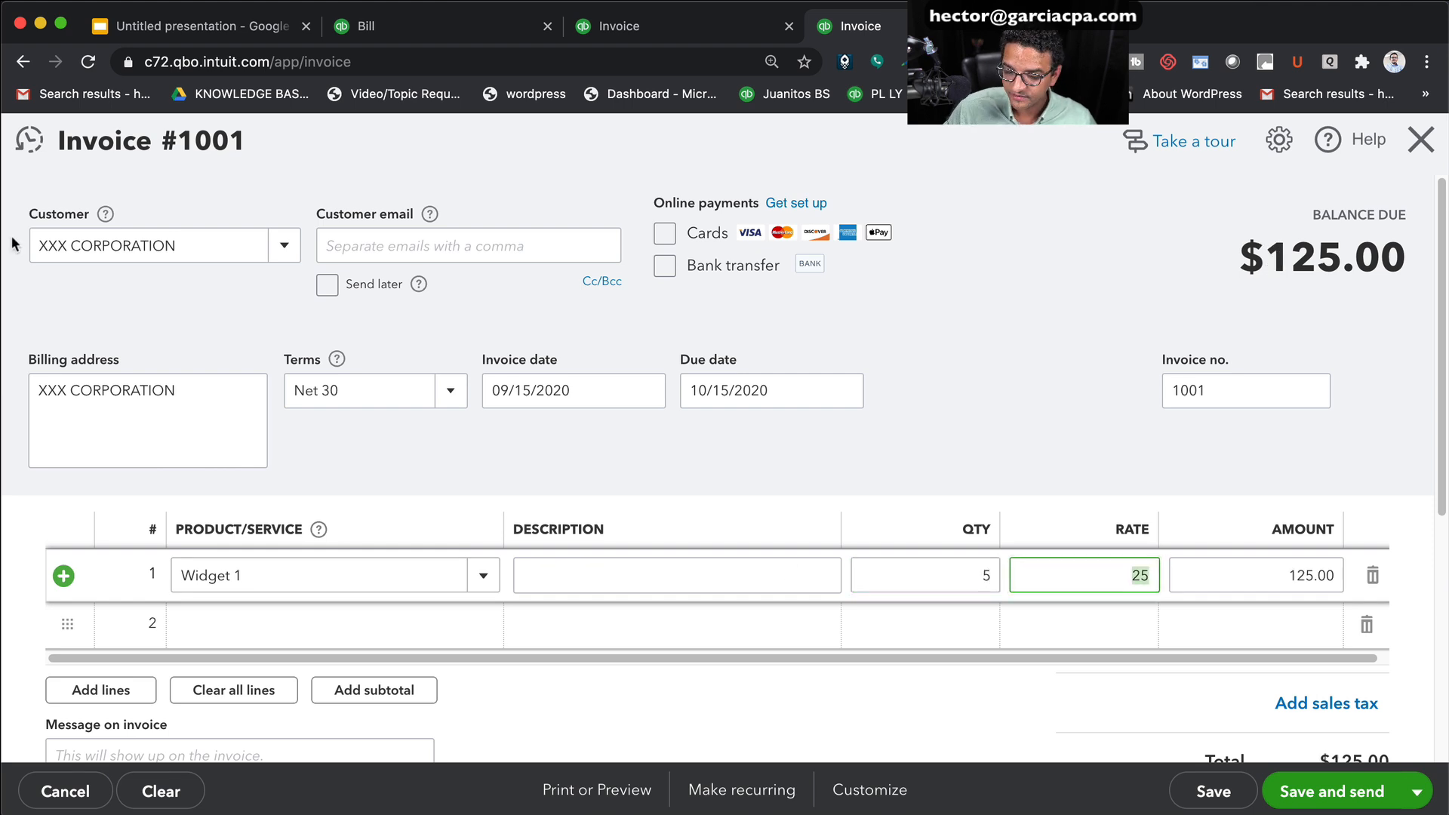
Set the invoice date to 09/20/2020, then save and close the invoice
left_click(580, 389)
key("plus")
key("plus")
key("plus")
key("plus")
key("plus")
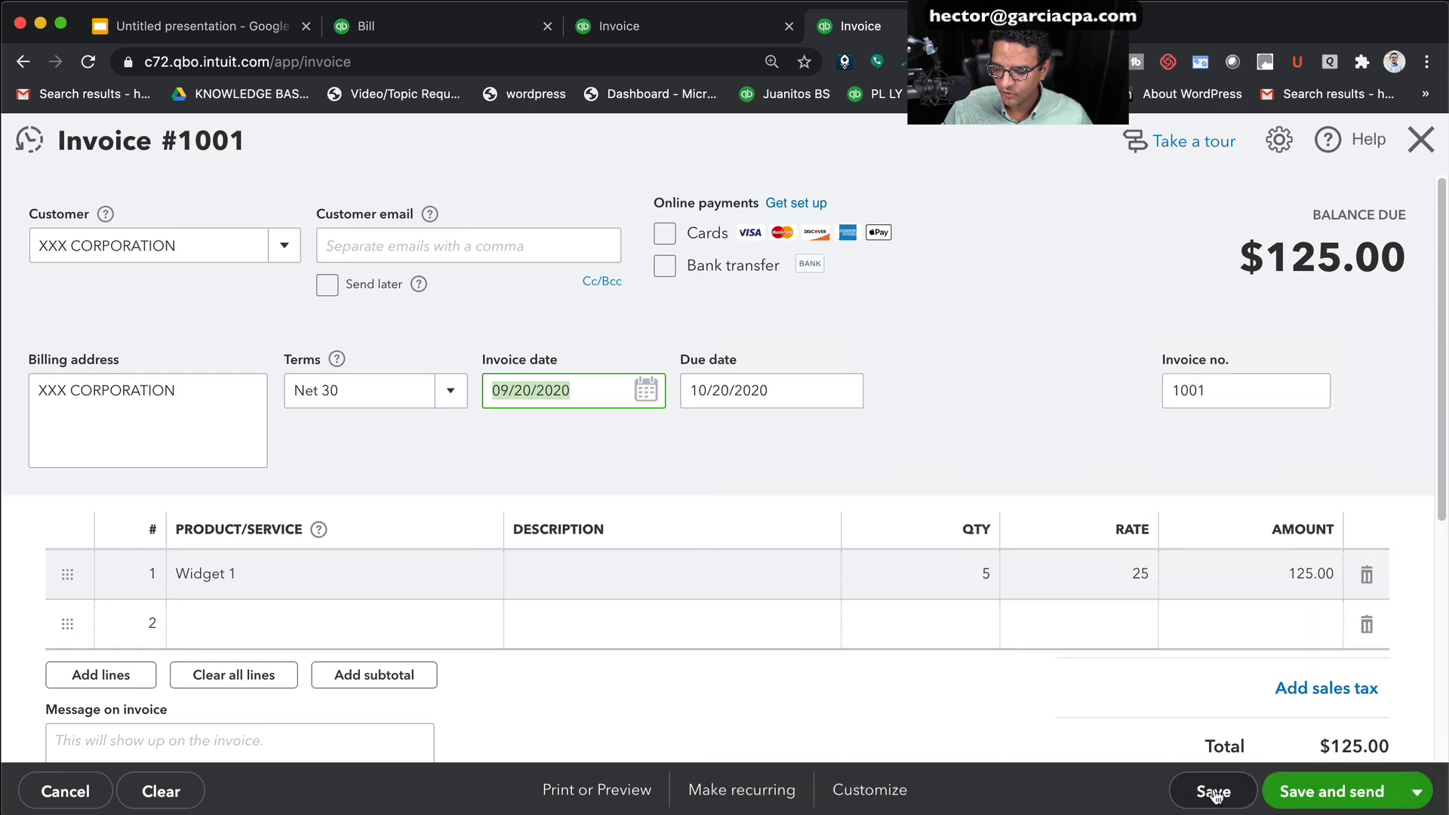
left_click(1418, 792)
left_click(1283, 718)
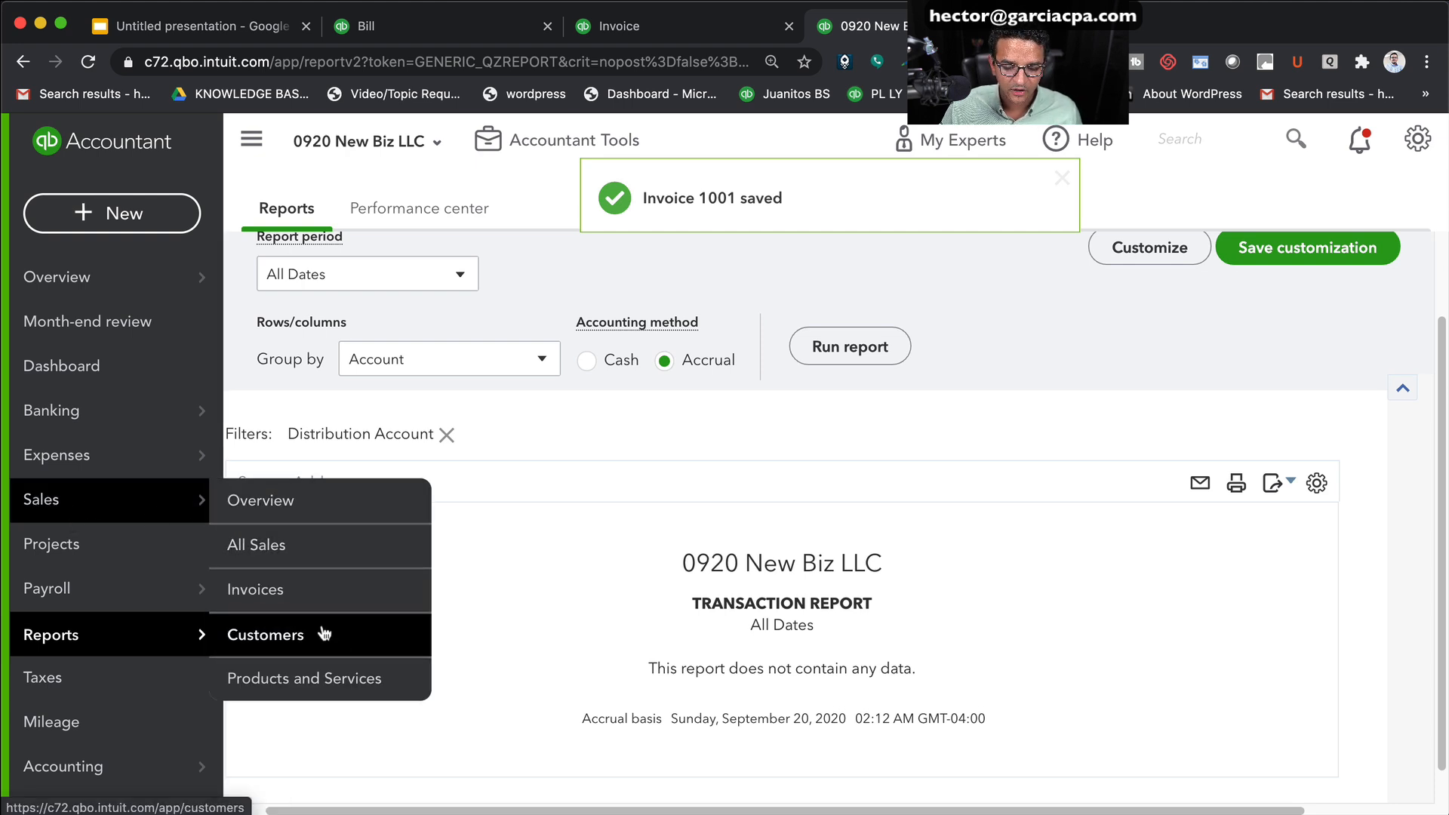
Check XXX CORPORATION's open balance in the customer list, then open the Balance Sheet report
left_click(371, 636)
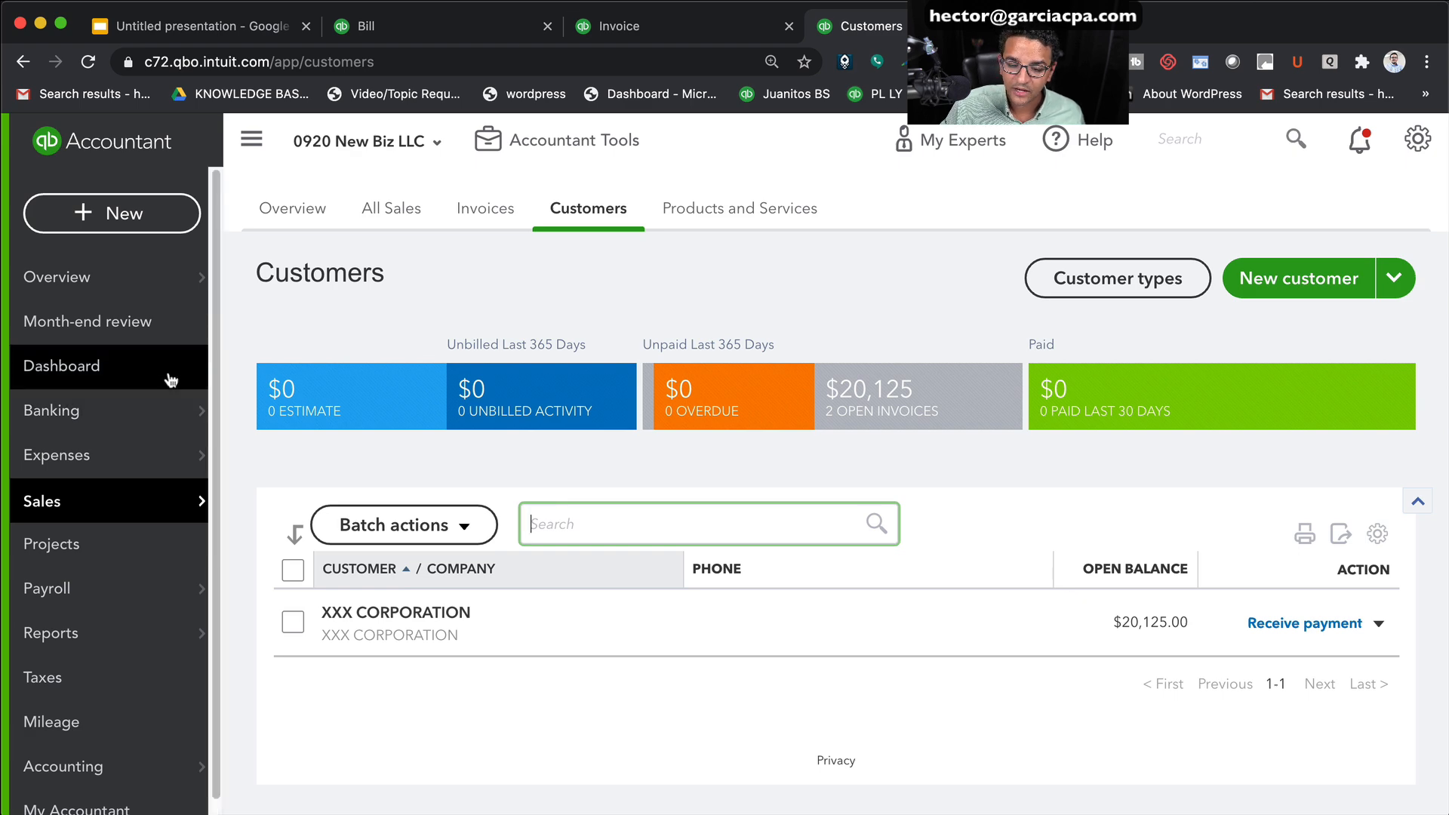
mouse_move(155, 633)
left_click(284, 638)
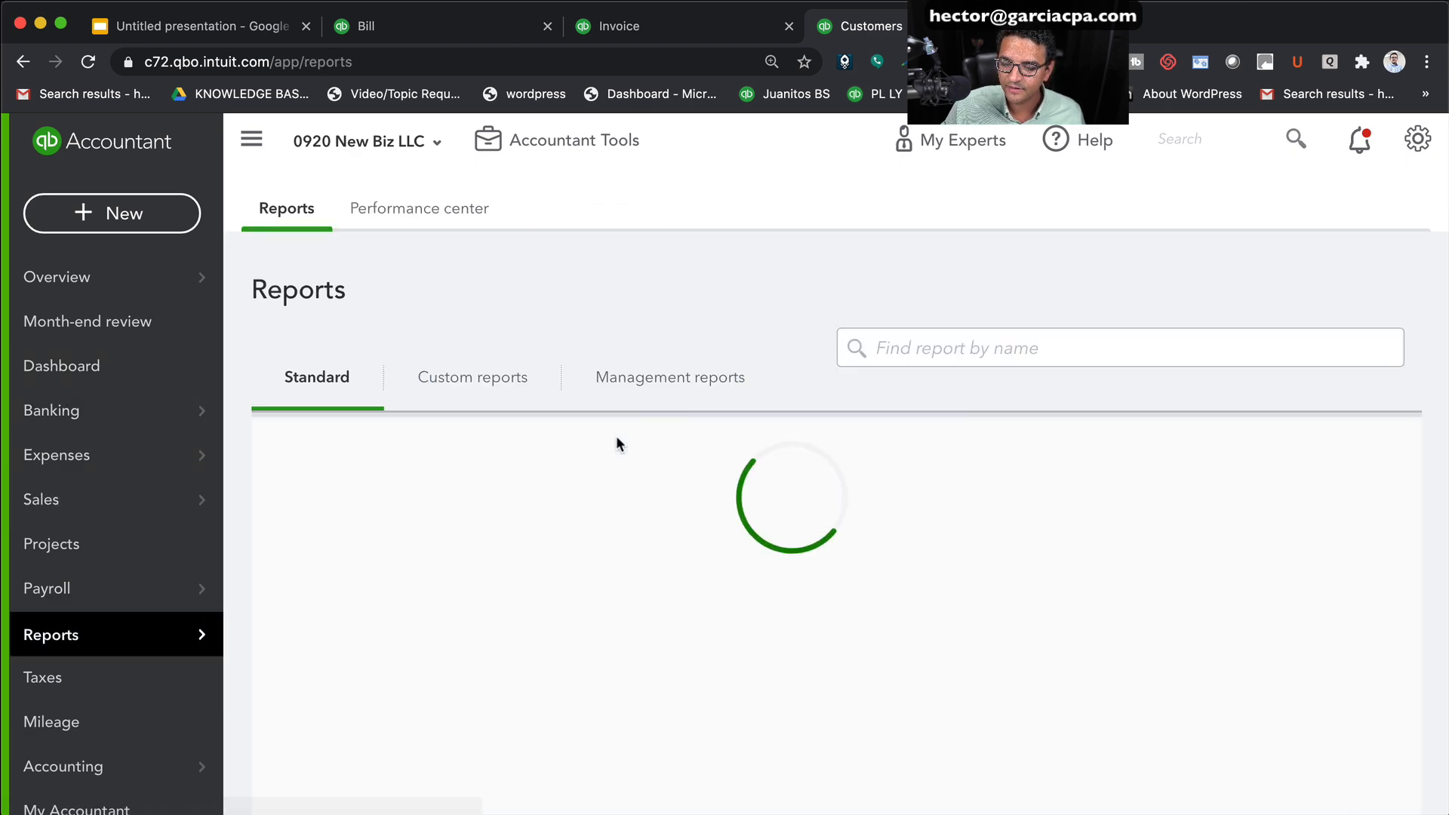
left_click(410, 586)
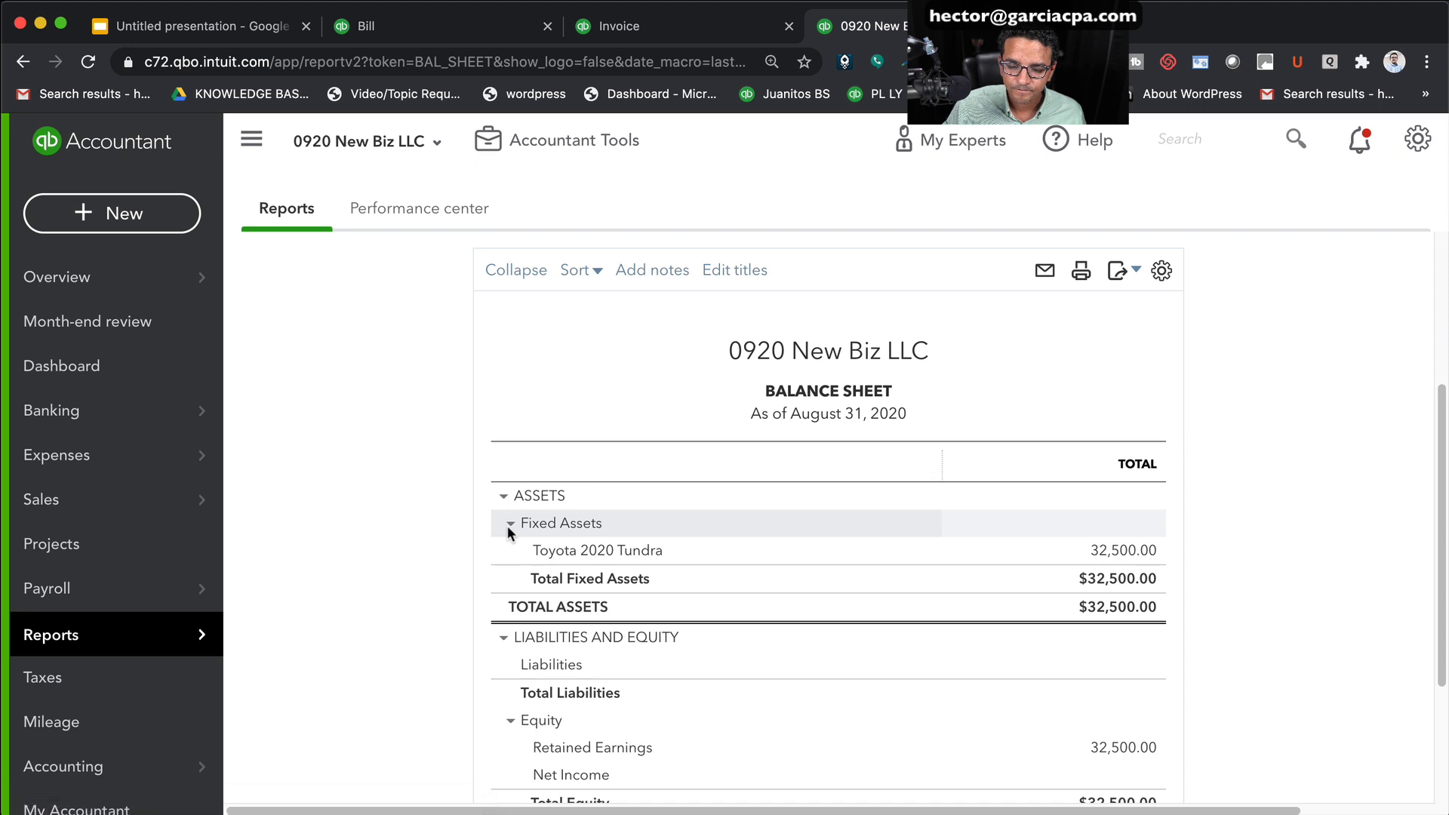
Run the Balance Sheet for All Dates and review the accounts receivable balance
left_click(343, 390)
scroll(325, 430, "up", 10)
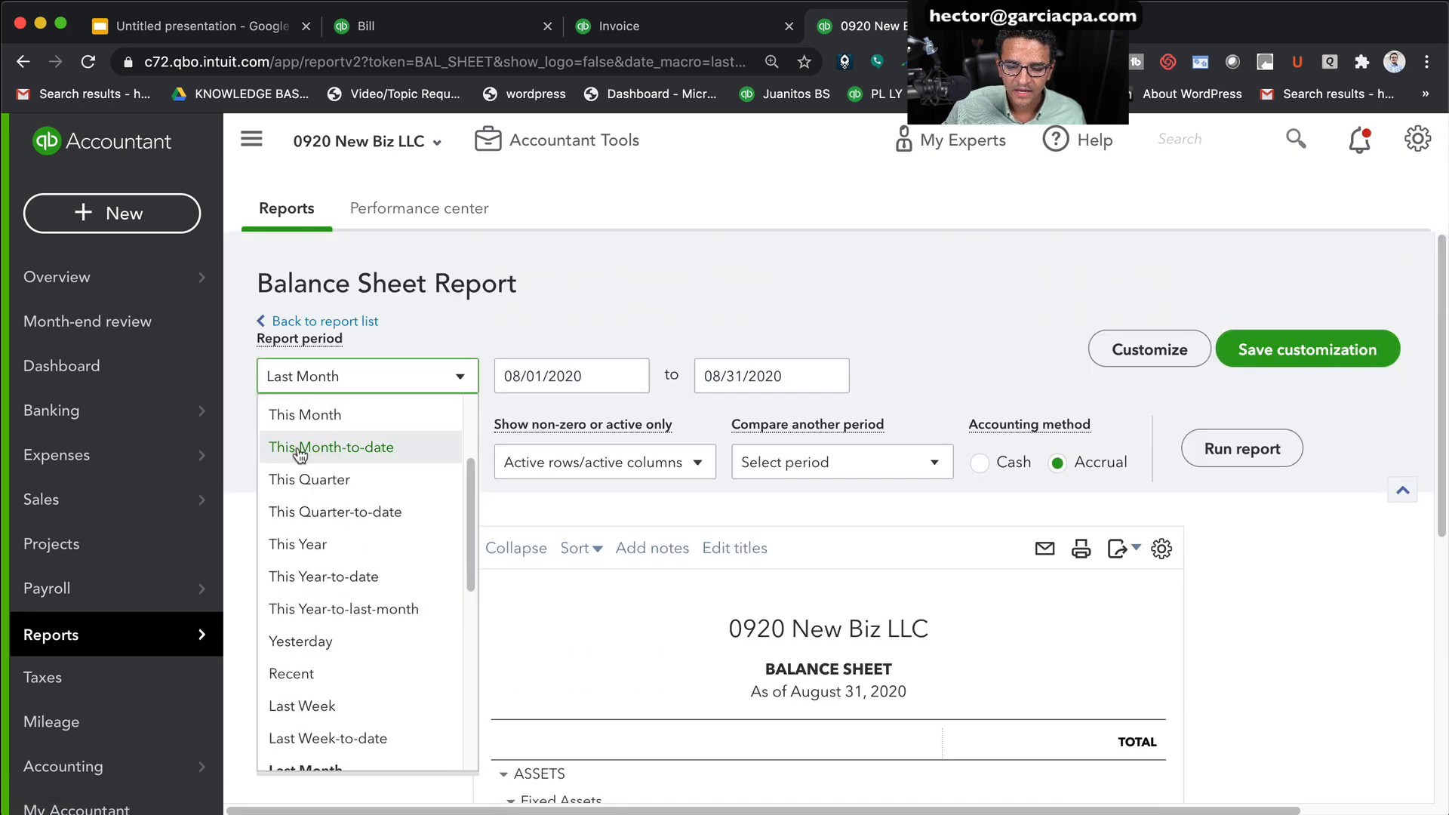
left_click(310, 414)
left_click(1240, 455)
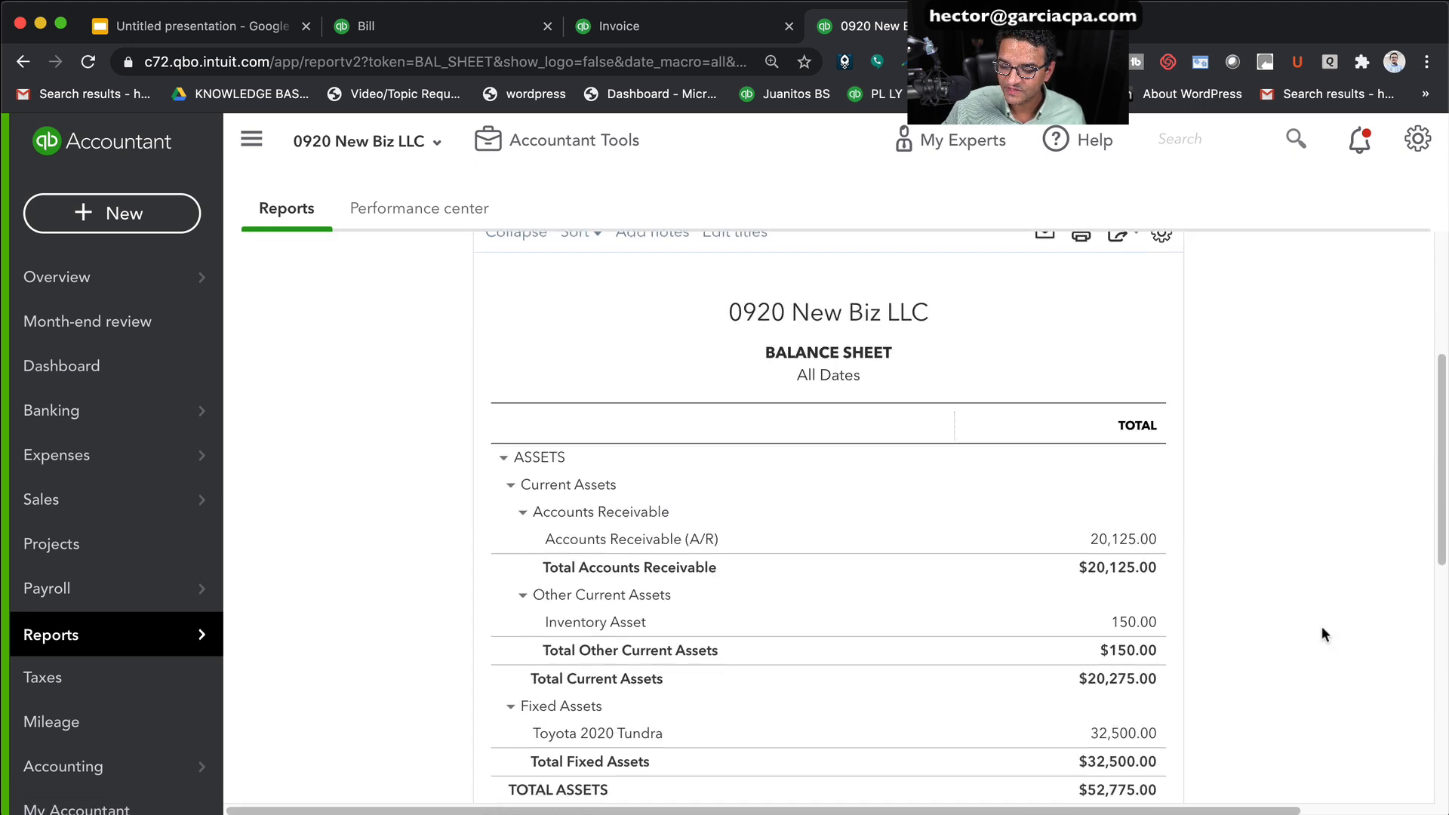
scroll(1321, 626, "down", 3)
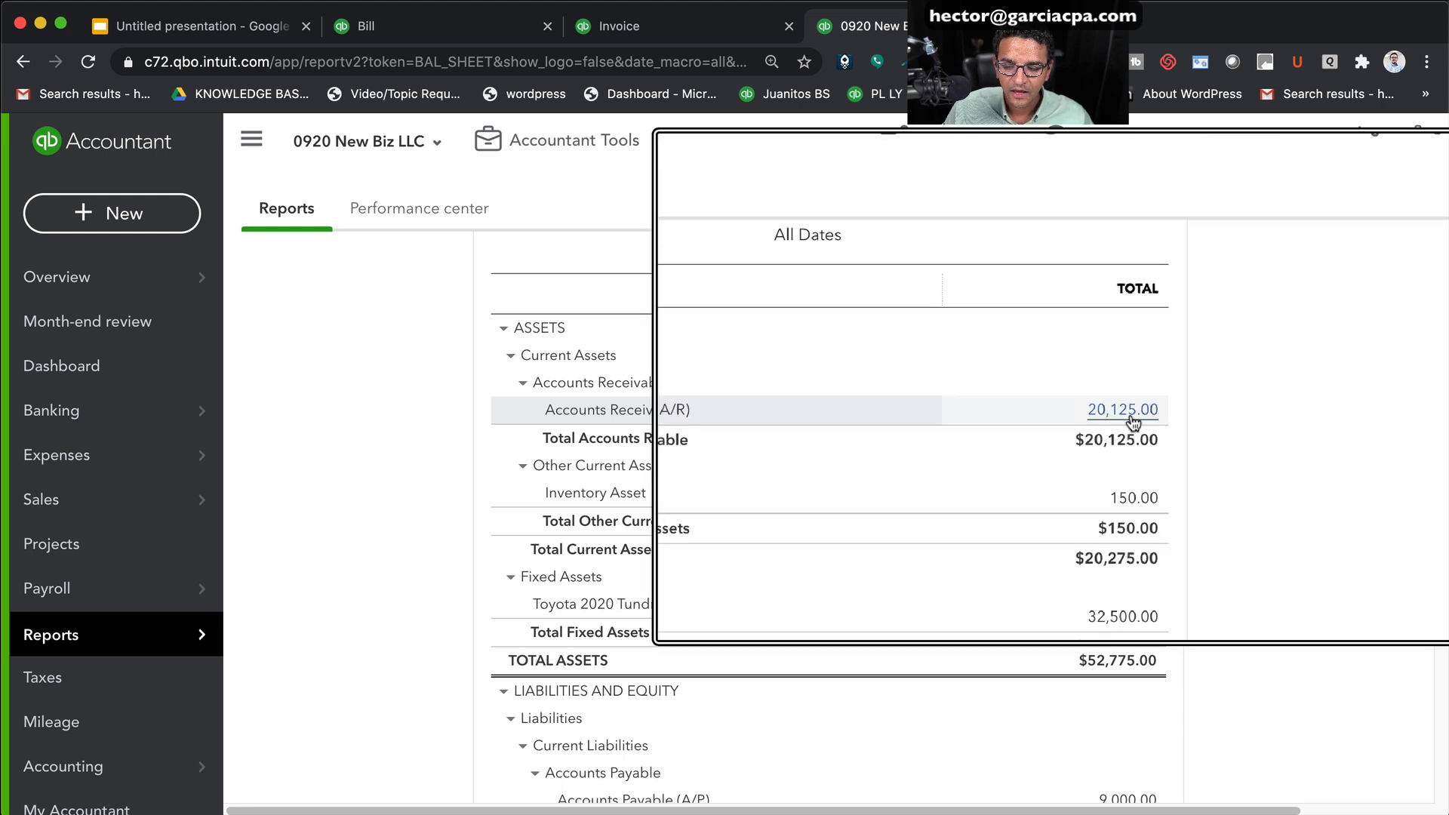
scroll(1262, 417, "up", 2)
scroll(1262, 418, "down", 1)
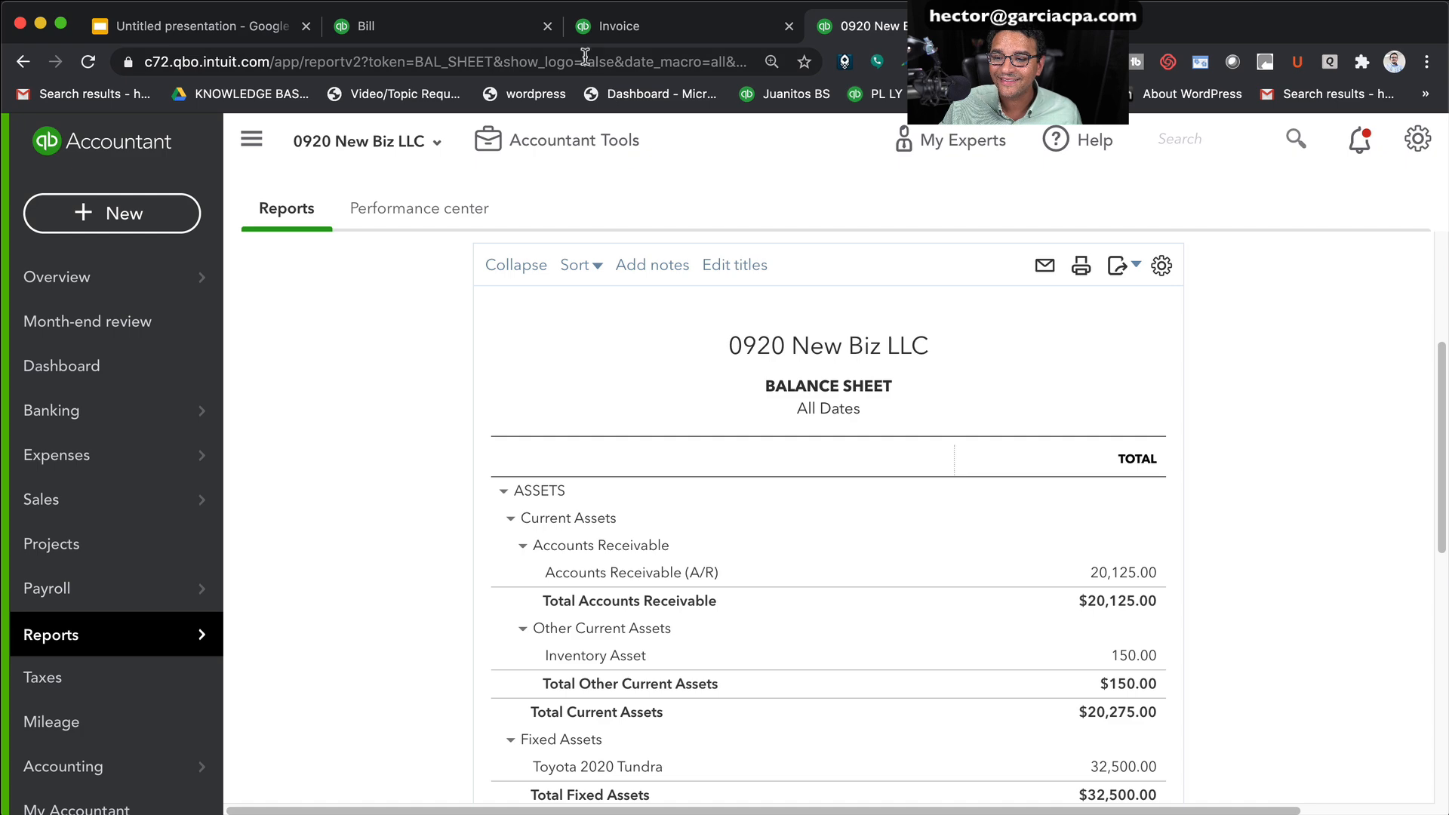
In the other invoice browser tab, close the invoice form and open XXX CORPORATION's record from the customer list
left_click(622, 29)
left_click(1419, 140)
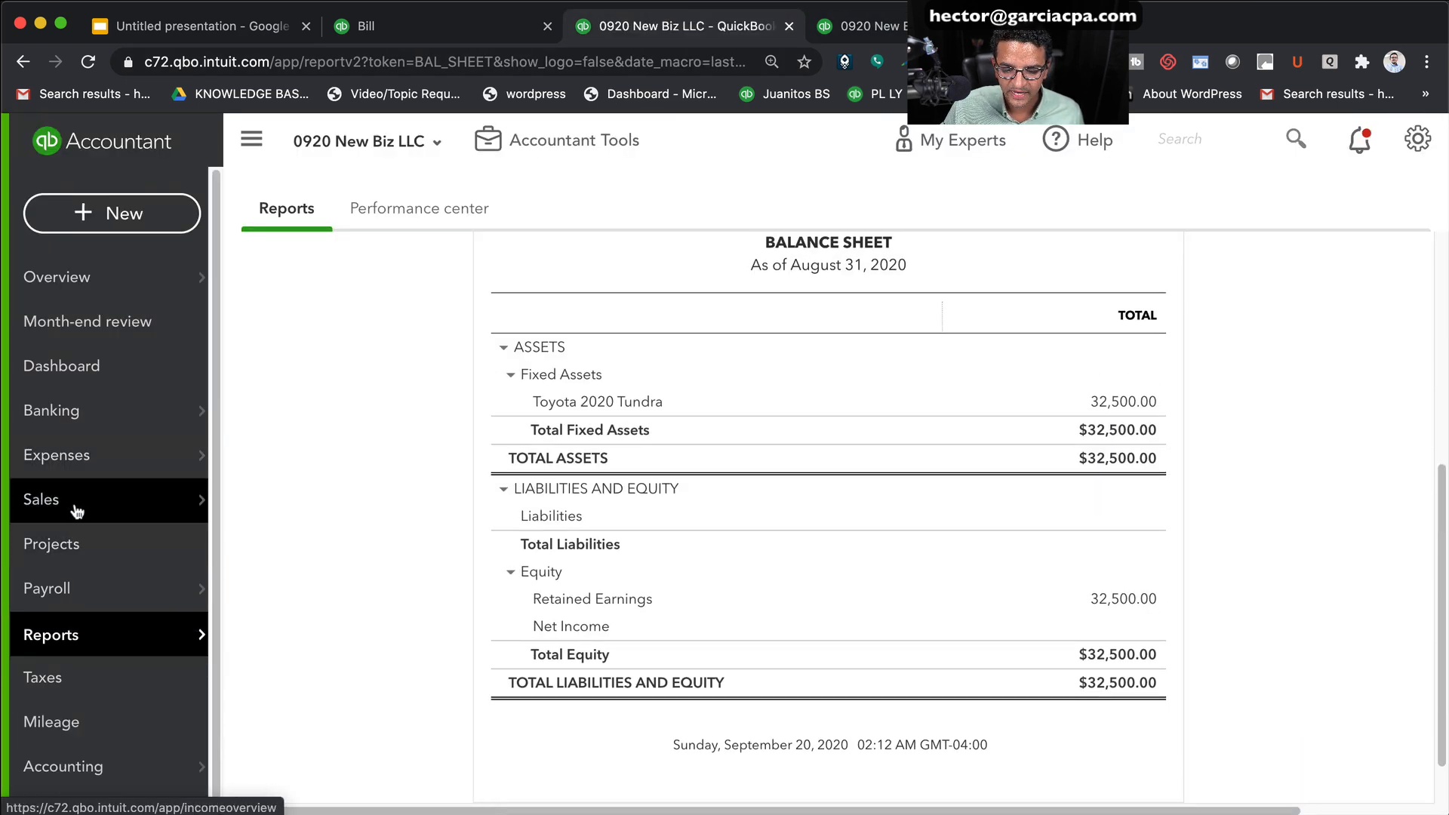
left_click(77, 510)
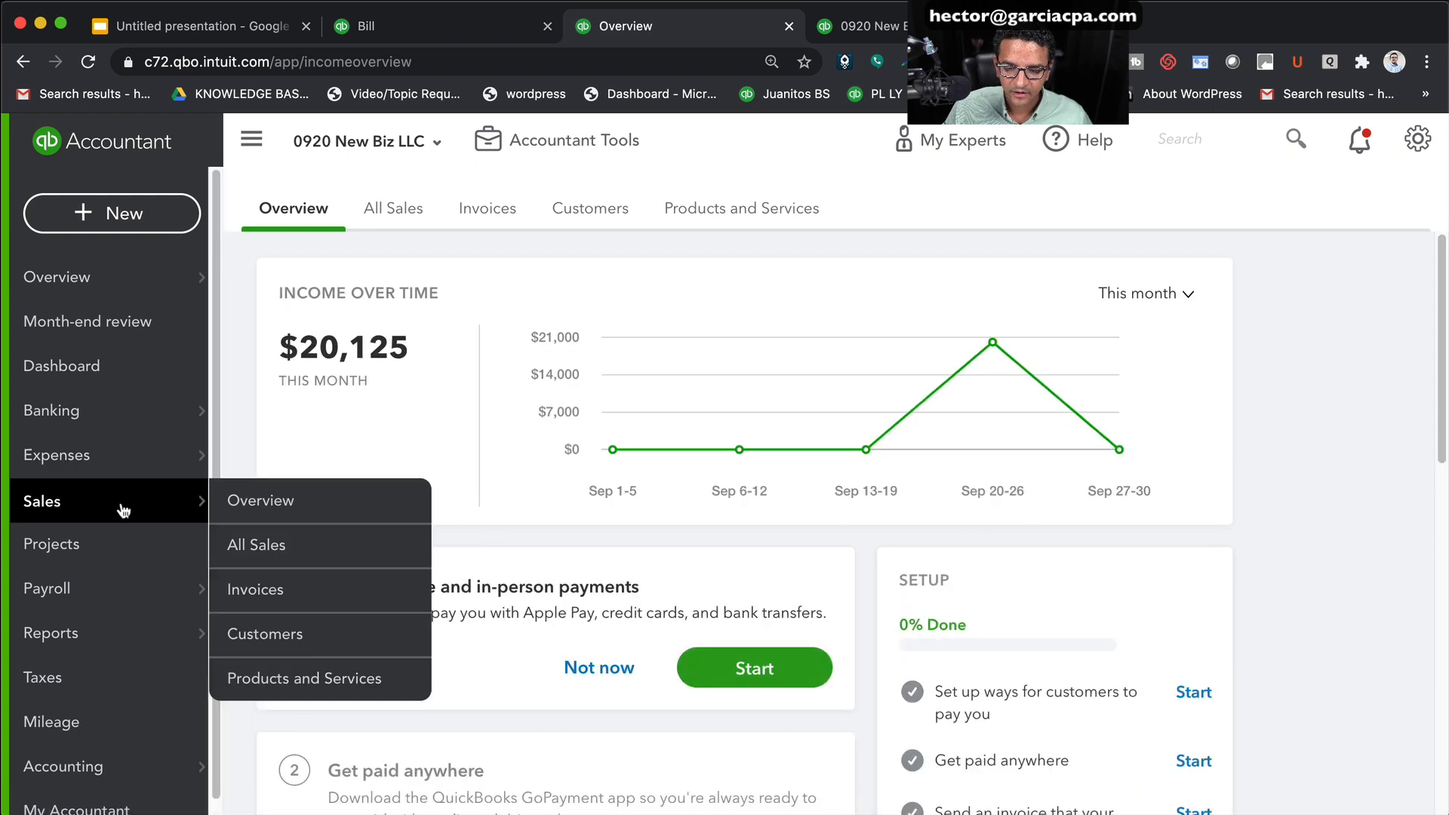
left_click(297, 634)
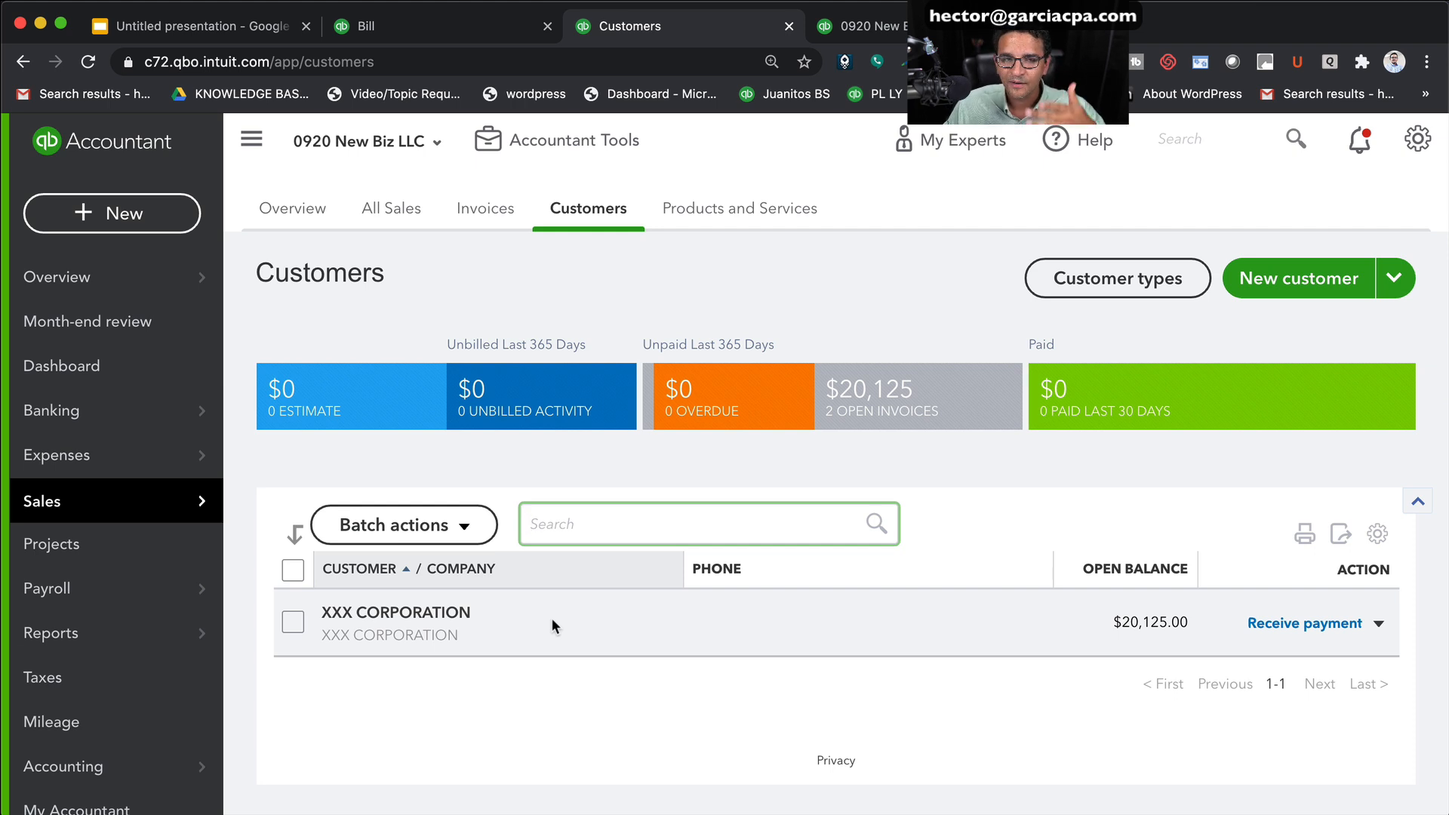
left_click(1379, 624)
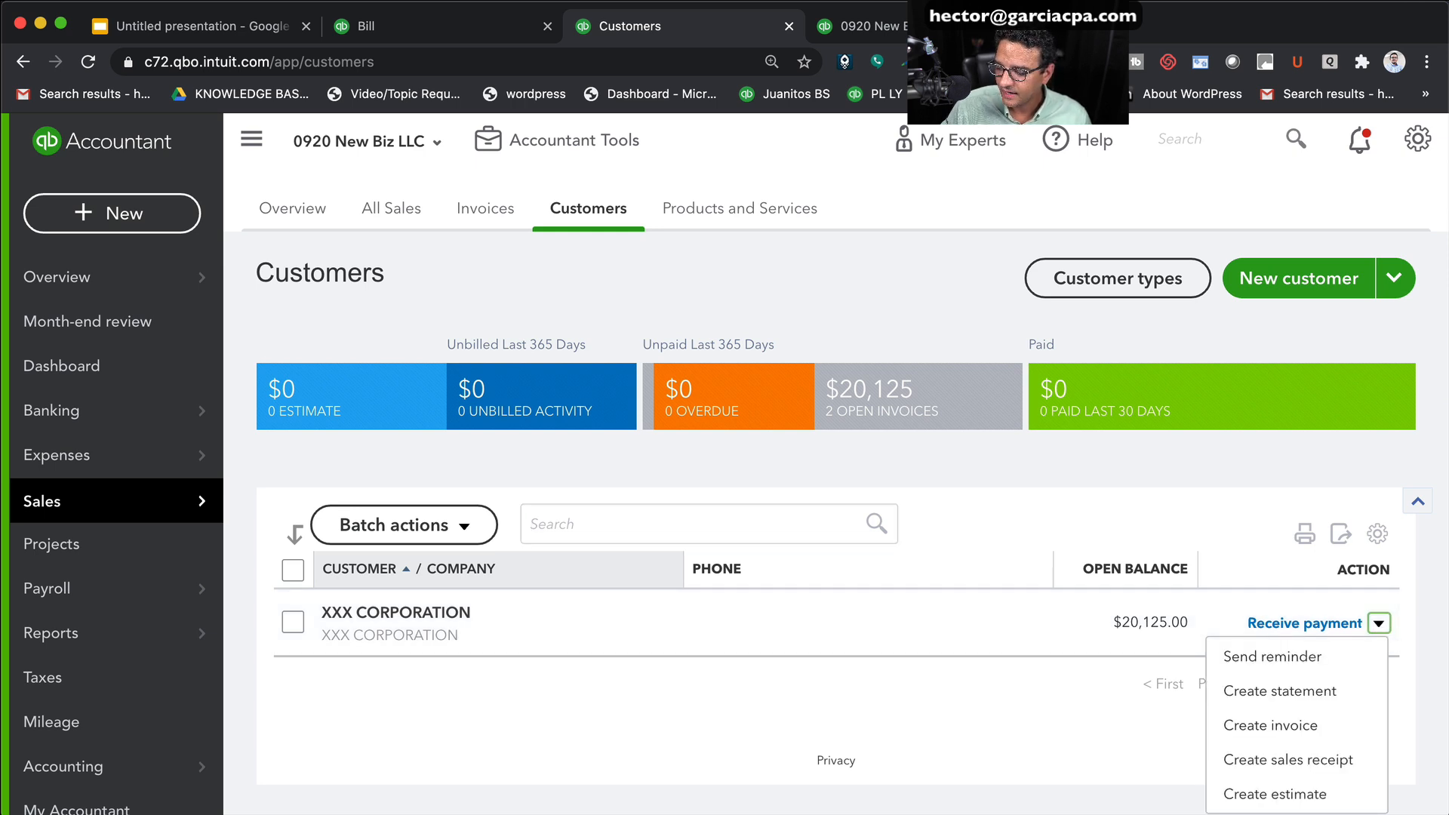
left_click(840, 698)
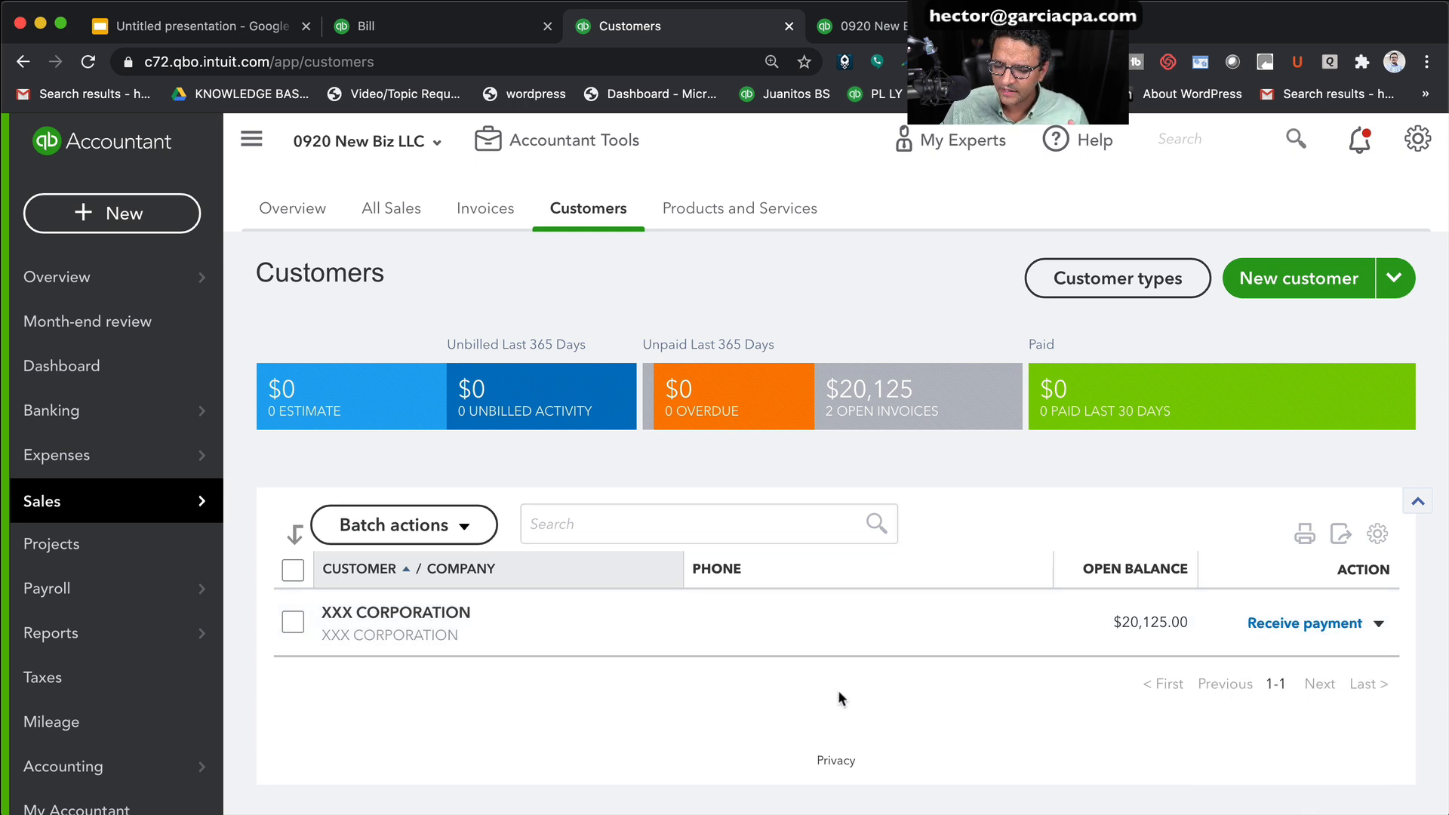
left_click(406, 611)
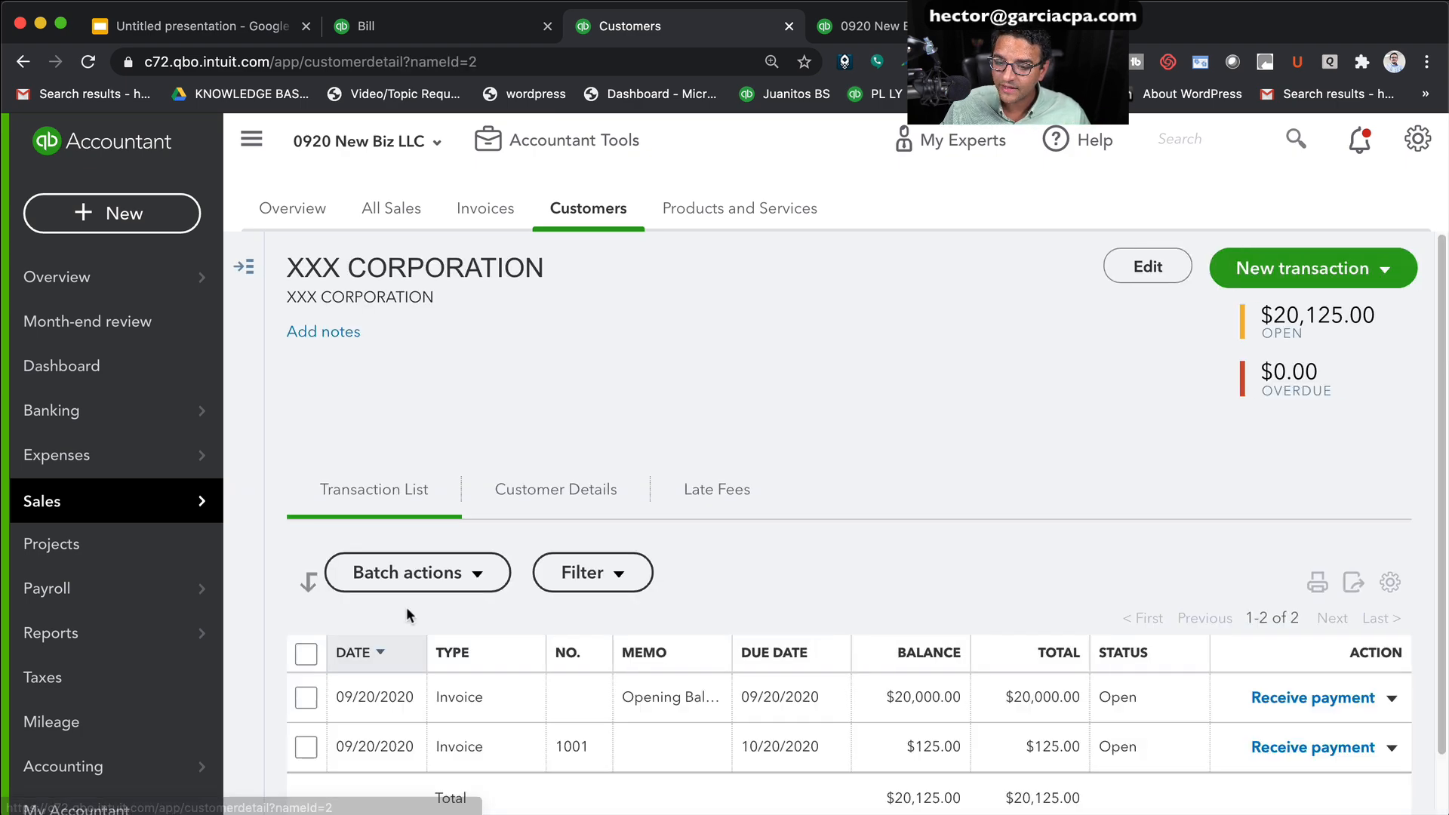
scroll(1155, 277, "up", 1)
scroll(1155, 280, "down", 1)
Edit XXX CORPORATION's customer information to make the customer inactive, accepting the adjusting transaction for its non-zero balance
left_click(1155, 278)
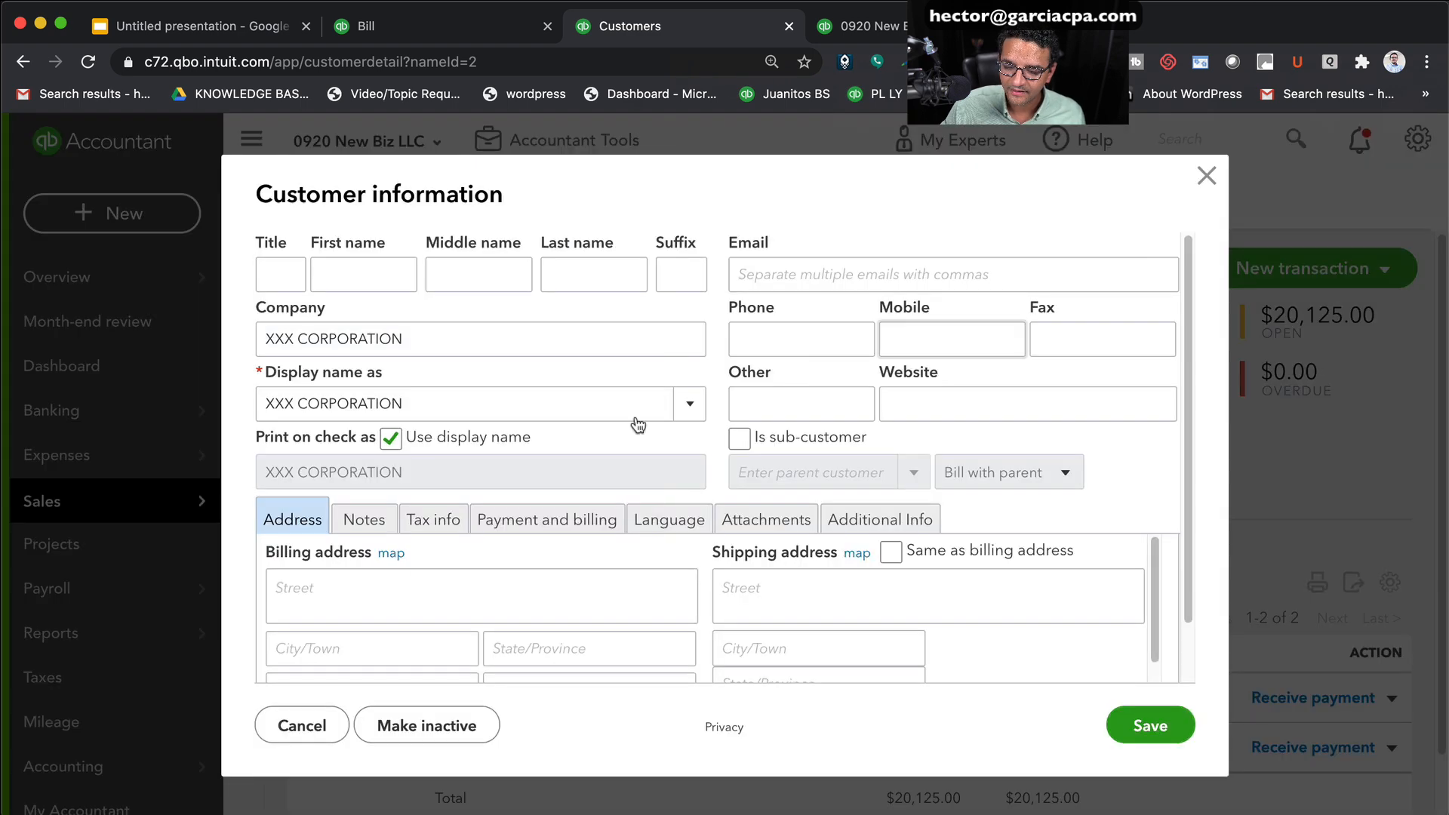
scroll(812, 582, "down", 5)
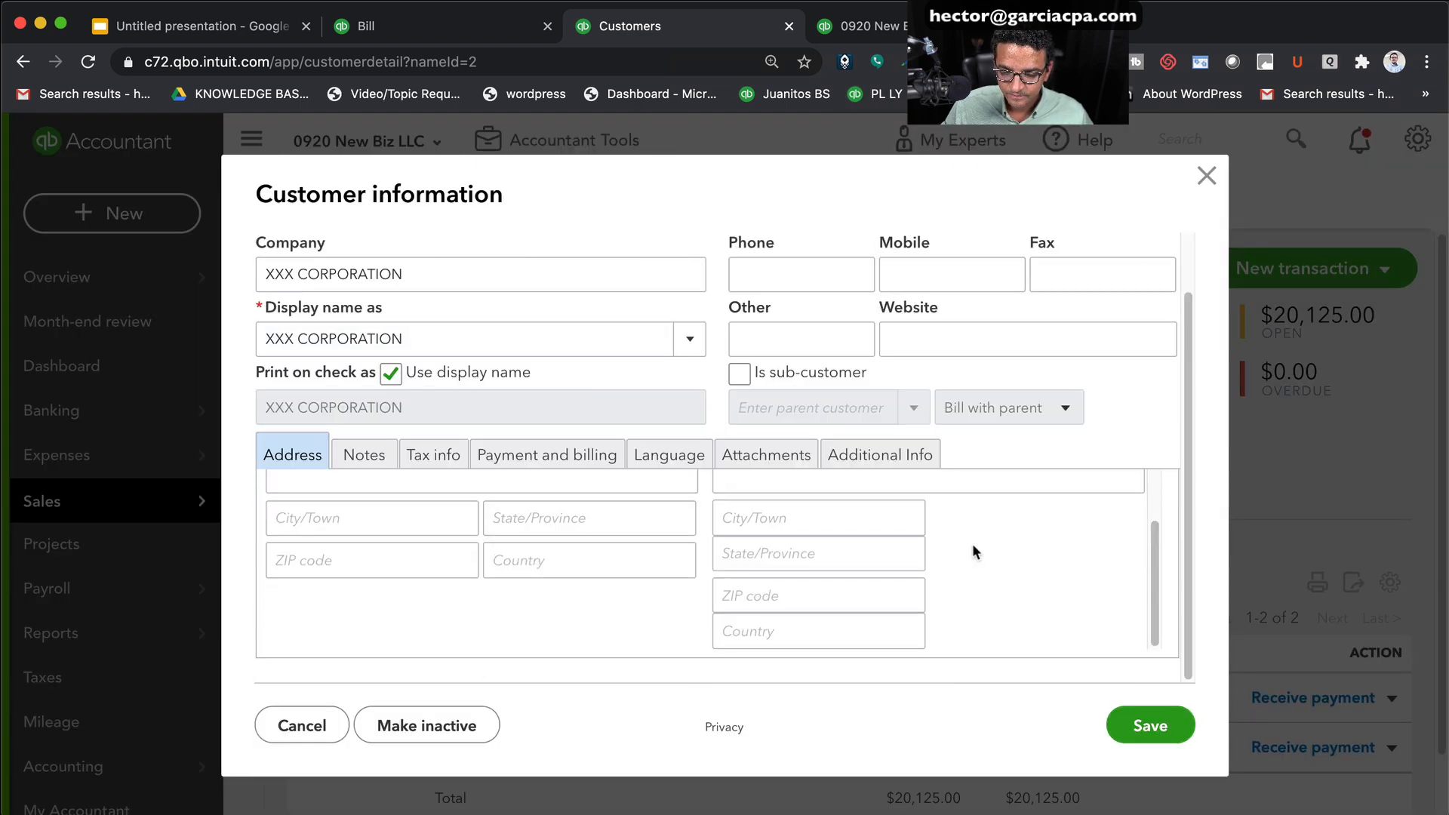
scroll(466, 735, "up", 3)
scroll(465, 735, "down", 3)
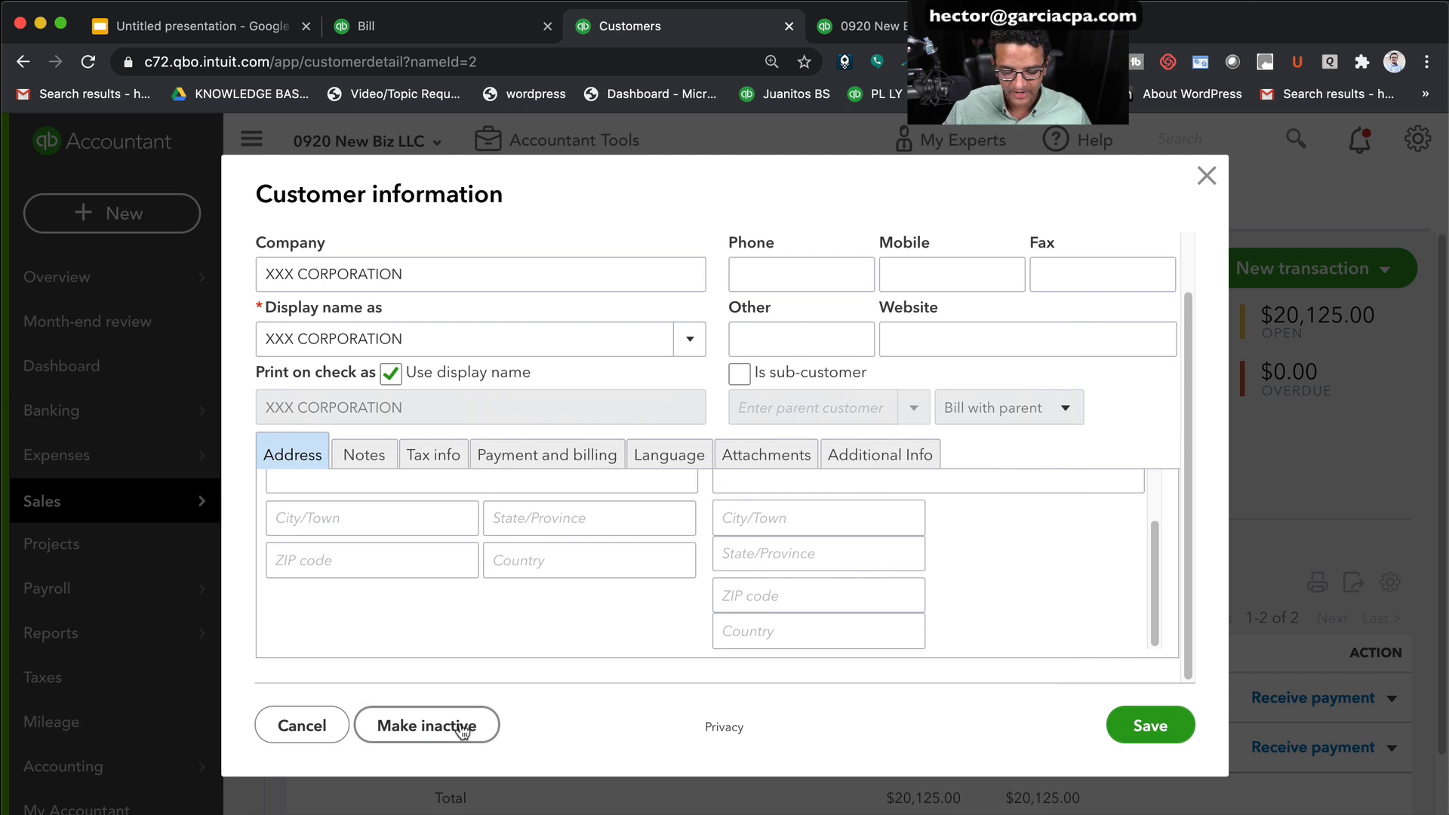
left_click(463, 731)
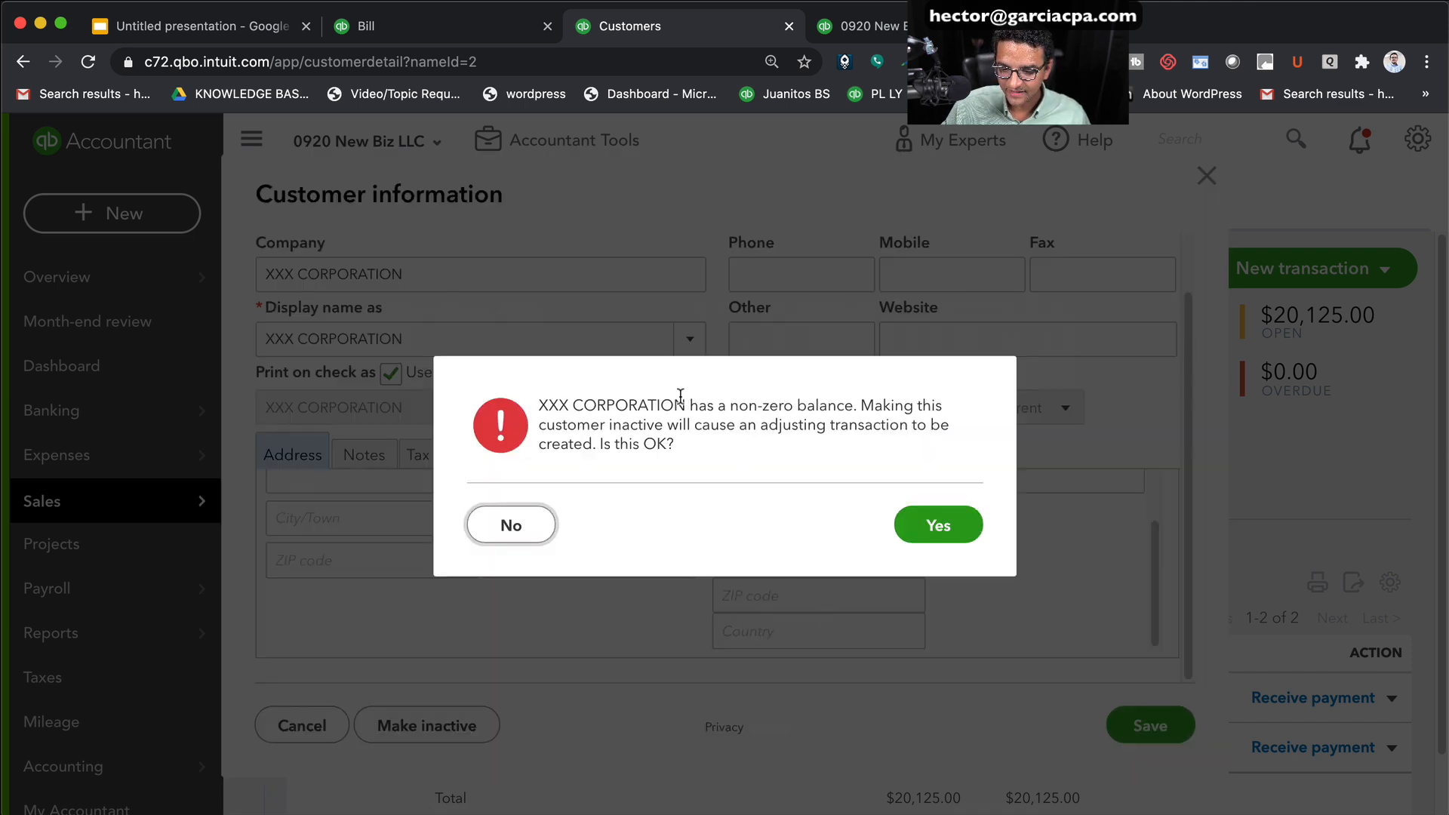
left_click_drag(687, 401, 700, 447)
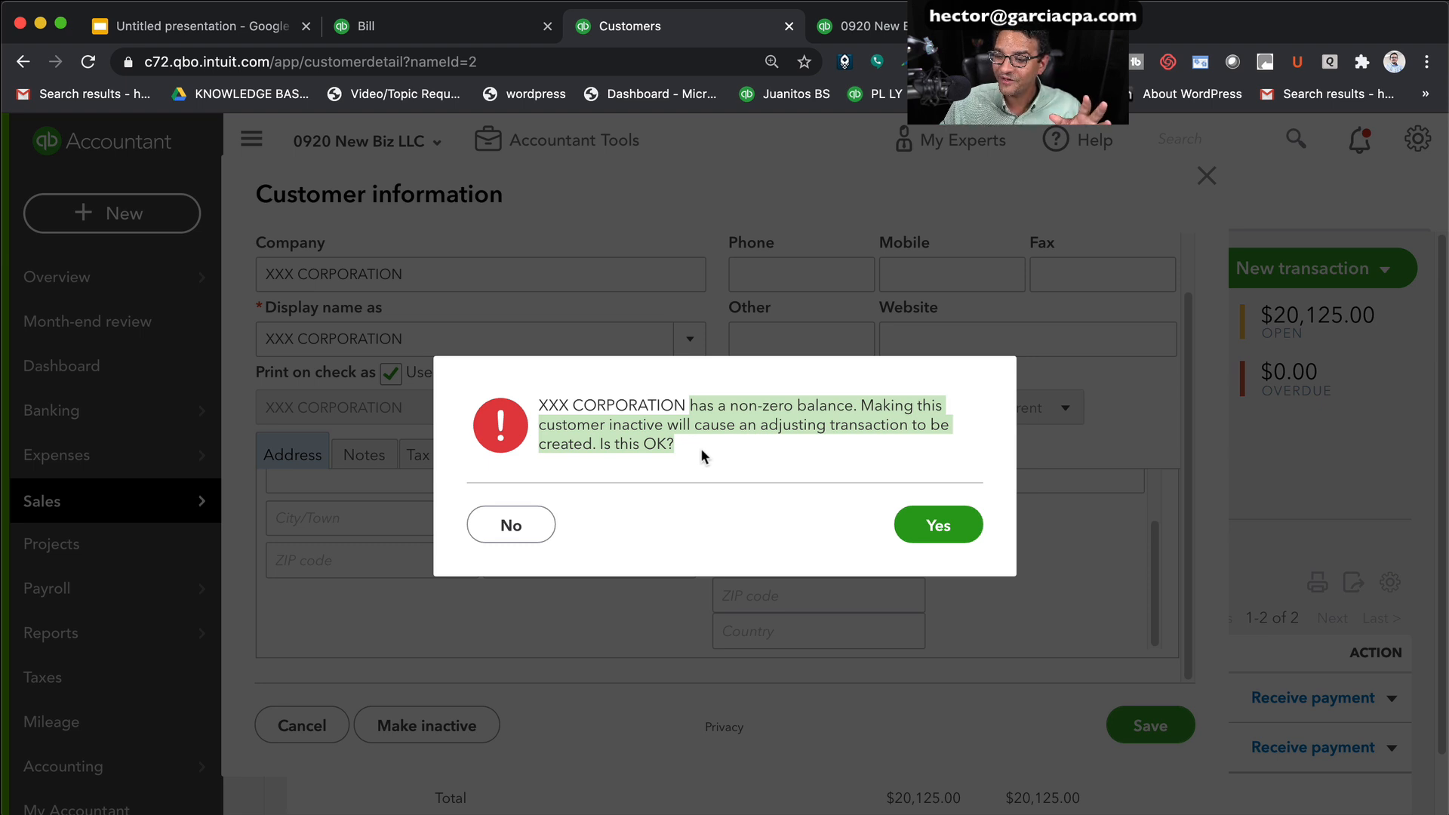
left_click(700, 446)
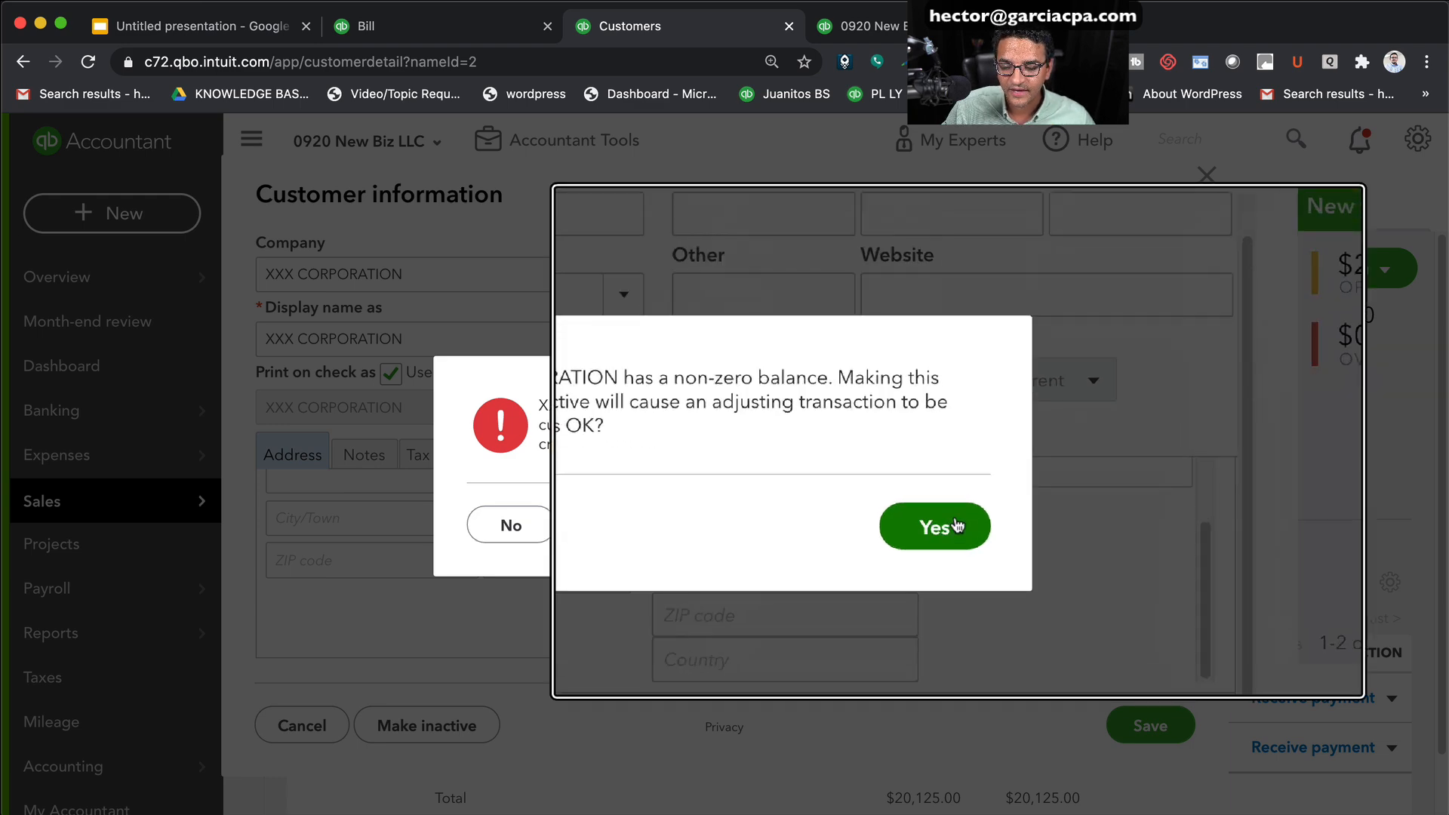
left_click(953, 523)
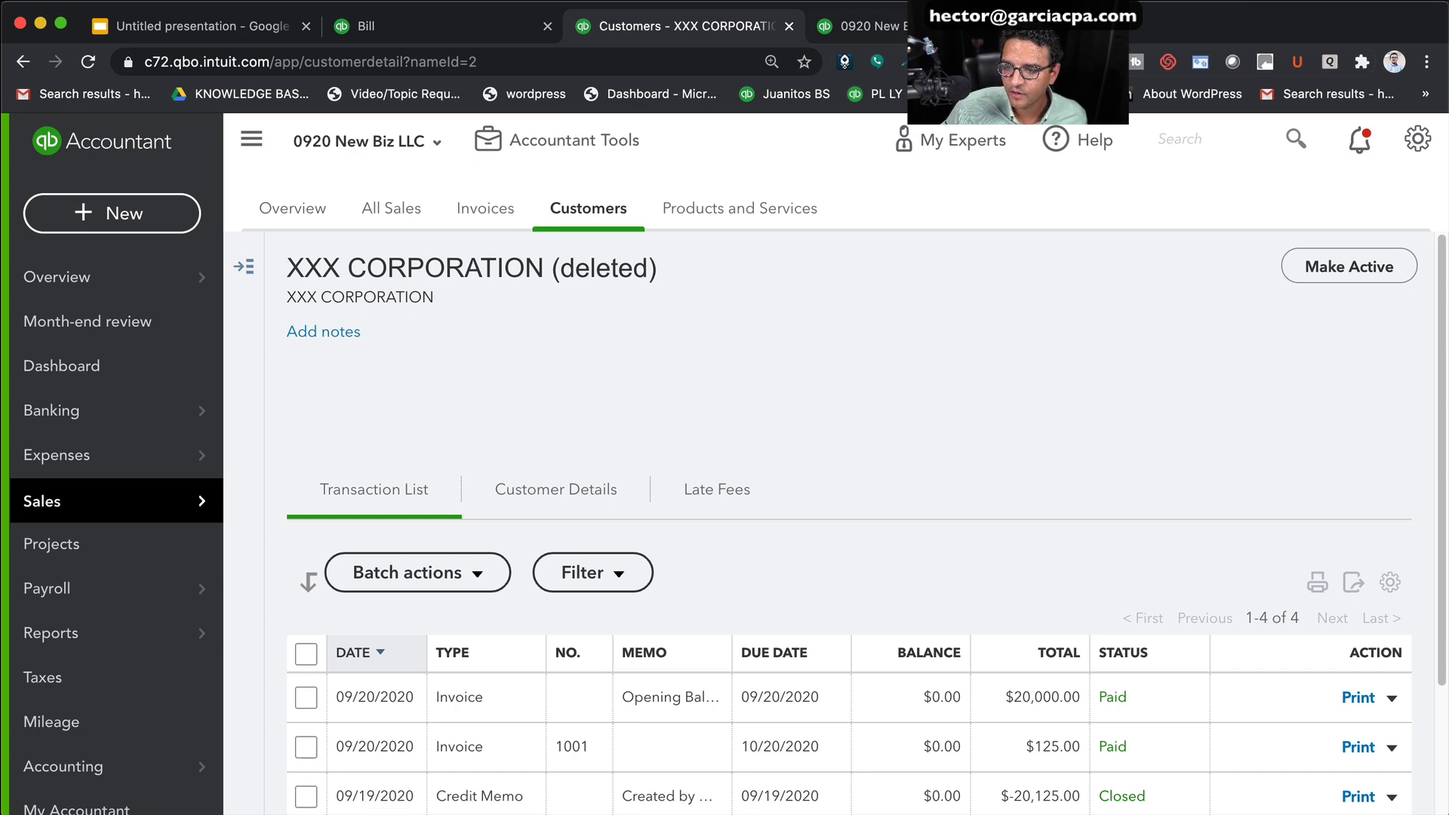
Return to the Balance Sheet tab, rerun the All Dates report, and review accounts receivable, liabilities and equity
key("ctrl+Tab")
scroll(1316, 423, "up", 4)
left_click(1256, 453)
scroll(1272, 696, "down", 3)
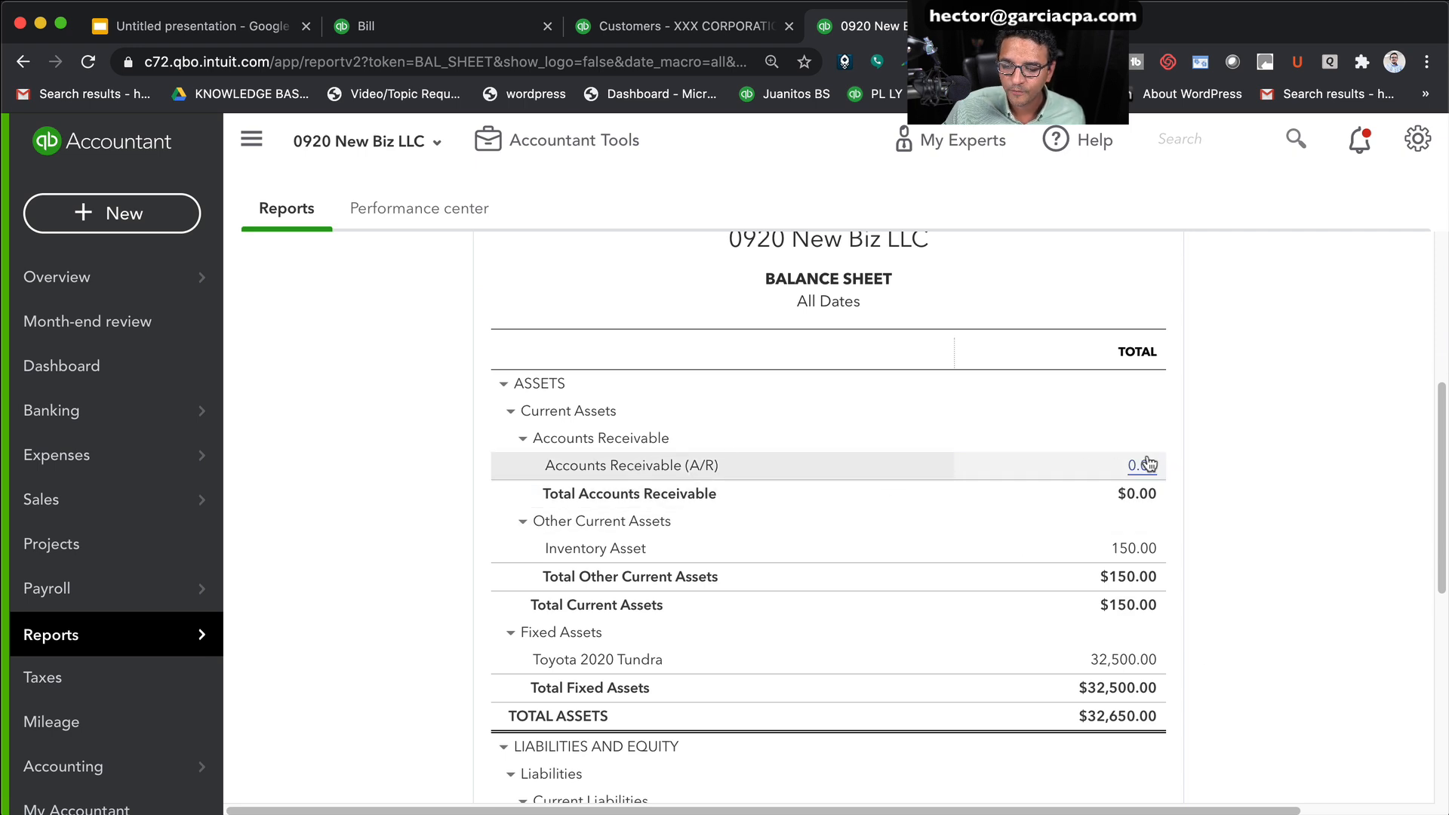
scroll(1302, 581, "down", 6)
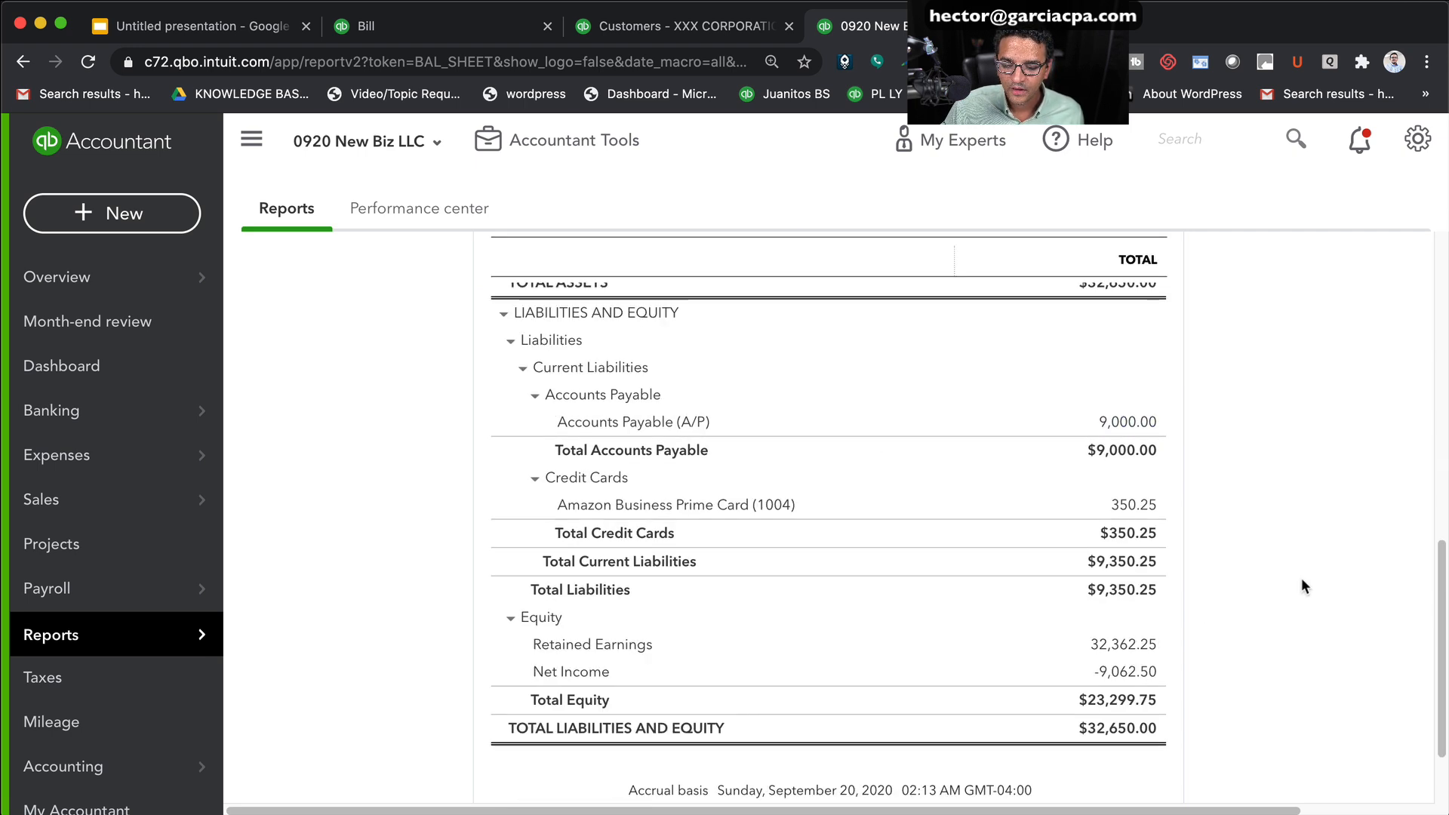
scroll(1303, 585, "up", 3)
scroll(1209, 385, "up", 3)
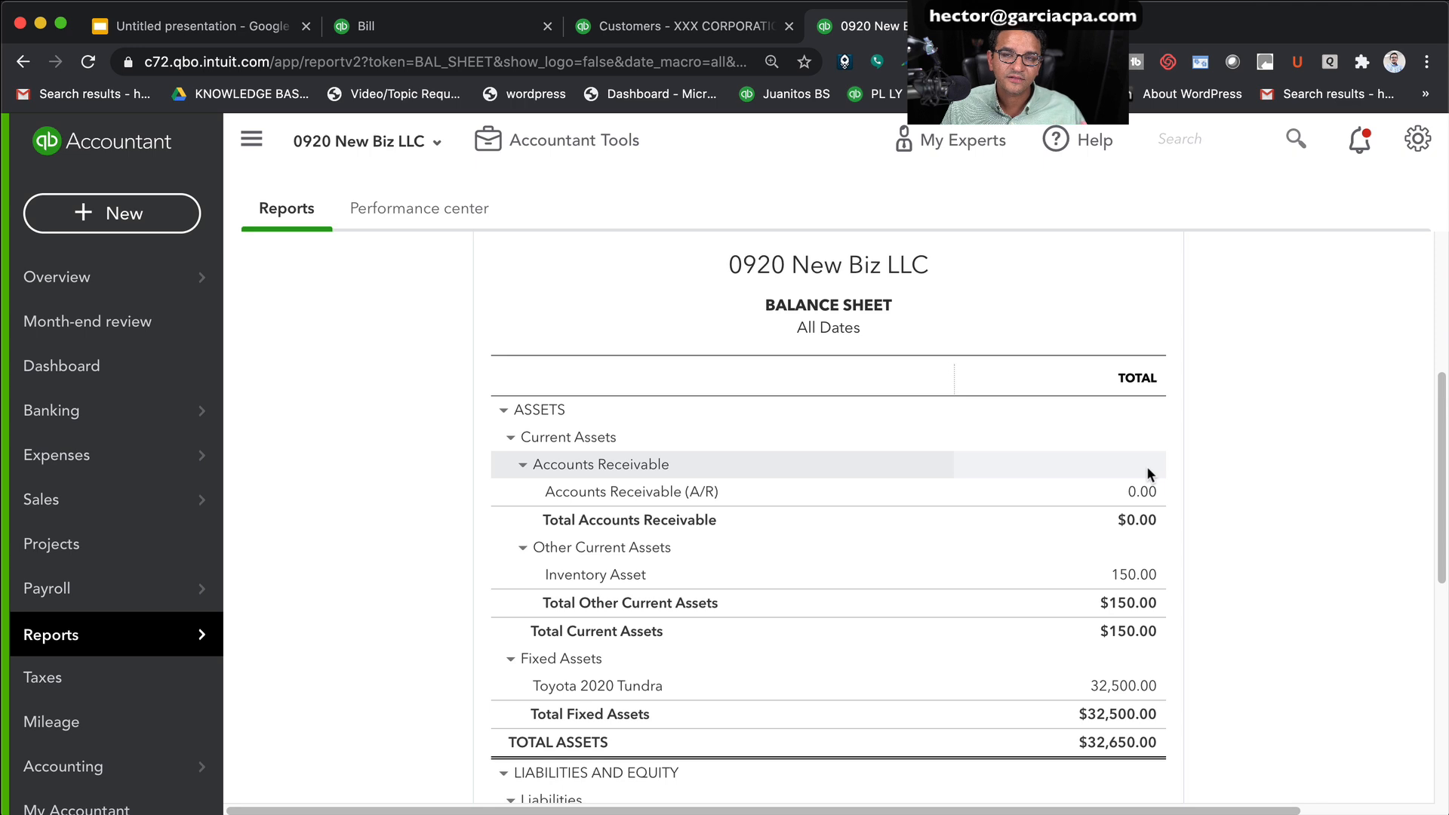
Open the 09/19/2020 credit memo from recent transactions, inspect its amount, description and product/service, and close it
left_click(1200, 147)
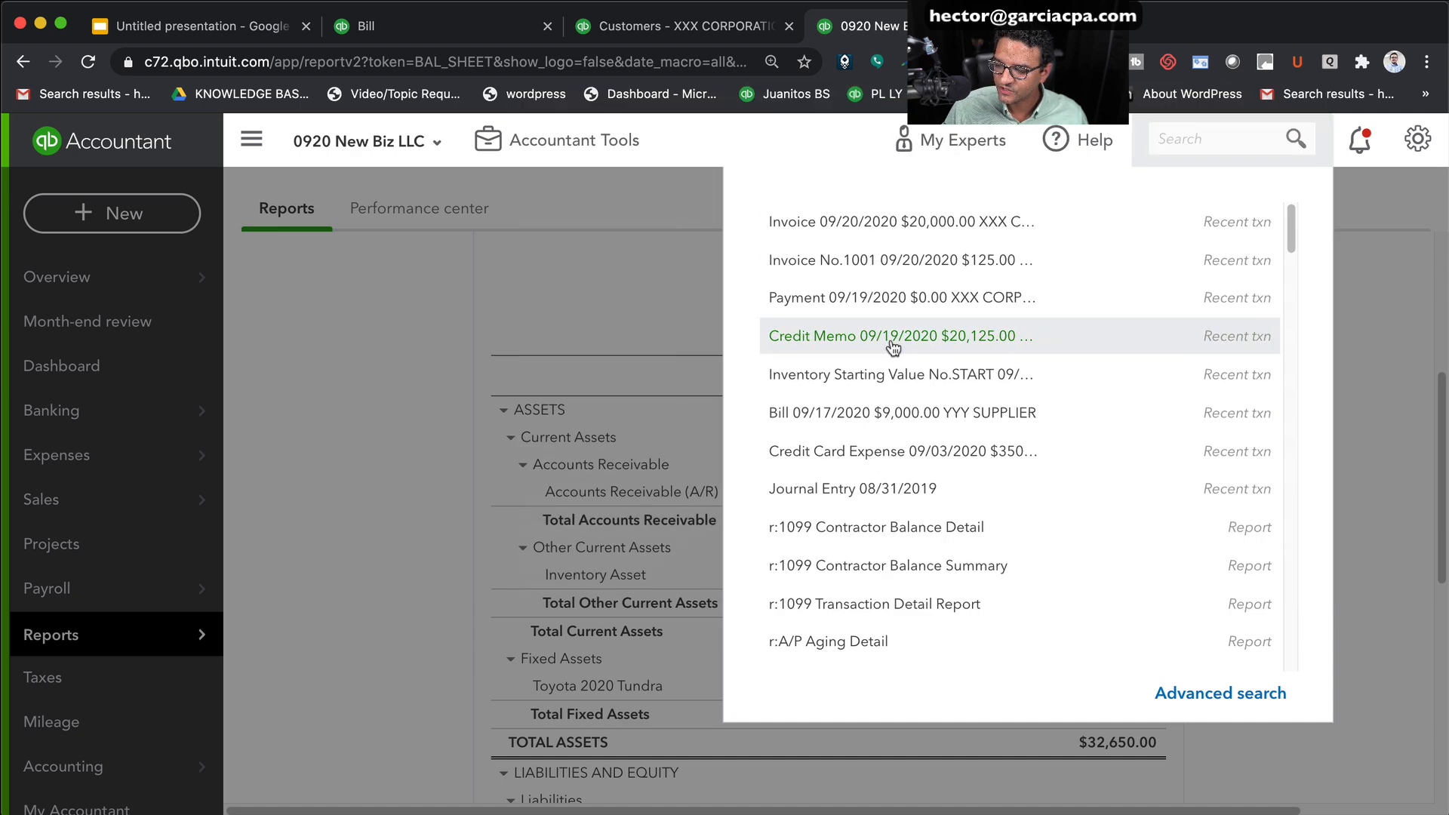
left_click(890, 518)
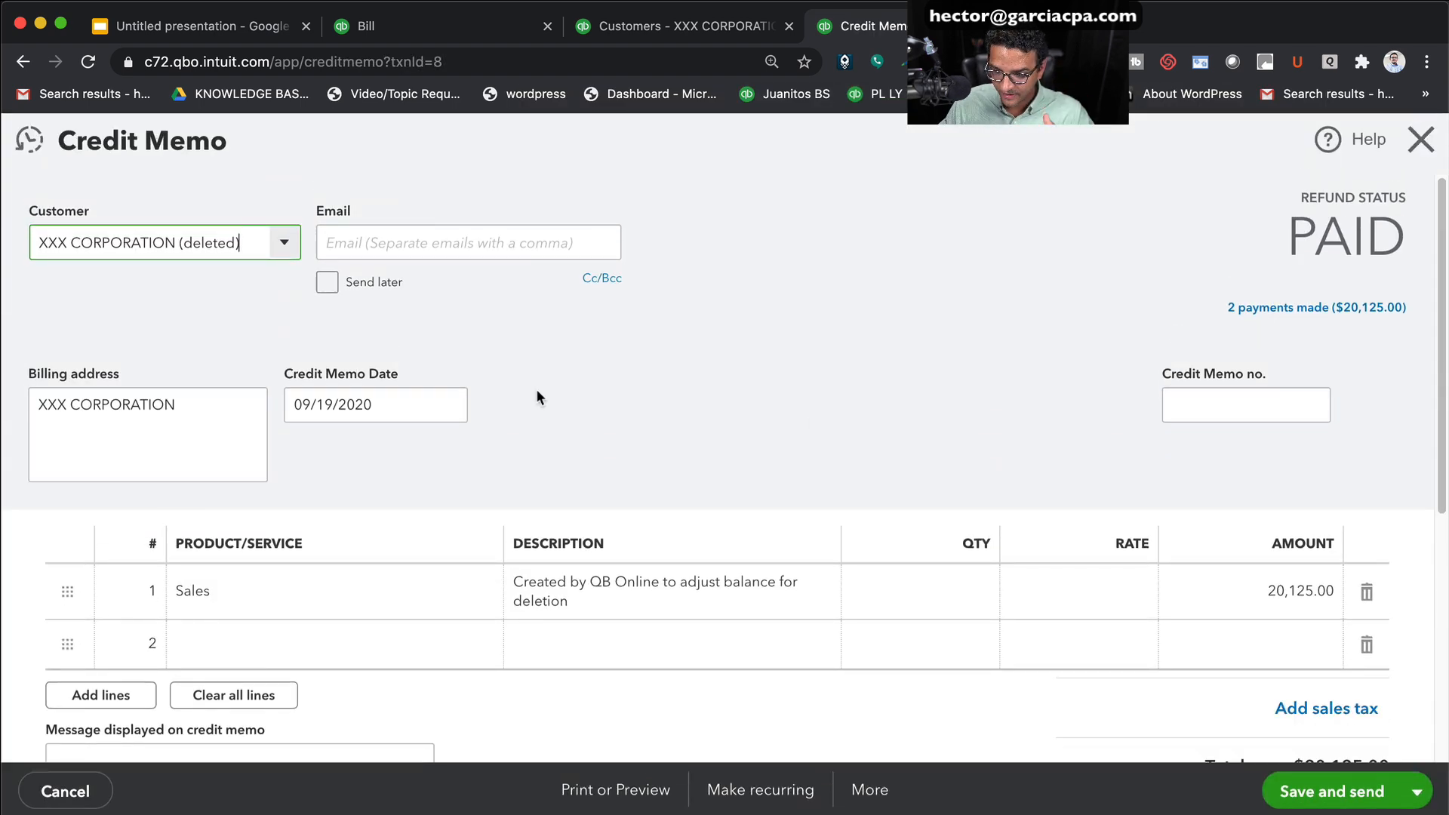
left_click(1283, 592)
left_click(673, 604)
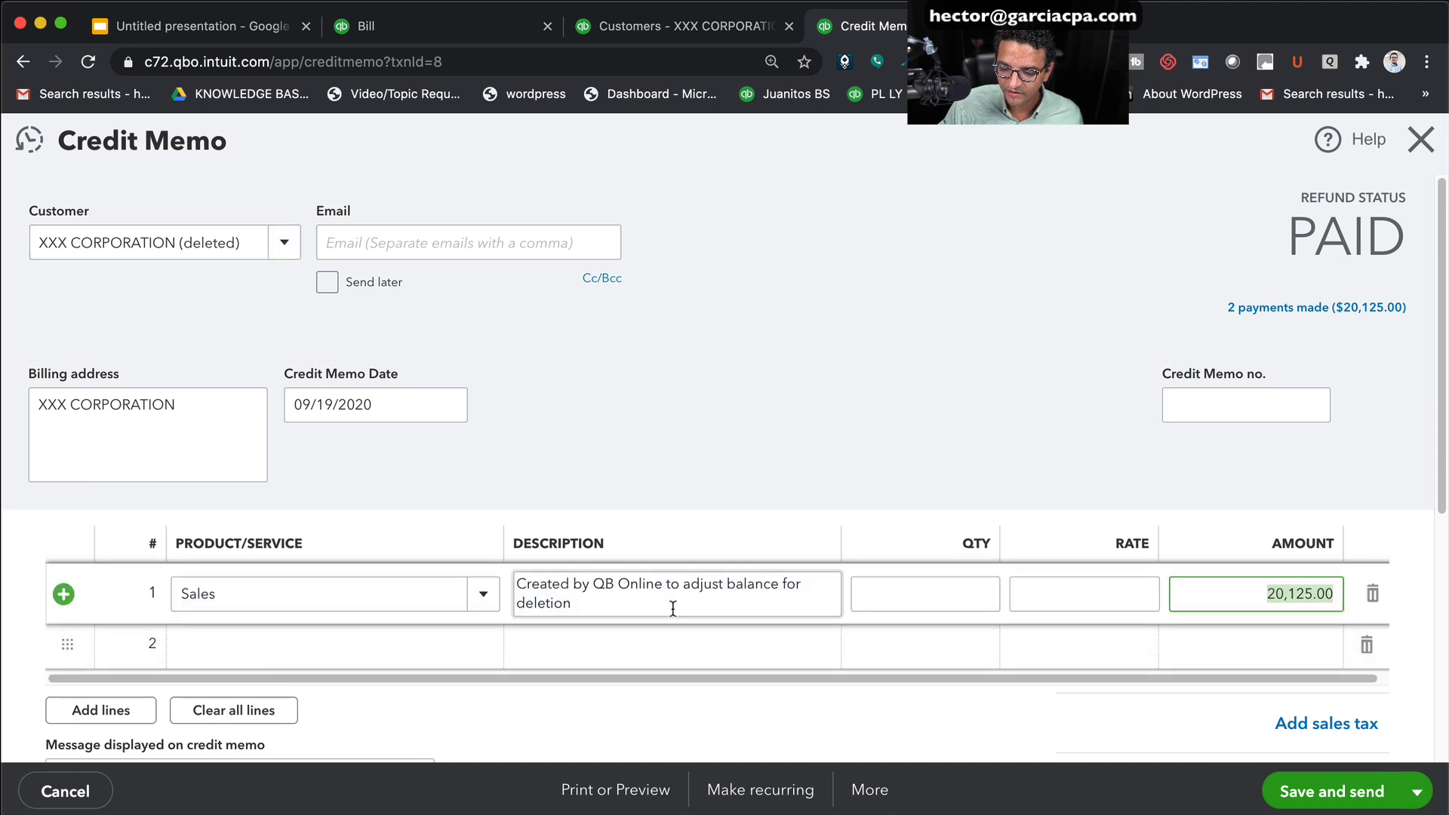
scroll(465, 550, "down", 3)
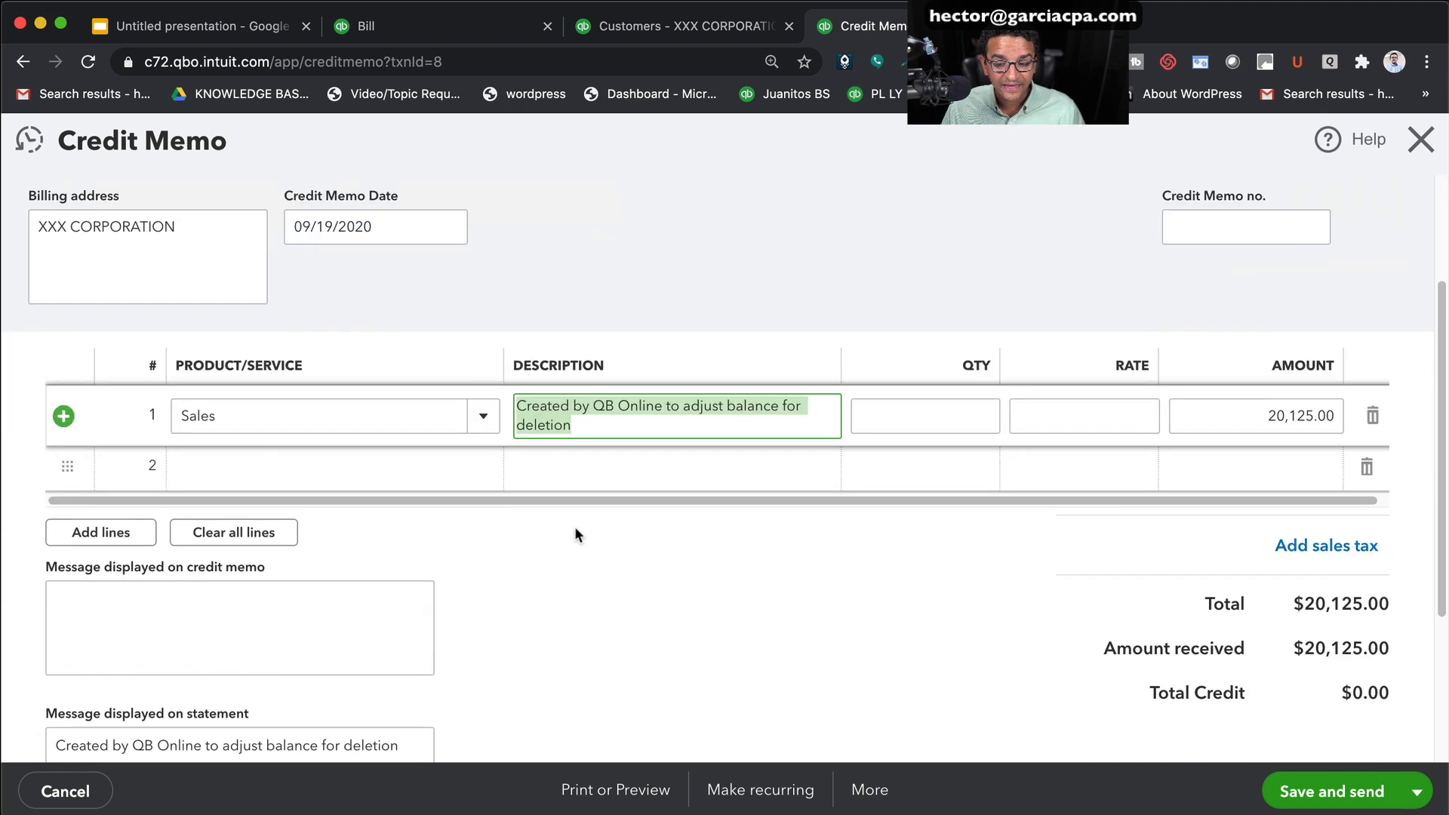
left_click(297, 424)
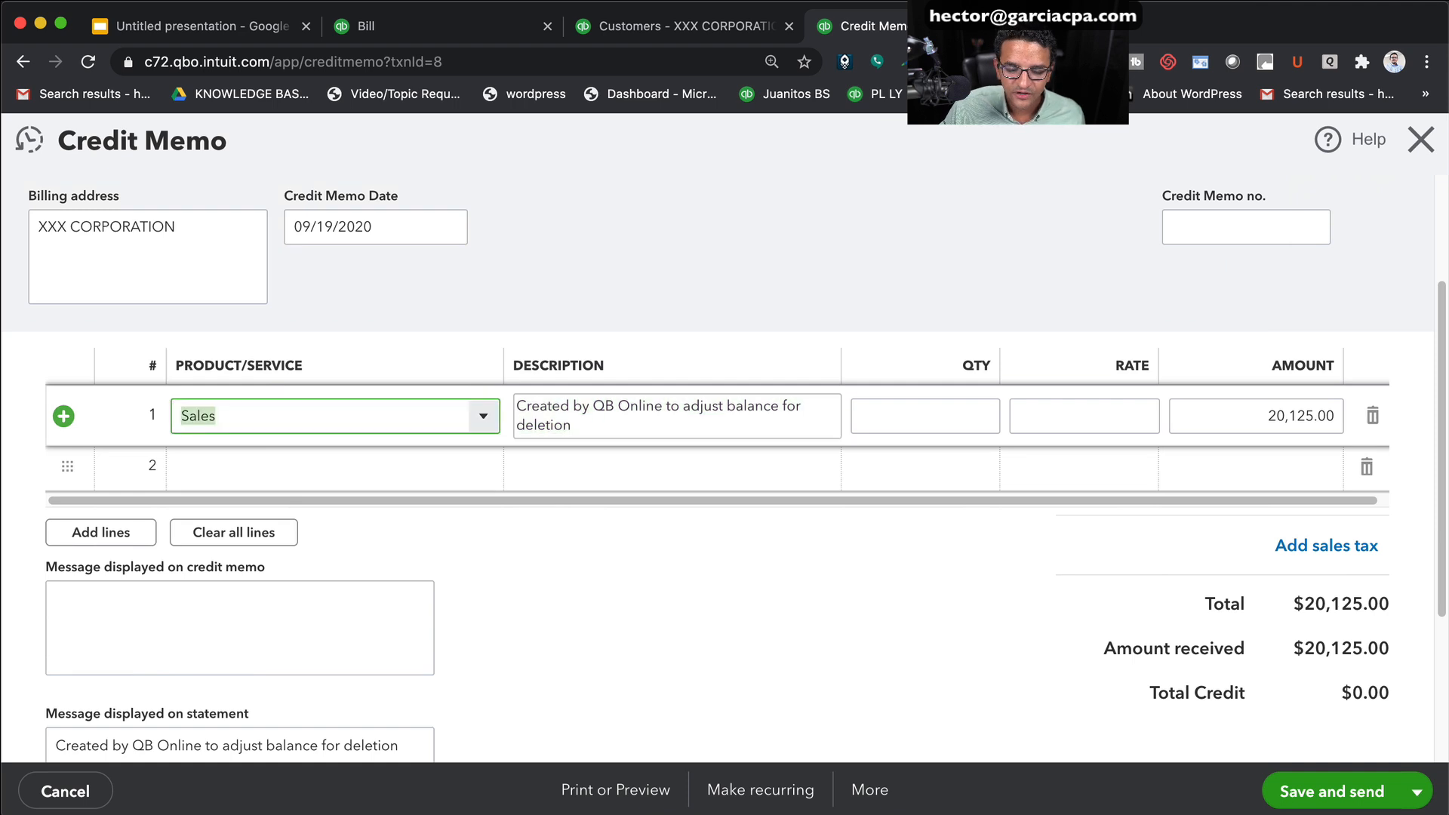
scroll(900, 645, "down", 1)
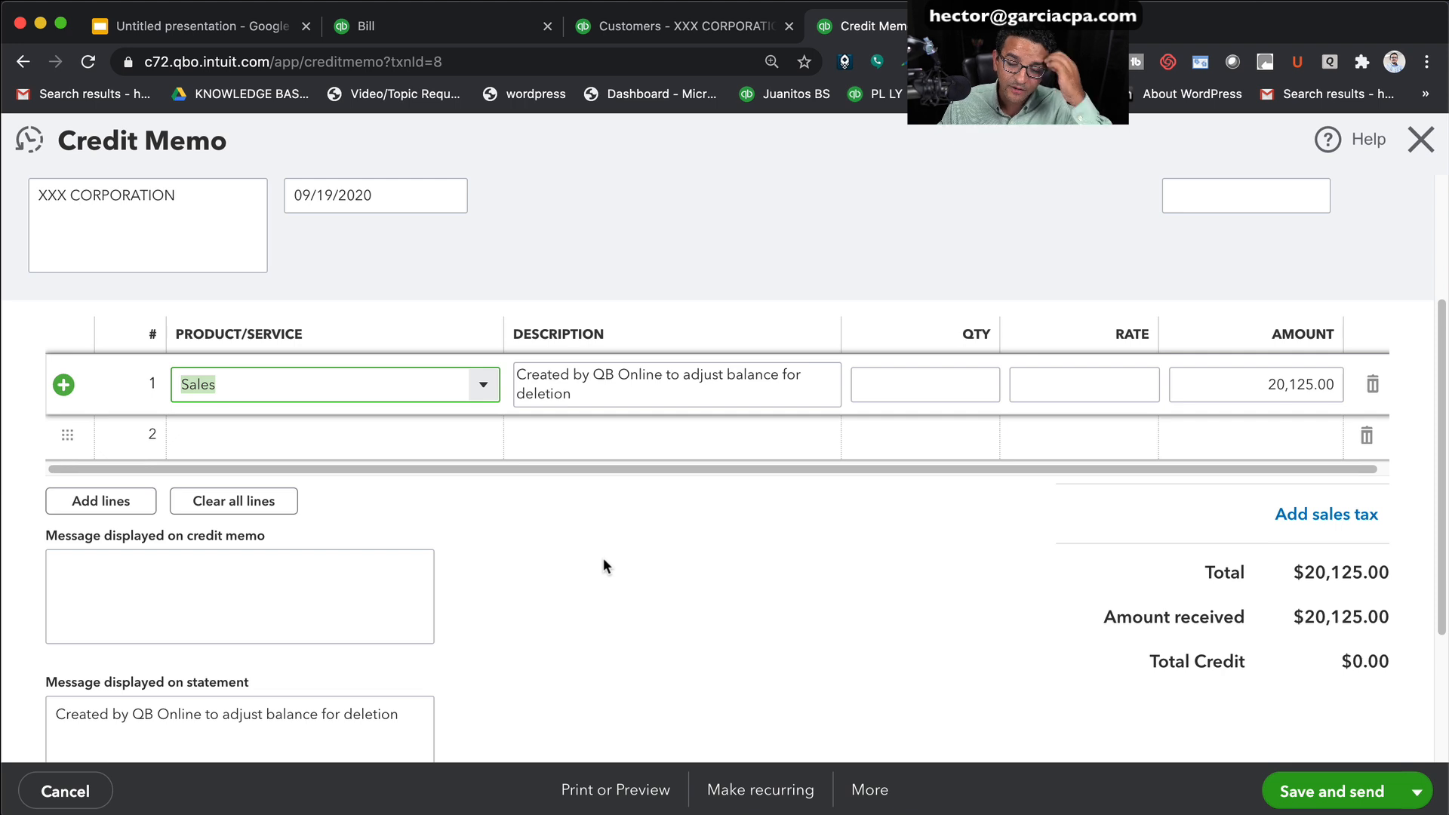
left_click(1421, 139)
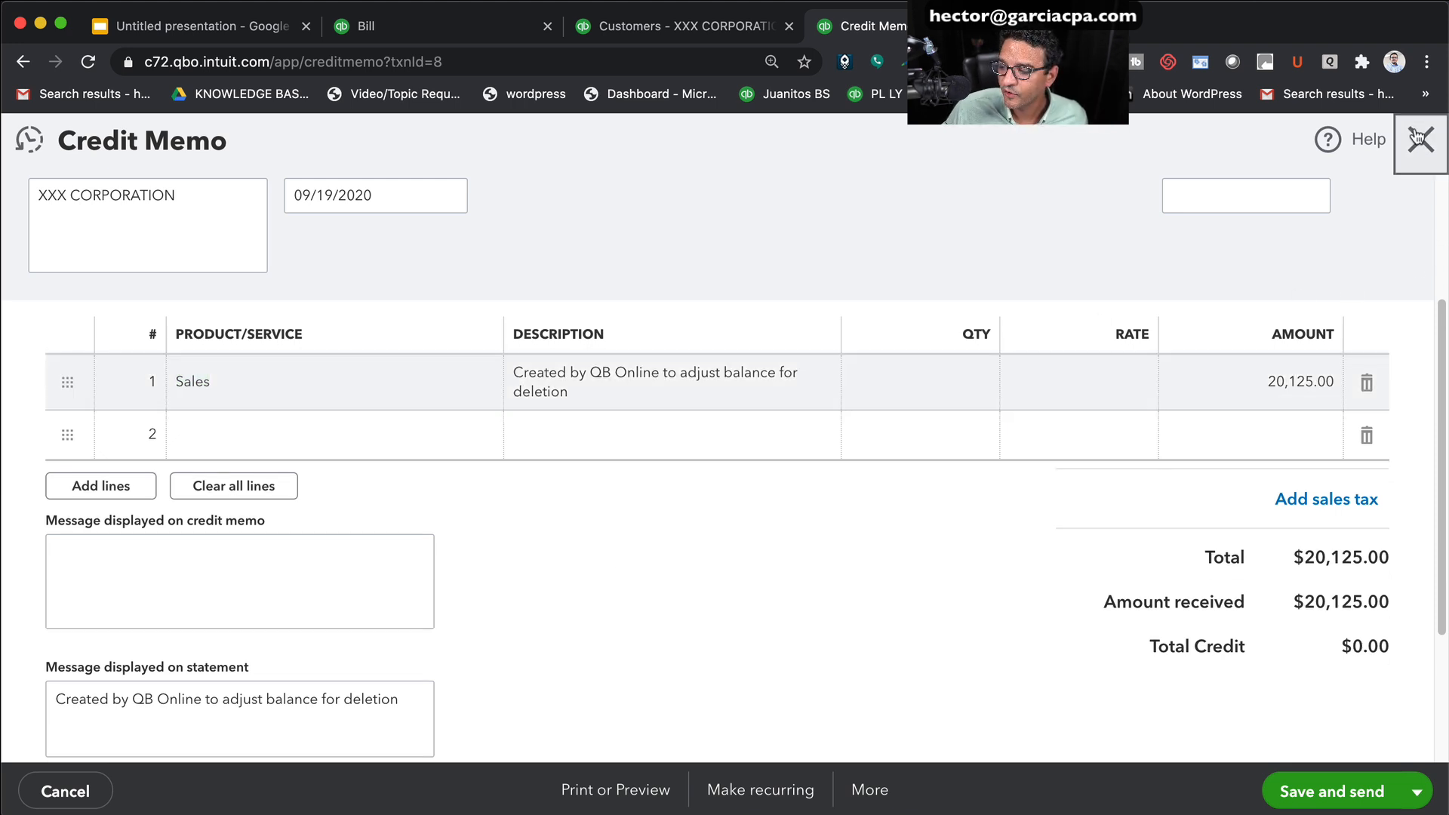
scroll(355, 480, "up", 1)
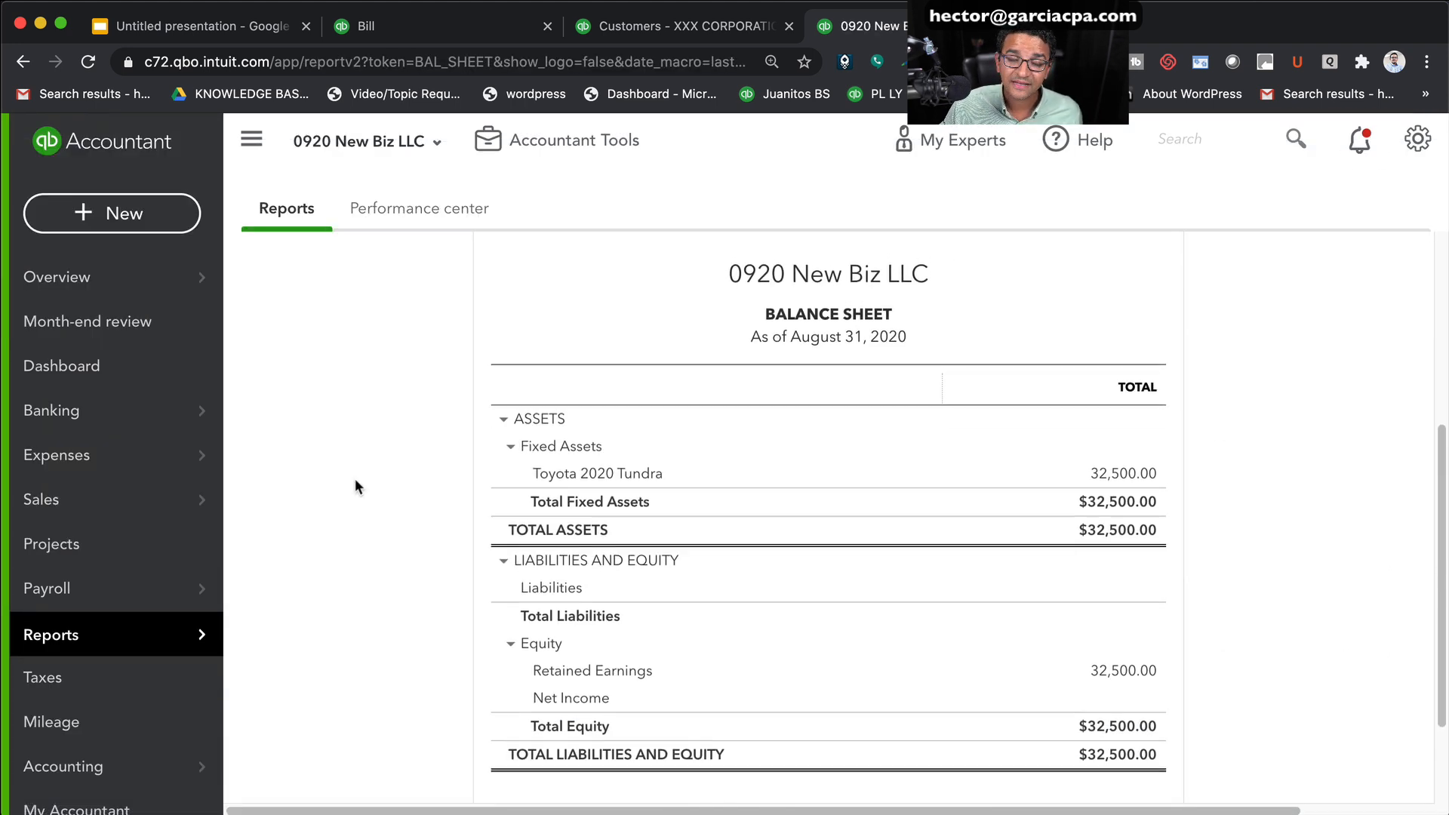
Run the Balance Sheet report for All Dates and review its assets and the Accounts Payable balance
scroll(378, 462, "up", 2)
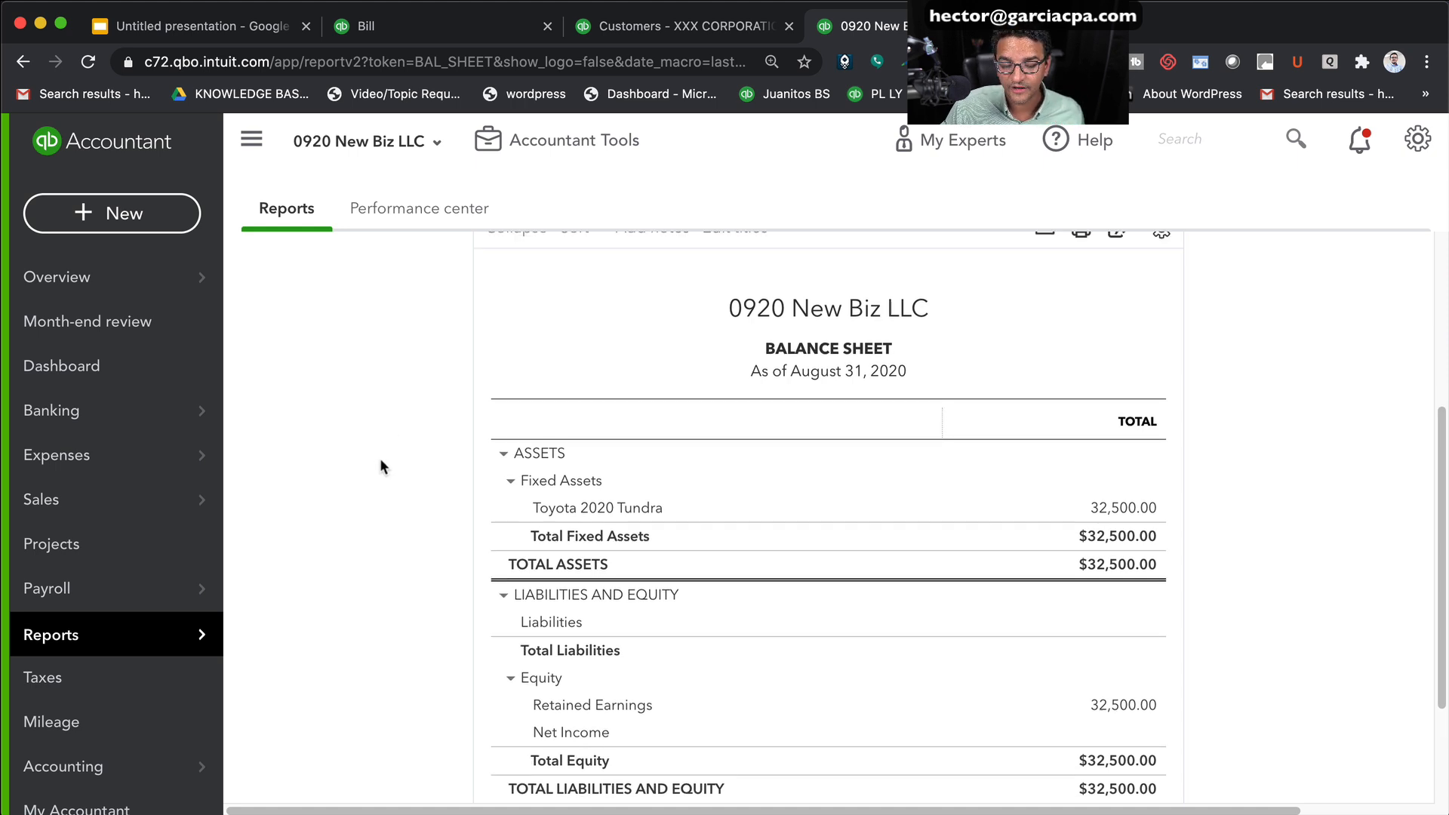
scroll(379, 459, "up", 5)
left_click(341, 374)
scroll(354, 441, "up", 3)
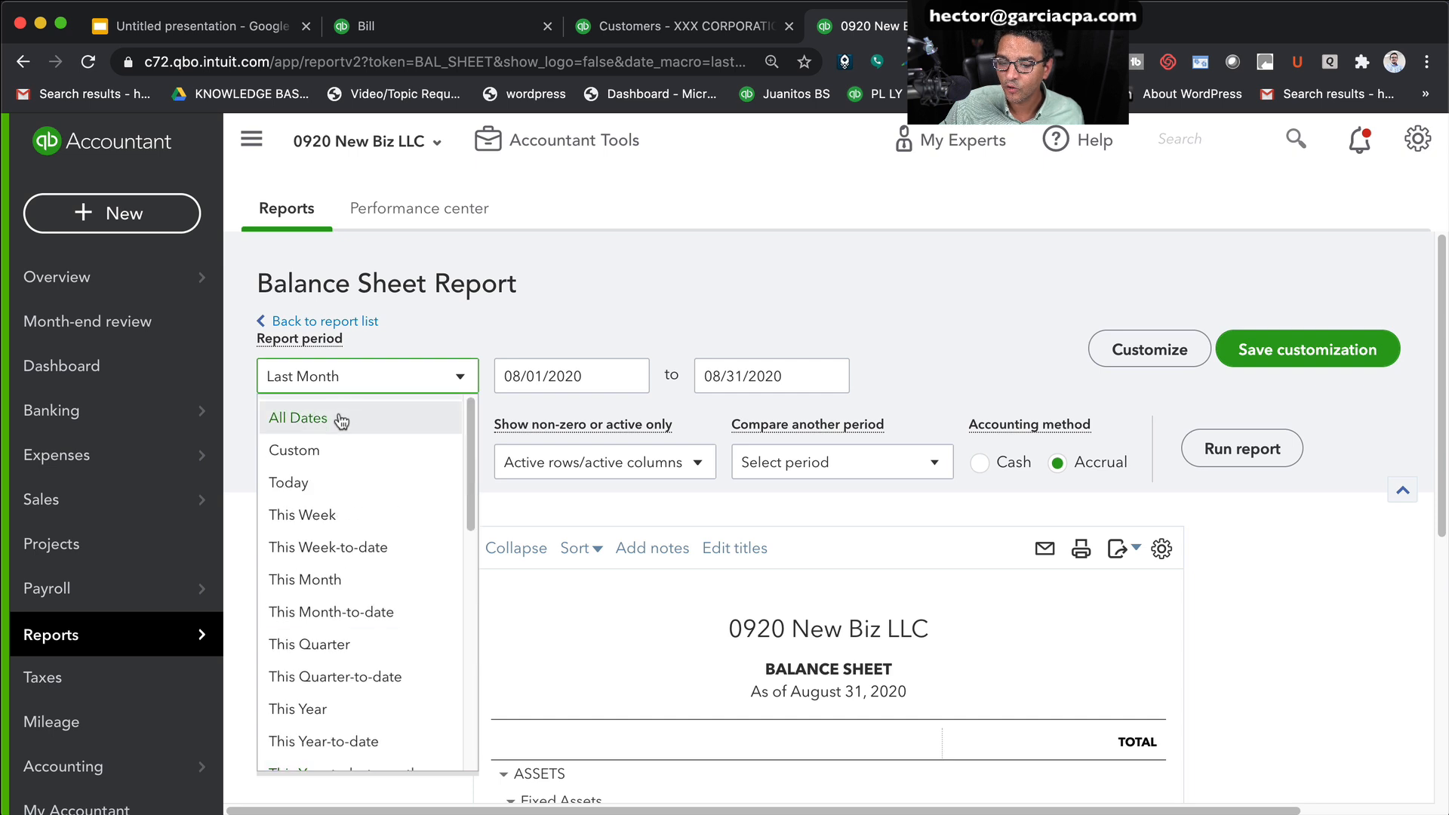
left_click(340, 416)
left_click(1210, 450)
scroll(1284, 640, "down", 3)
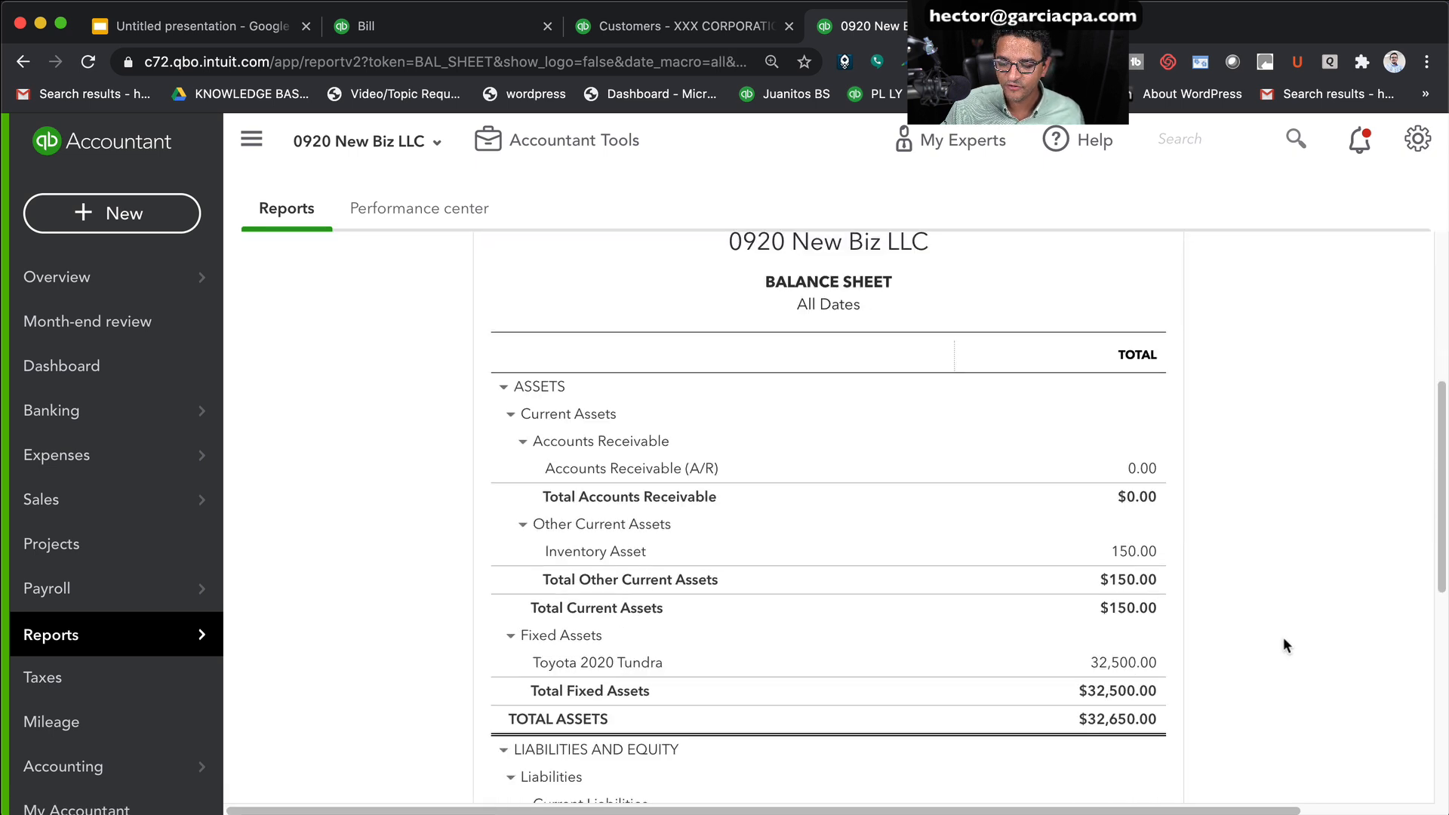
scroll(1283, 635, "down", 6)
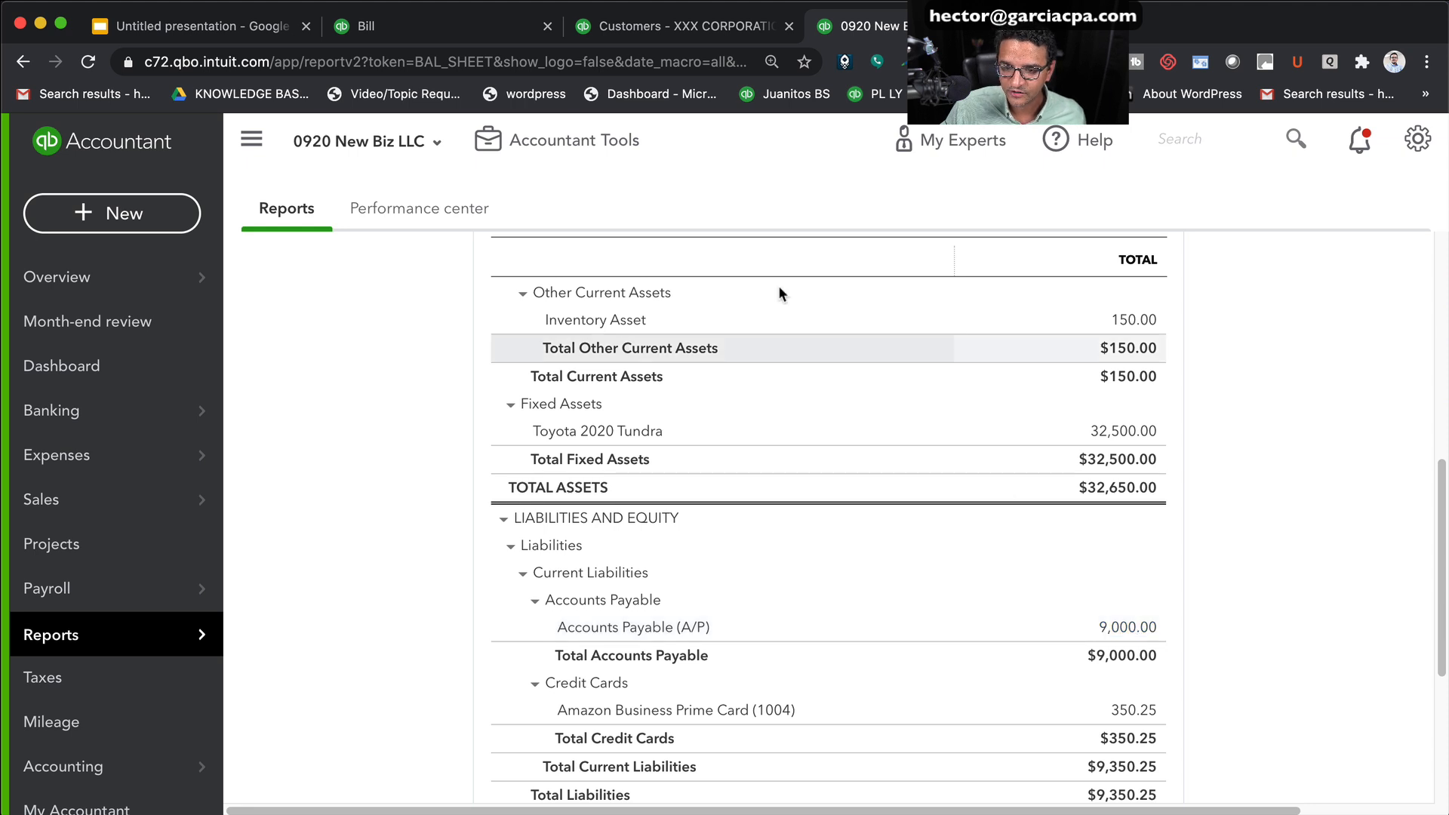
In the XXX CORPORATION browser tab, go to the vendor list and open YYY SUPPLIER's record
left_click(657, 26)
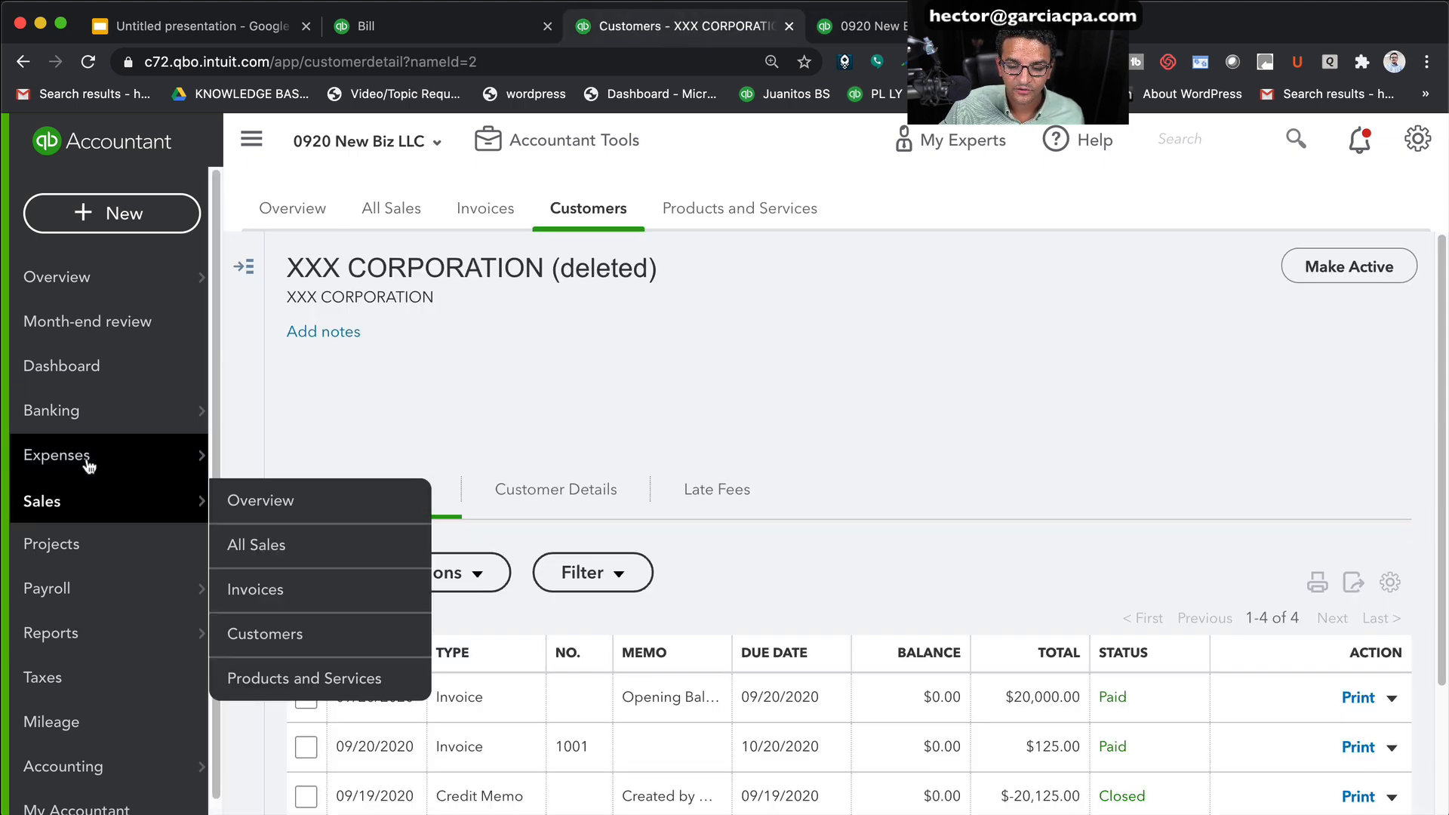
mouse_move(41, 459)
left_click(249, 502)
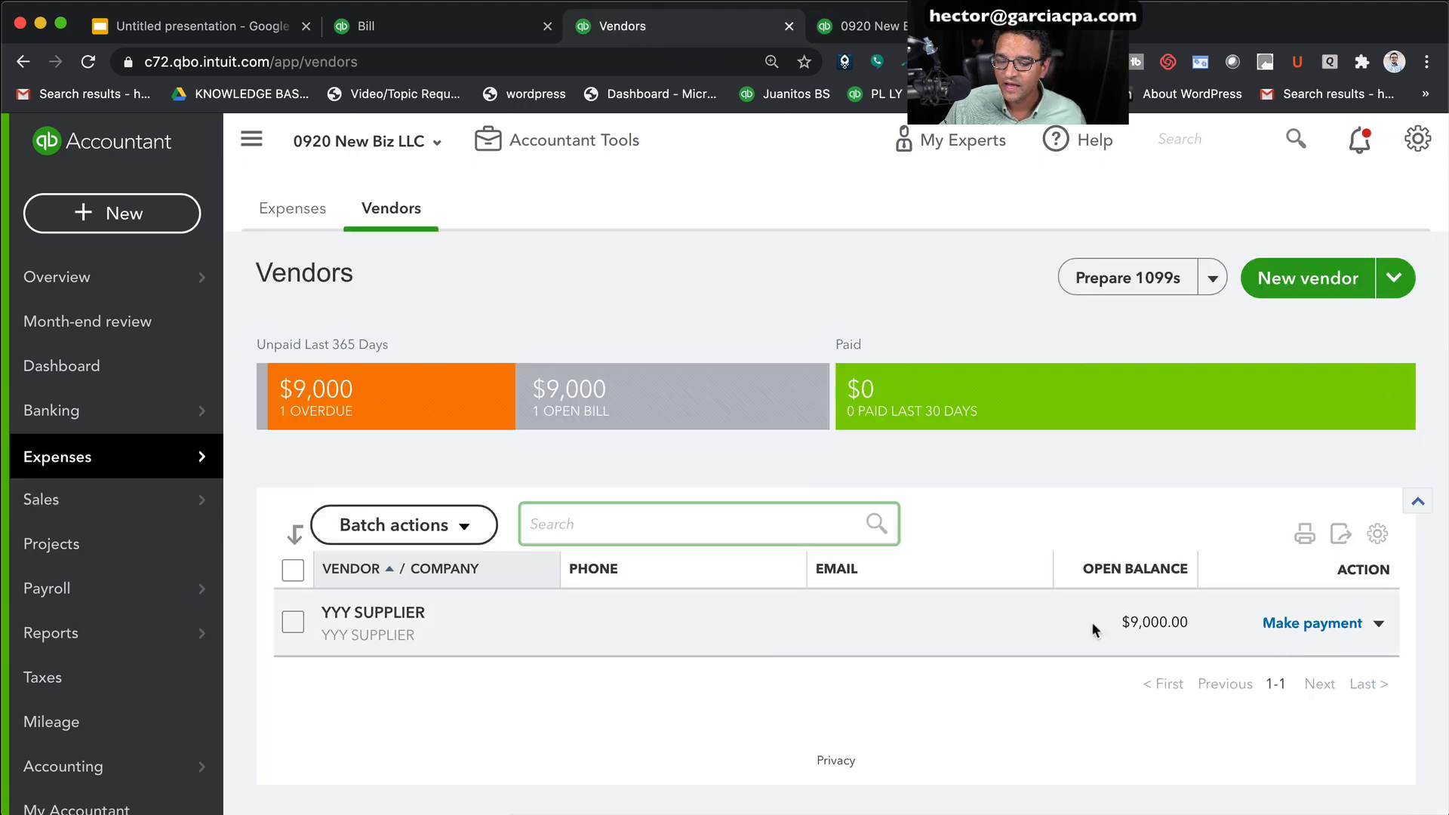
left_click(1379, 626)
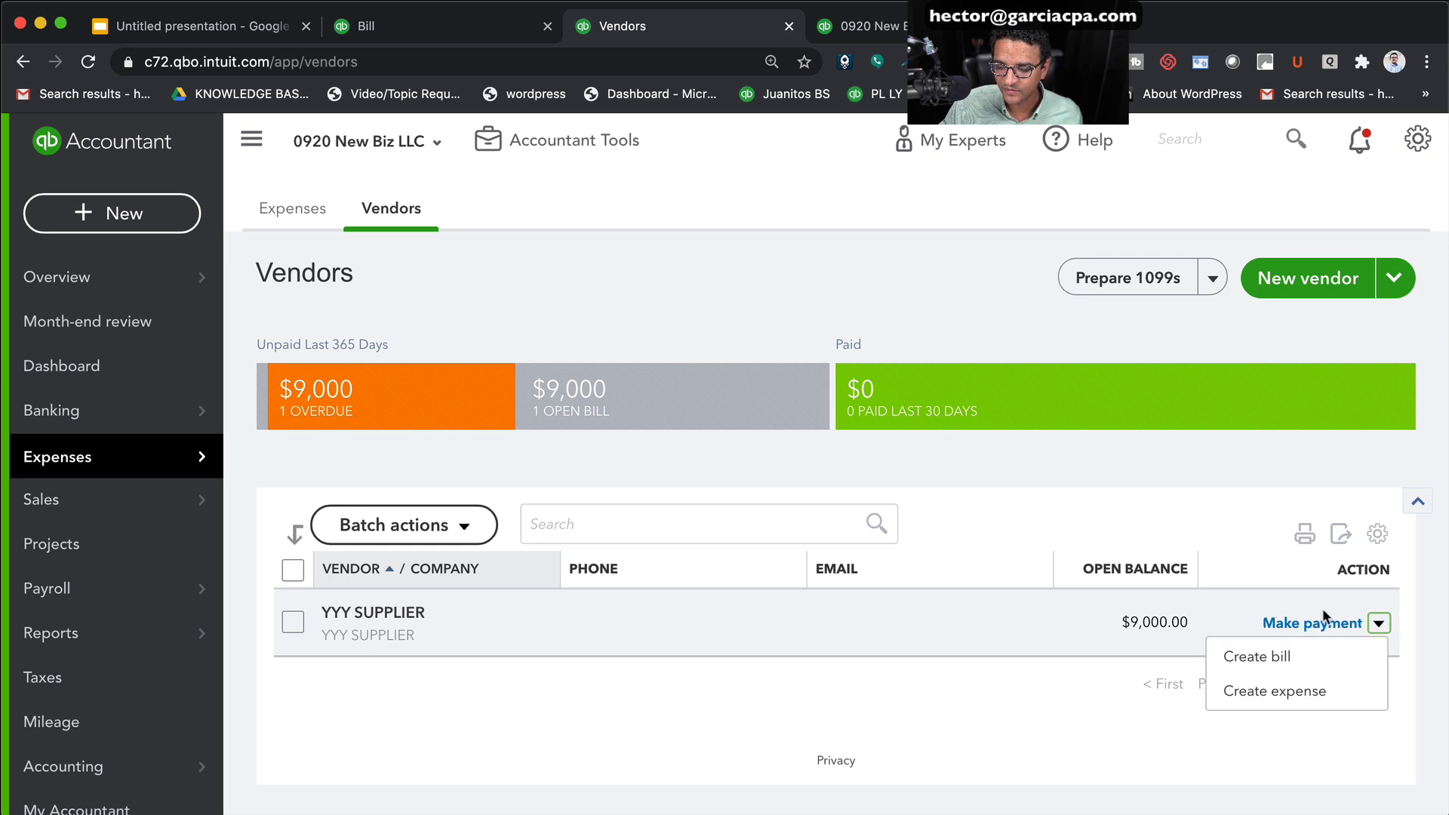
left_click(393, 612)
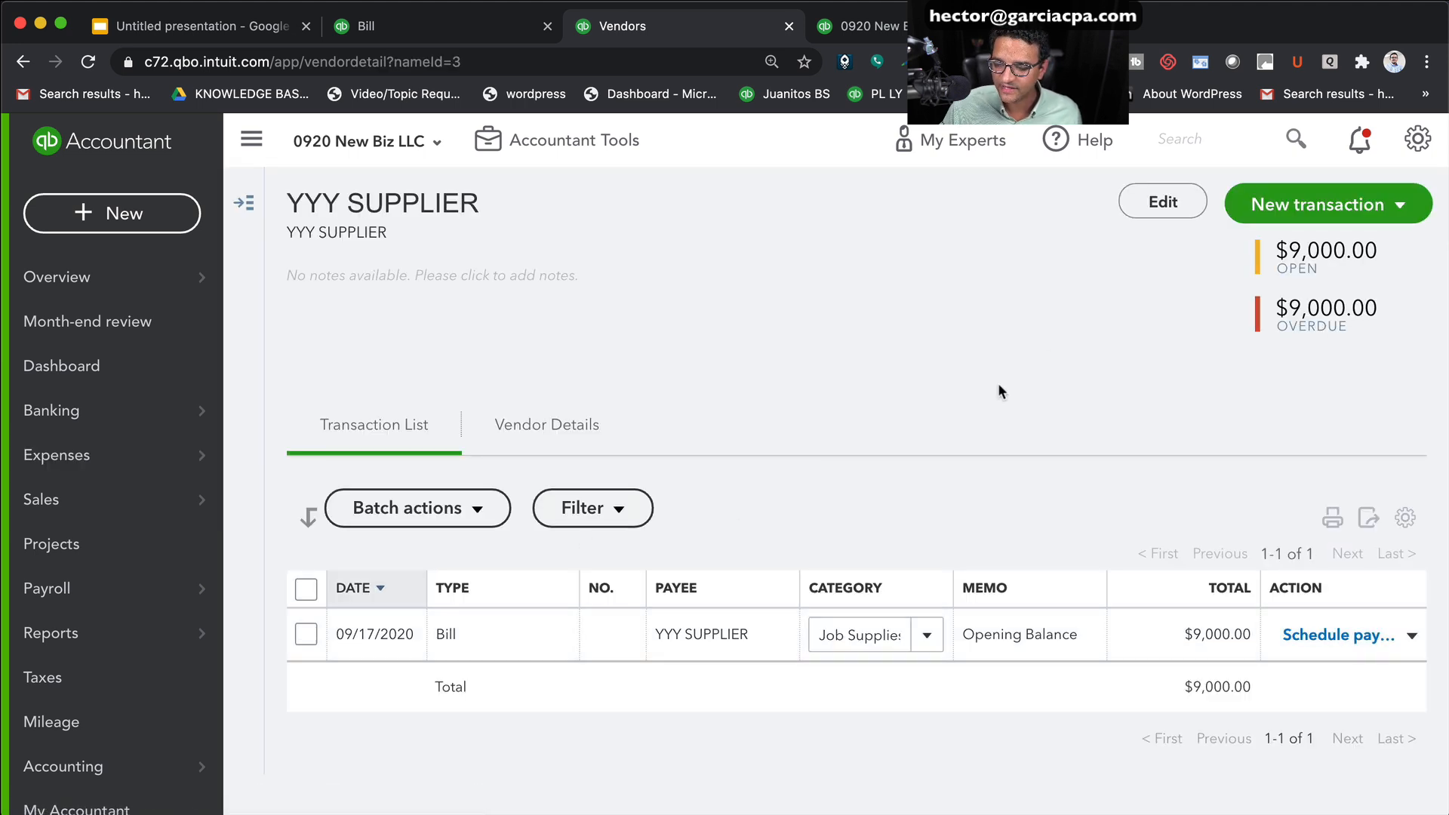
Edit YYY SUPPLIER's vendor information to make the vendor inactive, accepting the adjusting transaction for its non-zero balance
left_click(1155, 202)
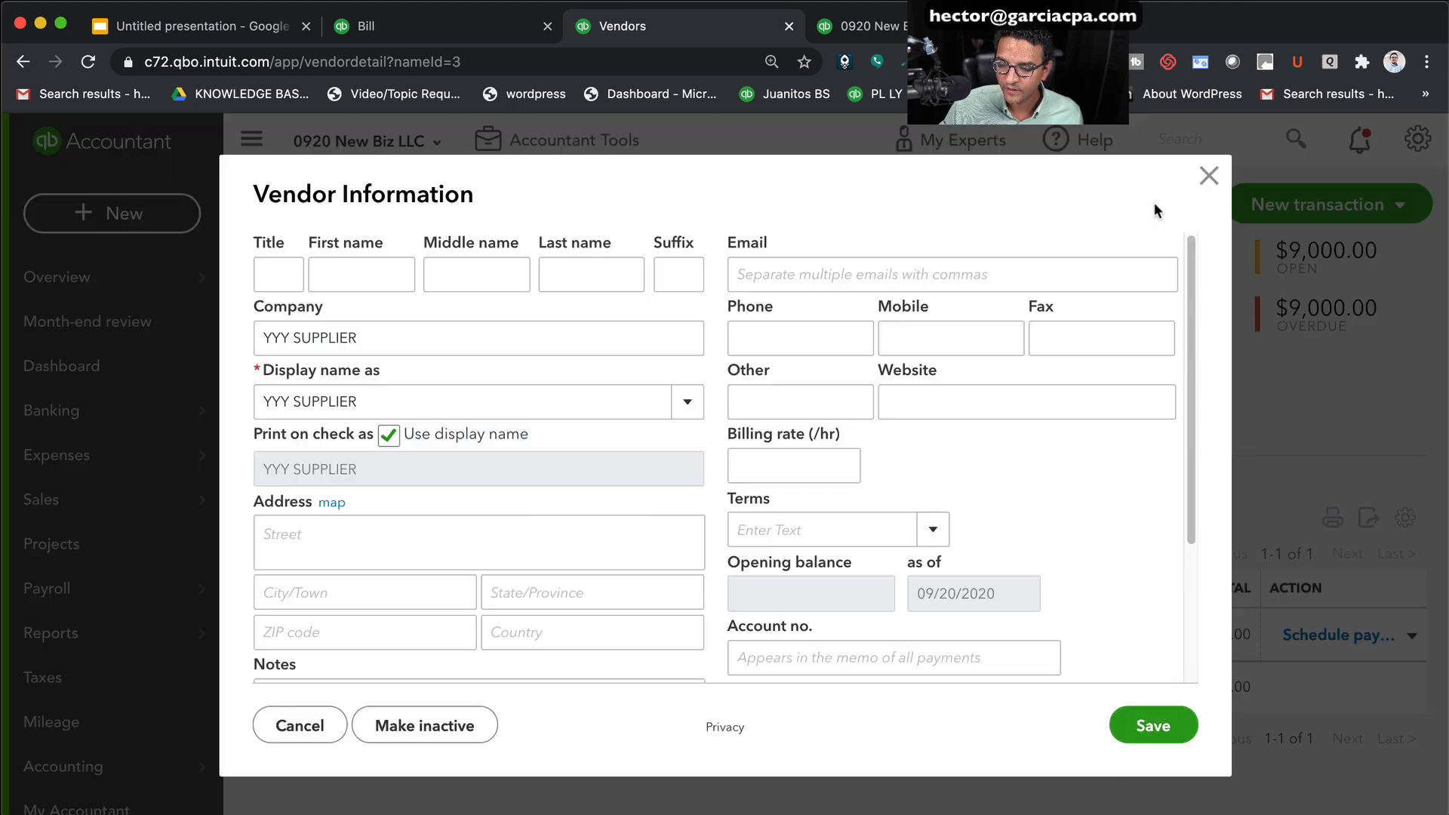
left_click(443, 721)
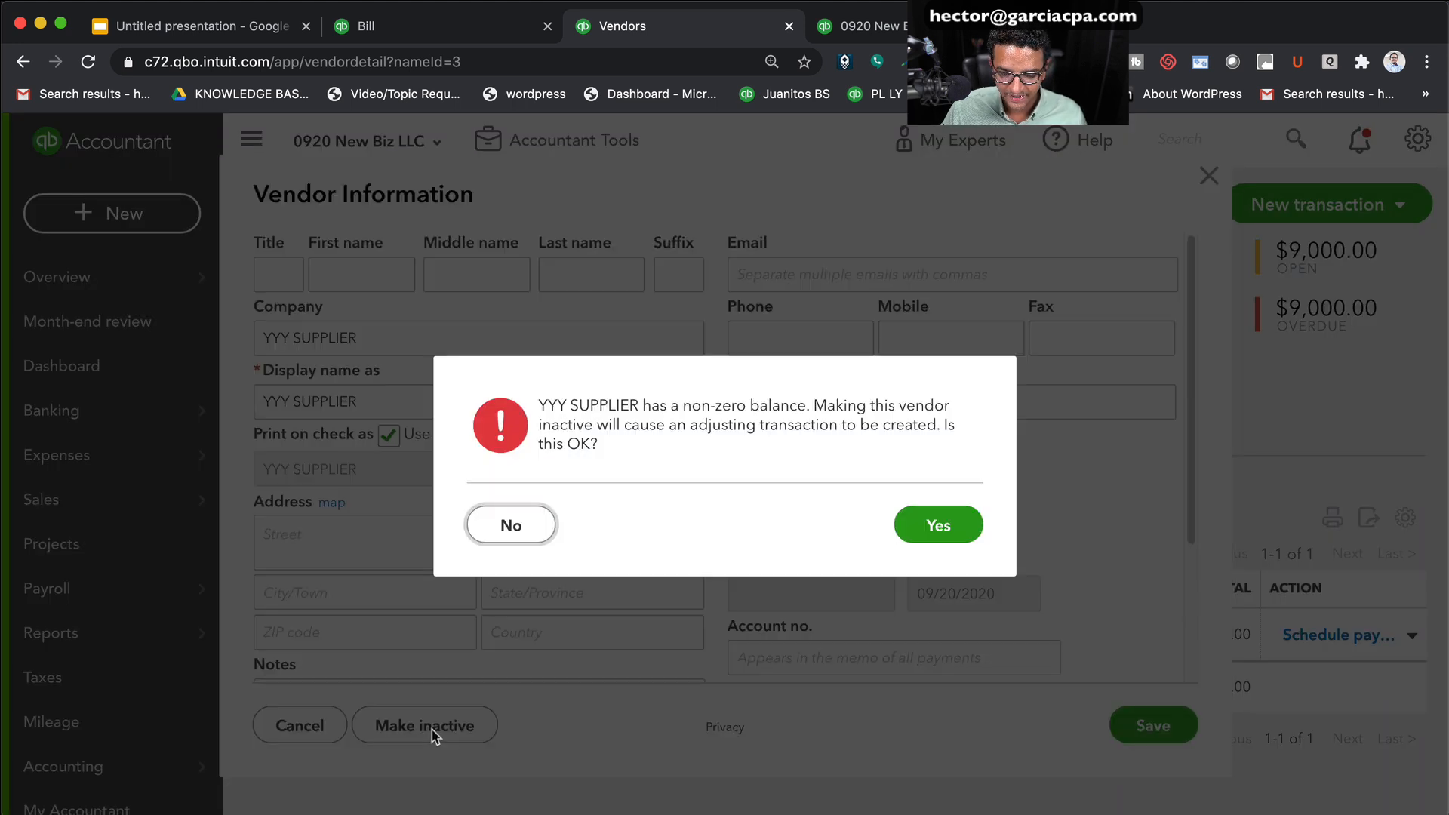
left_click(925, 536)
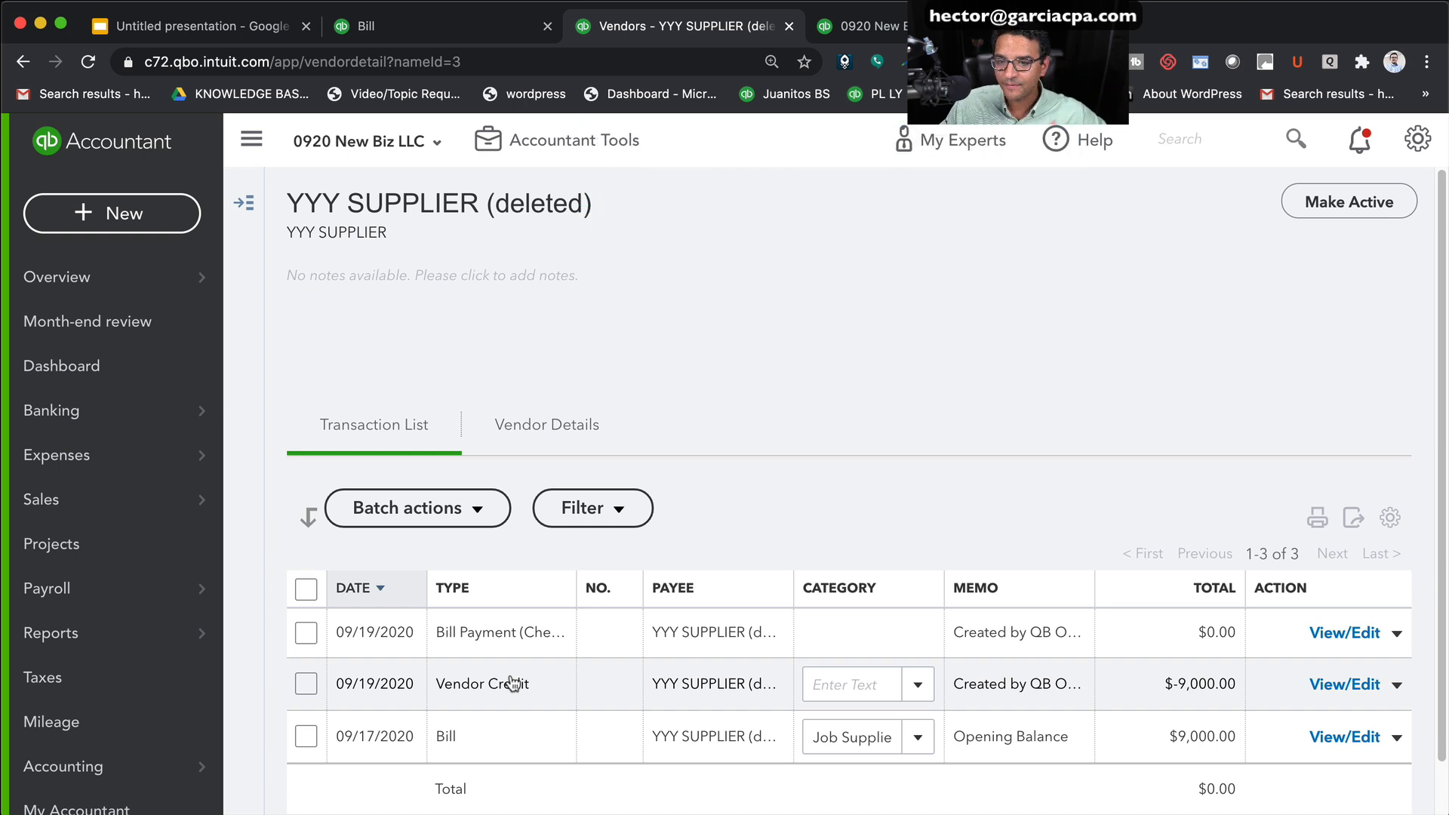
Return to the Balance Sheet browser tab, rerun the All Dates report, and check Accounts Payable
key("ctrl+Tab")
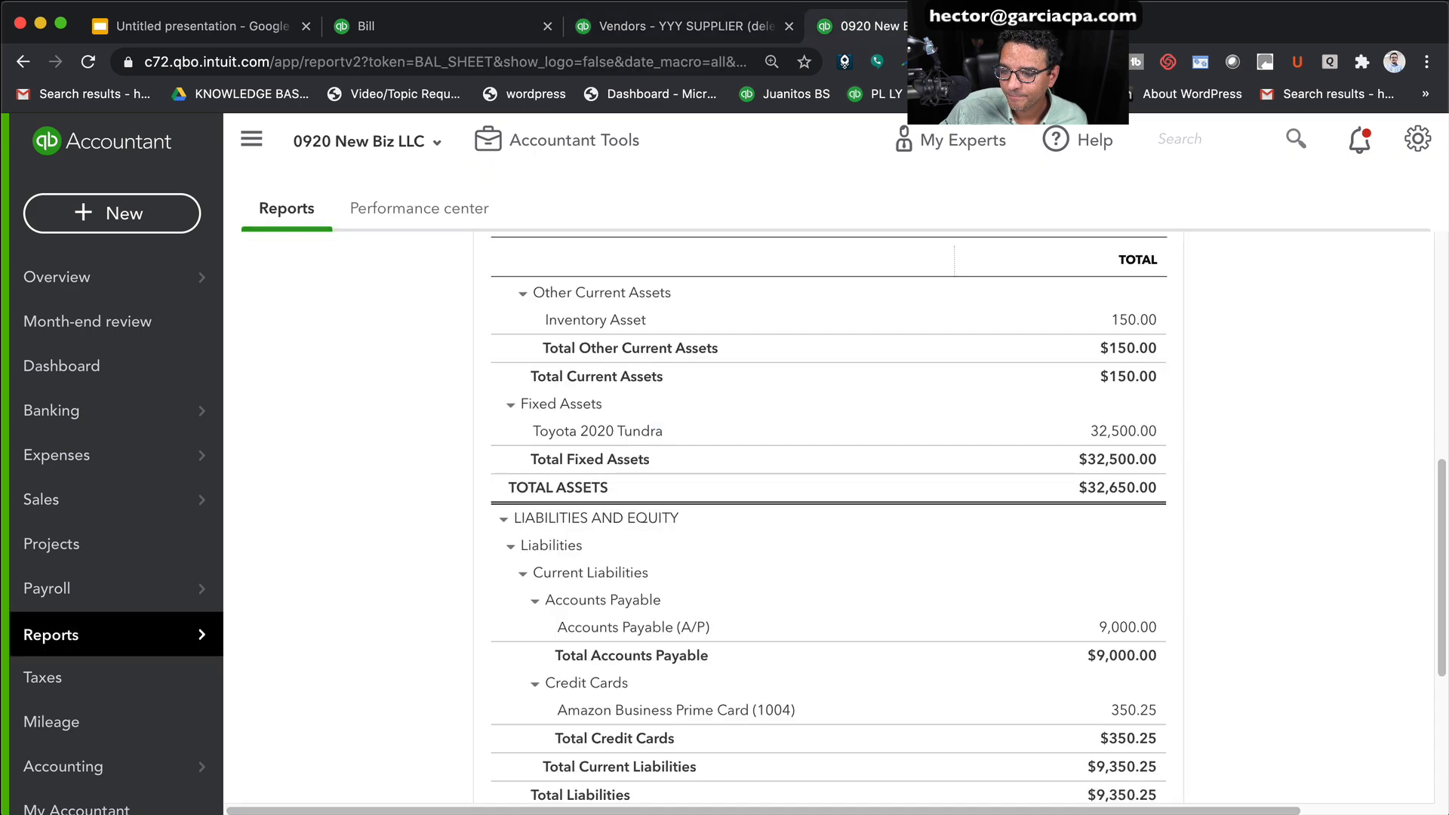
scroll(1059, 470, "up", 10)
left_click(1246, 447)
scroll(1265, 546, "down", 5)
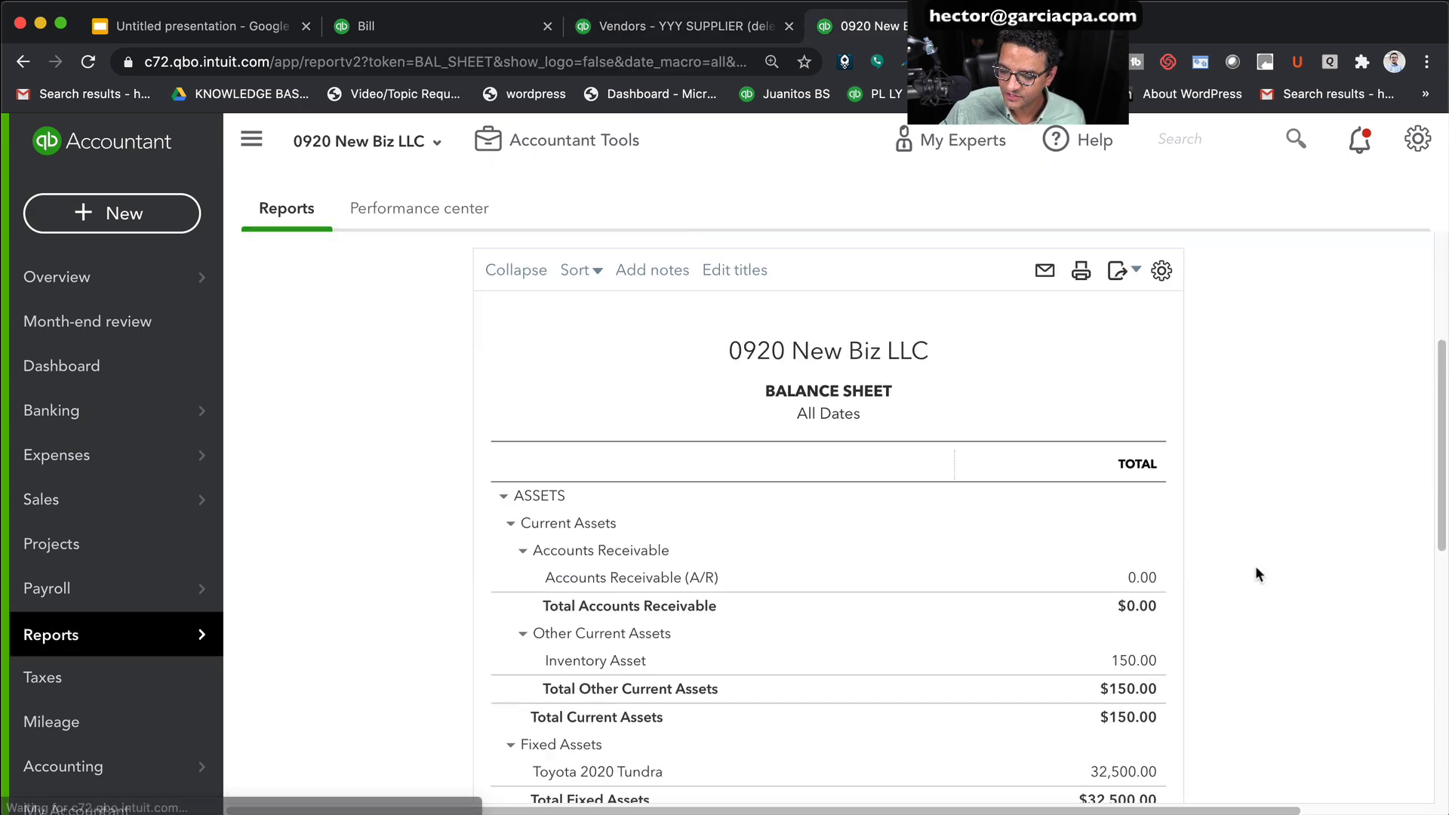
scroll(1271, 598, "down", 3)
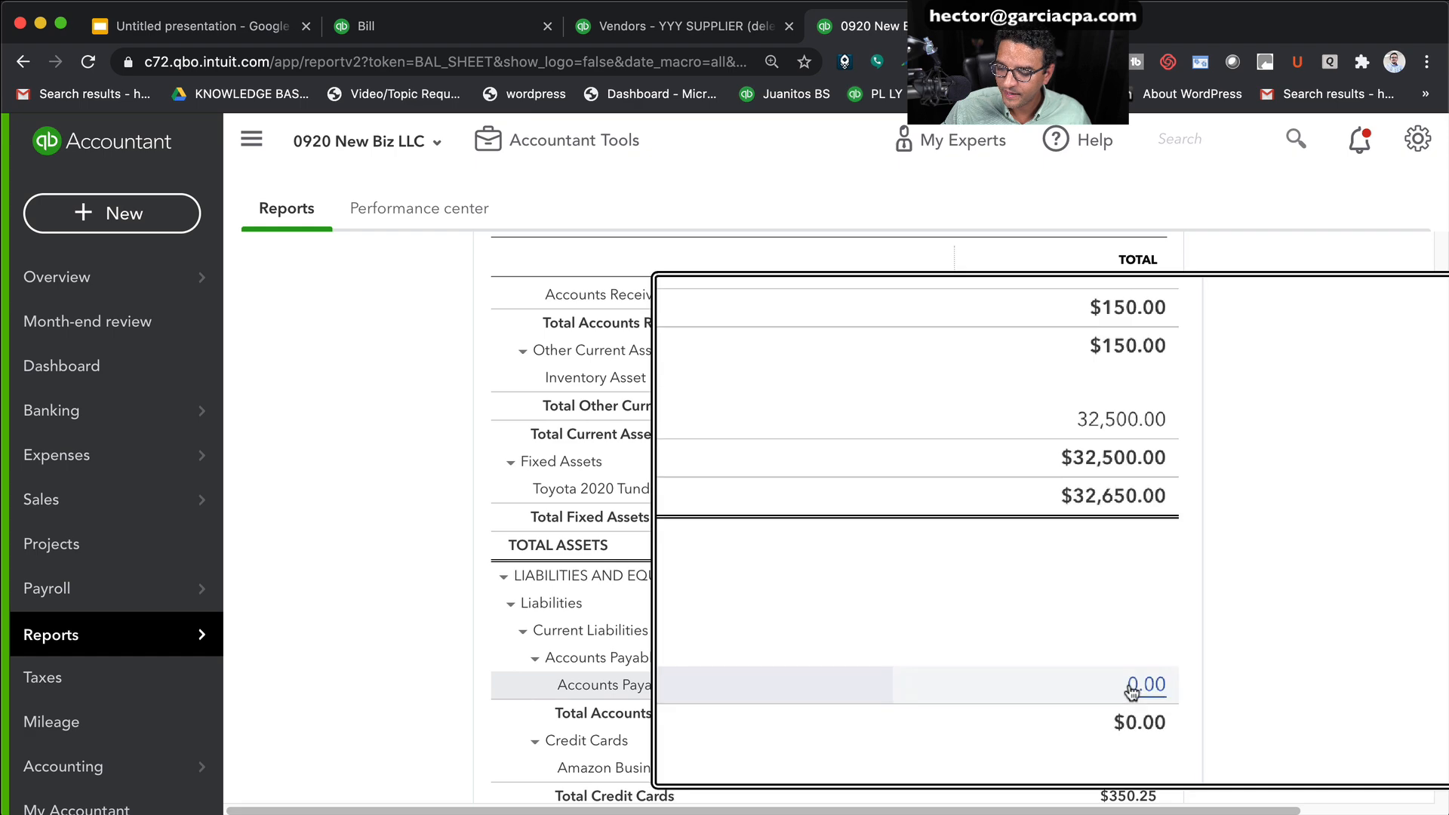
Open the 09/19/2020 vendor credit from recent transactions, inspect its expense category, and save and close it
left_click(1208, 141)
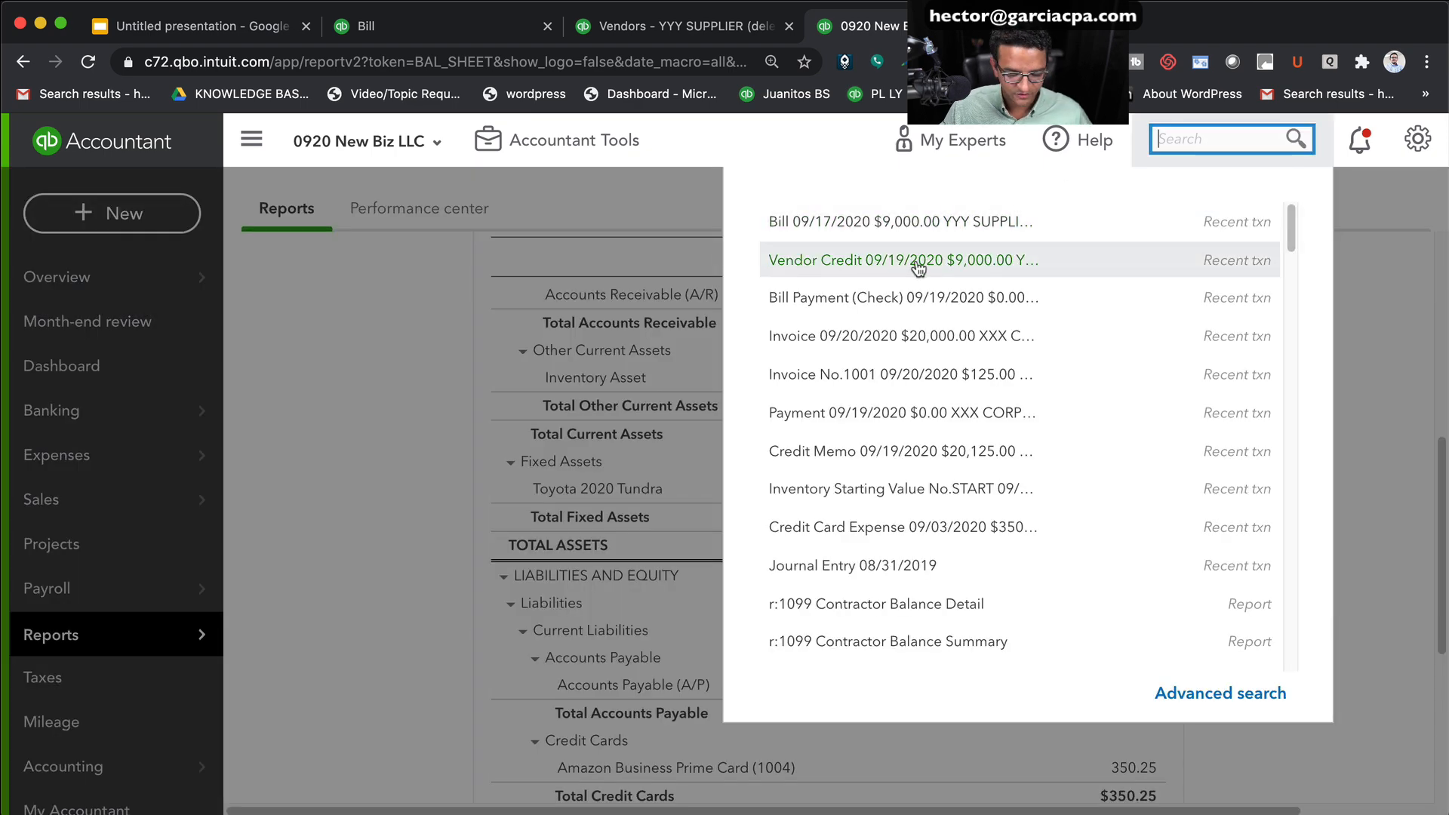
left_click(918, 264)
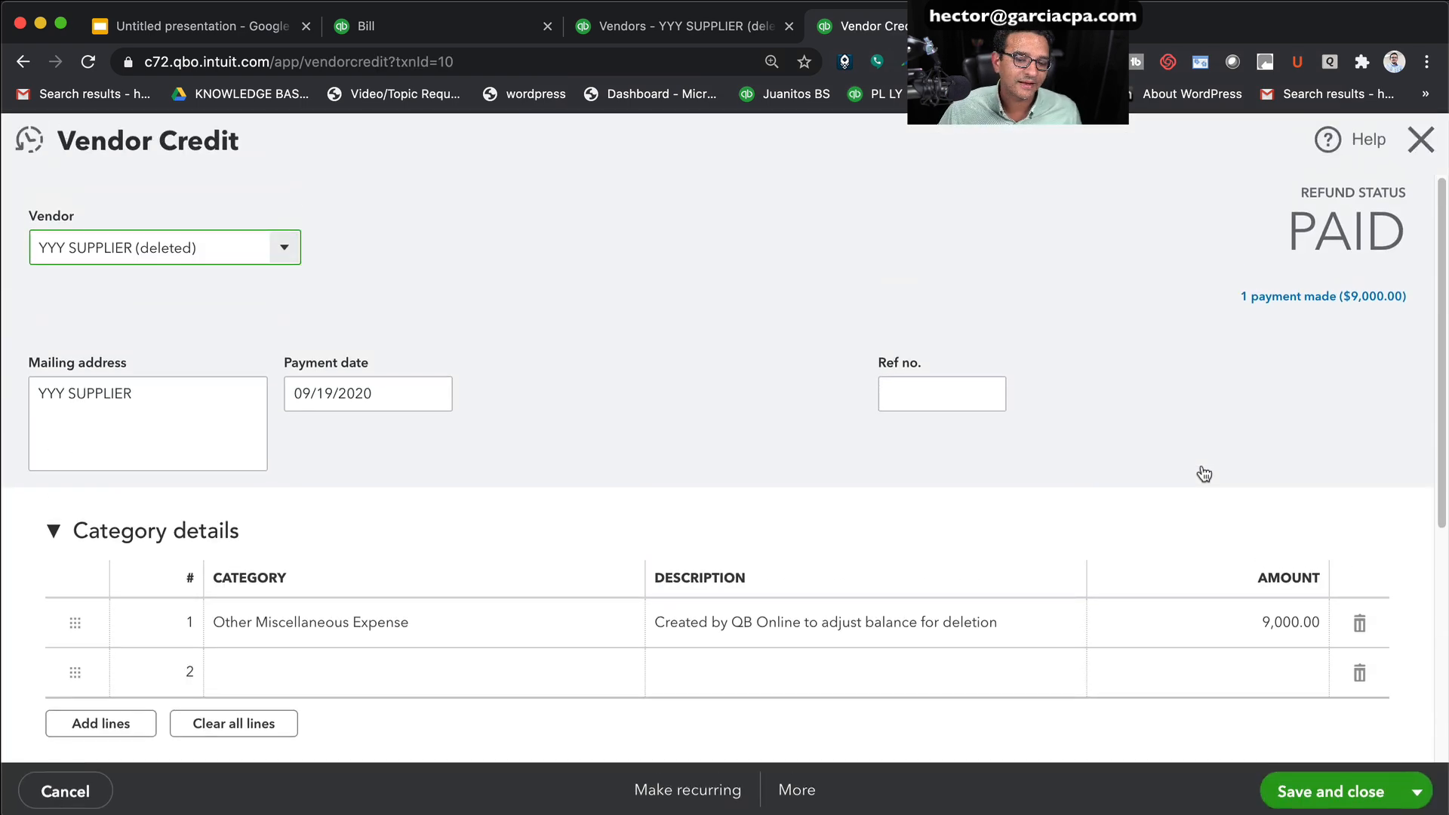
left_click(435, 617)
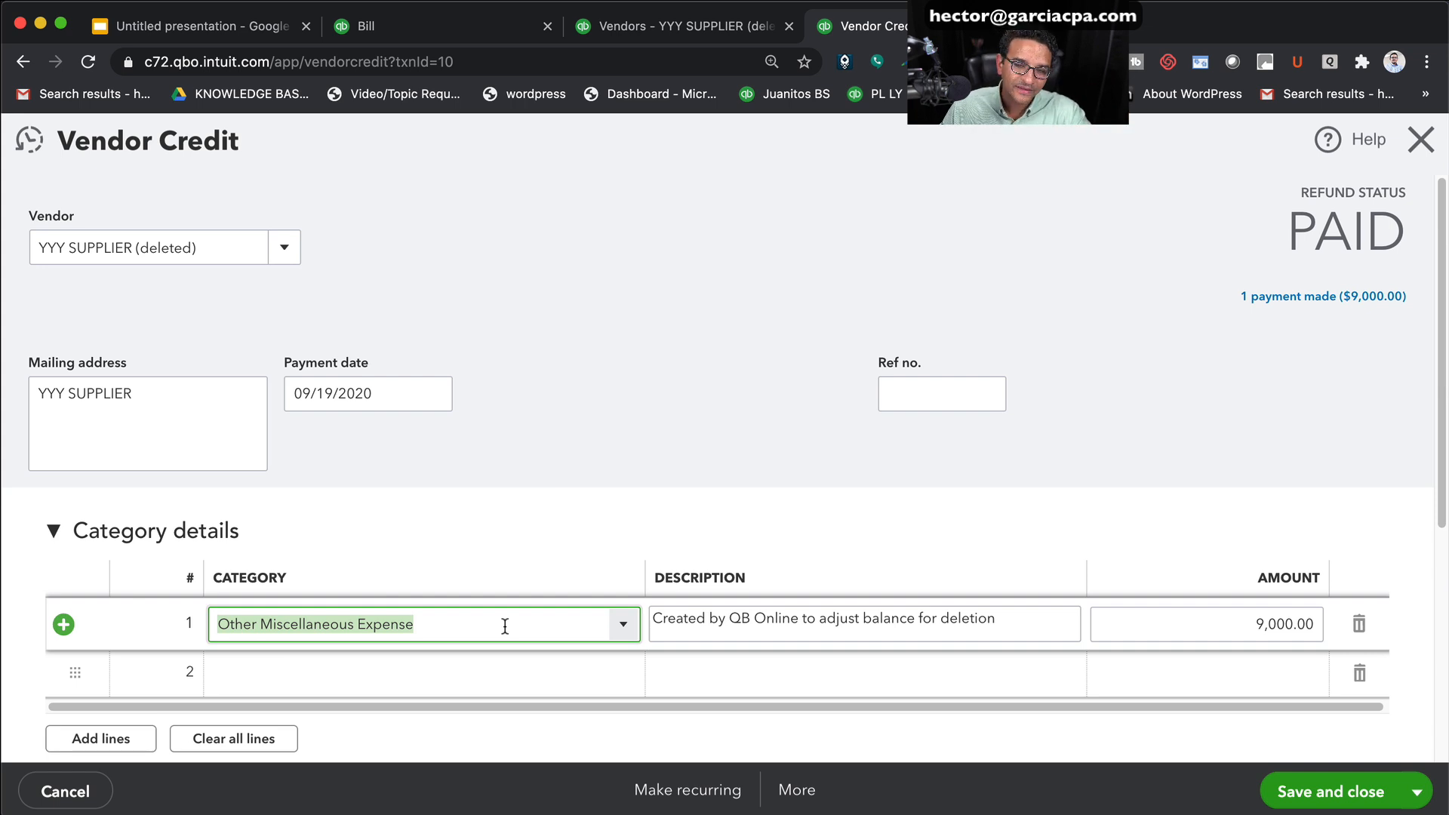
left_click_drag(175, 600, 442, 629)
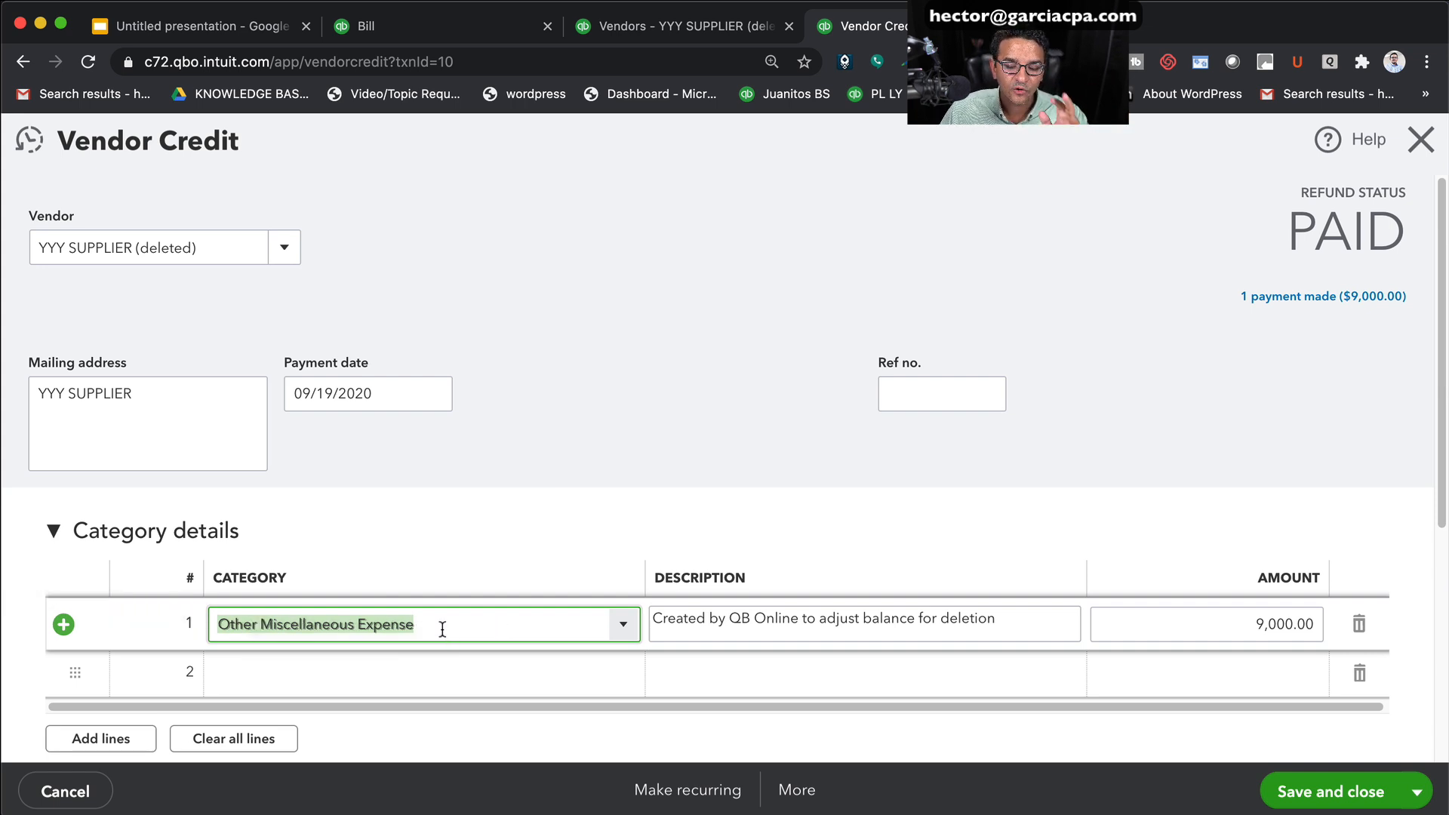
left_click(1332, 789)
Run the Profit and Loss report for All Dates and review income, cost of goods sold, Job Supplies and Other Miscellaneous Expense
mouse_move(131, 651)
left_click(301, 644)
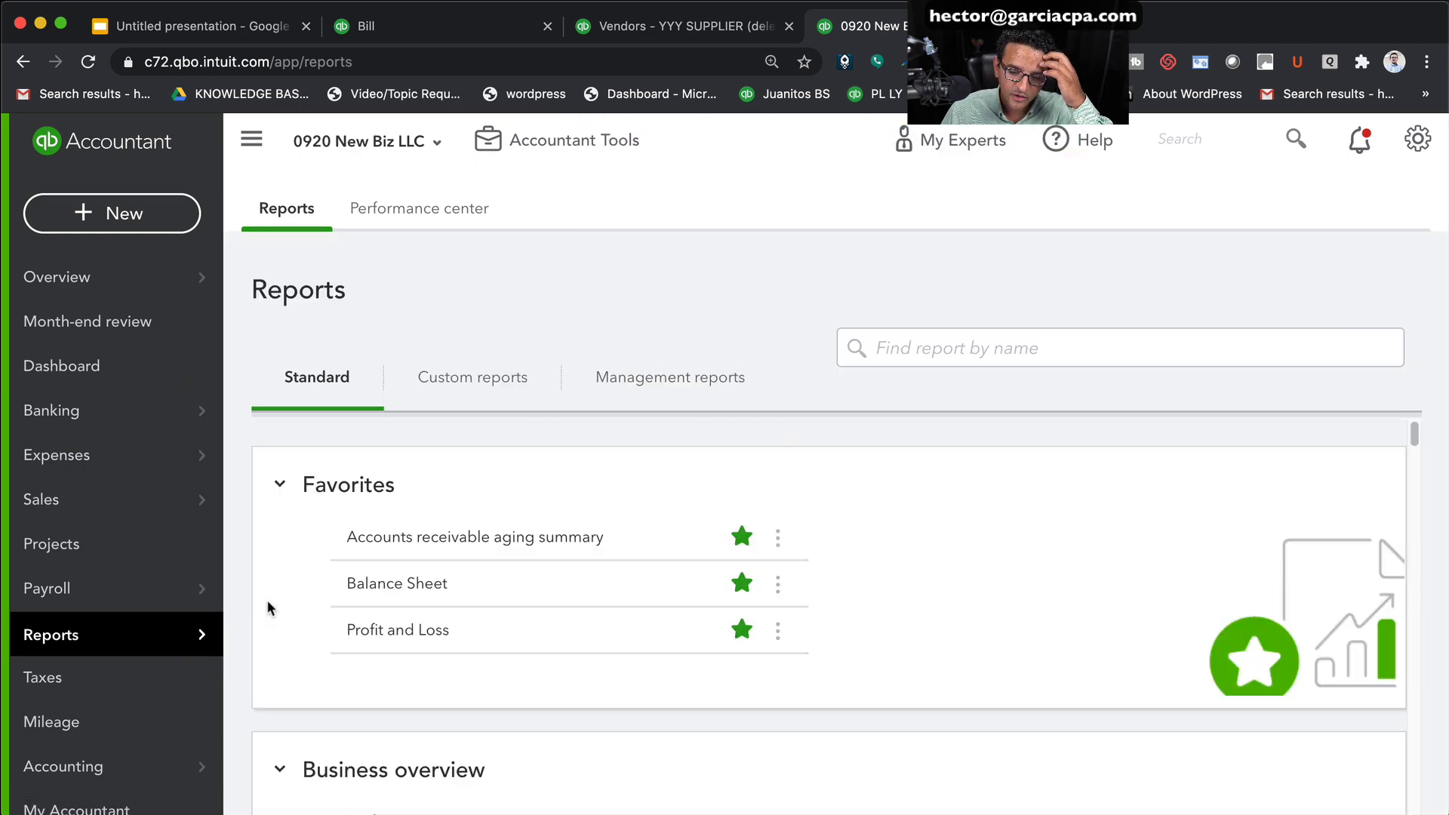
left_click(358, 633)
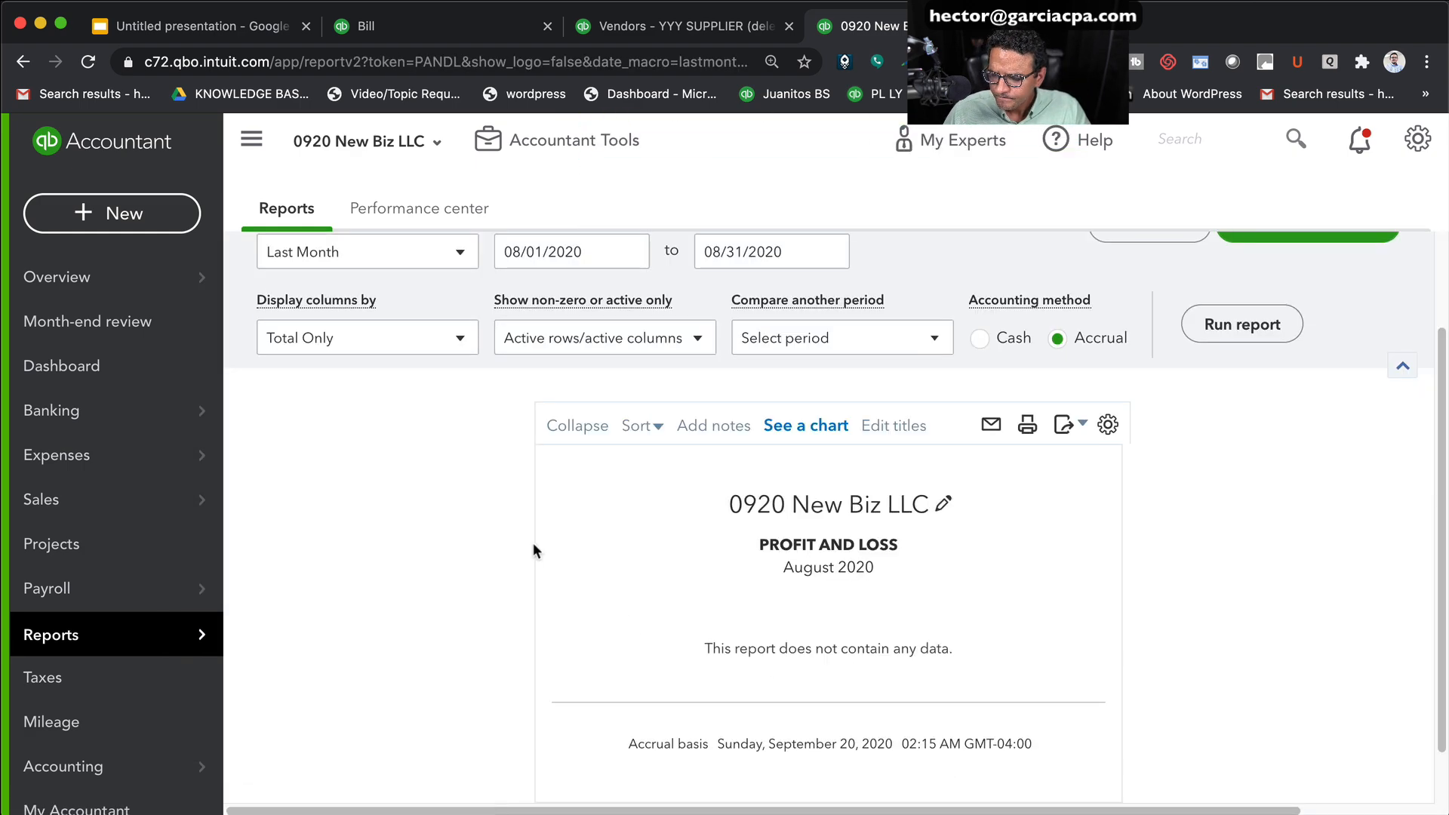
left_click(341, 385)
scroll(332, 423, "up", 5)
left_click(324, 415)
left_click(1201, 453)
scroll(1361, 658, "down", 5)
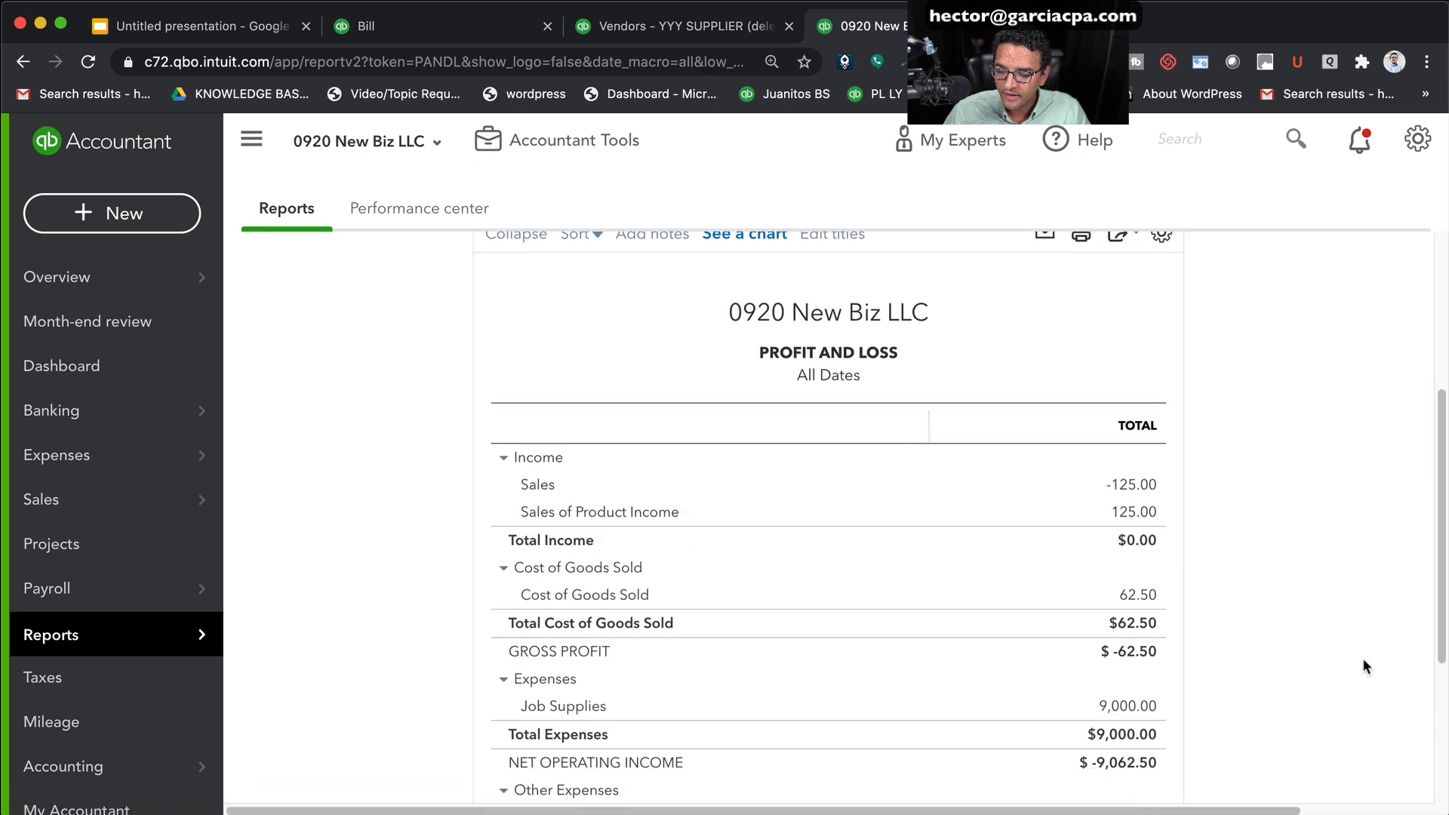
scroll(1152, 492, "up", 3)
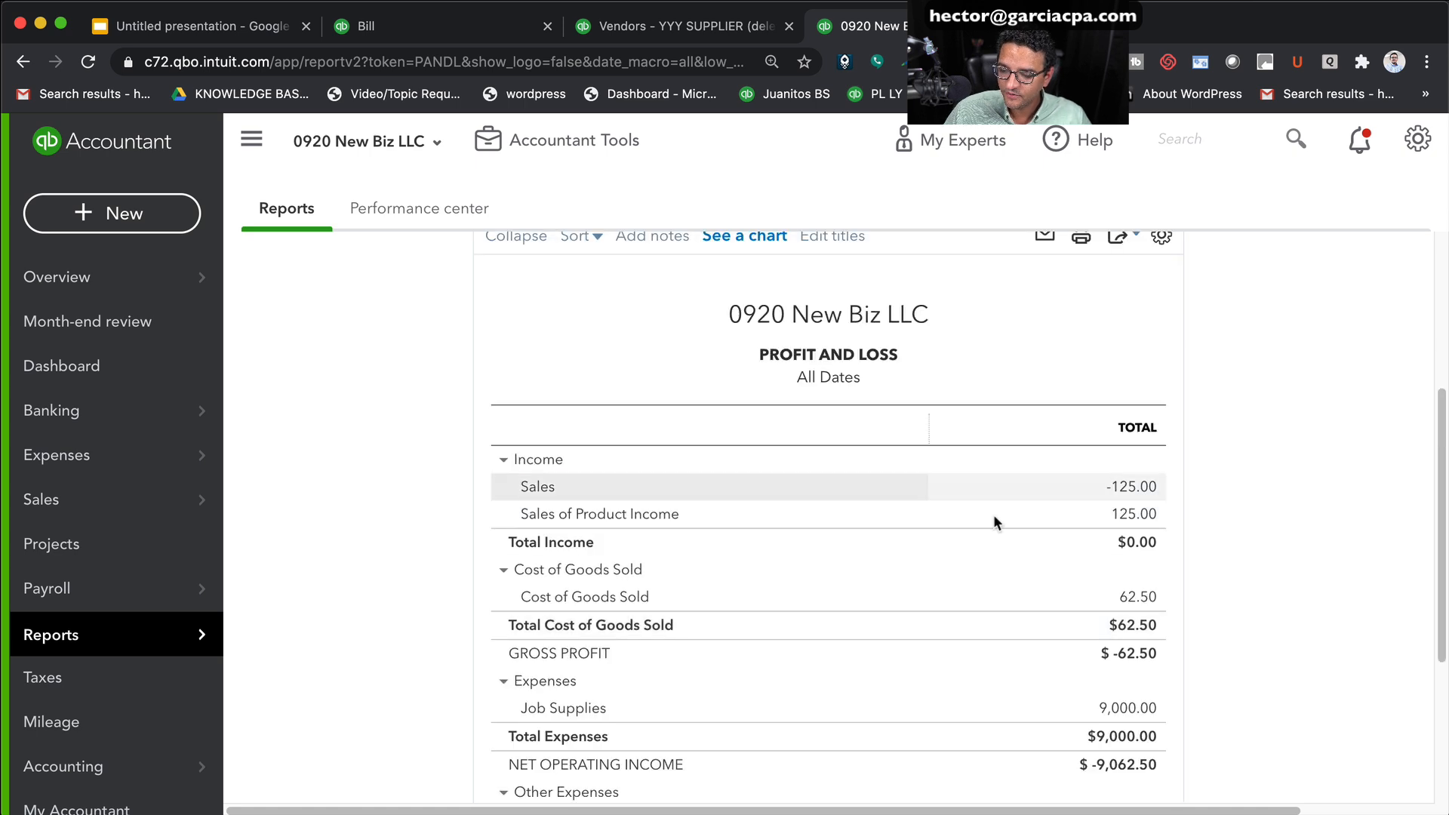
scroll(550, 709, "down", 2)
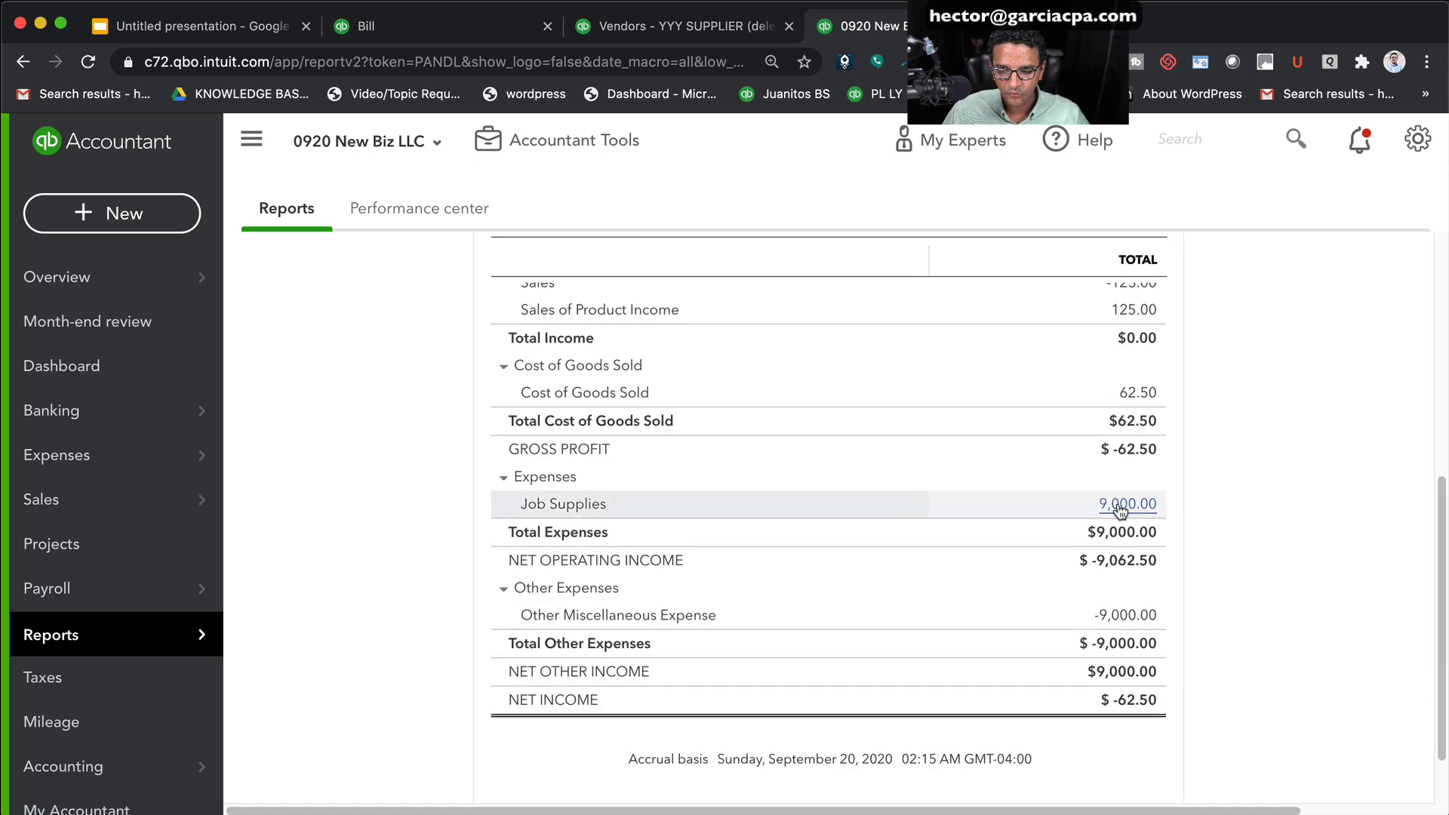
scroll(1121, 511, "up", 1)
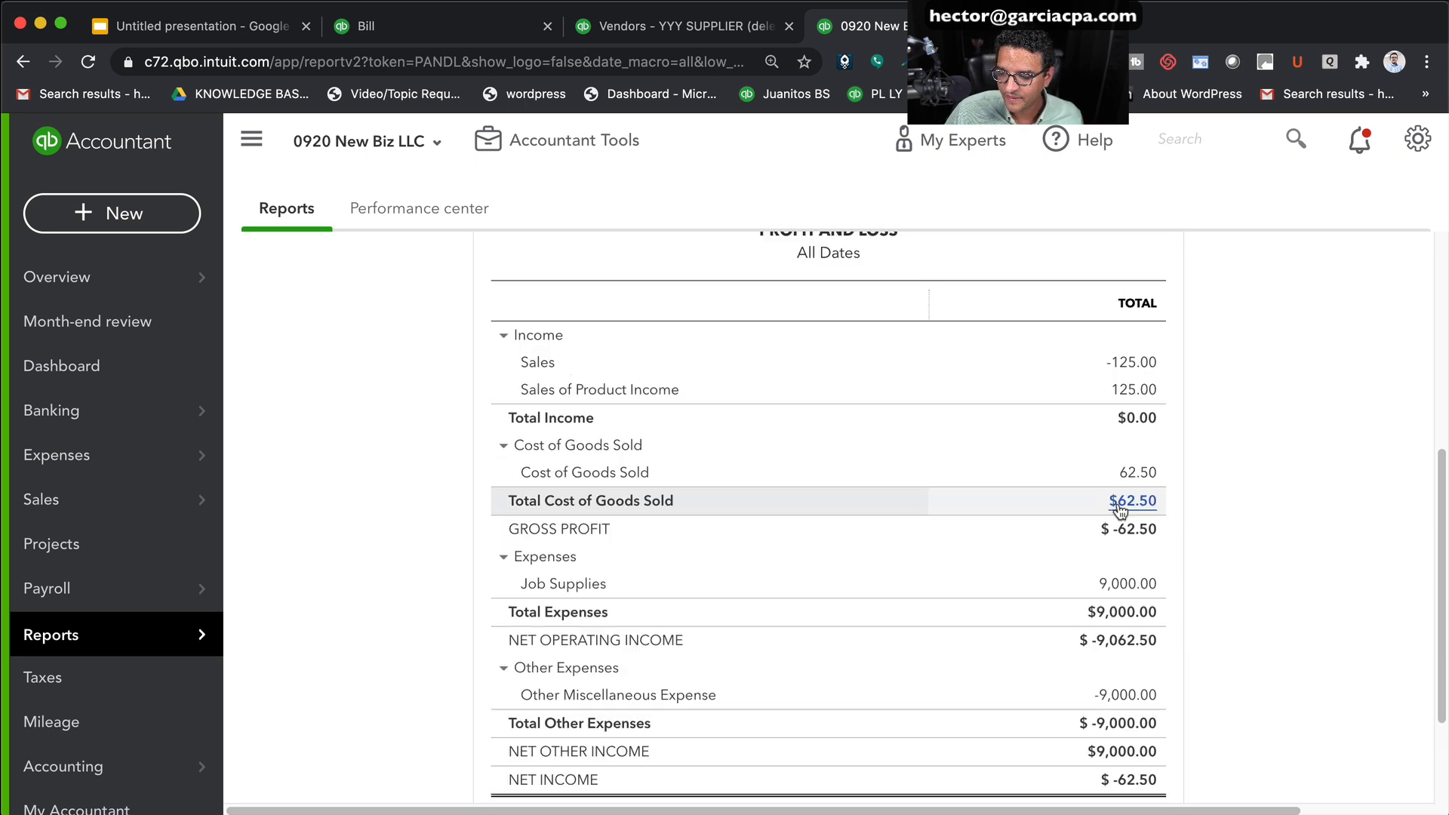
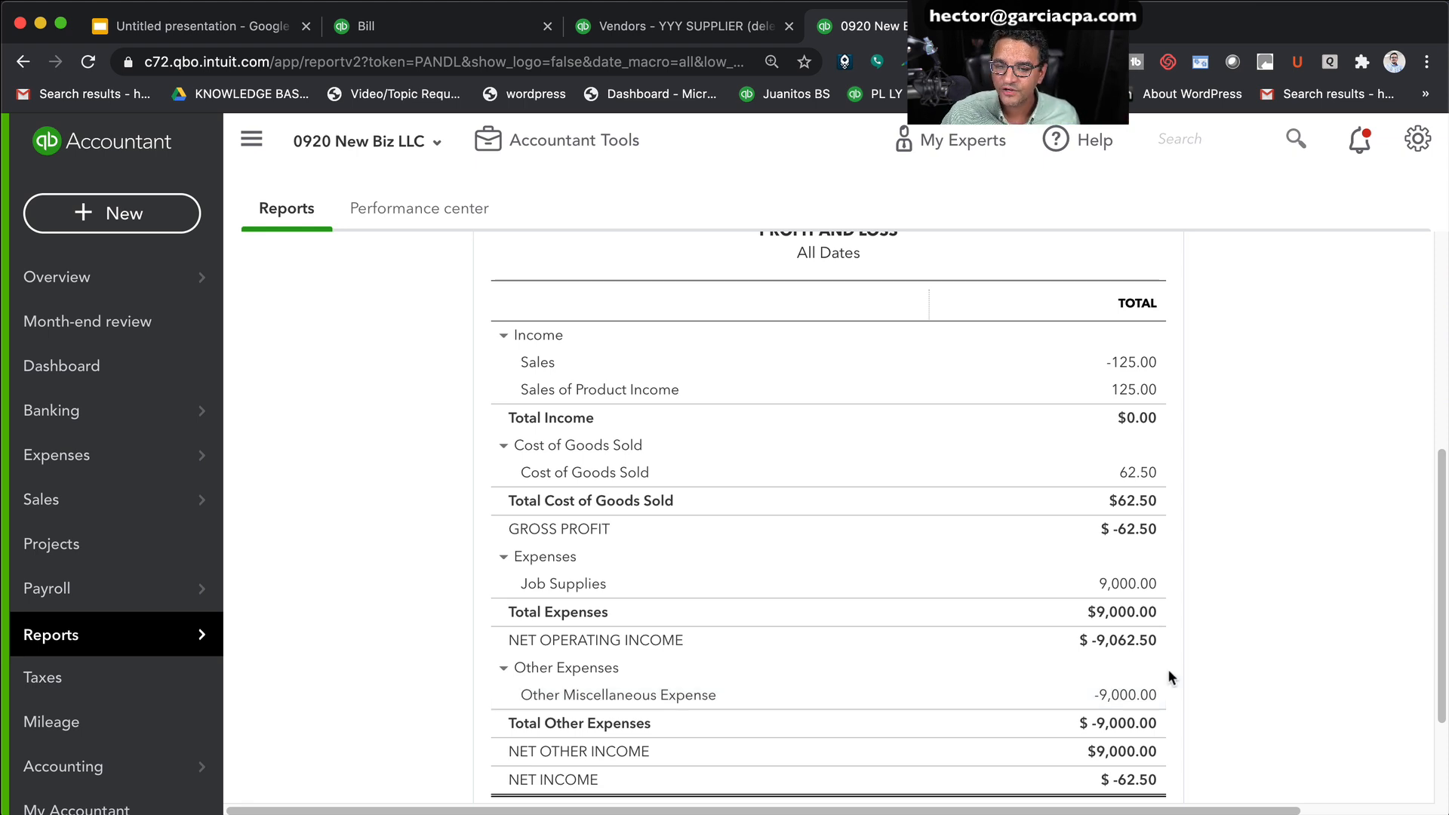
Switch to the Google Slides presentation, highlight the "Deleting an inventory item with a balance" bullet, and return to the Profit and Loss browser tab
left_click(253, 30)
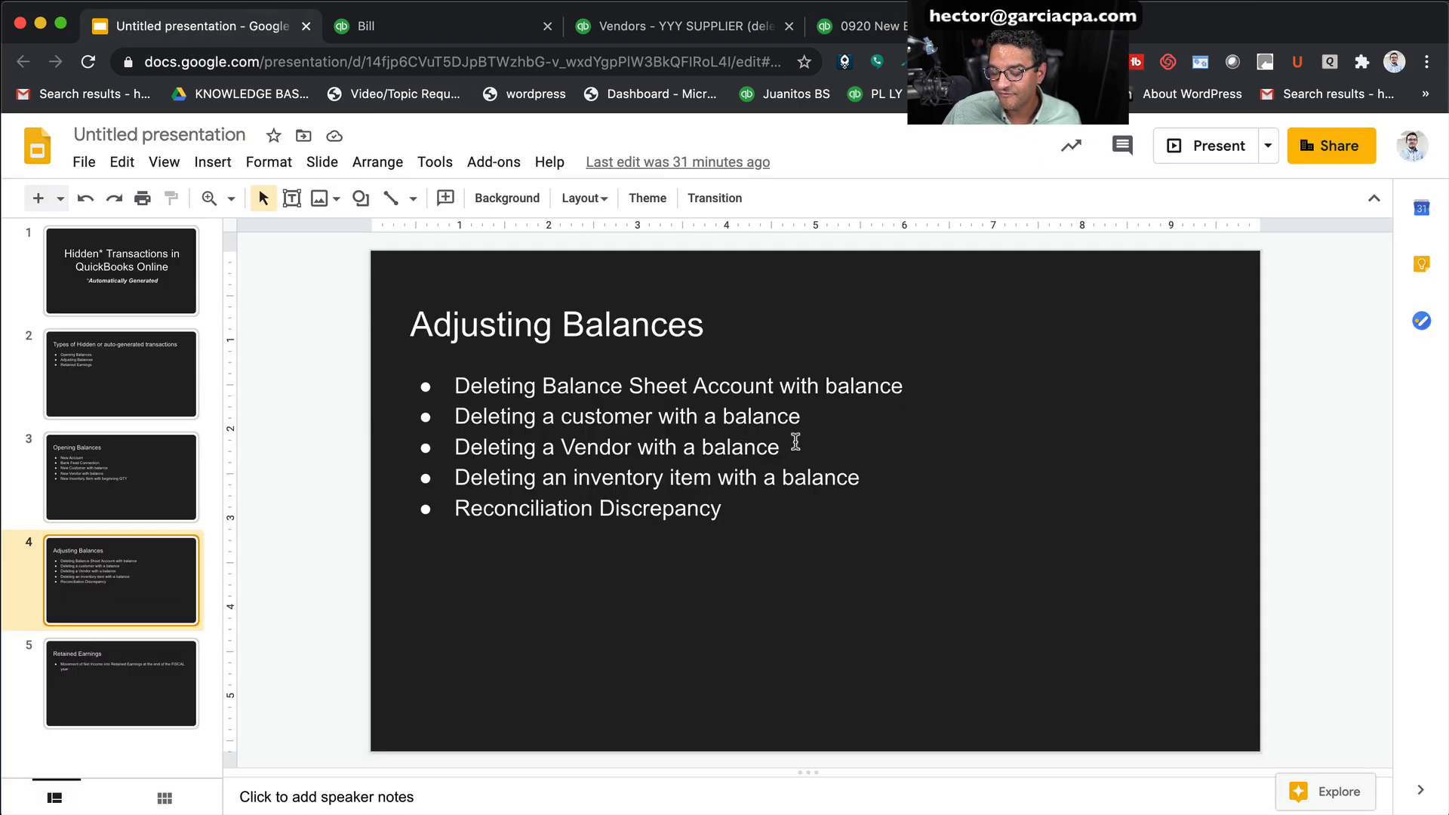
left_click_drag(456, 475, 880, 483)
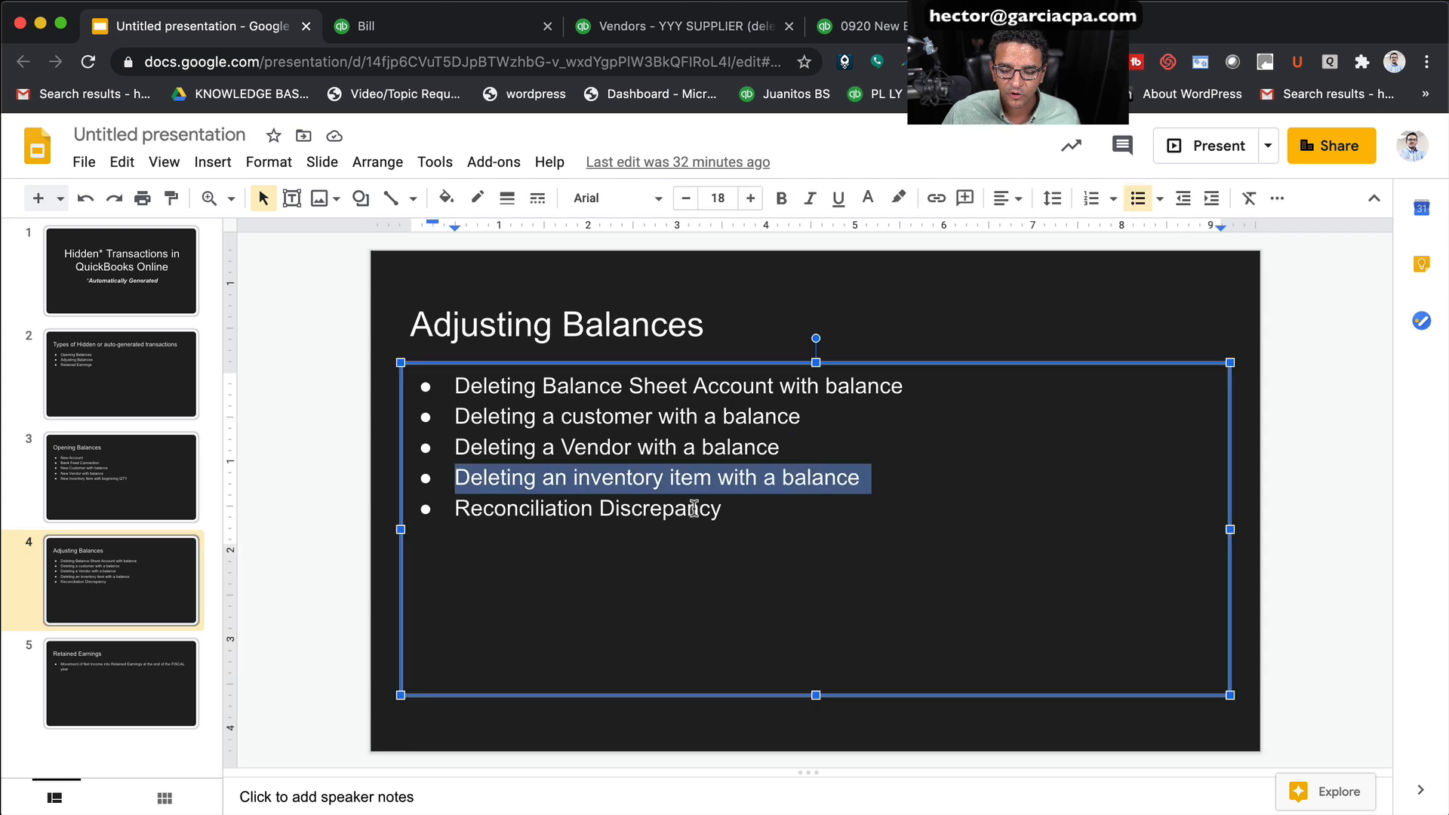
left_click(882, 38)
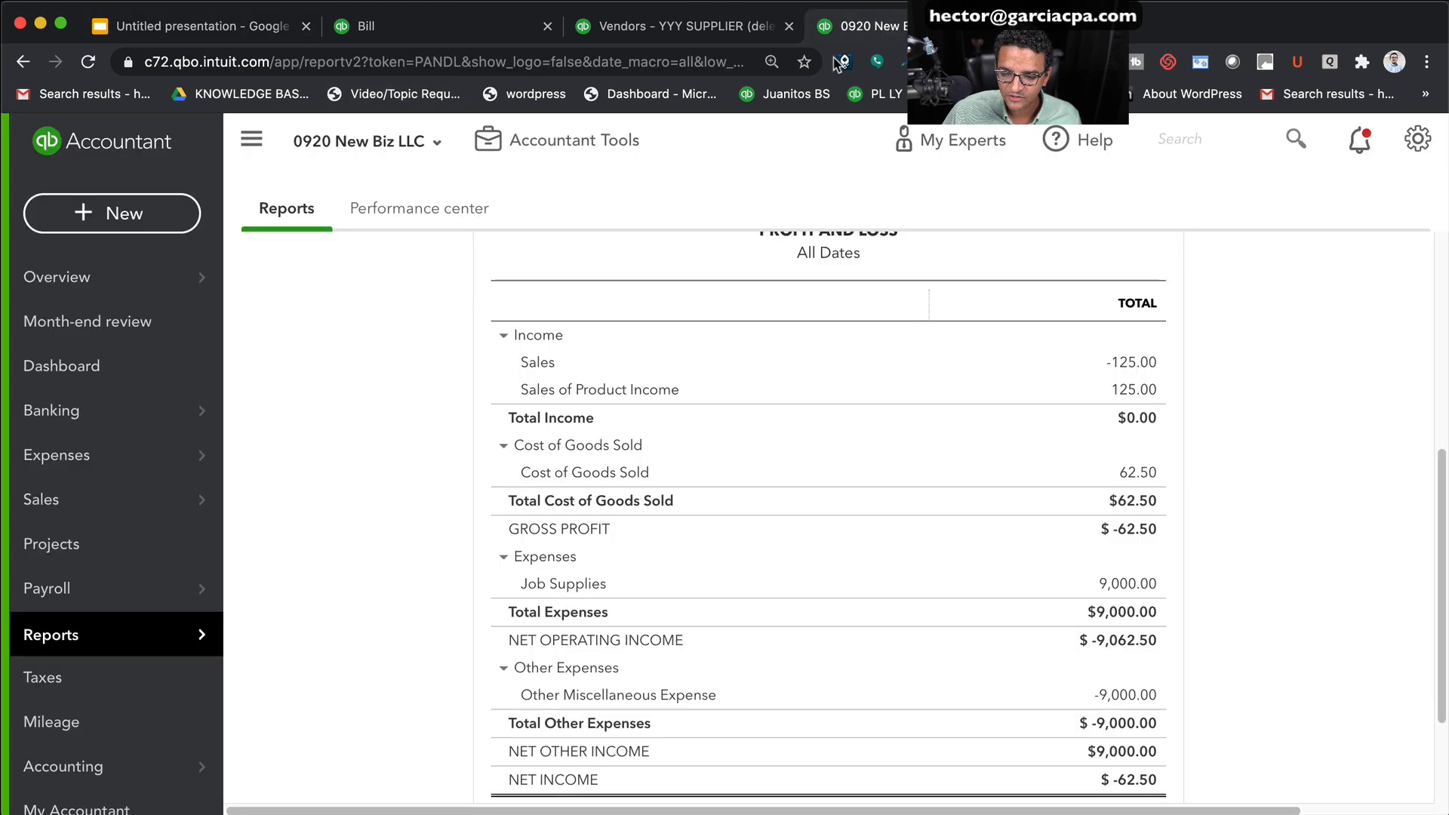
Open the Products and Services list and check the cost and quantity on hand of Widget 1
mouse_move(88, 494)
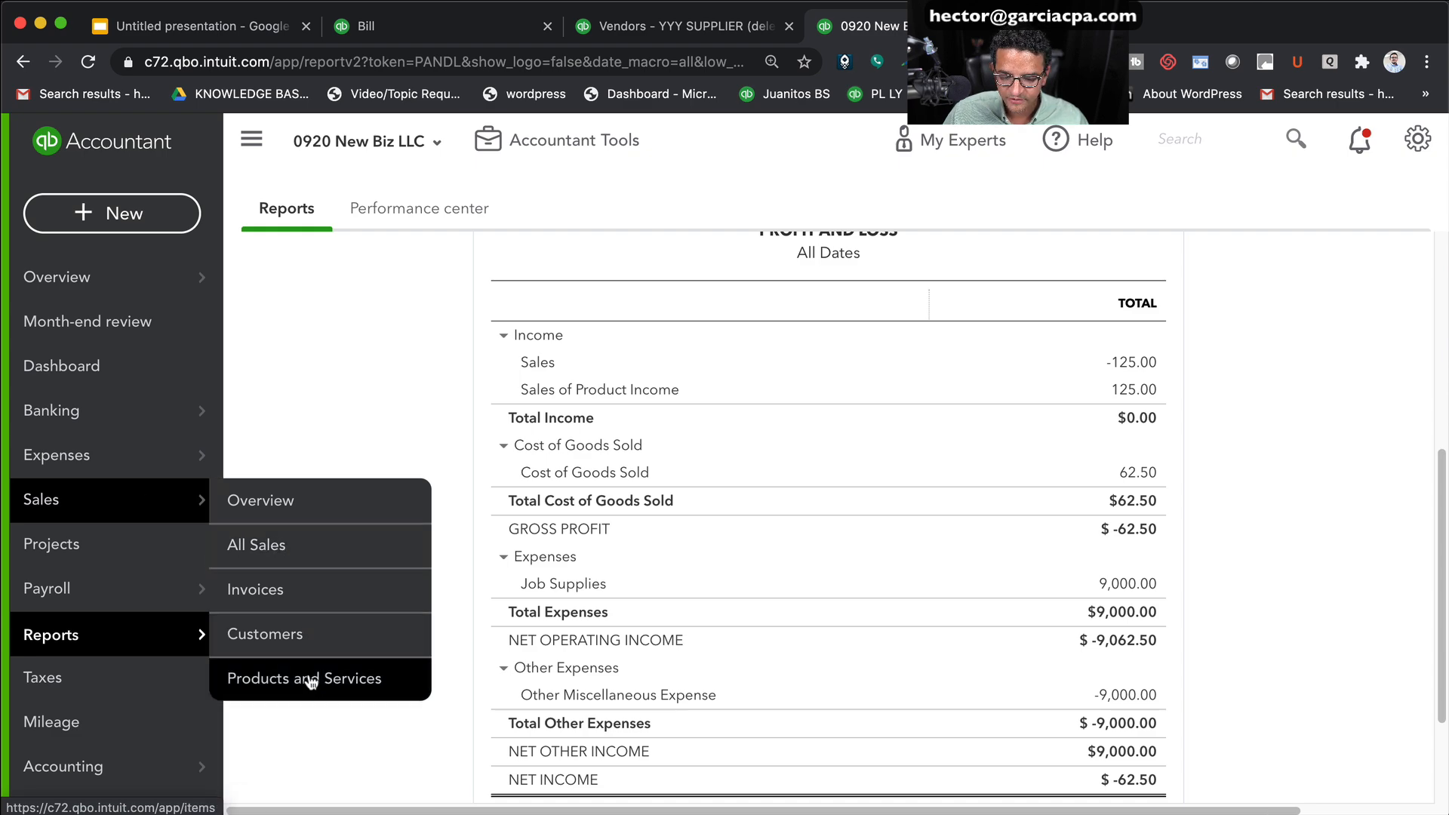
left_click(310, 679)
scroll(844, 626, "down", 4)
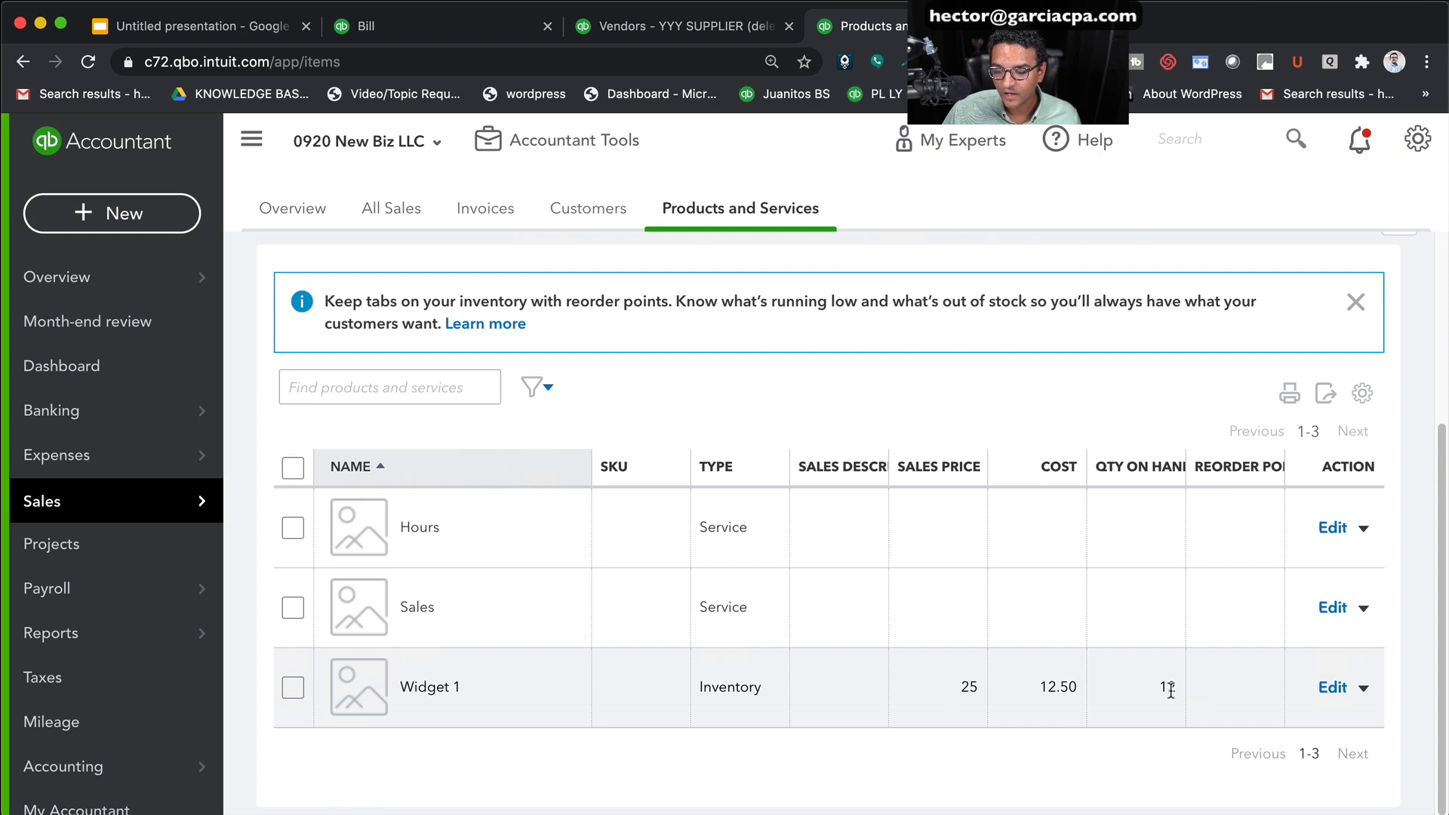
In the YYY SUPPLIER browser tab, run the Balance Sheet report for All Dates and review the Inventory Asset balance
left_click(698, 30)
mouse_move(92, 644)
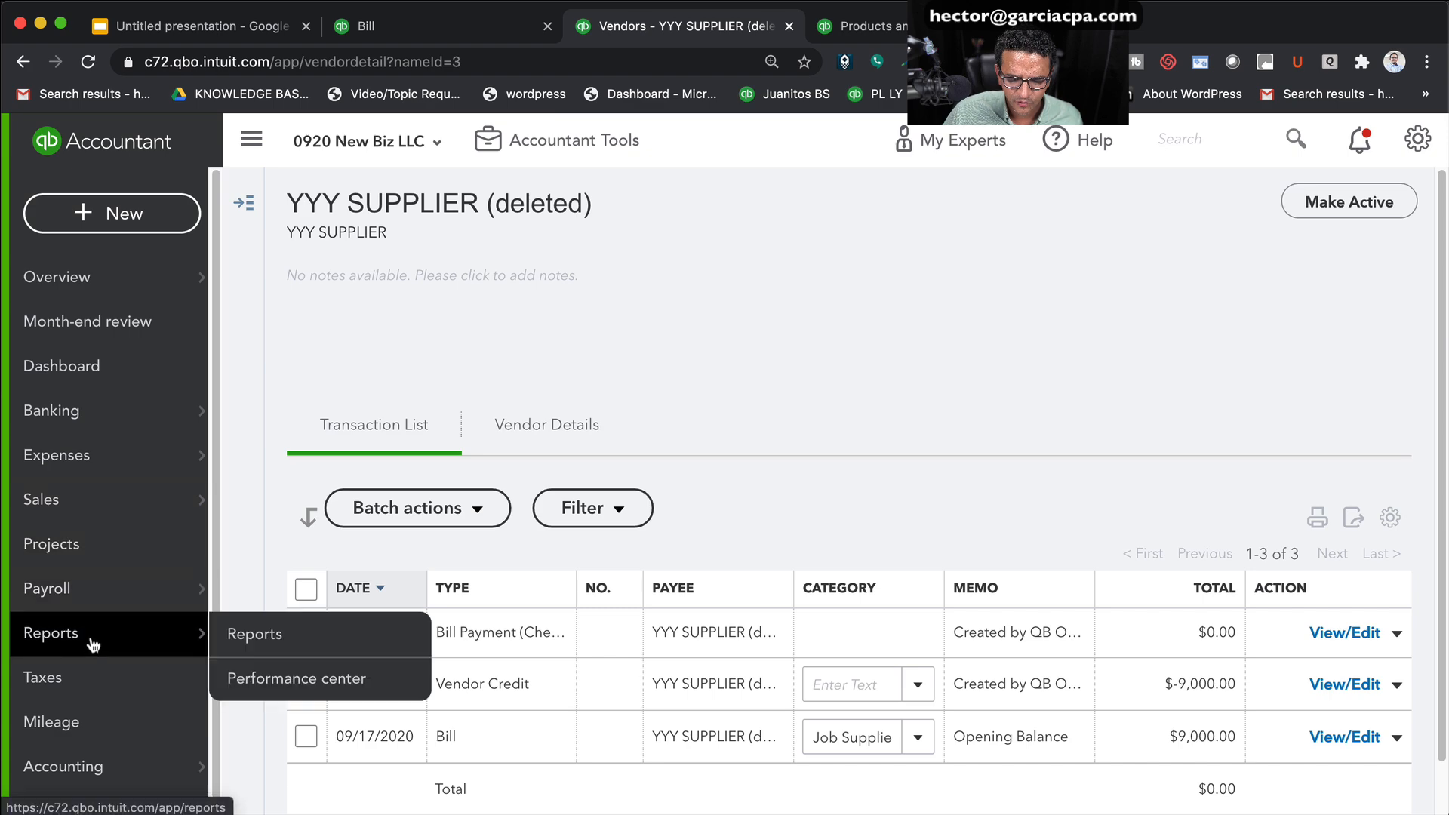
left_click(256, 636)
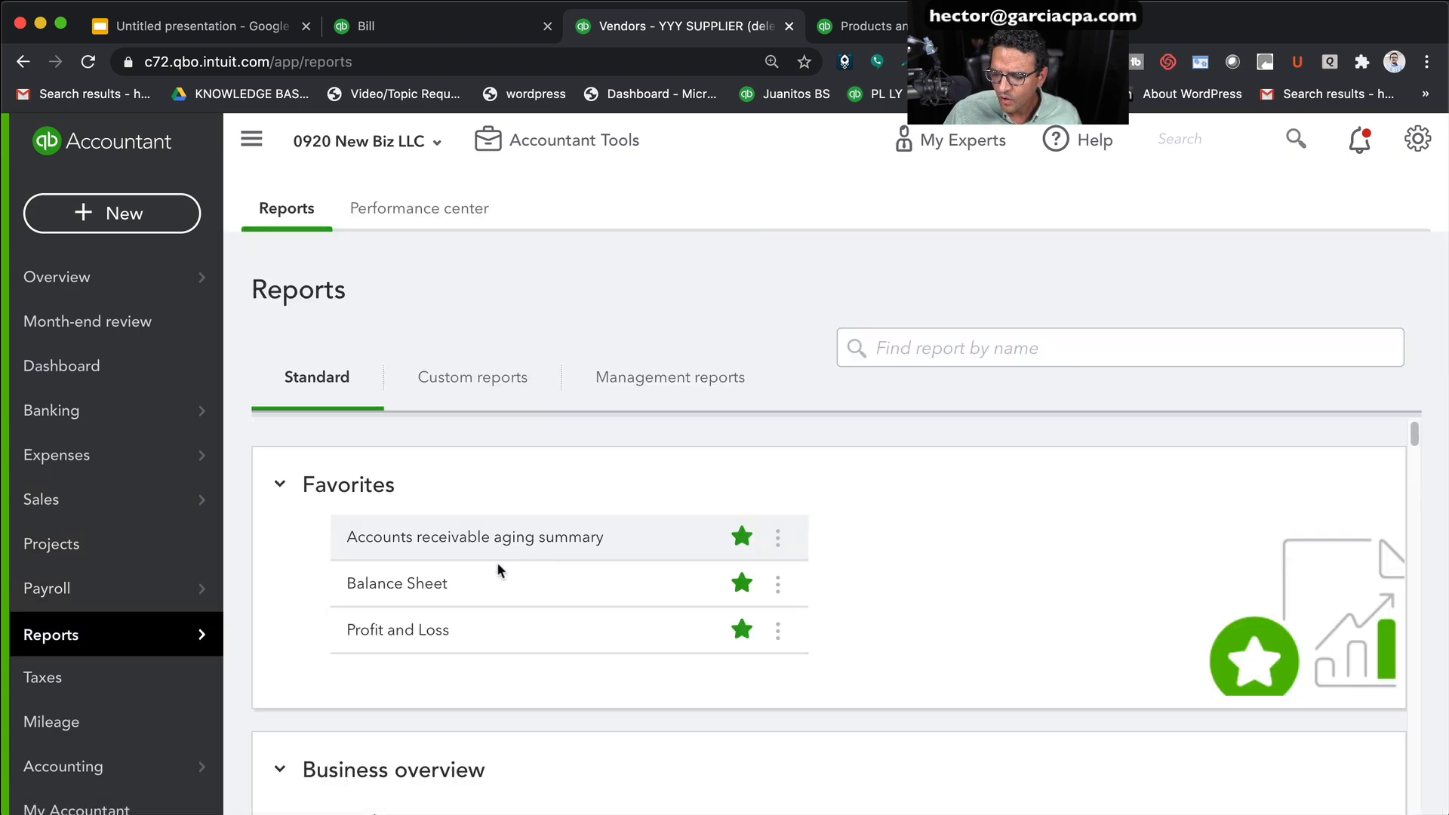
left_click(383, 586)
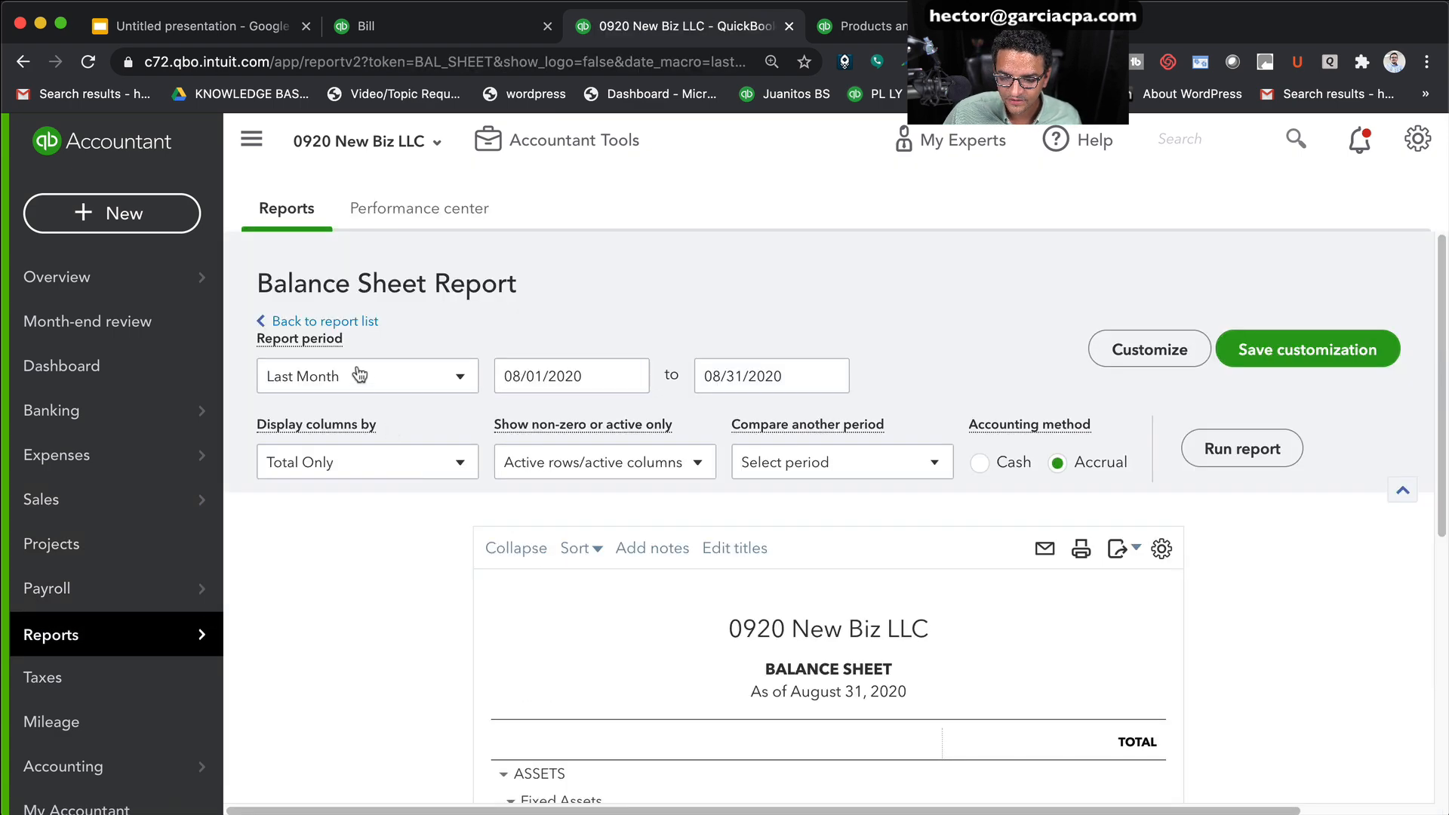
left_click(360, 375)
scroll(317, 453, "up", 5)
left_click(310, 416)
left_click(1213, 448)
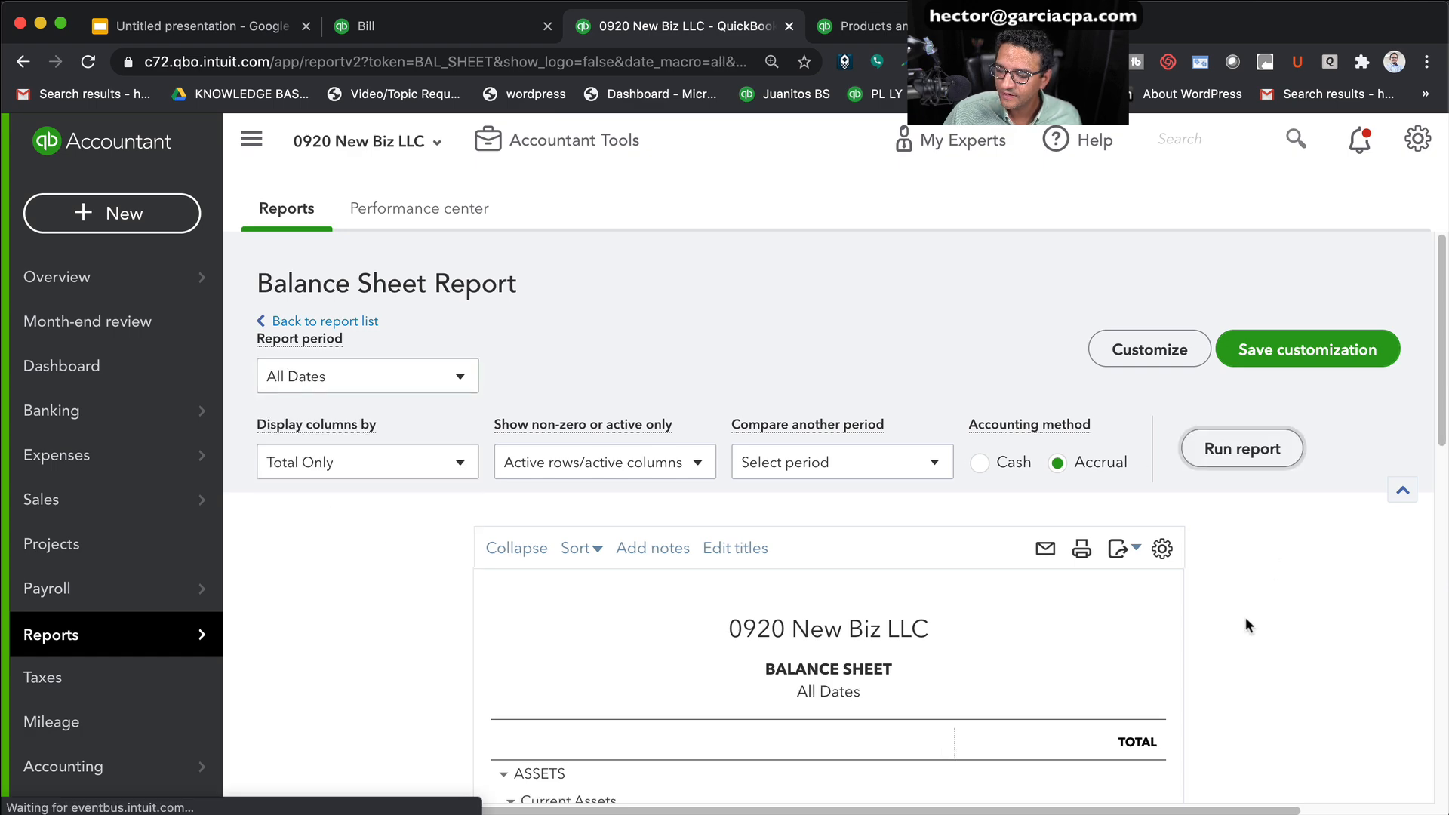
scroll(1276, 587, "down", 6)
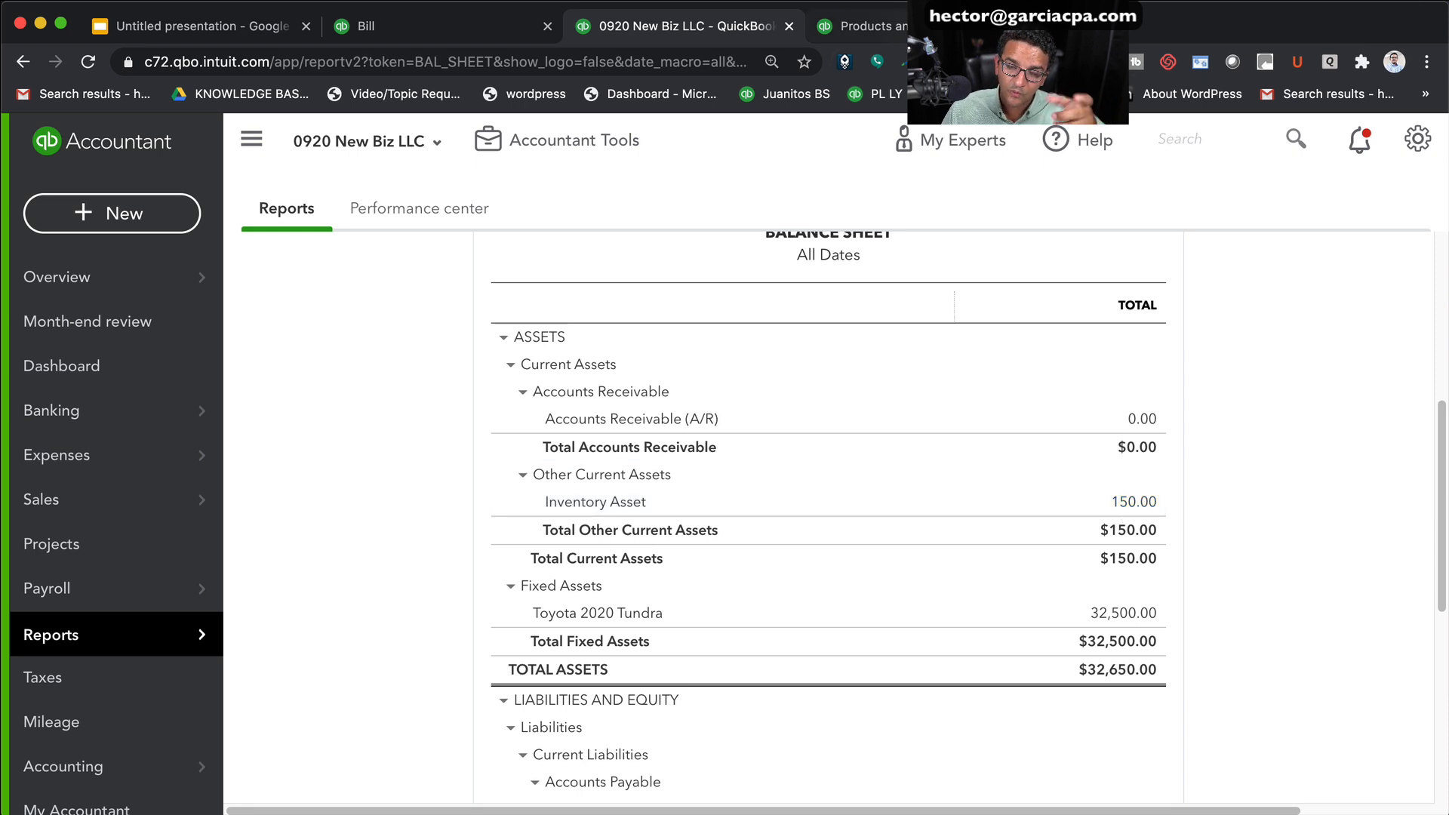
In the Products and Services browser tab, make the inventory item Widget 1 inactive and confirm
left_click(922, 26)
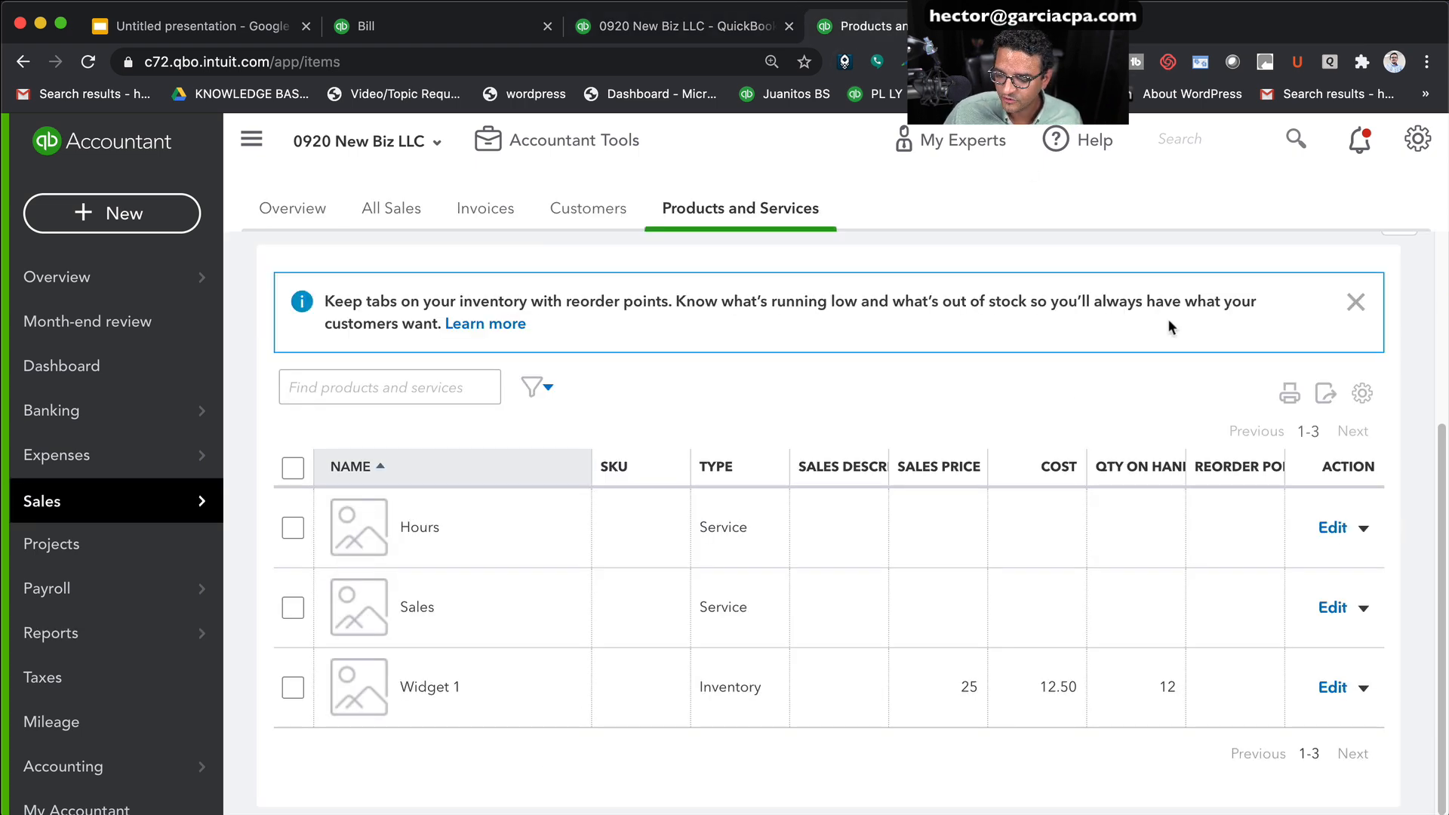
left_click(1363, 688)
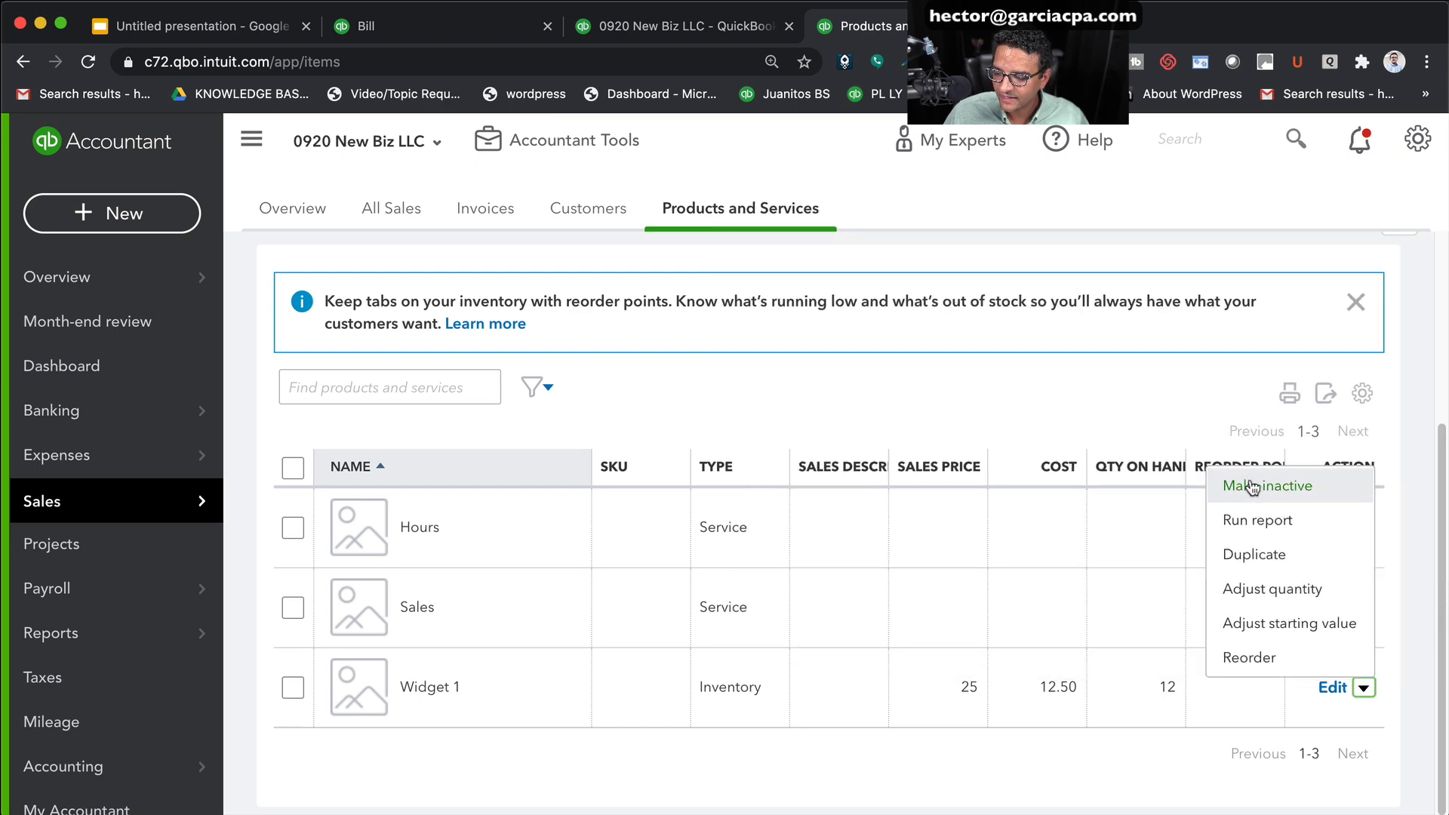
left_click(1254, 487)
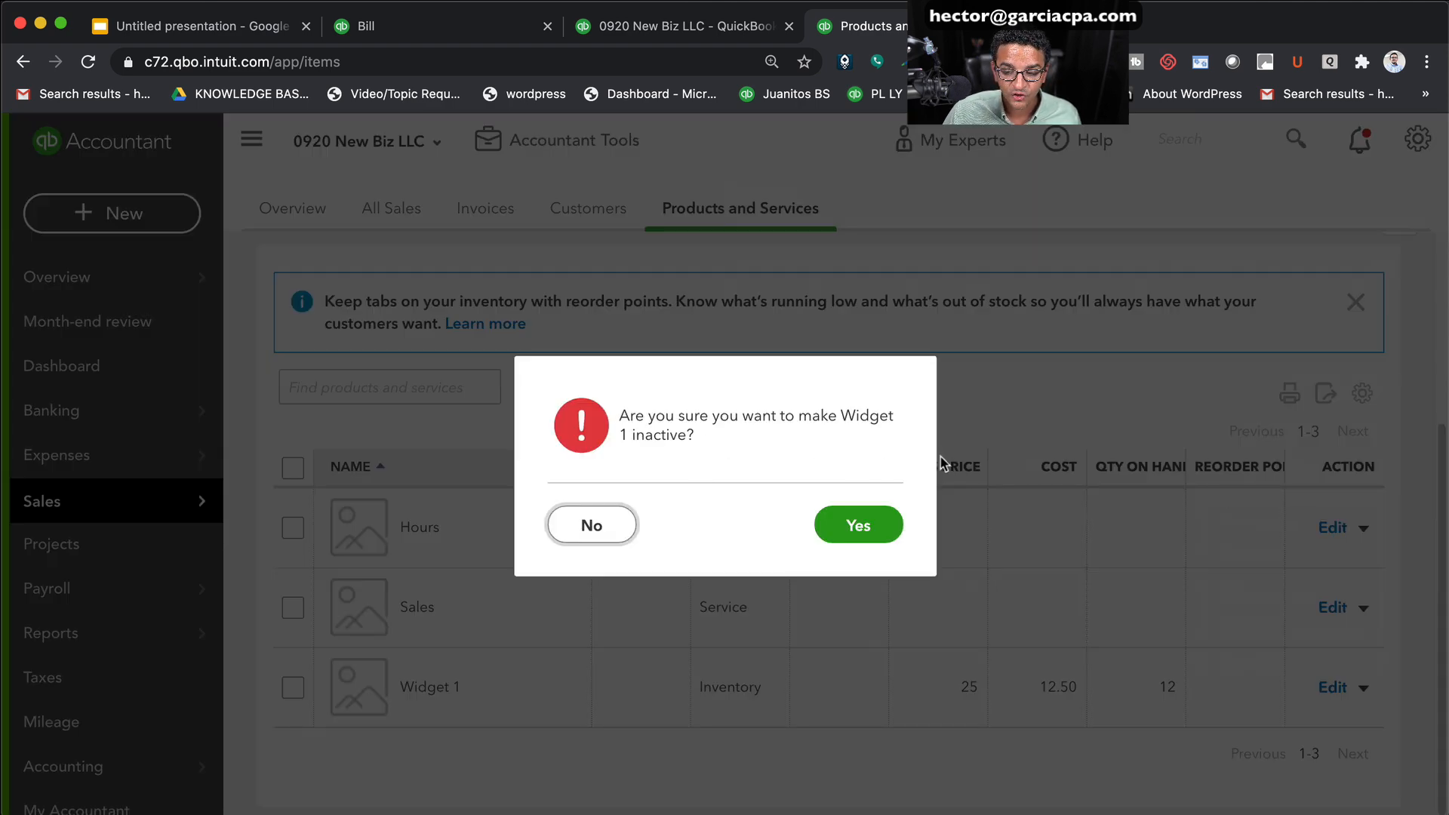
left_click(867, 524)
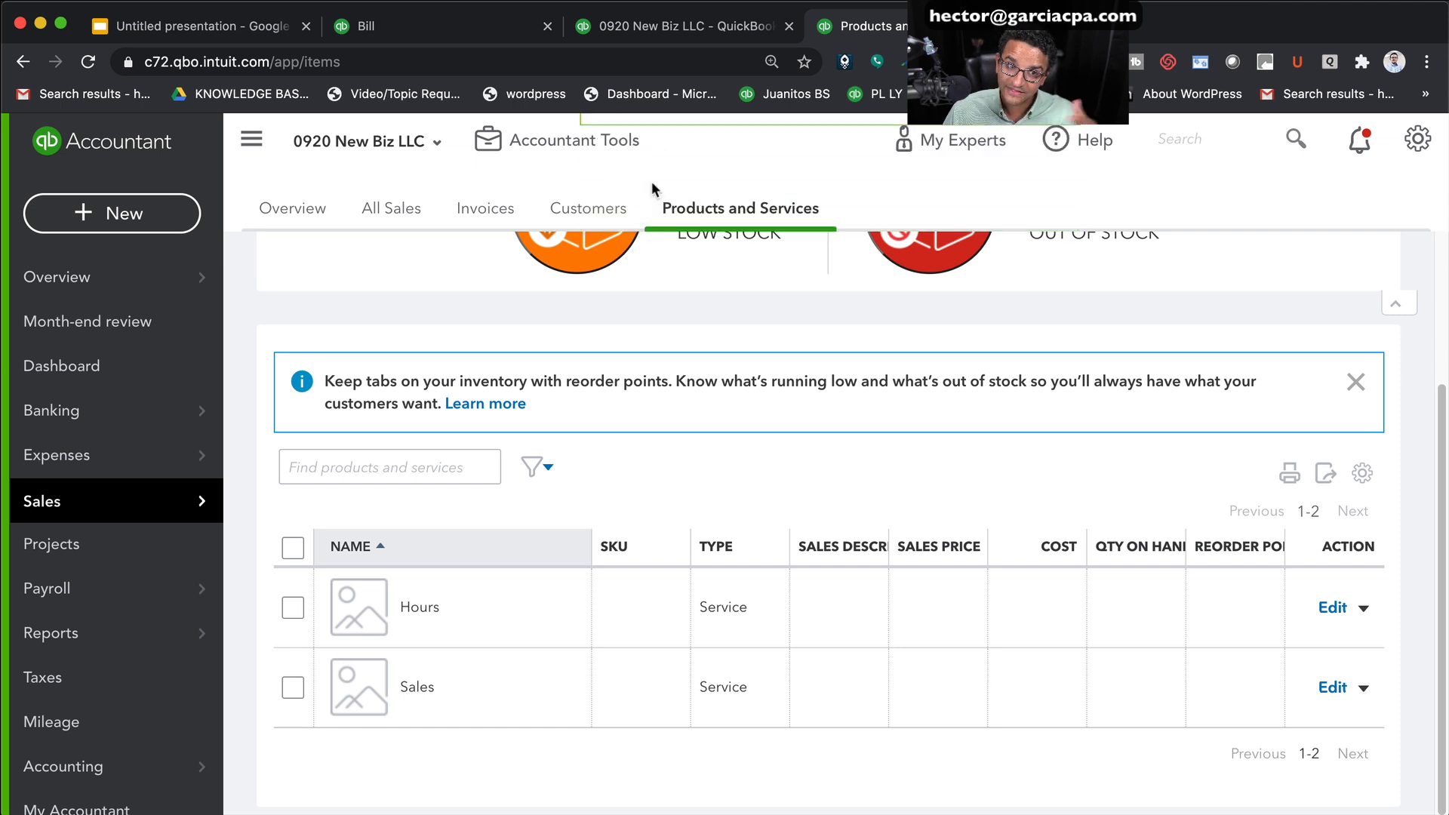
Open the recent transaction Inventory Qty Adjust No.2 and review its previous adjustment line for Widget 1 and its adjustment account
left_click(1210, 143)
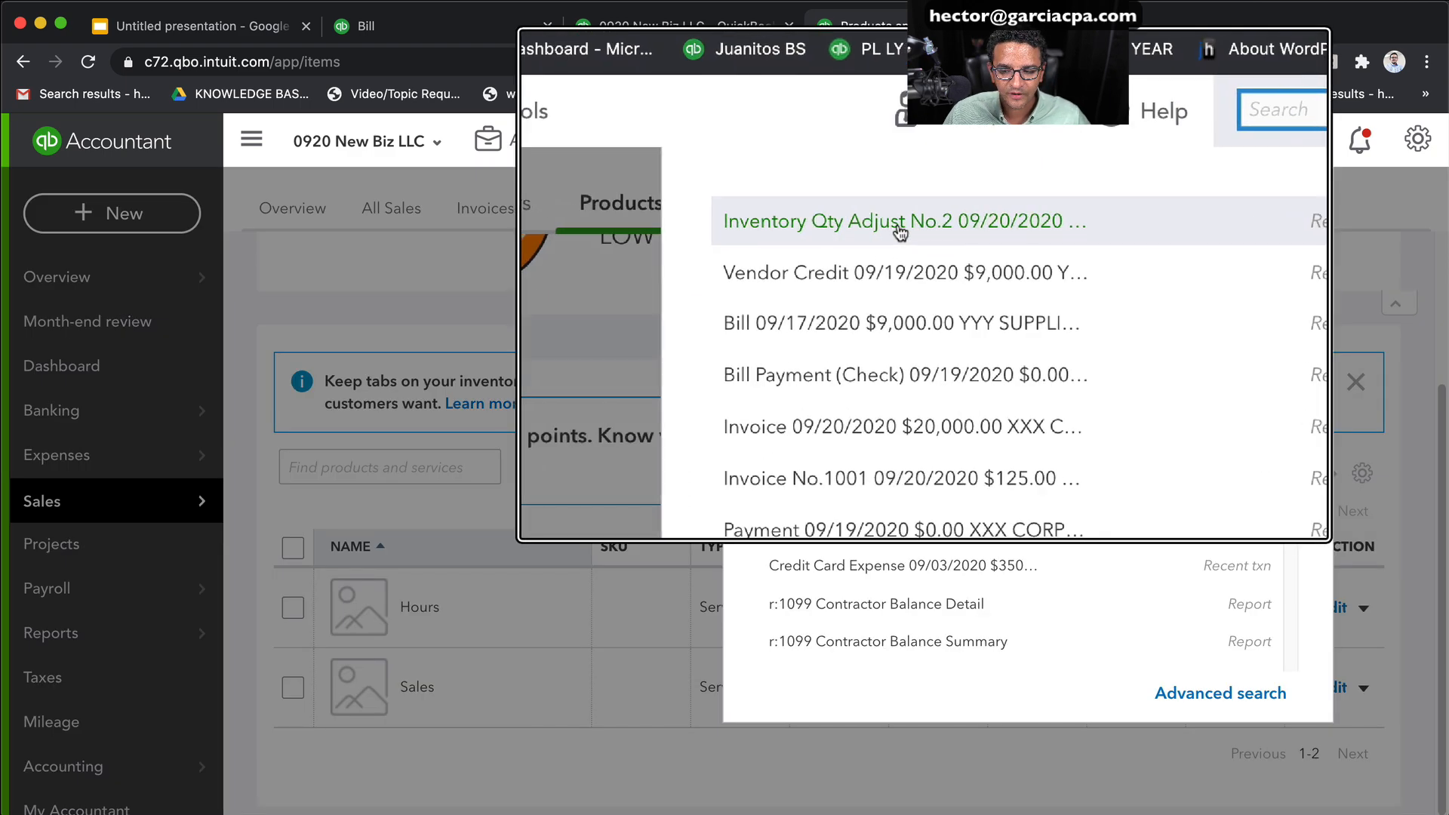
left_click(897, 226)
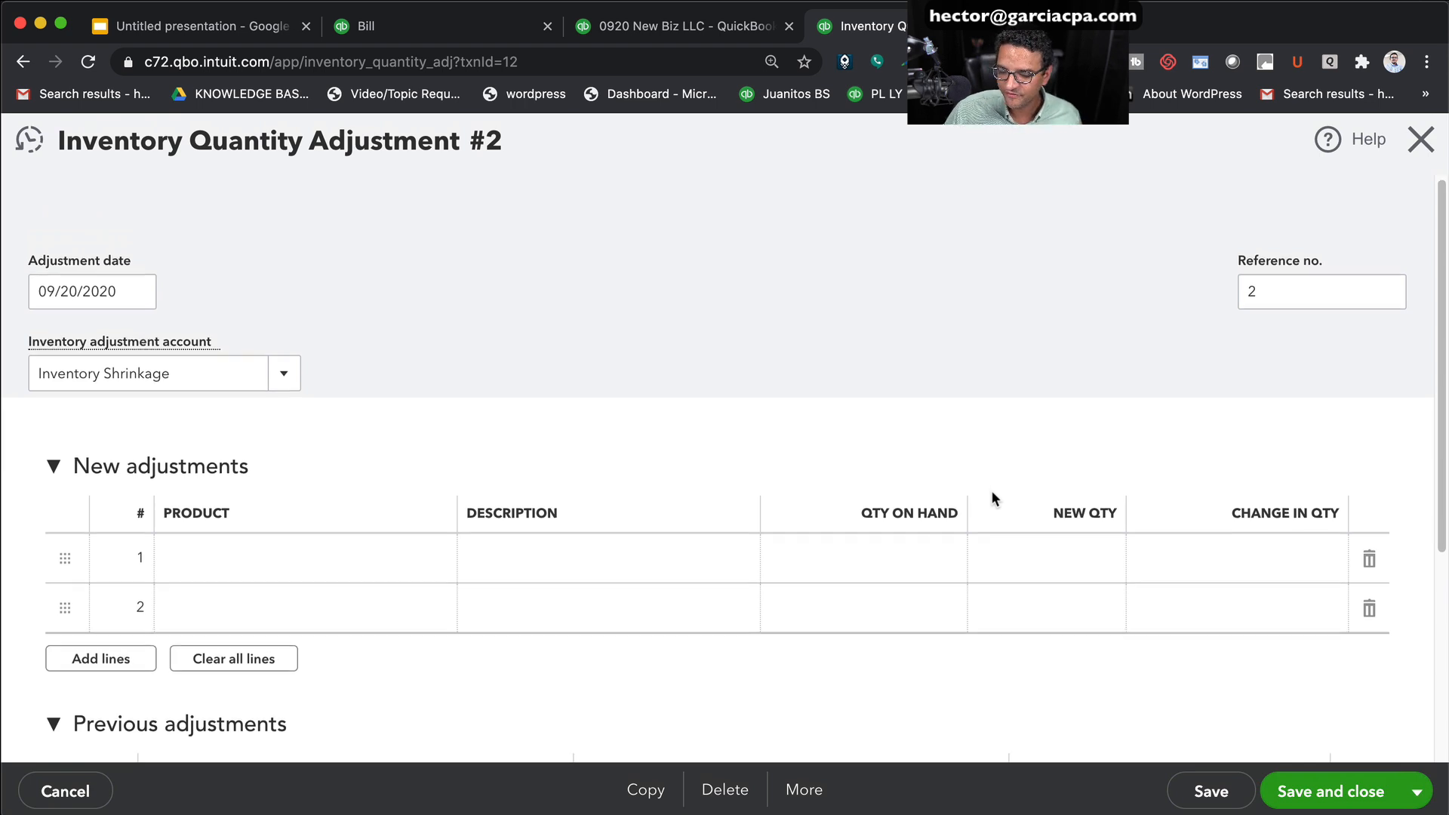
scroll(992, 494, "down", 5)
left_click(264, 498)
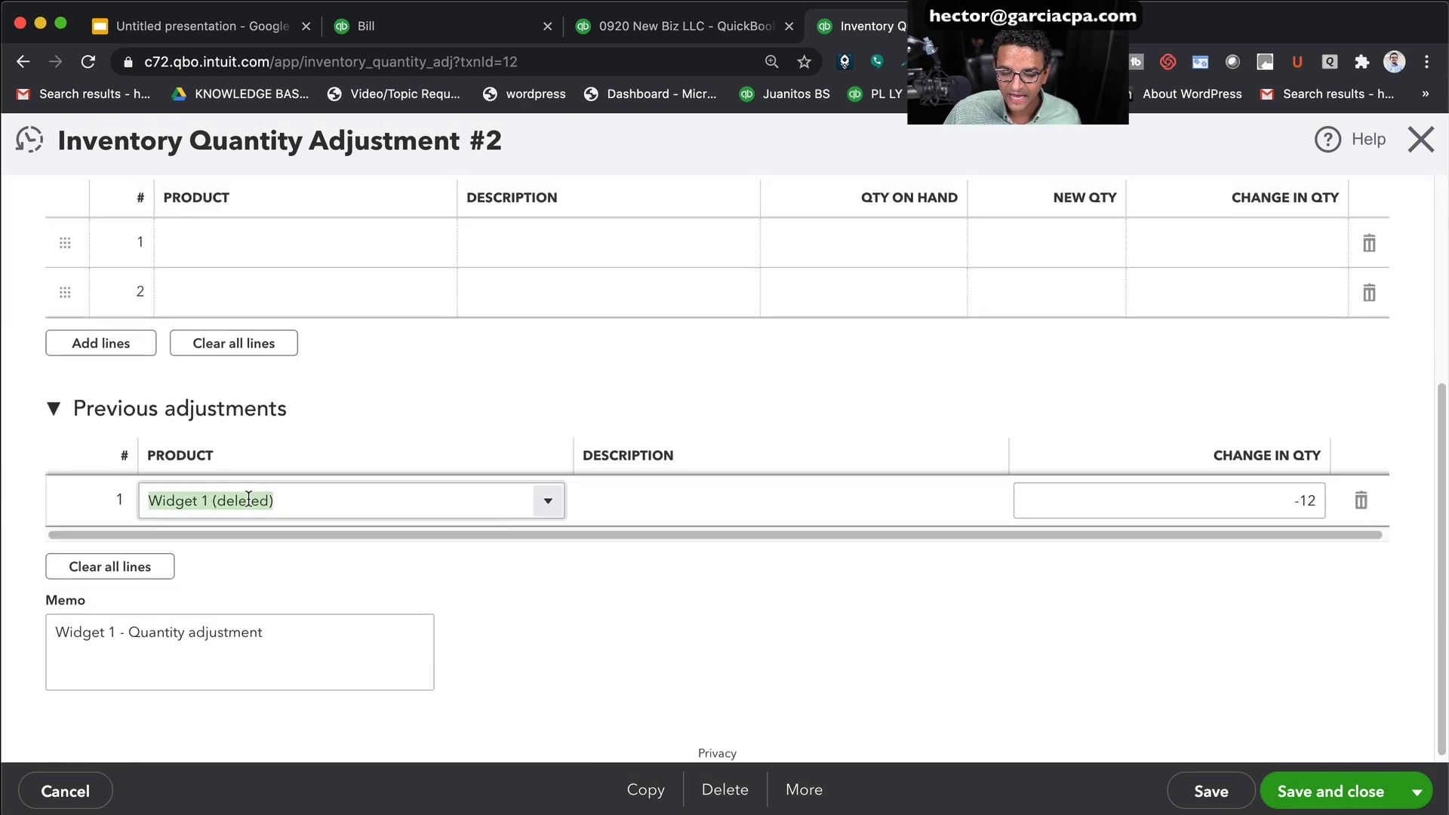
scroll(366, 513, "up", 5)
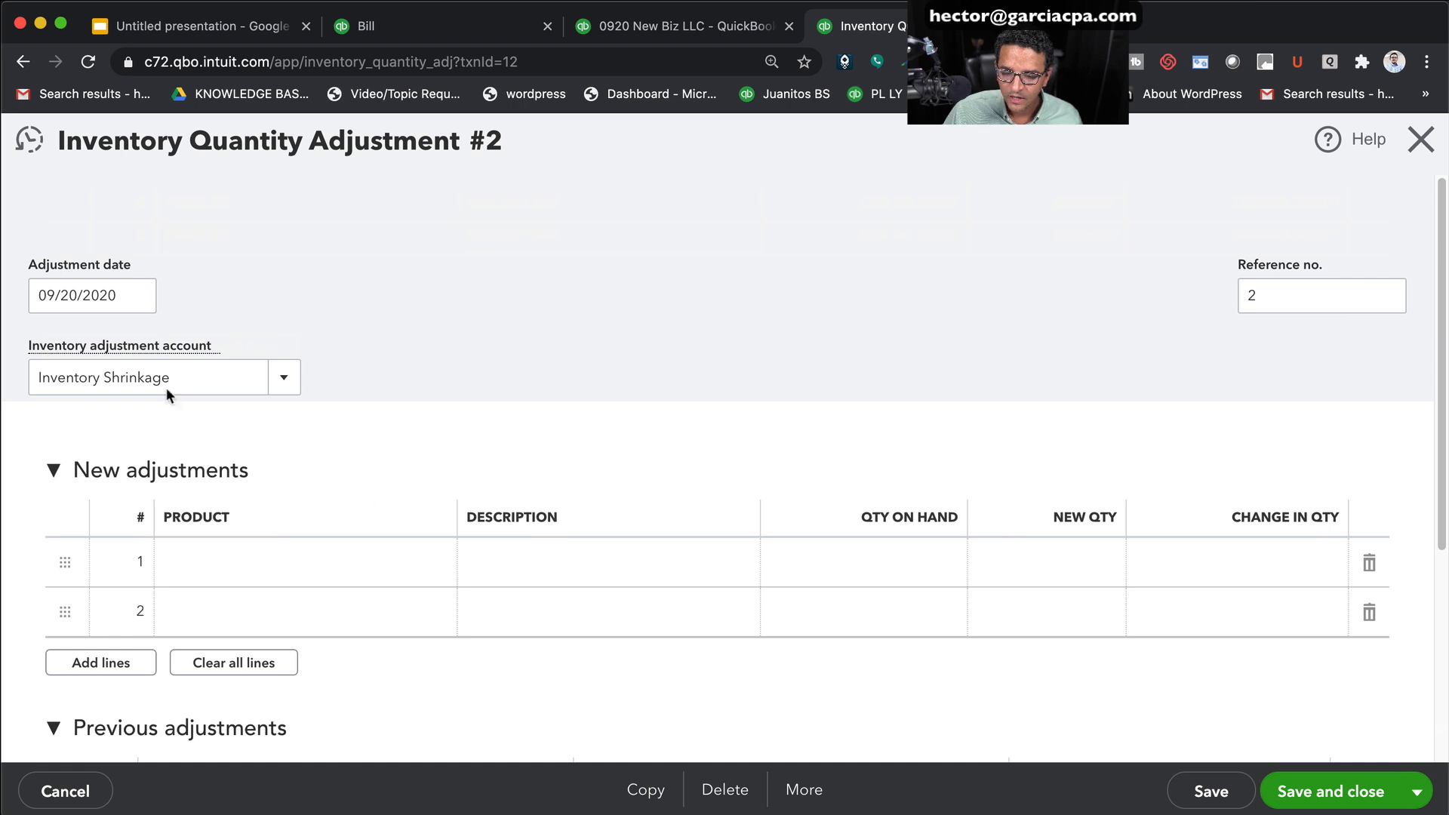
Change the inventory adjustment account to Cost of Goods Sold, then save and close the adjustment
left_click(98, 377)
mouse_move(38, 345)
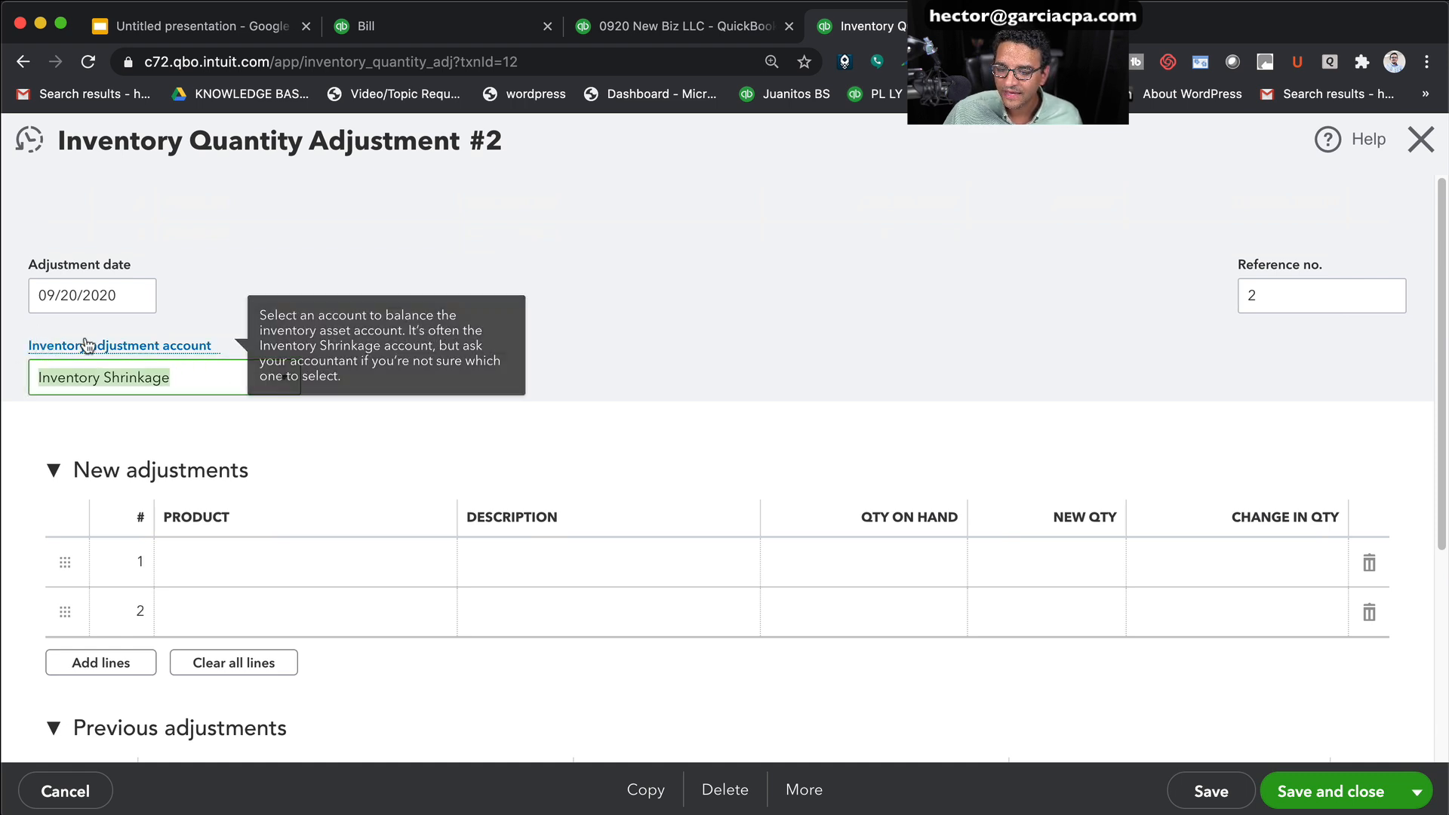
left_click(284, 385)
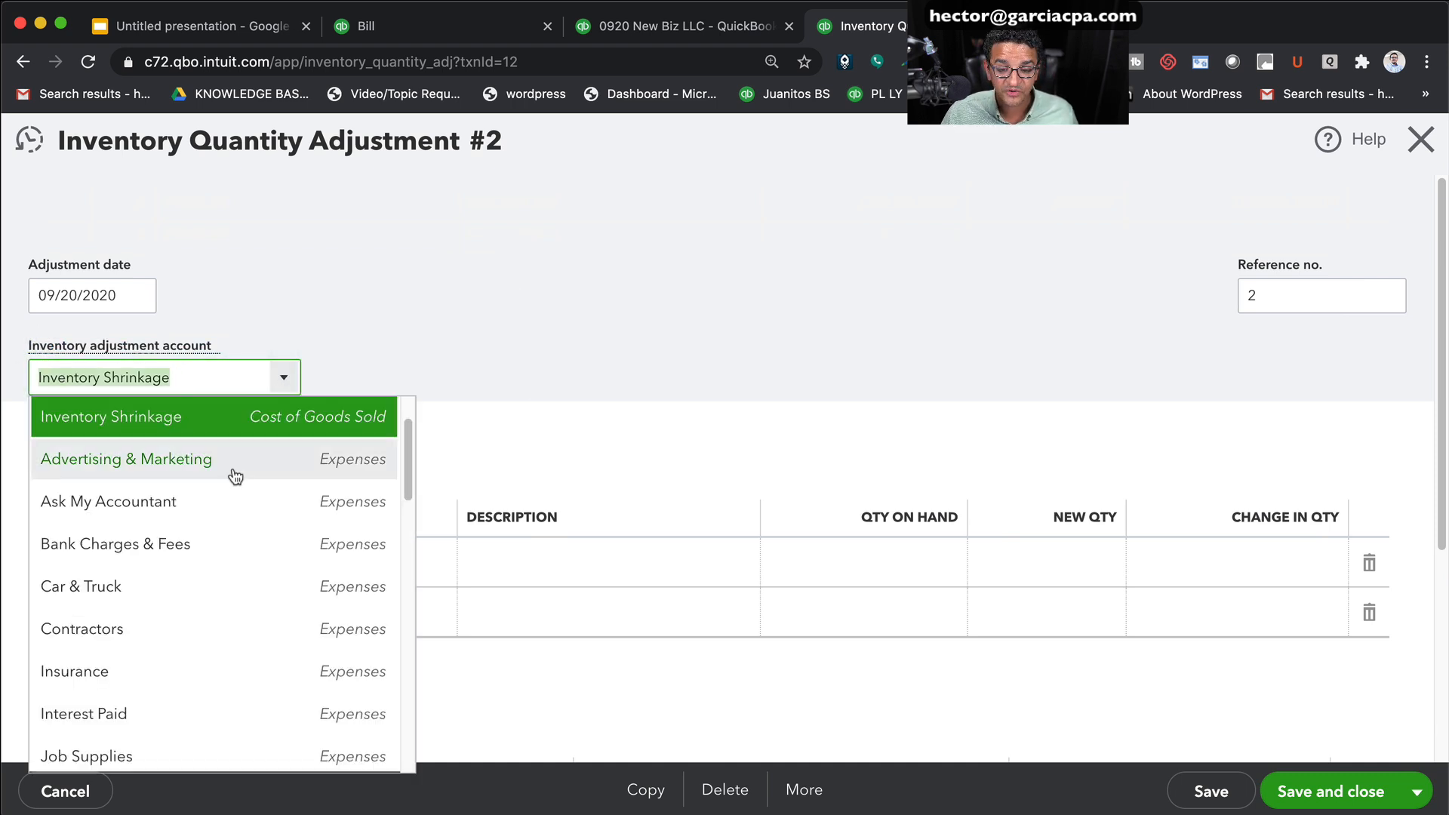
scroll(265, 462, "up", 1)
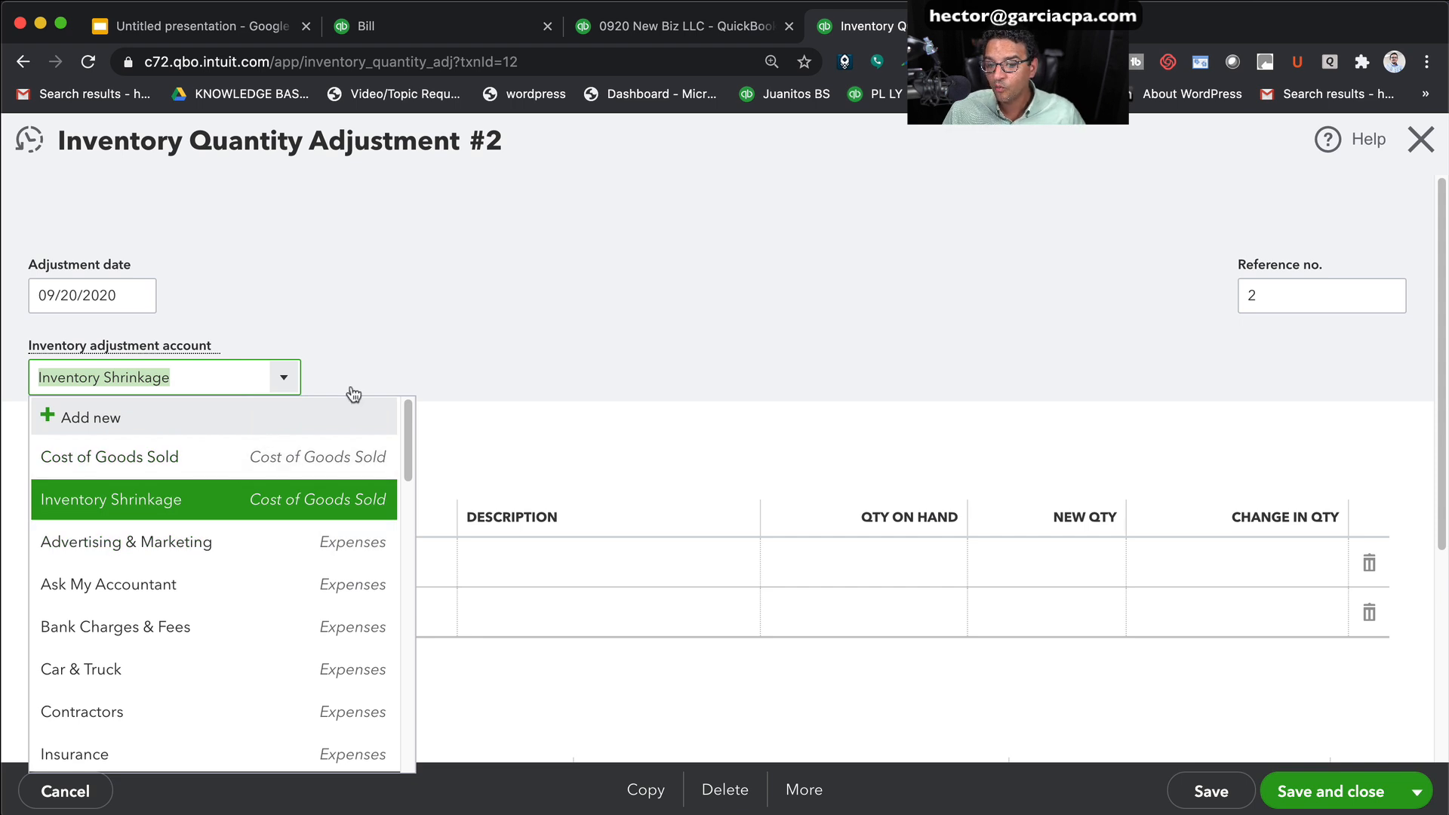
left_click(218, 462)
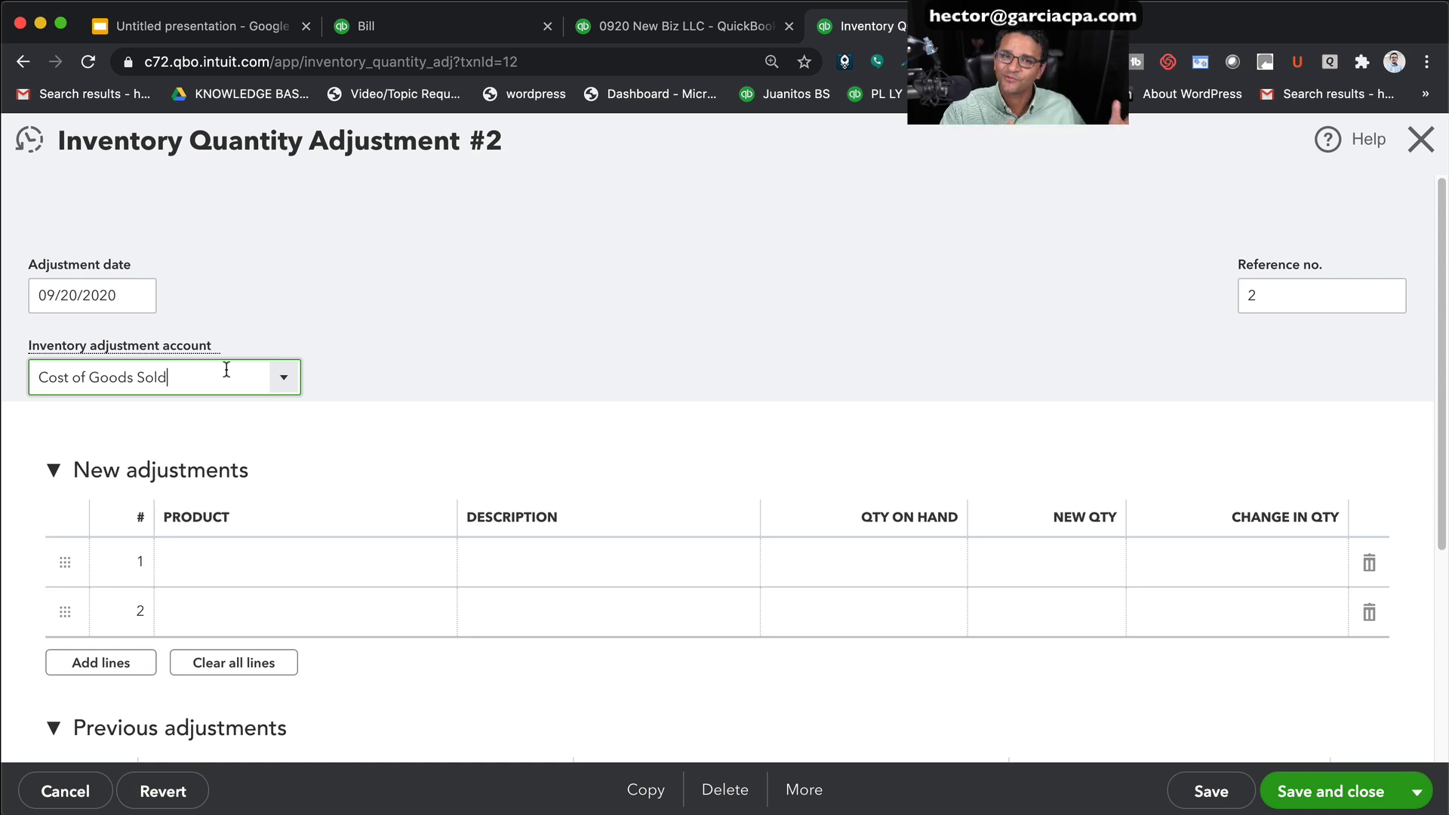
key("Tab")
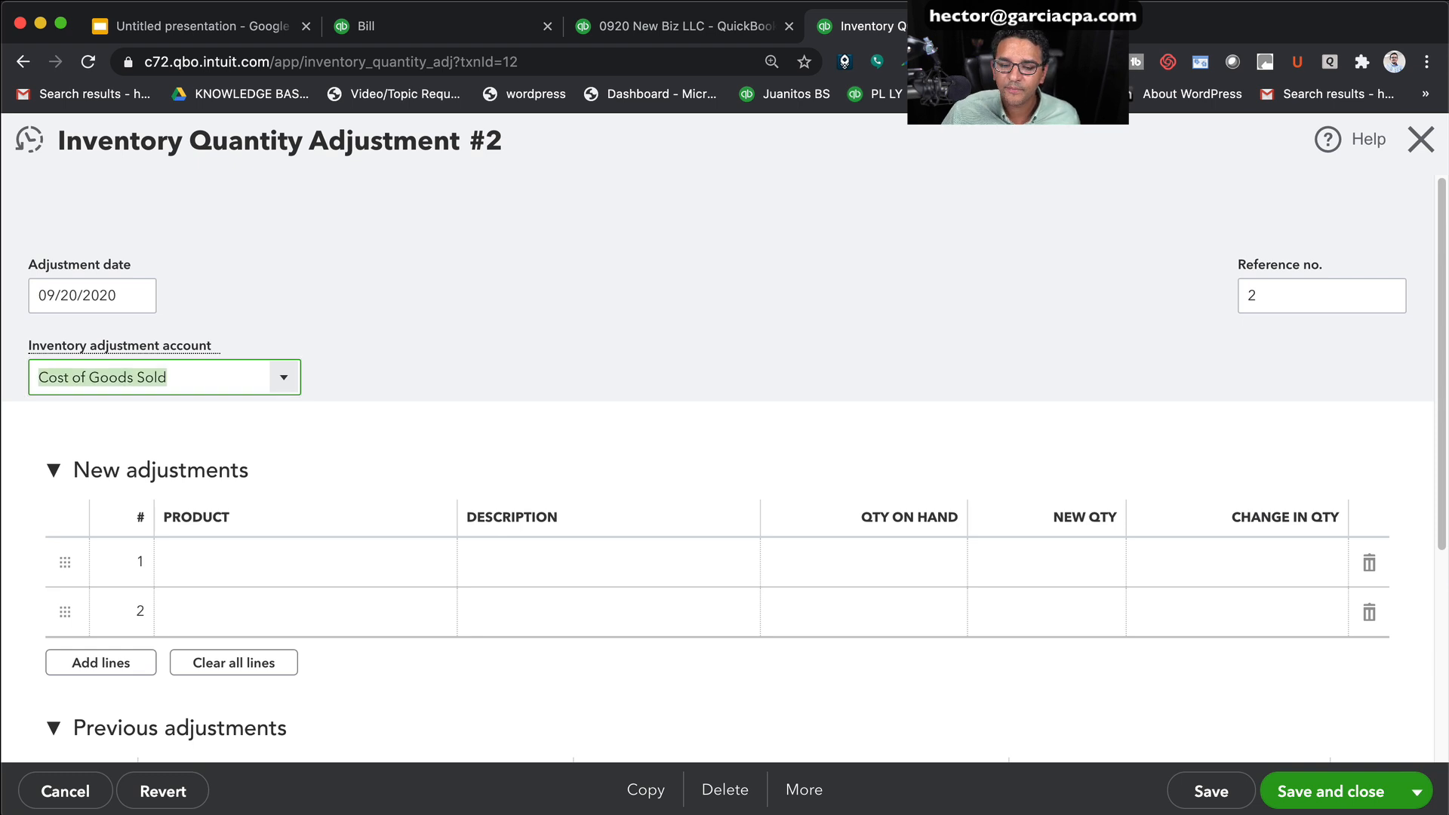
left_click(286, 385)
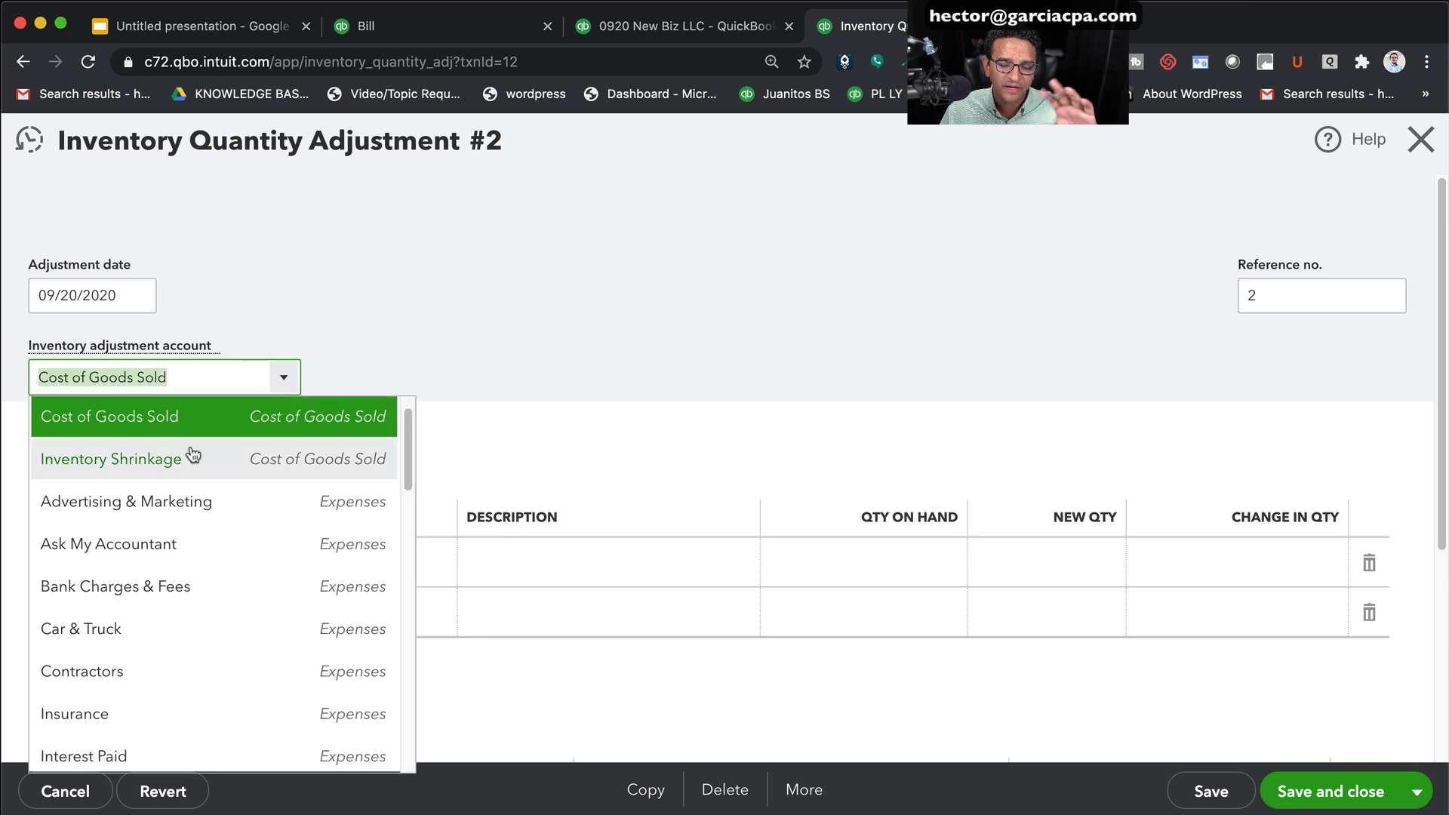
left_click(215, 415)
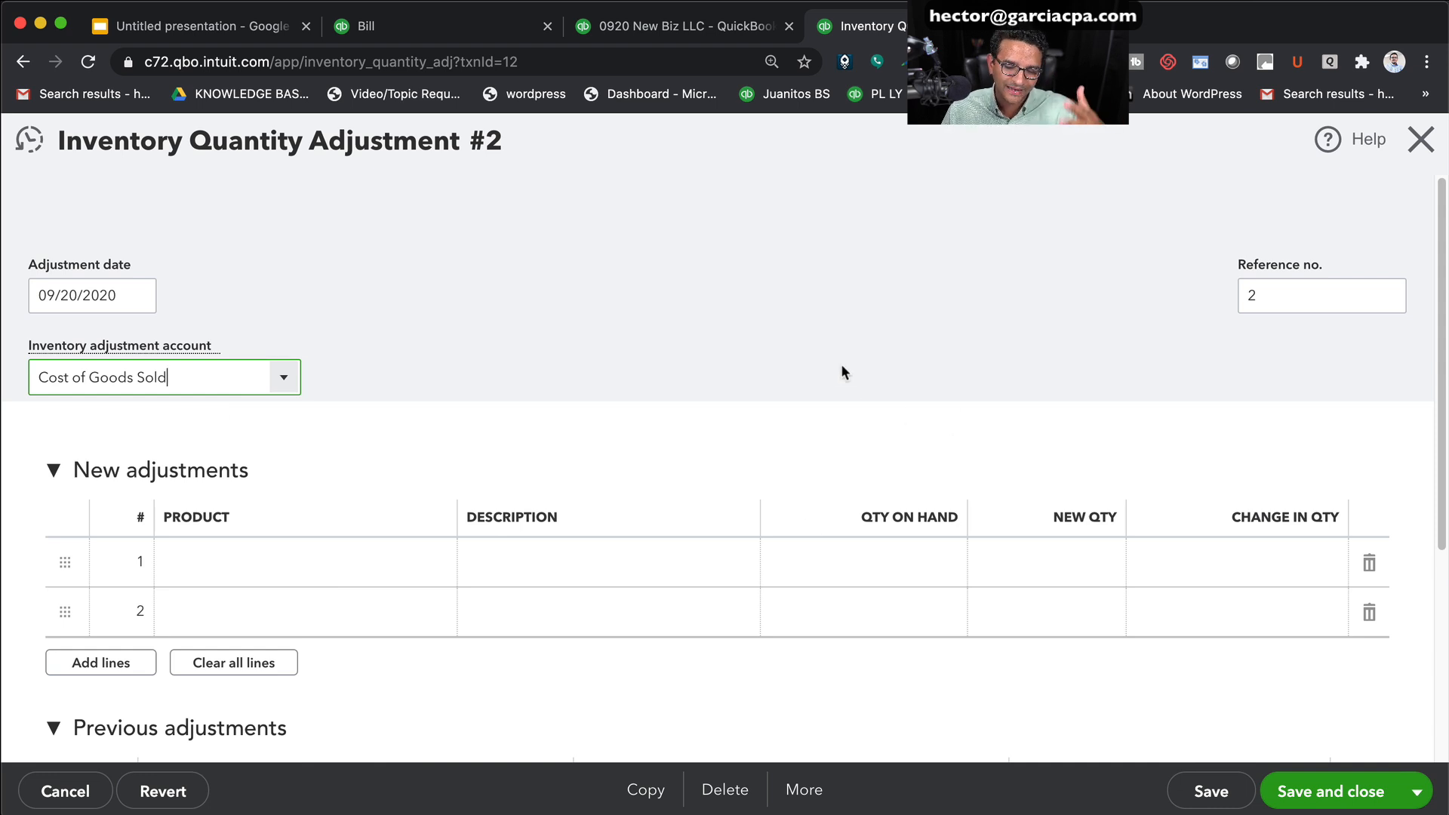
left_click(1366, 794)
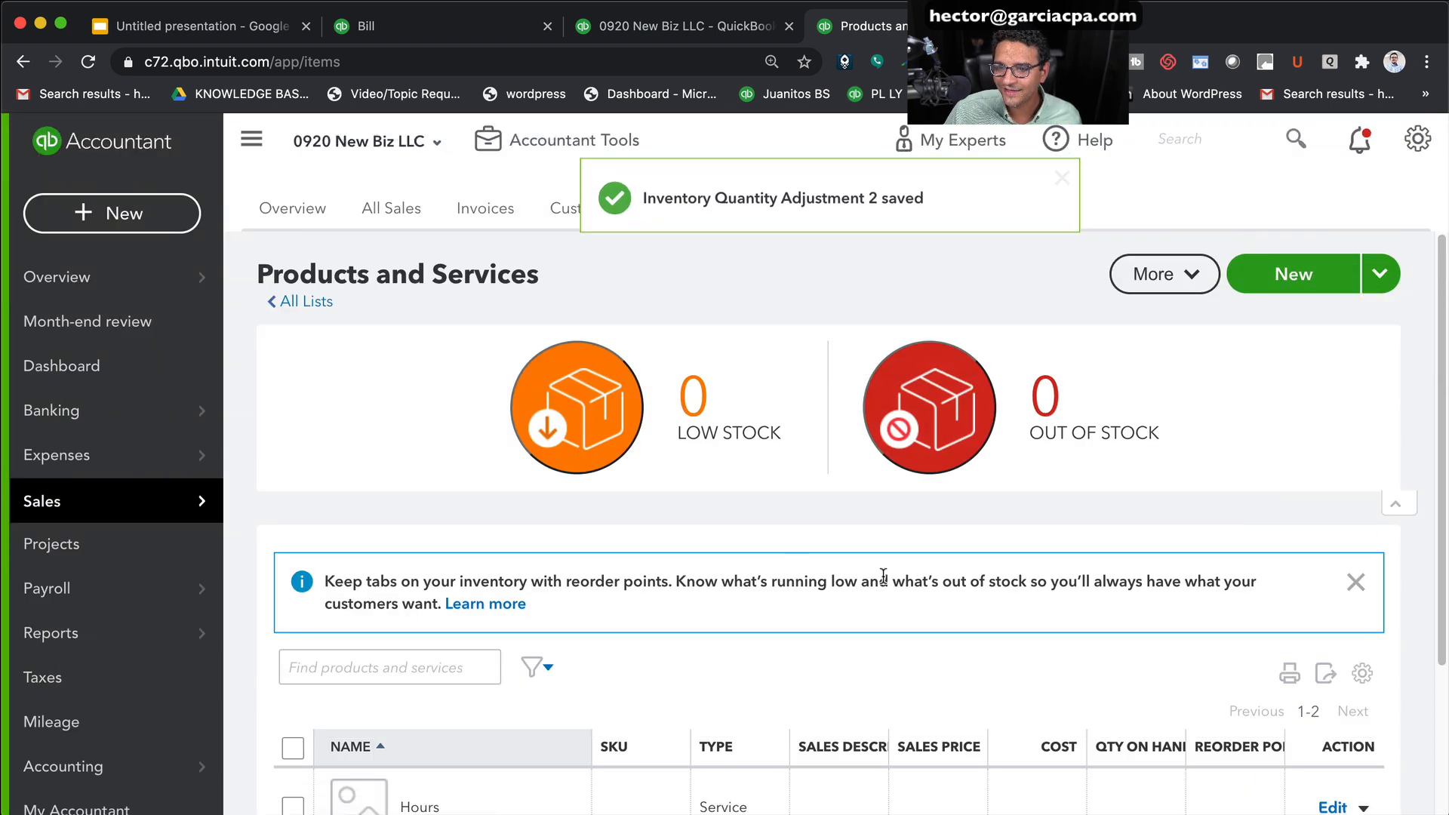
Switch to the Google Slides presentation and review the "Deleting an inventory item with a balance" and "Reconciliation Discrepancy" bullets
left_click(224, 28)
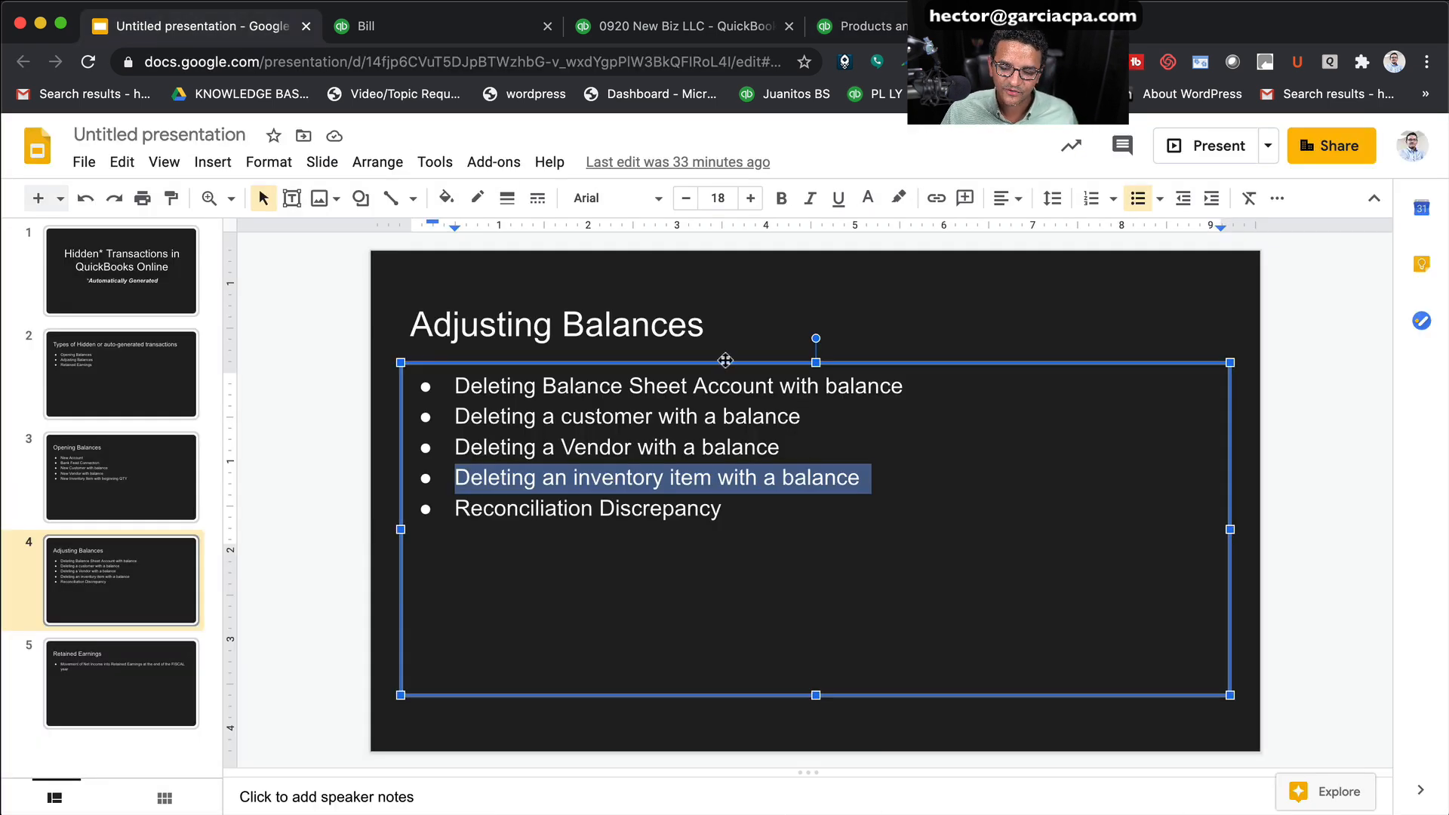
left_click(818, 495)
left_click_drag(884, 478, 405, 480)
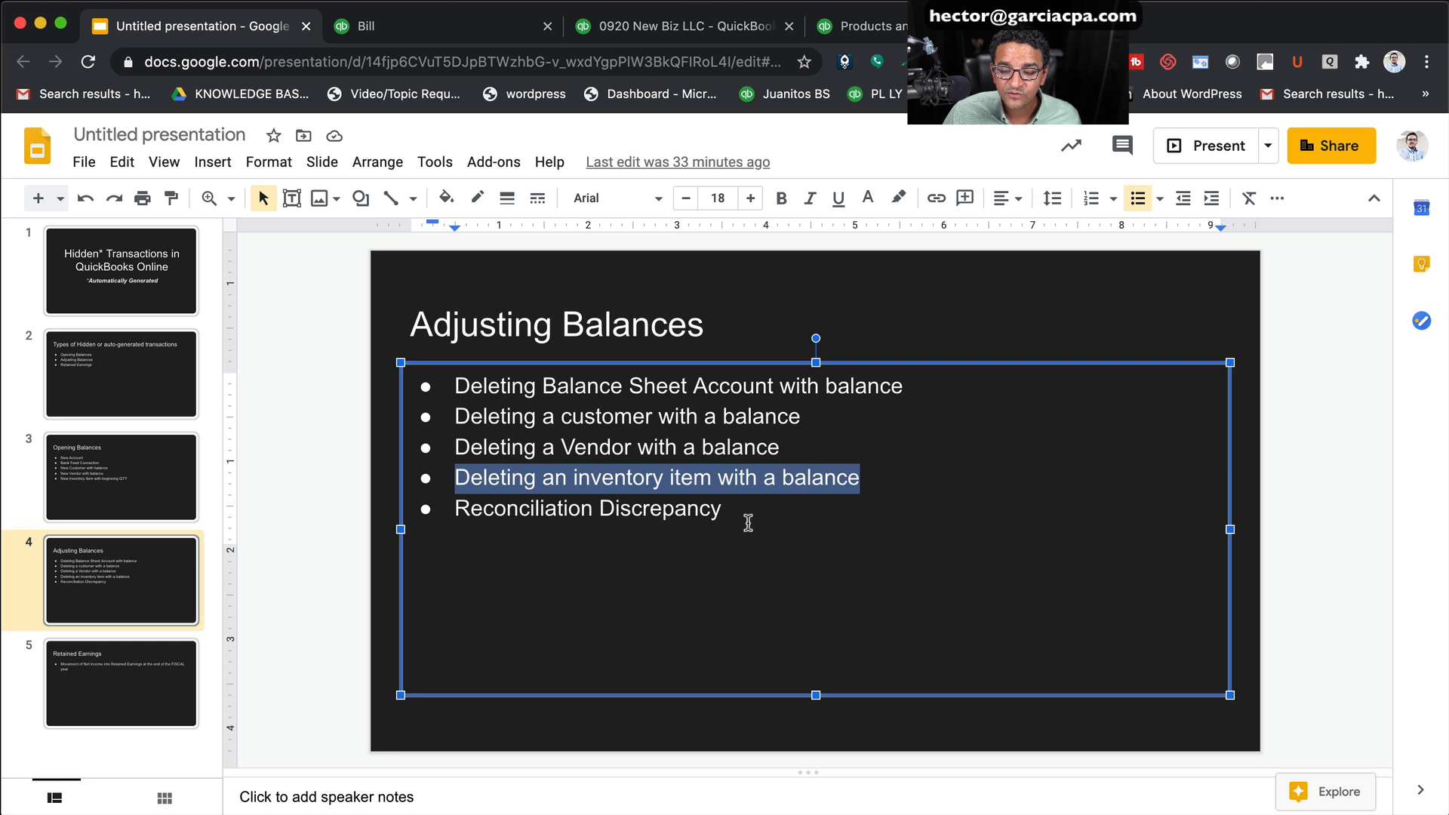
left_click_drag(747, 524, 479, 501)
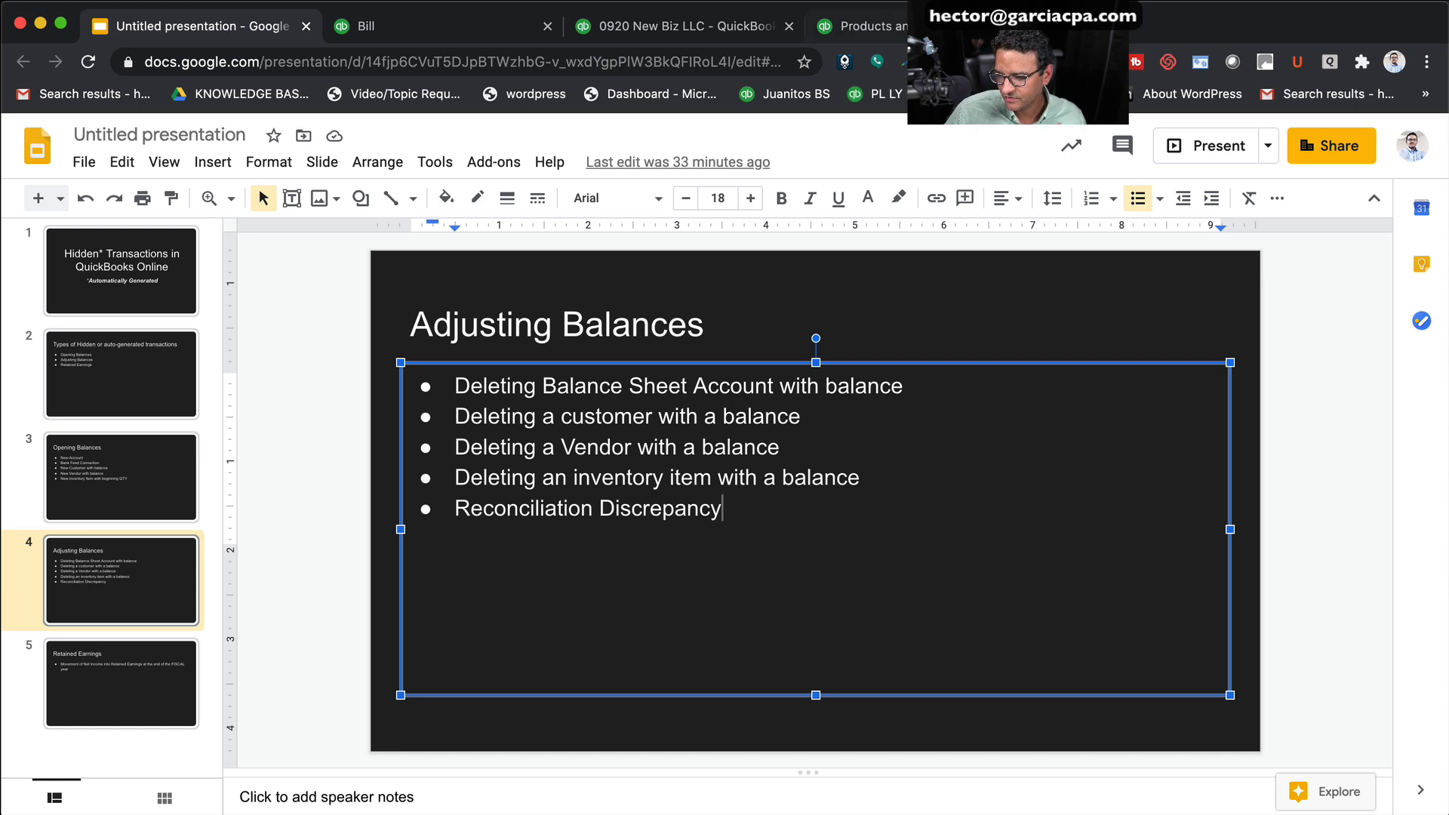
Return to QuickBooks Online and accept all seven for-review bank transactions of the Amazon Business Prime Card
left_click(903, 34)
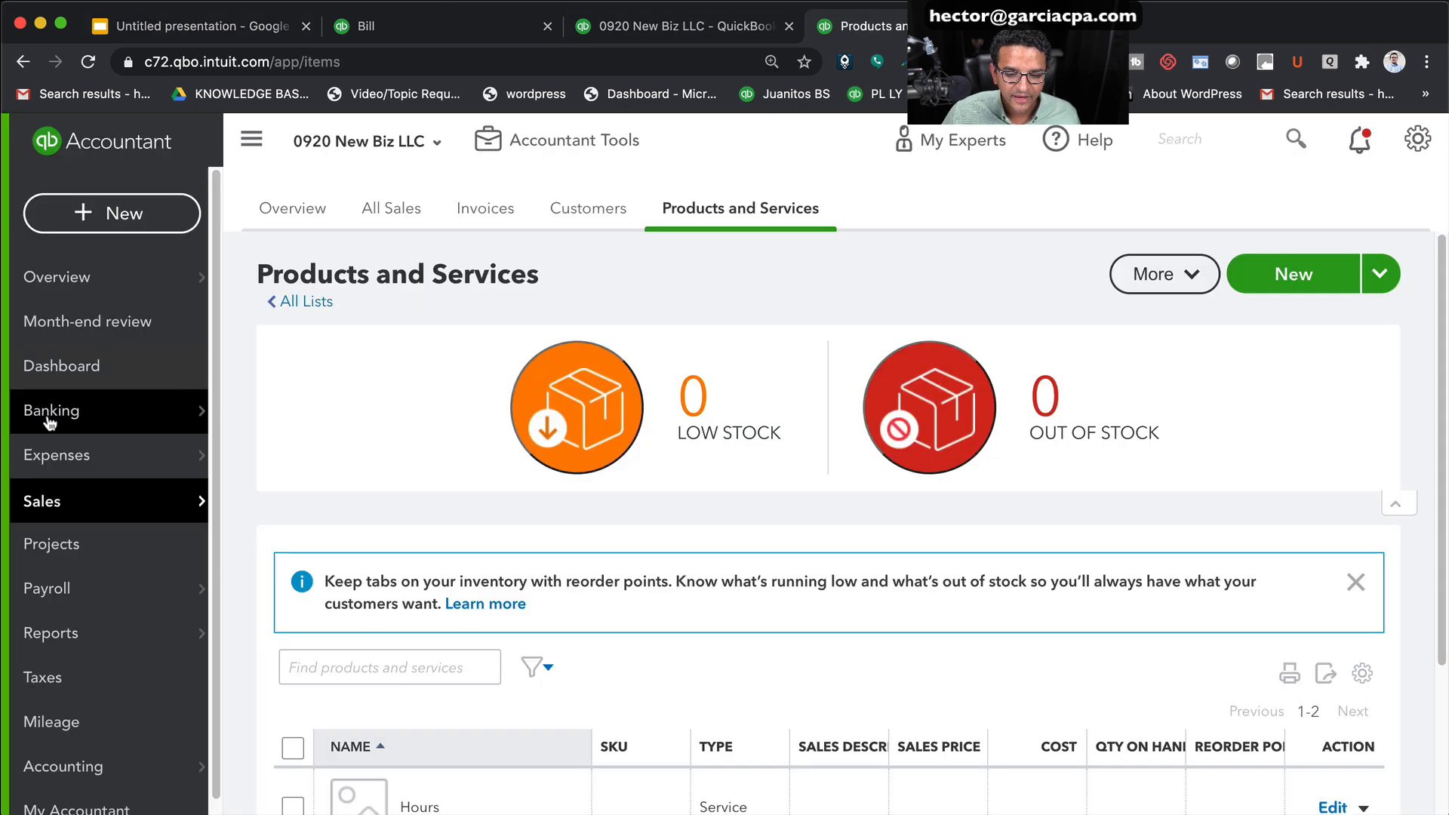
mouse_move(54, 415)
left_click(256, 414)
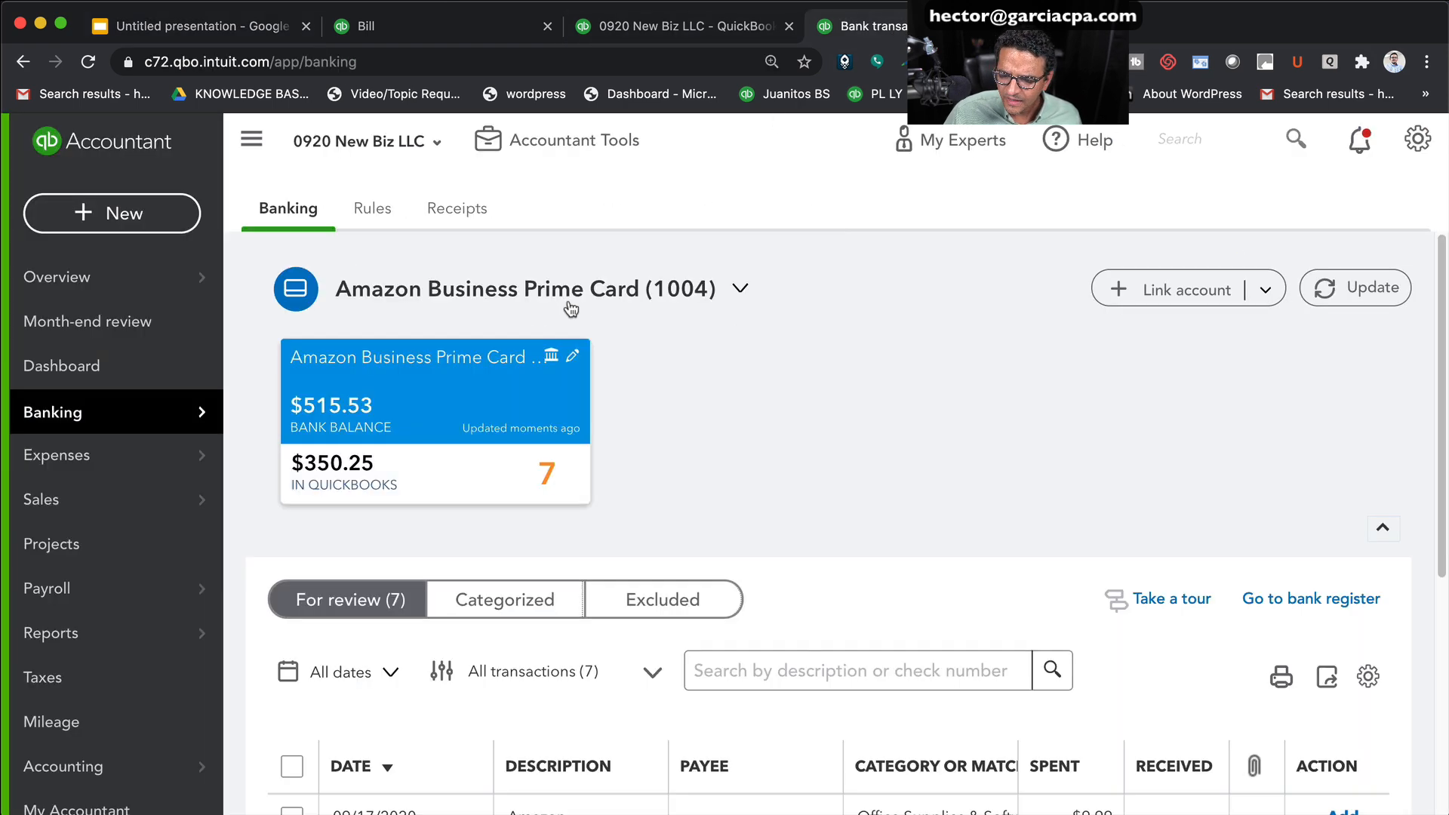
scroll(800, 630, "down", 4)
scroll(689, 541, "down", 1)
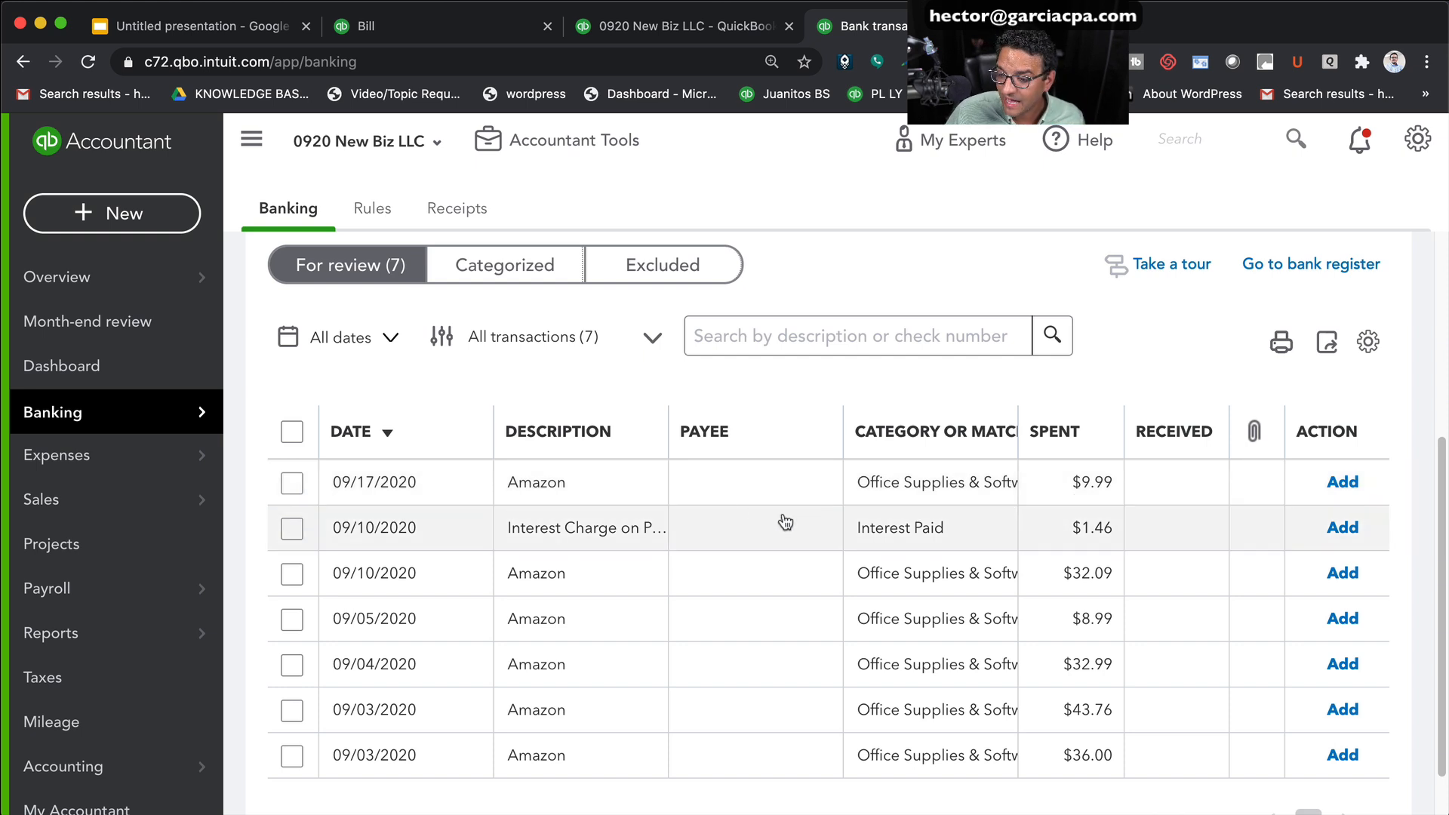
left_click(292, 432)
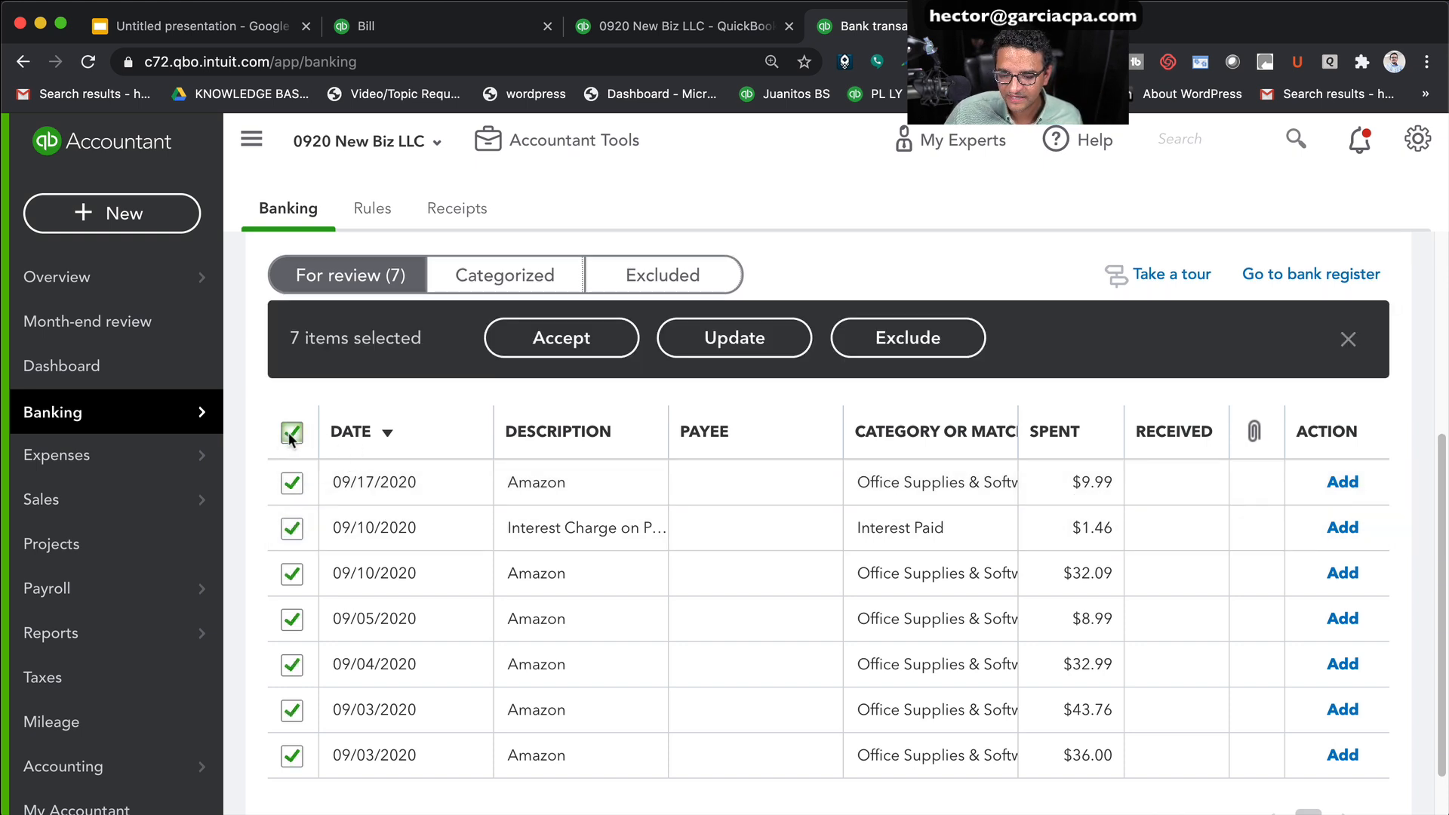
left_click(634, 341)
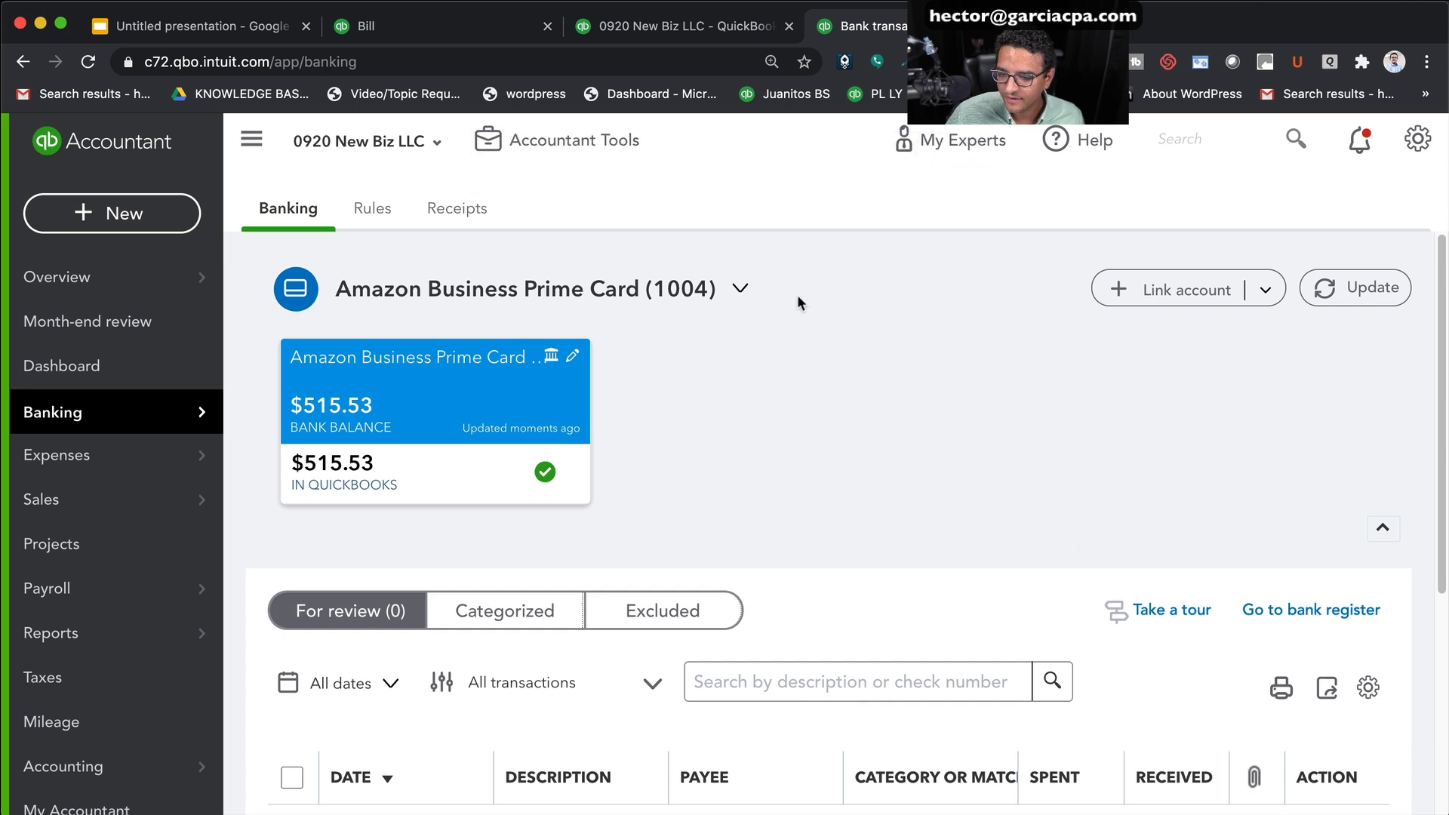
Open the Reconcile tool, go through its introduction, and select the Amazon Business Prime Card as the account to reconcile
left_click(1401, 154)
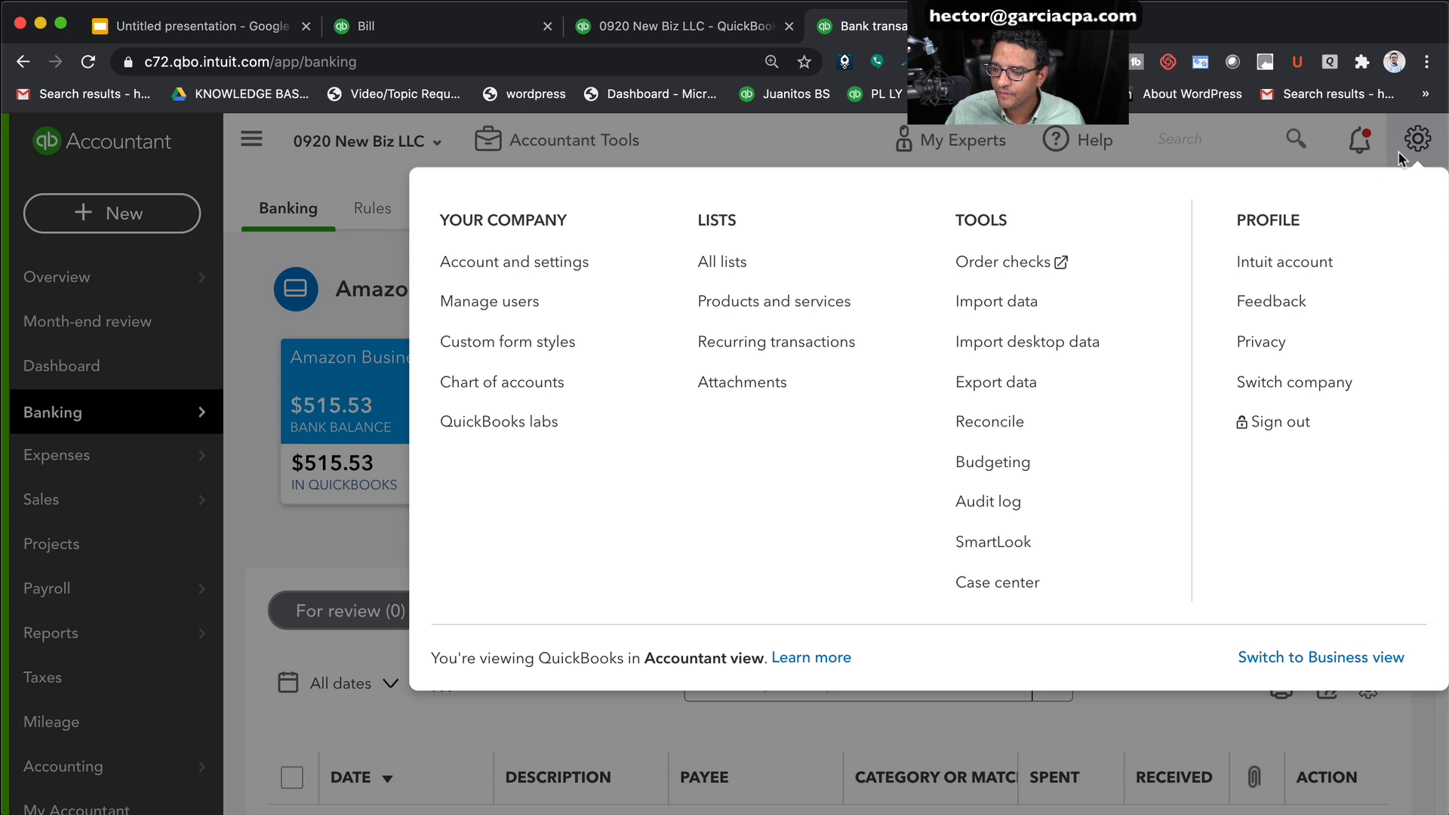
left_click(989, 421)
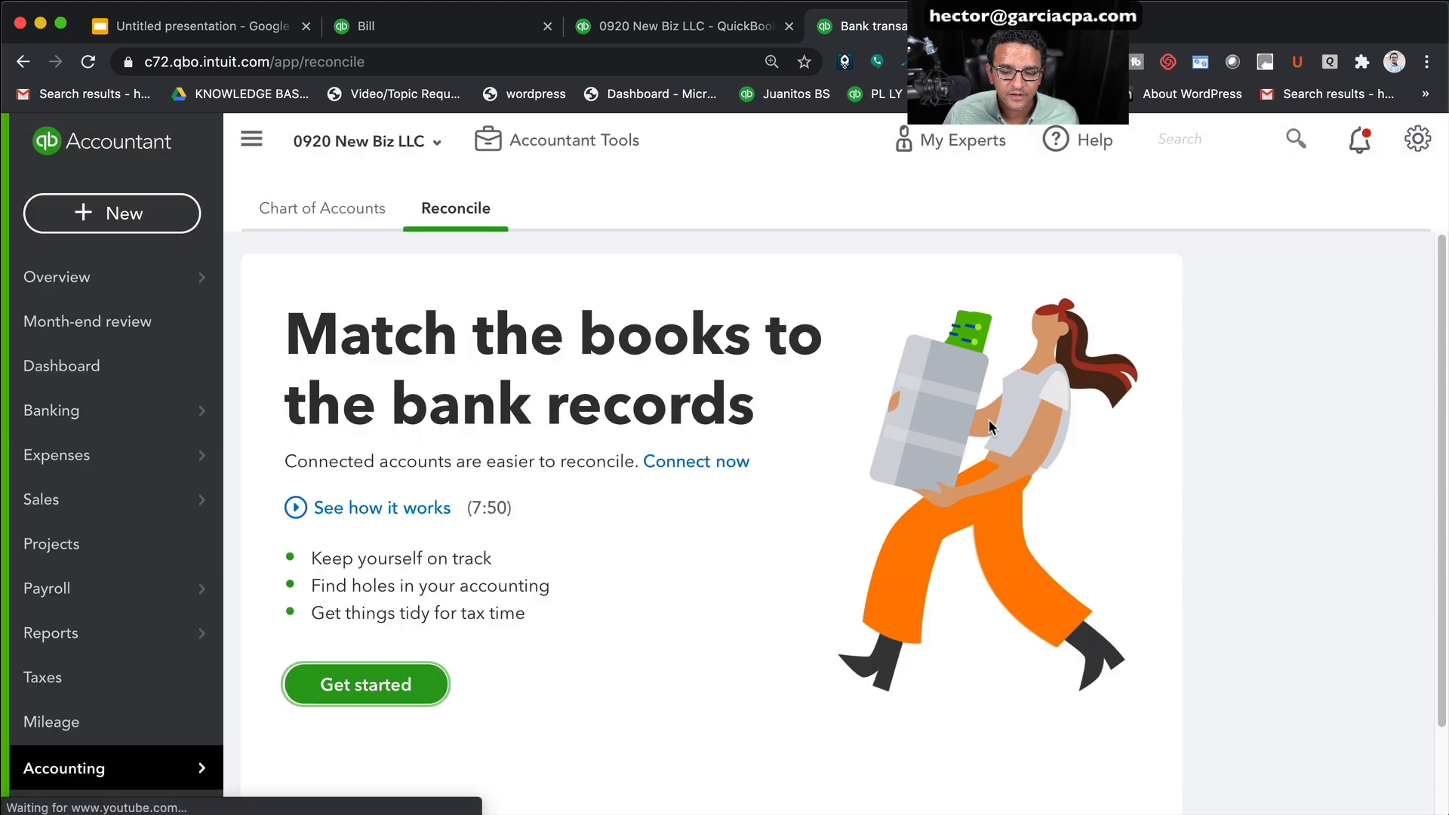
left_click(433, 685)
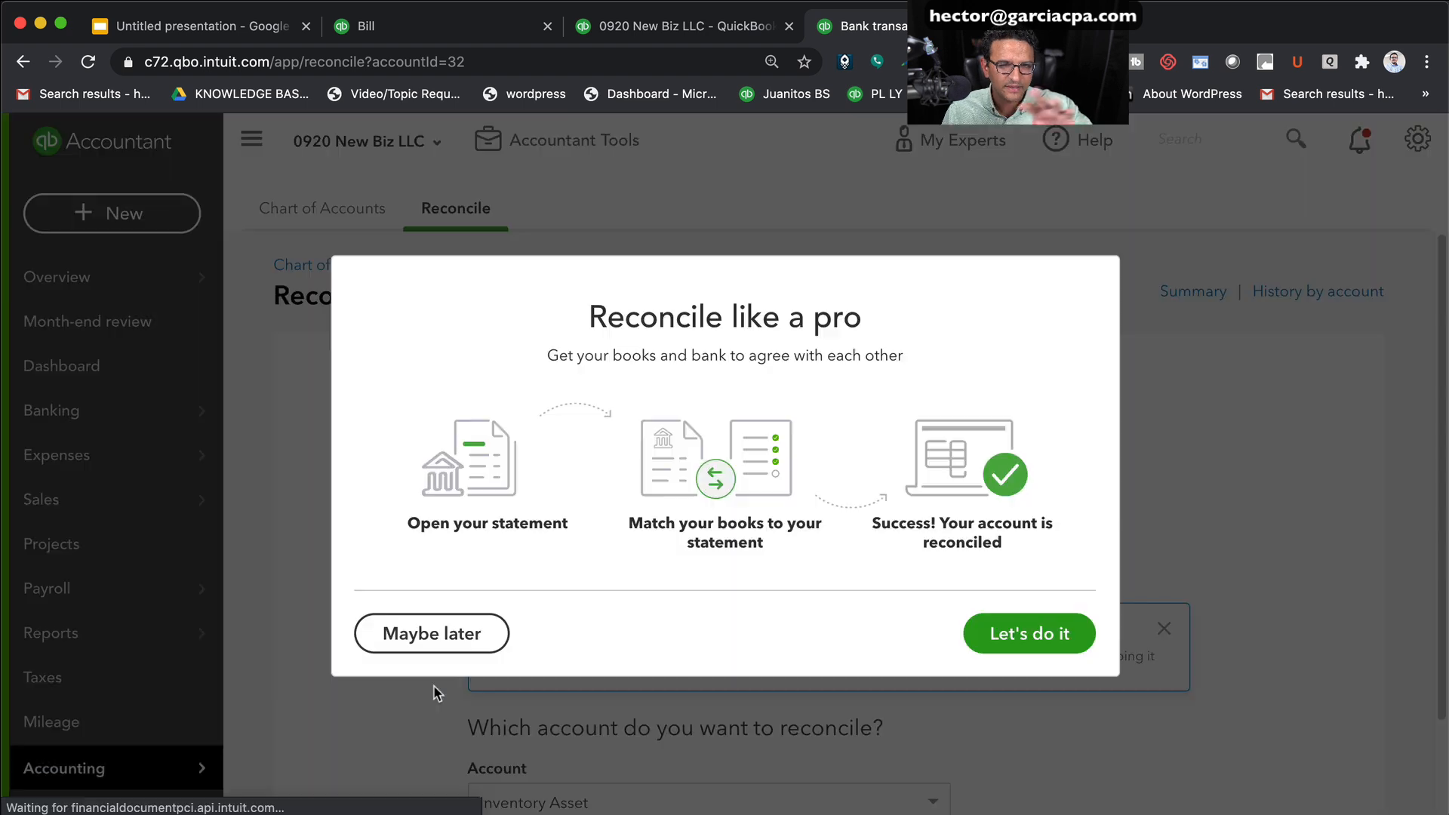
left_click(1012, 640)
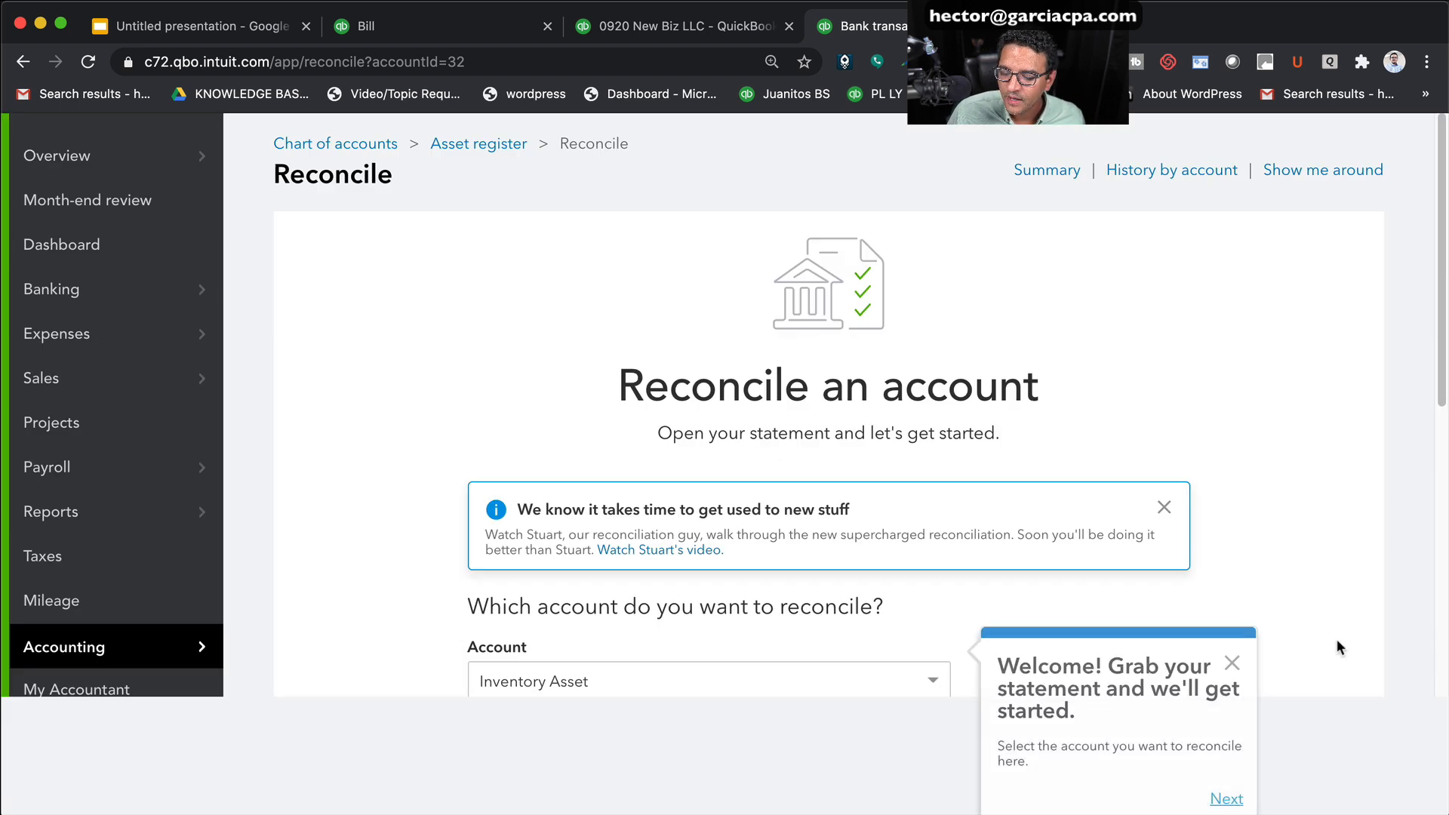
left_click(1226, 798)
scroll(990, 741, "down", 2)
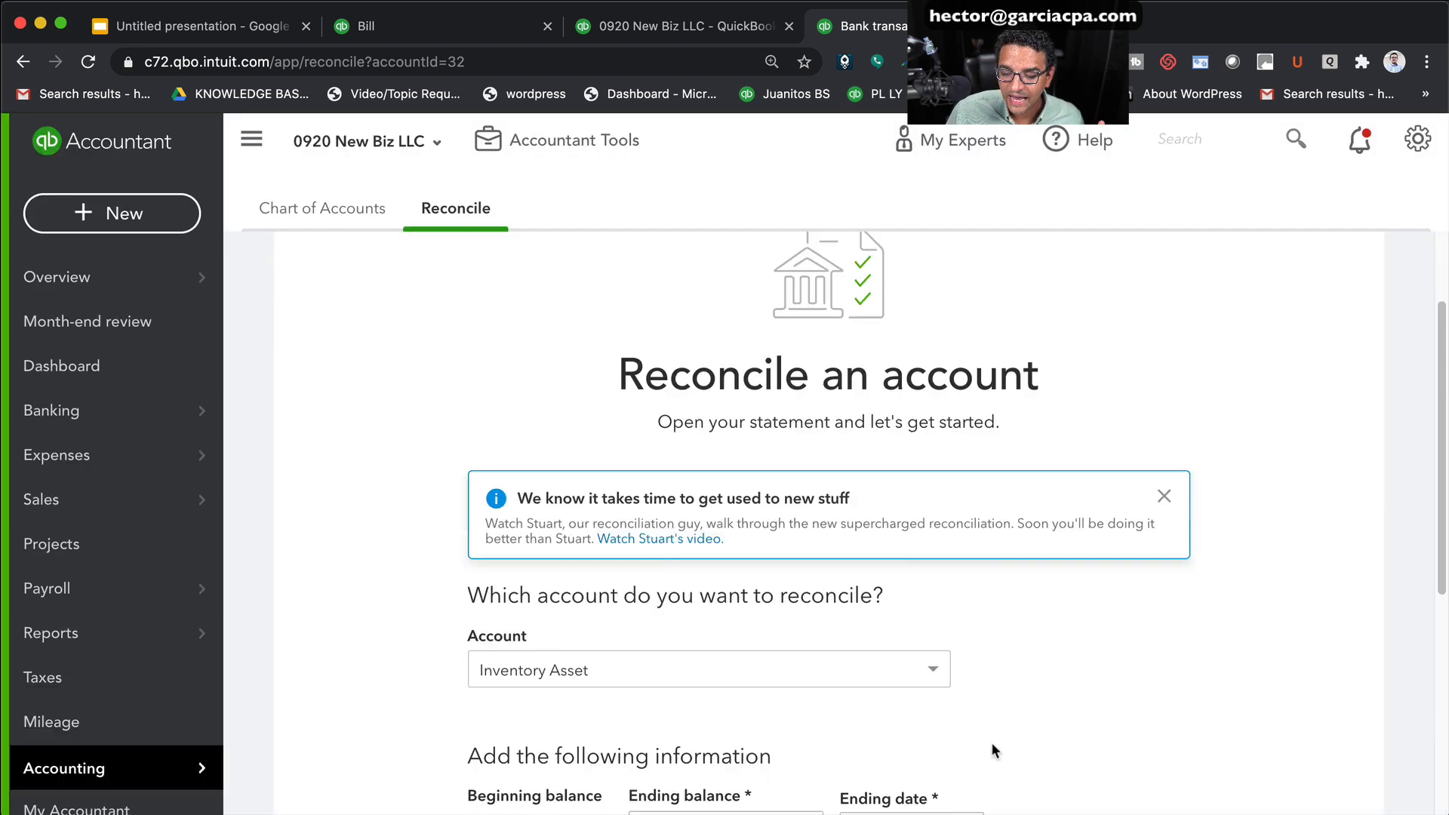
left_click(939, 664)
scroll(656, 755, "down", 1)
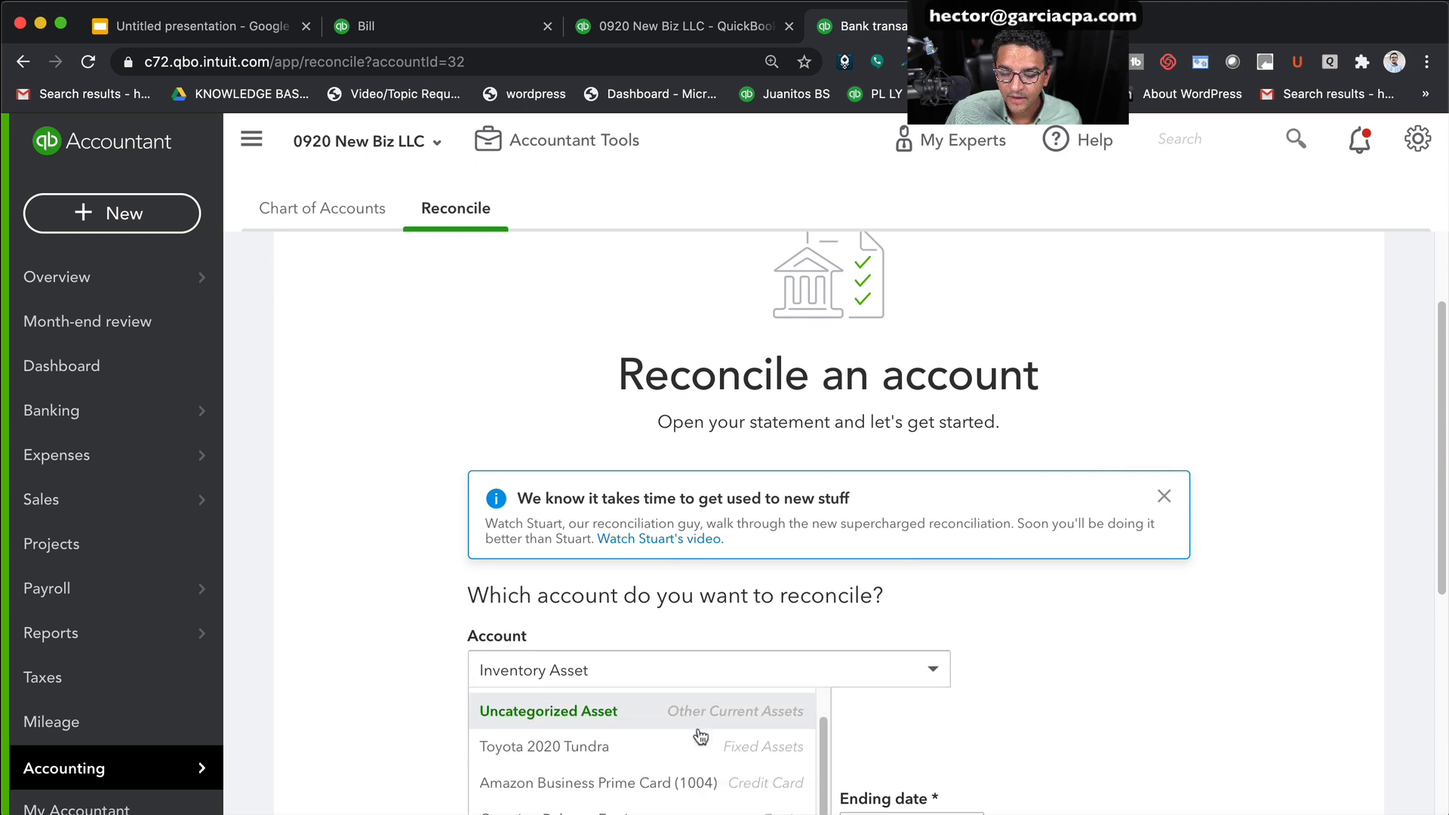
left_click(659, 788)
scroll(1104, 678, "down", 1)
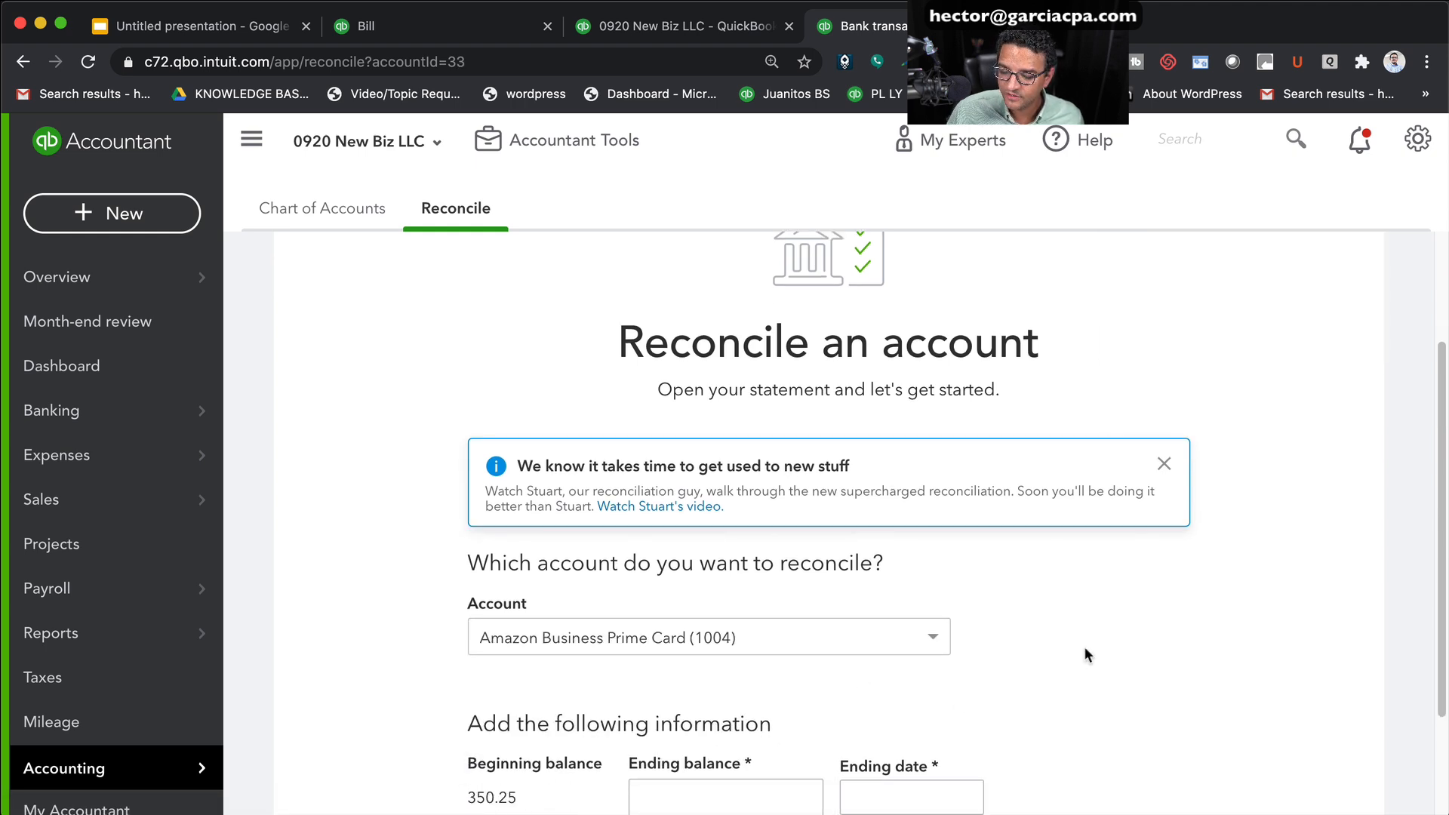
Enter an ending balance of 600.00 and an ending date of 09/30/2020, and start reconciling
scroll(1082, 649, "down", 1)
left_click(636, 763)
type("6000")
left_click(874, 764)
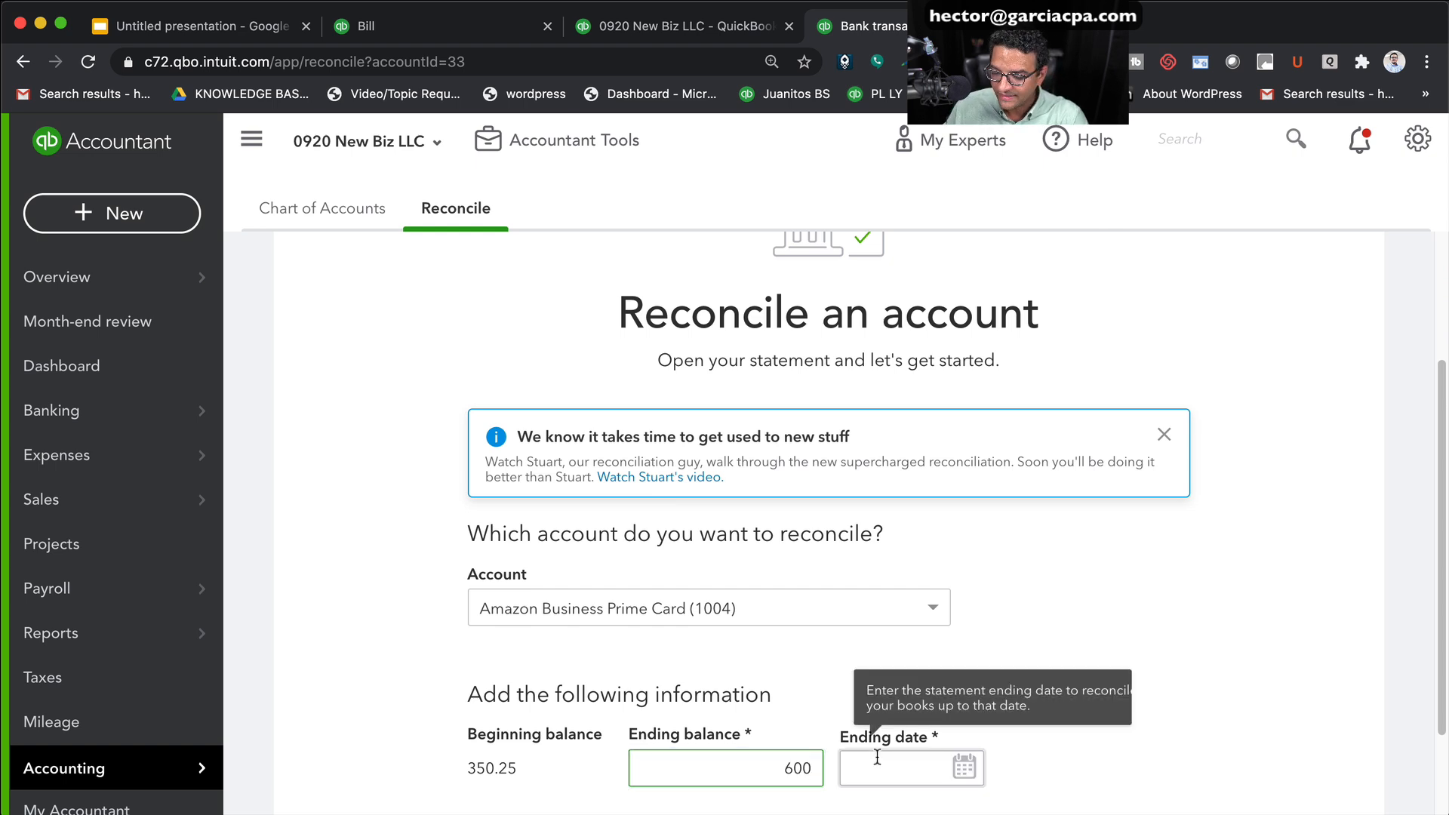
type("09302020")
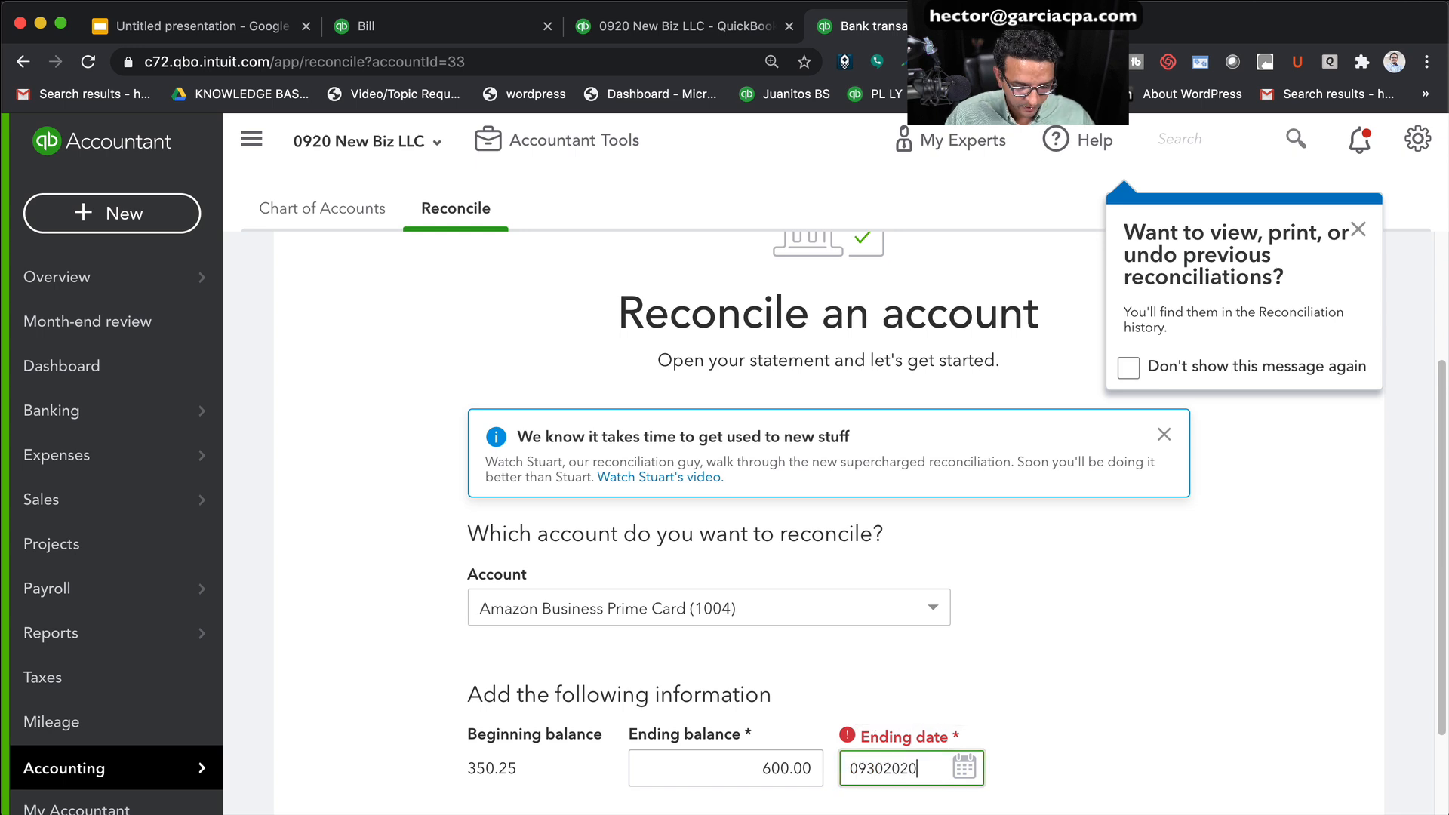
key("Tab")
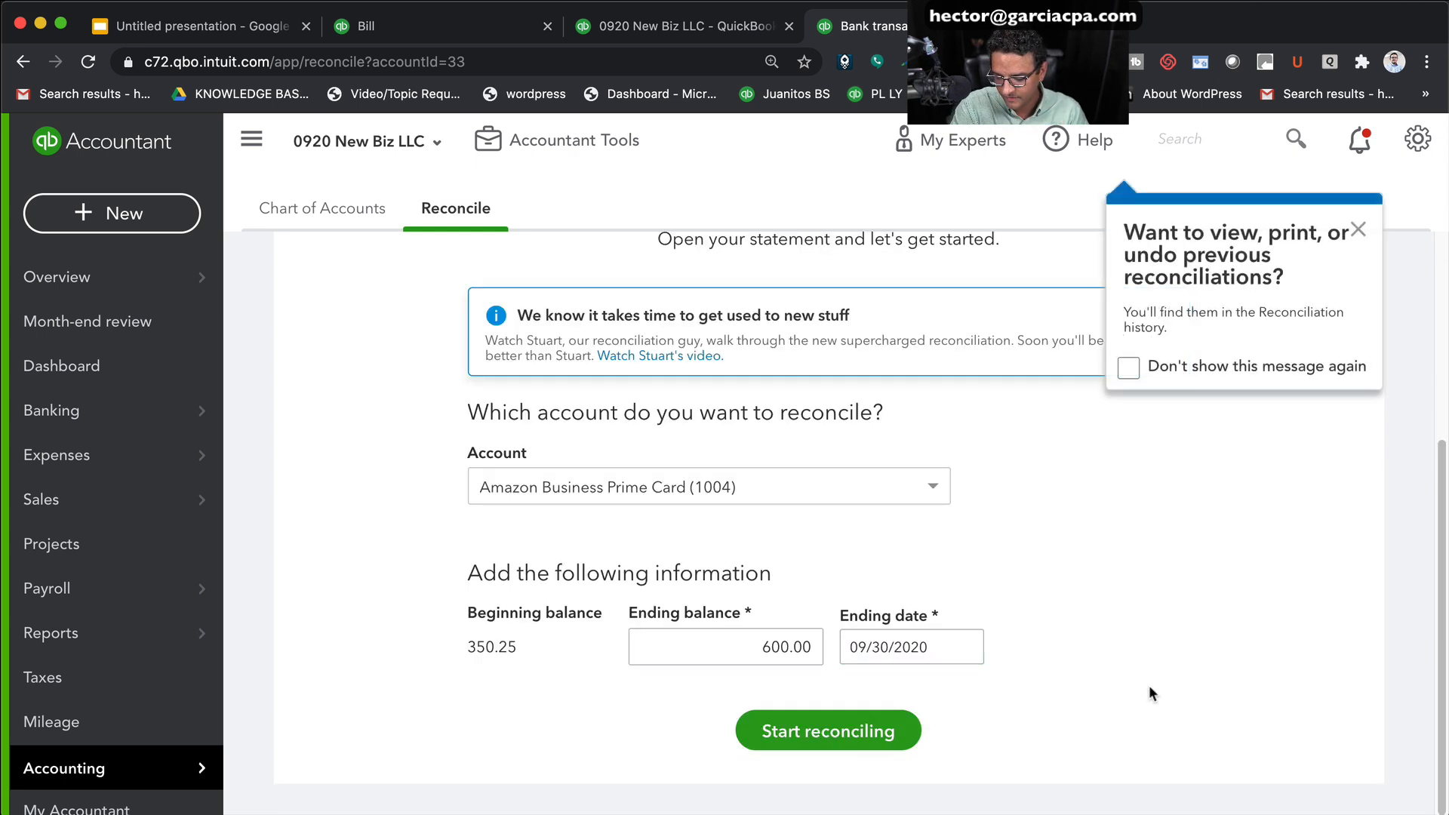
left_click(828, 731)
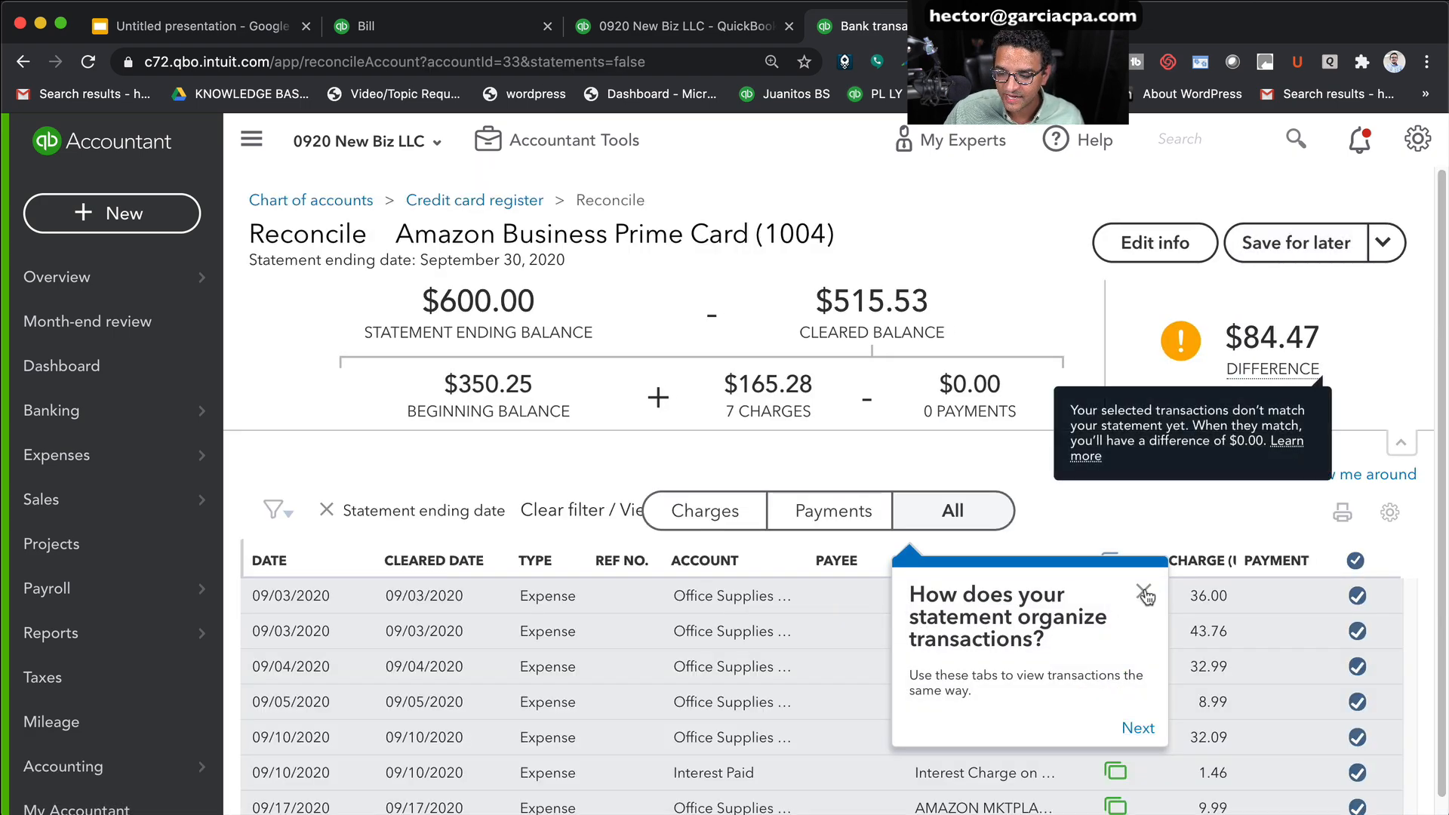
Dismiss the guided-tour tips and review the reconciliation's difference amount and the available ways to finish or save it
left_click(1144, 592)
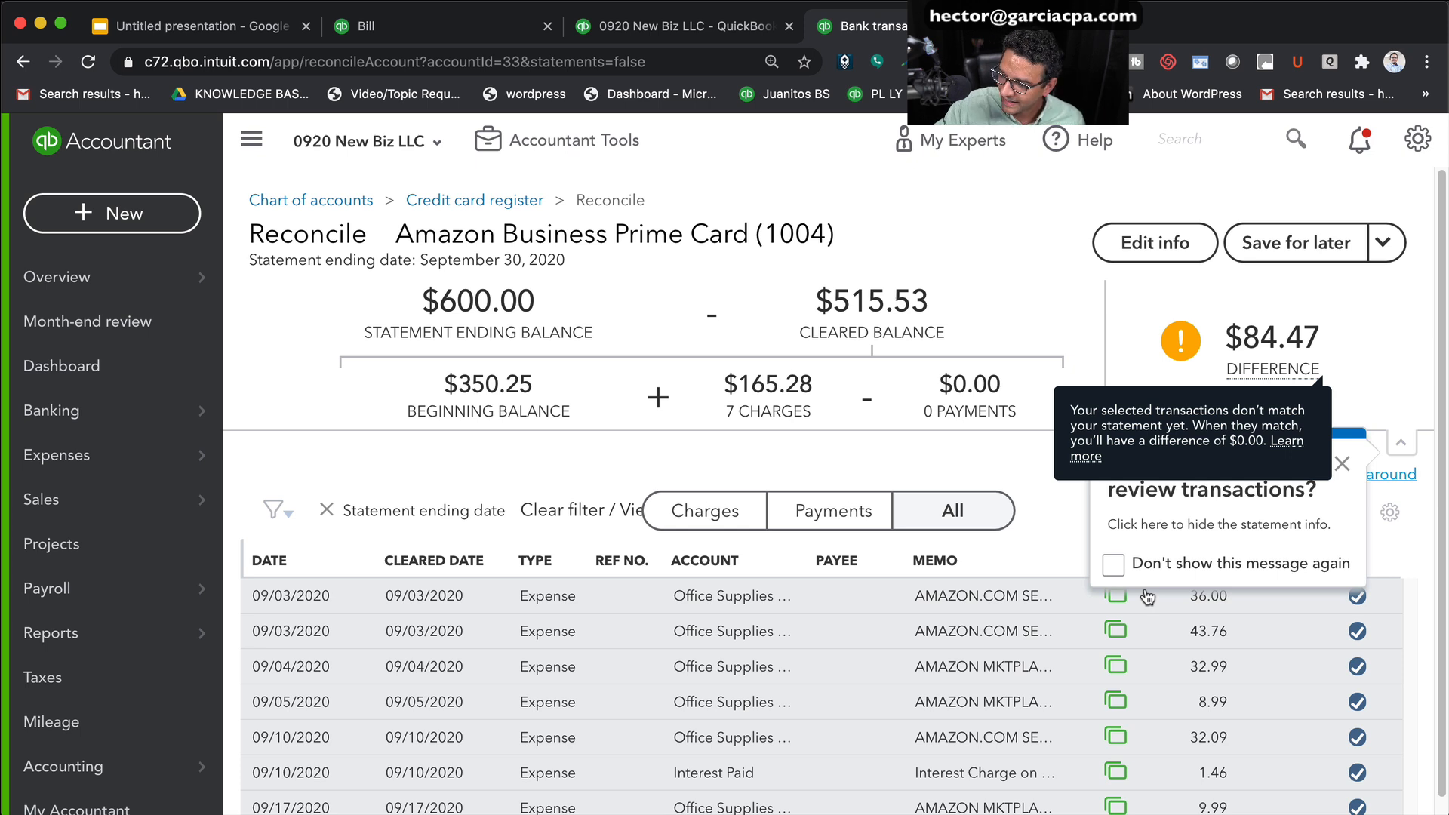
left_click(1343, 464)
scroll(1434, 580, "down", 1)
left_click(1329, 516)
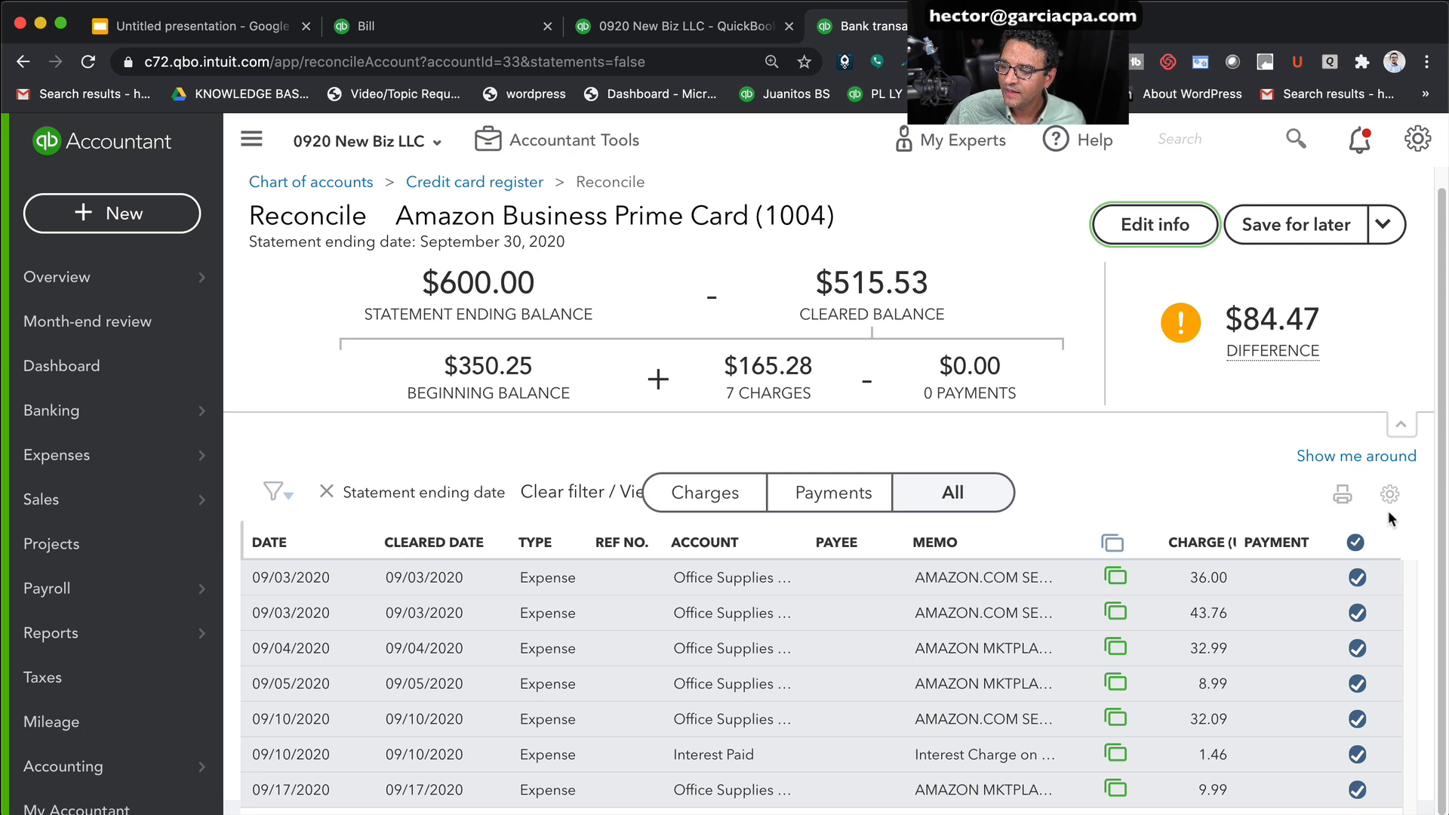
left_click(1385, 225)
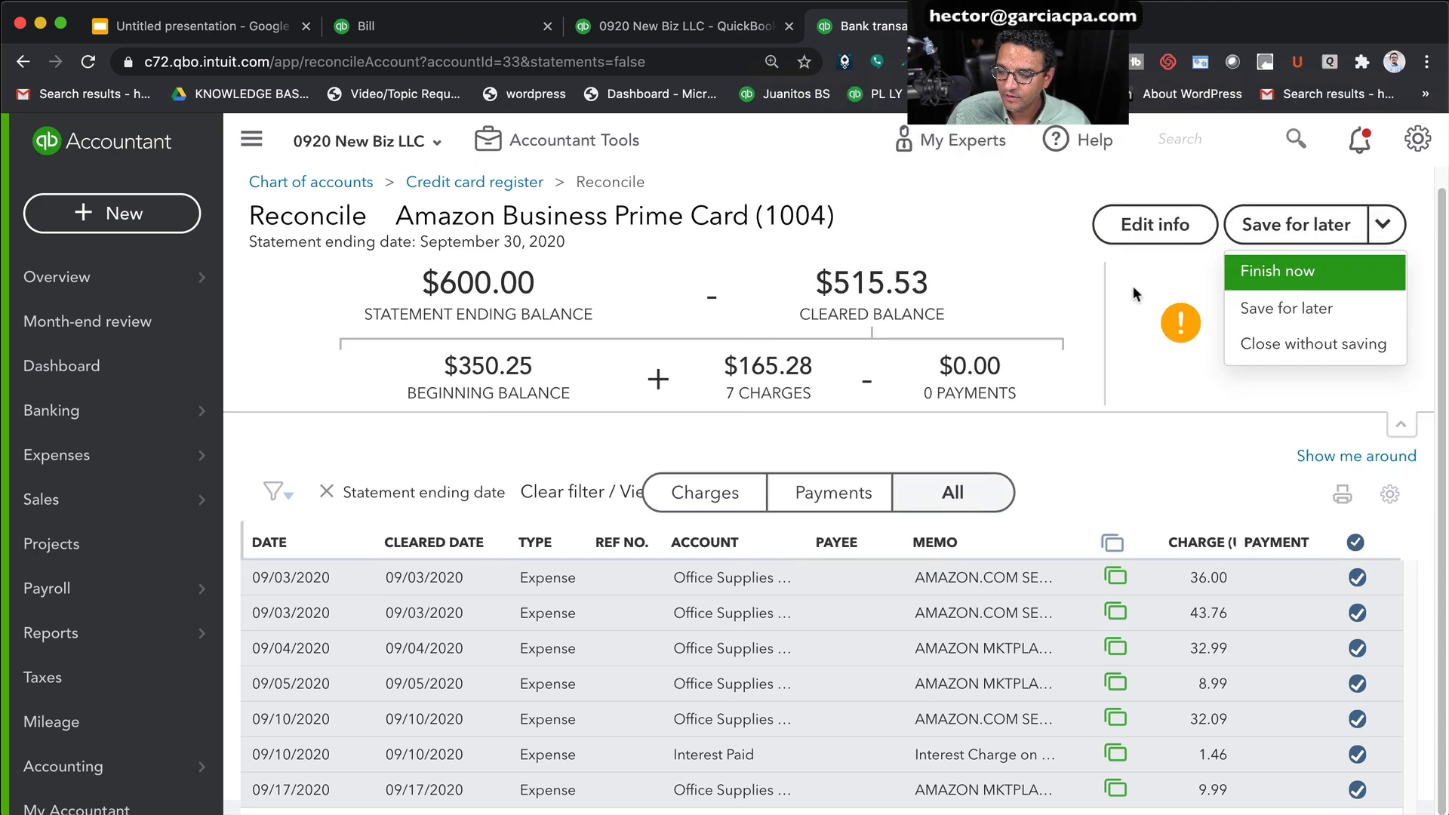
left_click(1137, 290)
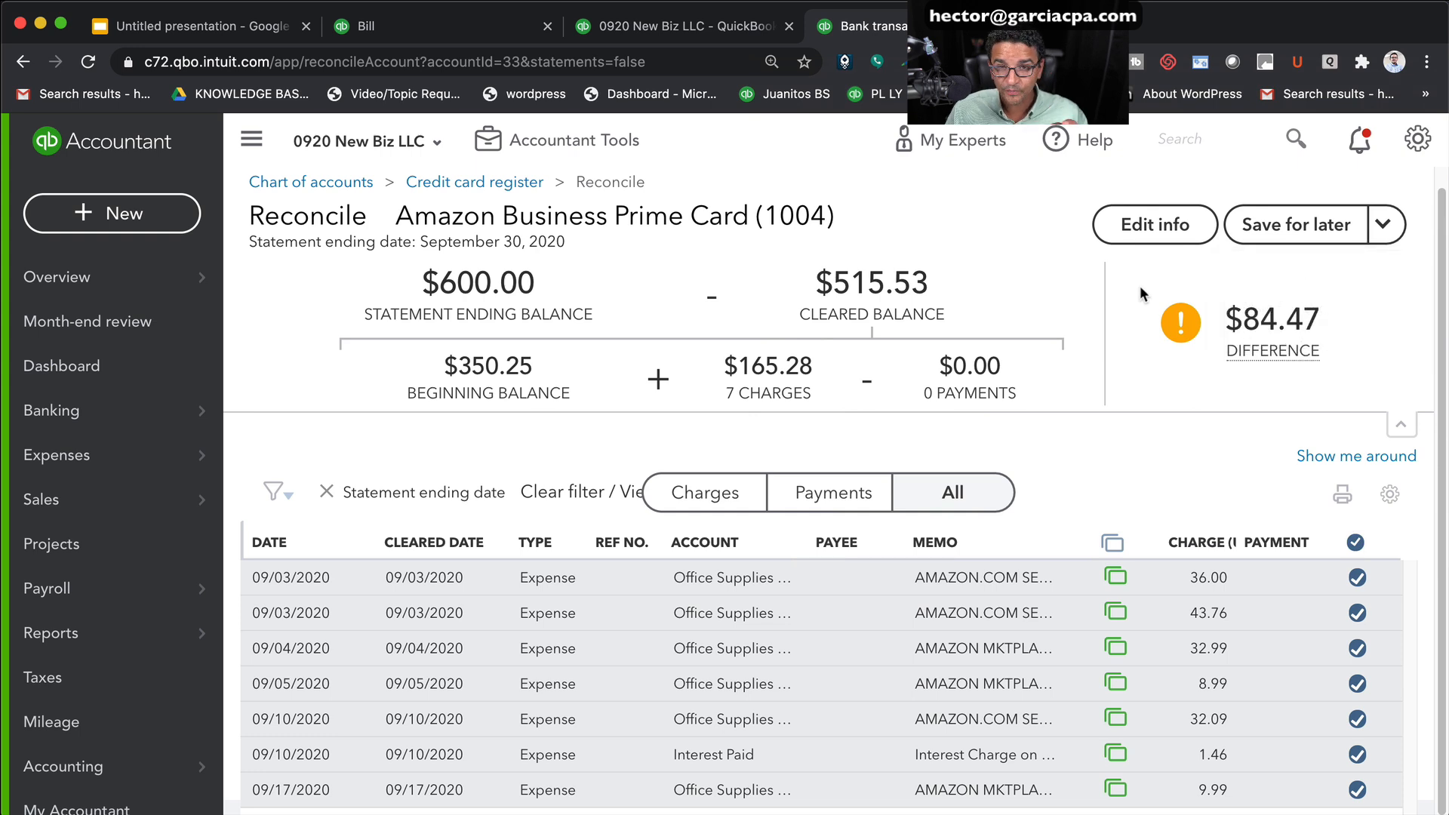
mouse_move(1227, 321)
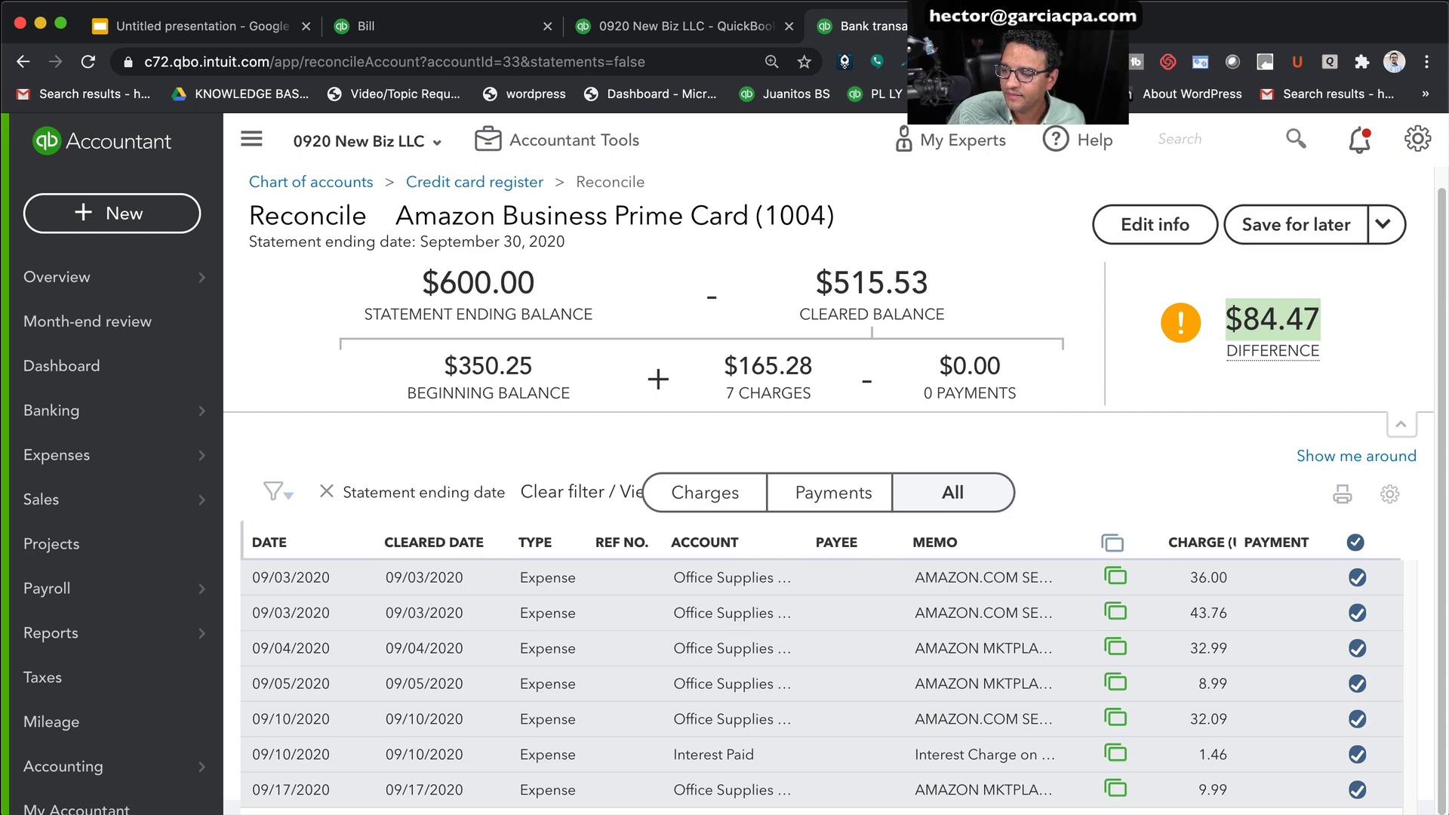
Finish the Amazon Business Prime Card reconciliation by adding an adjustment dated 09/30/2020, and dismiss the closing messages
left_click(1396, 239)
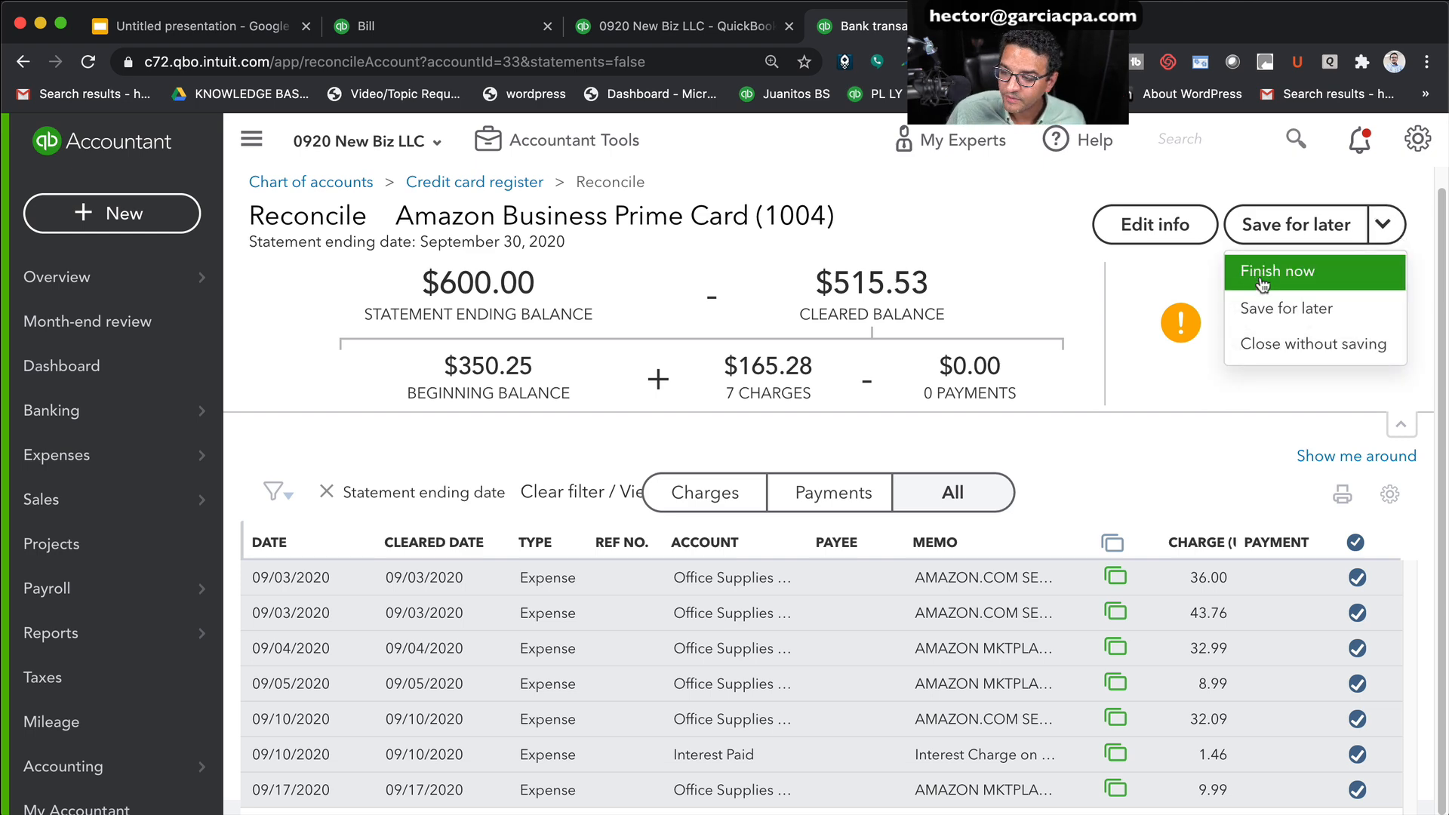
left_click(1288, 290)
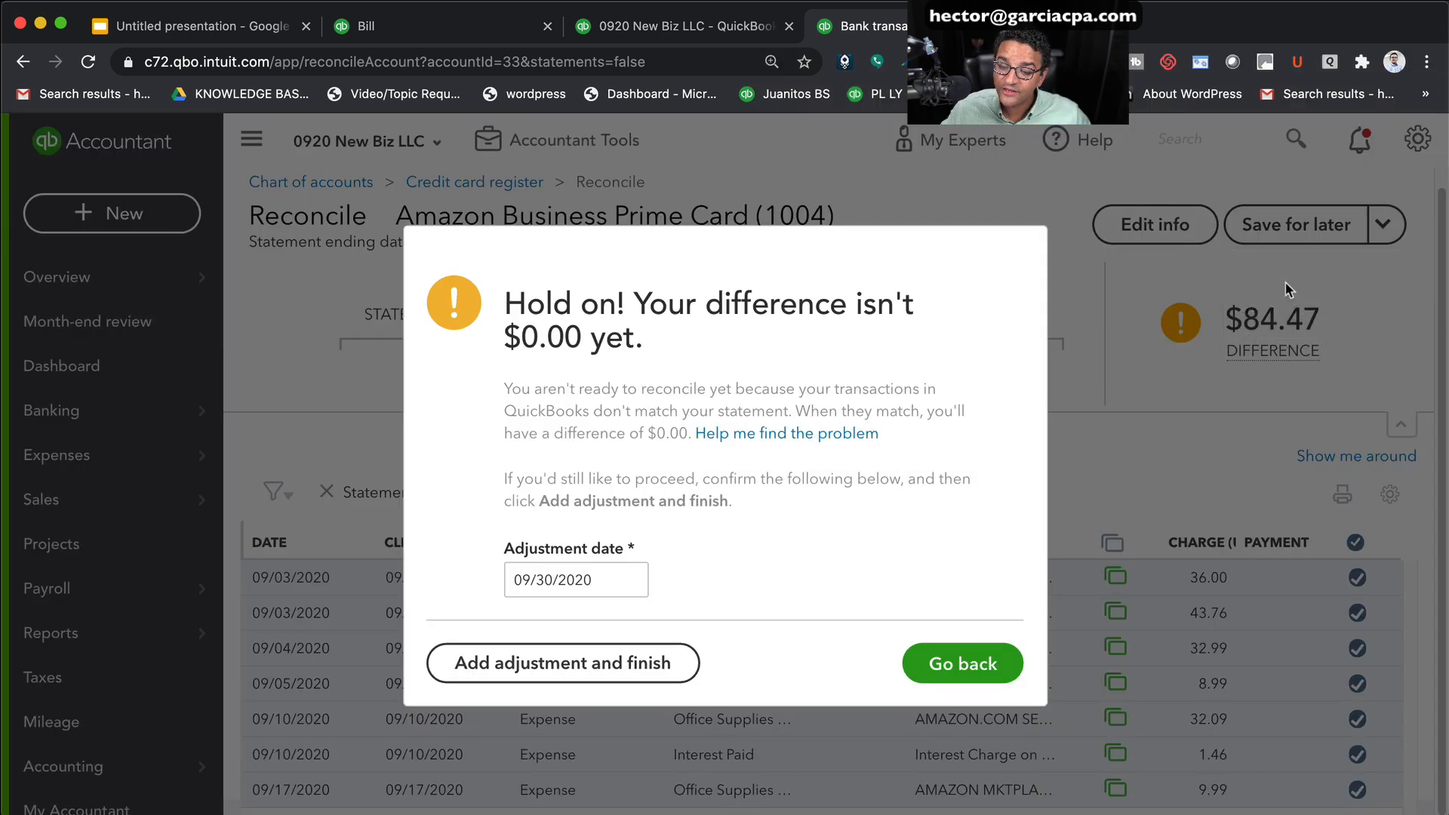
left_click_drag(501, 312, 895, 345)
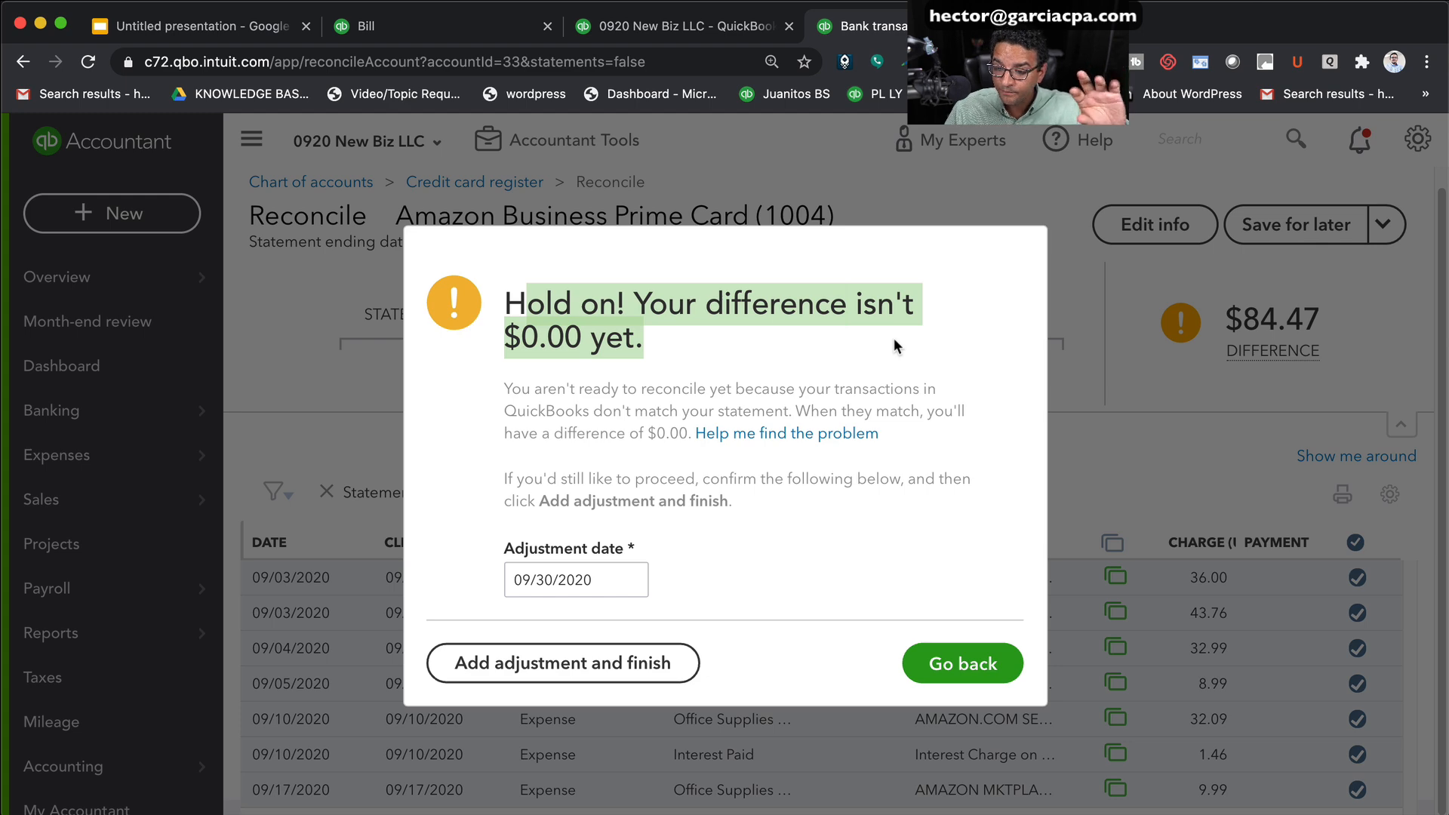
left_click(573, 581)
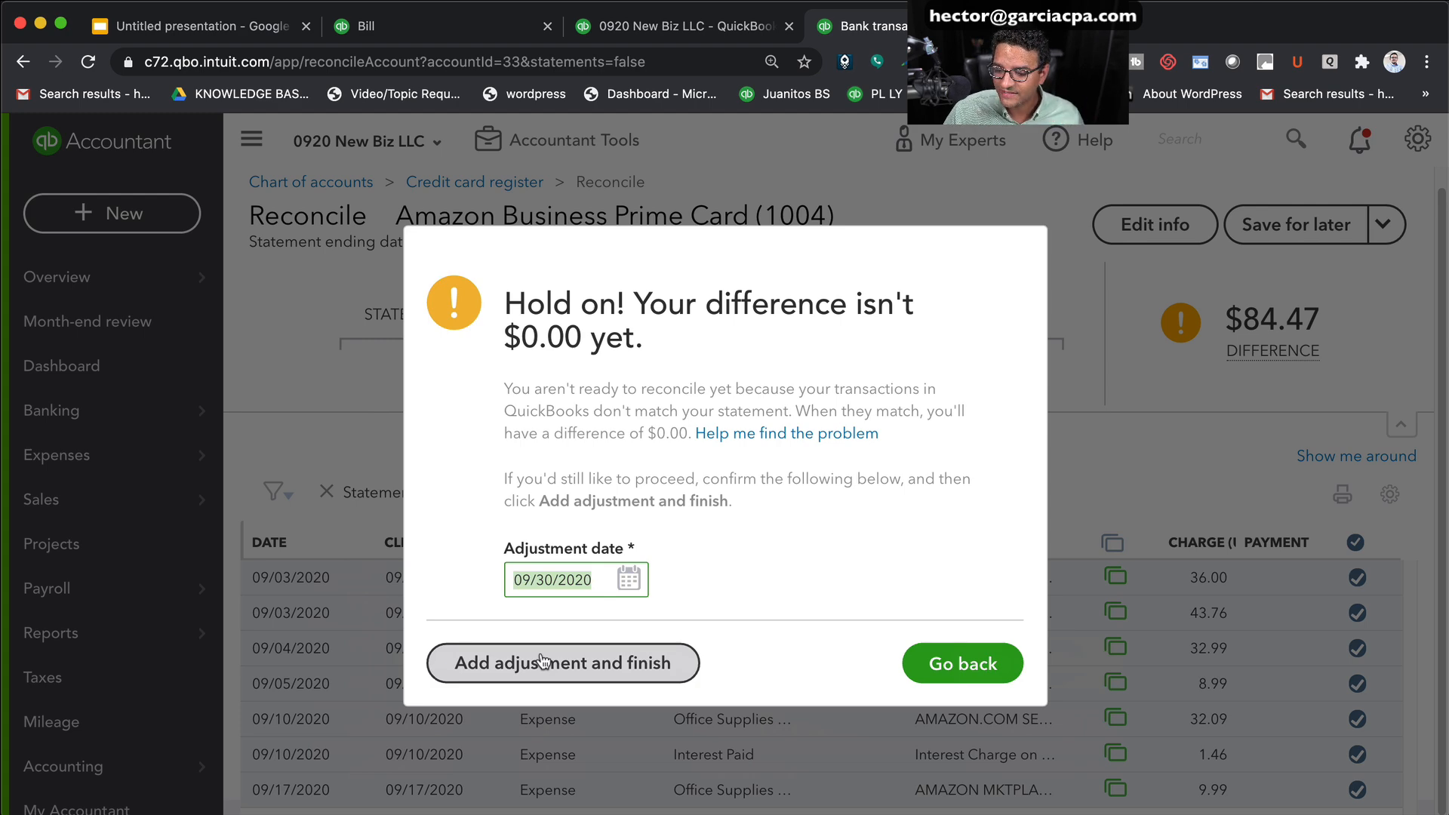
left_click(542, 661)
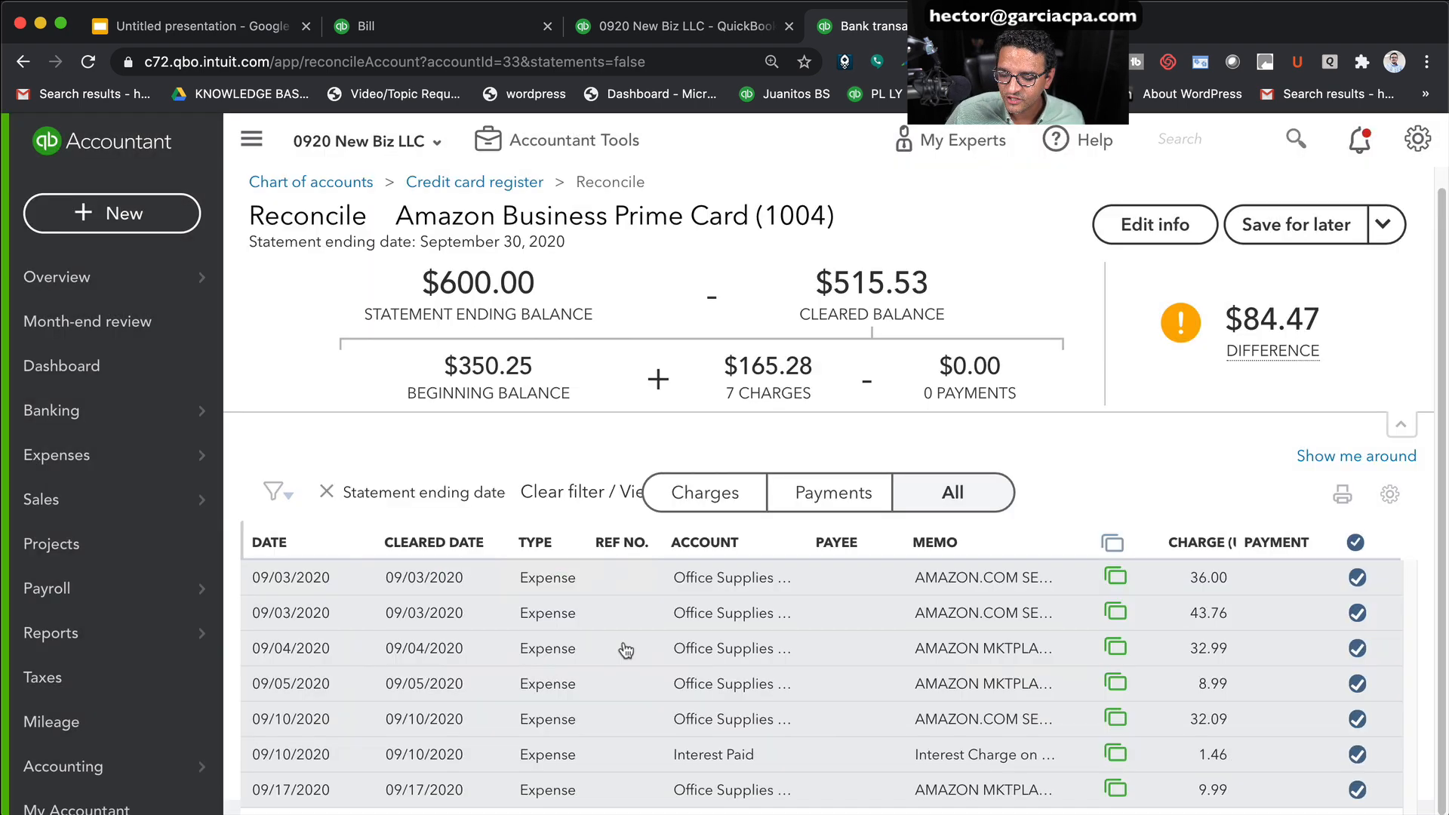
left_click(936, 693)
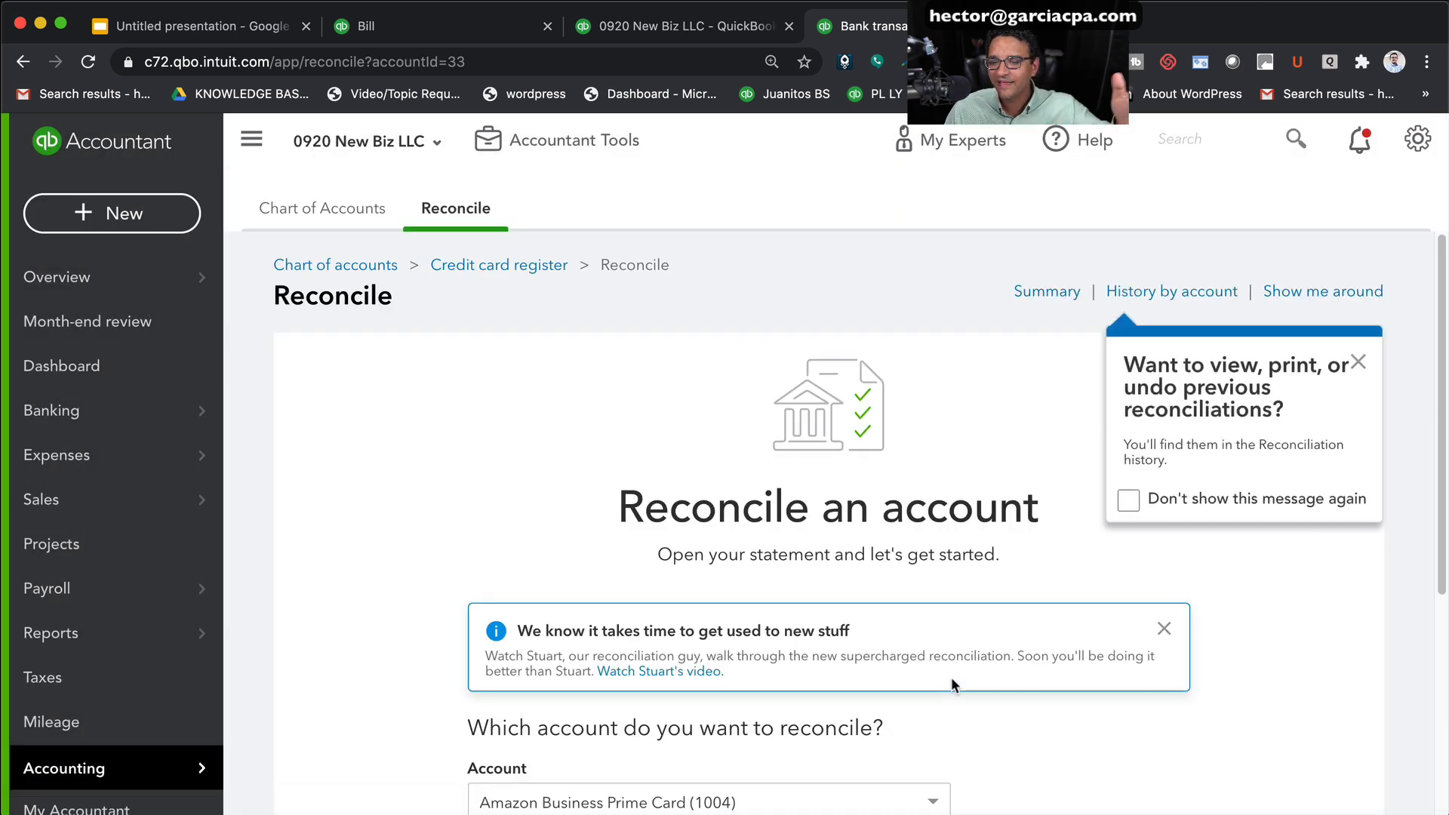
left_click(1360, 364)
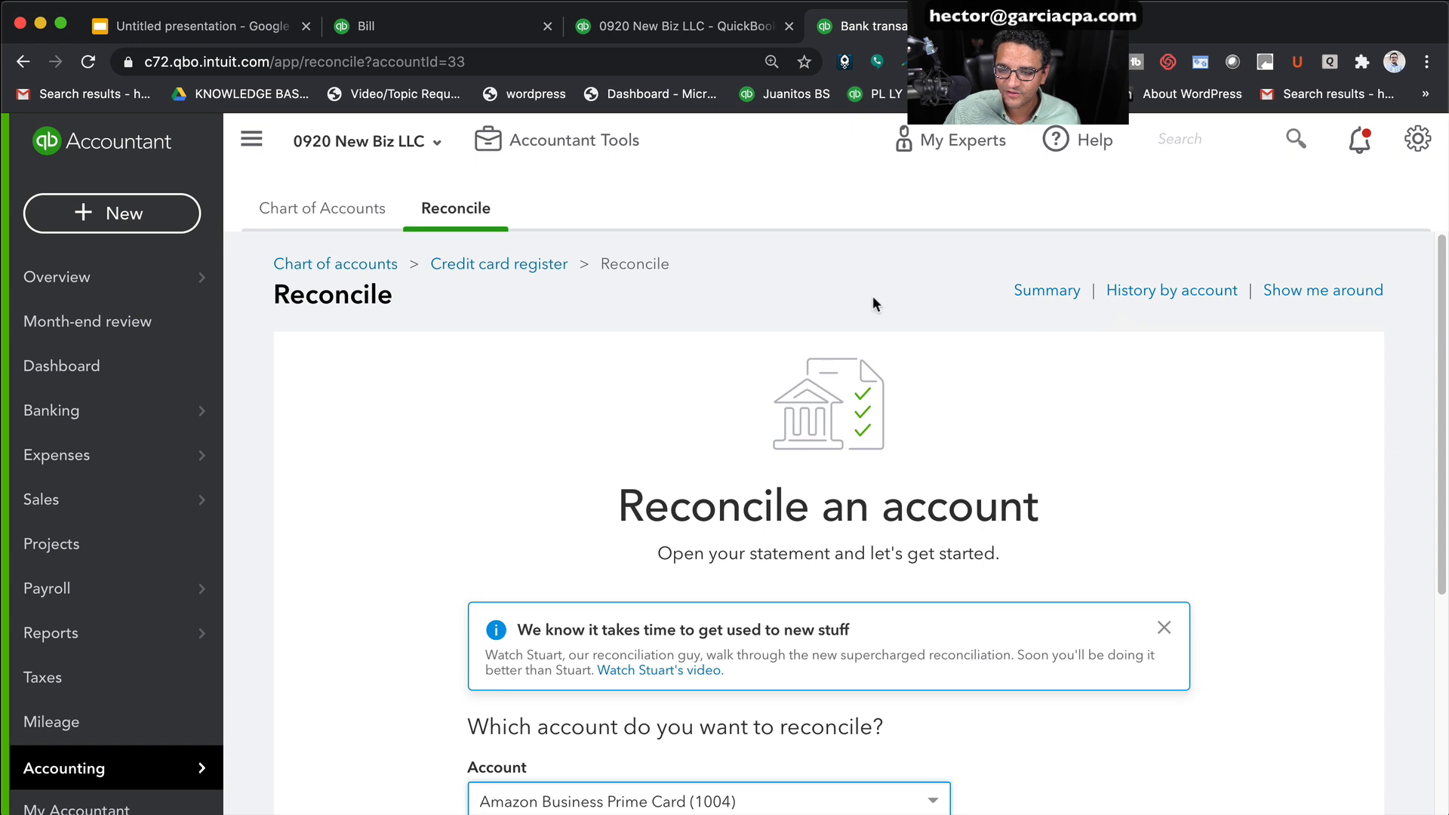
Return to the Balance Sheet report, rerun it for All Dates, and examine the credit card balance and the equity section
left_click(638, 30)
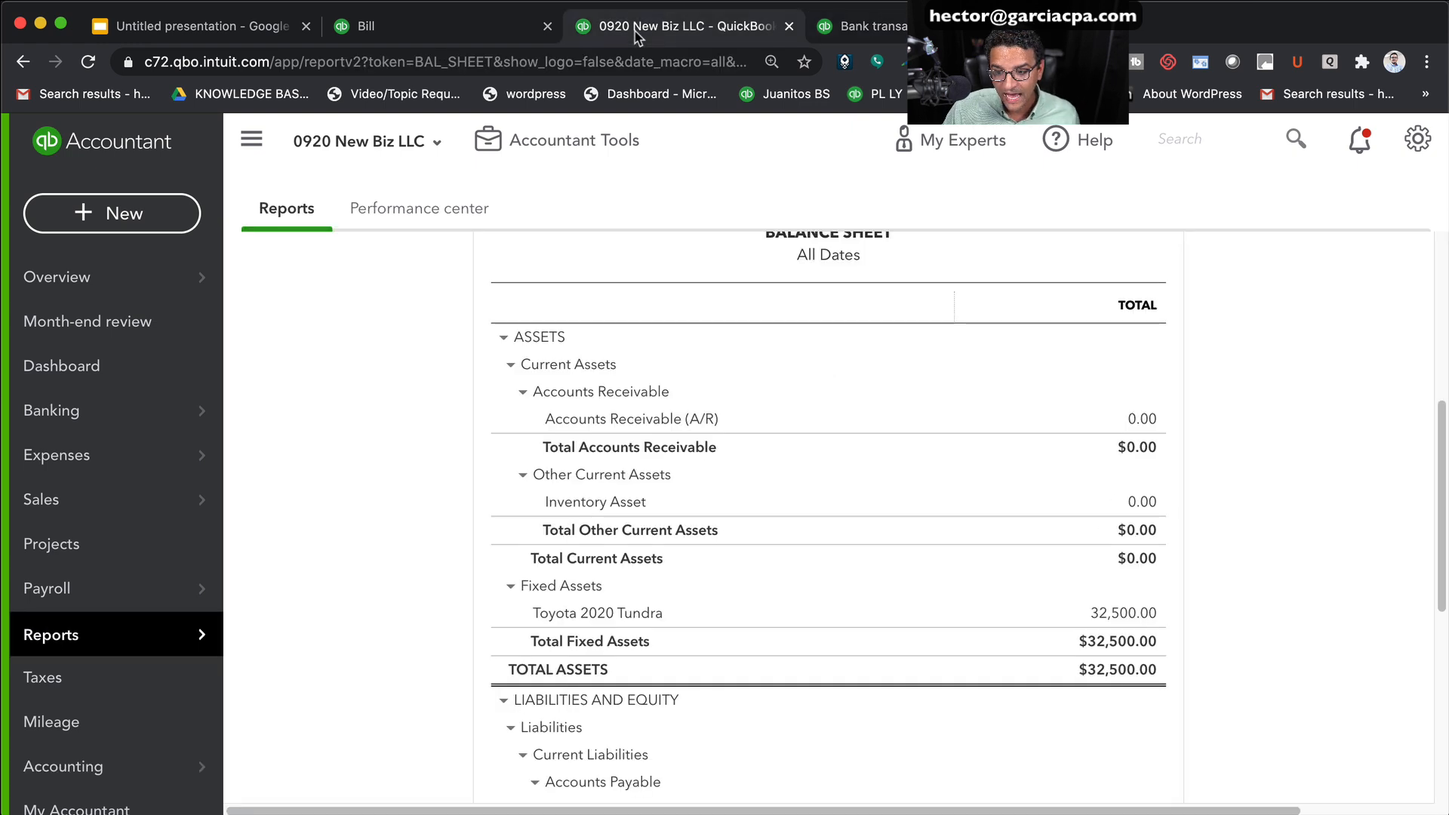
scroll(643, 242, "up", 5)
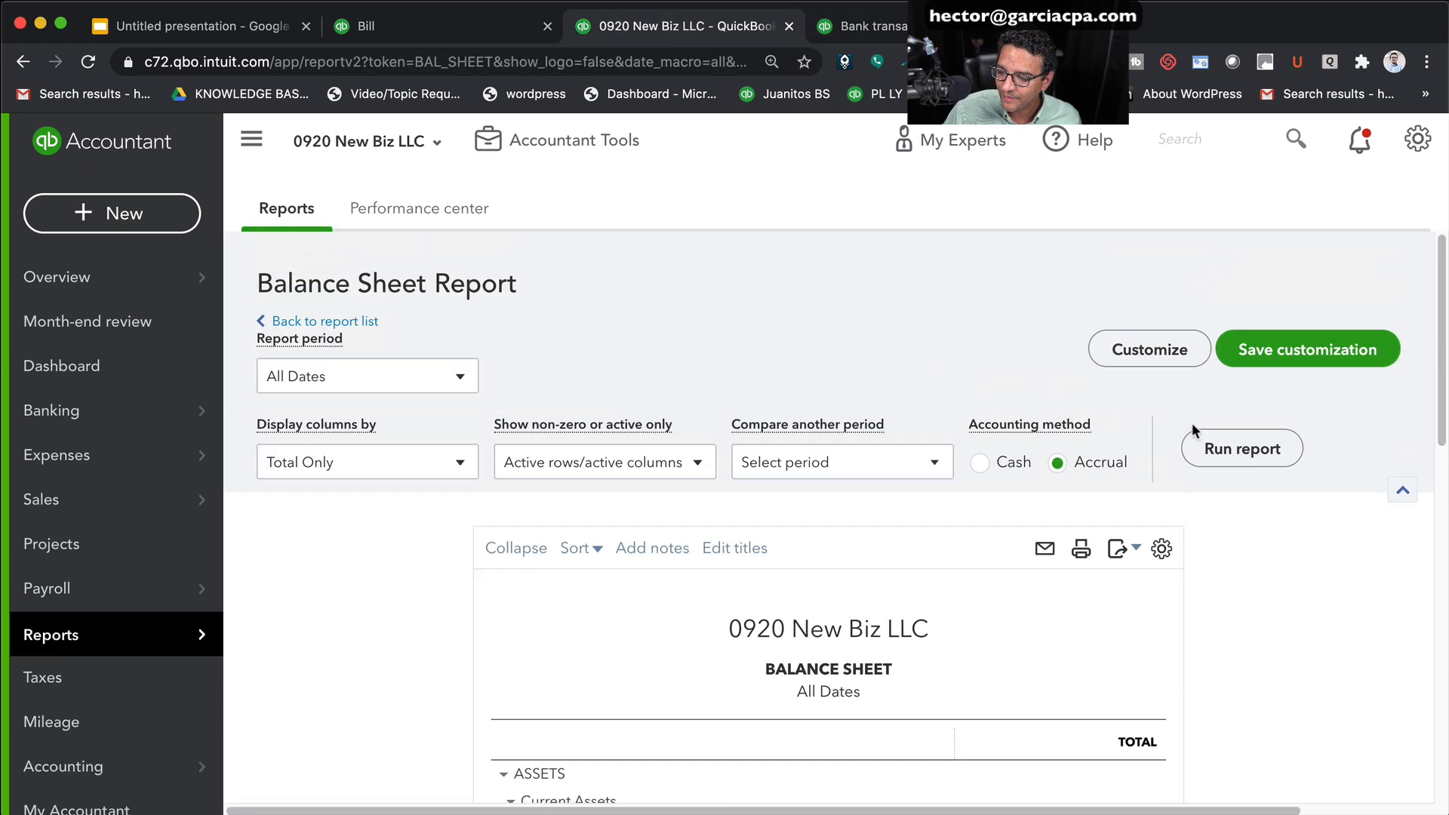
left_click(1259, 455)
left_click(324, 376)
left_click(321, 419)
left_click(1238, 448)
scroll(1266, 623, "down", 5)
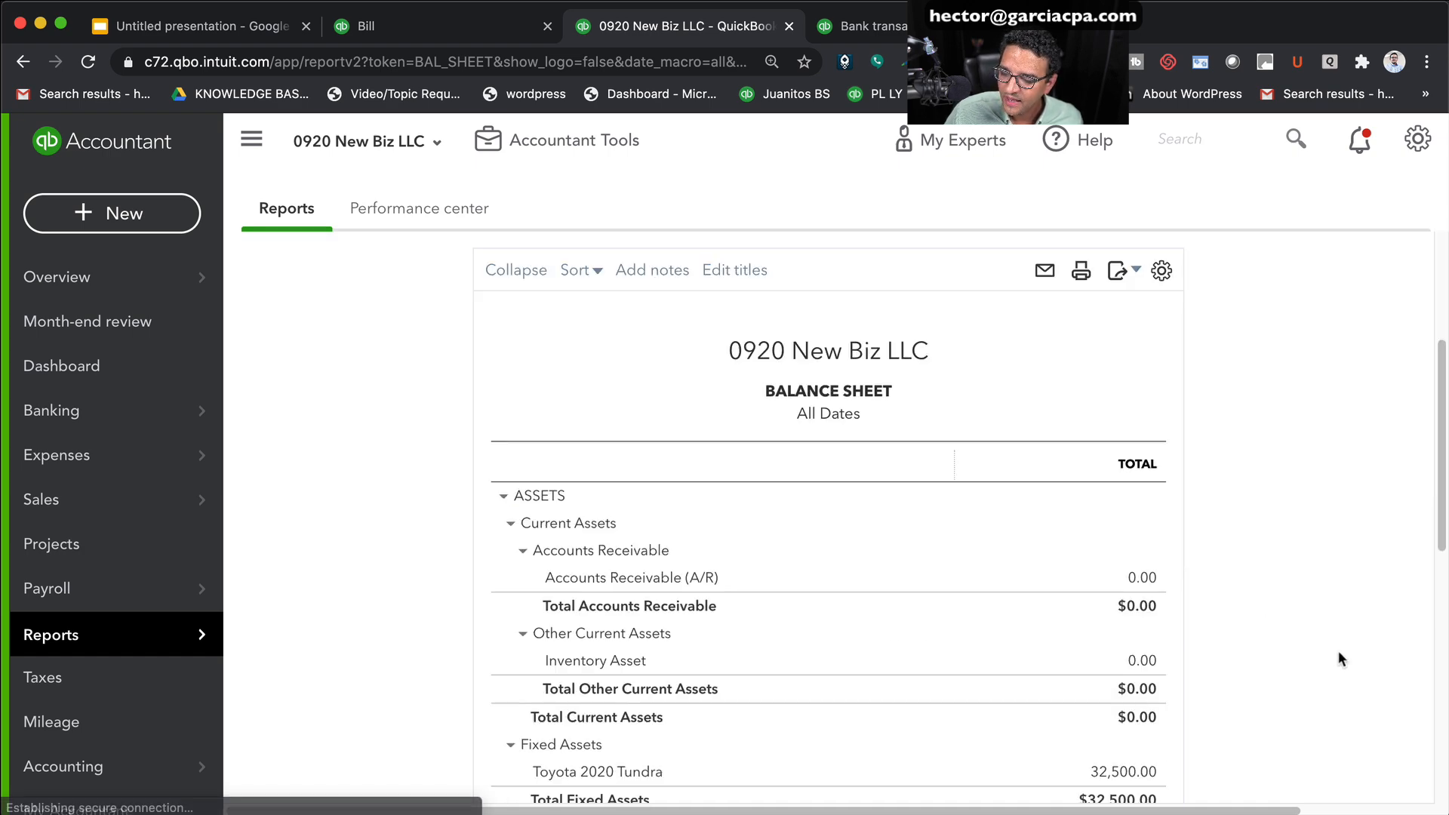
scroll(1267, 624, "down", 5)
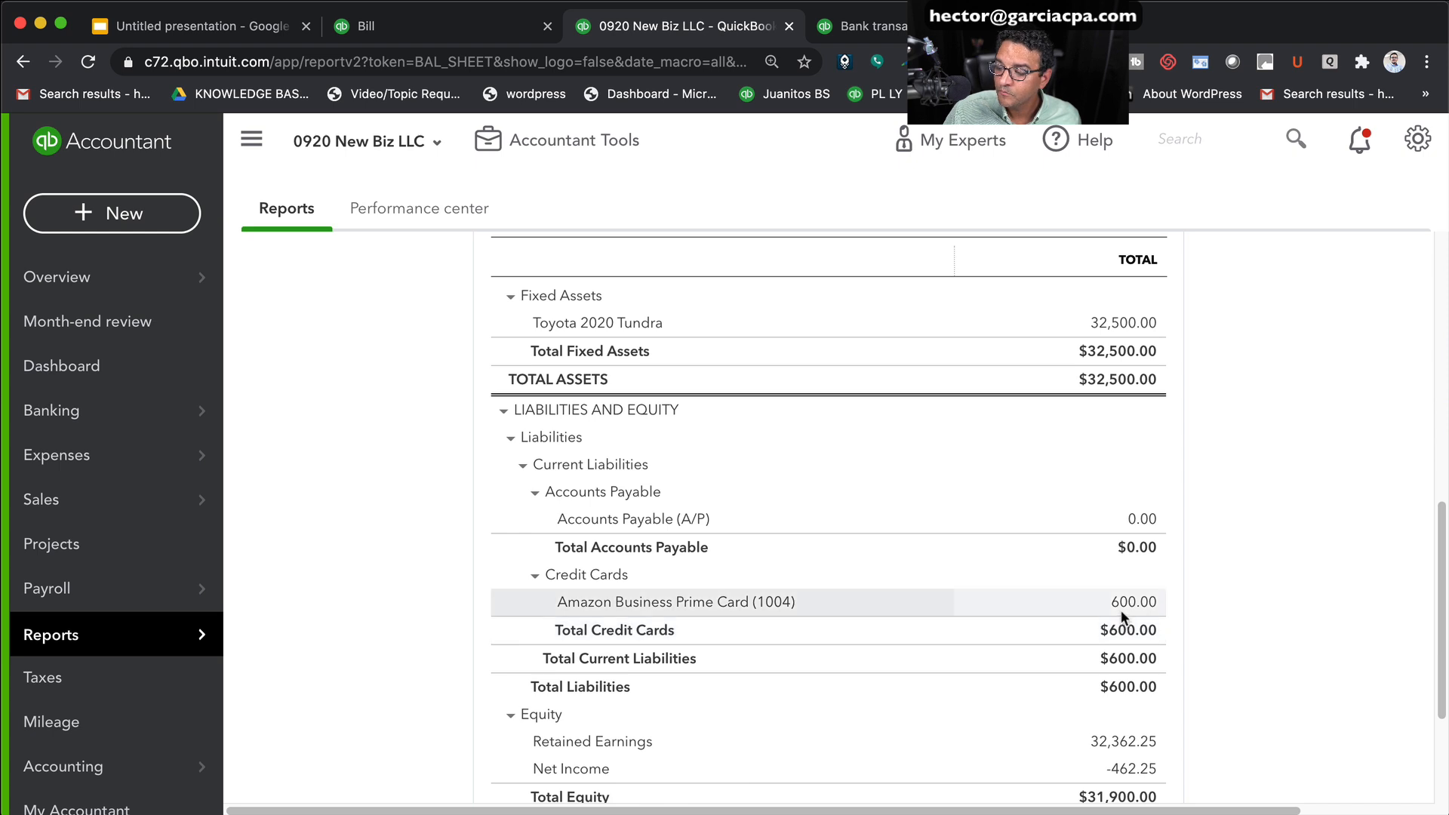
scroll(1129, 615, "down", 2)
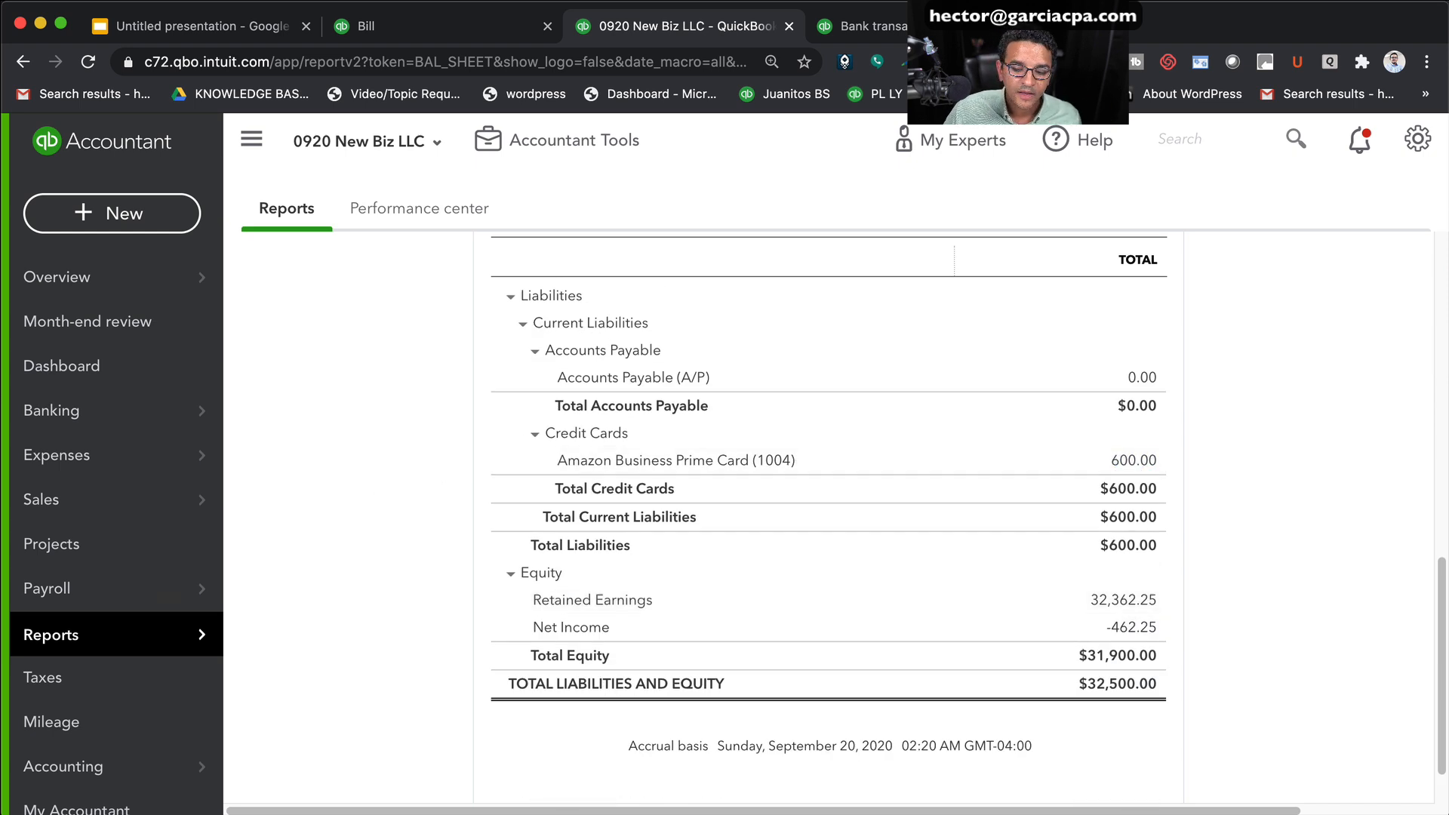
Run the Profit and Loss report for All Dates and examine the Reconciliation Discrepancies line under Other Expenses
mouse_move(218, 635)
left_click(274, 638)
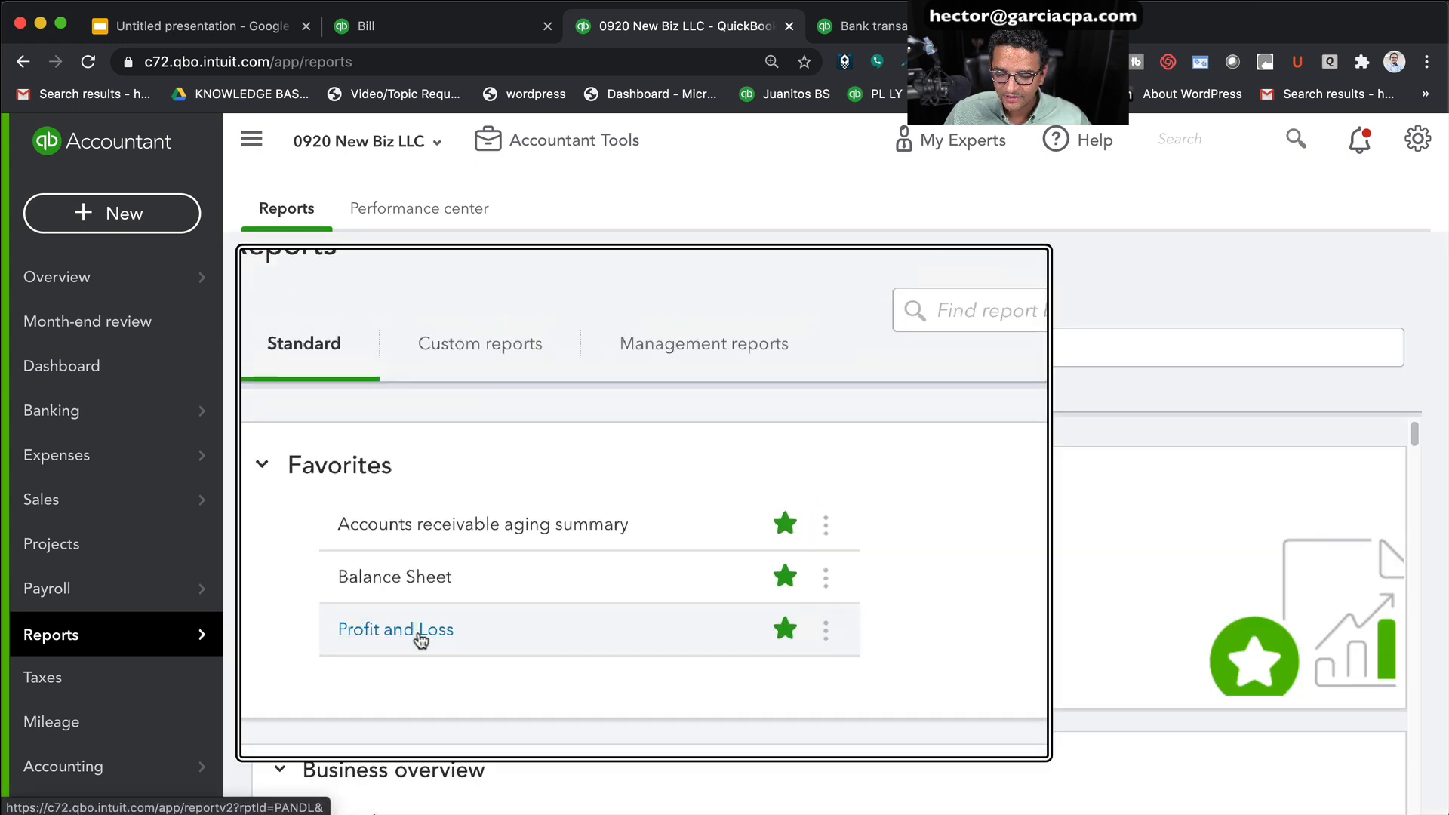
left_click(420, 636)
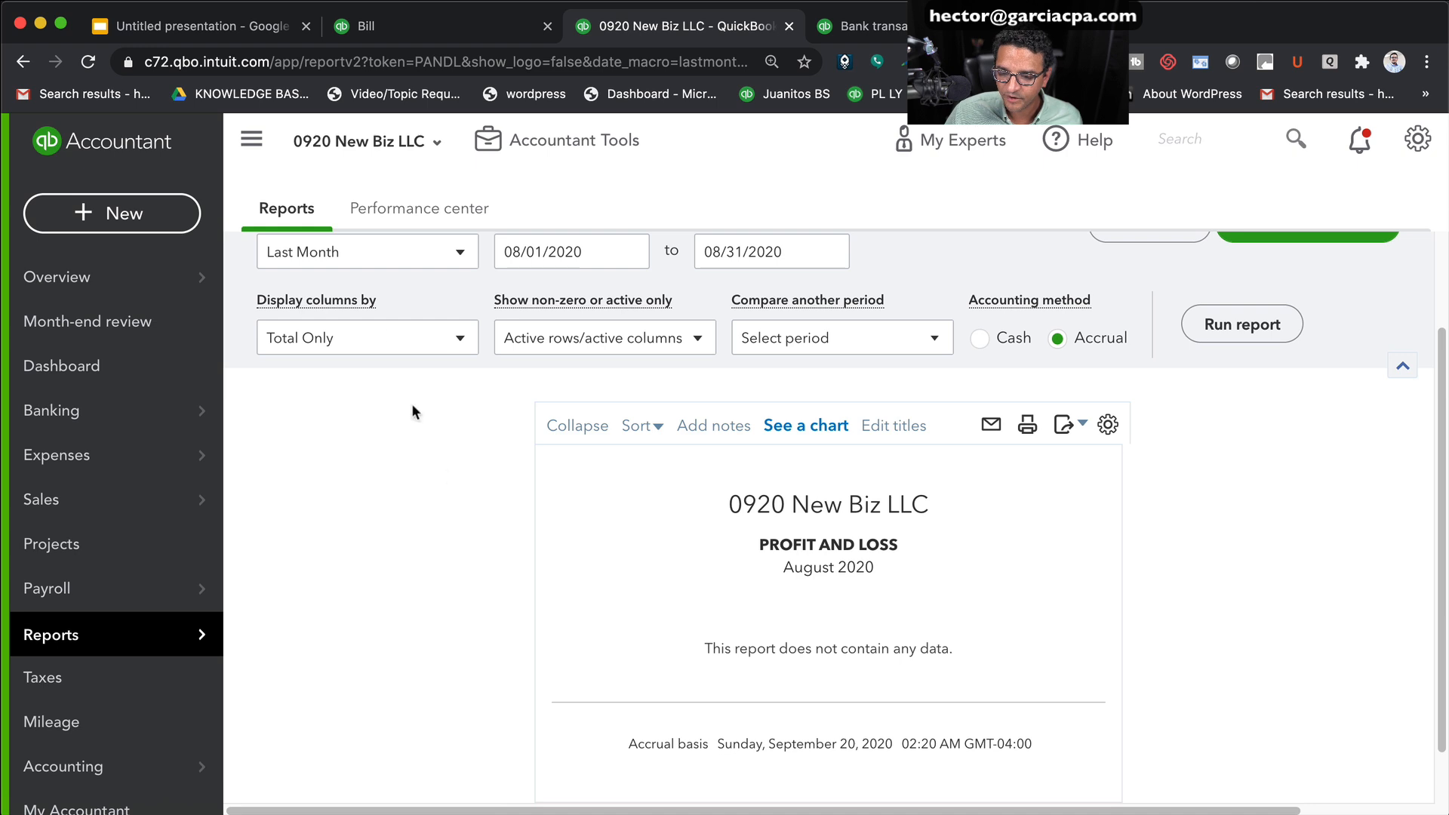
left_click(369, 264)
left_click(314, 291)
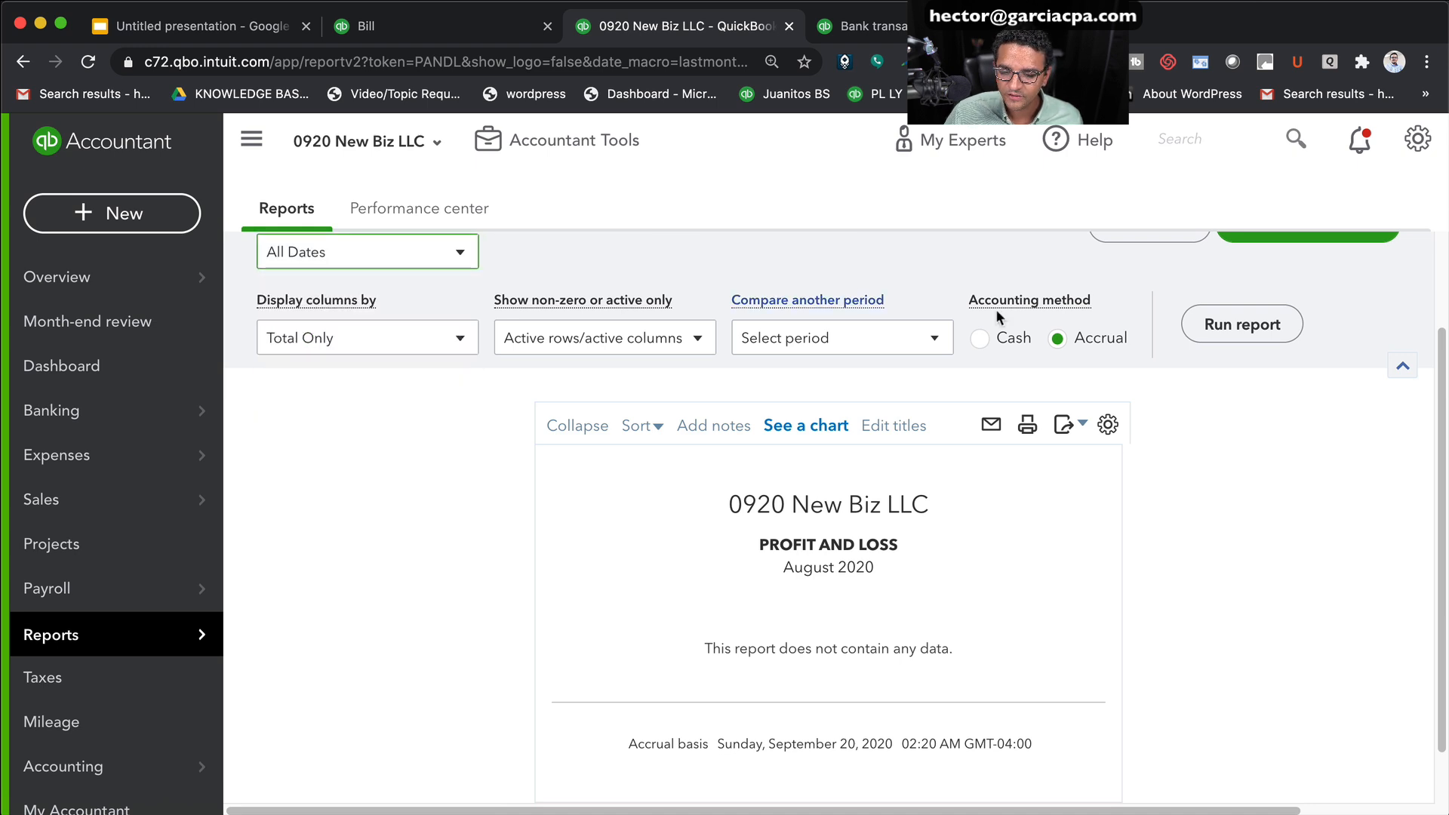
left_click(1247, 326)
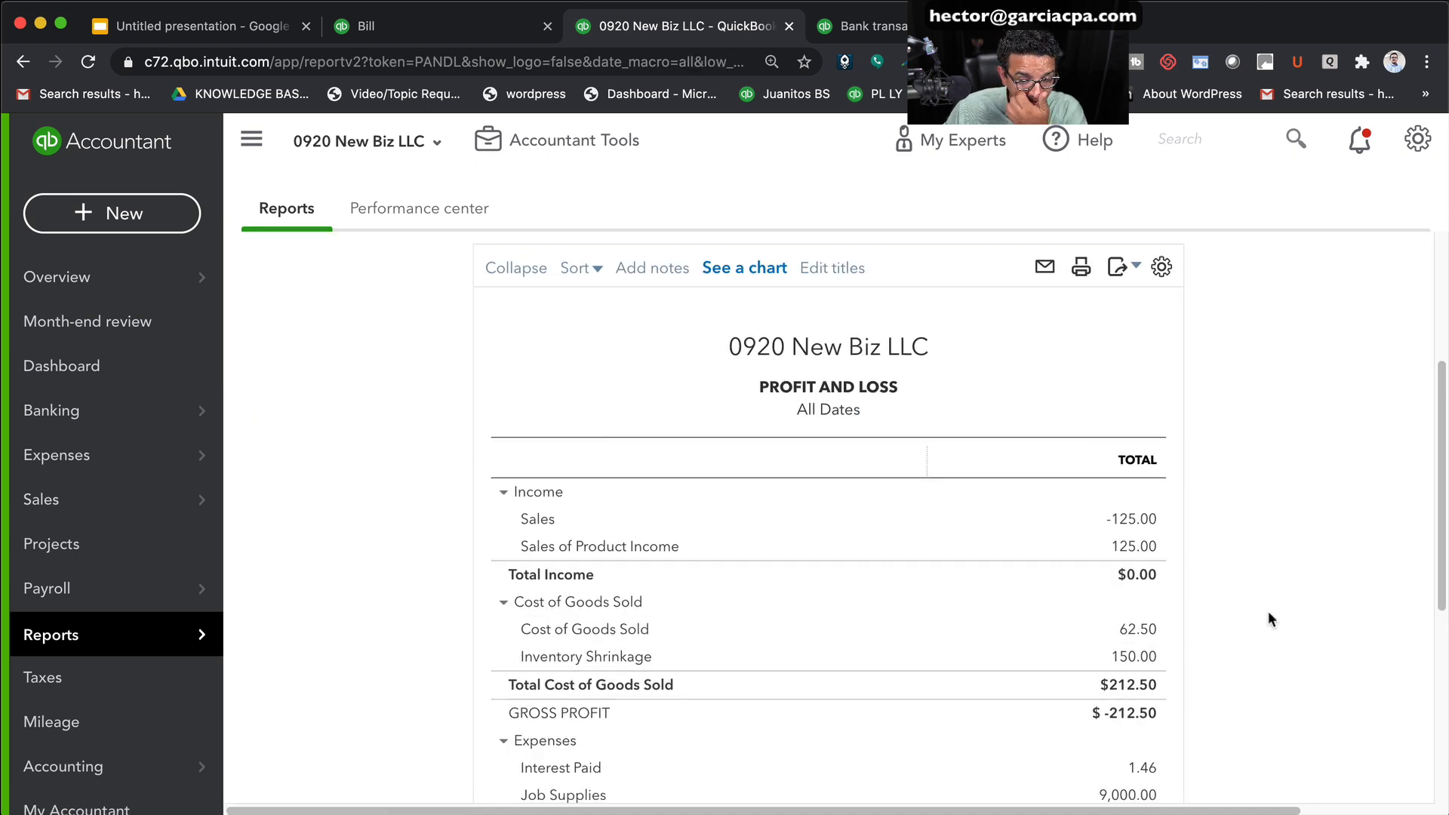
scroll(1313, 623, "down", 5)
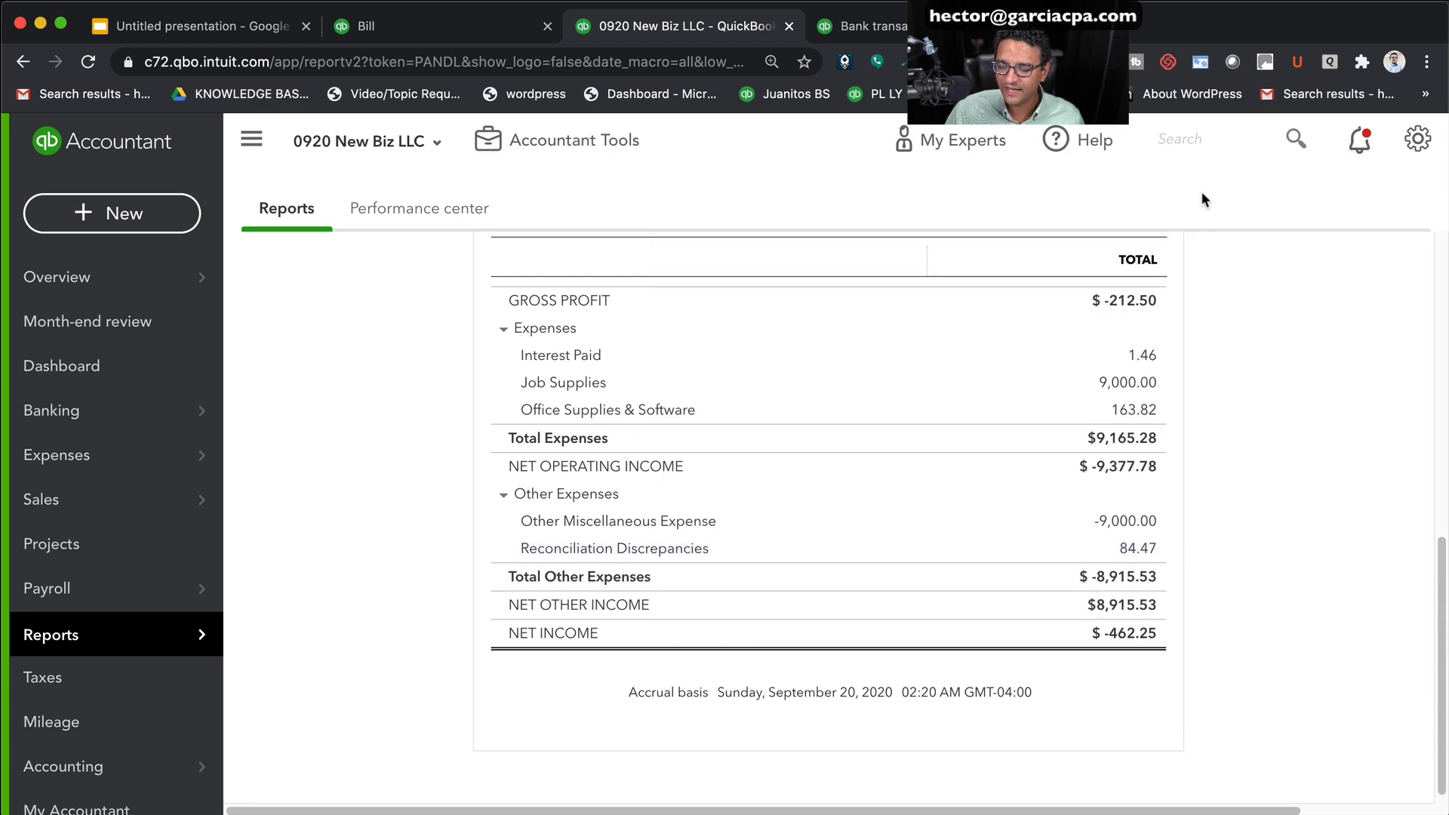
Open the ADJ credit card expense dated 09/30/2020 from the recent transactions, review its category and amount, and close it
left_click(1174, 139)
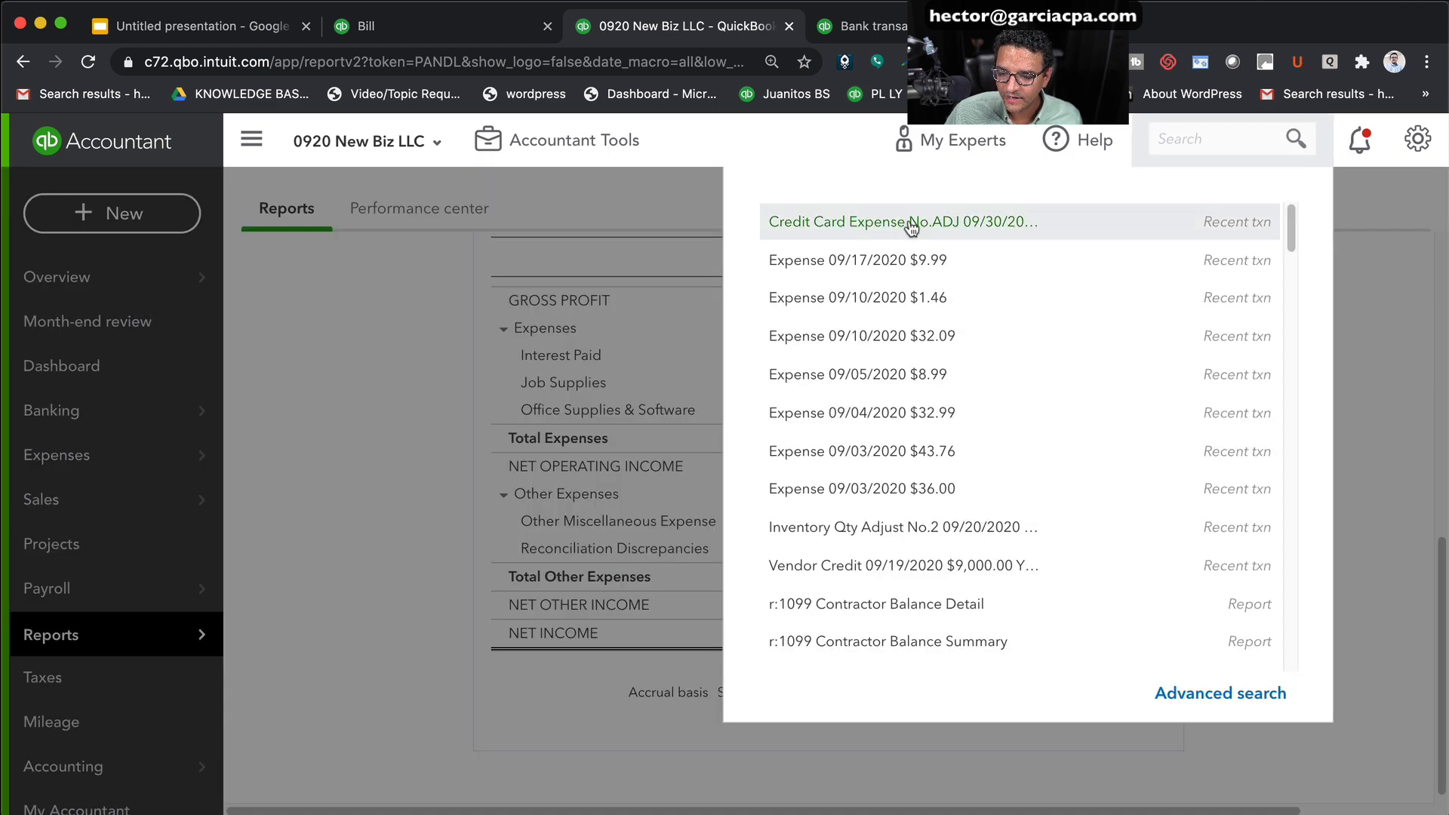
left_click(912, 219)
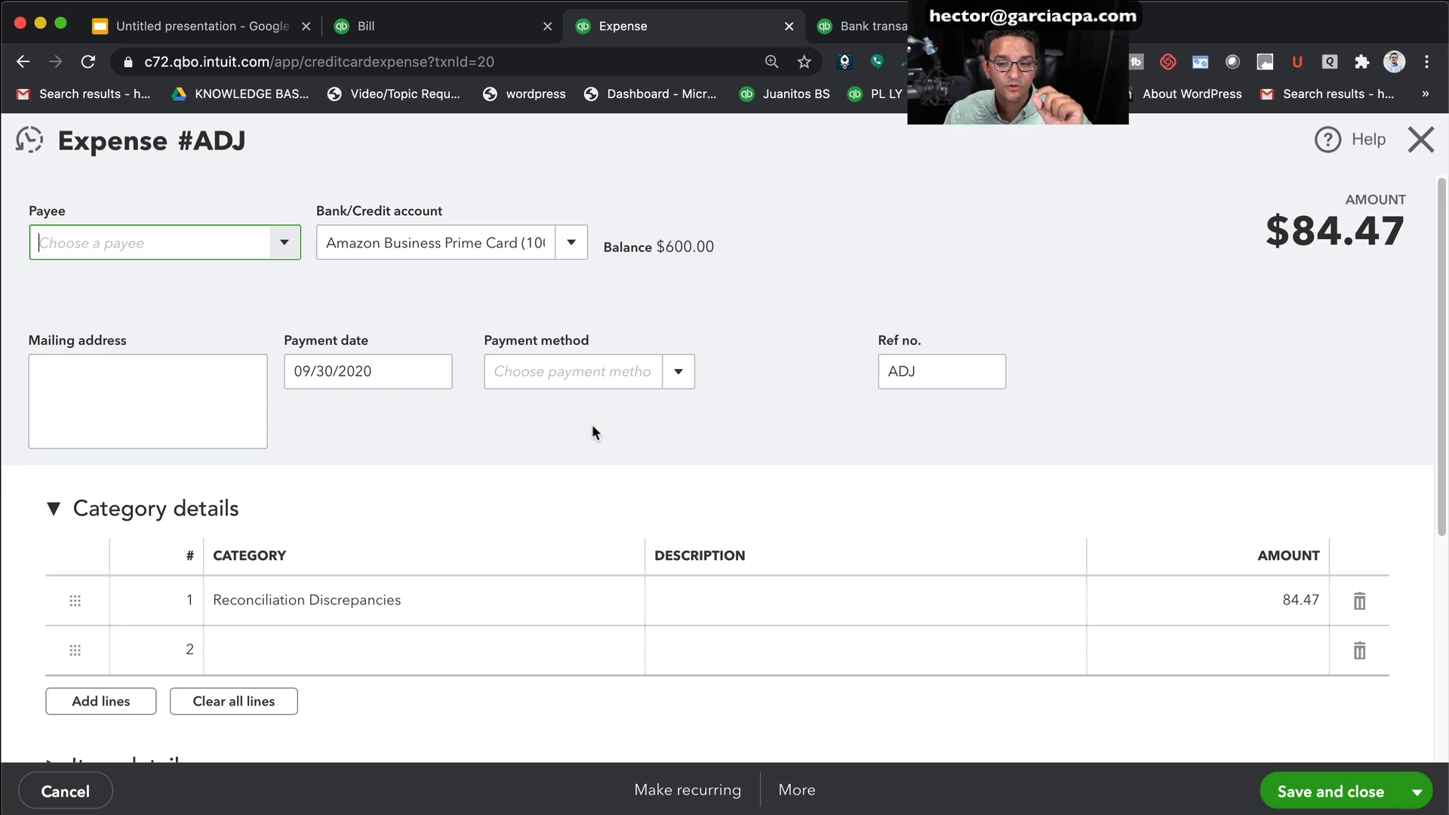
left_click(1422, 142)
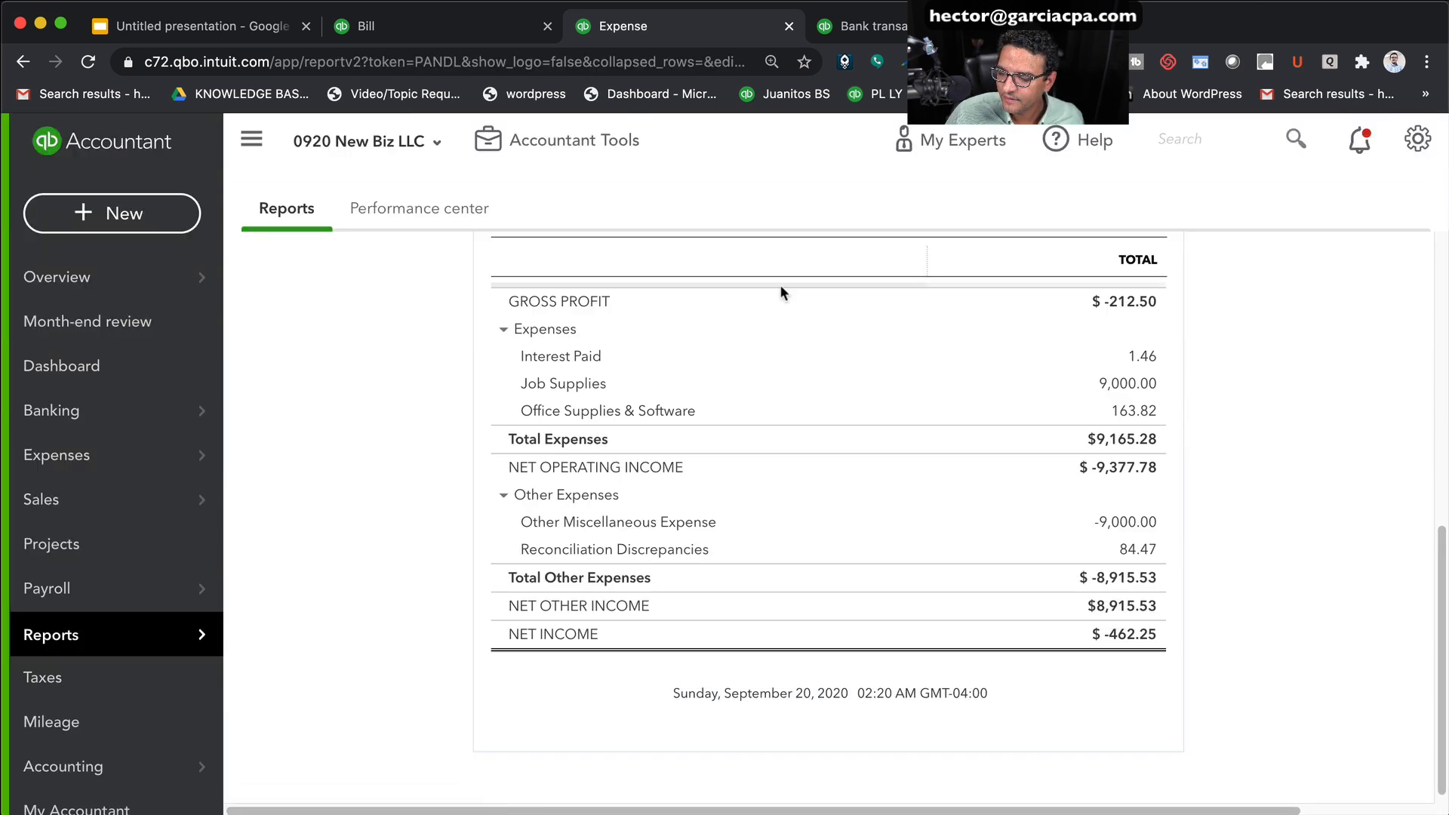
Start another Amazon Business Prime Card reconciliation with an ending balance of 500.00 and an ending date of 09/30/2020
left_click(1418, 149)
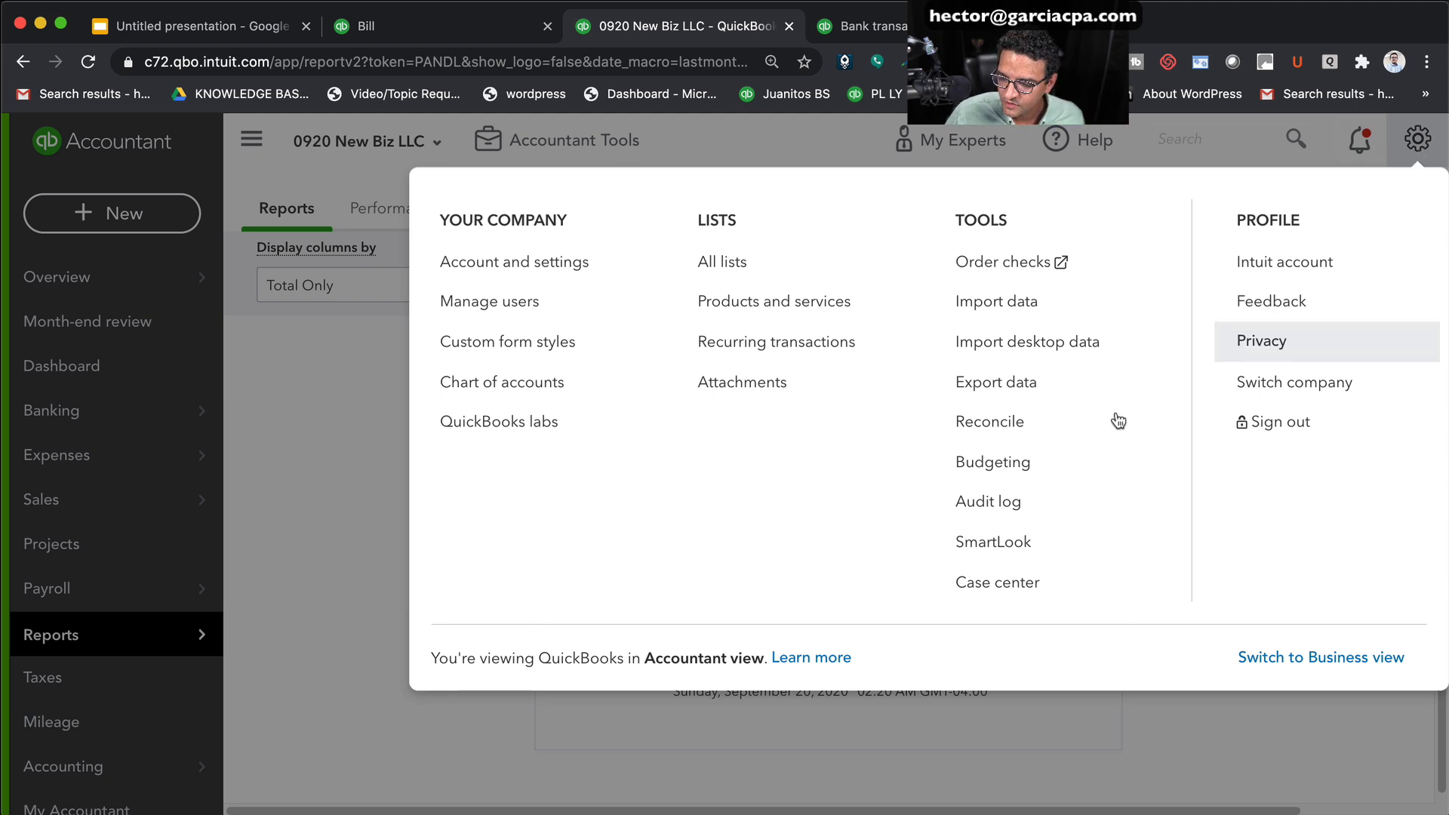
left_click(992, 422)
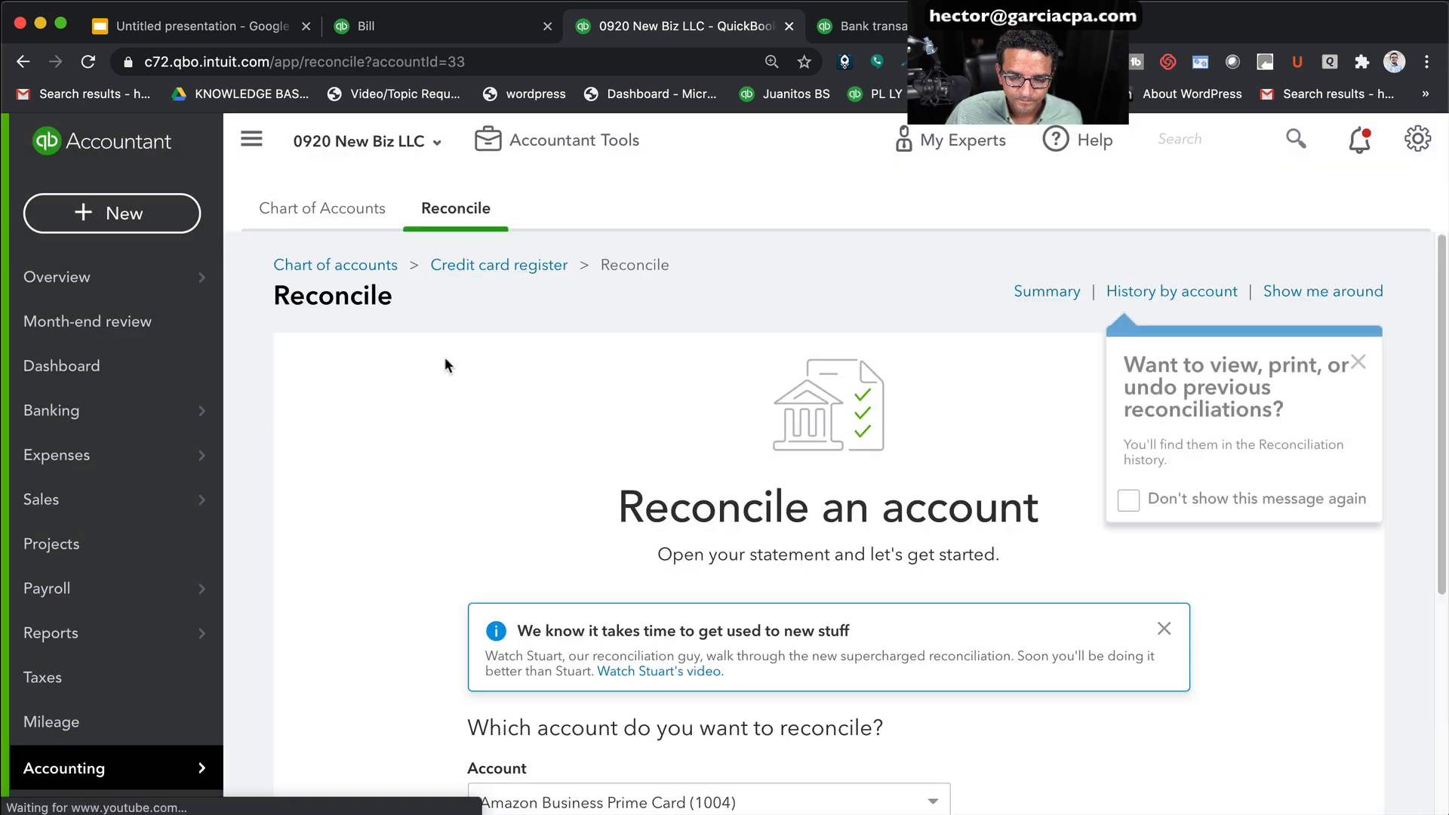
scroll(517, 557, "down", 4)
scroll(769, 677, "down", 1)
left_click(715, 758)
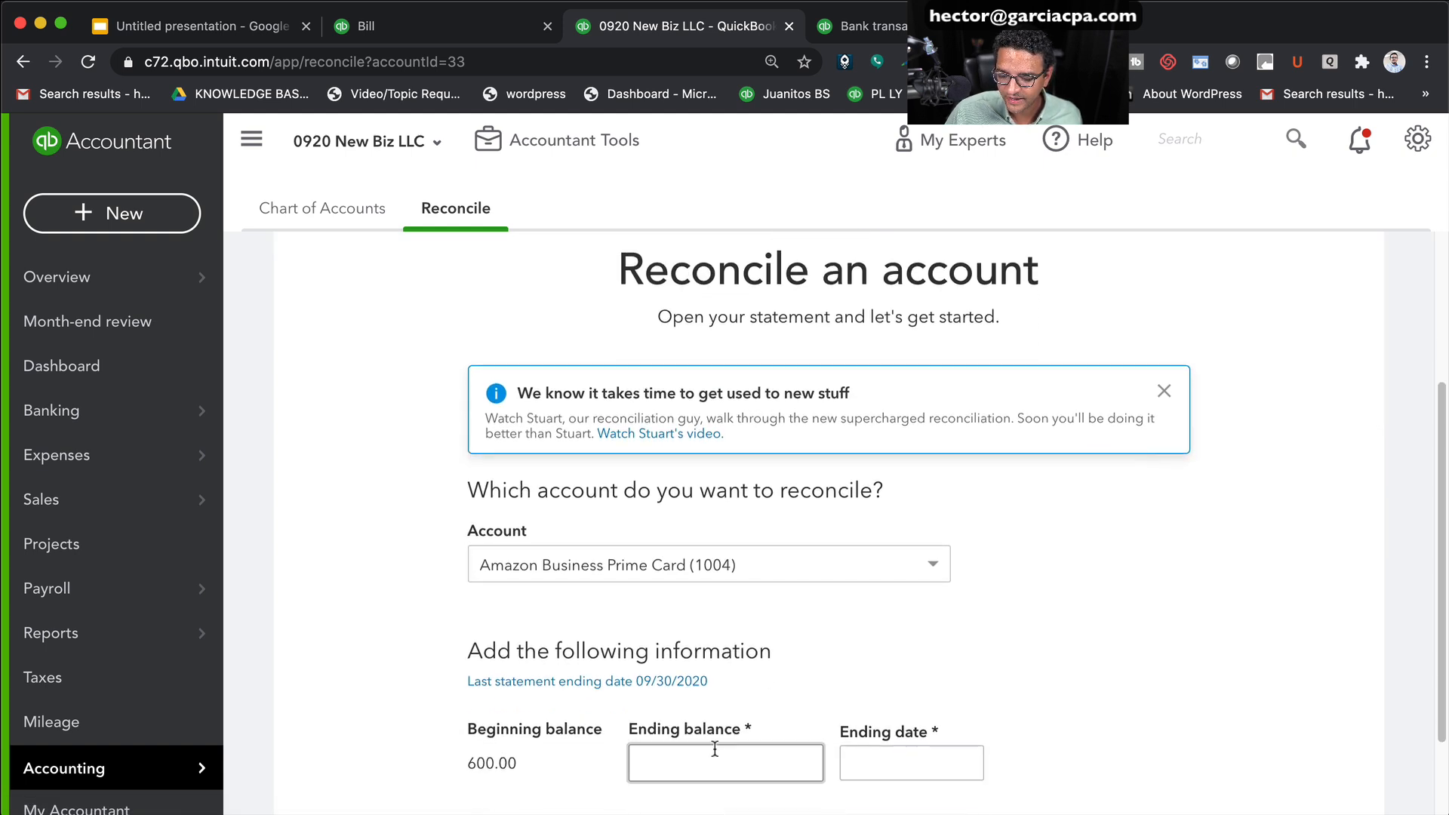
key("Tab")
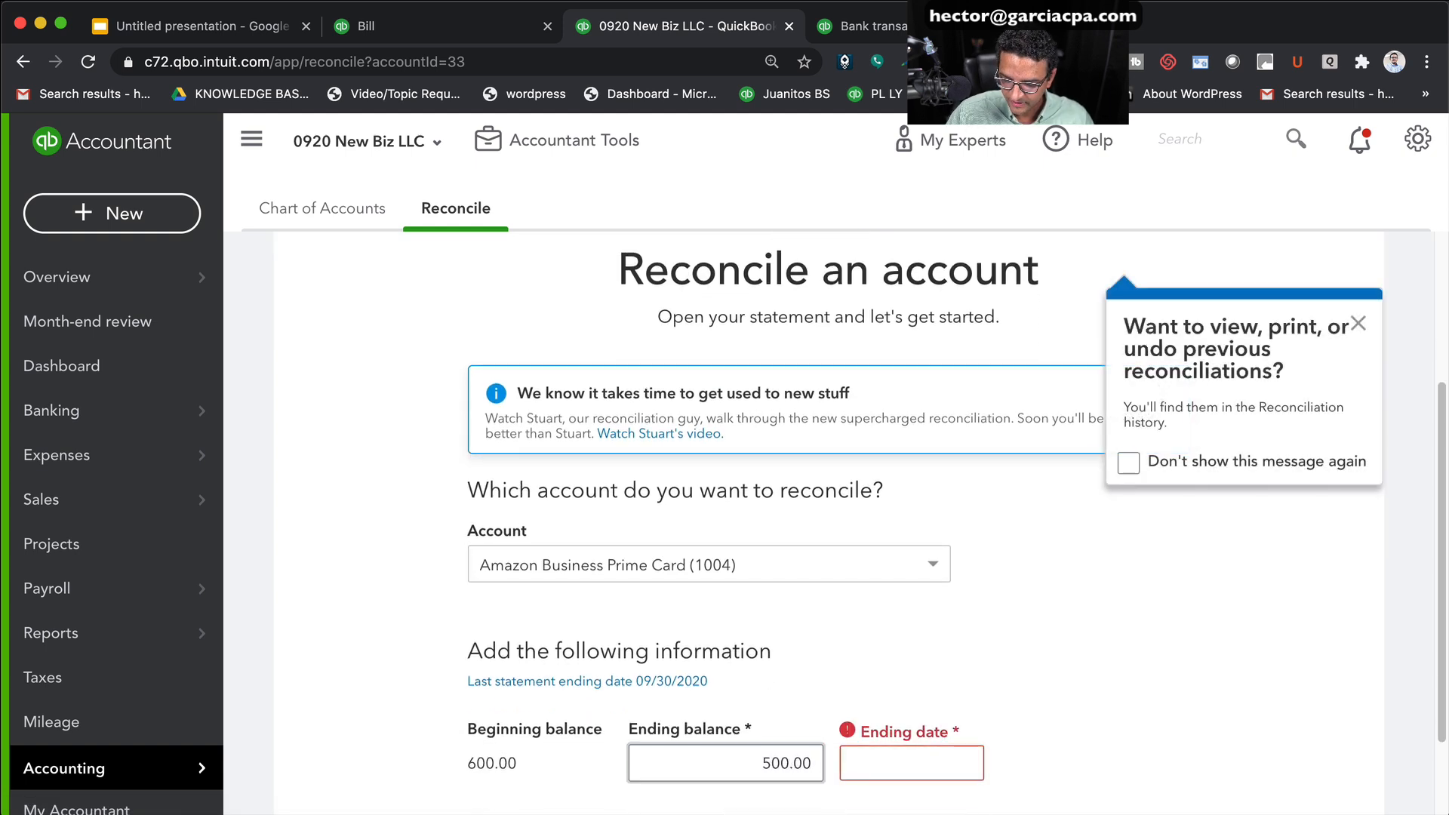
left_click(919, 751)
type("09/3")
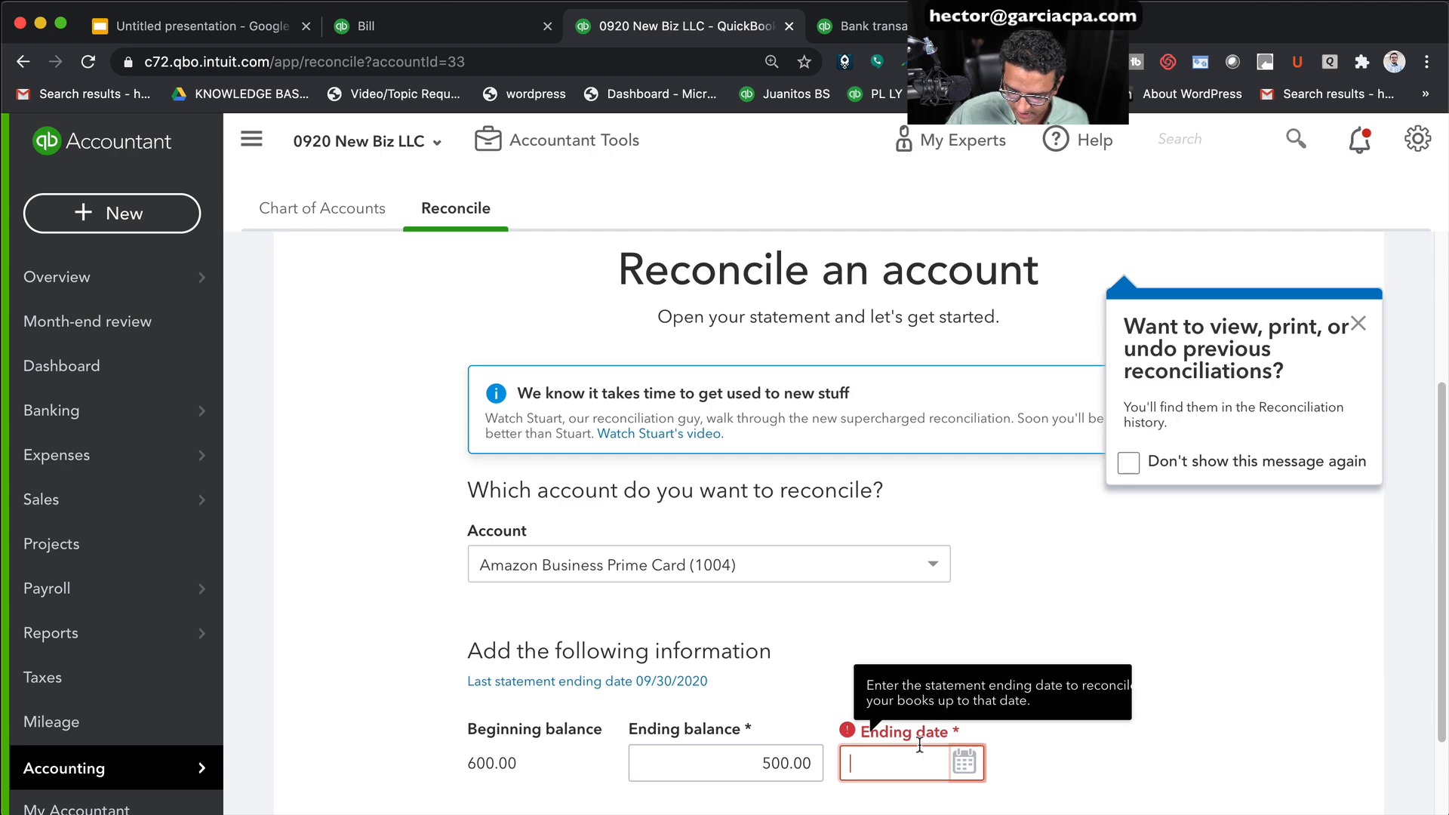
type("0/2020")
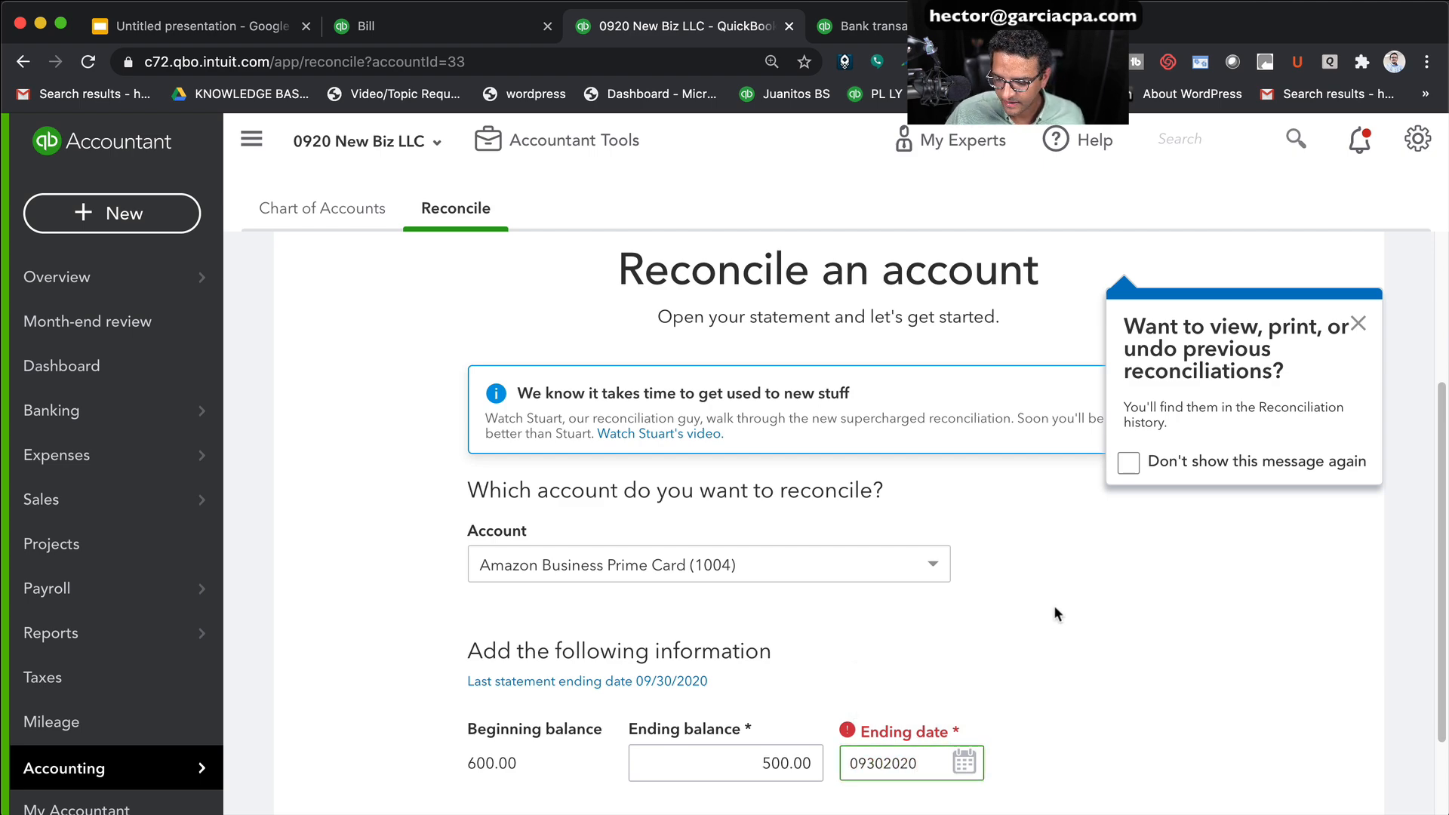
left_click(1057, 608)
scroll(1057, 608, "down", 3)
left_click(855, 736)
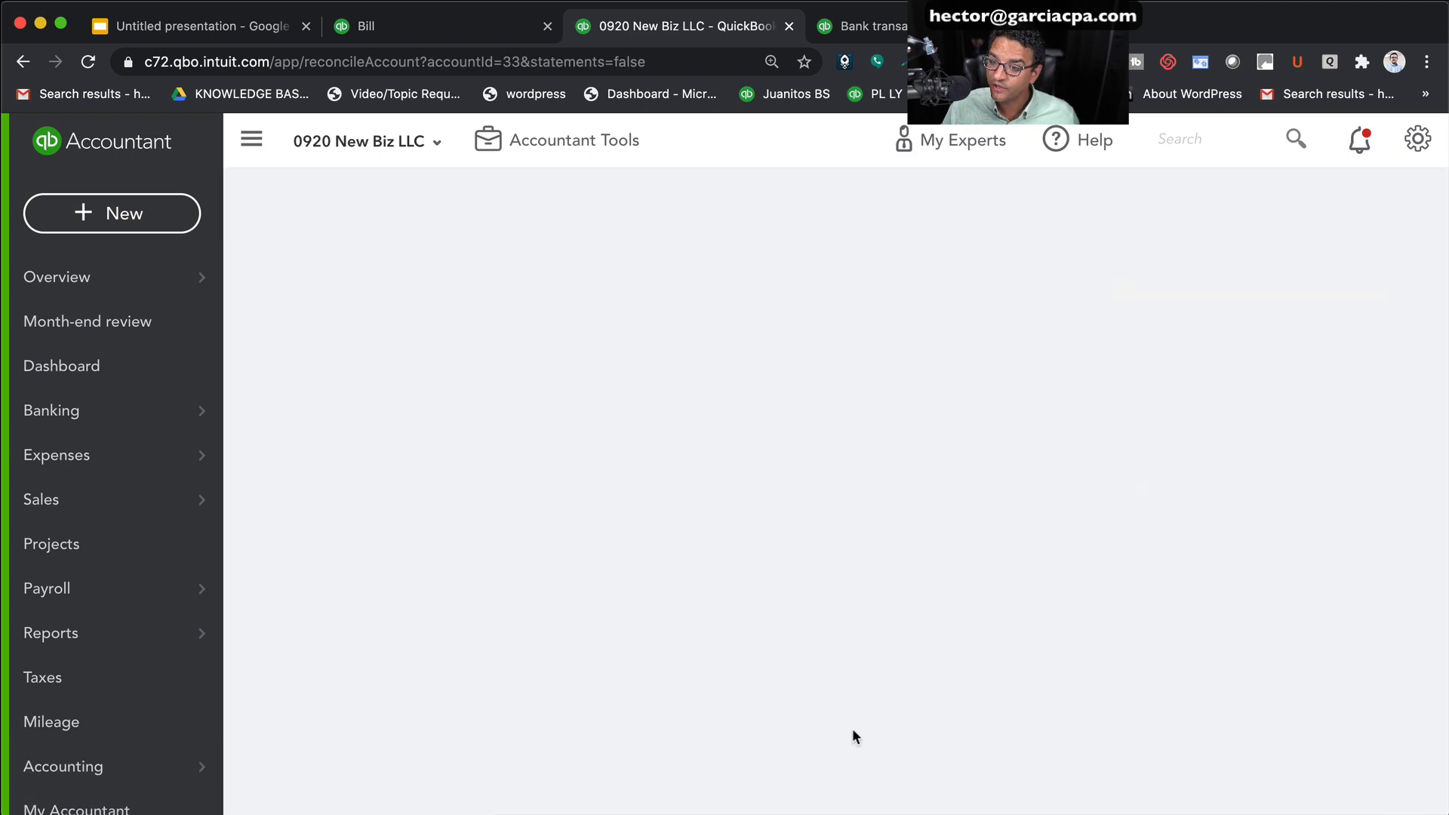
Finish the Amazon Business Prime Card reconciliation despite the difference by adding an adjustment dated 09/30/2020, and close the confirmation
left_click(1342, 468)
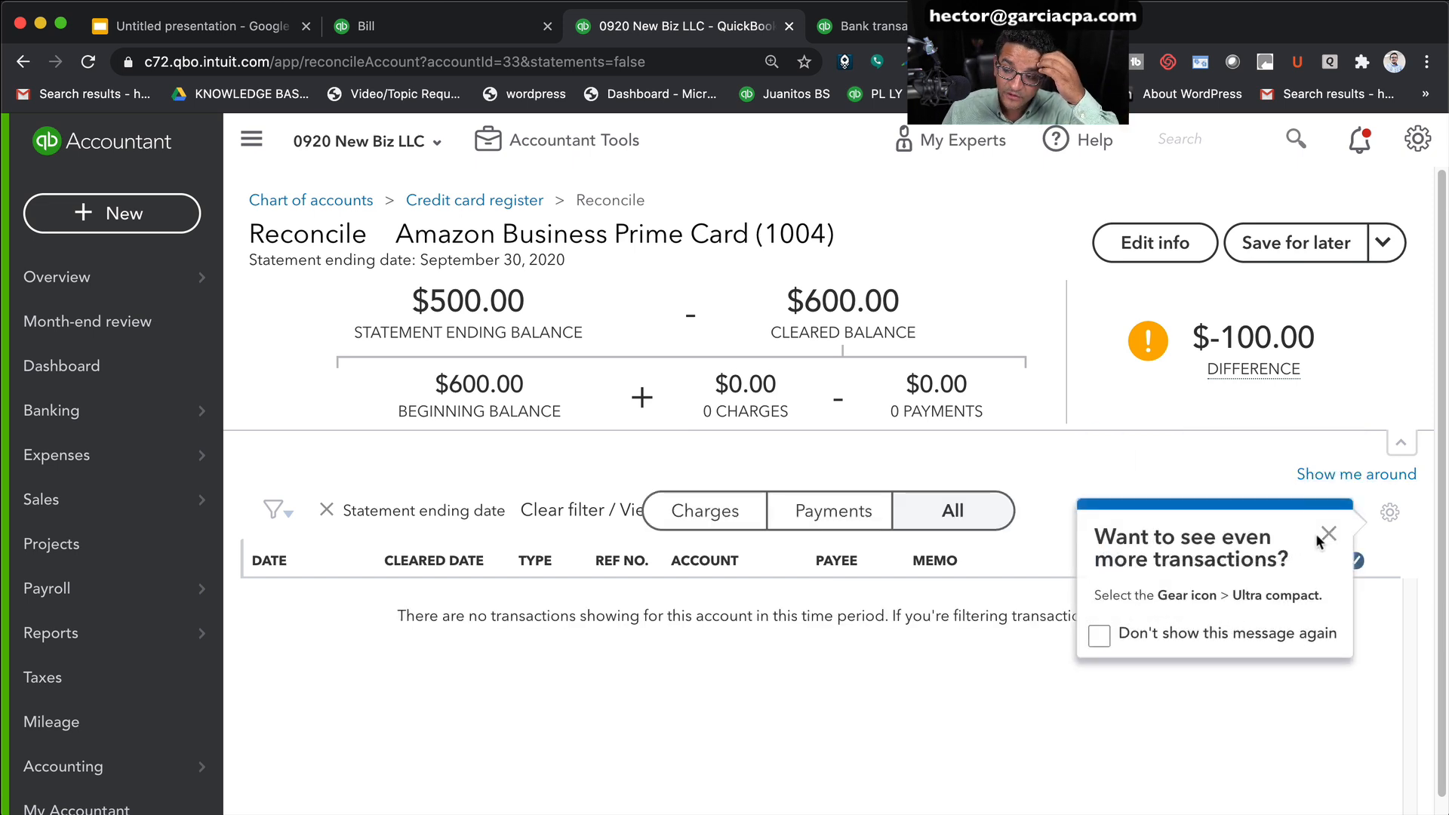
left_click(1327, 534)
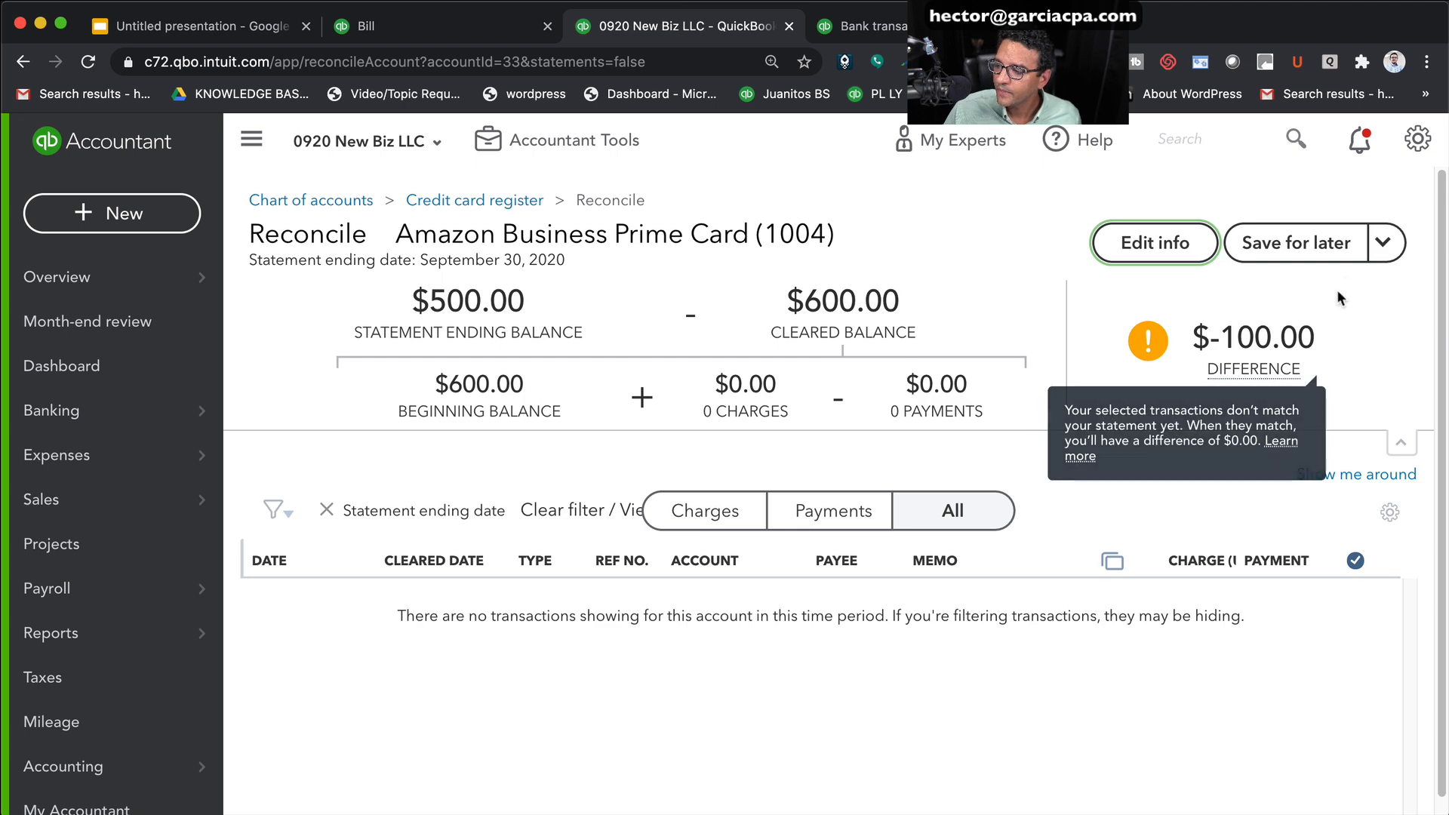
left_click(1383, 243)
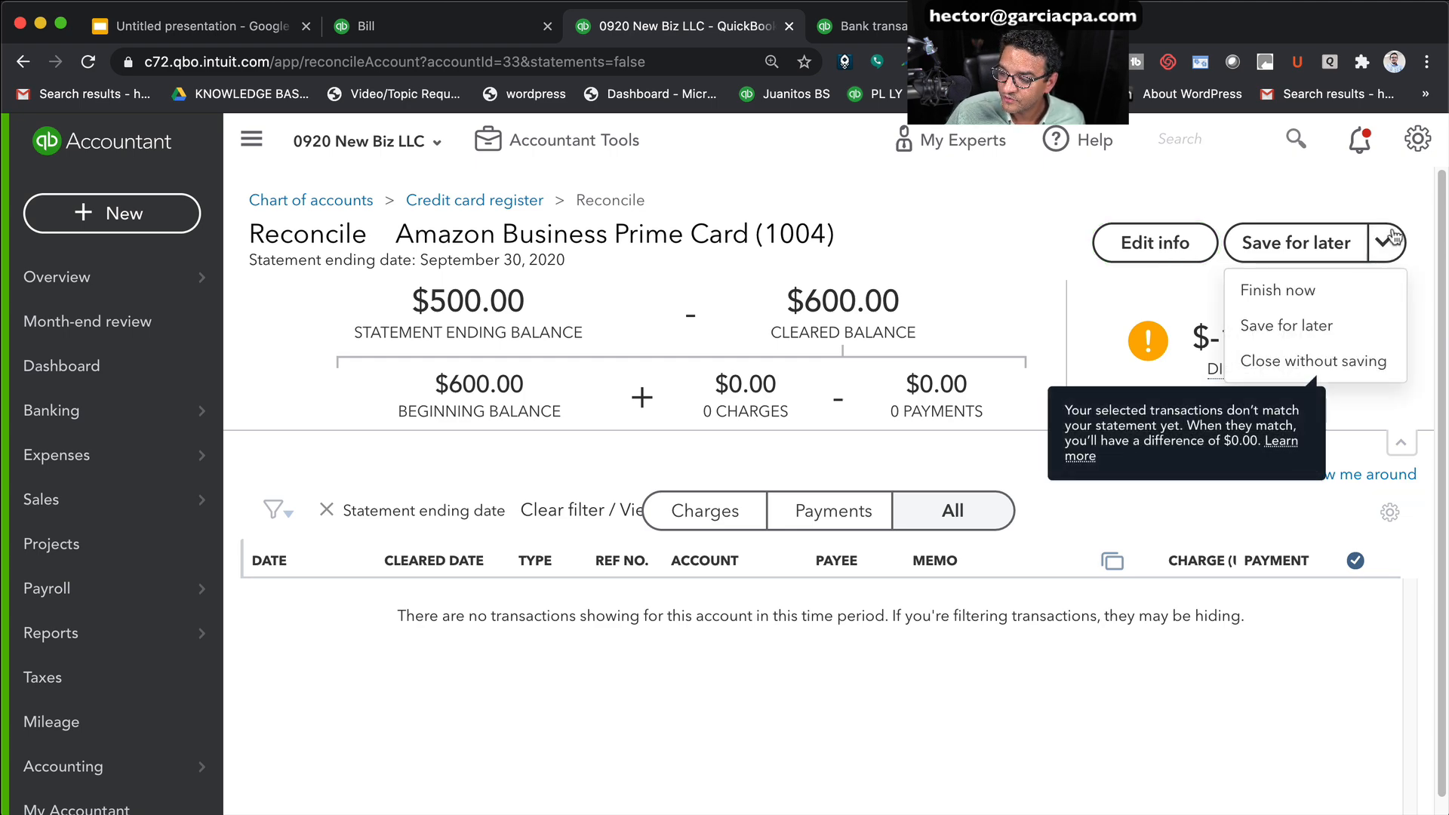
left_click(1312, 291)
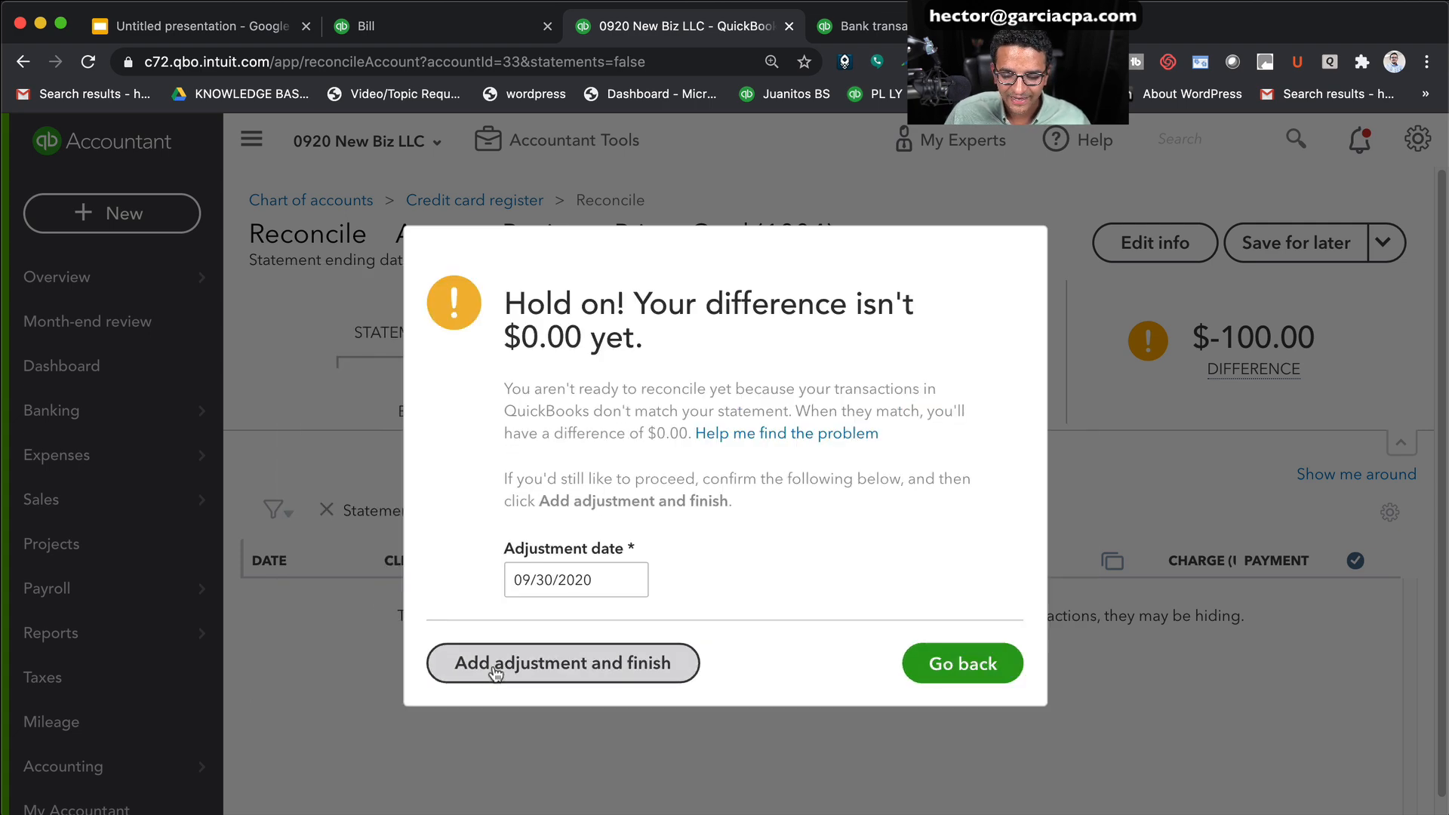
left_click(497, 664)
left_click(979, 694)
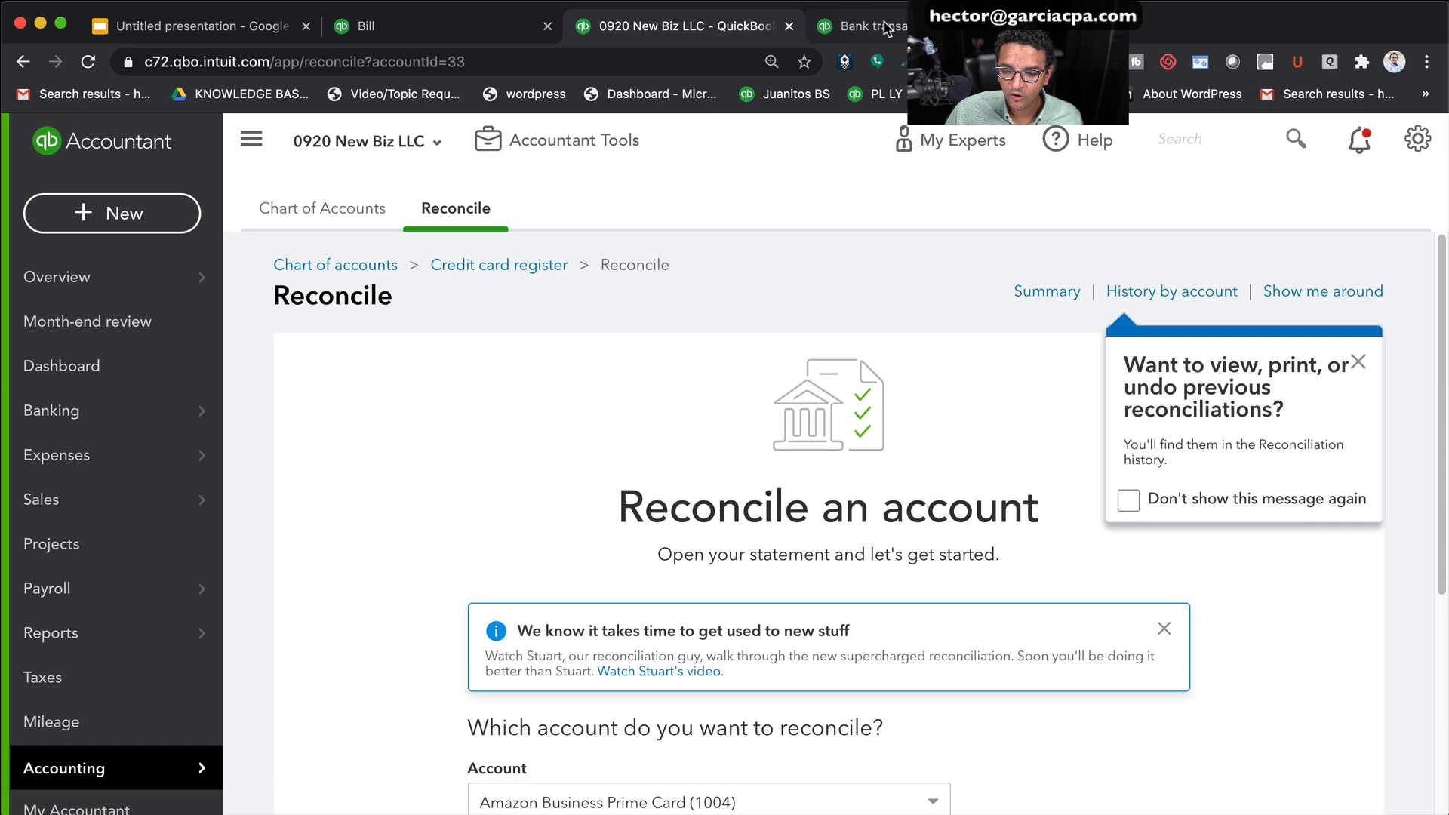
Run the Balance Sheet report for All Dates and check the Amazon Business Prime Card balance under Credit Cards
mouse_move(53, 636)
left_click(249, 636)
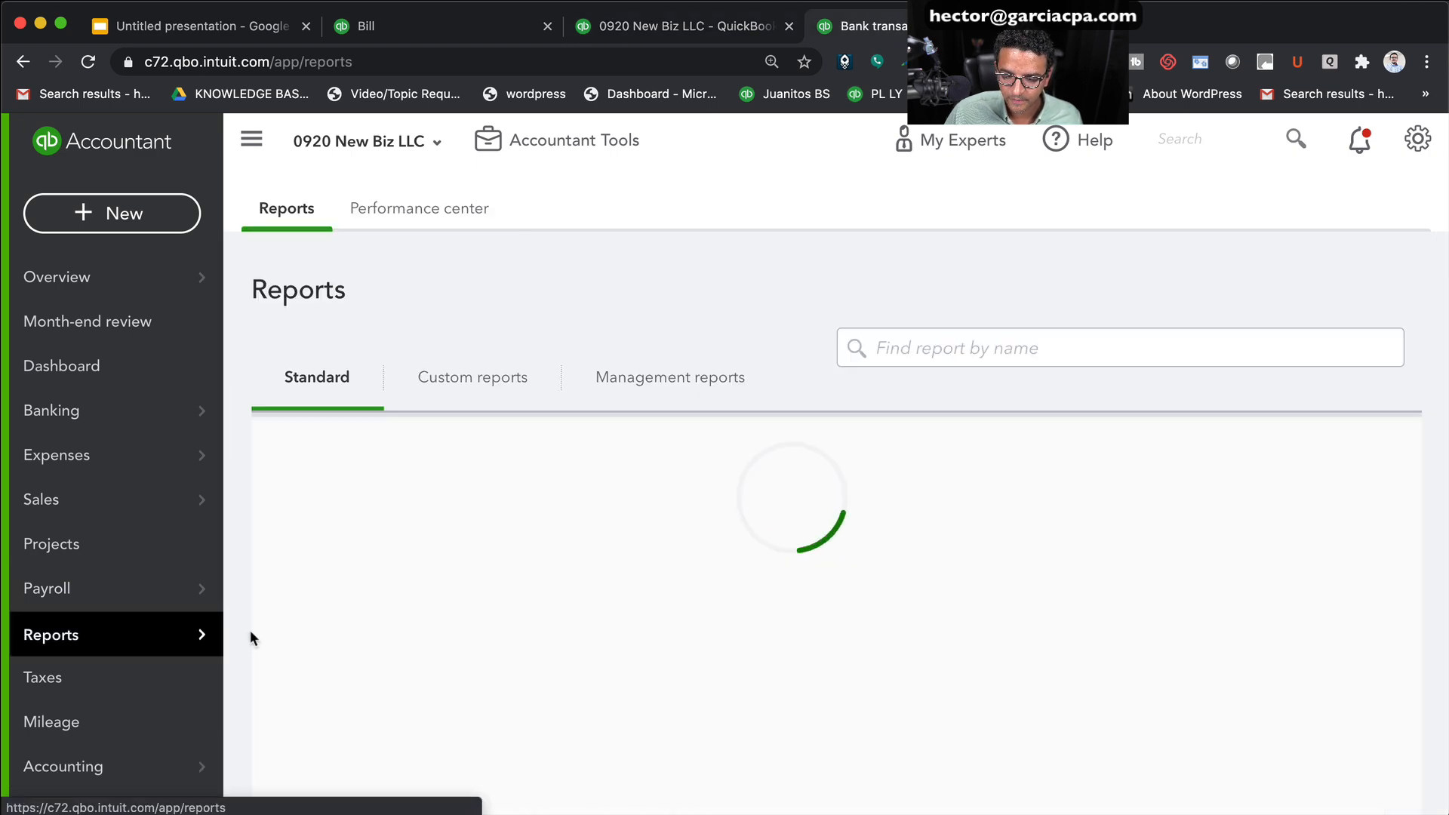
left_click(414, 591)
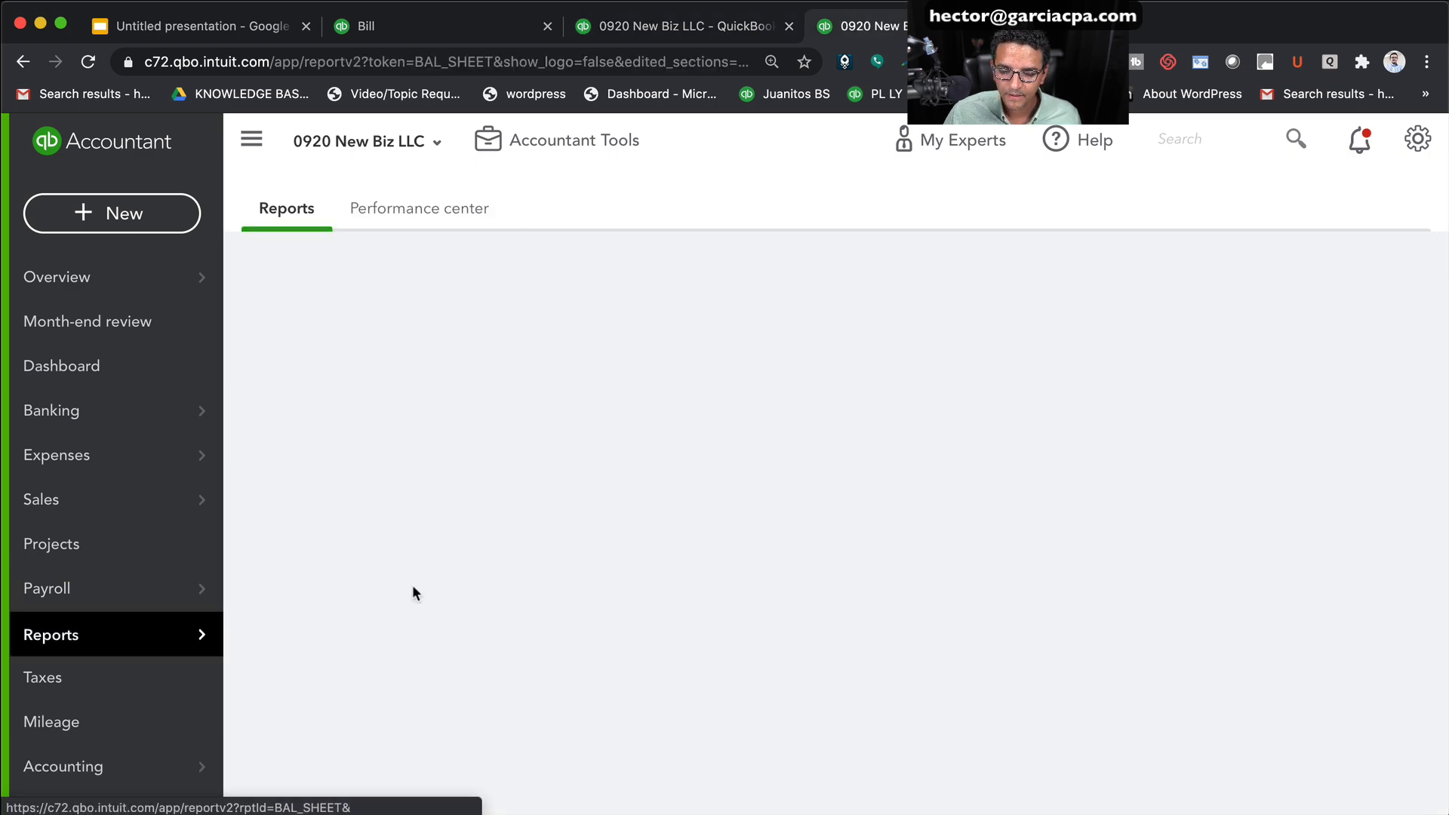
left_click(302, 379)
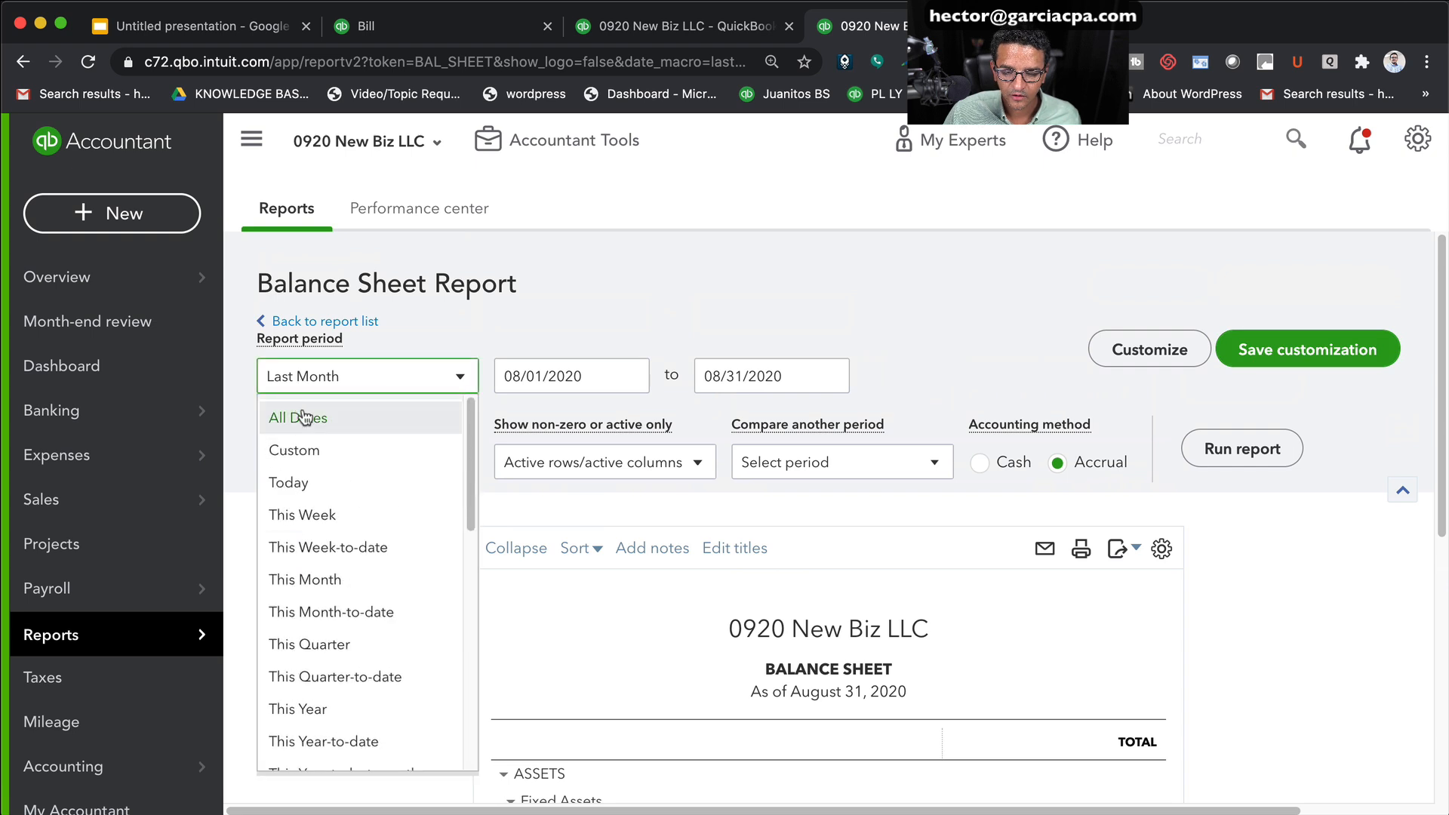
left_click(302, 416)
left_click(1242, 448)
scroll(1362, 634, "down", 4)
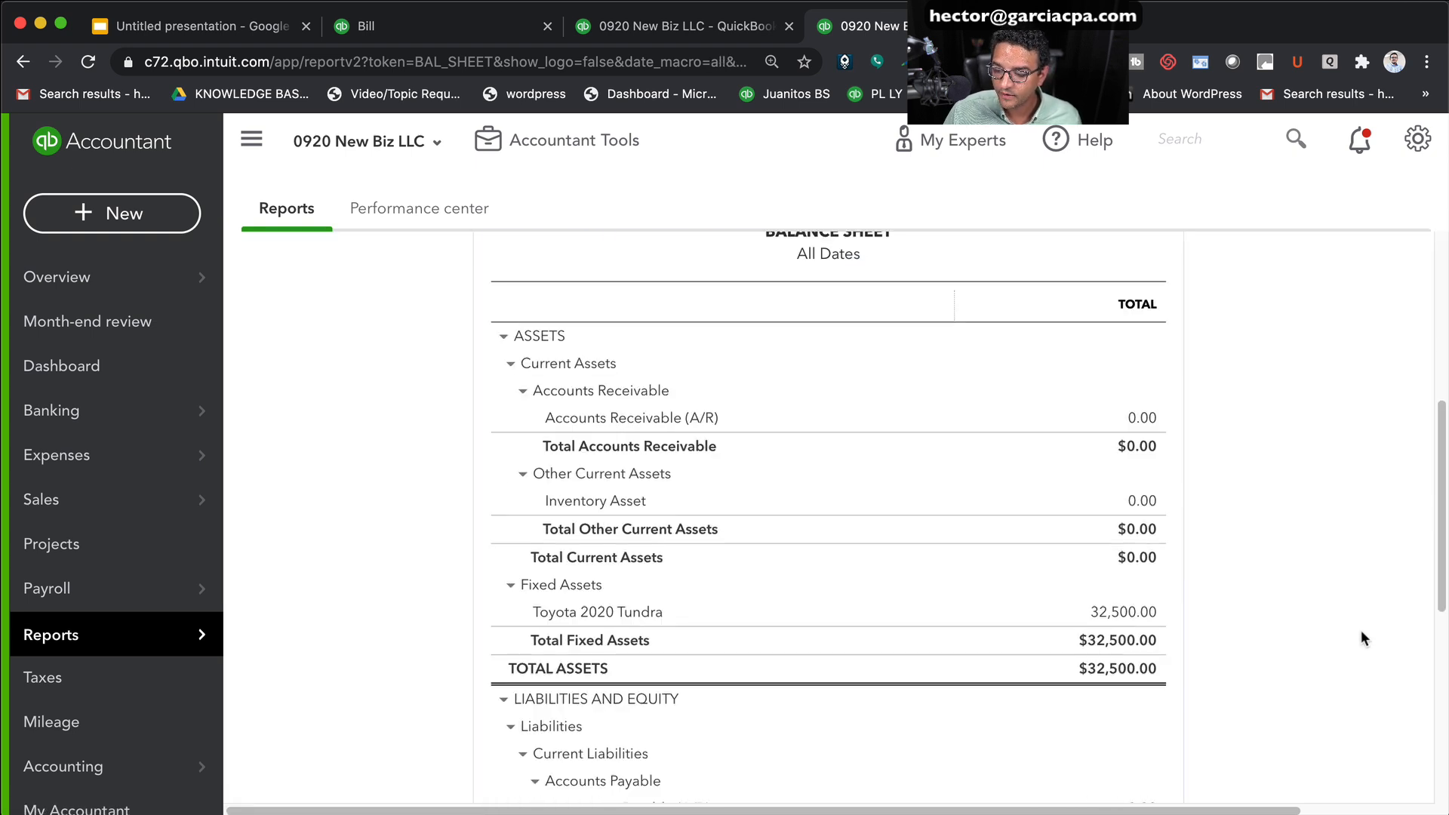
scroll(1310, 524, "down", 5)
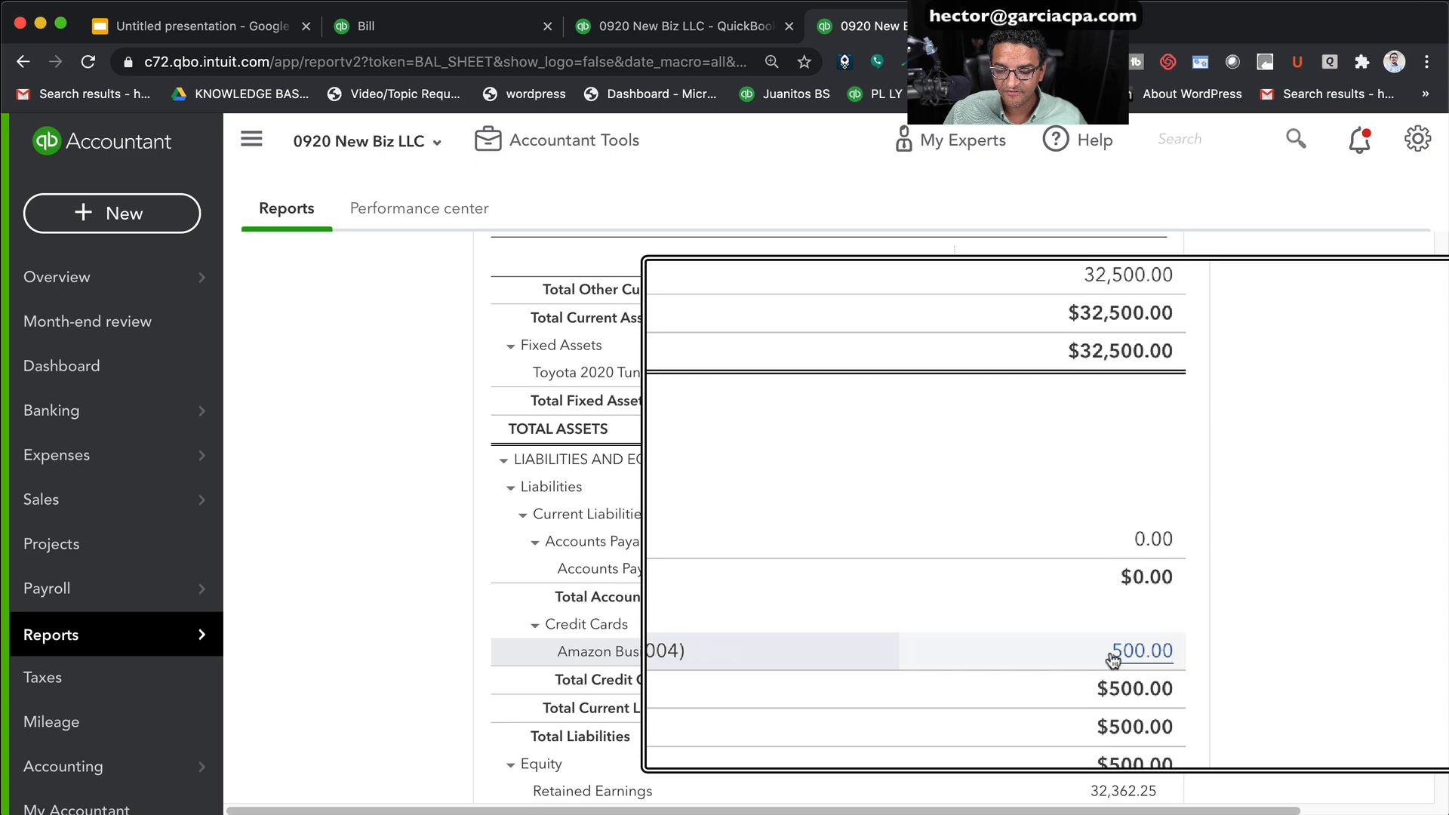
scroll(1111, 657, "up", 10)
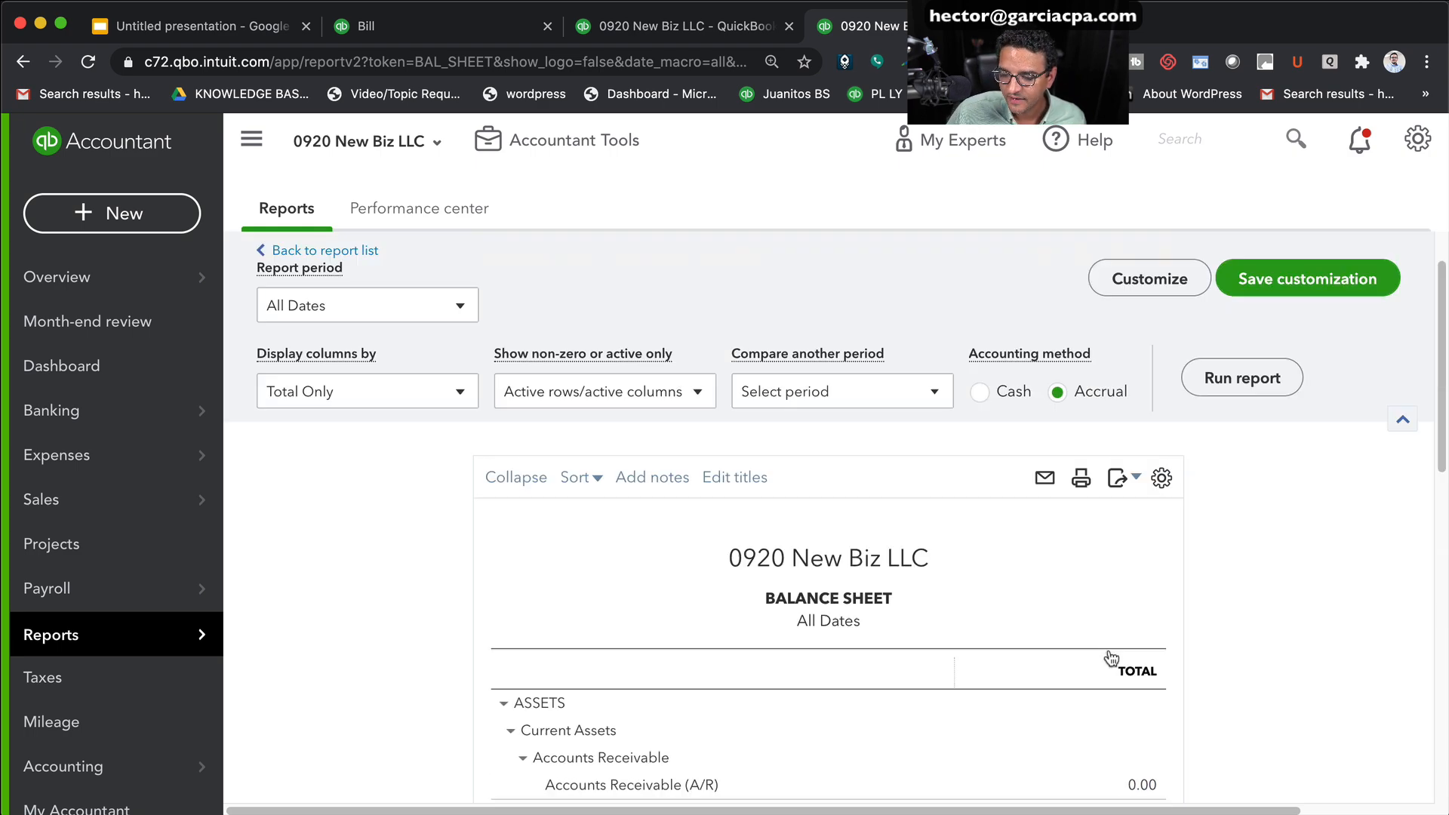
Run the Profit and Loss report for All Dates and examine Reconciliation Discrepancies under Other Expenses
left_click(680, 26)
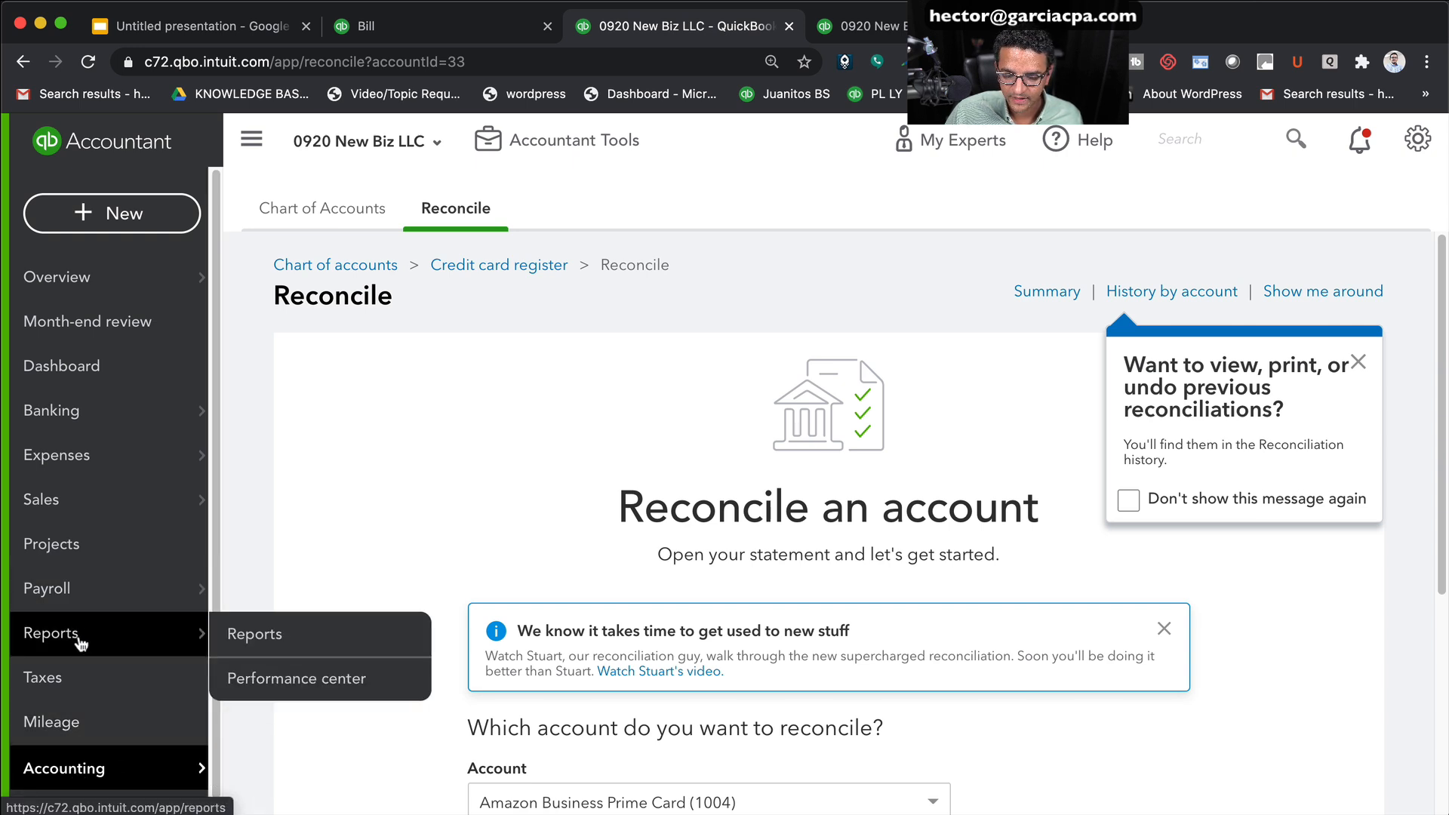
left_click(285, 643)
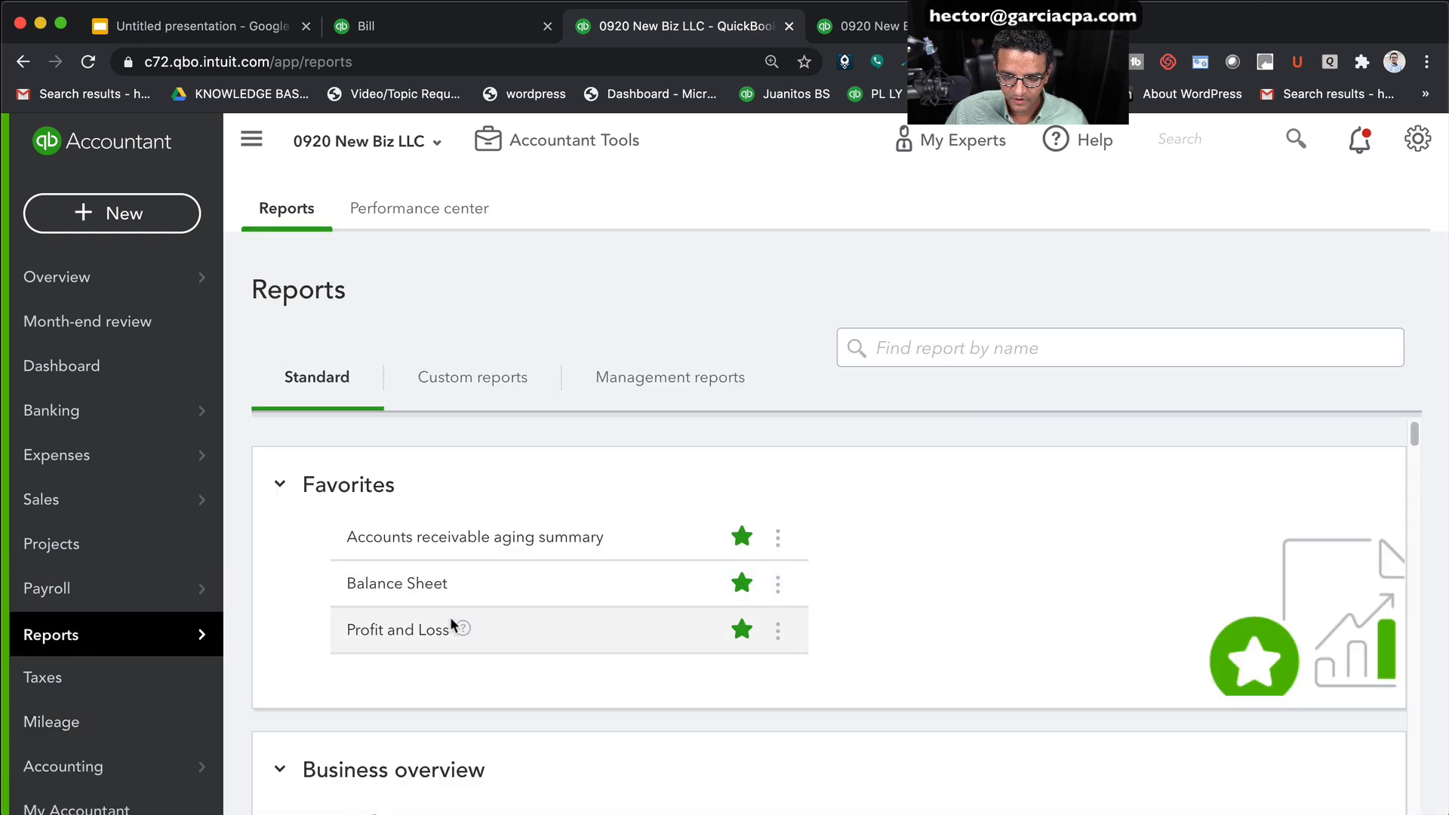
left_click(403, 629)
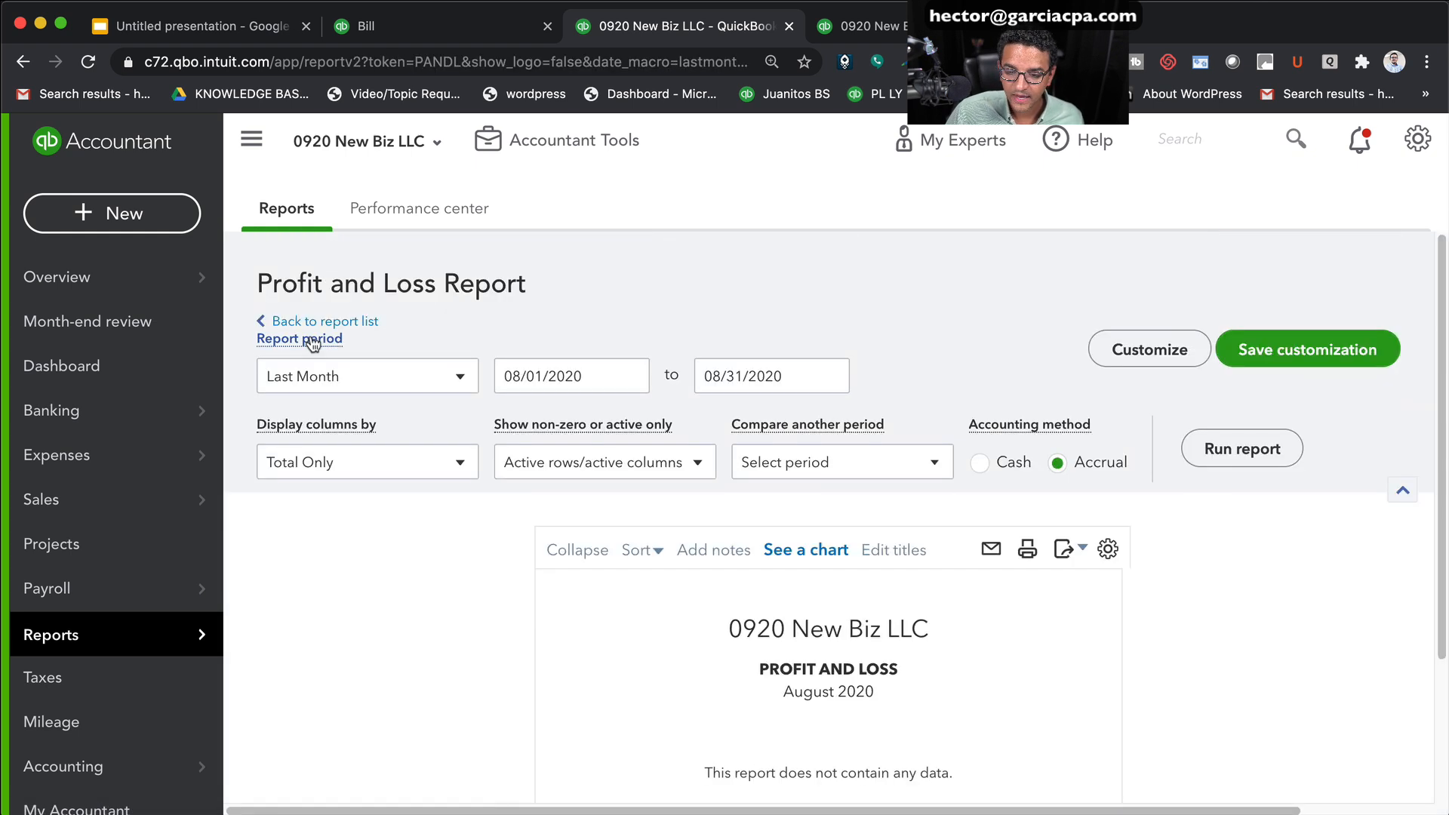
left_click(303, 373)
left_click(314, 414)
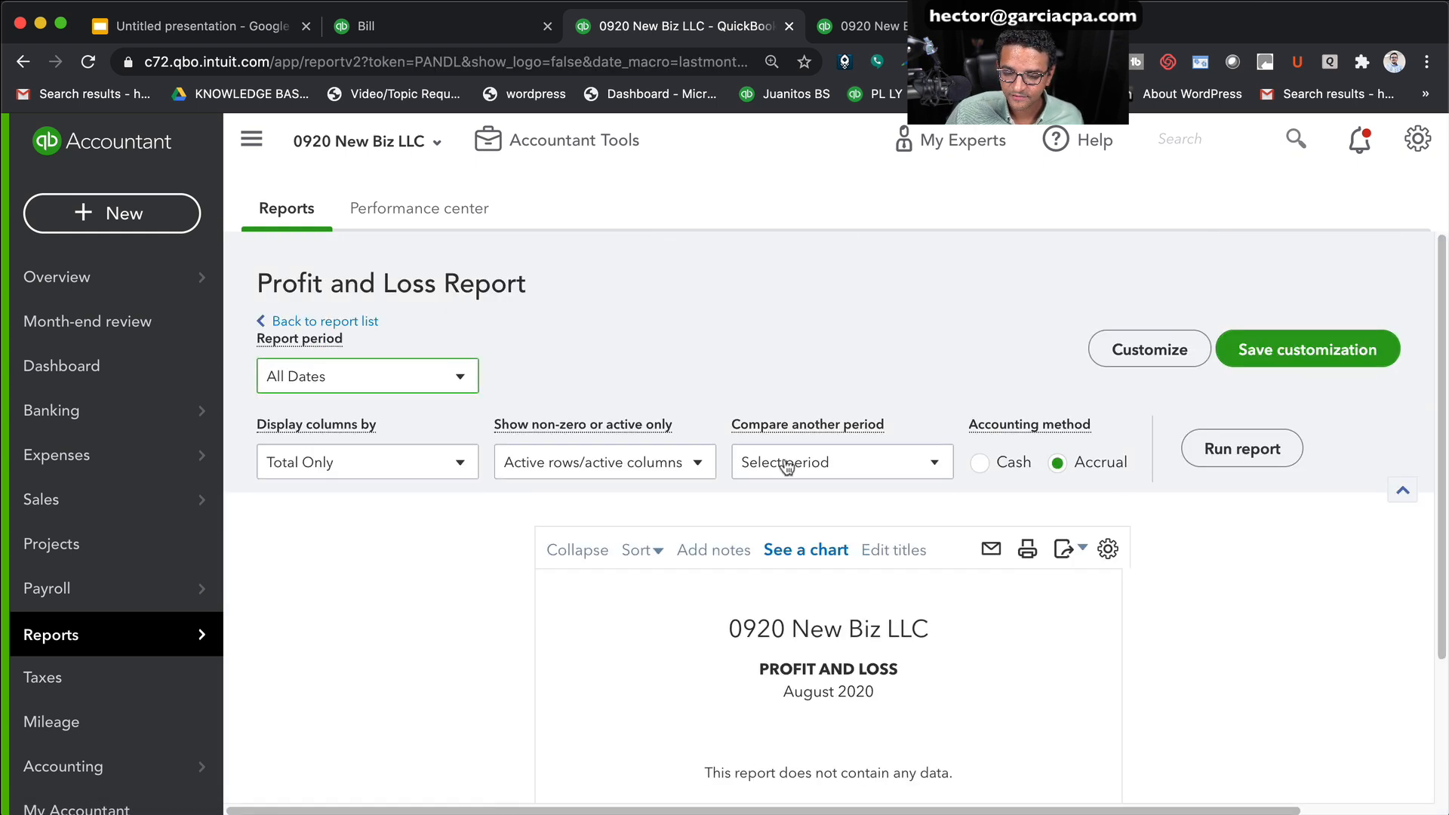
left_click(1224, 447)
scroll(1148, 597, "down", 5)
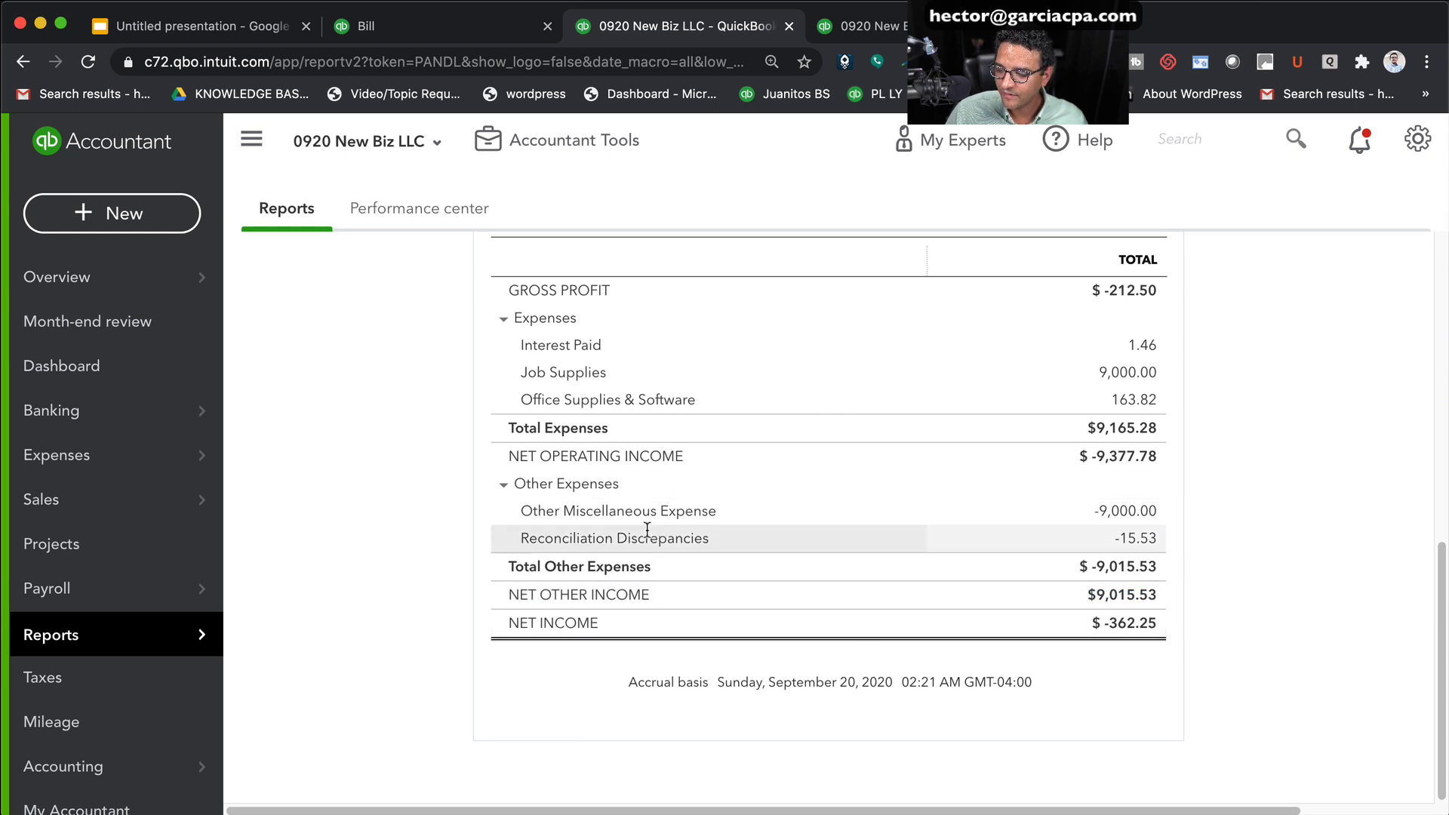
Open the transaction detail behind Reconciliation Discrepancies, compare the two ADJ entries, and collapse the navigation menu for more room
left_click(1130, 540)
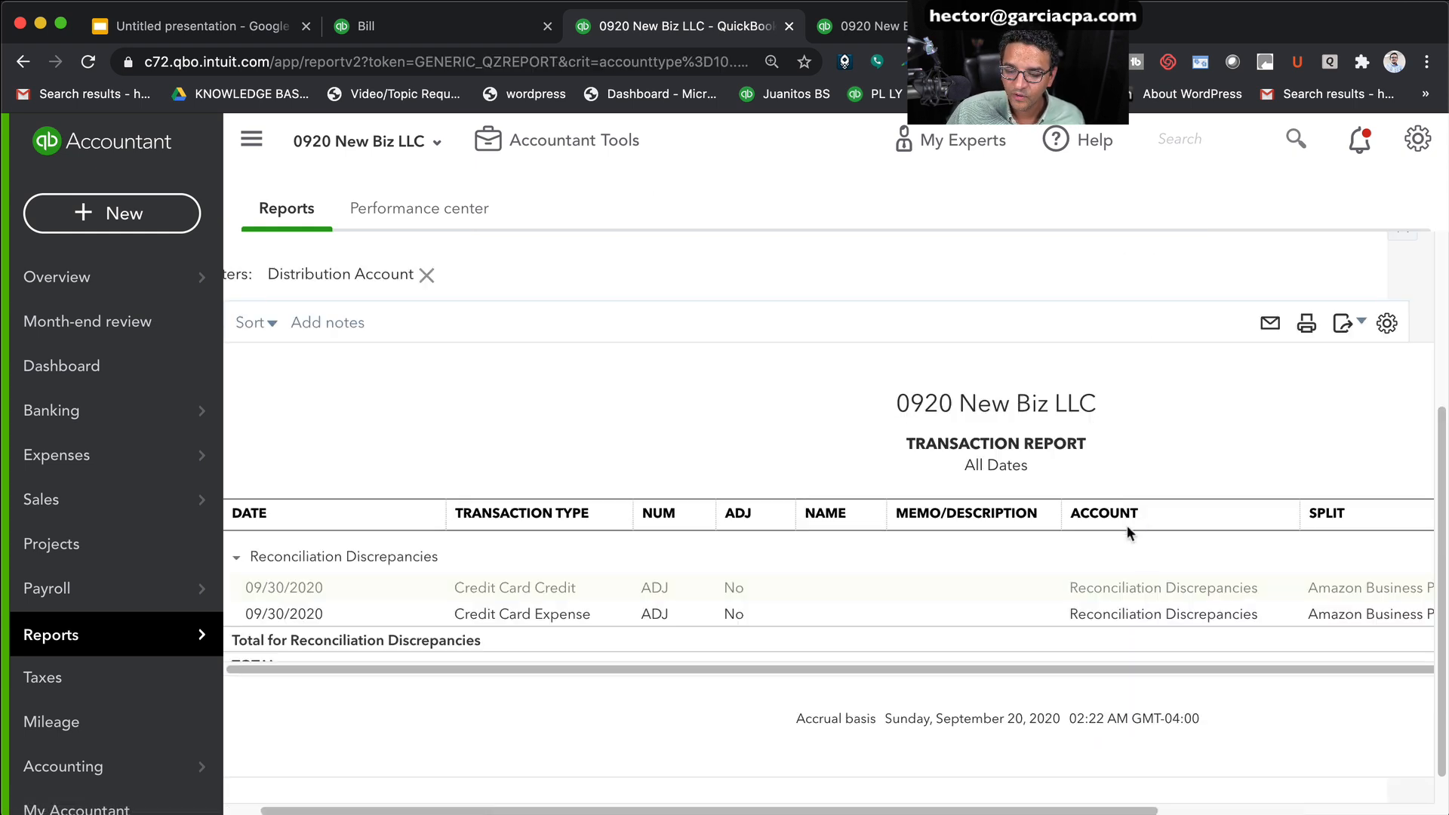
scroll(1233, 662, "right", 10)
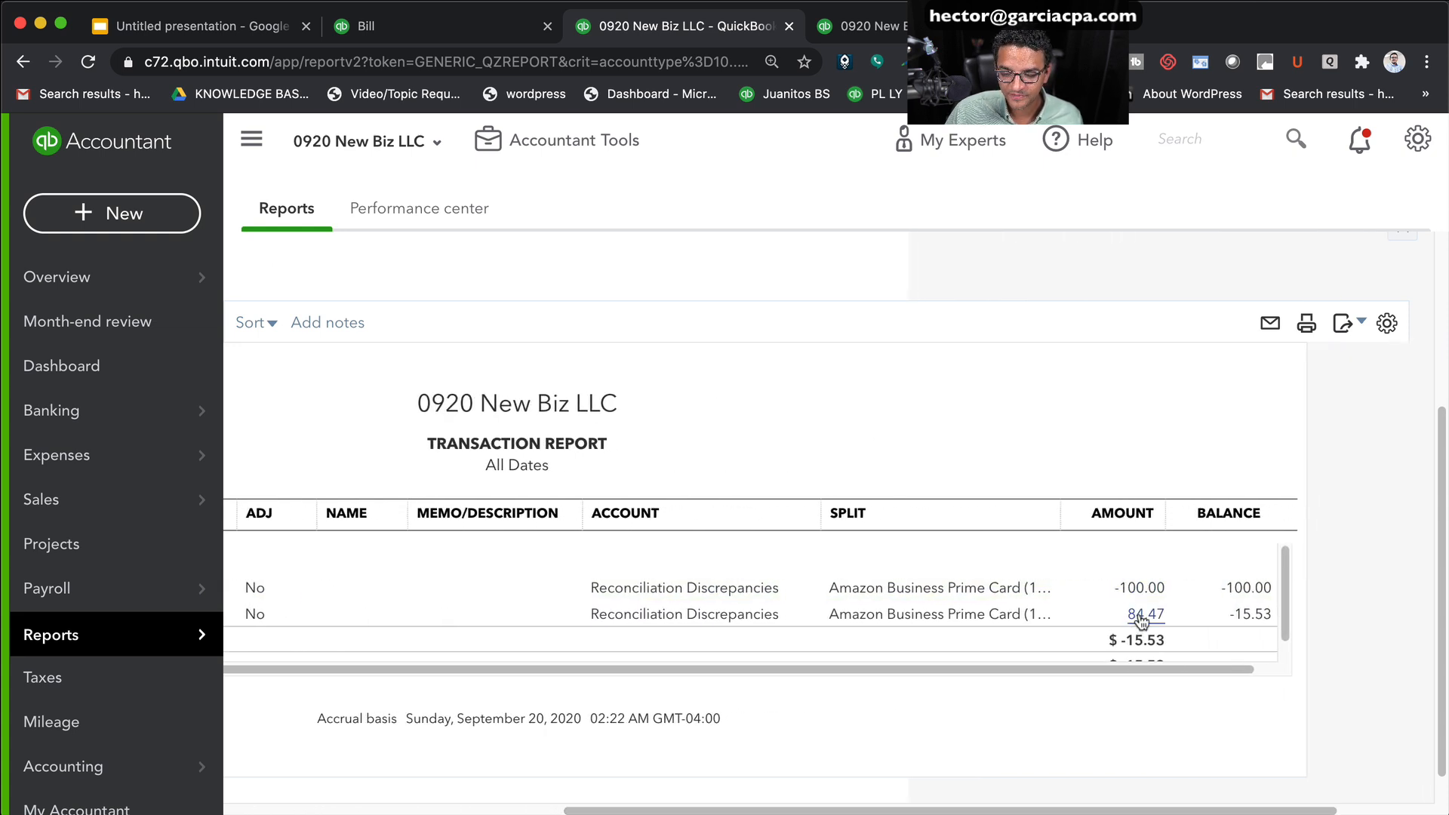
scroll(1169, 745, "left", 10)
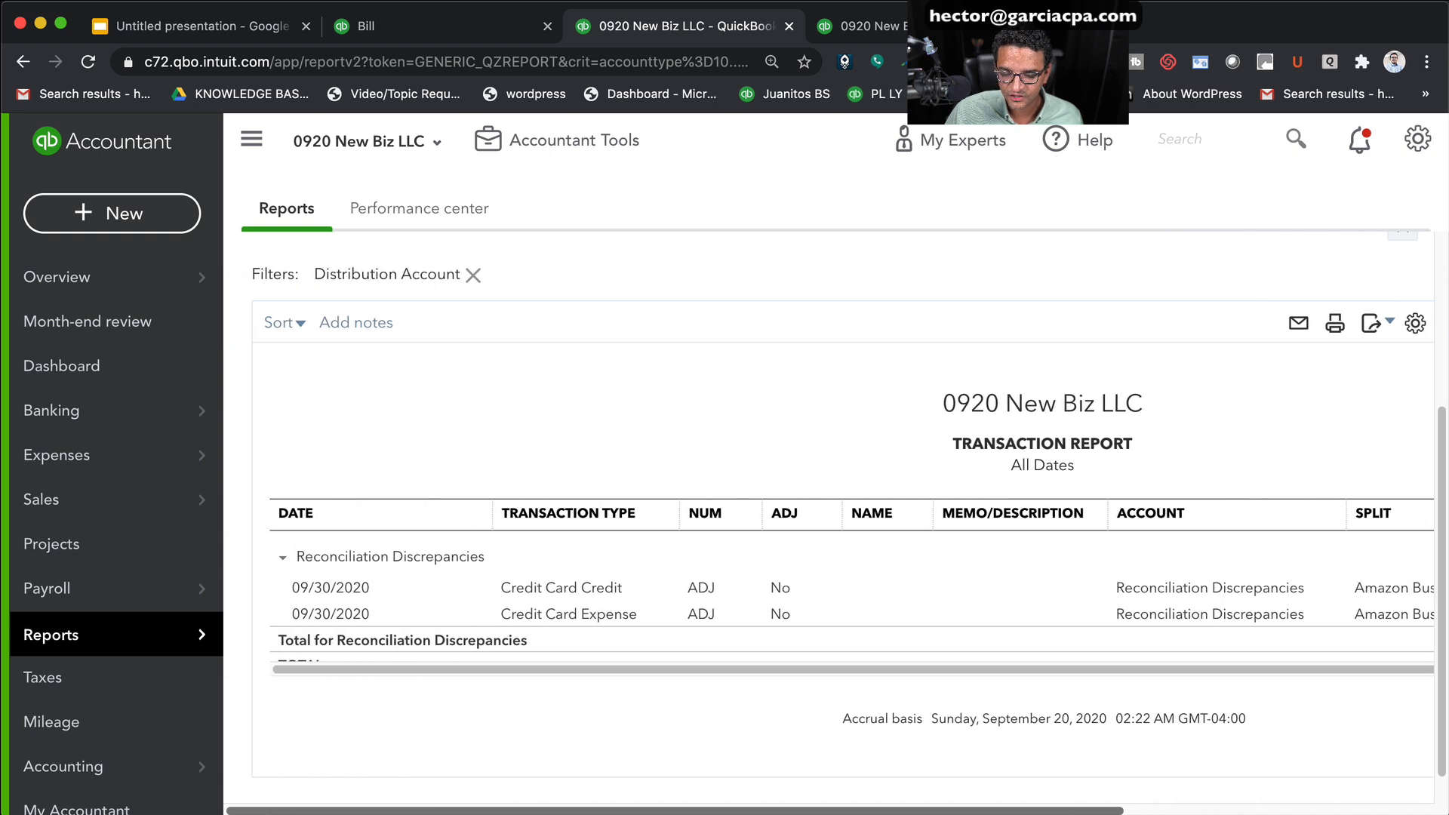
left_click(252, 139)
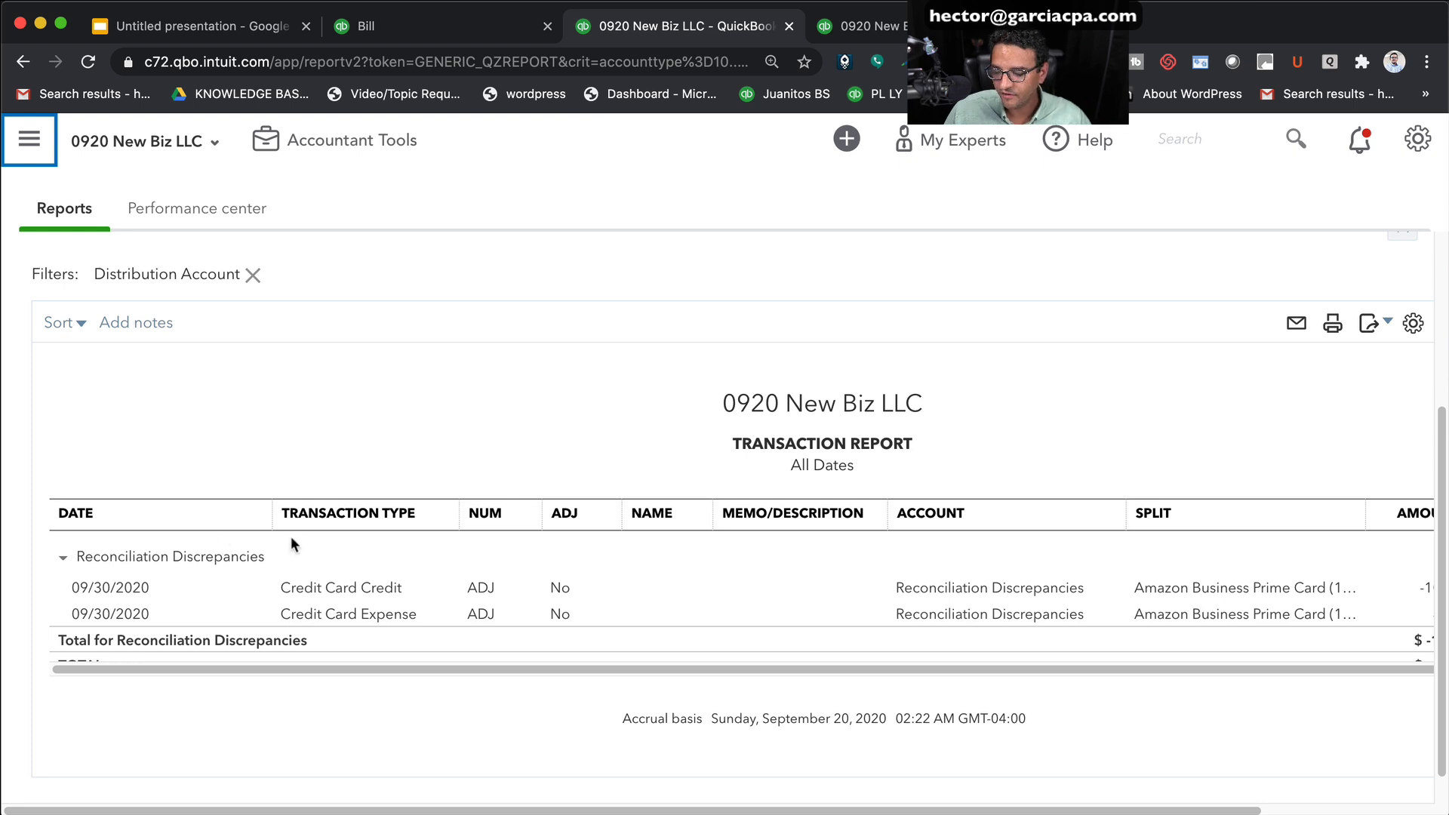
Open the ADJ credit card credit and the ADJ credit card expense in turn, review and close each, and return to the Profit and Loss summary
left_click(309, 592)
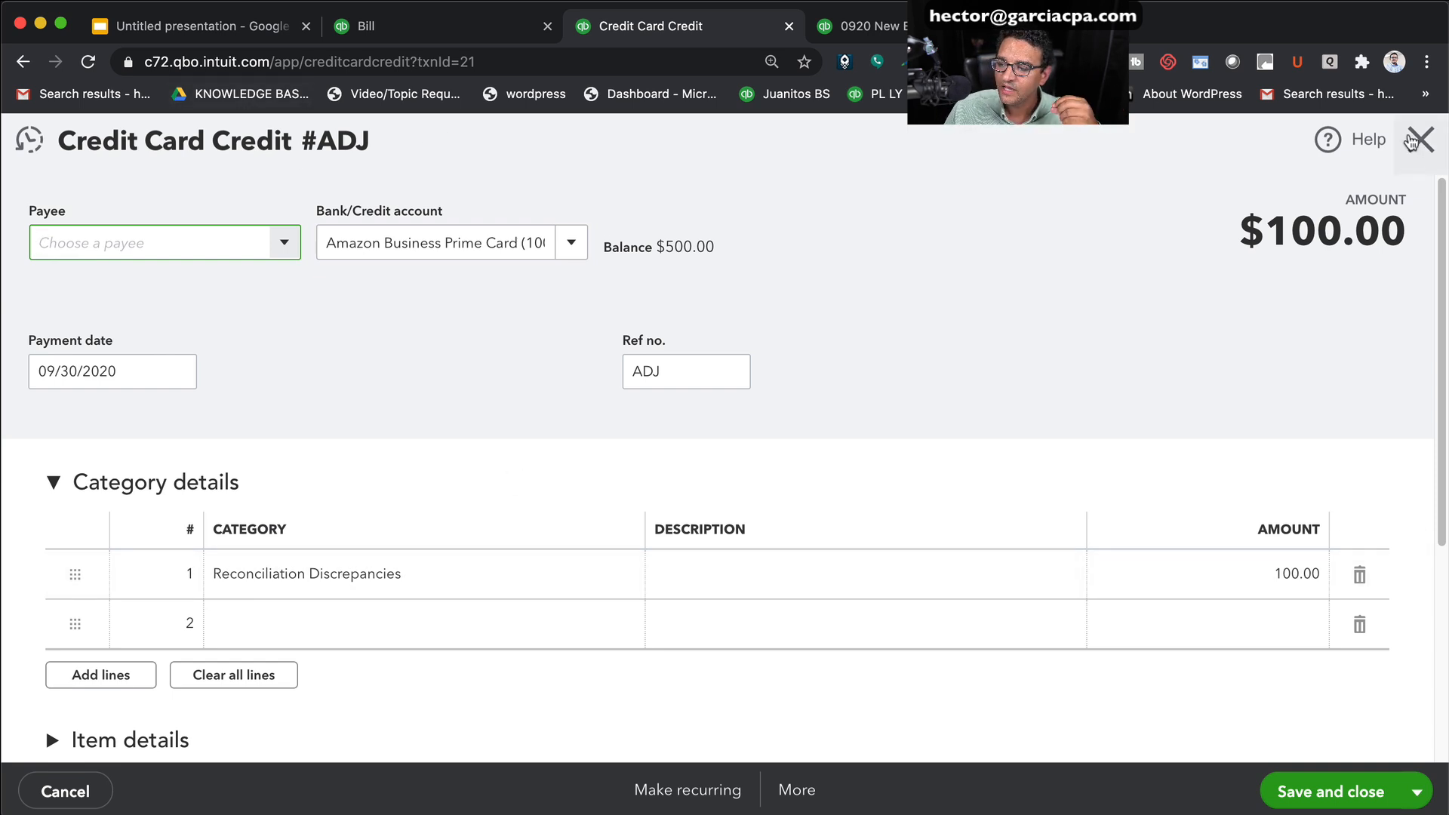
left_click(1421, 140)
left_click(329, 615)
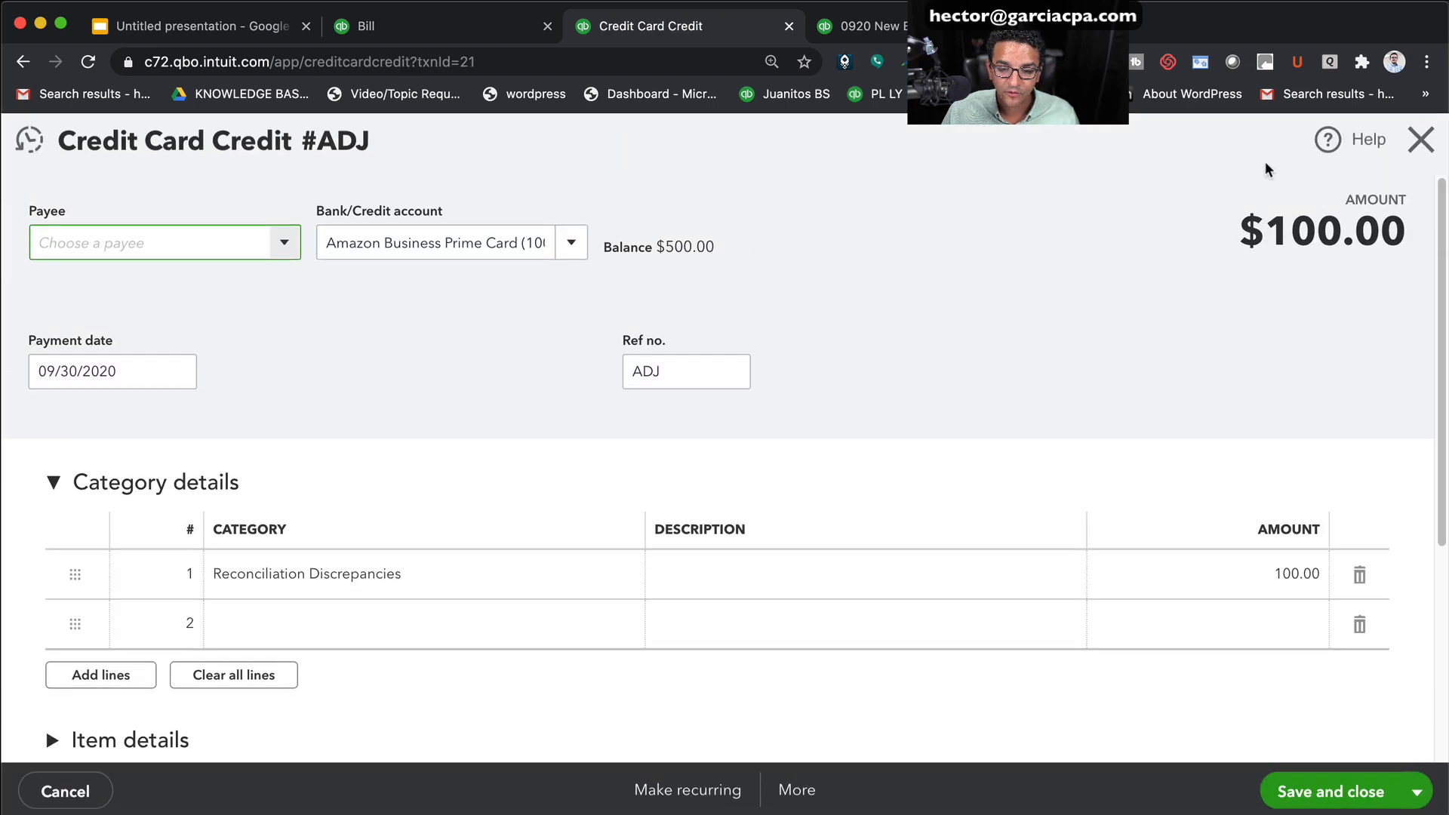
left_click(1421, 140)
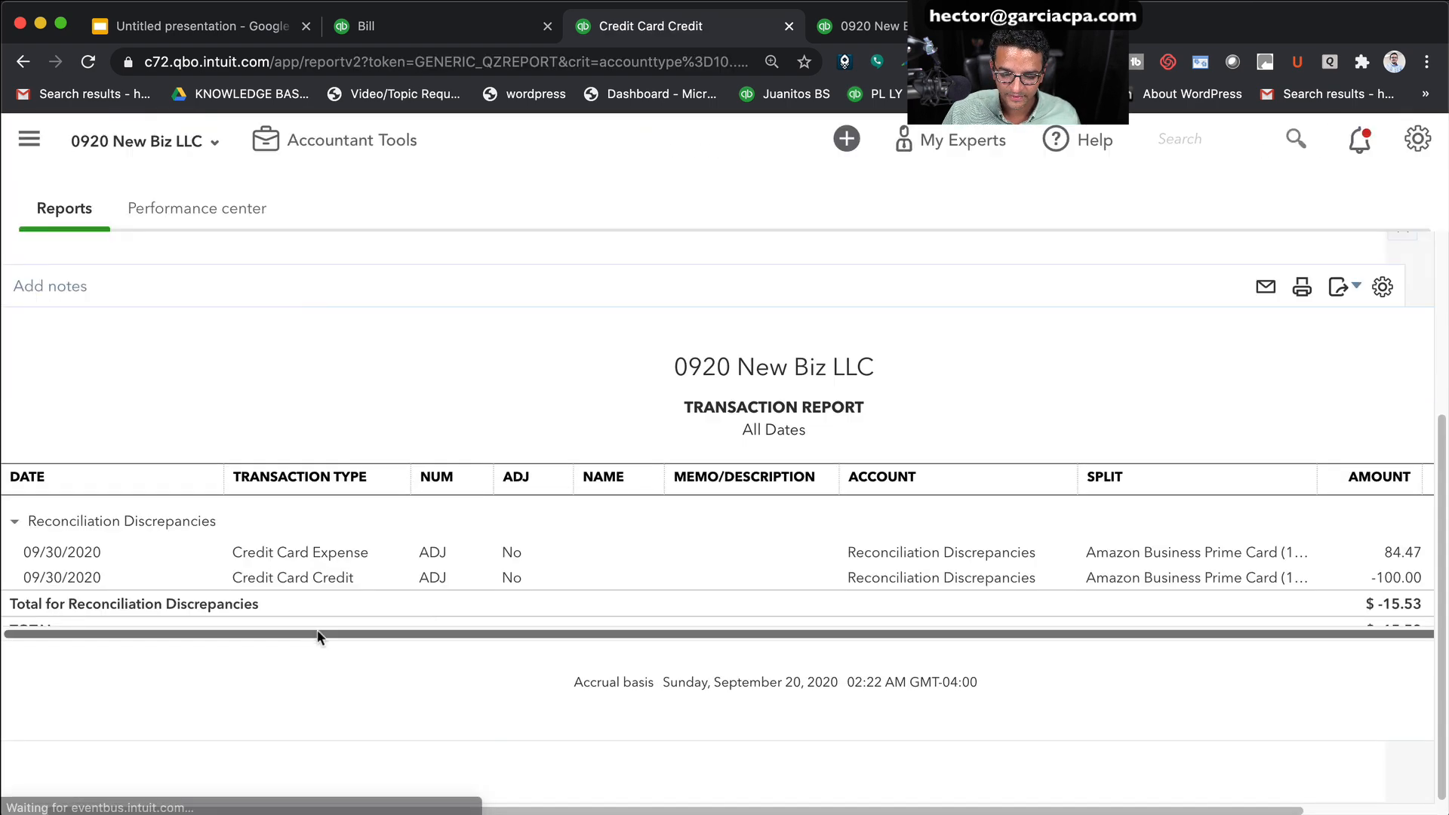
left_click(308, 574)
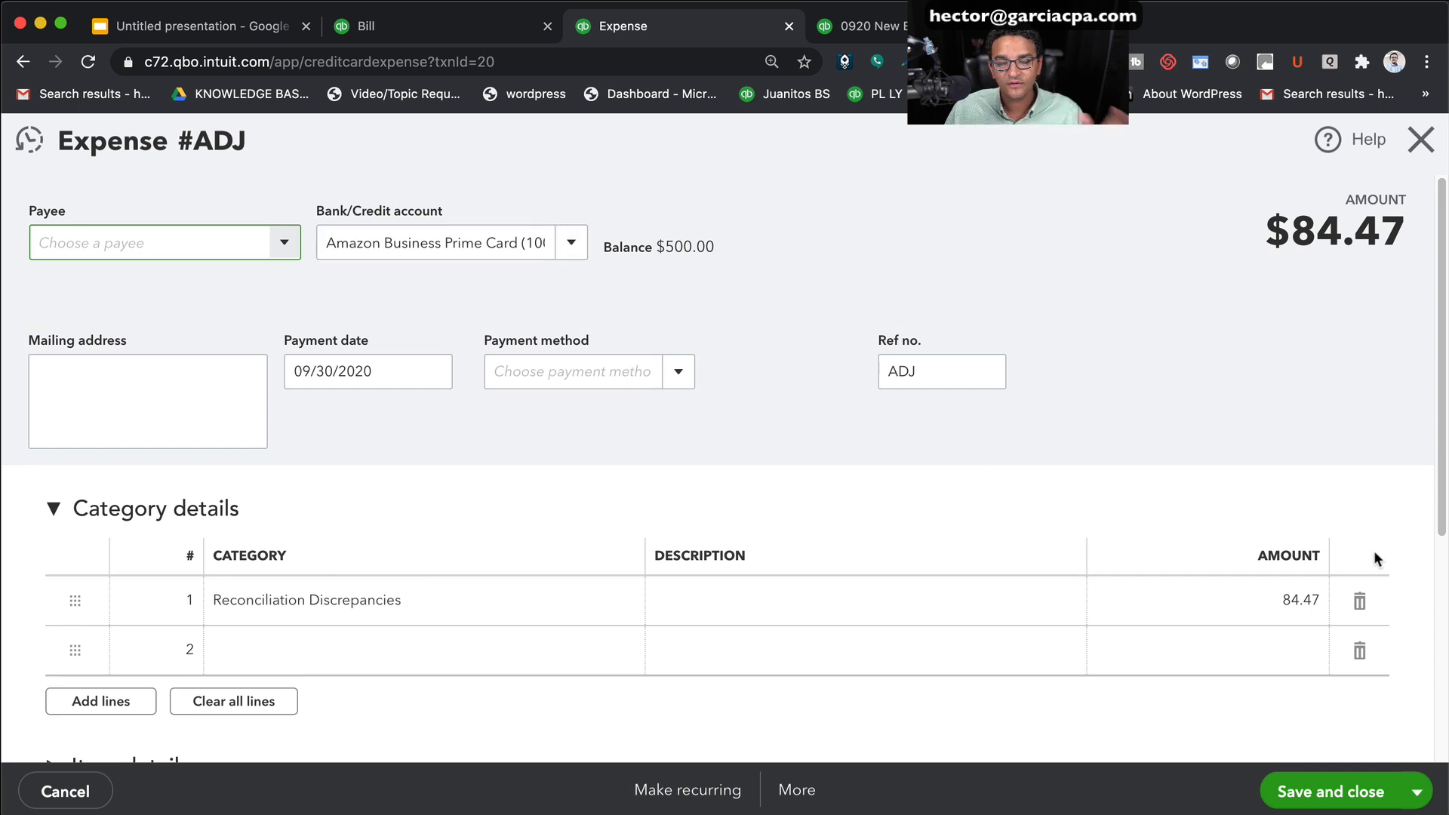
left_click(1421, 141)
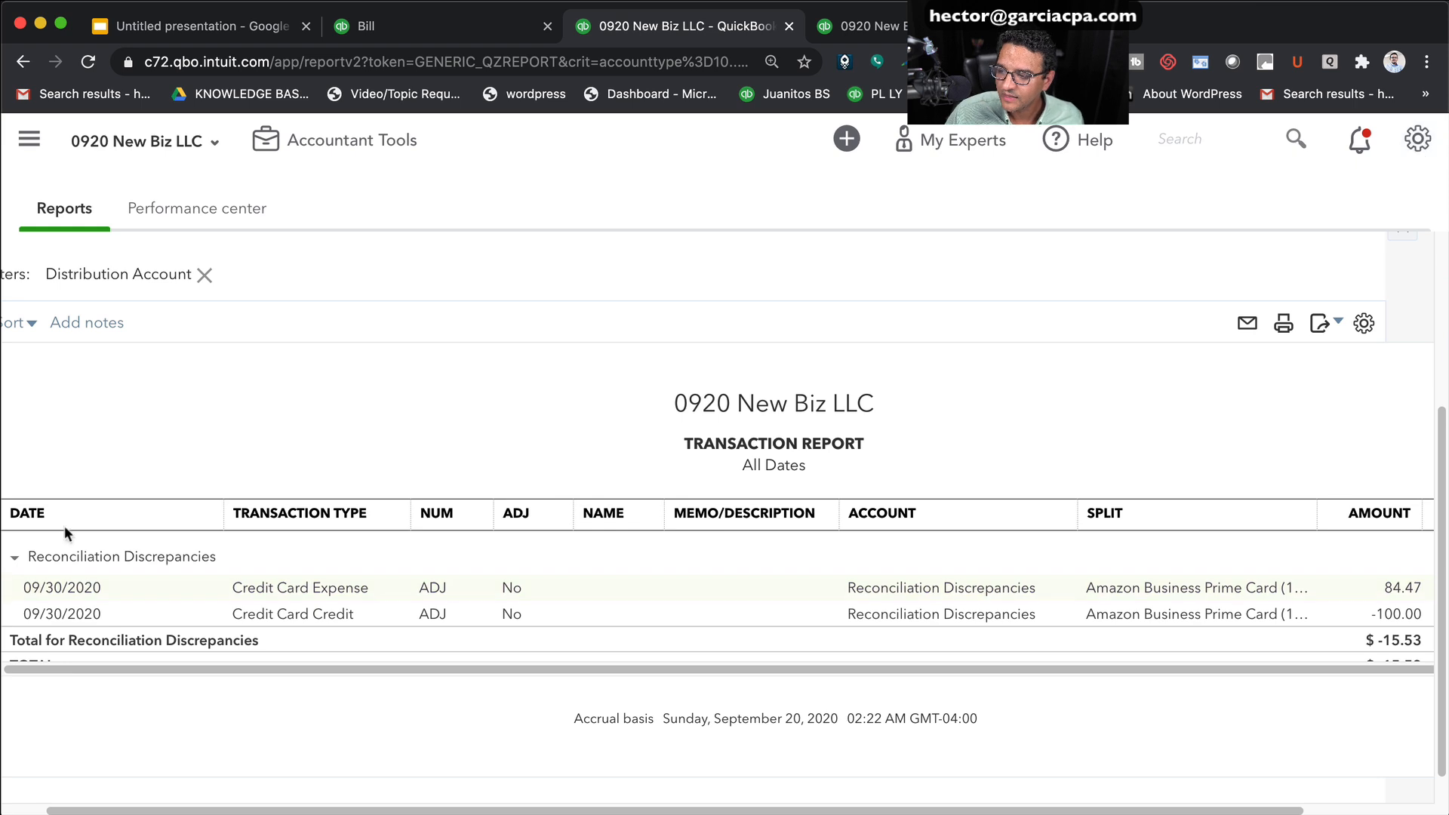
scroll(360, 809, "left", 2)
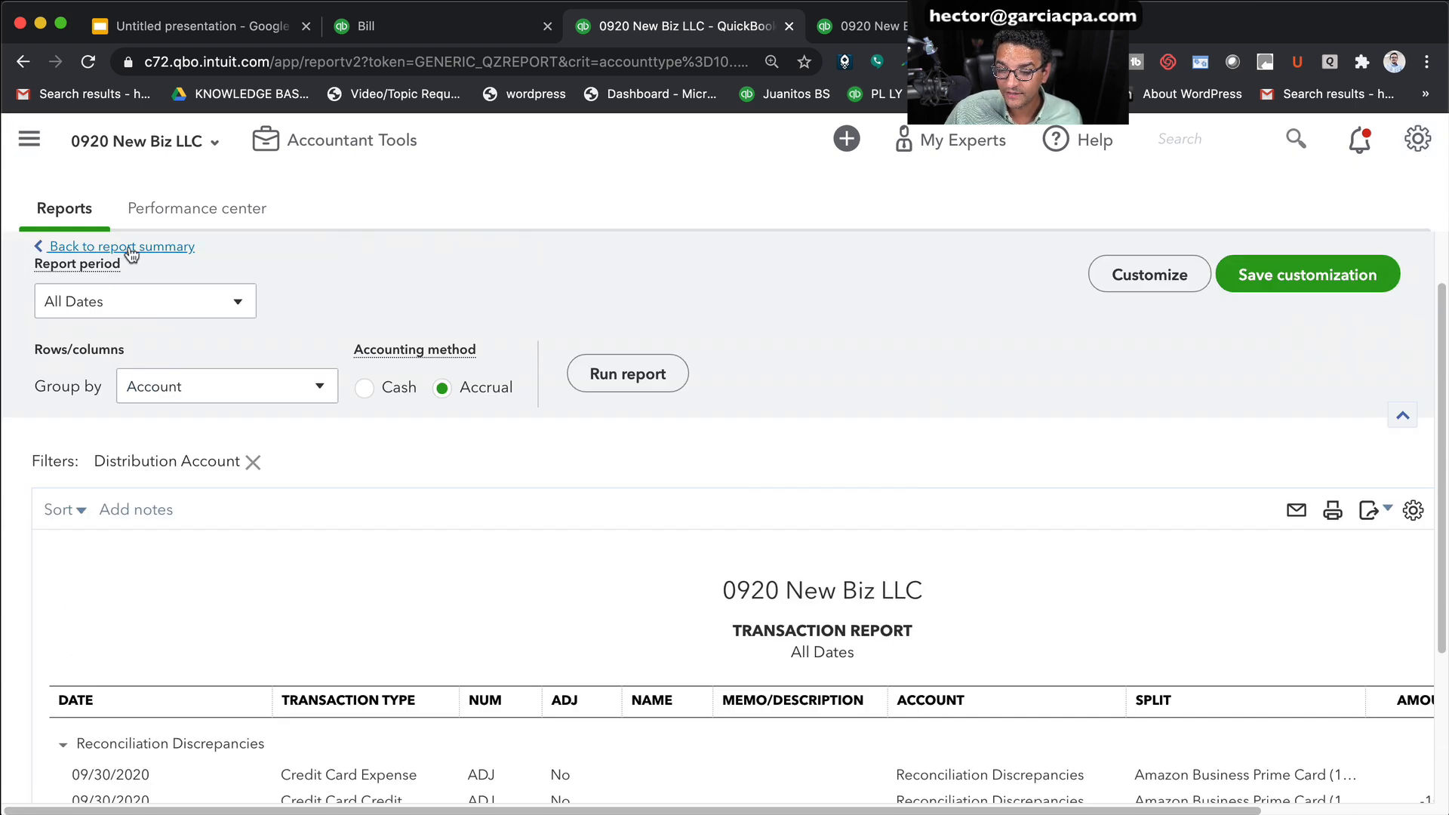
left_click(88, 249)
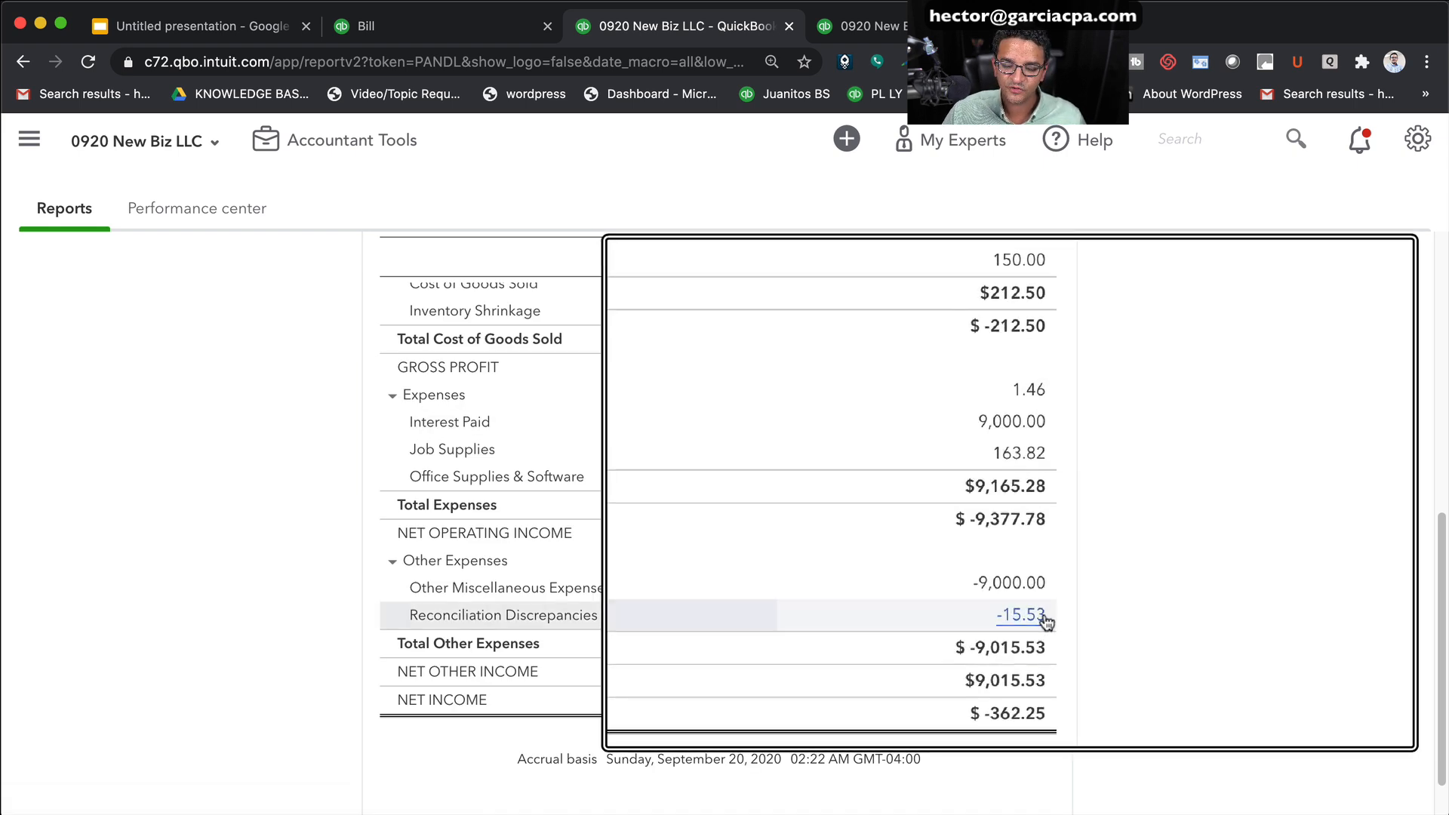
Switch to the Google Slides presentation to show the Retained Earnings slide, and return to QuickBooks Online to review the Profit and Loss net income
left_click(205, 26)
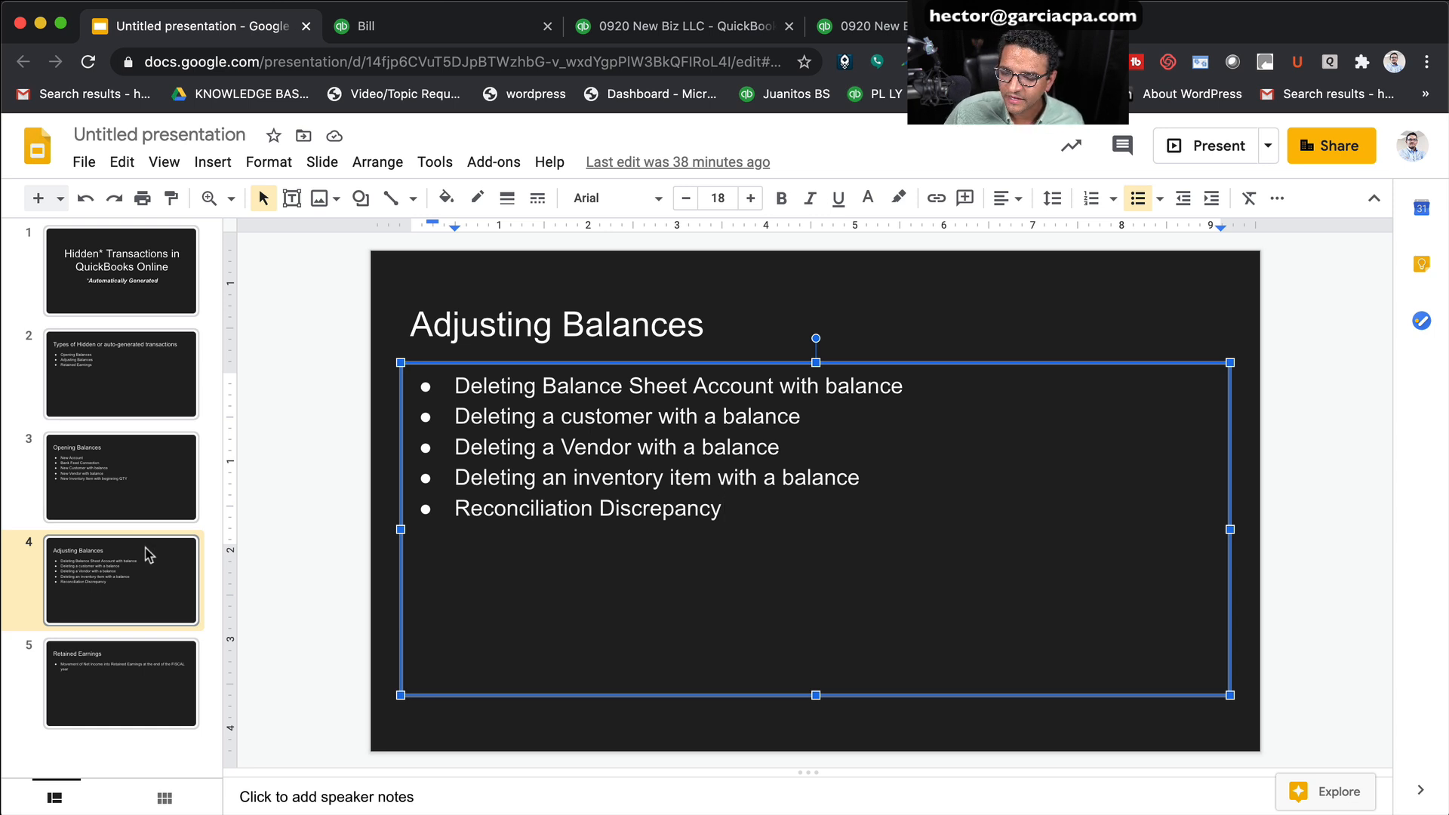
left_click(97, 679)
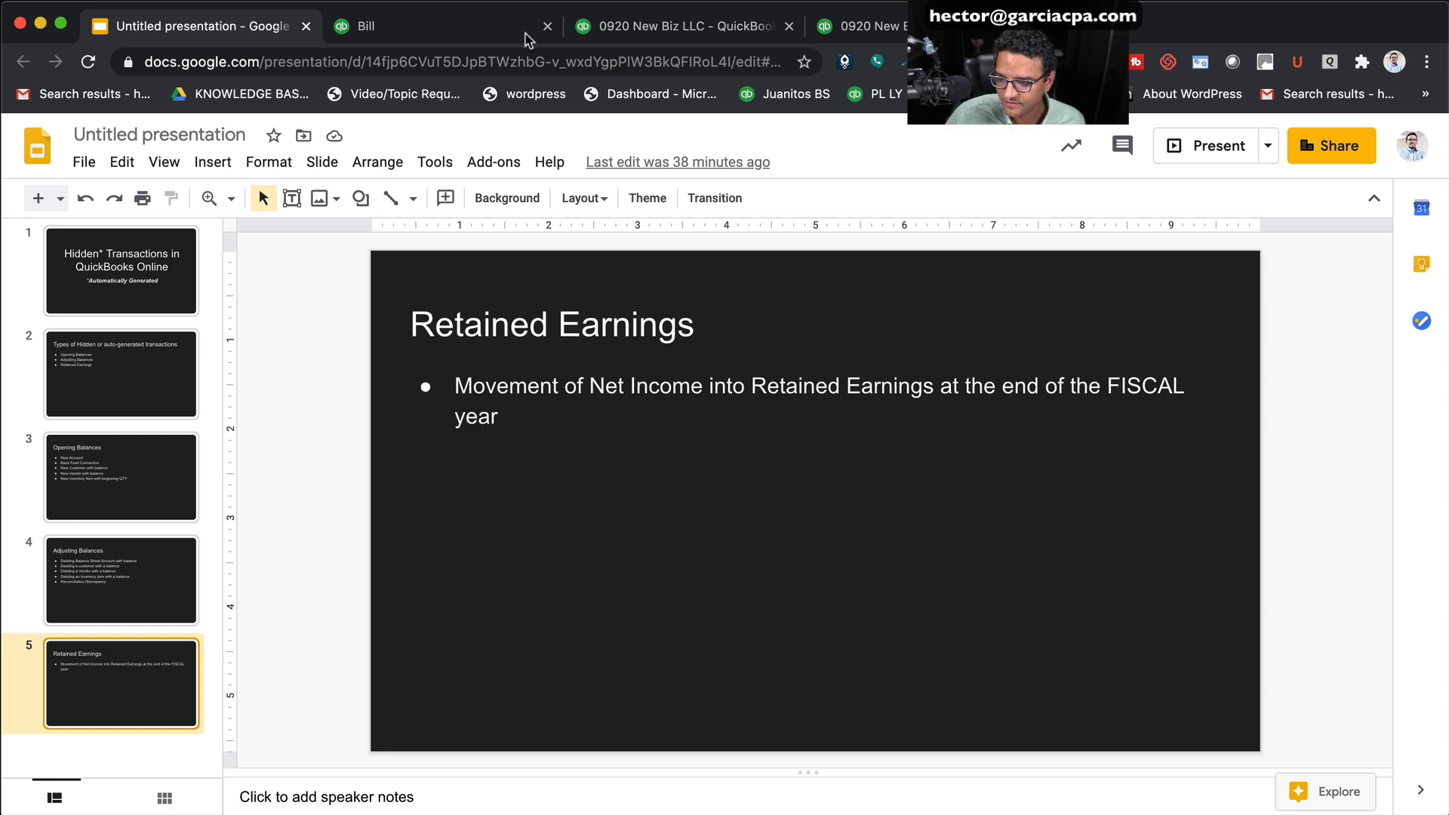
left_click(679, 29)
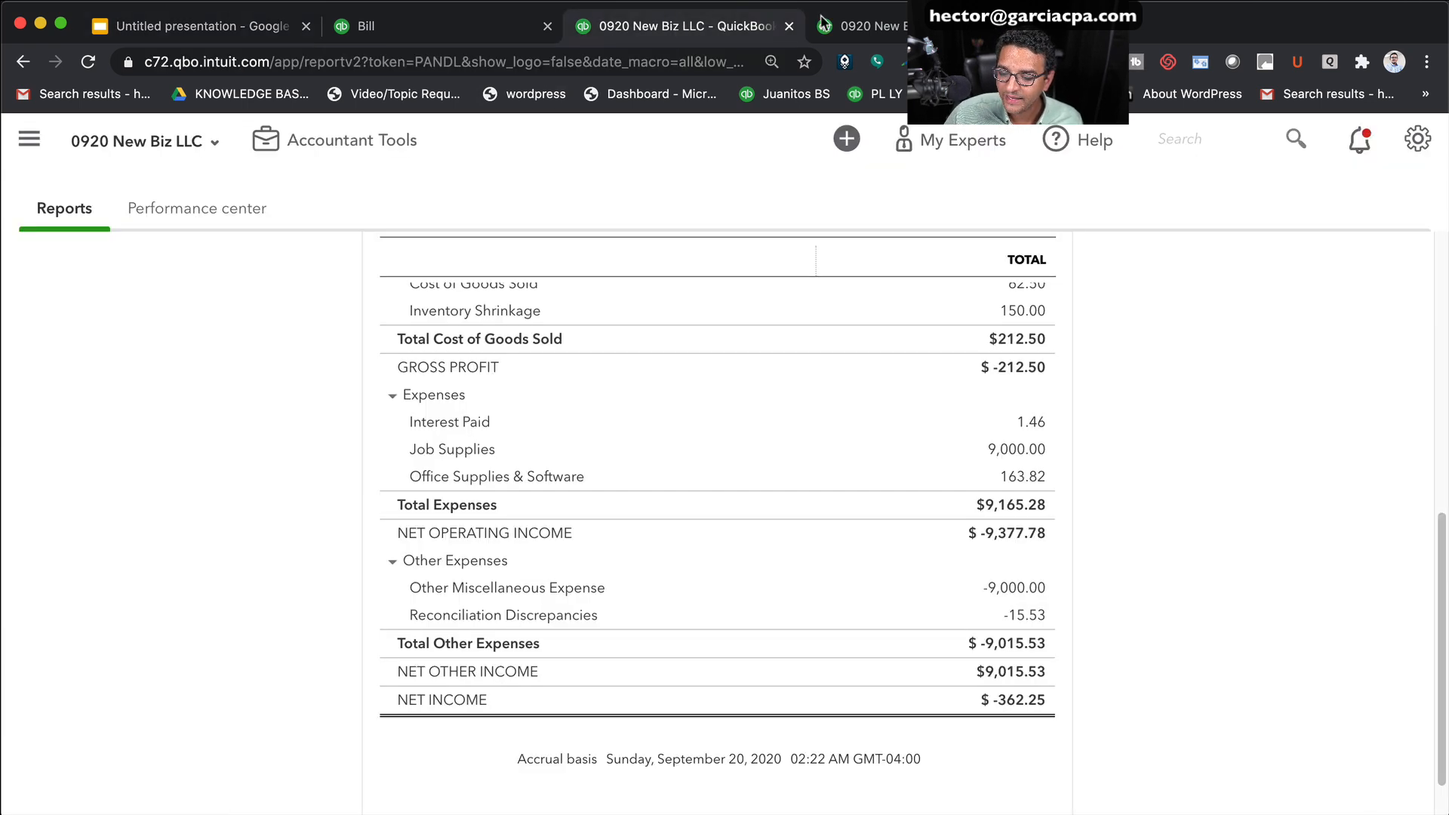
scroll(767, 527, "up", 8)
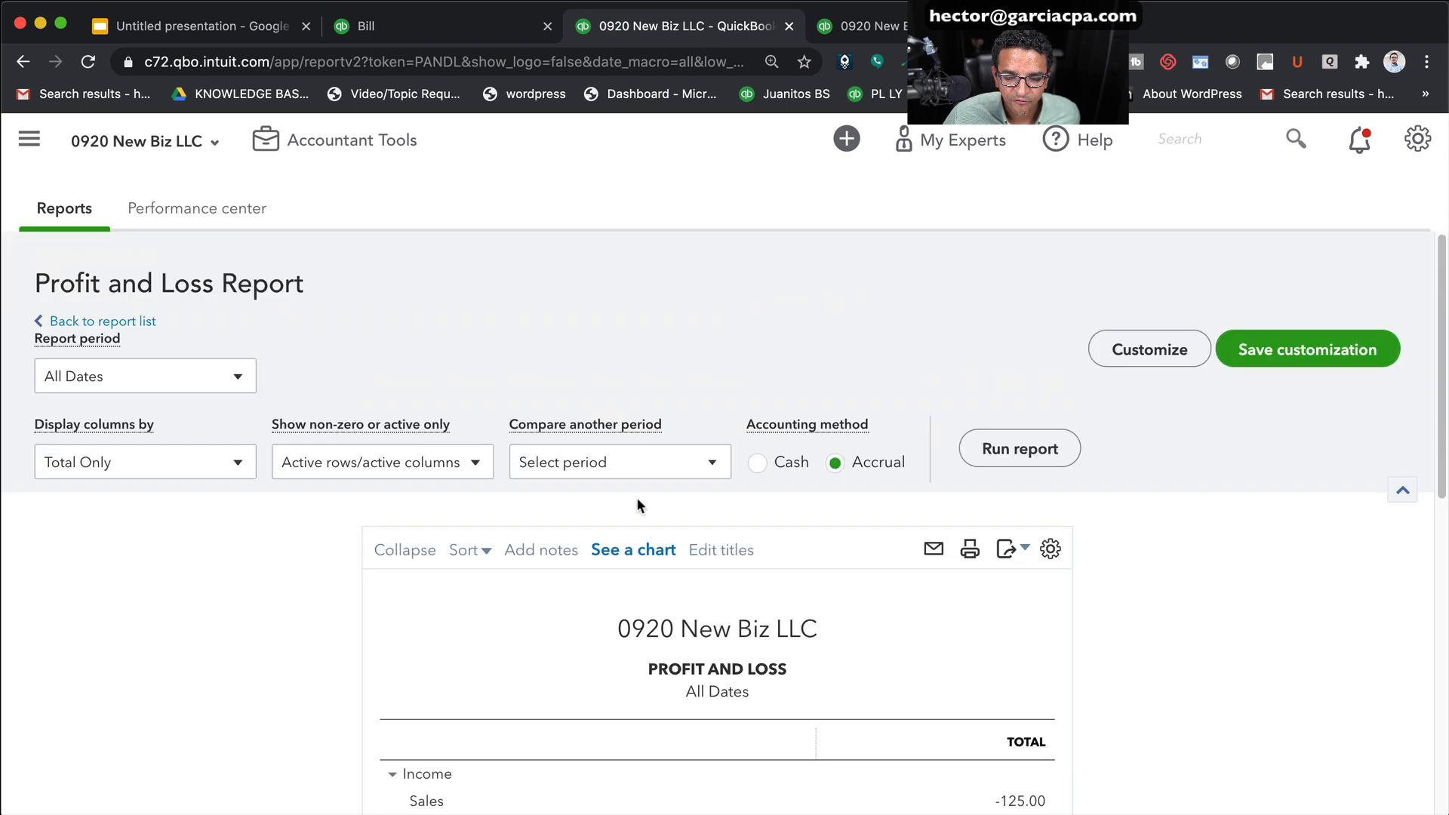
scroll(771, 530, "down", 9)
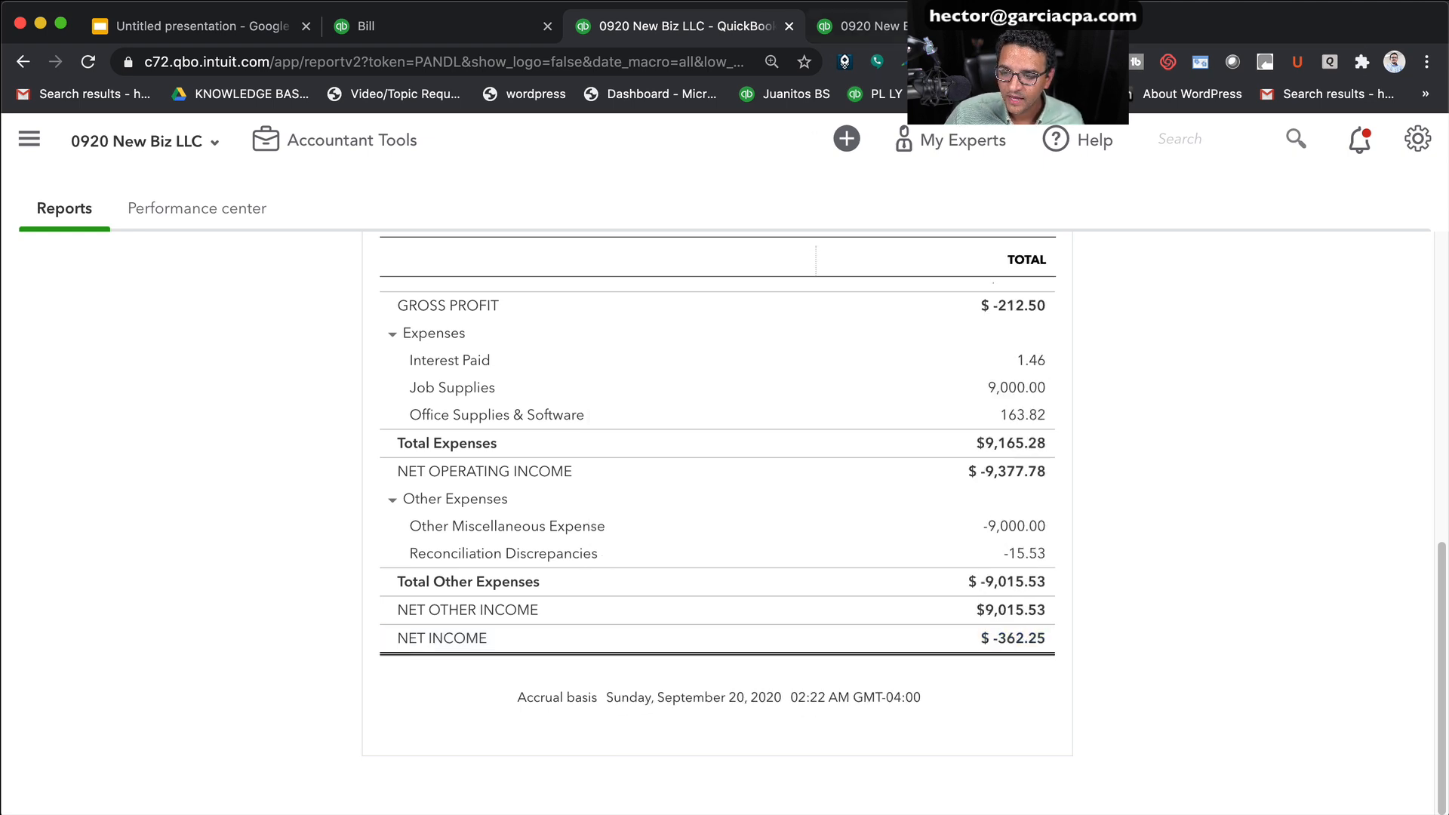
Rerun the All Dates Balance Sheet report and compare its Net Income and Retained Earnings lines in the equity section
key("ctrl+Tab")
left_click(1254, 387)
scroll(1175, 631, "down", 10)
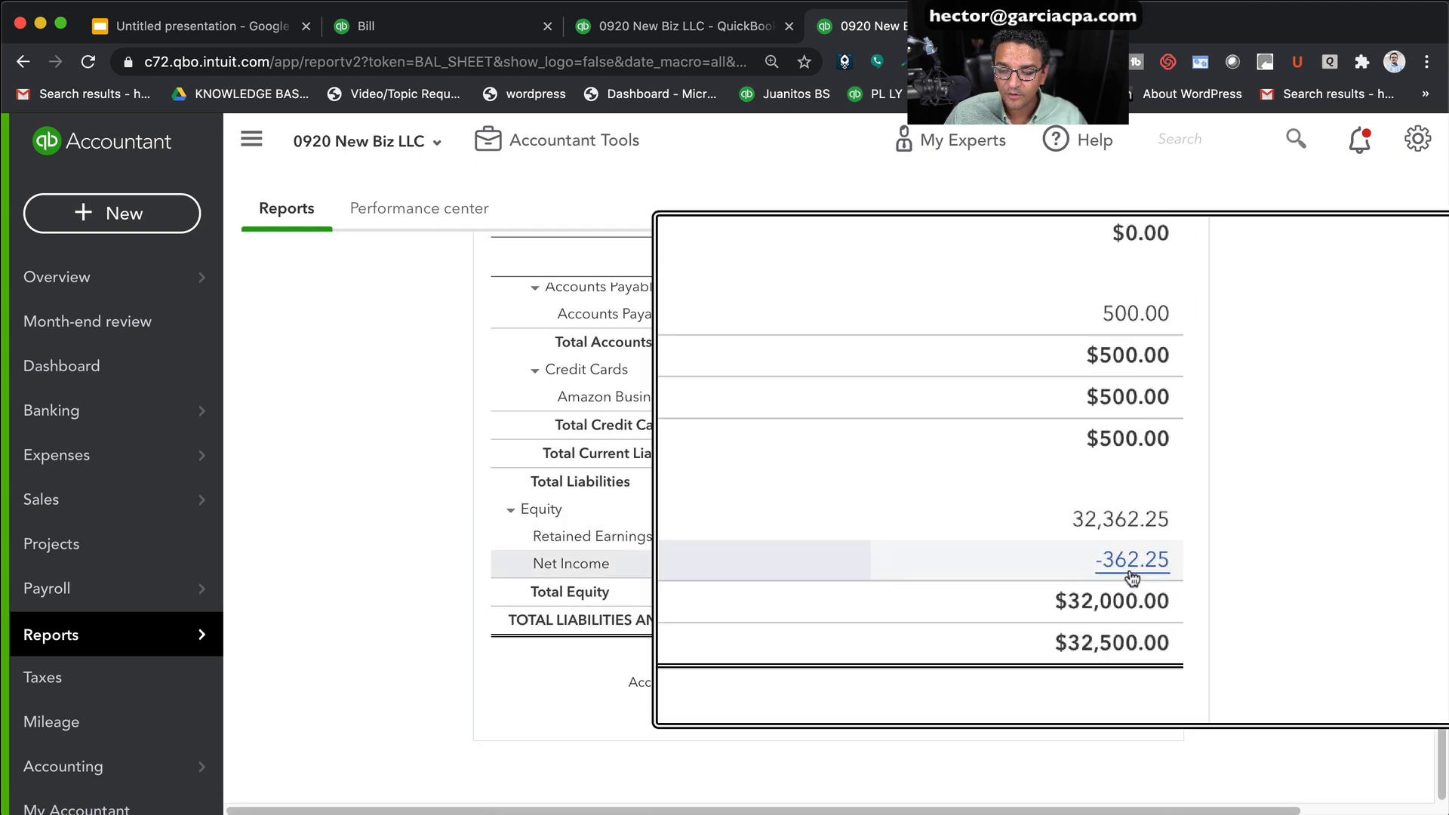
scroll(1132, 578, "down", 5)
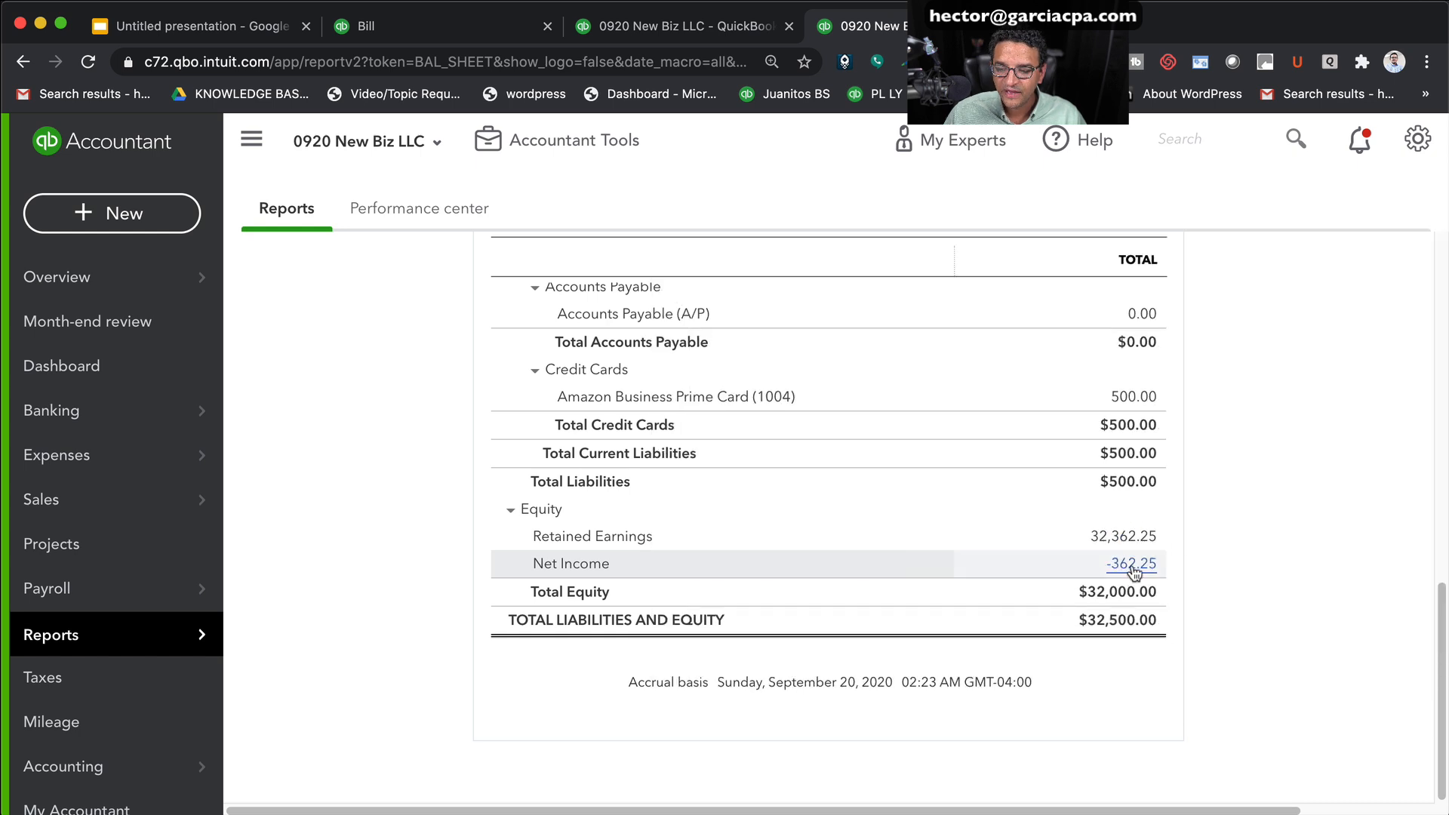
scroll(1216, 518, "up", 1)
scroll(1216, 518, "up", 10)
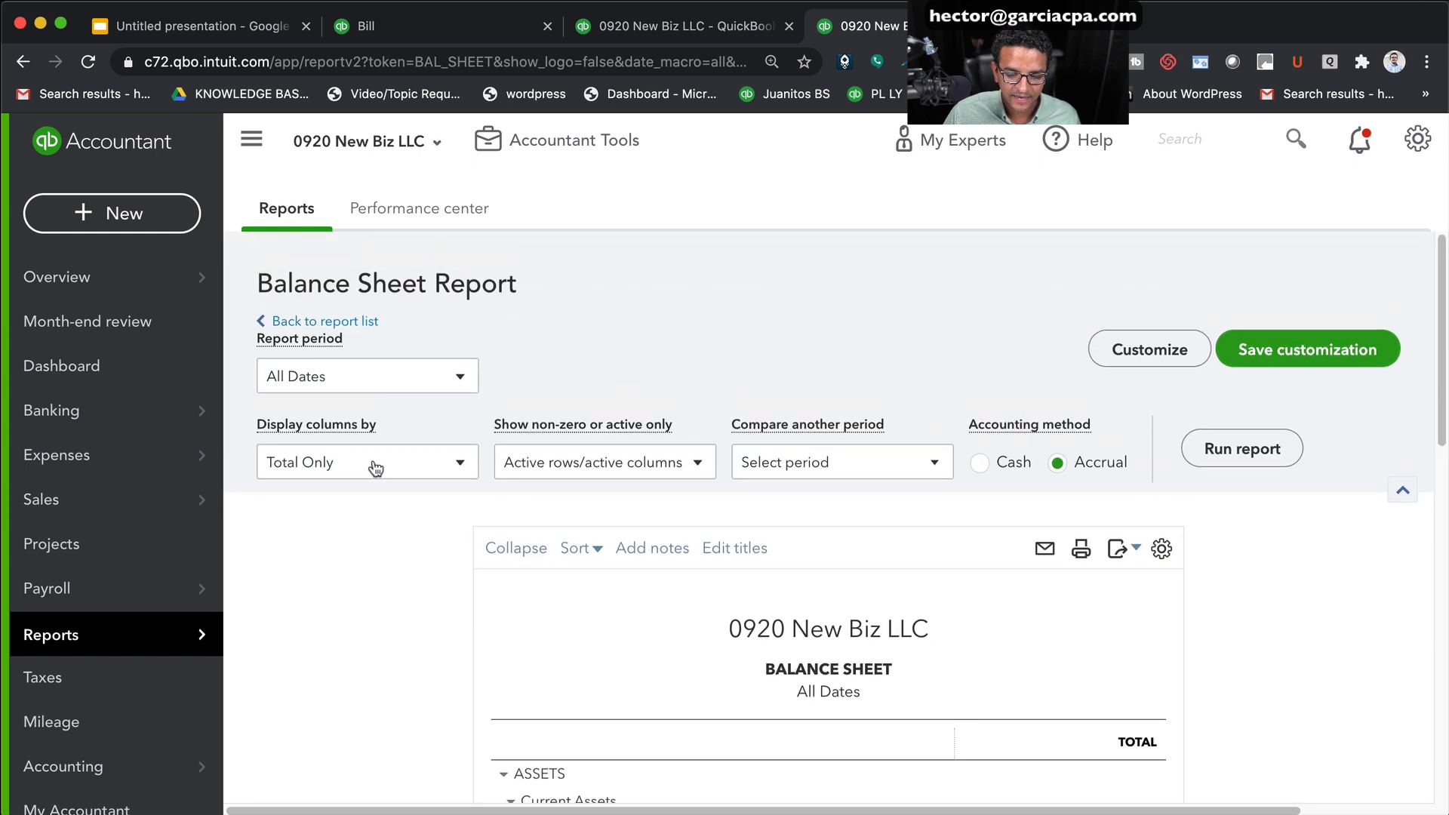
Rerun the Balance Sheet report for a custom period from 01/01/2021 to 12/31/2021
left_click(338, 376)
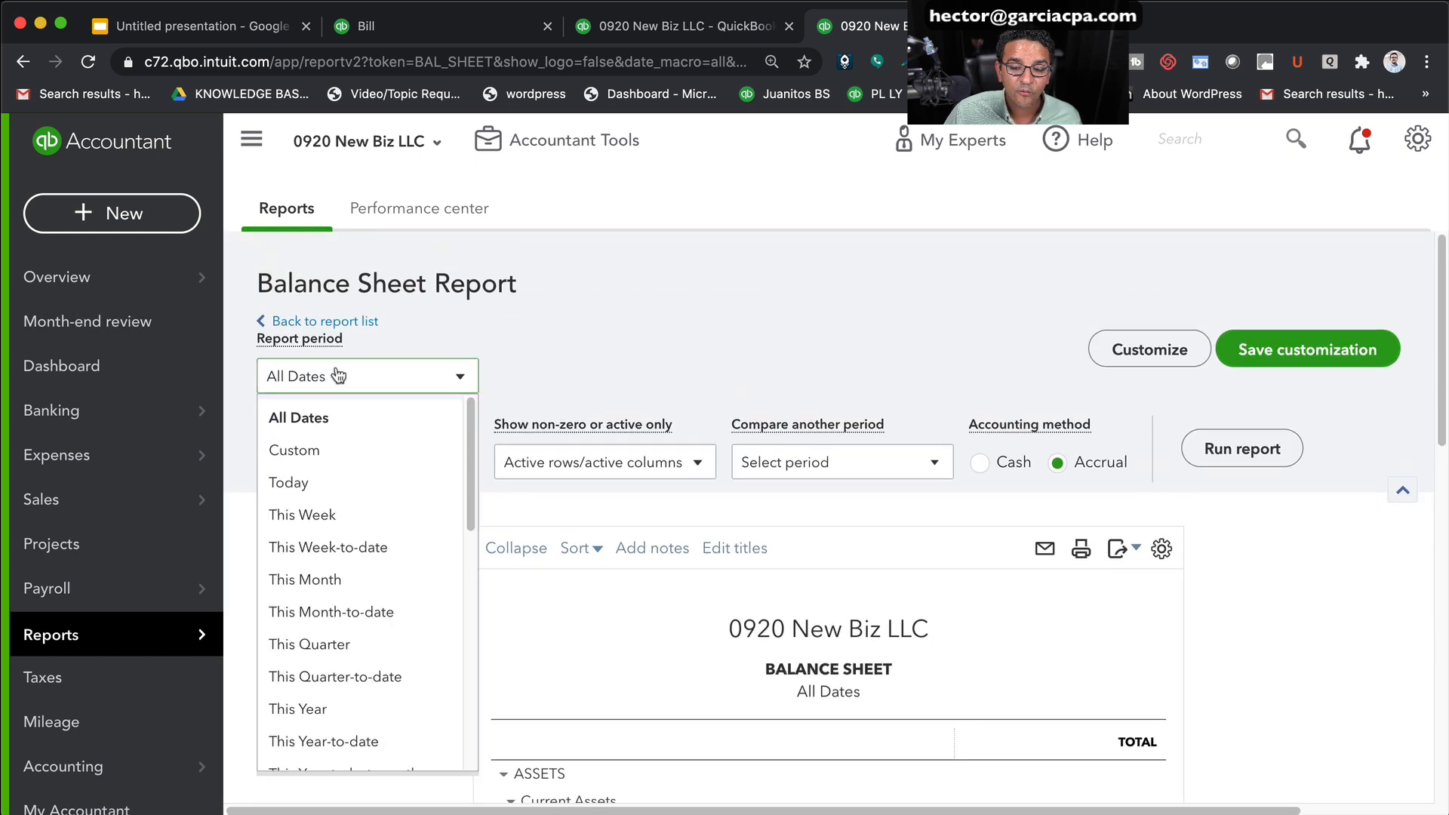
left_click(354, 455)
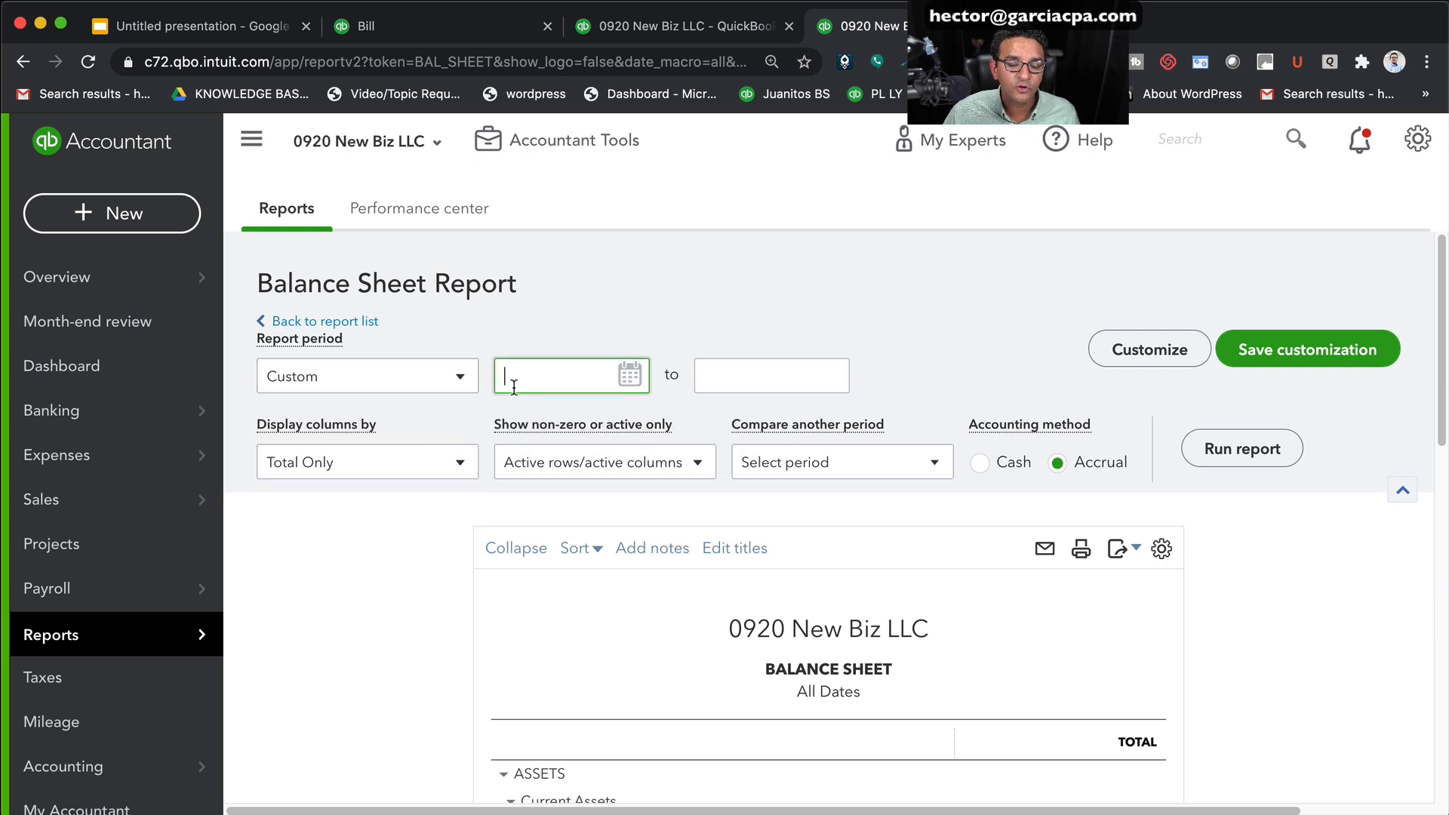
type("01/01/")
type("2021")
key("Tab")
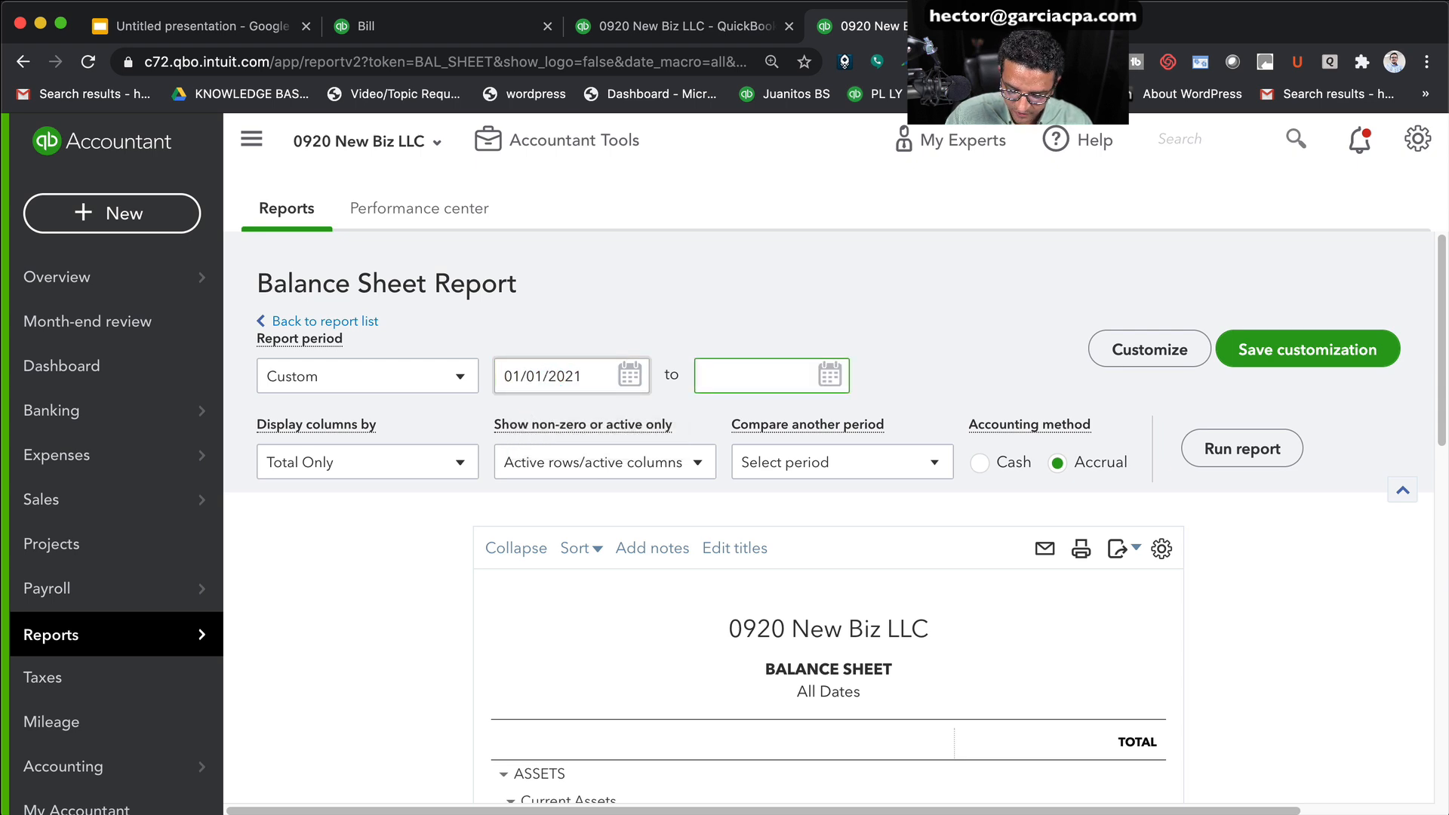
type("1231201")
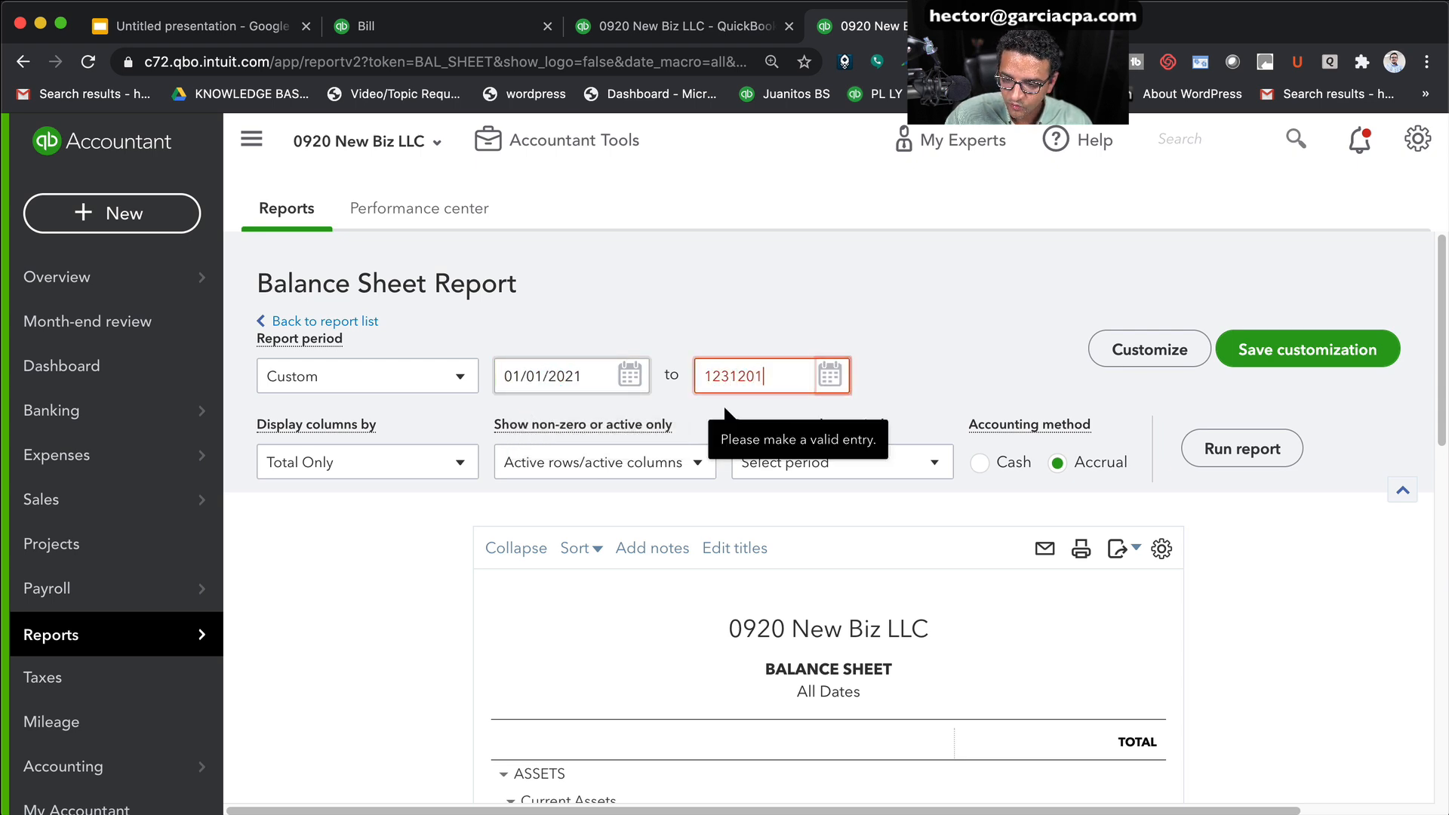
type("1")
key("Tab")
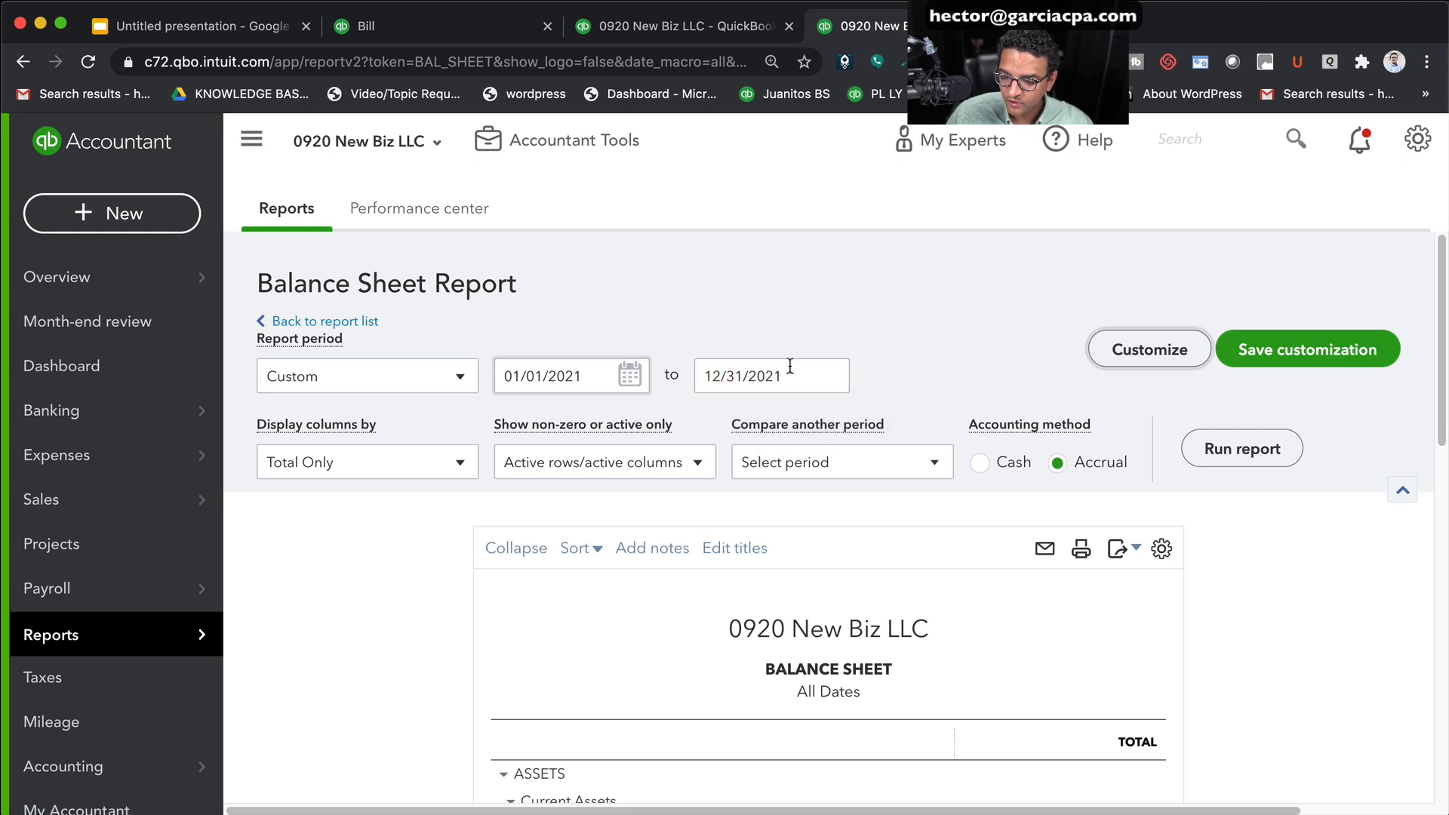
left_click(1236, 444)
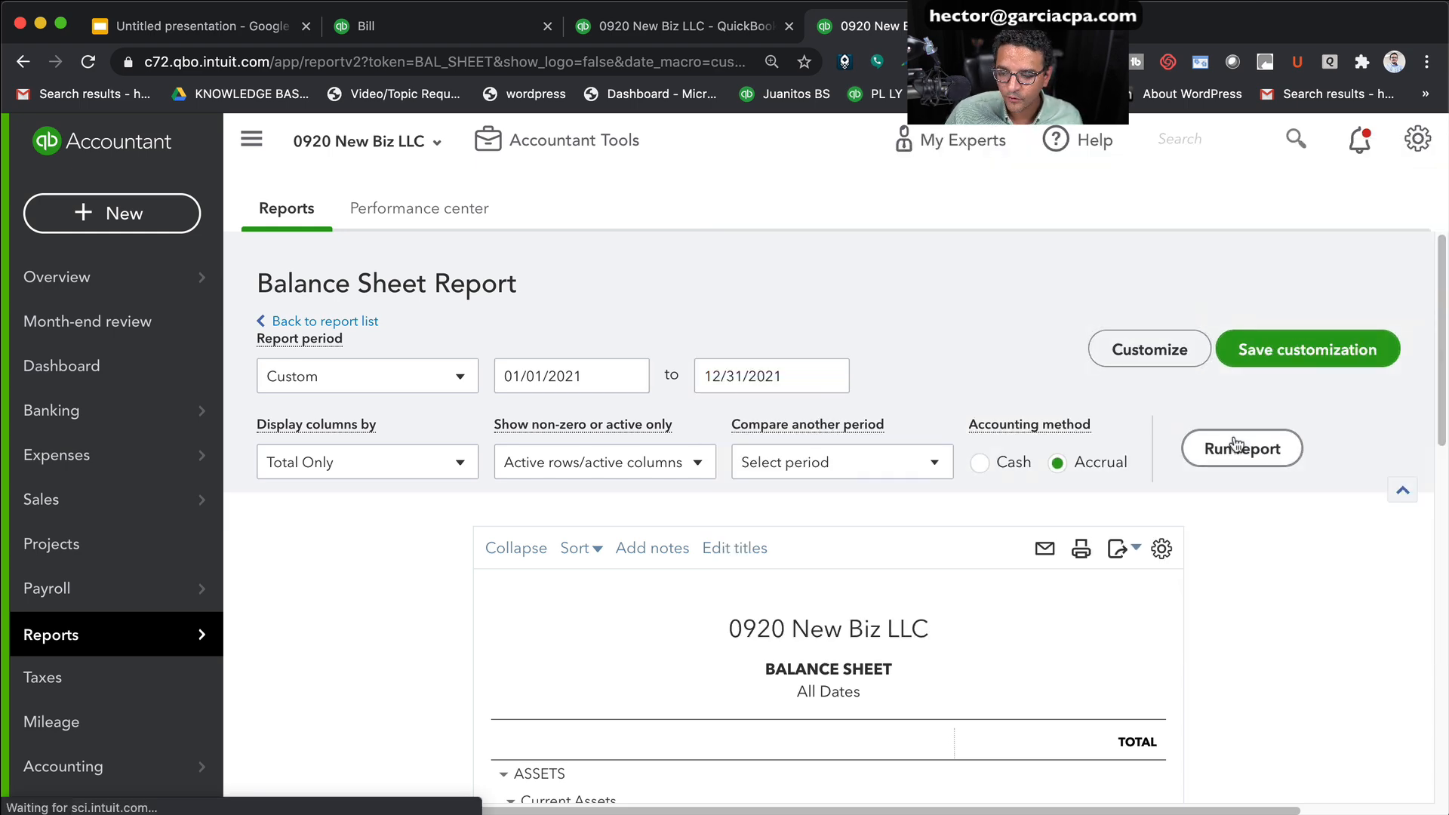
Review the Balance Sheet equity section and compare its Retained Earnings with the net income on the Profit and Loss report
scroll(1163, 734, "down", 8)
scroll(848, 624, "up", 1)
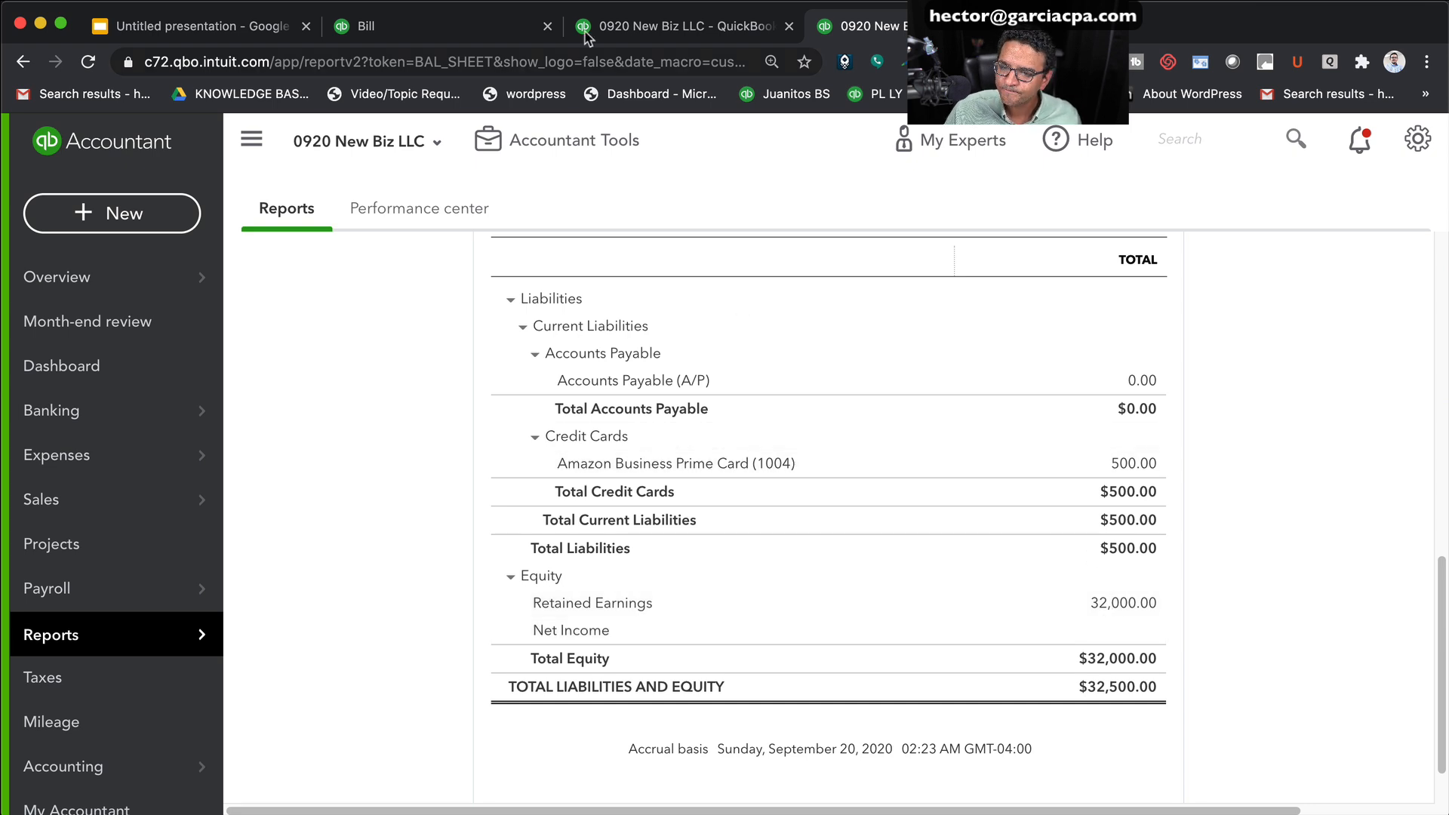
left_click(647, 28)
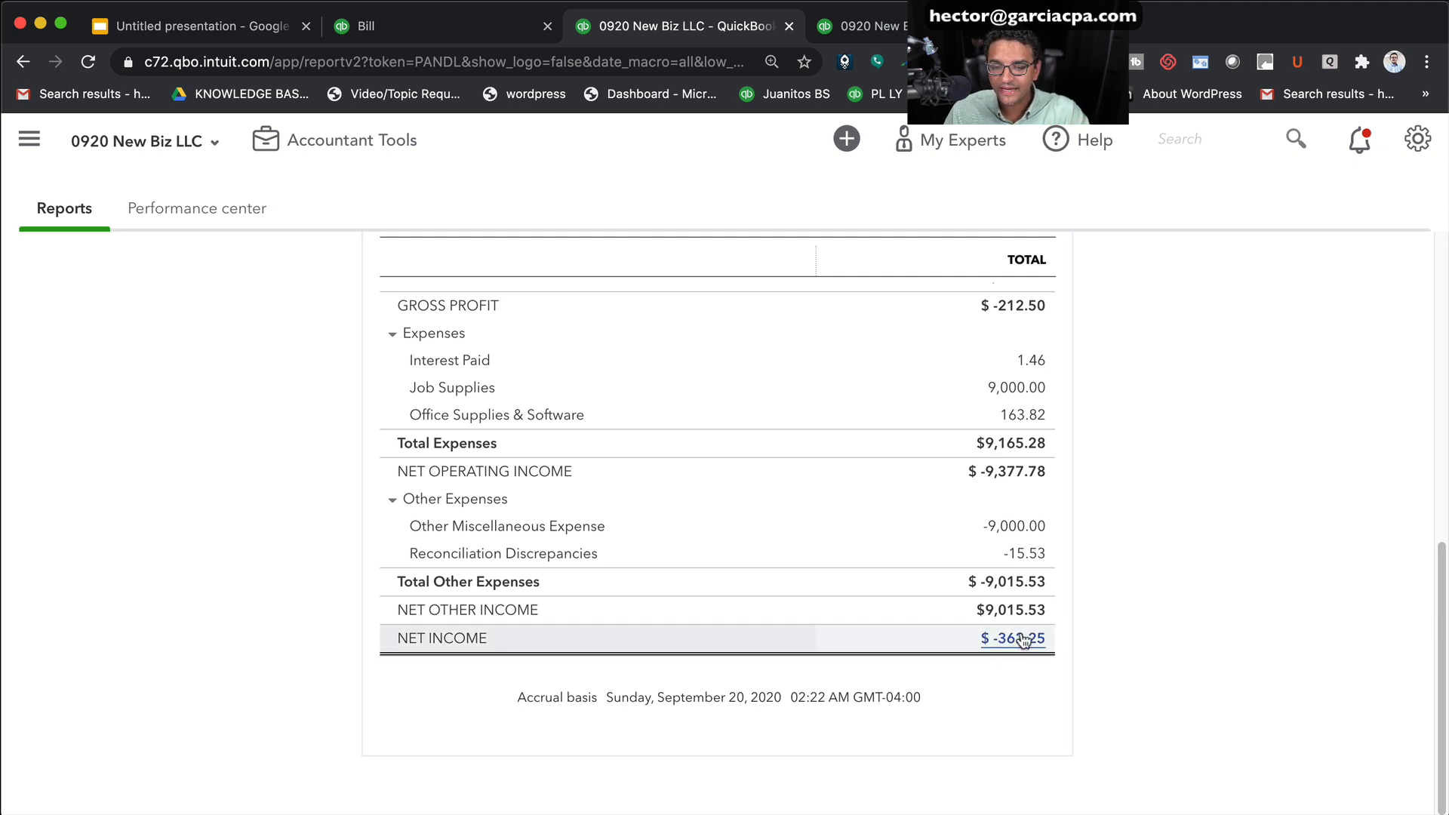
left_click(868, 26)
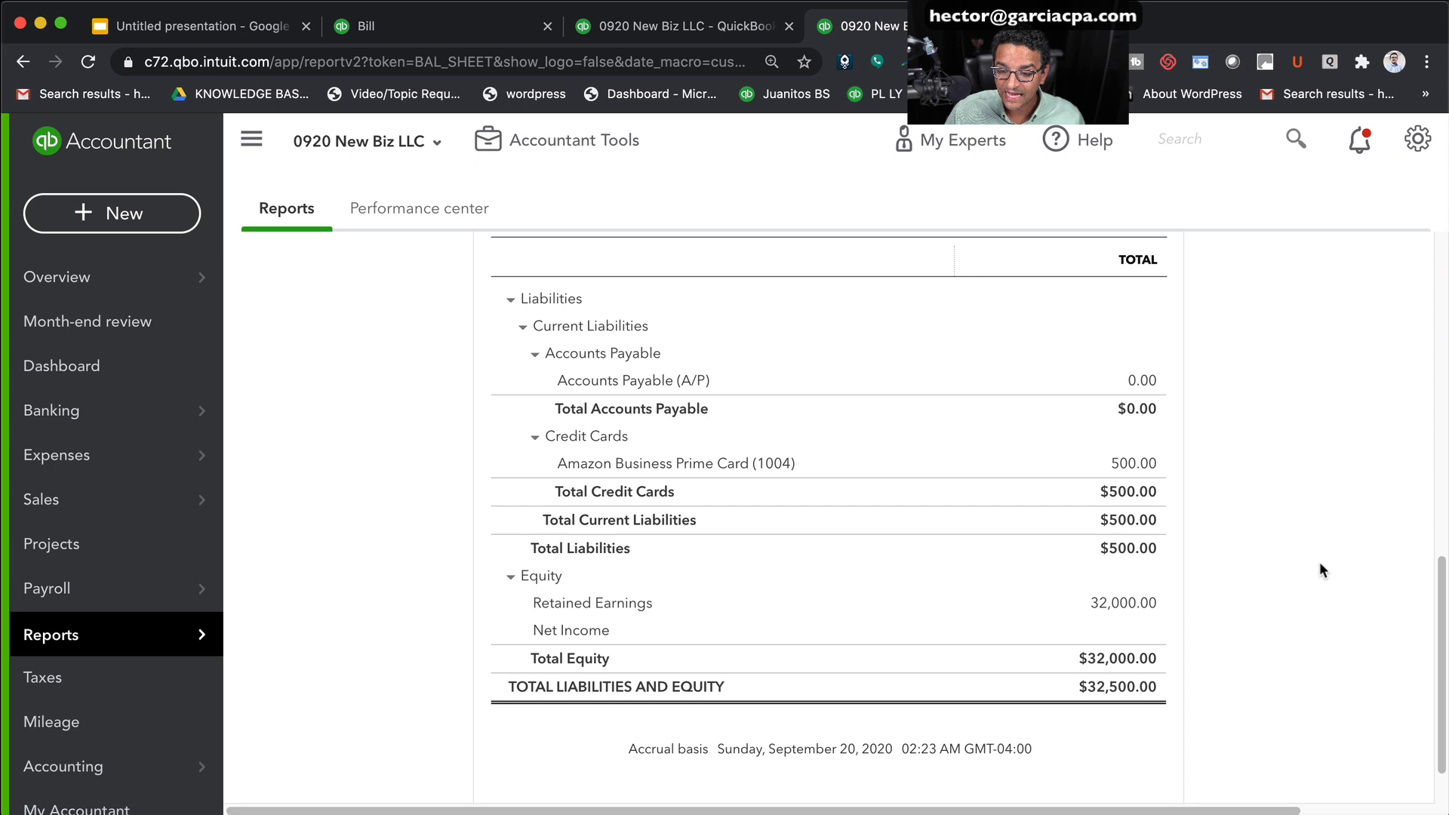
Rerun the Balance Sheet for 12/01/2020 to 12/31/2020 and review its Retained Earnings and Net Income lines
scroll(1217, 589, "up", 15)
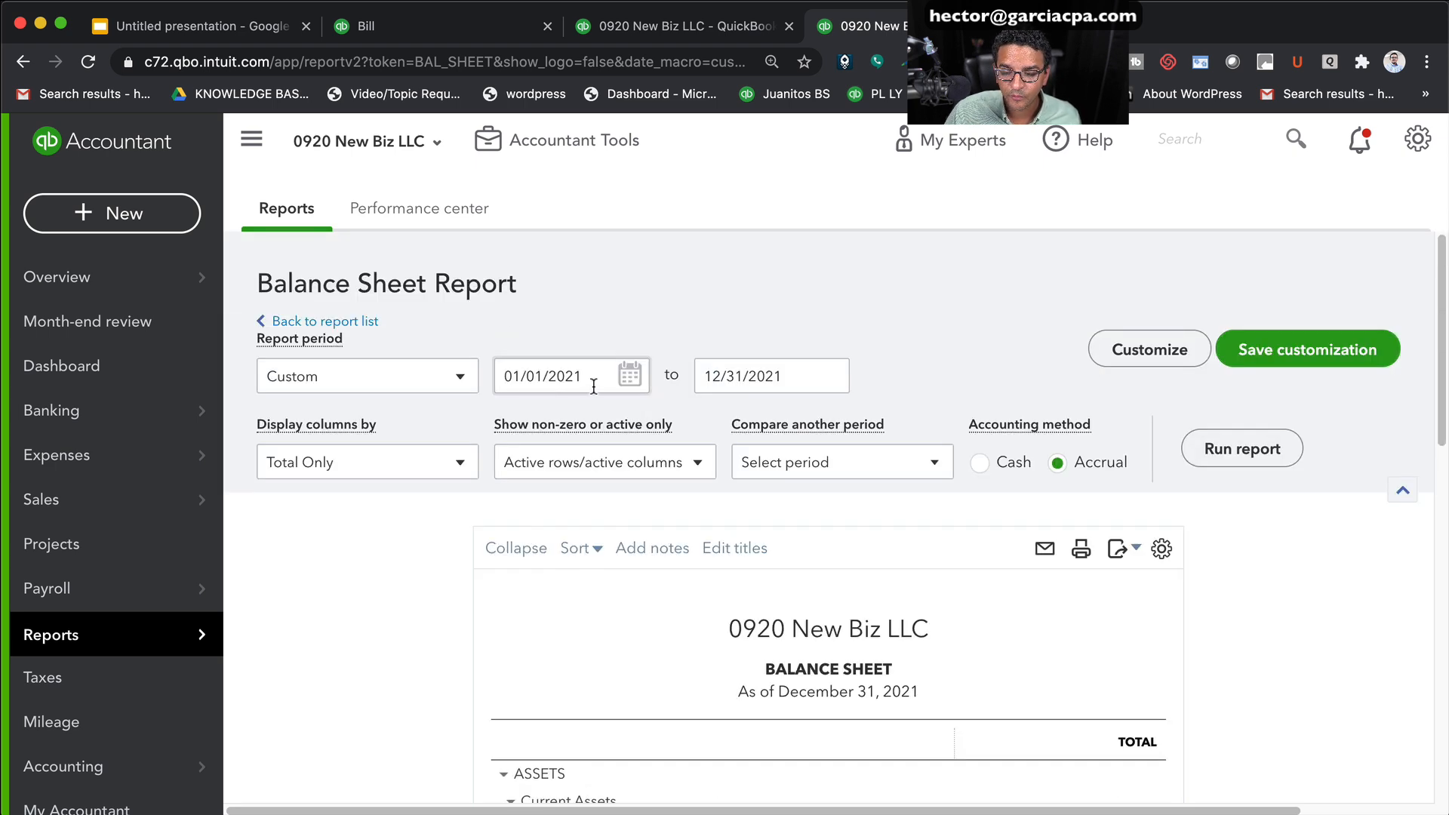
left_click(594, 386)
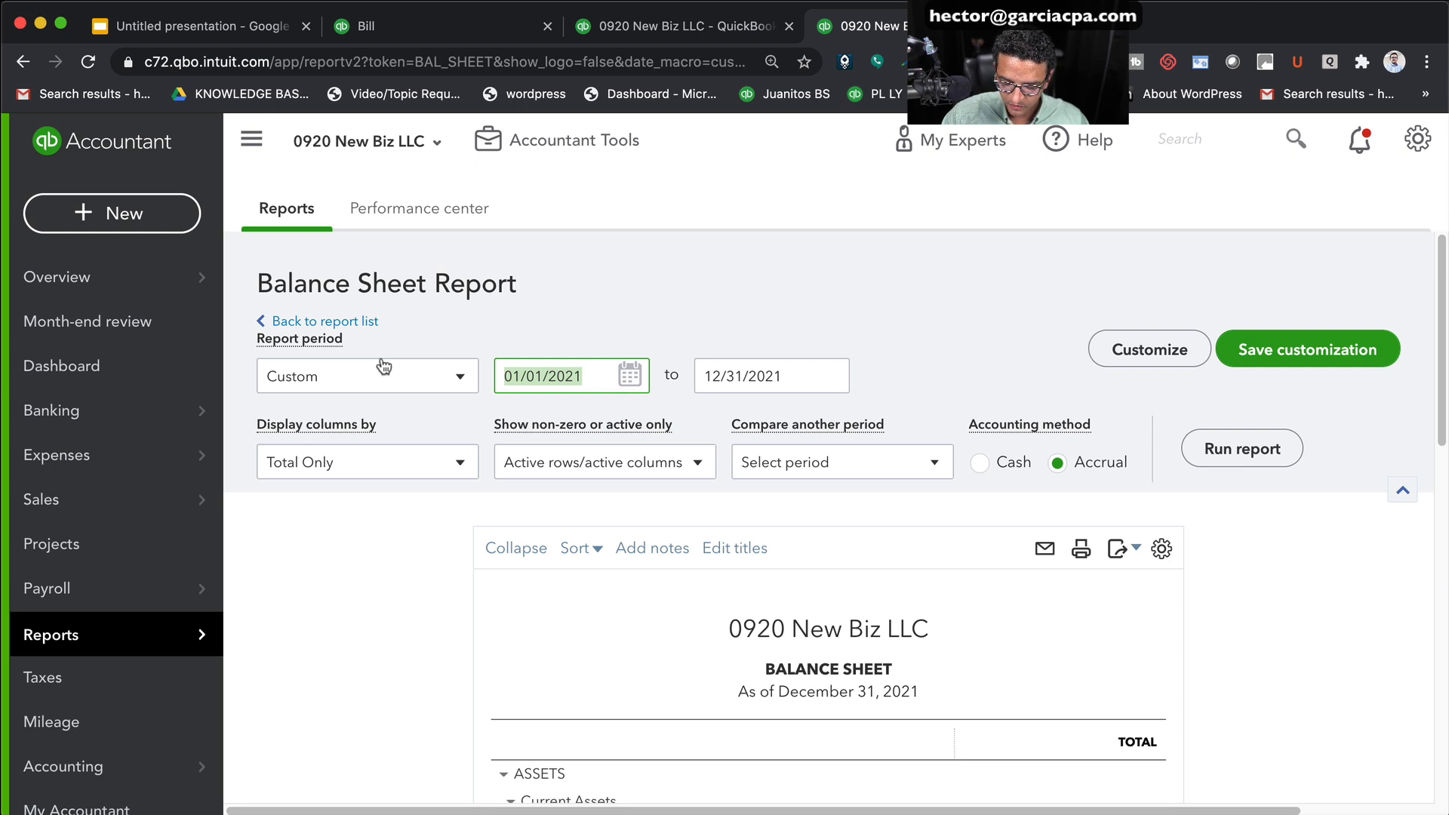
type("01")
type("012020")
key("Tab")
type("12312020")
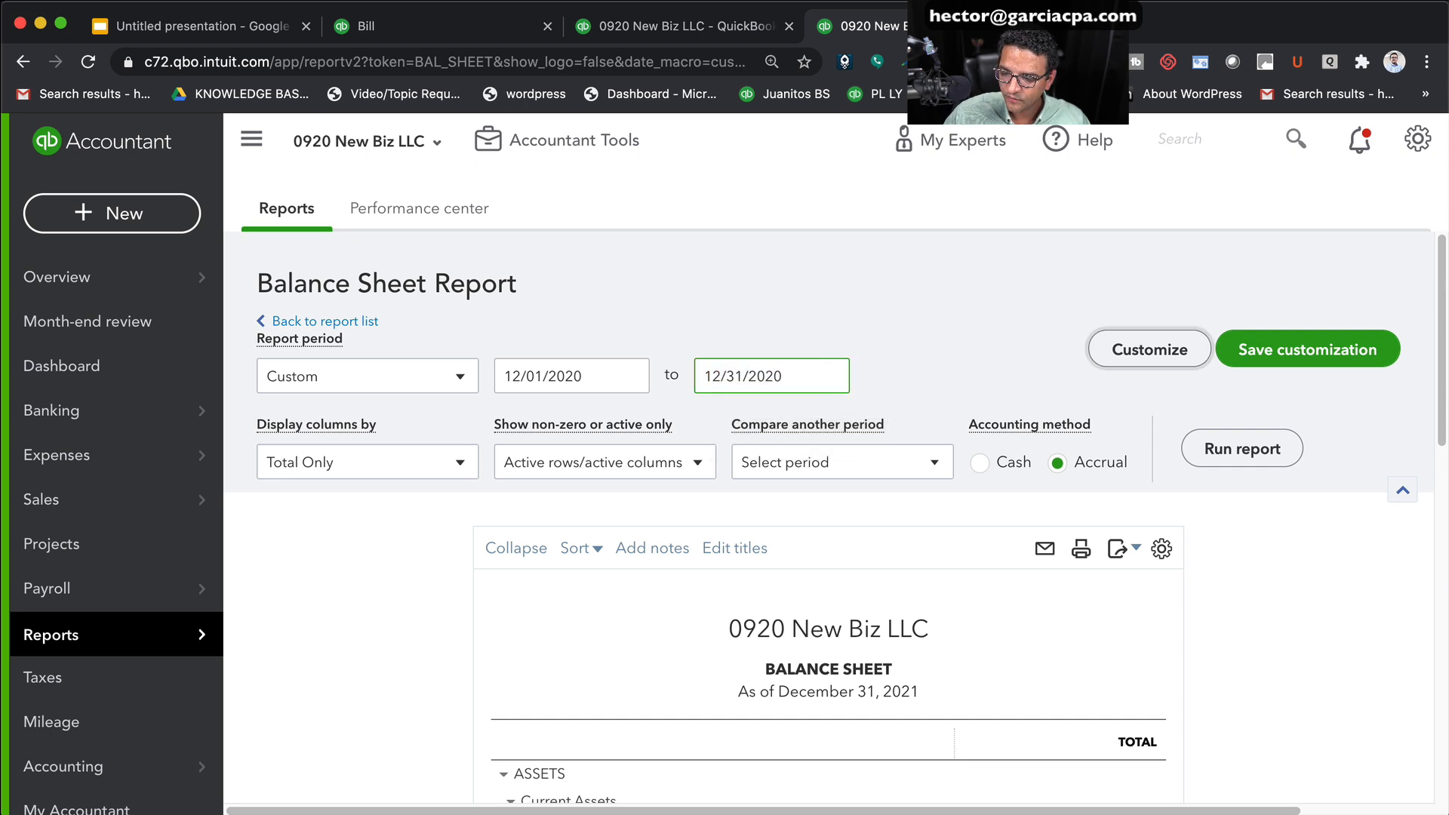
left_click(1275, 448)
scroll(1262, 453, "down", 10)
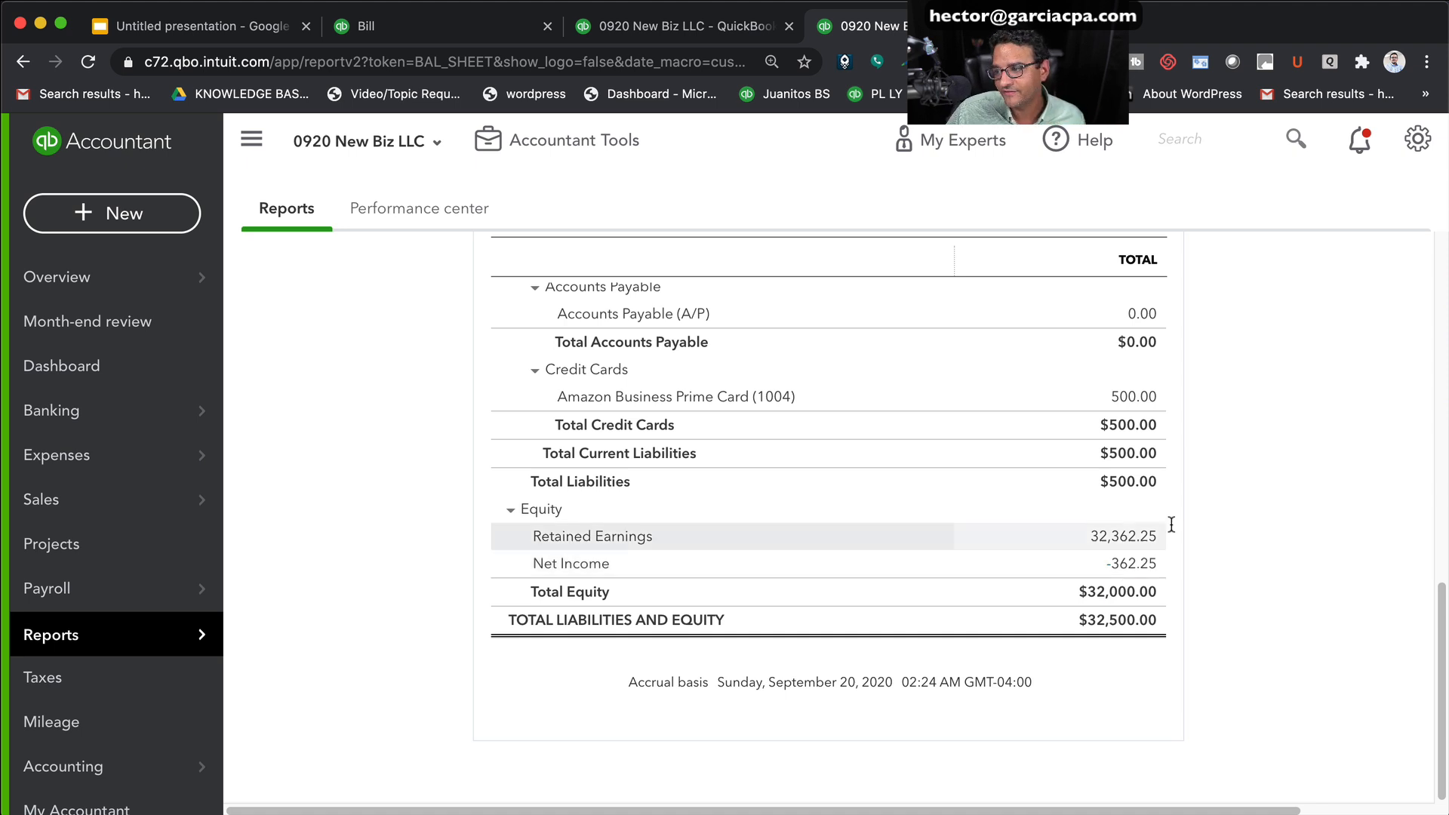
In the company's advanced accounting settings, set the first month of the fiscal year to November, keep the income tax year same as fiscal year, and save
left_click(1419, 142)
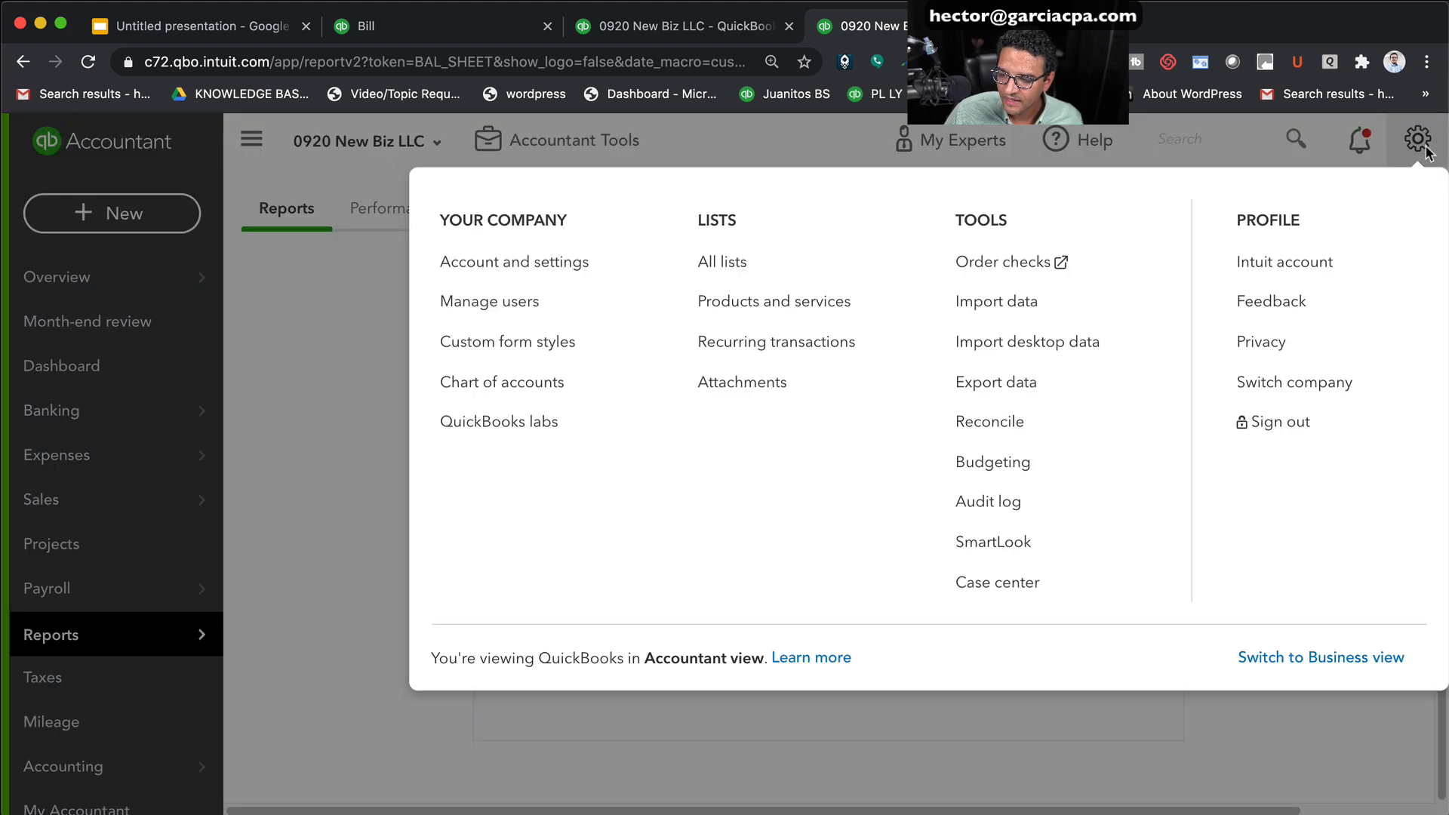
left_click(533, 263)
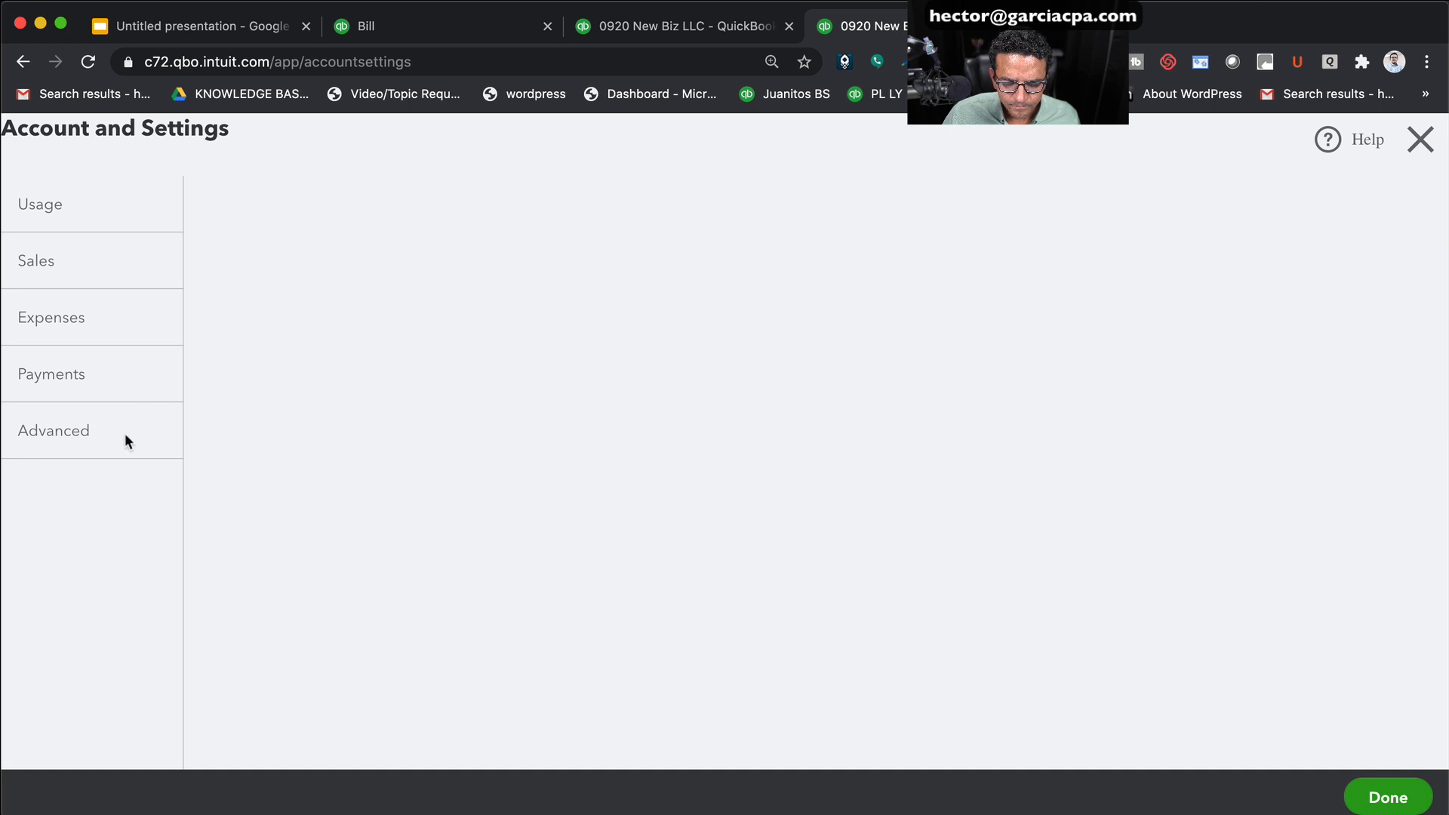
left_click(71, 559)
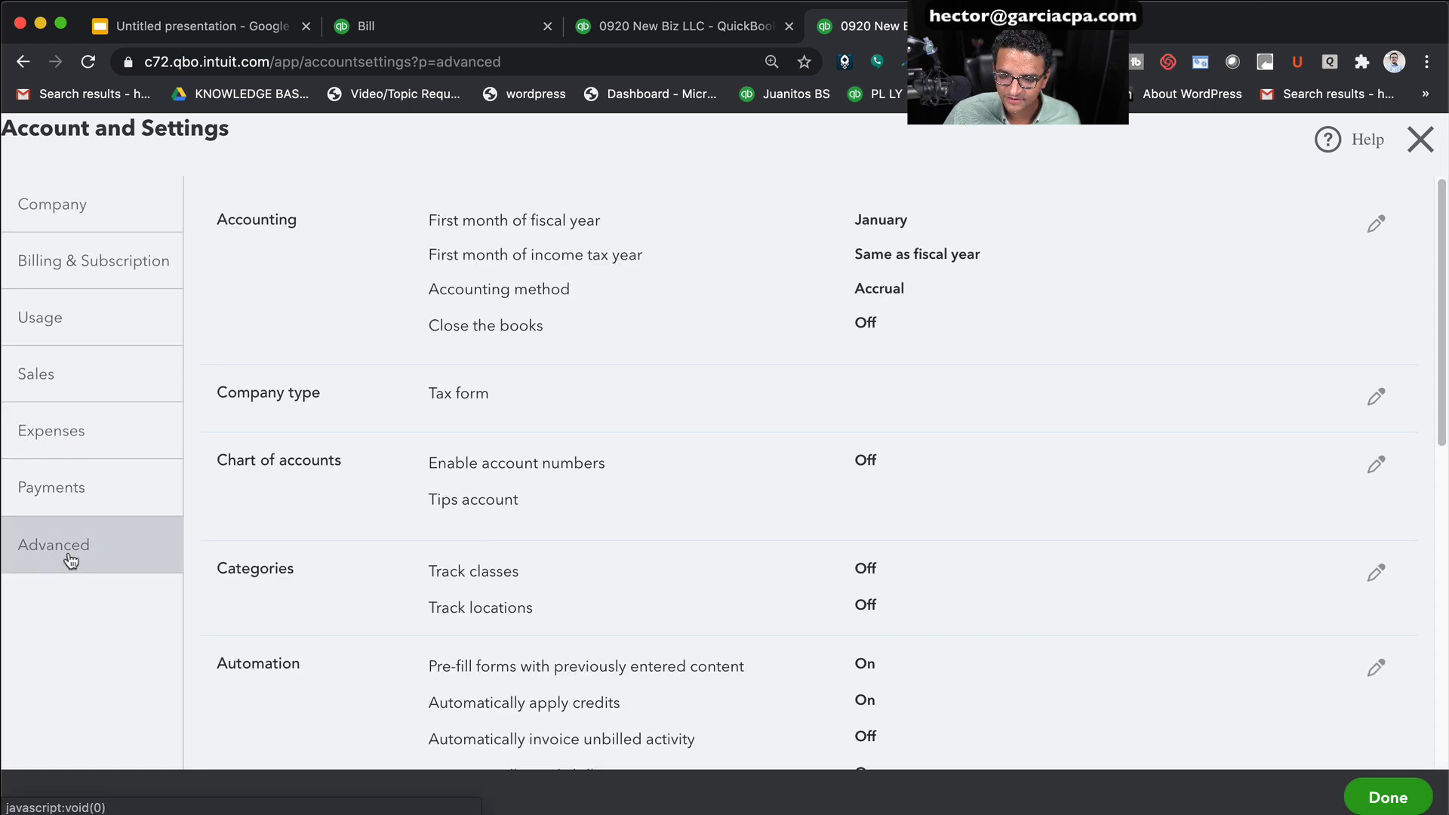
left_click(492, 233)
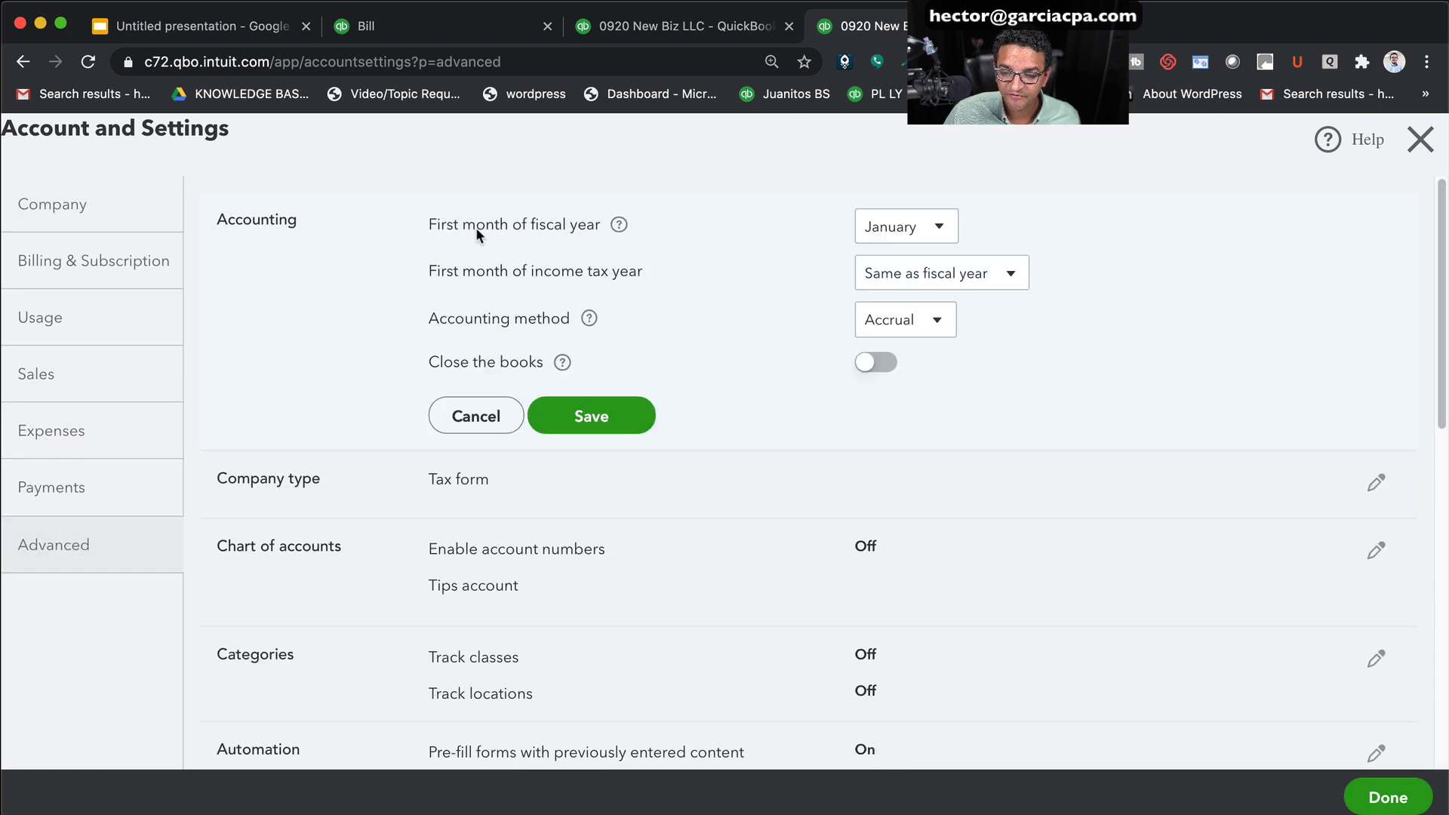
left_click(921, 230)
left_click(909, 571)
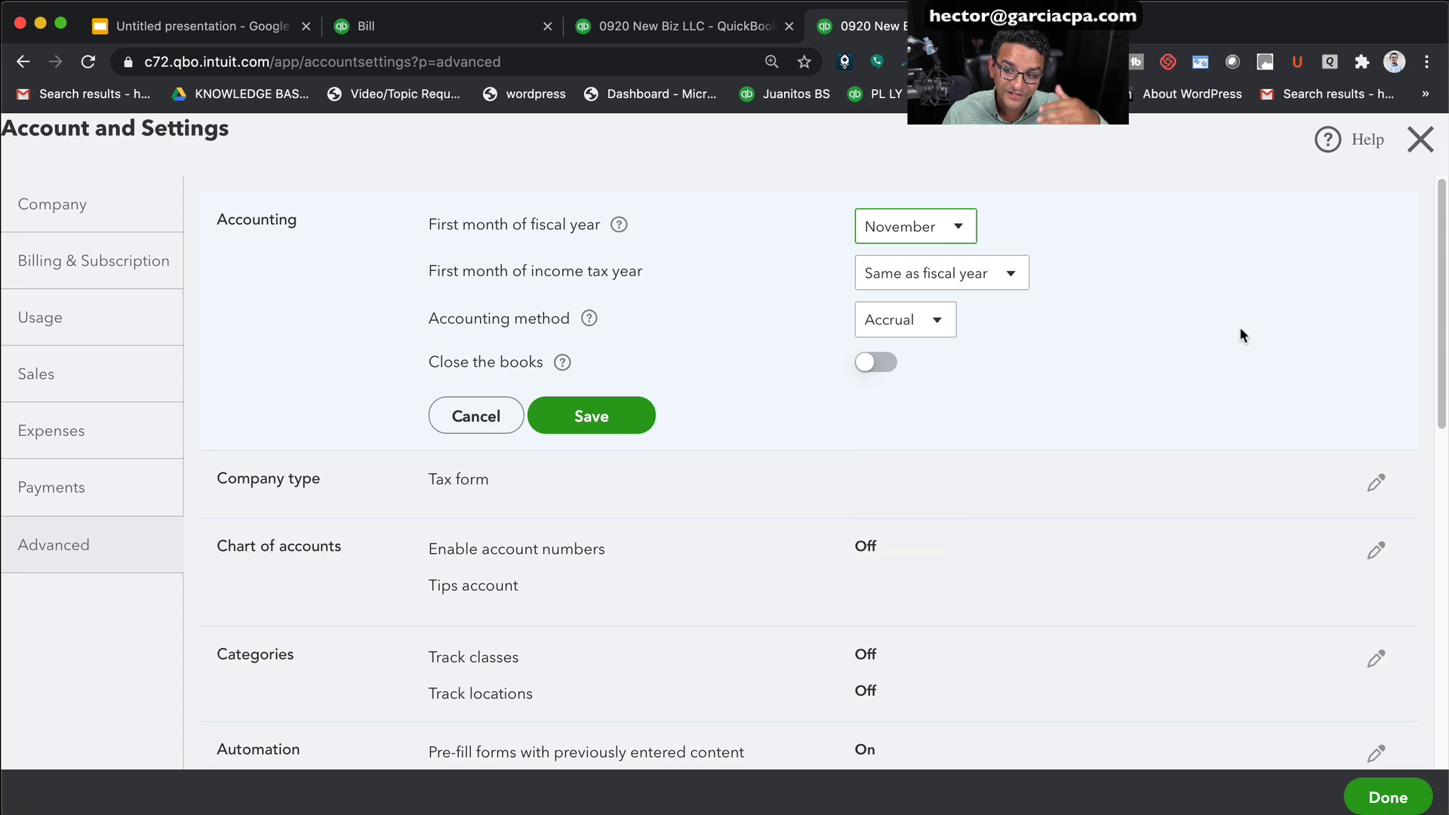
left_click(884, 276)
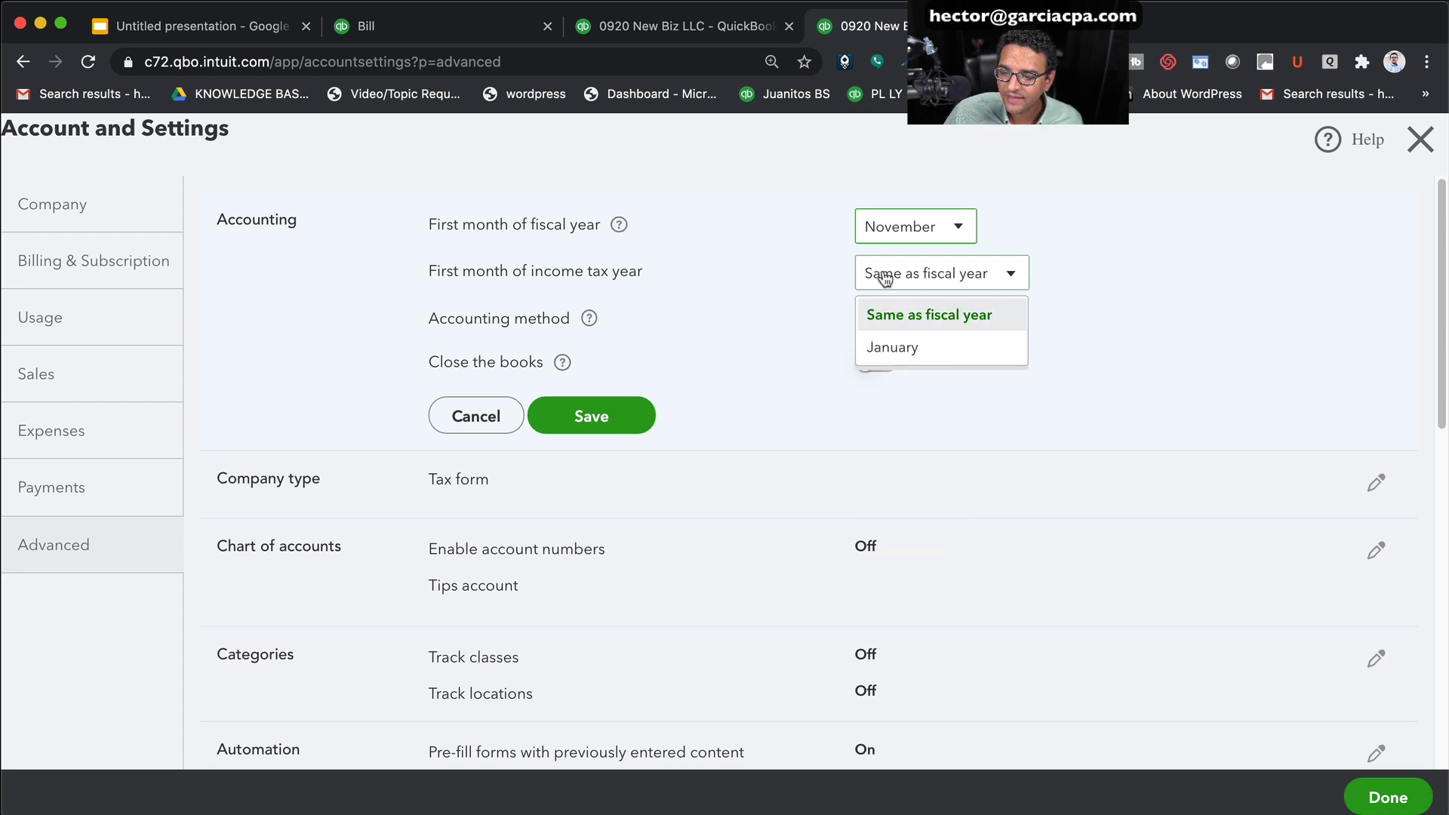
left_click(906, 319)
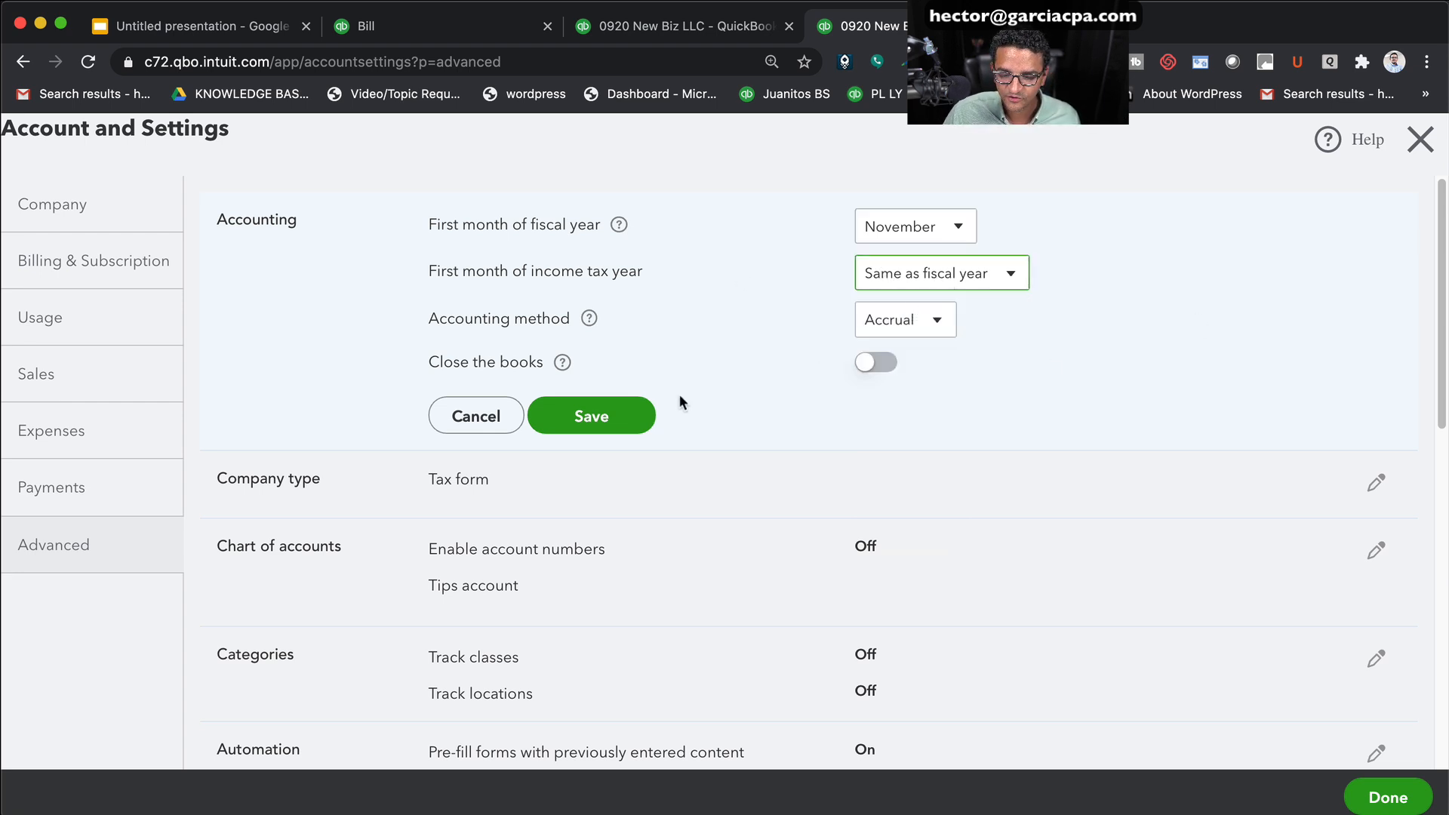
left_click(588, 421)
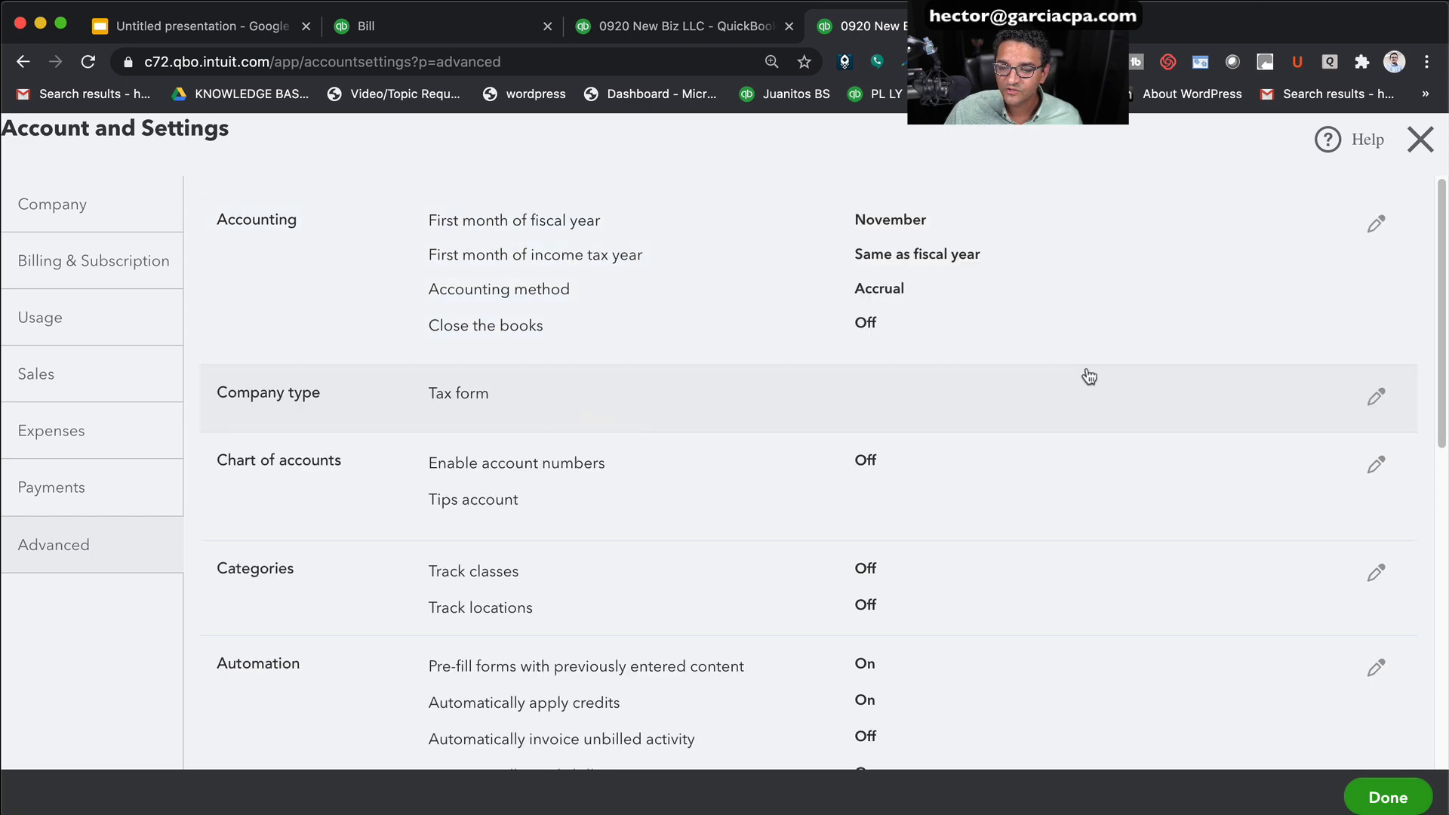
left_click(1427, 796)
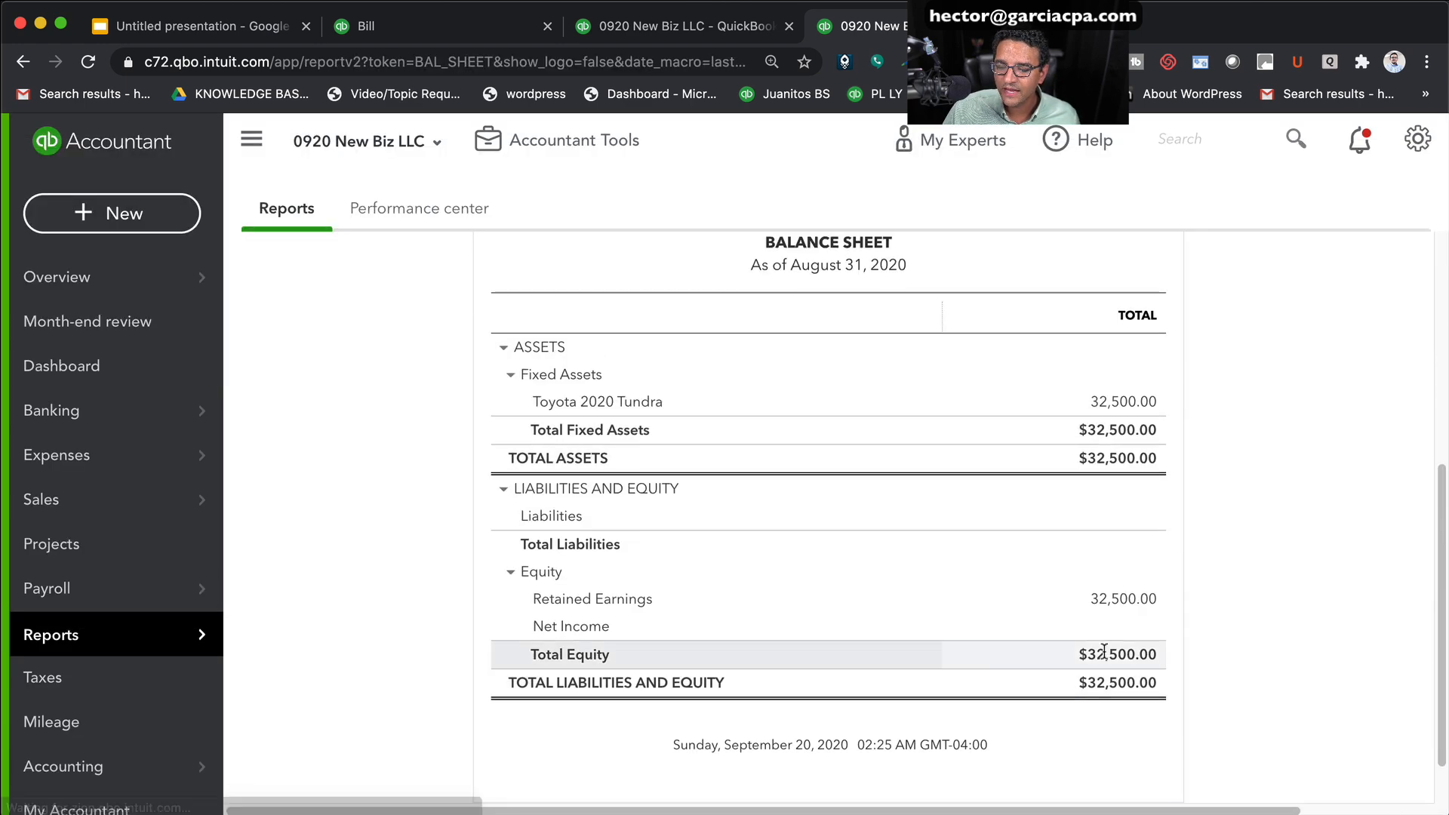
Rerun the Balance Sheet for This Fiscal Year and review its Retained Earnings and Net Income lines
scroll(1125, 562, "up", 3)
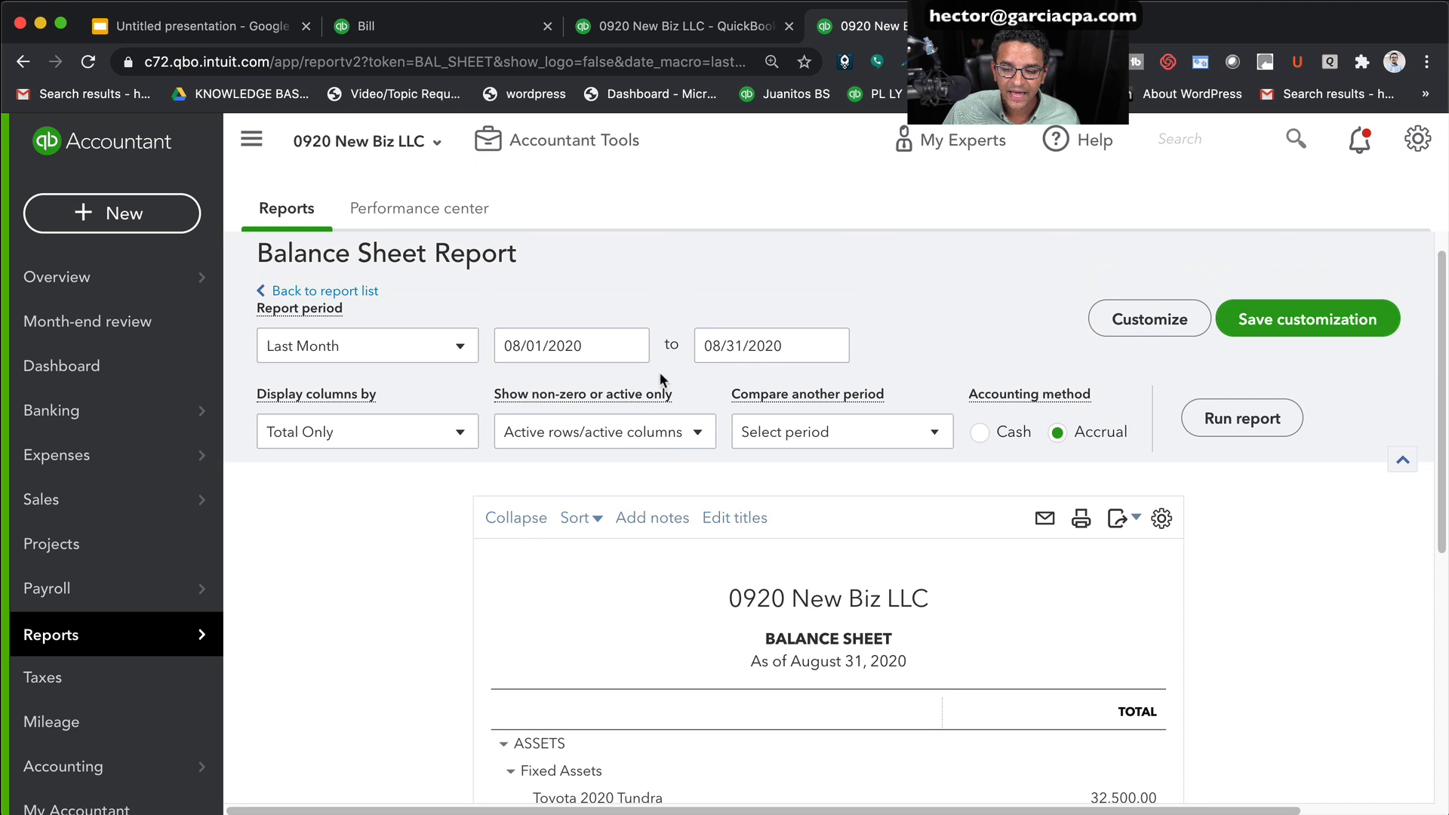
left_click(598, 353)
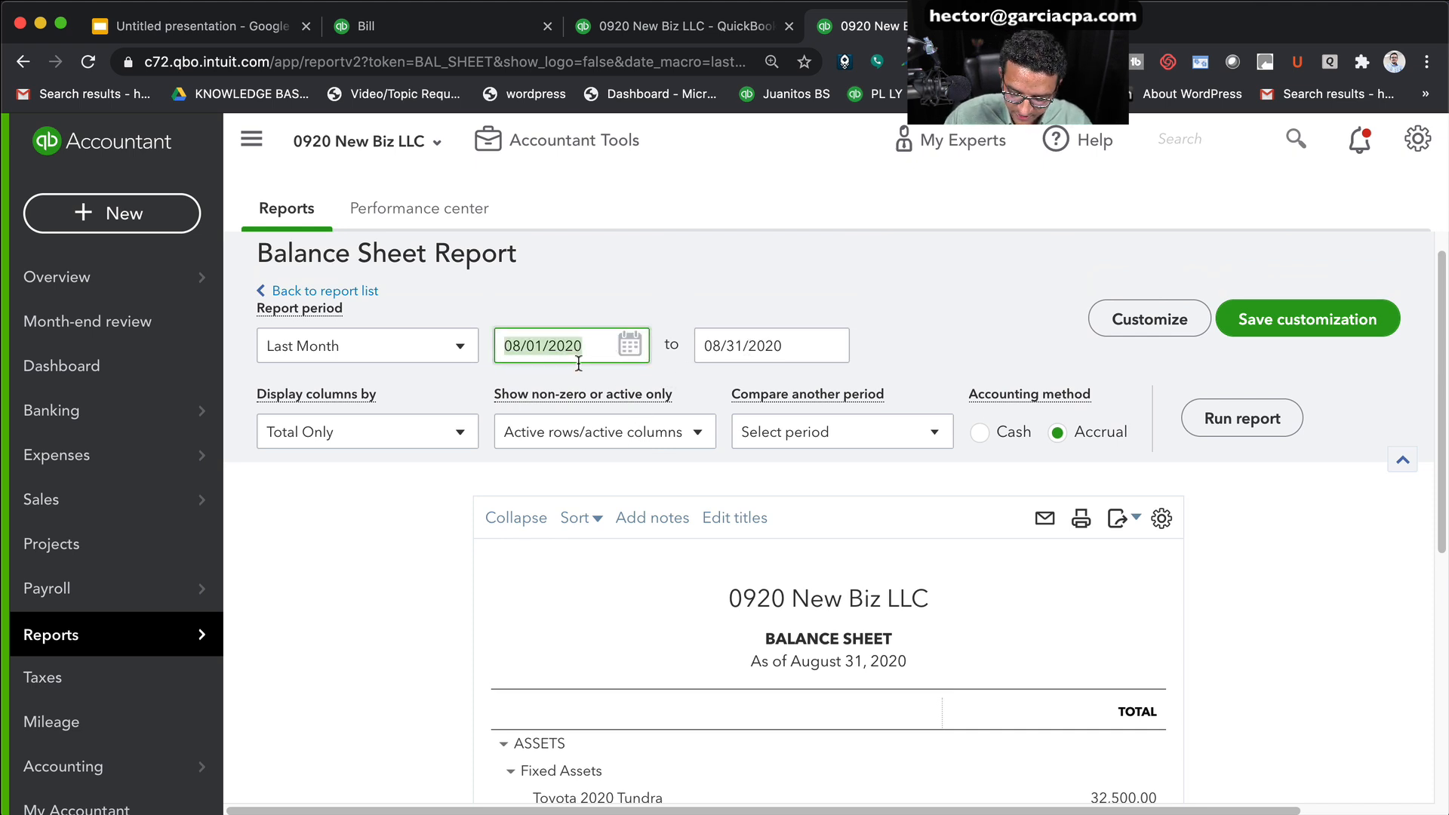
type("01/01/2020")
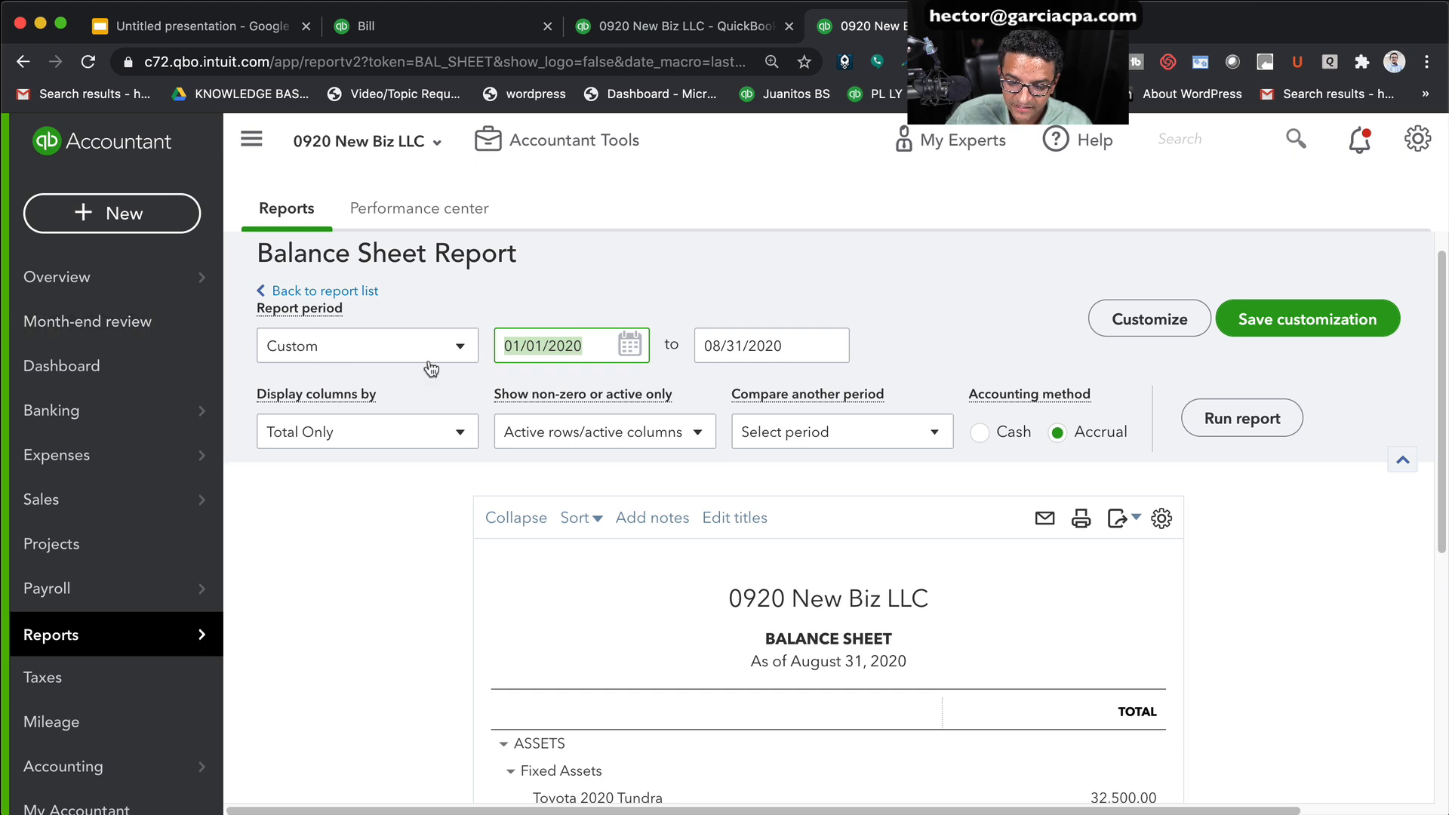
left_click(430, 358)
scroll(421, 582, "down", 2)
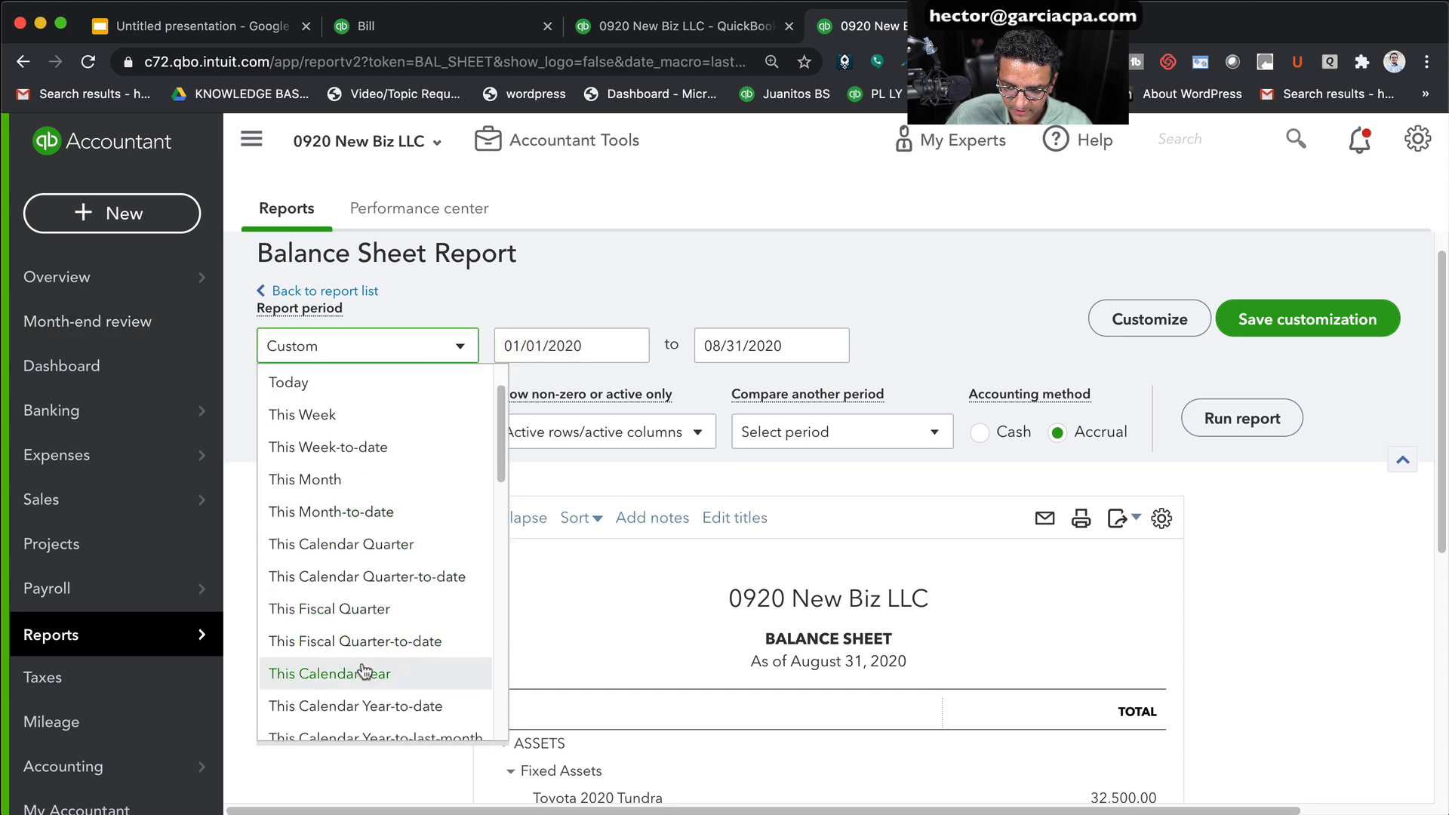
scroll(365, 680, "down", 5)
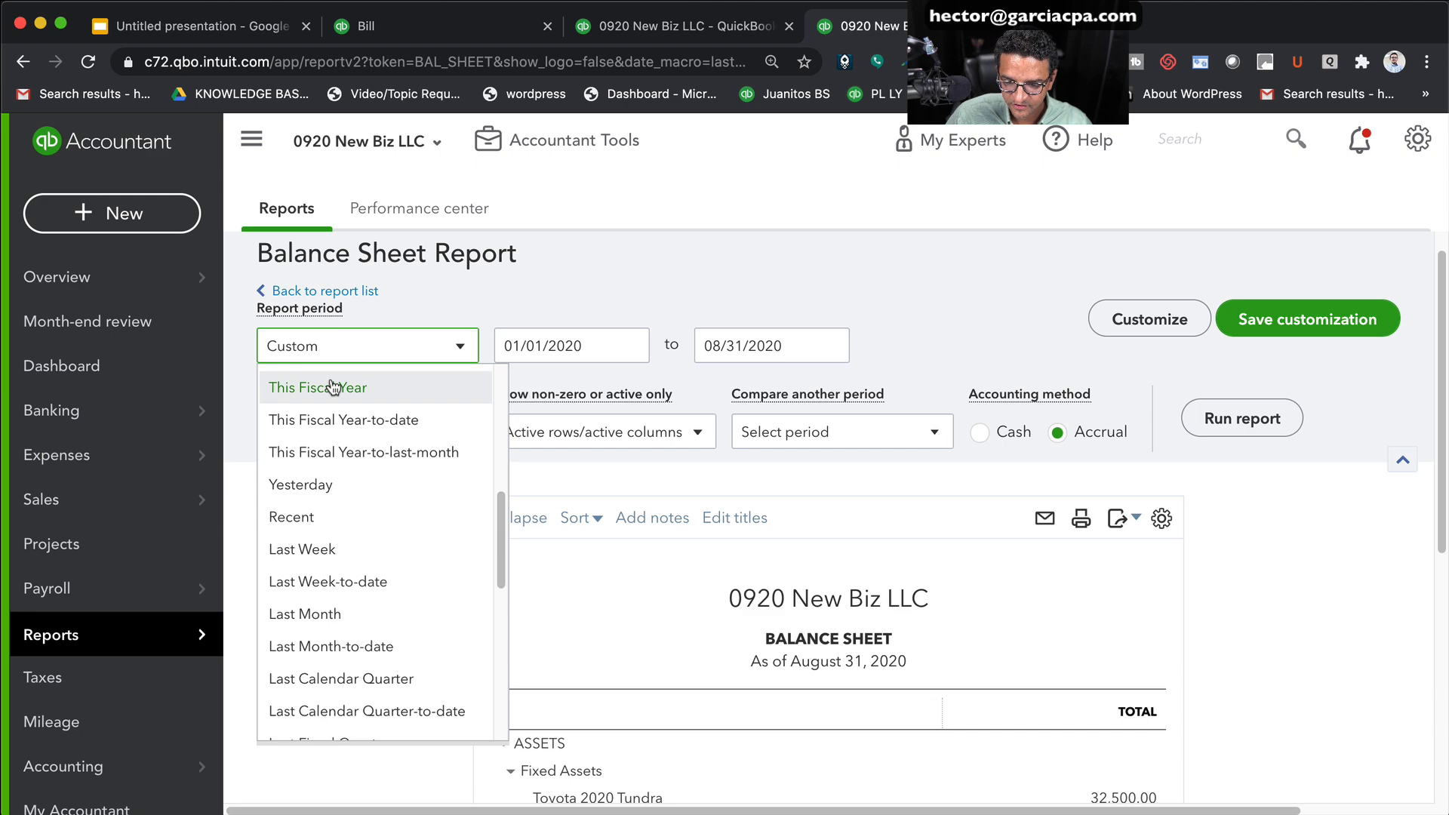
left_click(337, 383)
left_click(777, 353)
left_click(1201, 421)
scroll(1347, 600, "down", 10)
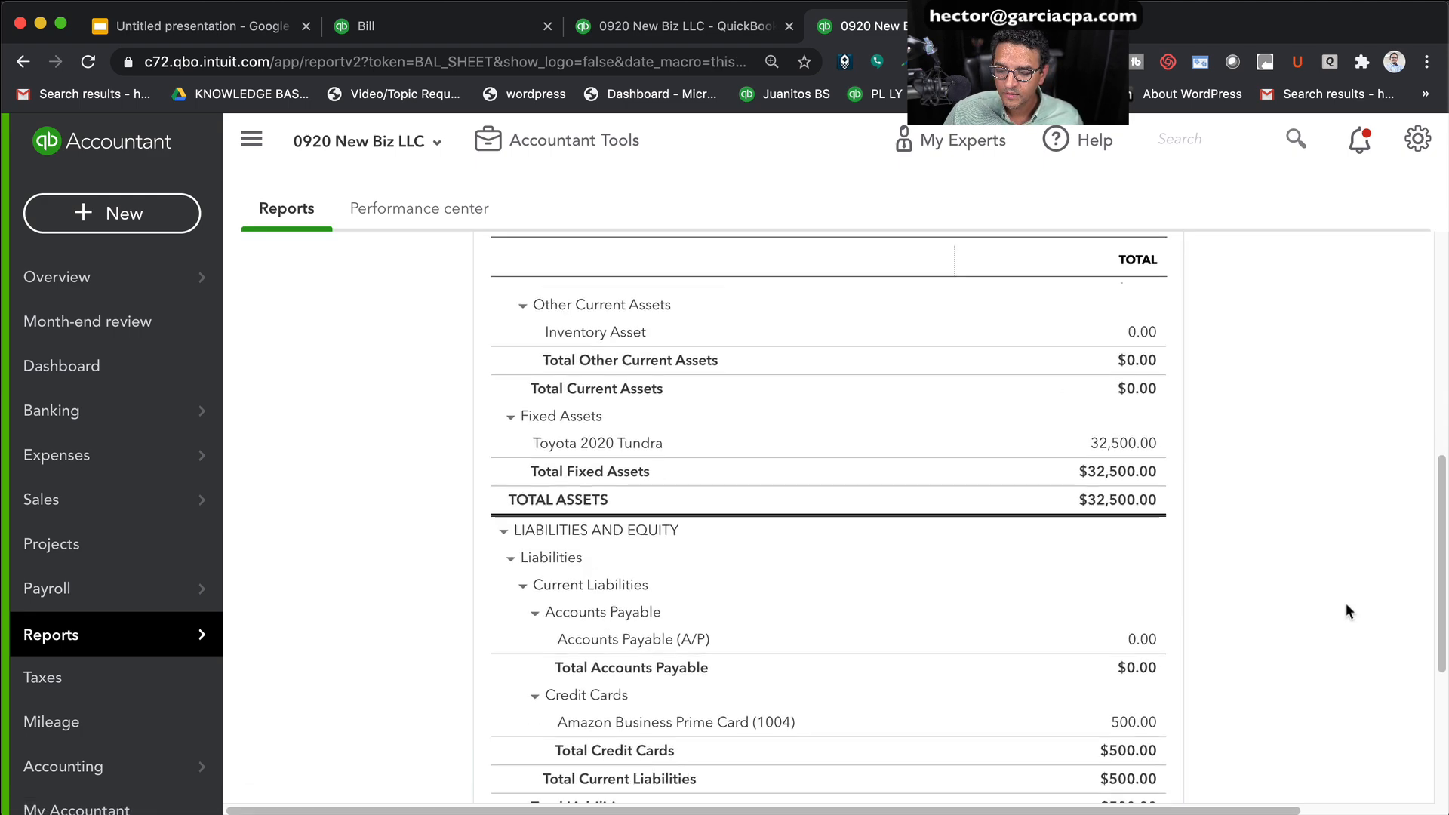
scroll(1349, 612, "down", 2)
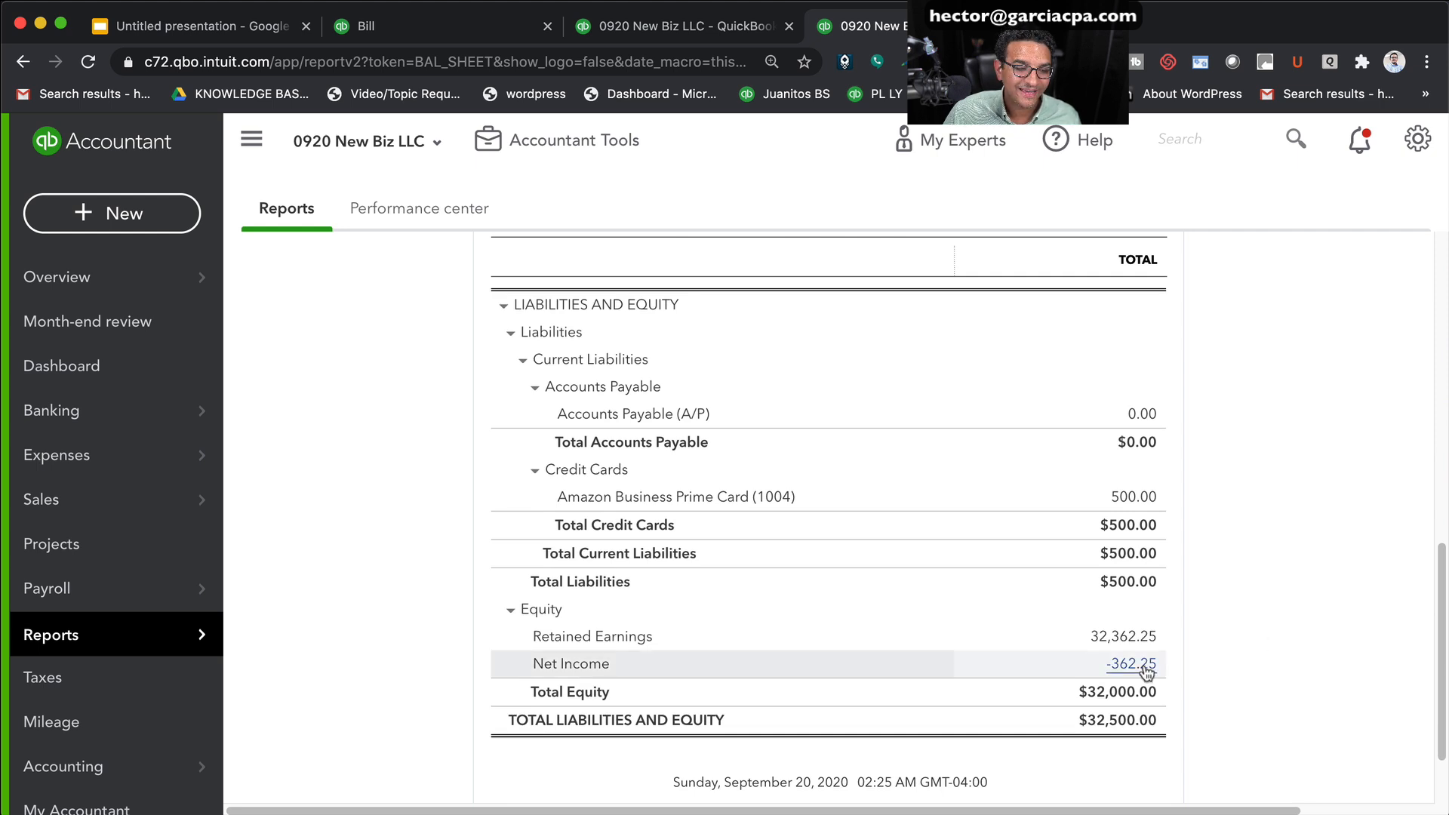
Change the Balance Sheet period to 11/01/2019 through 11/30/2020 and rerun the report
scroll(1147, 672, "up", 12)
left_click(588, 377)
key("plus")
left_click(808, 369)
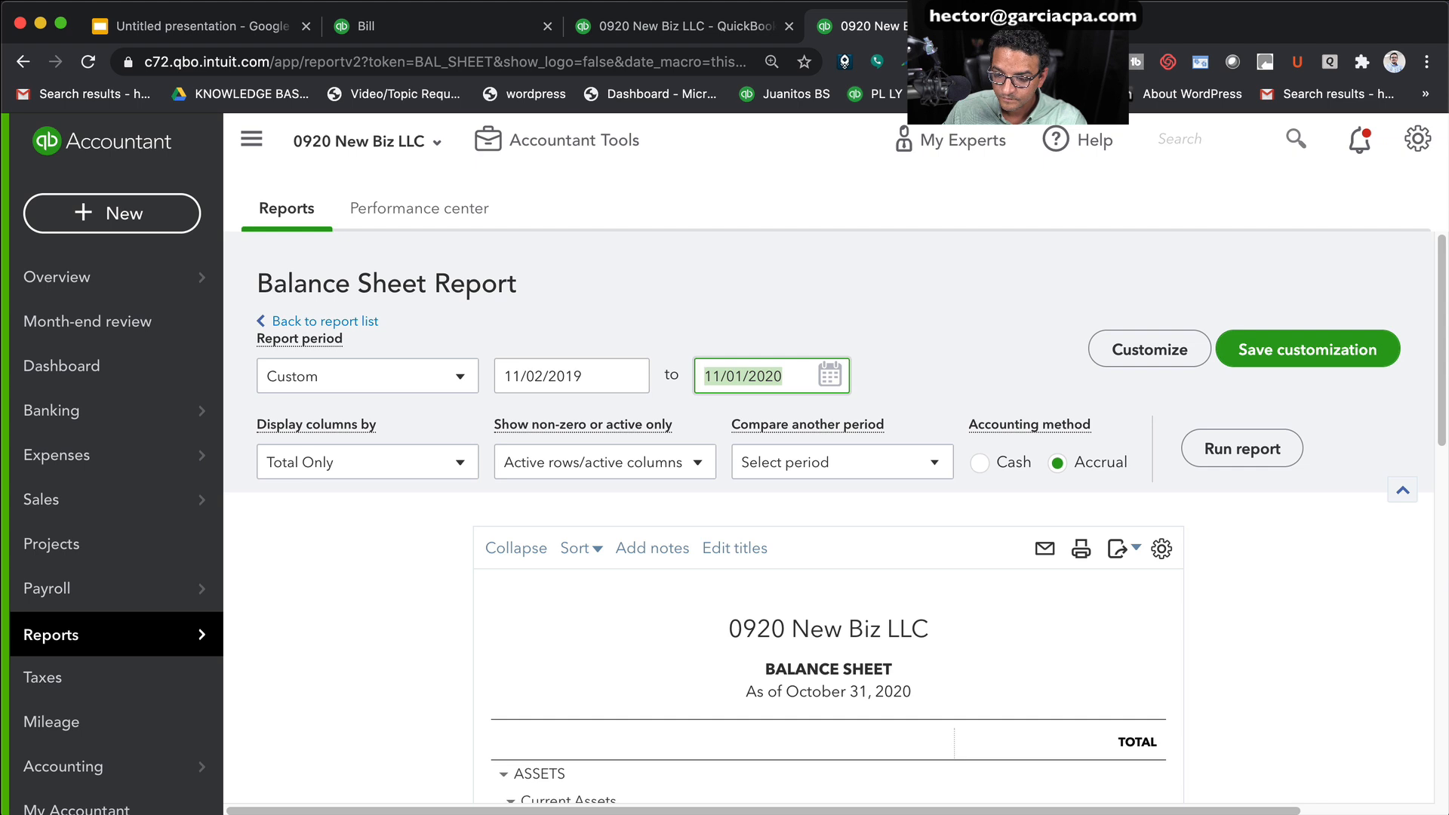
left_click(528, 377)
key("minus")
left_click(709, 381)
key("h")
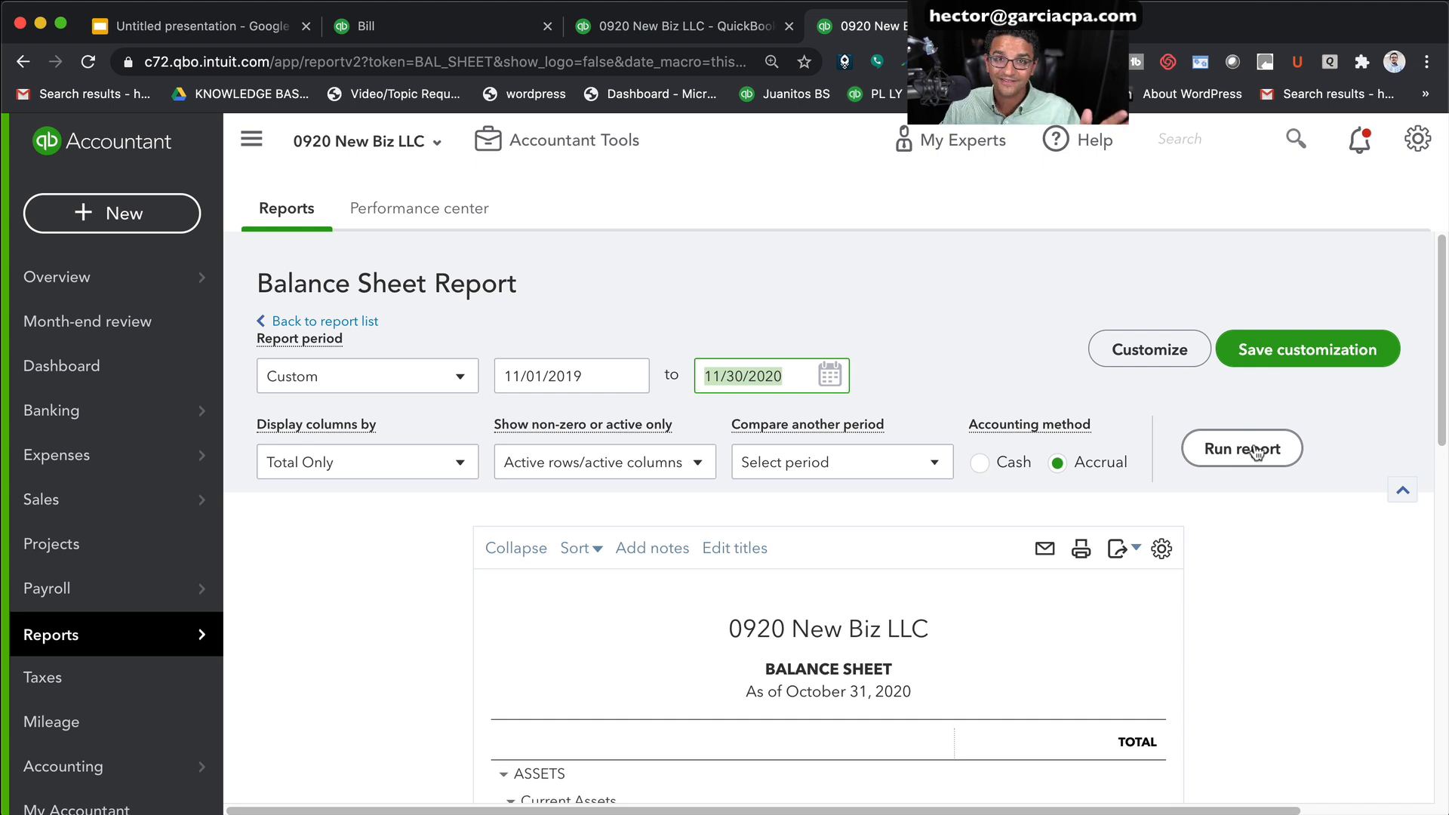
left_click(1256, 451)
Check the equity lines of the rerun Balance Sheet and switch to the Retained Earnings slide in Google Slides
scroll(1300, 584, "down", 10)
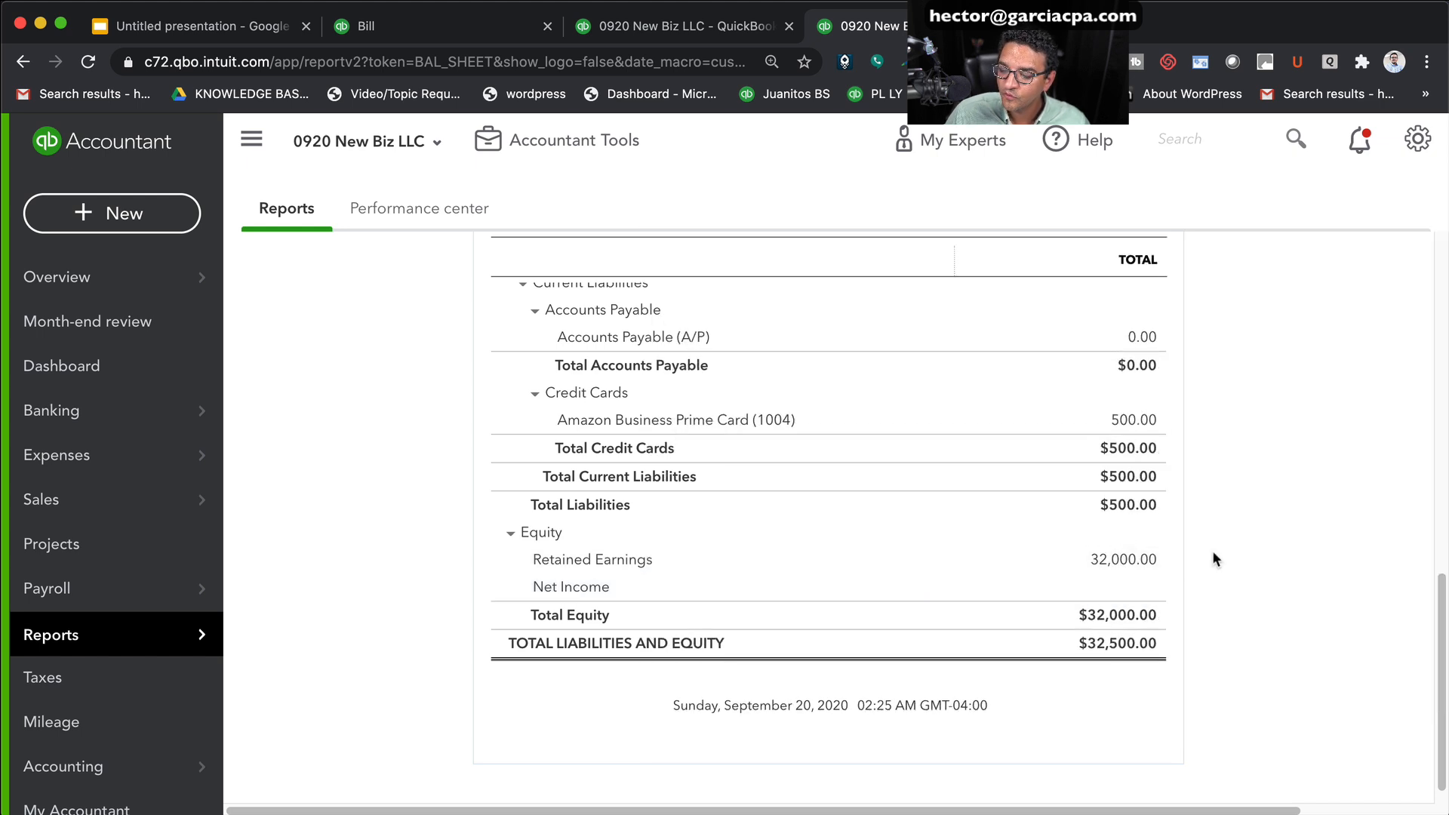
left_click(172, 30)
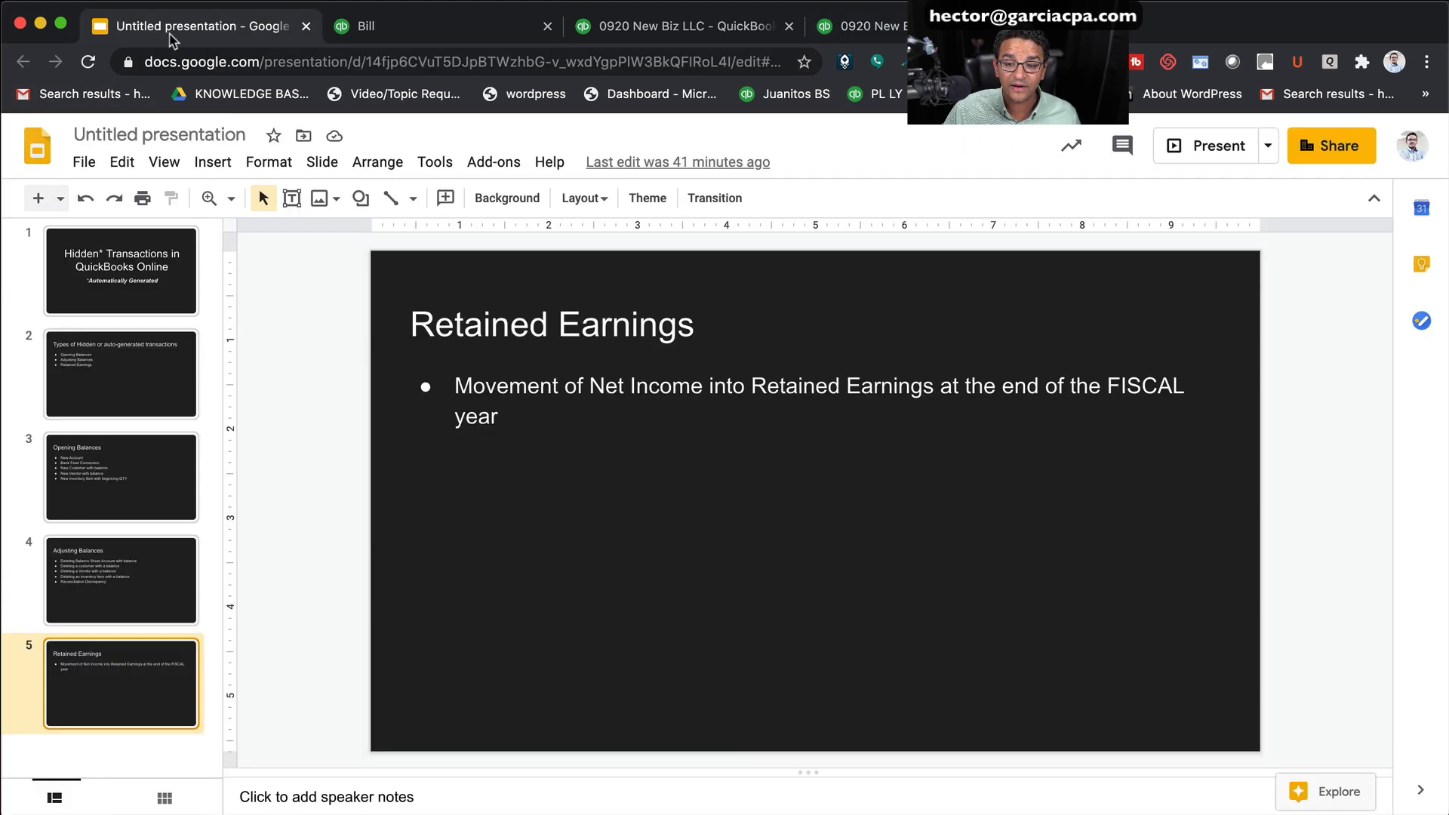